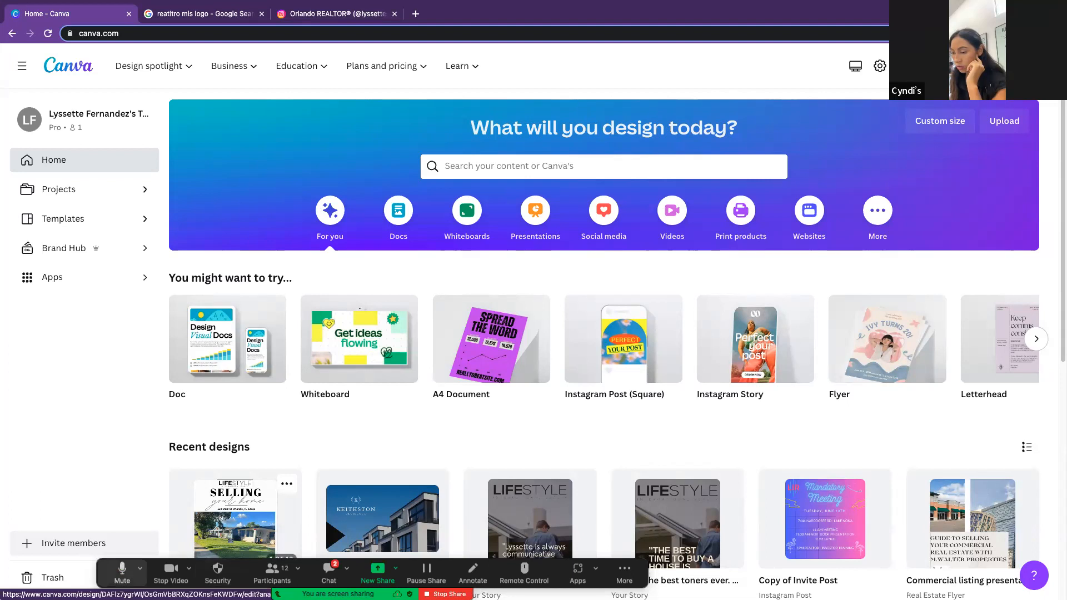
# Step: Check the meeting's participant list and its additional options, then close the list
pyautogui.moveTo(108, 571); pyautogui.dragTo(251, 535)
pyautogui.click(421, 537)
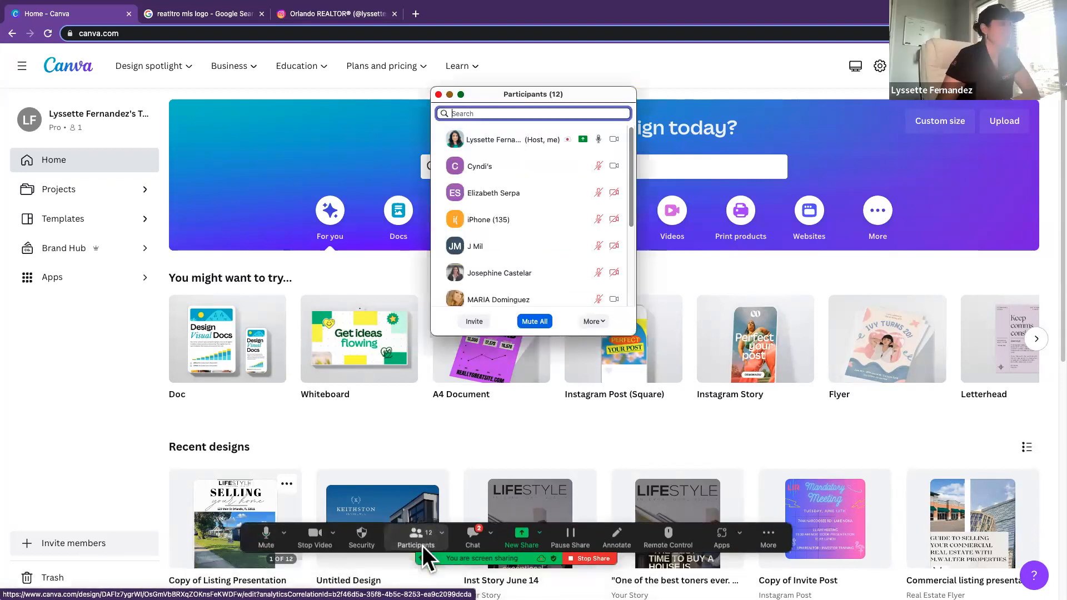
pyautogui.moveTo(480, 99); pyautogui.dragTo(782, 104)
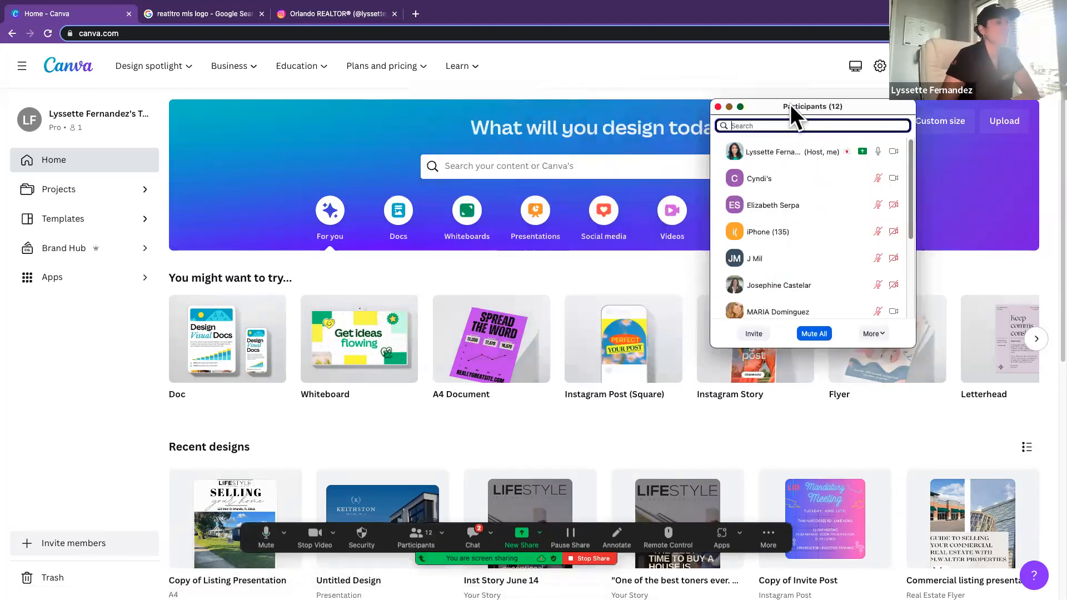
pyautogui.scroll(-5, 788, 160)
pyautogui.scroll(5, 789, 160)
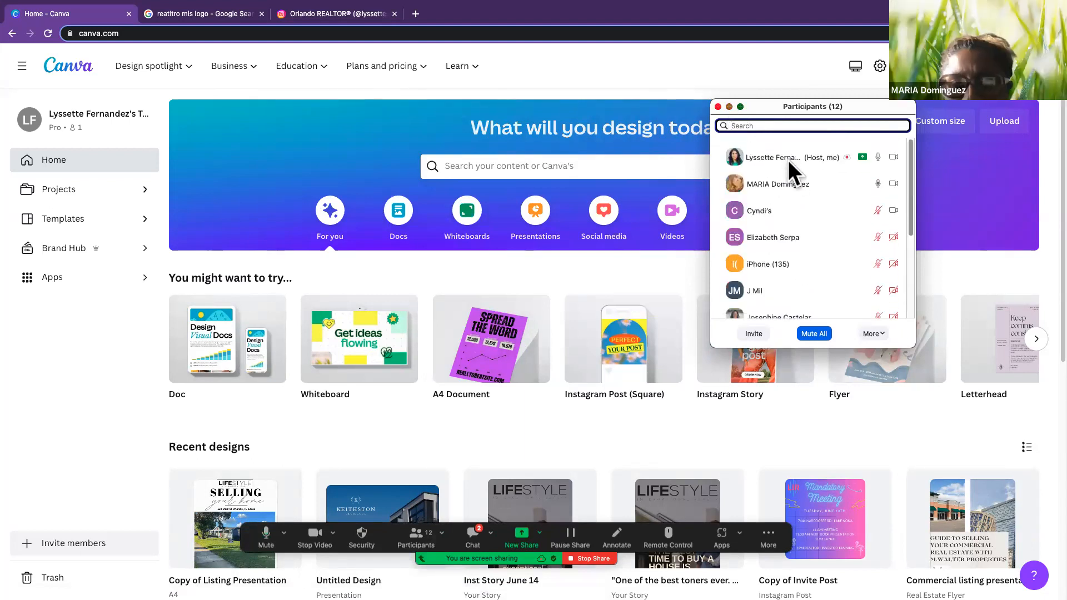
pyautogui.click(875, 333)
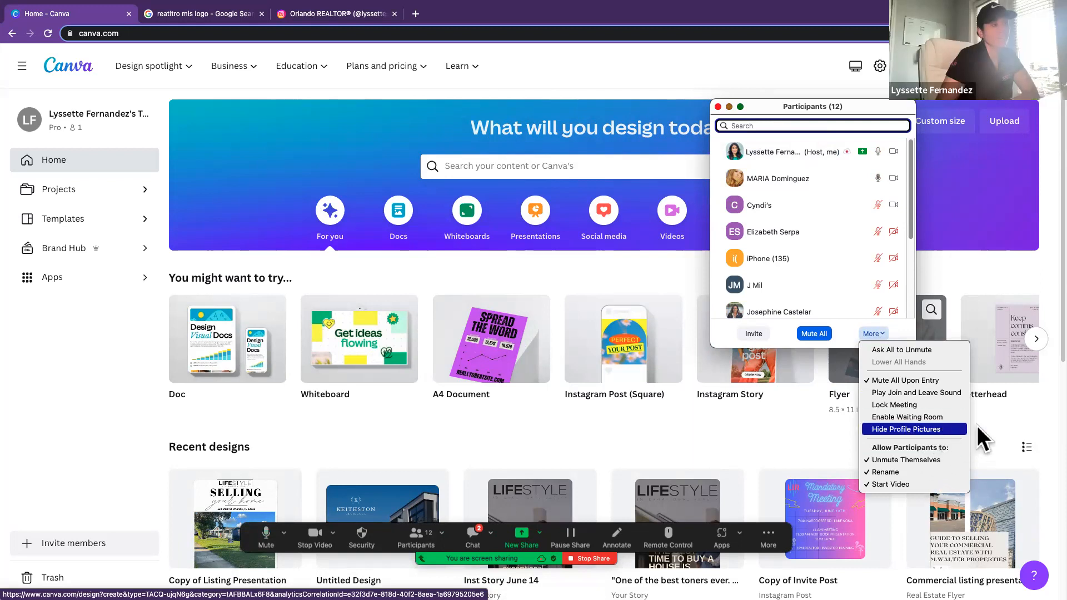
pyautogui.moveTo(764, 105); pyautogui.dragTo(815, 93)
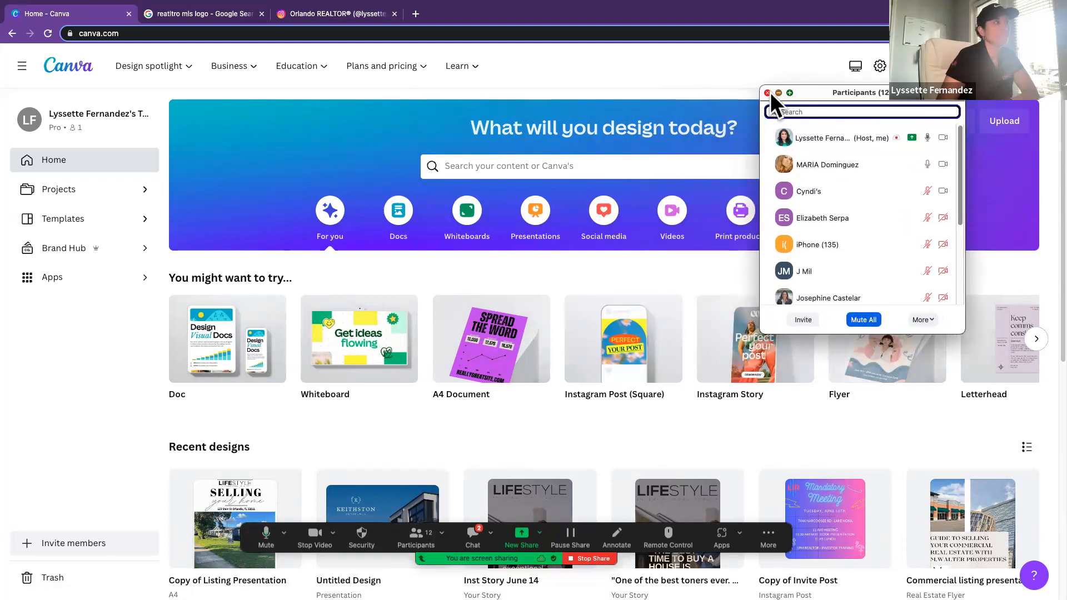
pyautogui.moveTo(785, 93)
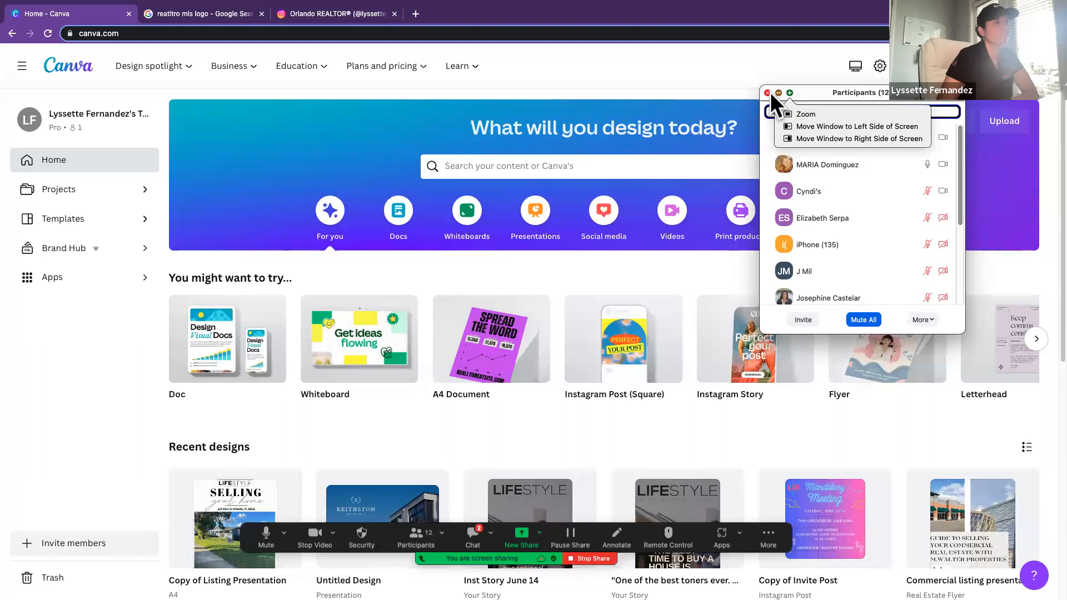
pyautogui.click(766, 93)
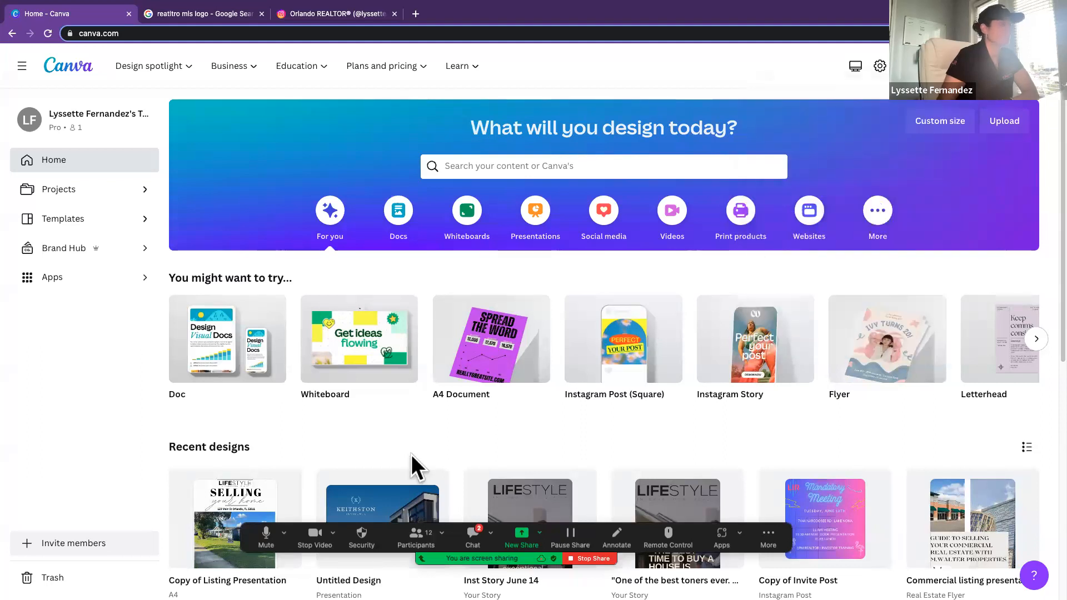
# Step: Open the Brand Hub to show the team's existing brand kits
pyautogui.scroll(-1, 420, 412)
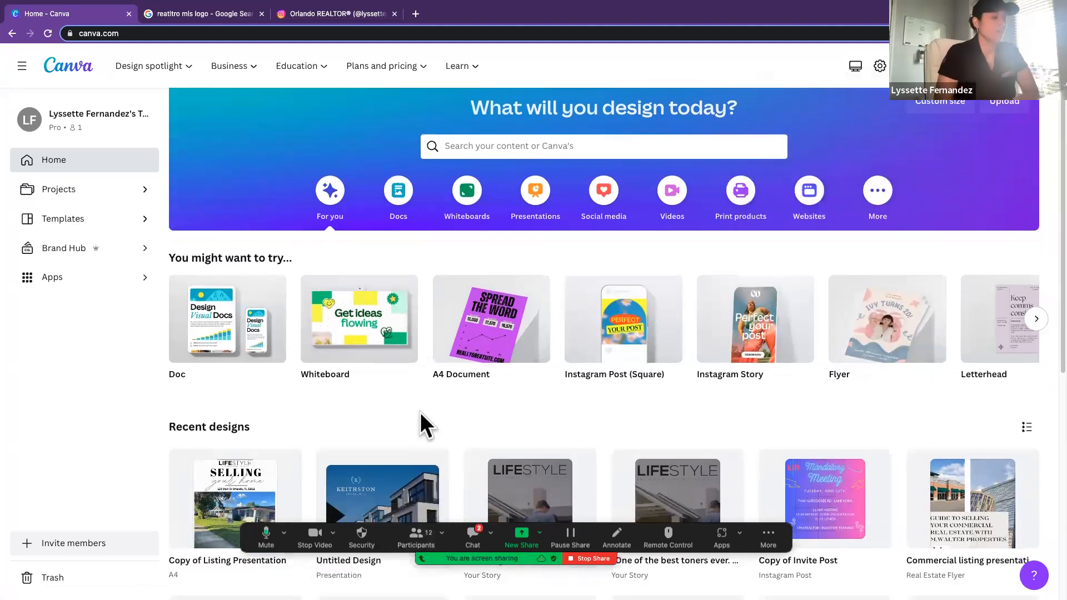
pyautogui.scroll(1, 420, 413)
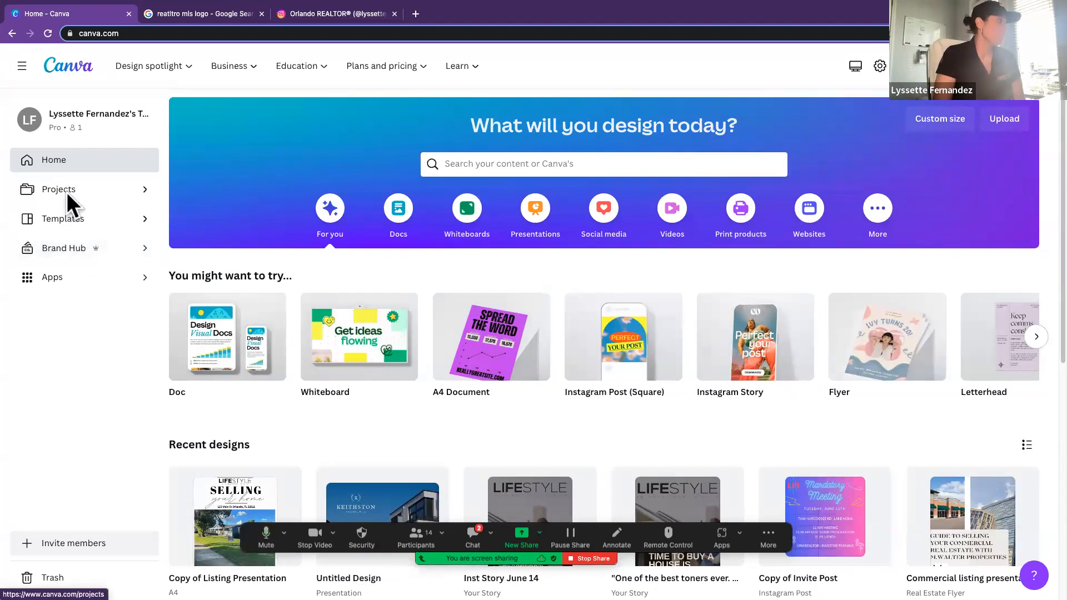
pyautogui.click(53, 248)
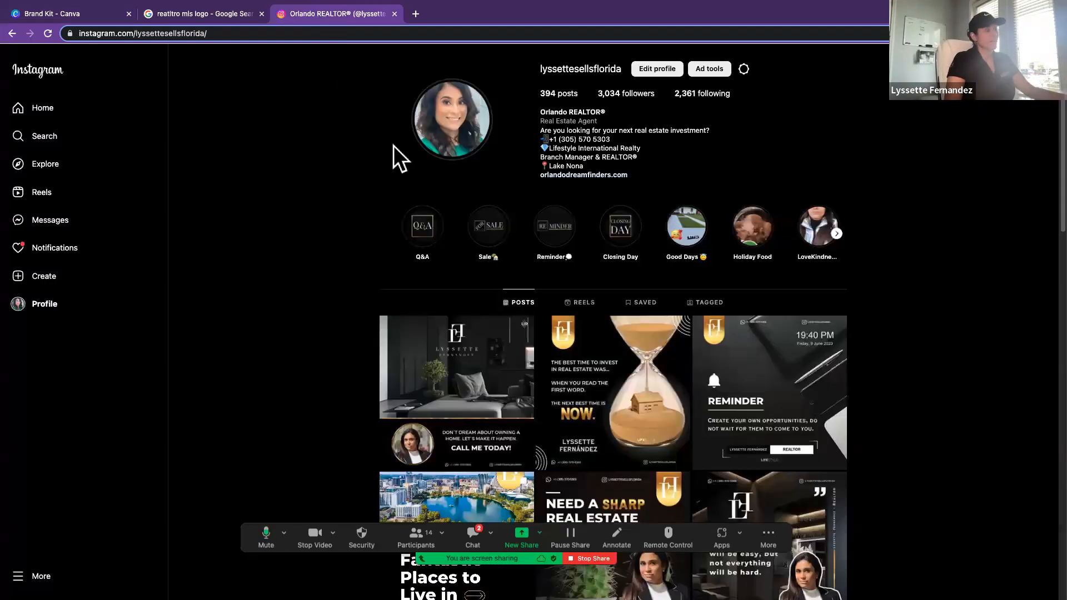
# Step: Switch to the Instagram profile, examine the consistent branding of its posts, and return to Canva's brand kits
pyautogui.click(318, 13)
pyautogui.scroll(-2, 581, 373)
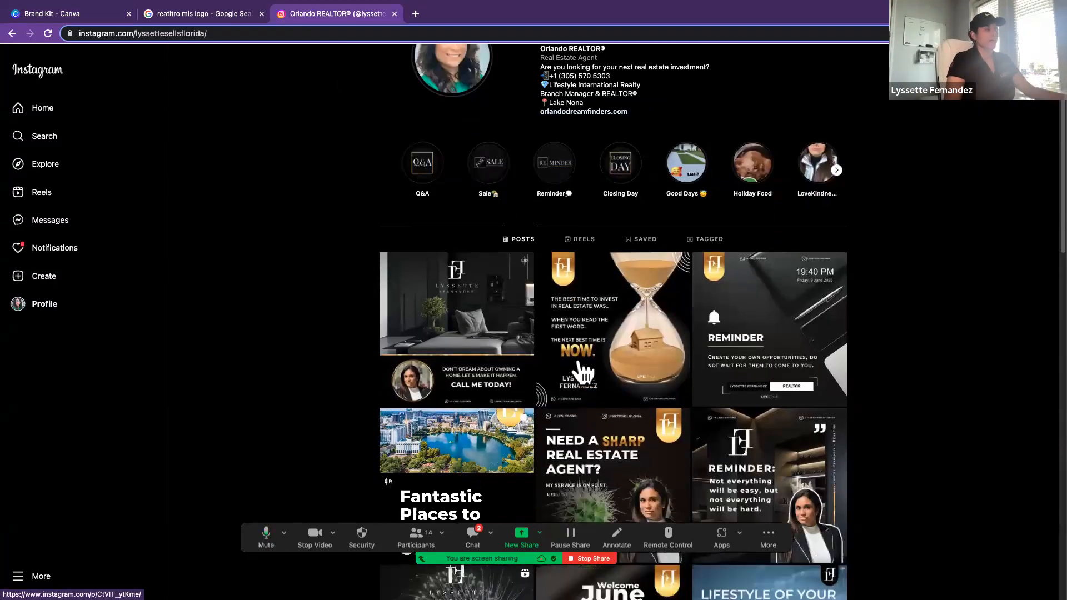
pyautogui.scroll(-3, 580, 372)
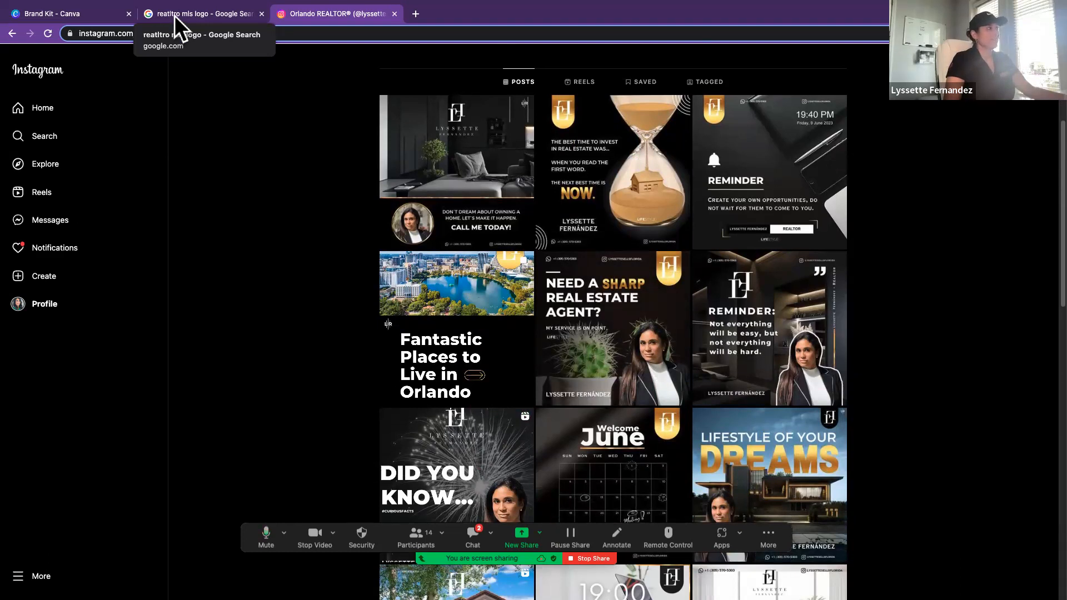
pyautogui.click(92, 11)
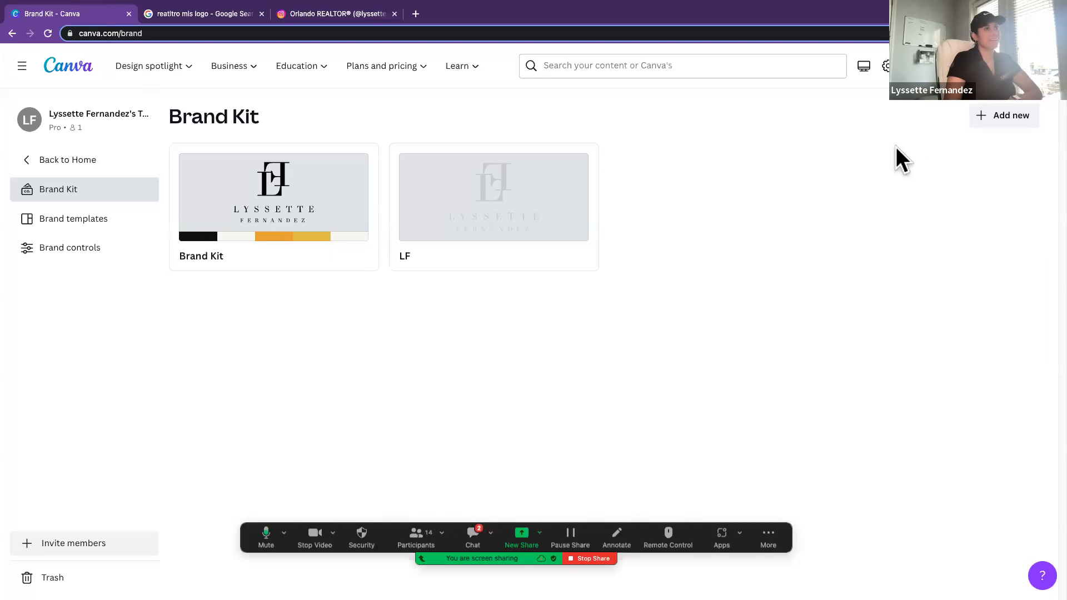
pyautogui.click(991, 117)
pyautogui.click(575, 391)
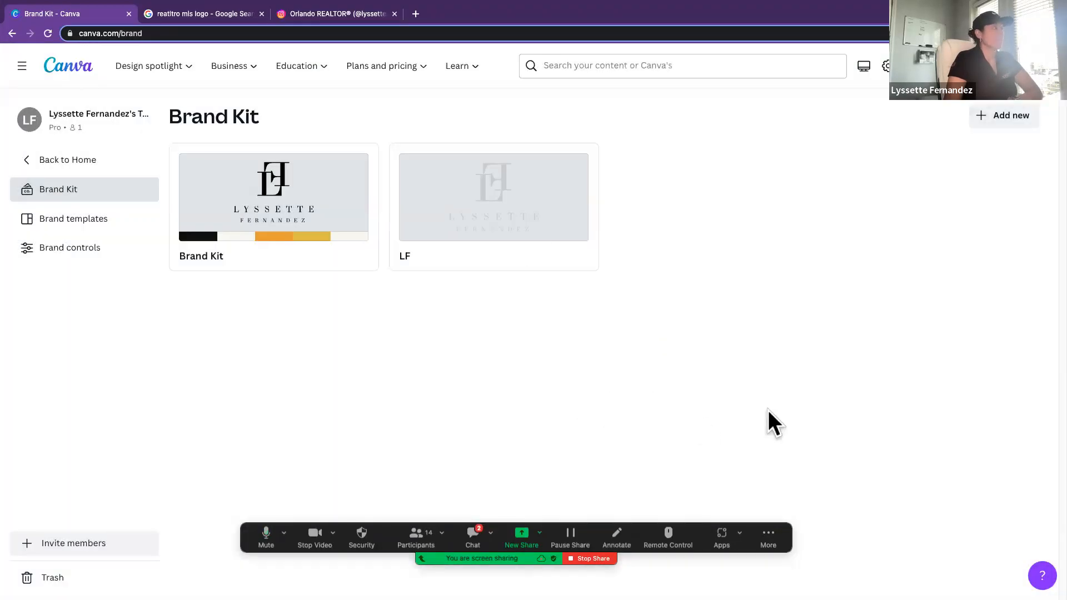
pyautogui.click(60, 69)
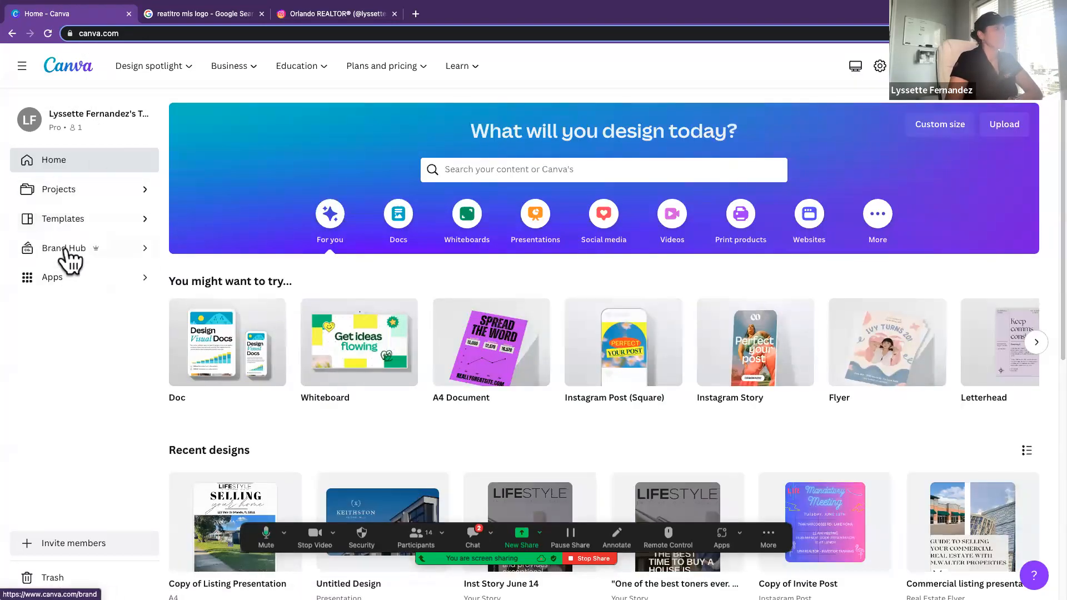
pyautogui.click(106, 255)
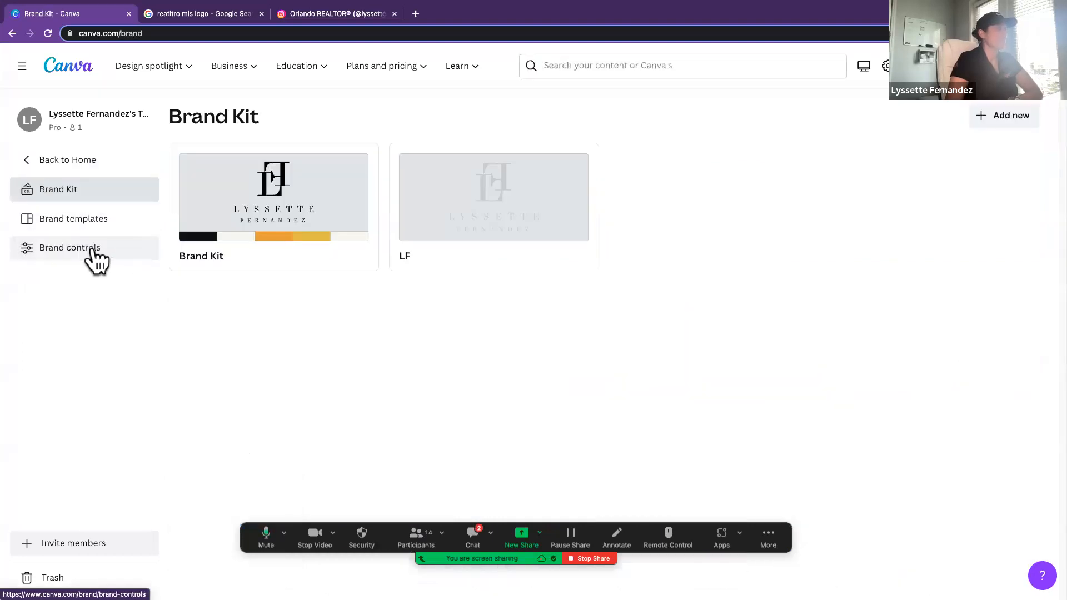
# Step: Create a new brand kit named "New Brand Kit"
pyautogui.click(1003, 116)
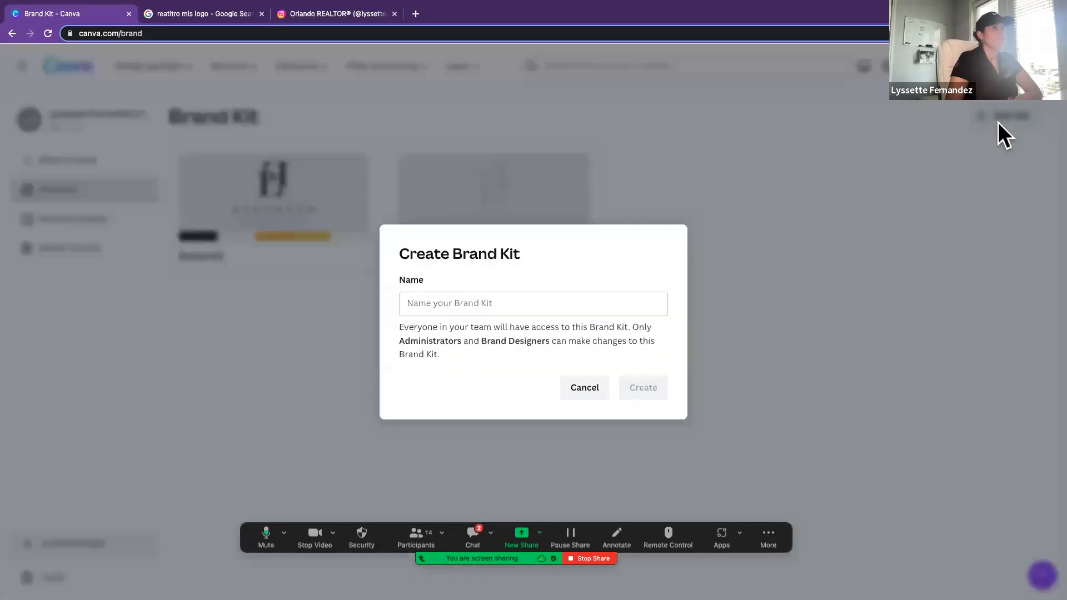
pyautogui.click(464, 306)
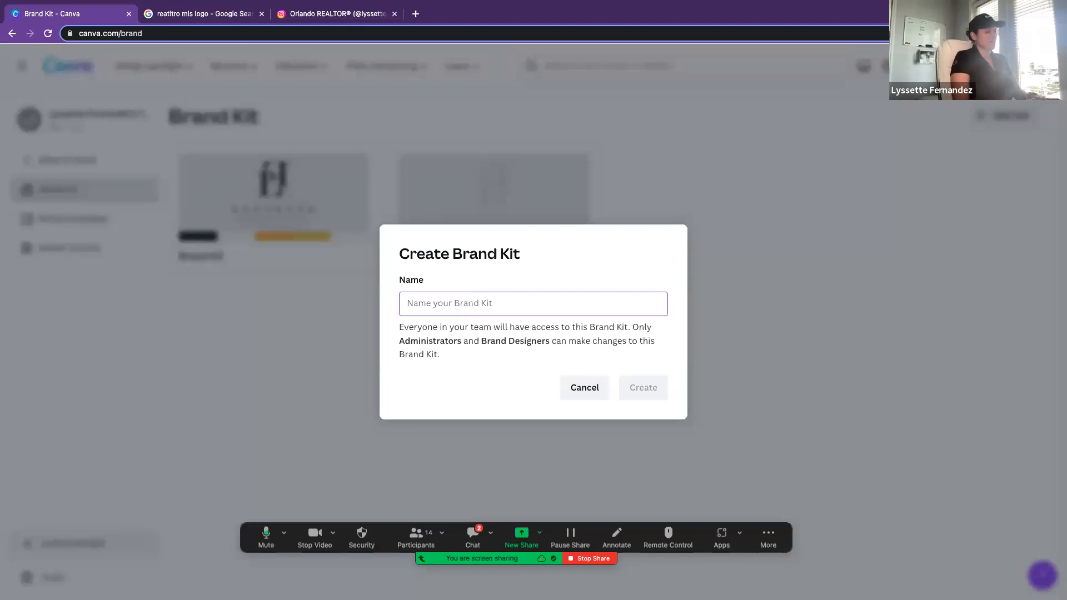
pyautogui.write('New Brand ')
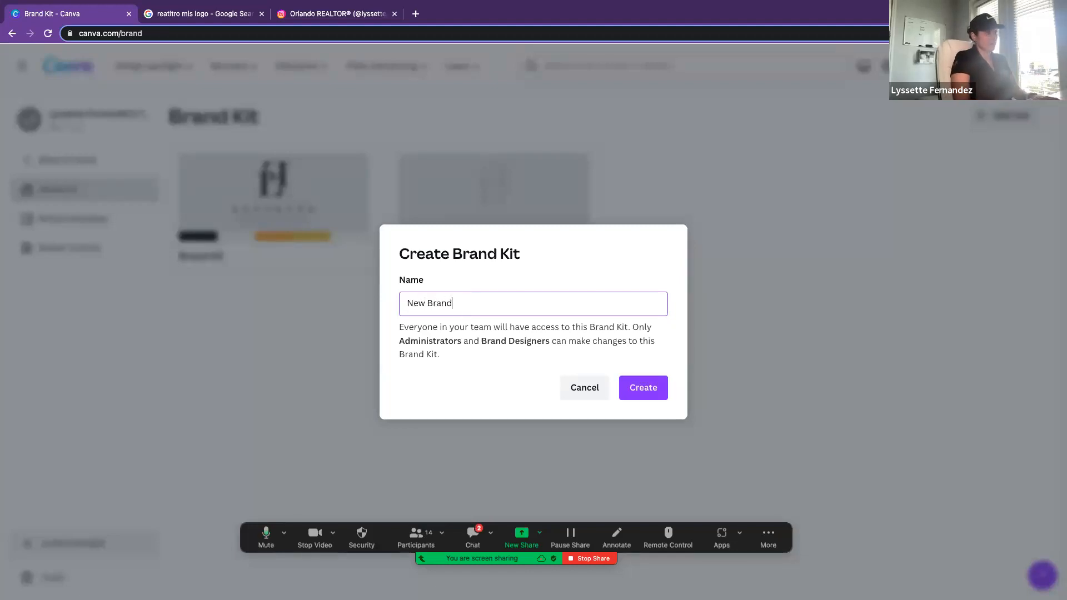
pyautogui.write('Kit')
pyautogui.click(645, 391)
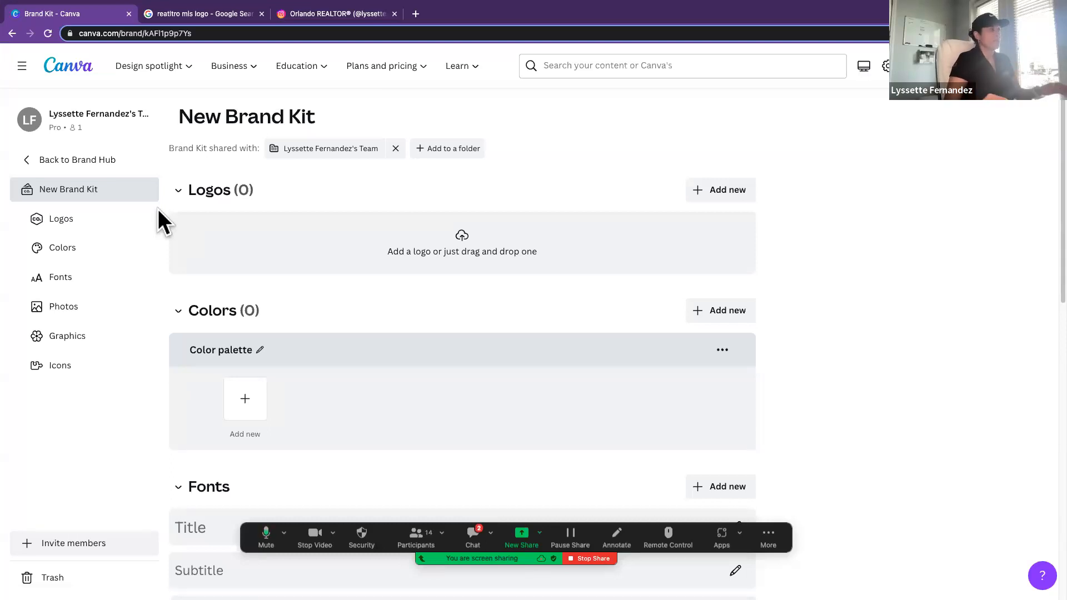
# Step: Upload Logo.png and Logo-01.png from the Desktop folder as logos of the new brand kit
pyautogui.scroll(-1, 211, 225)
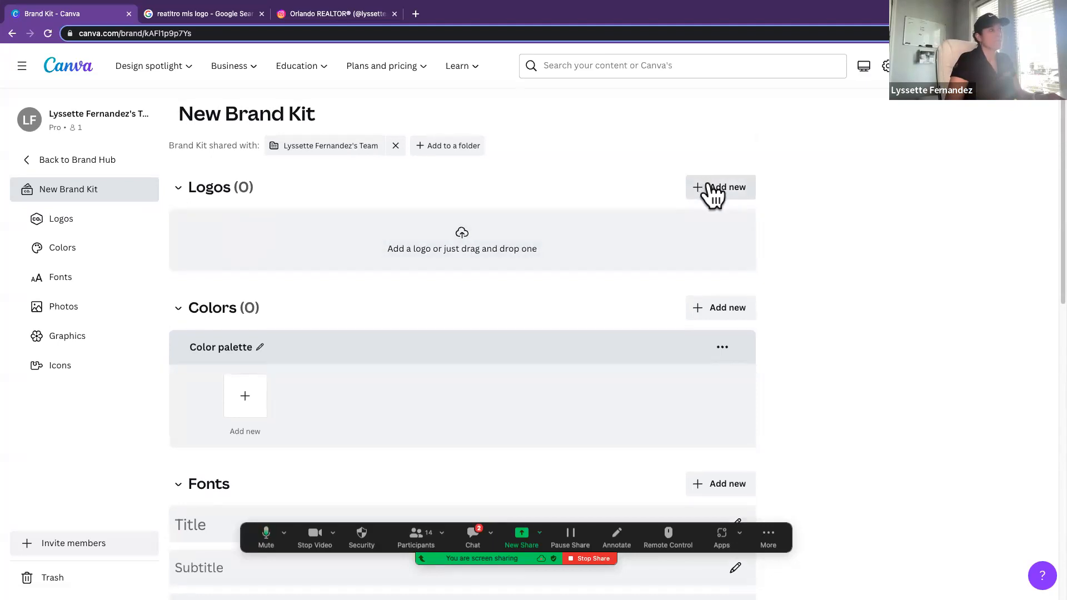
pyautogui.click(718, 189)
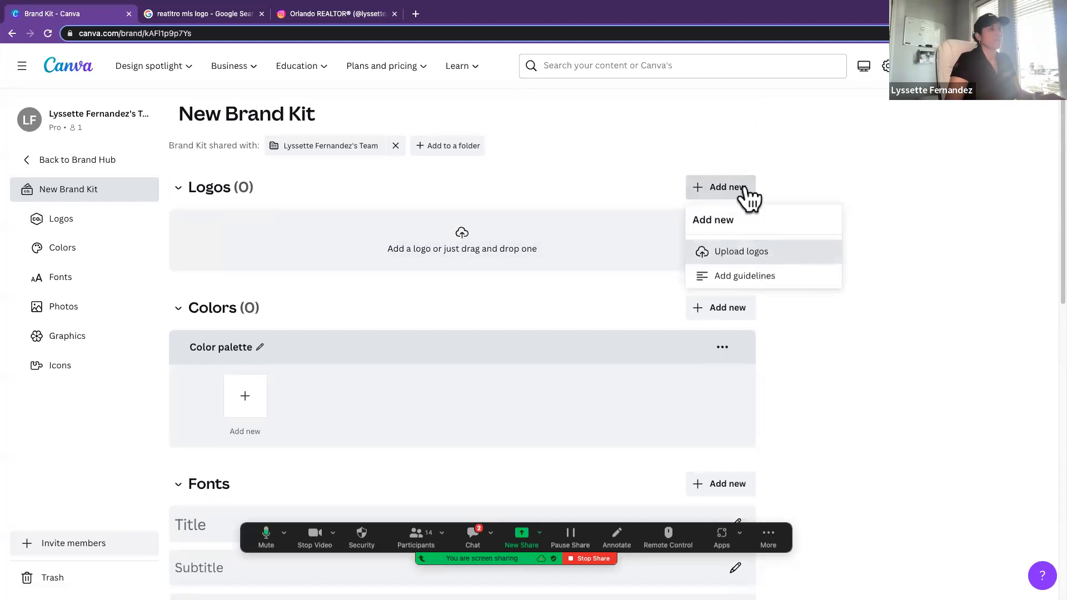
pyautogui.click(745, 251)
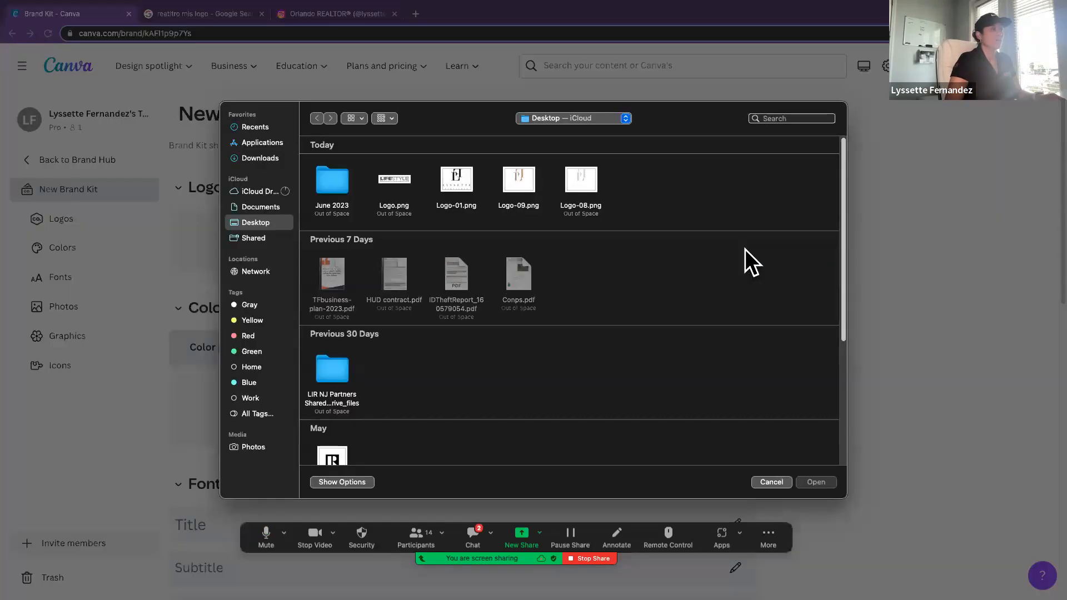
pyautogui.doubleClick(404, 177)
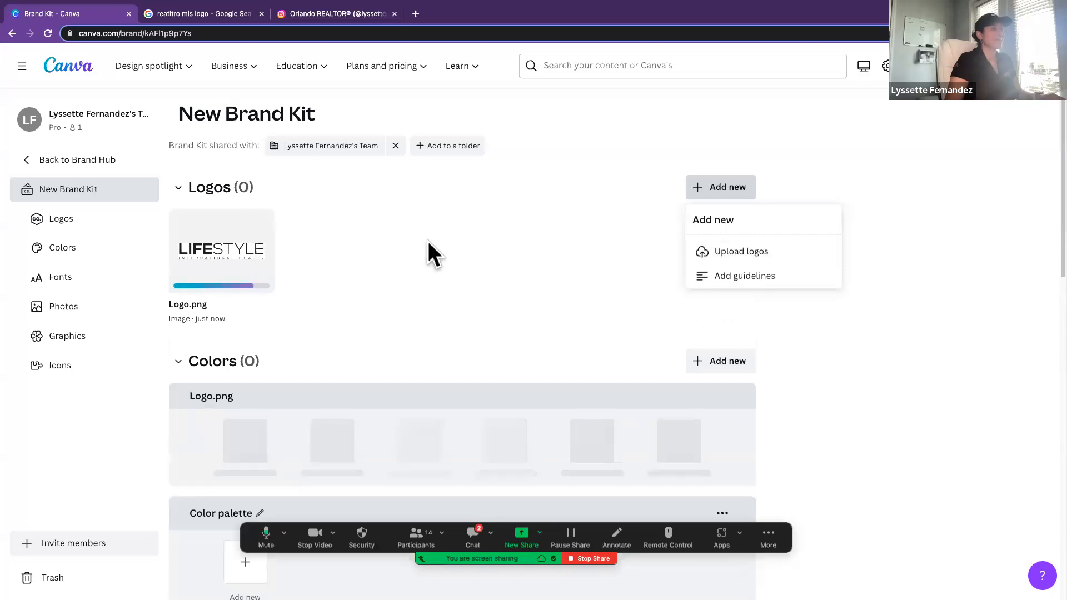
pyautogui.click(734, 250)
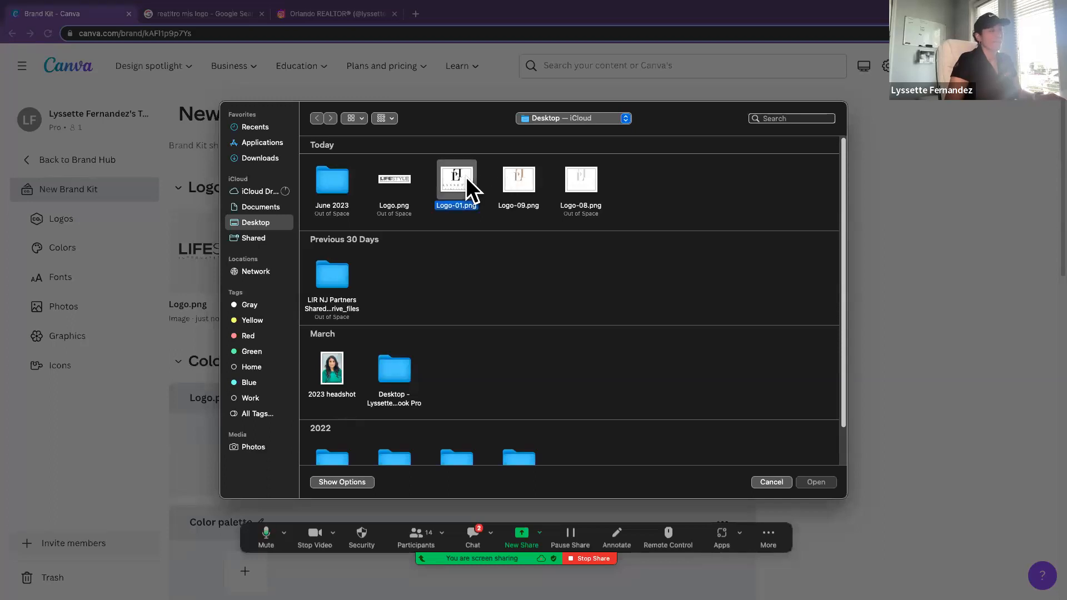
pyautogui.doubleClick(466, 177)
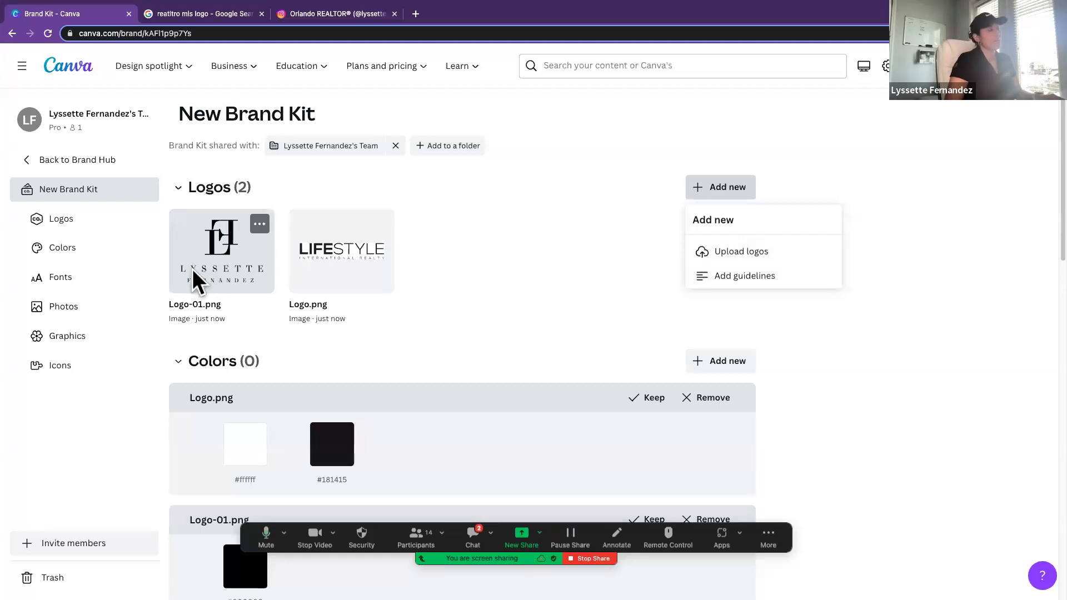
# Step: Add the preset color palette The Deep Blue to the brand kit's colors
pyautogui.scroll(-1, 474, 332)
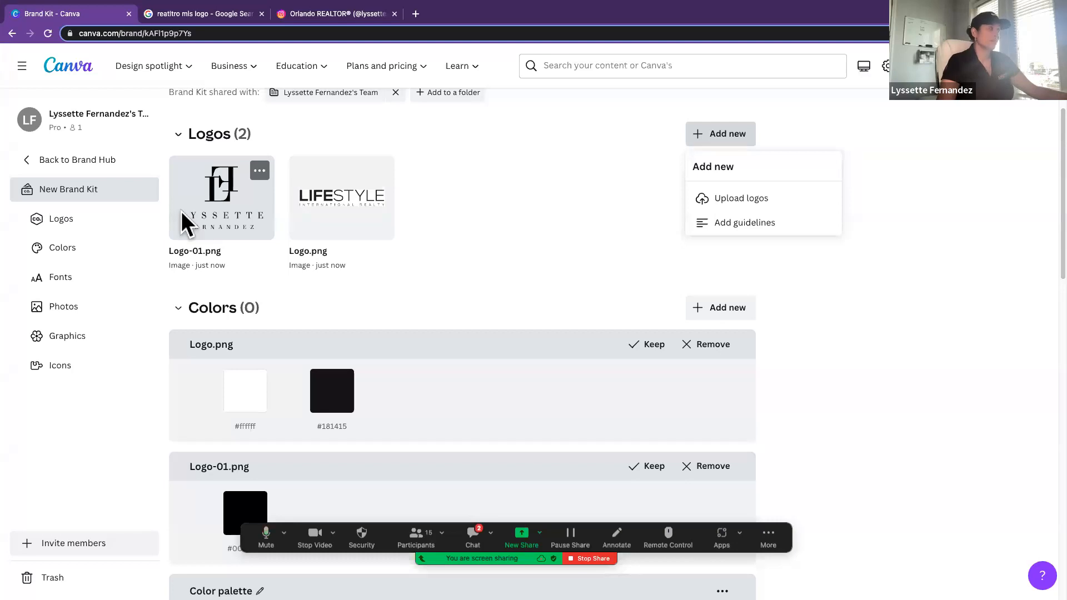
pyautogui.scroll(-1, 609, 330)
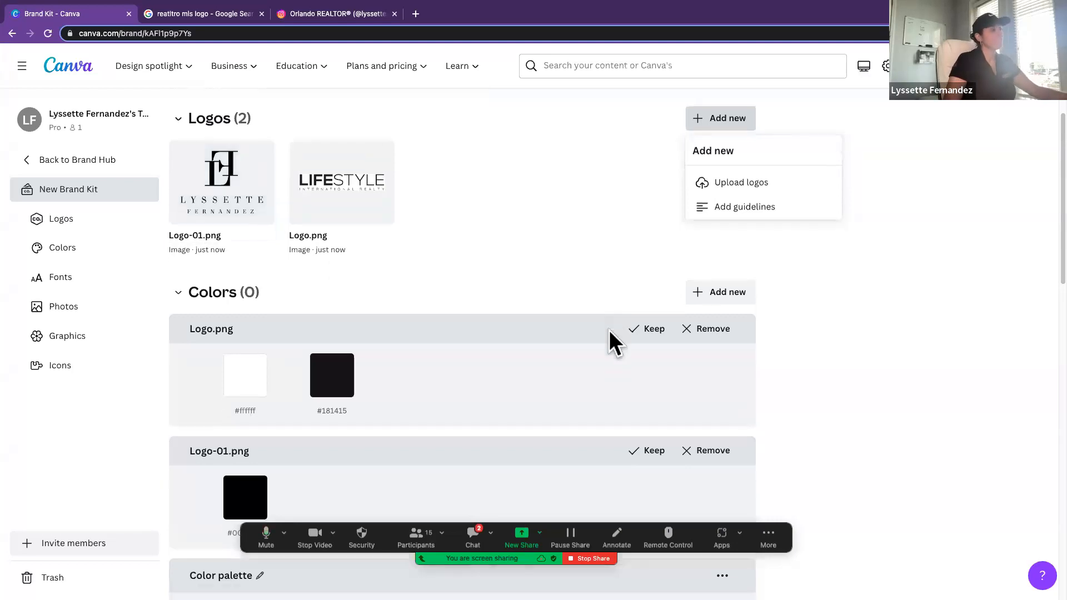
pyautogui.scroll(-2, 609, 330)
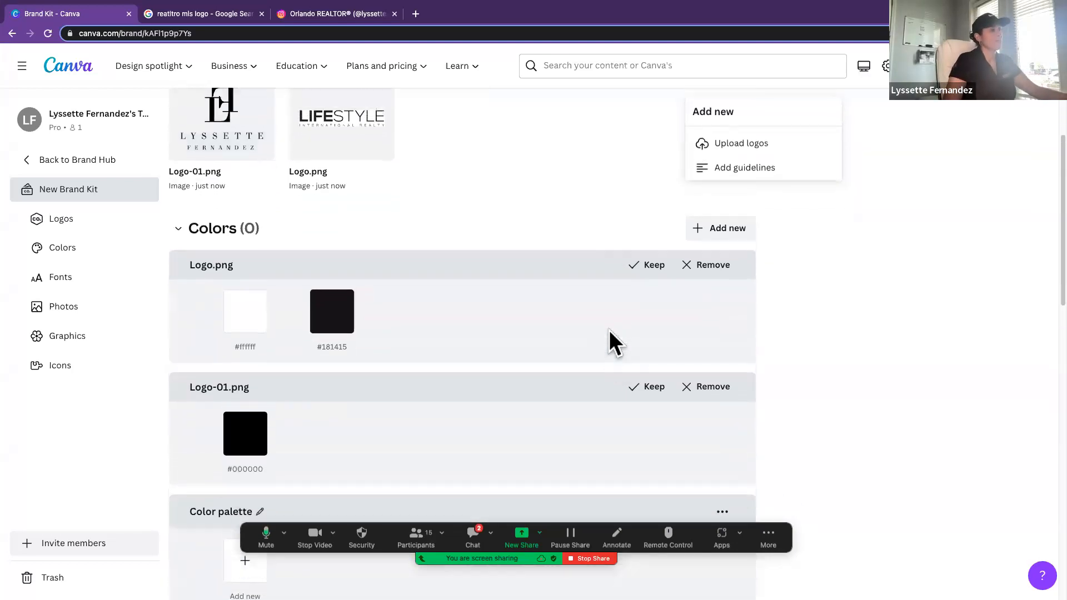
pyautogui.scroll(2, 616, 325)
pyautogui.click(721, 285)
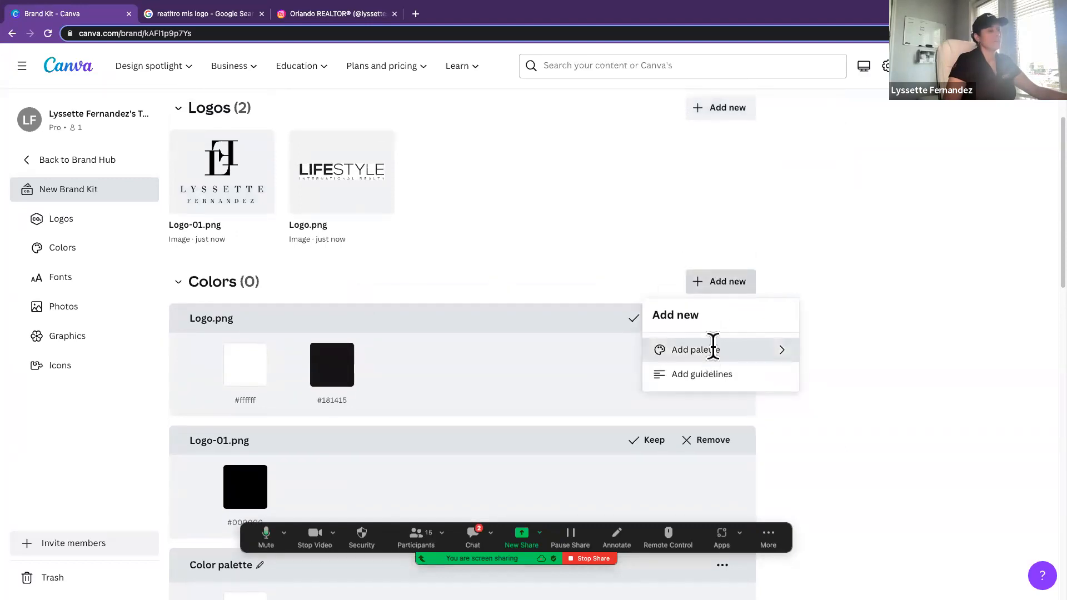
pyautogui.click(712, 351)
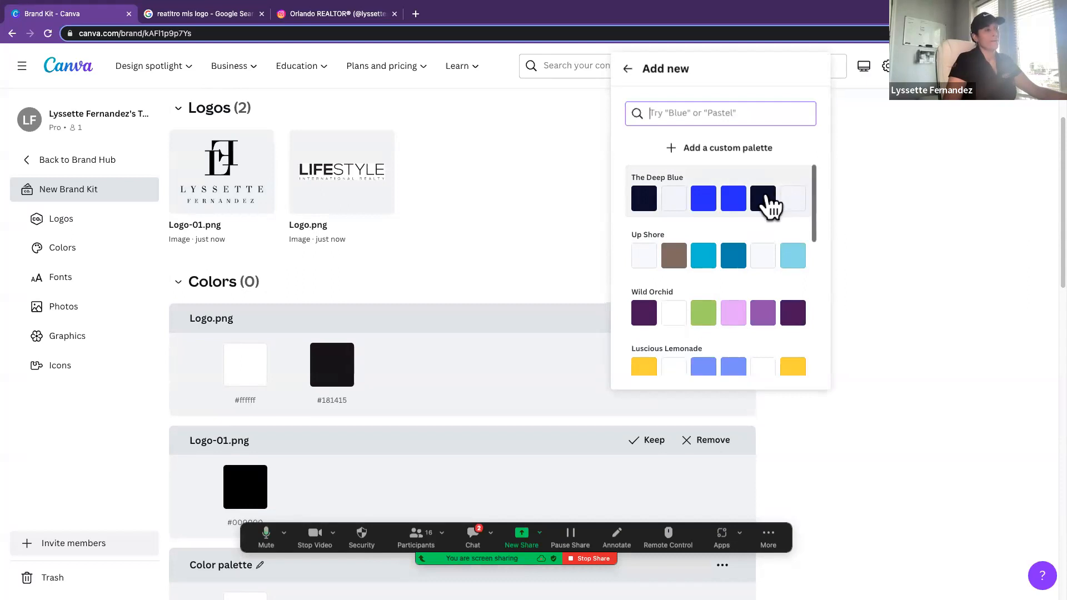
pyautogui.scroll(-5, 753, 262)
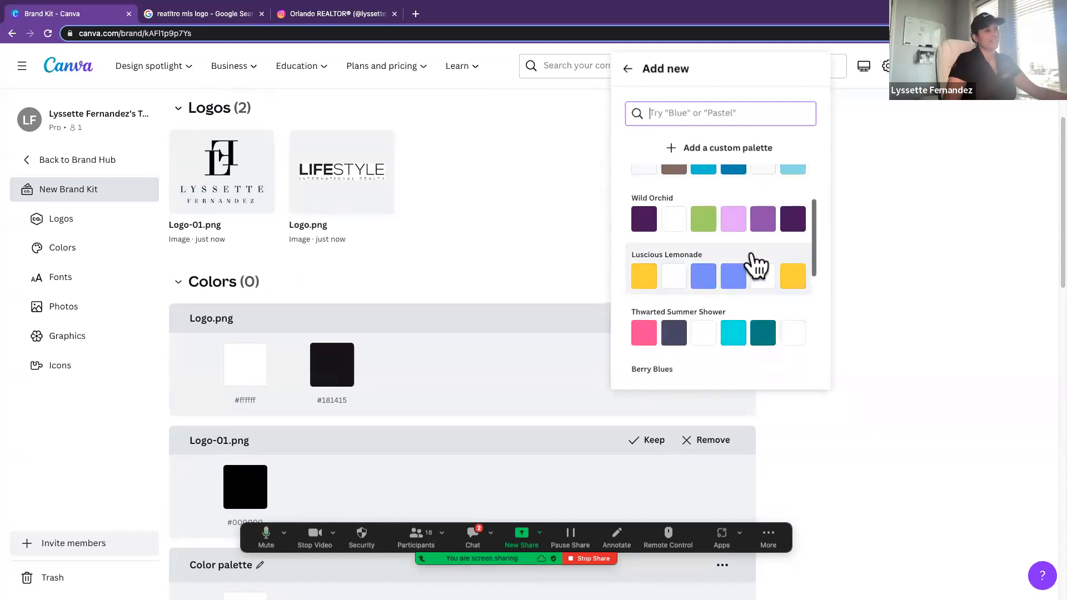
pyautogui.scroll(-5, 756, 264)
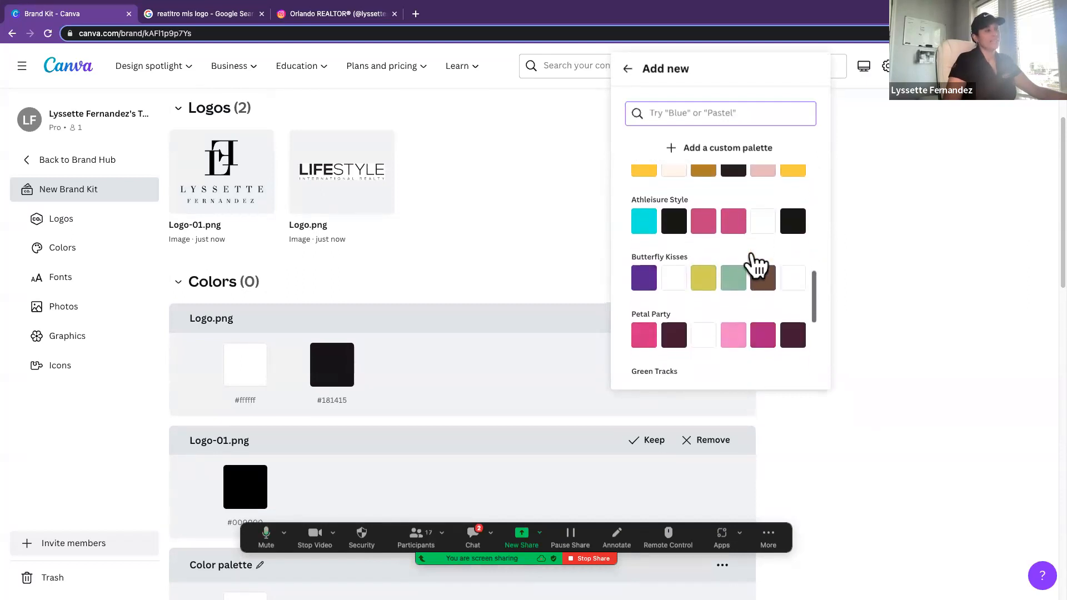
pyautogui.scroll(-3, 757, 265)
pyautogui.scroll(12, 757, 265)
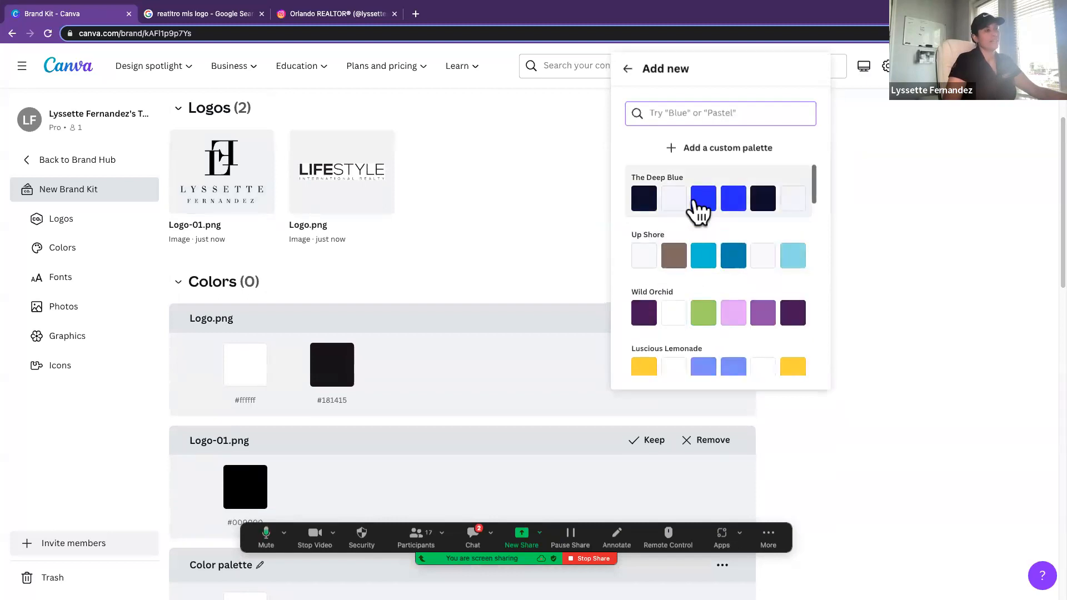
pyautogui.click(696, 203)
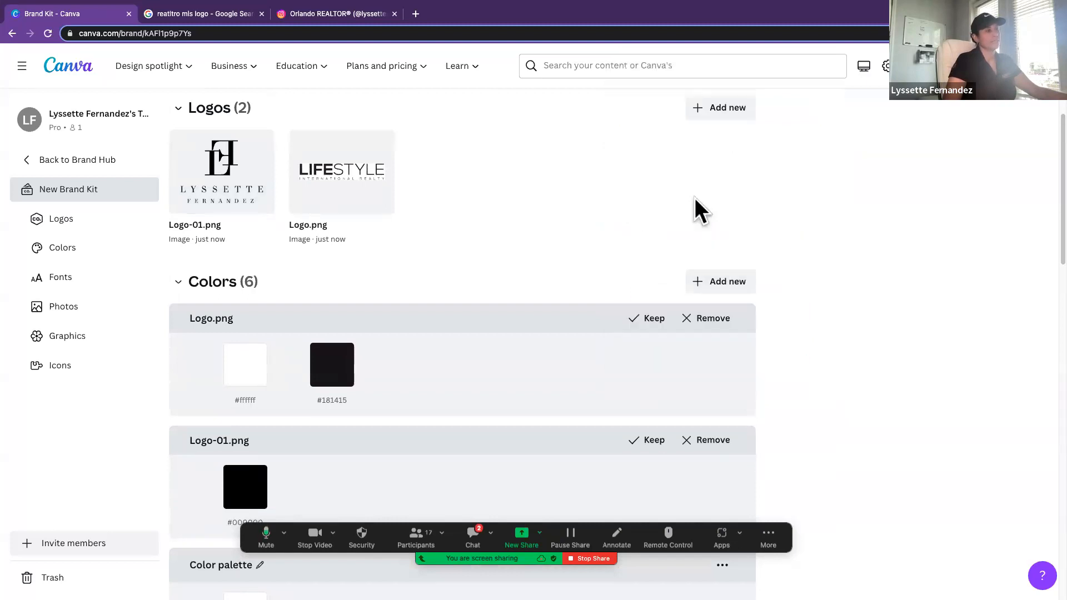
# Step: Add the preset palette The Deep Blue to the brand kit's colors a second time
pyautogui.click(709, 287)
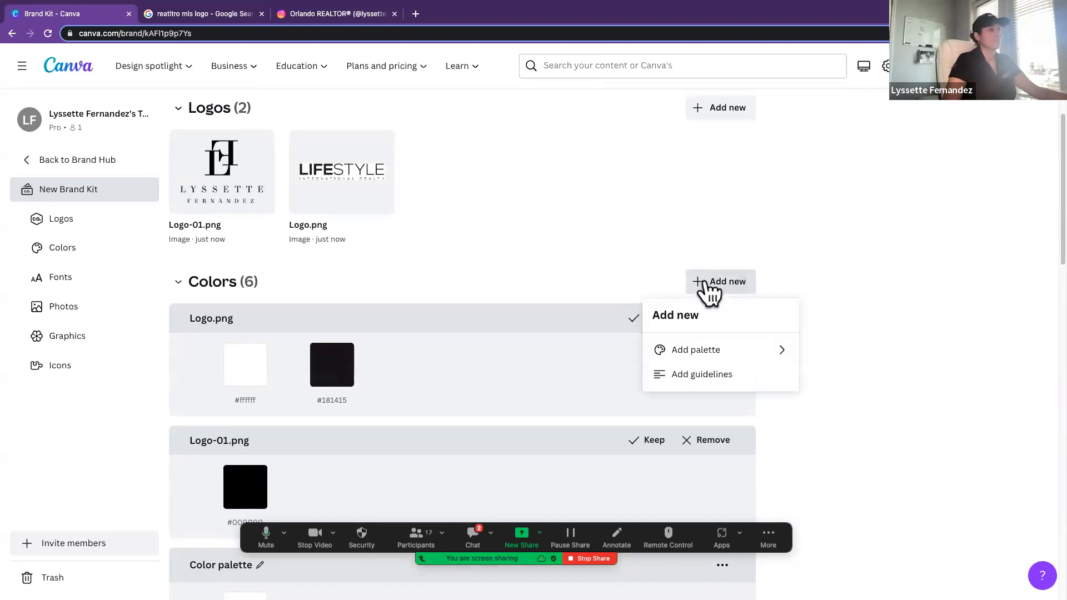
pyautogui.click(695, 350)
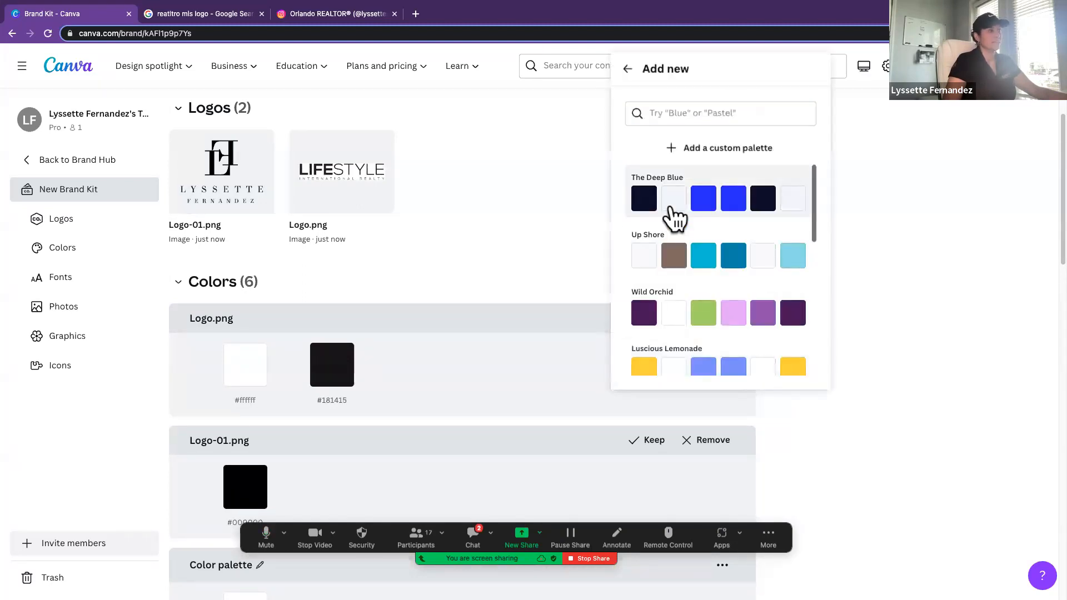
pyautogui.click(671, 211)
pyautogui.click(188, 281)
pyautogui.click(194, 283)
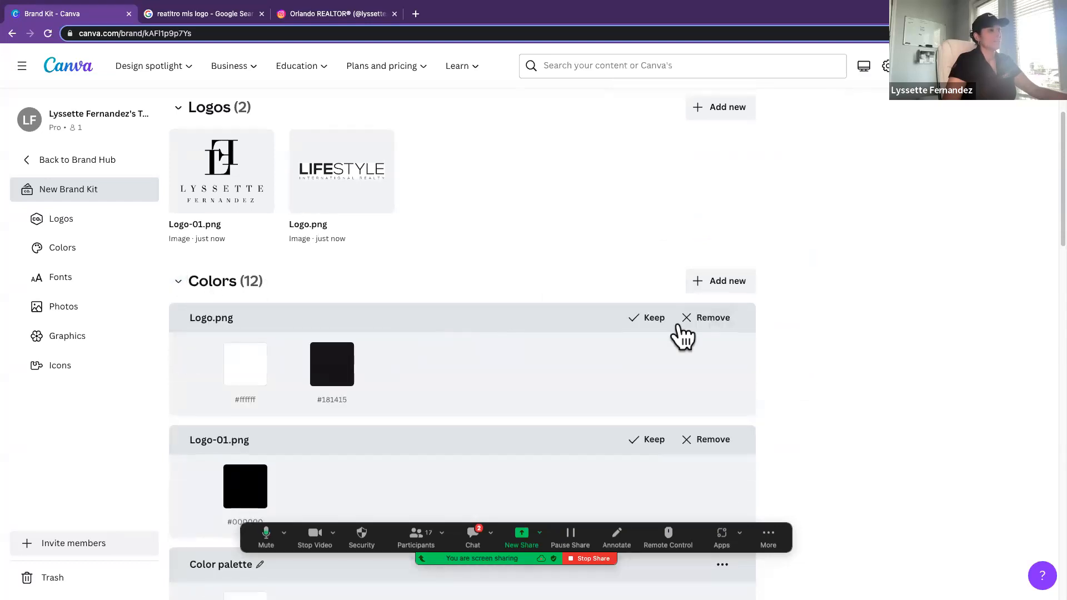
# Step: Delete the first of the two The Deep Blue palettes from the brand kit
pyautogui.scroll(-6, 654, 350)
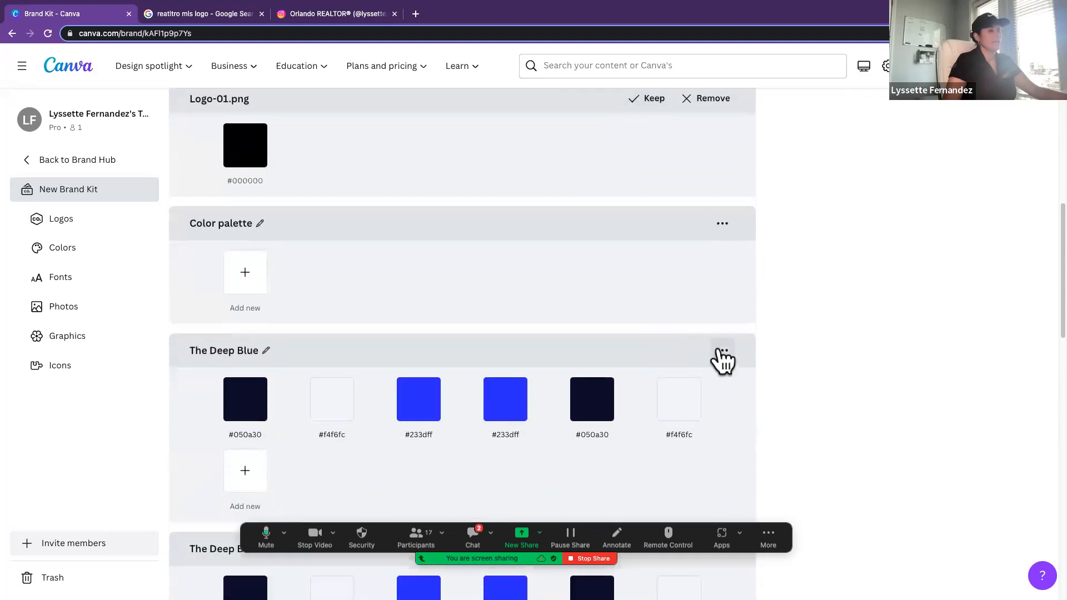
pyautogui.click(718, 355)
pyautogui.click(767, 453)
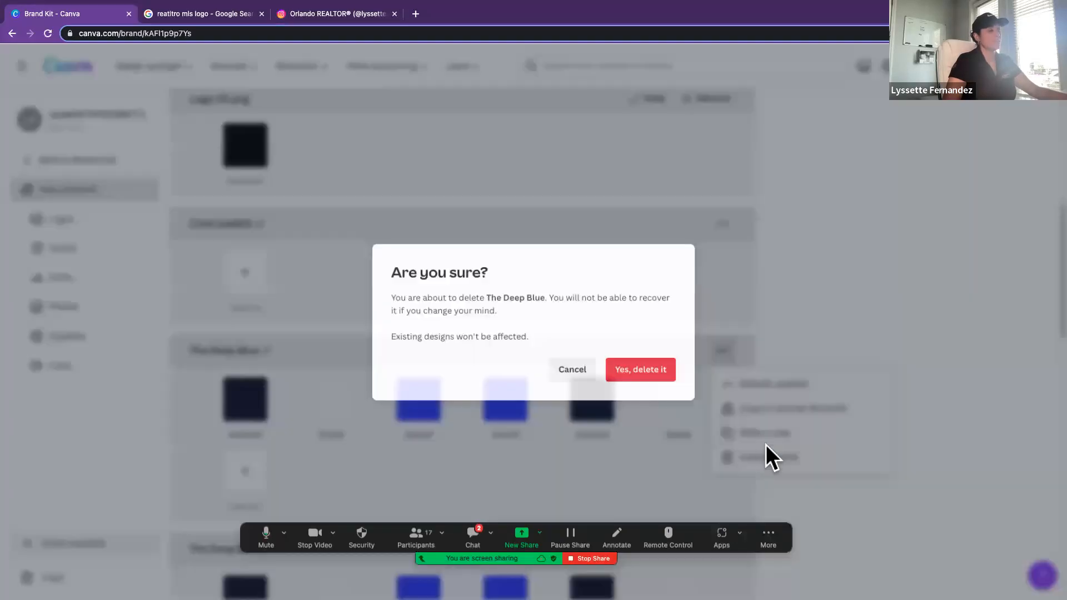
pyautogui.click(628, 370)
pyautogui.scroll(-1, 629, 360)
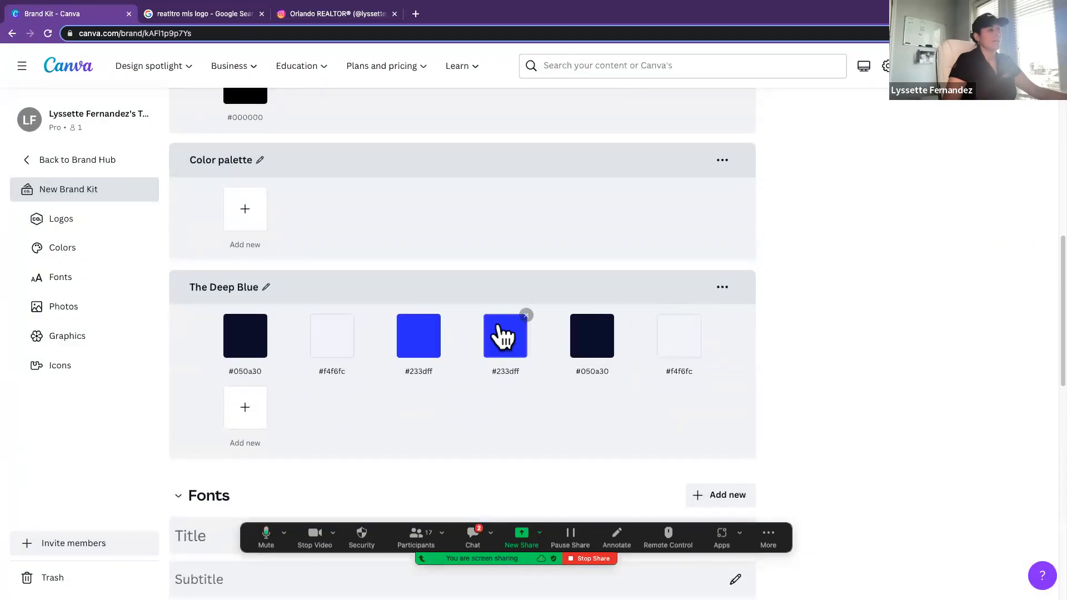
# Step: Change the fourth swatch of The Deep Blue palette to the muted blue-grey #4E547B
pyautogui.click(506, 337)
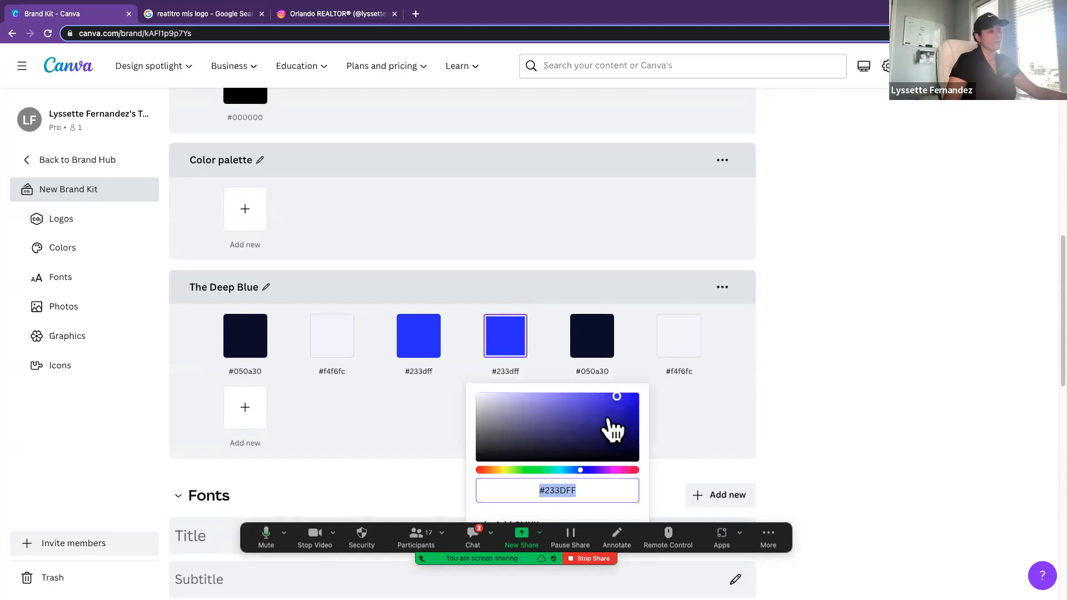
pyautogui.moveTo(617, 397); pyautogui.dragTo(537, 407)
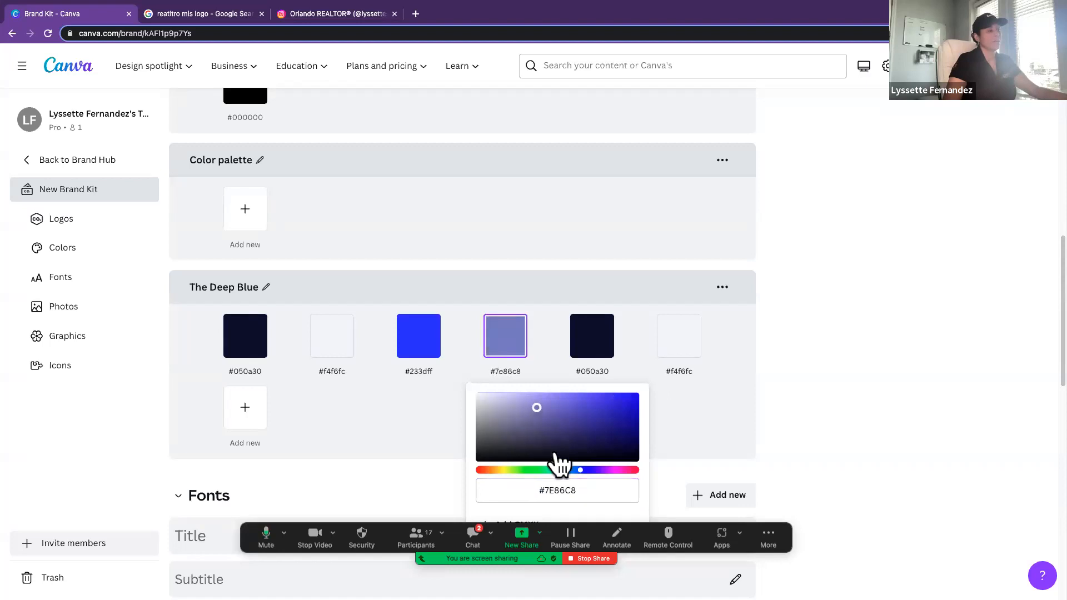
pyautogui.moveTo(539, 490); pyautogui.dragTo(567, 490)
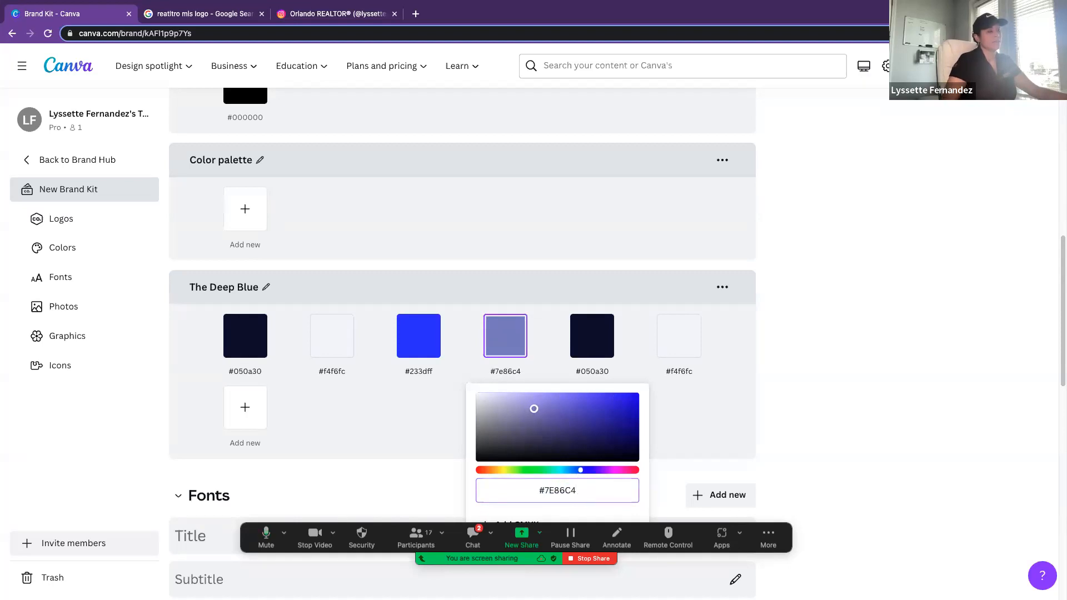
pyautogui.click(570, 442)
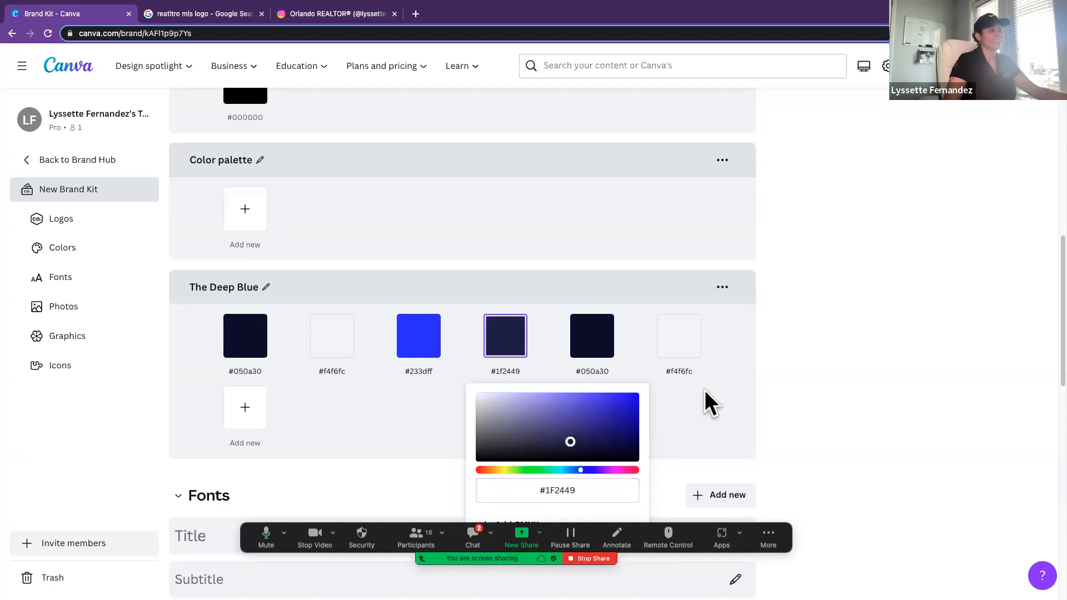
pyautogui.click(536, 430)
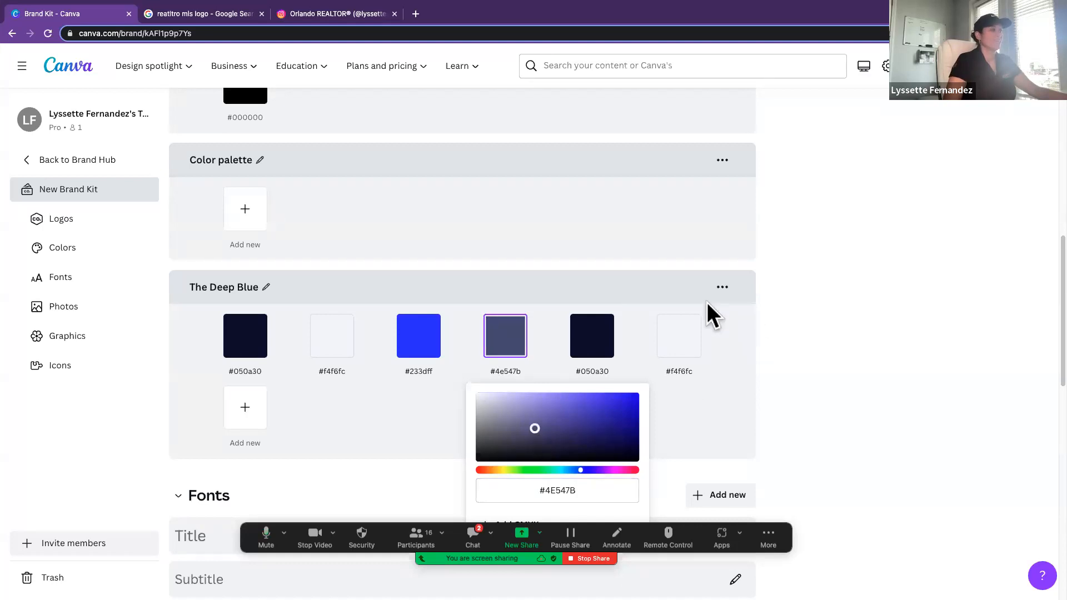
# Step: Delete the remaining The Deep Blue palette from the brand kit's colors
pyautogui.click(723, 289)
pyautogui.click(723, 290)
pyautogui.click(736, 393)
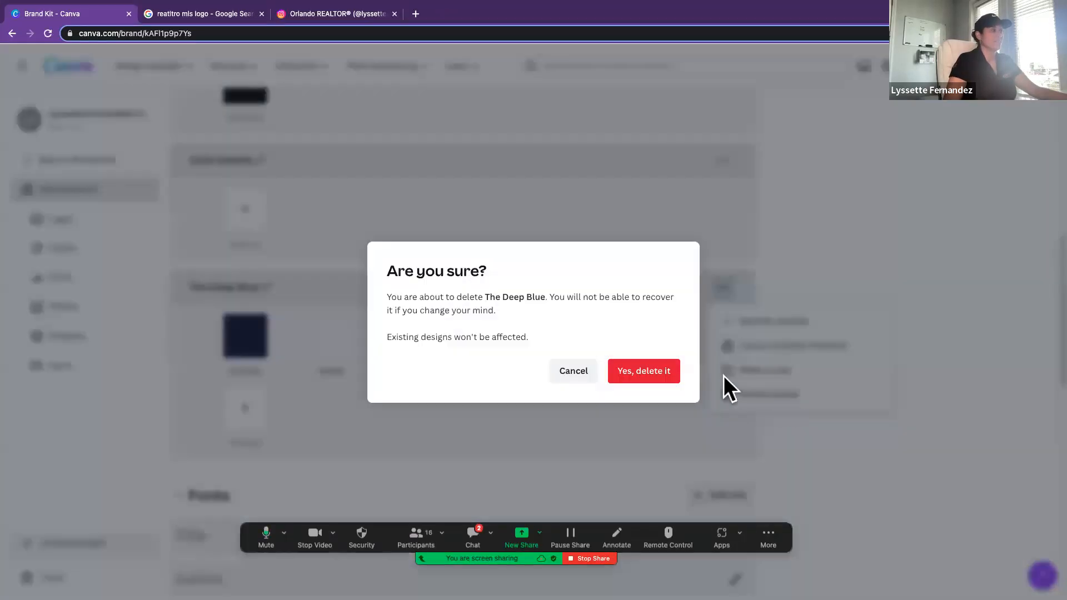
pyautogui.click(661, 374)
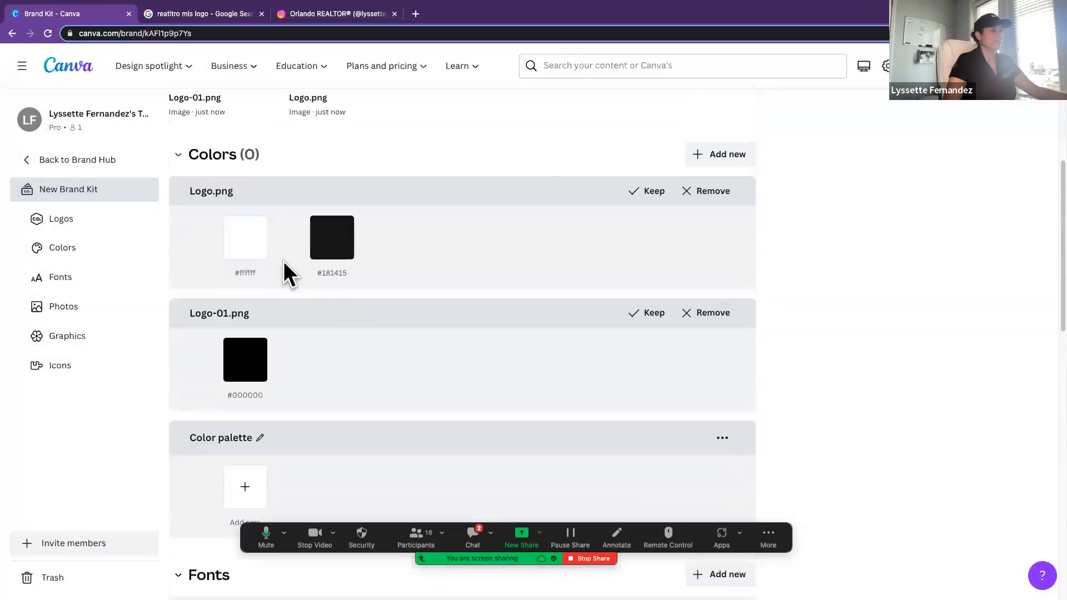
# Step: Add a new empty custom palette to the brand kit's colors
pyautogui.scroll(2, 571, 270)
pyautogui.scroll(-1, 571, 270)
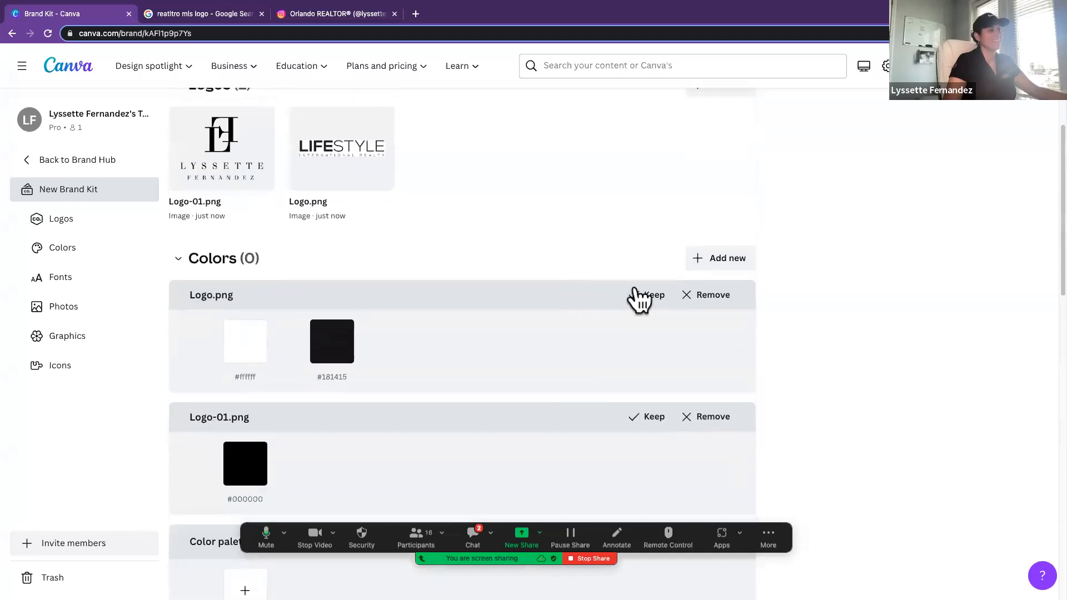
pyautogui.click(717, 262)
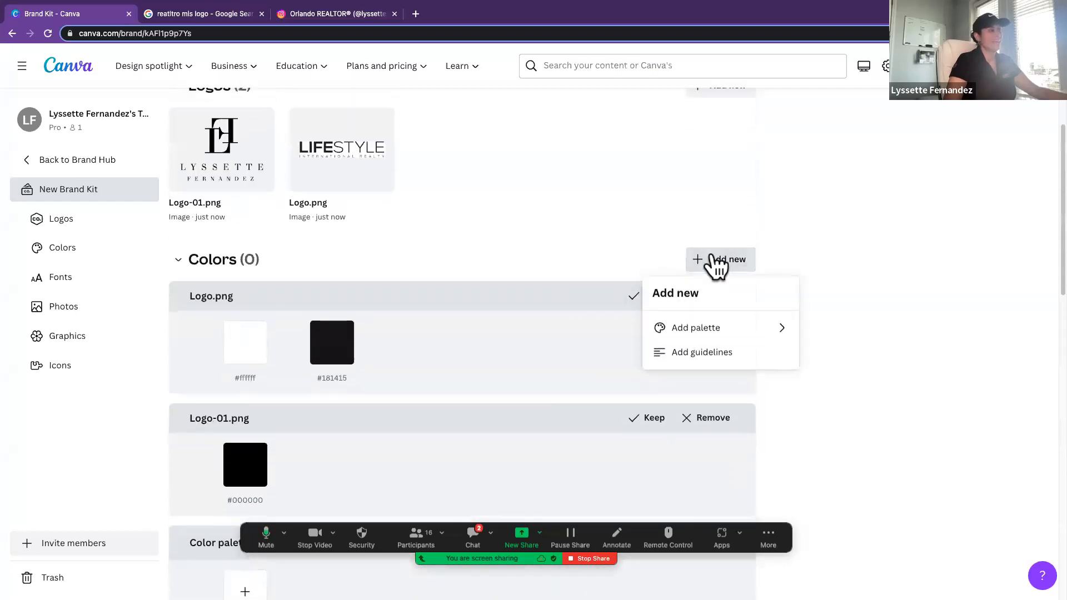
pyautogui.click(692, 337)
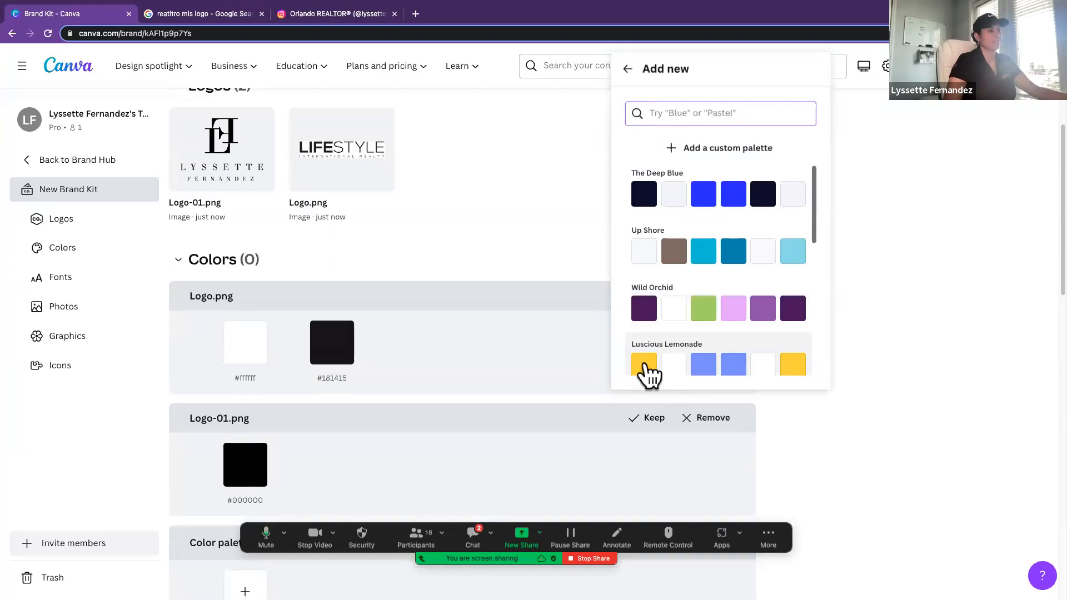
pyautogui.click(687, 148)
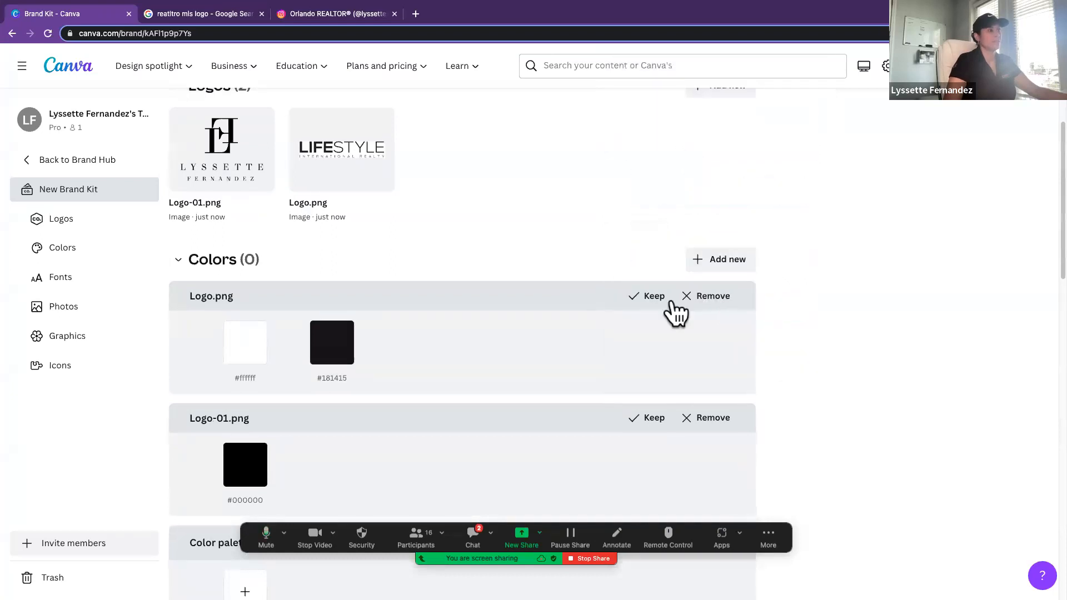
# Step: Keep the suggested colors from Logo.png and add the gold color #F1C36A to that palette
pyautogui.click(652, 300)
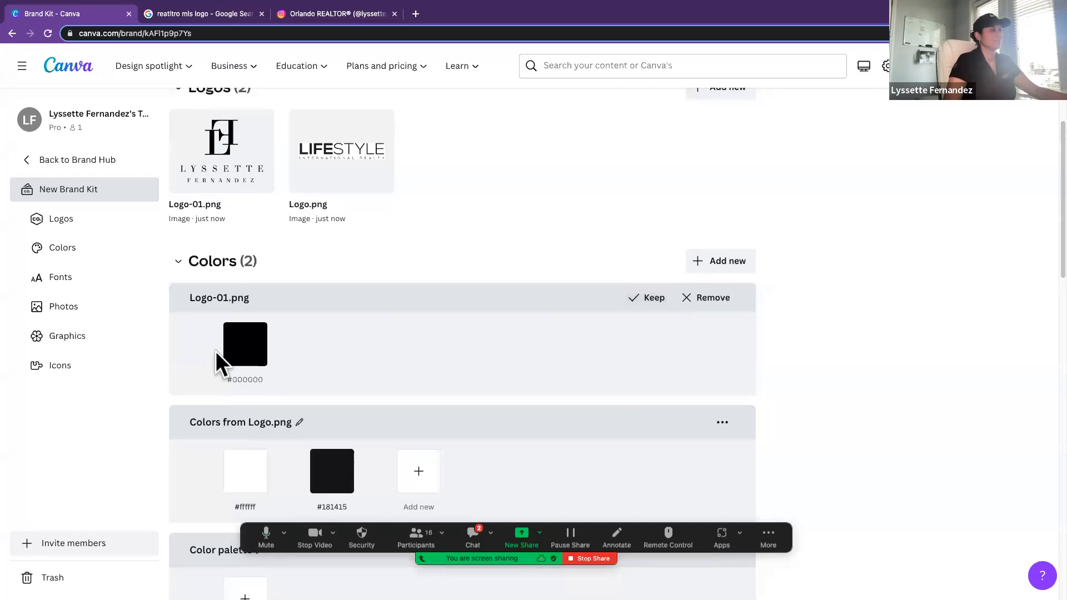
pyautogui.scroll(-3, 414, 372)
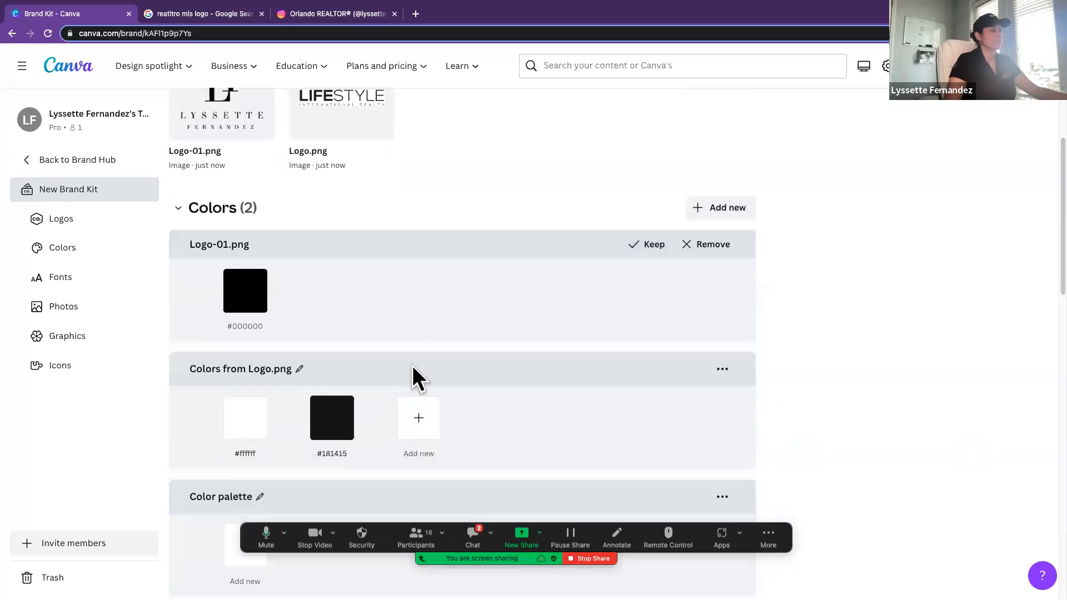
pyautogui.click(425, 406)
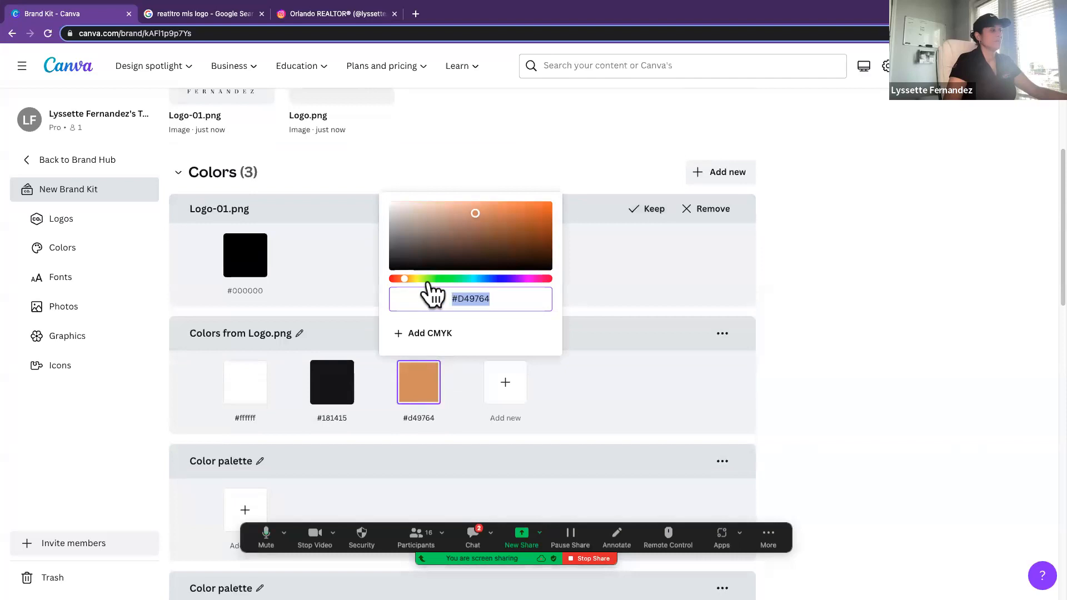
pyautogui.moveTo(437, 225); pyautogui.dragTo(466, 206)
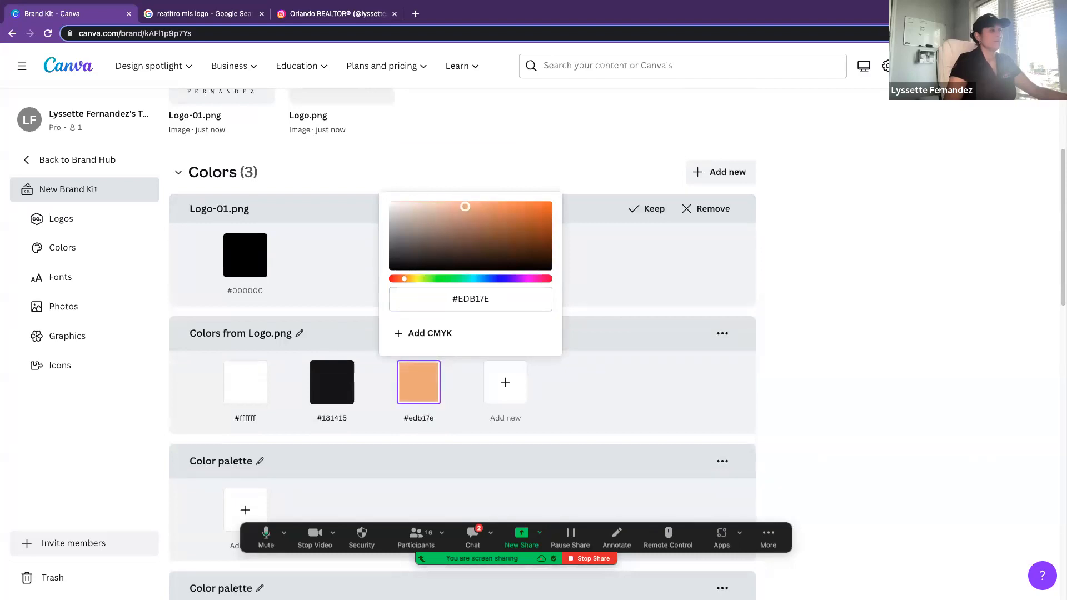
pyautogui.moveTo(408, 279); pyautogui.dragTo(409, 279)
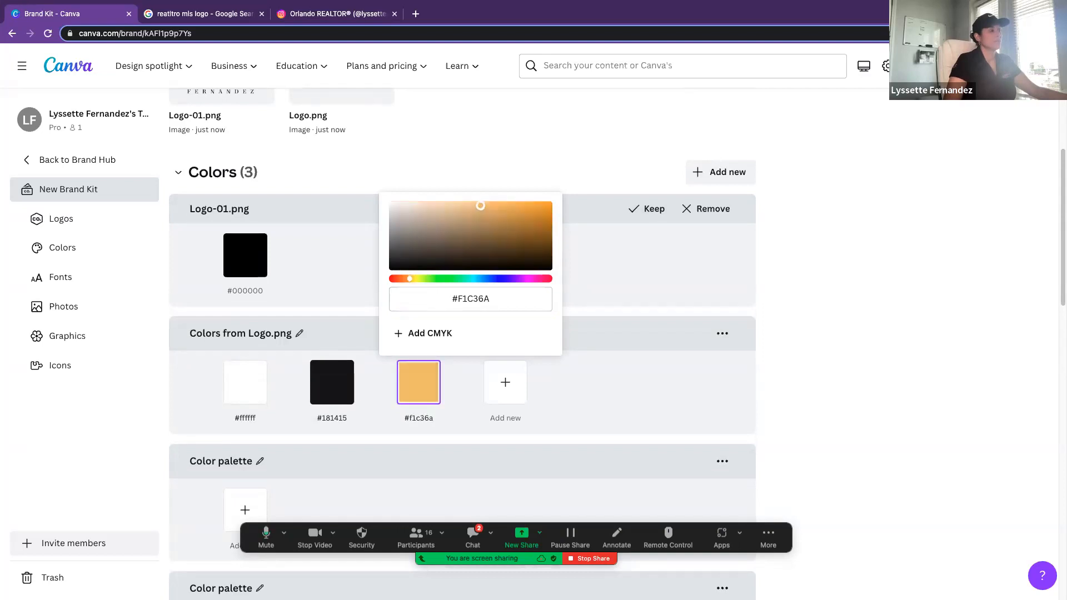
pyautogui.click(778, 302)
# Step: Assign the Tenor Sans font to the brand kit's Title text style and save it
pyautogui.scroll(-1, 624, 402)
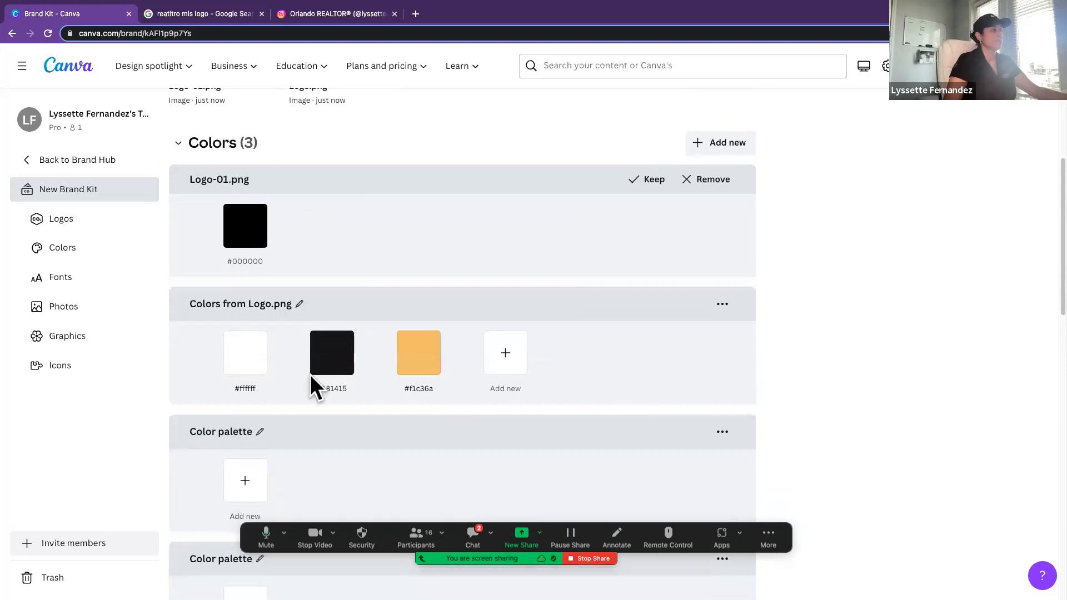
pyautogui.scroll(-5, 288, 344)
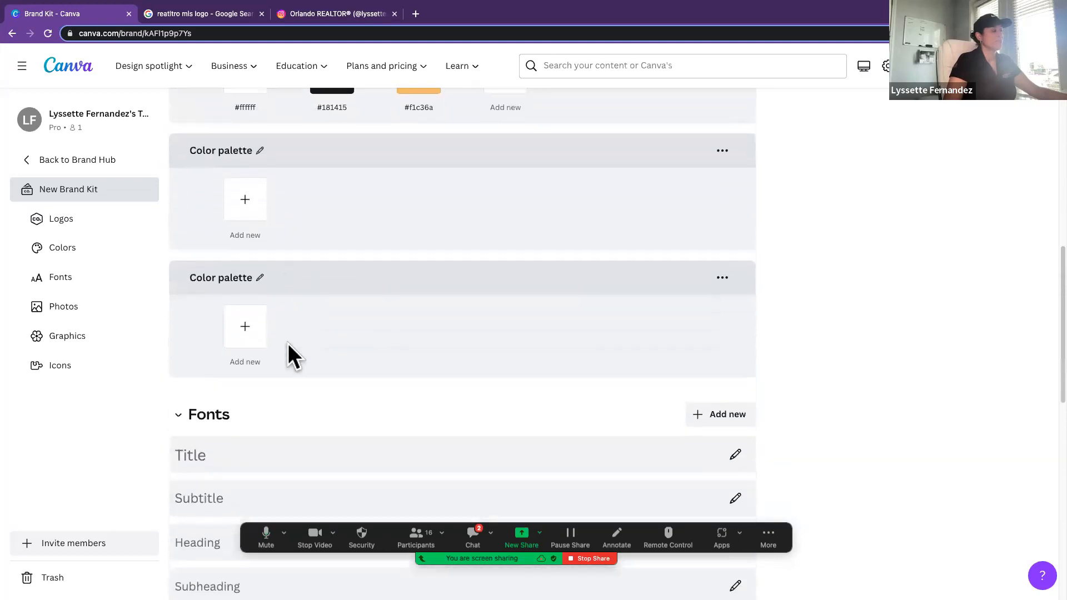
pyautogui.scroll(-2, 288, 343)
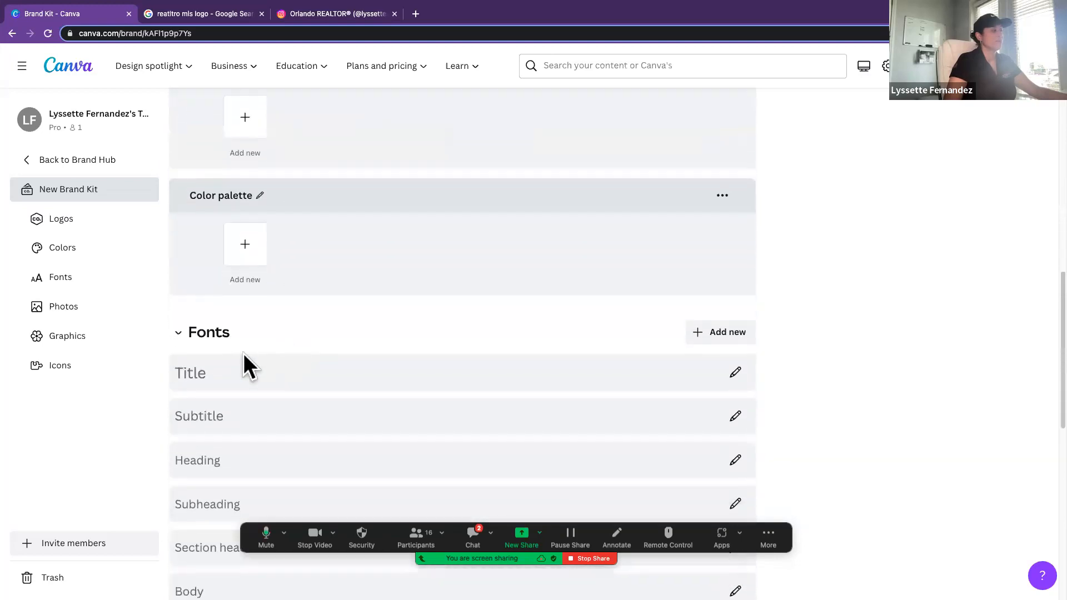
pyautogui.click(736, 372)
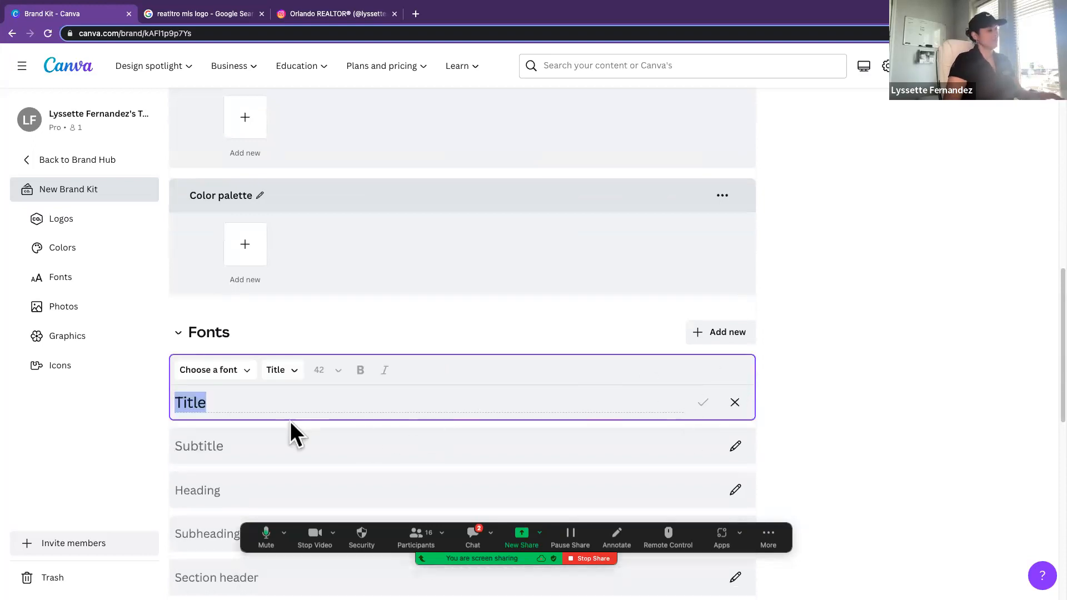
pyautogui.click(220, 369)
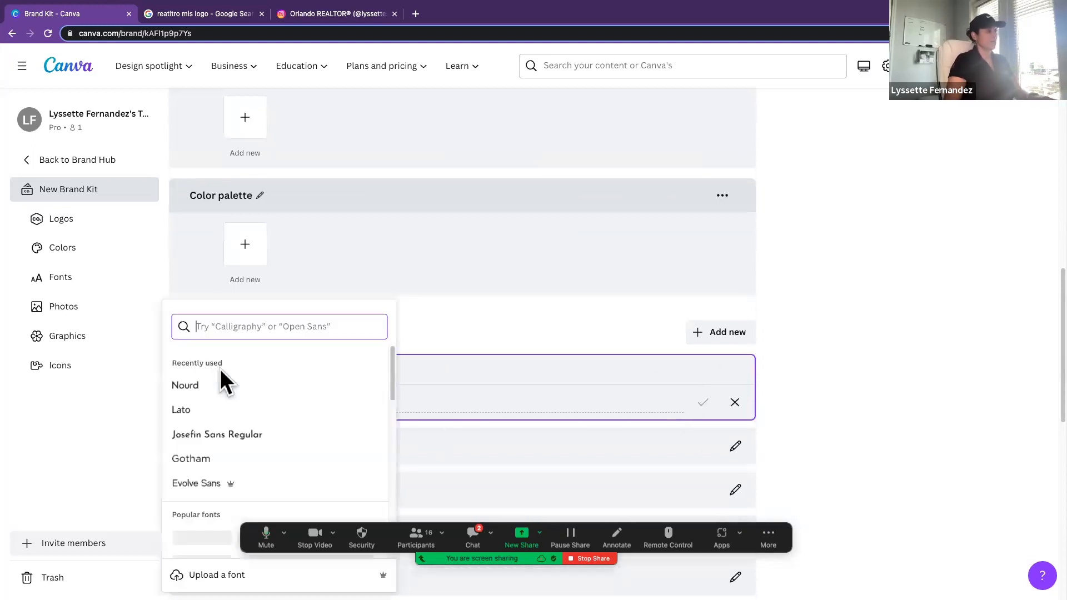
pyautogui.scroll(-3, 243, 422)
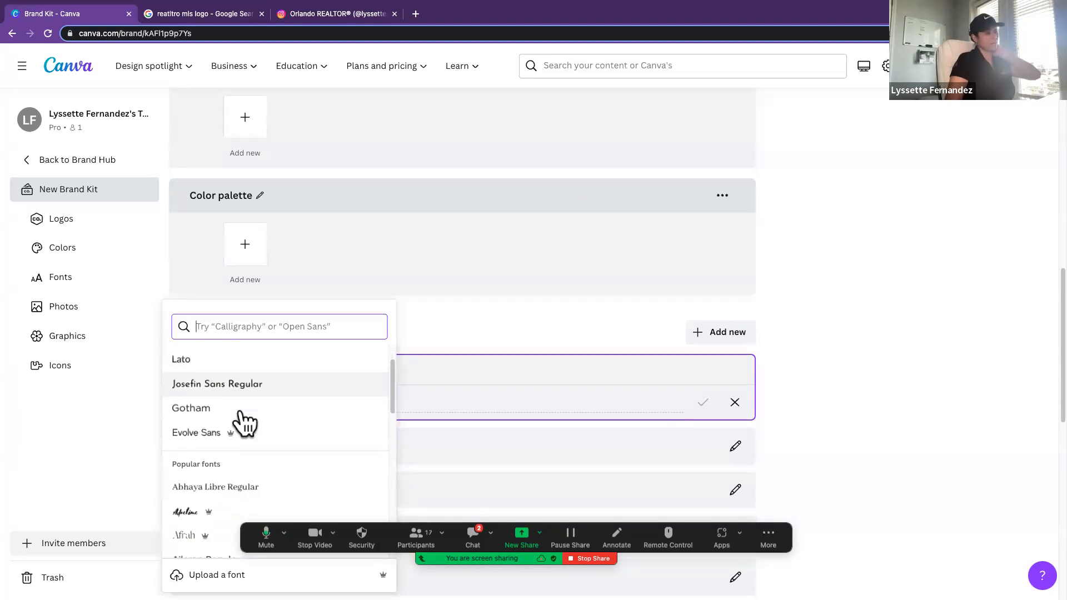
pyautogui.scroll(-7, 241, 414)
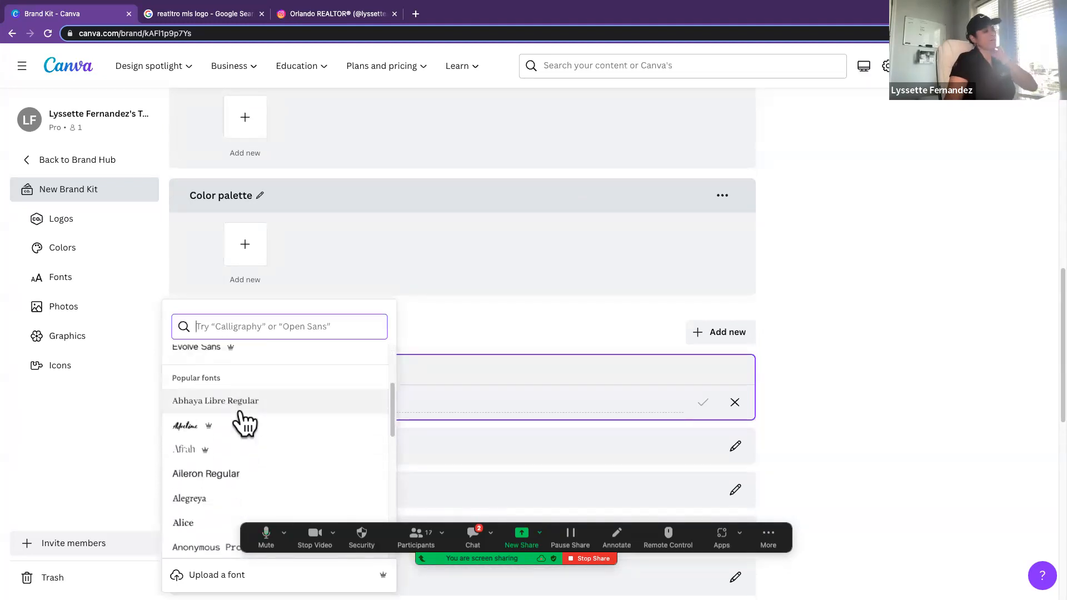
pyautogui.scroll(-6, 245, 422)
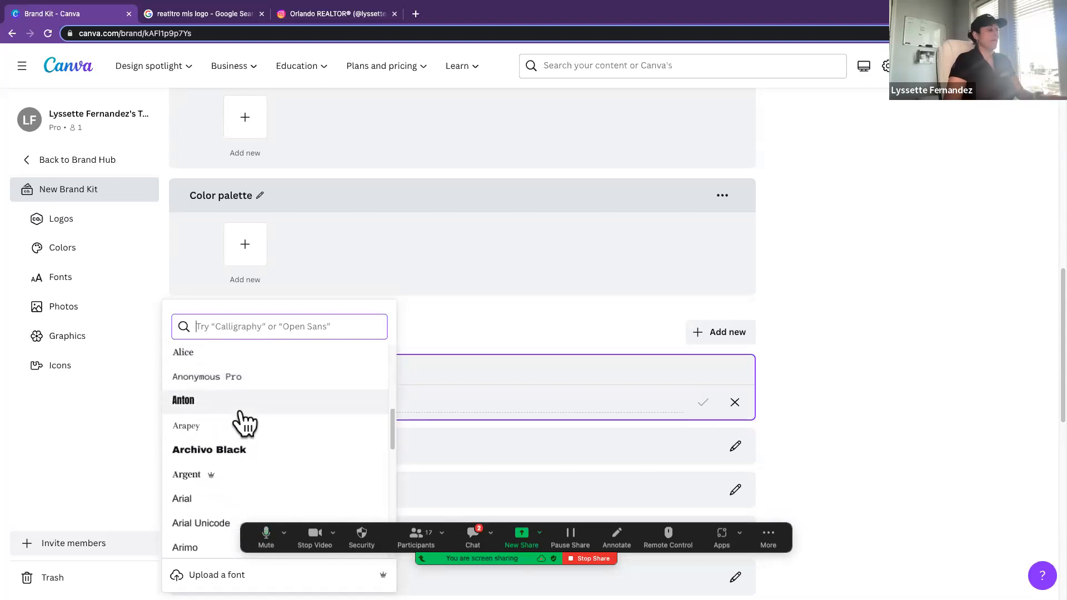
pyautogui.scroll(-15, 244, 423)
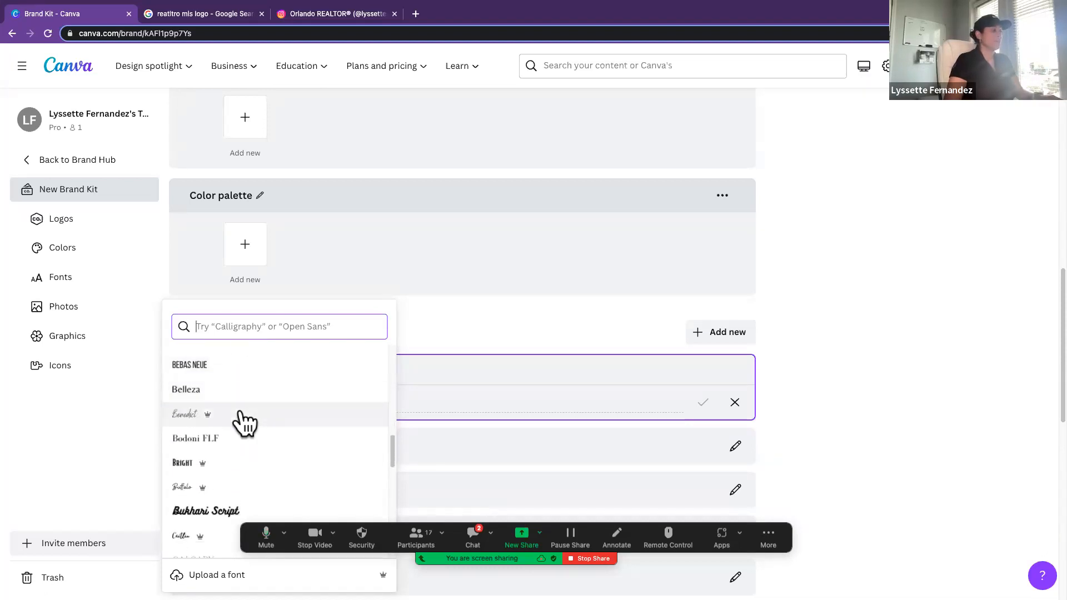
pyautogui.scroll(-10, 245, 422)
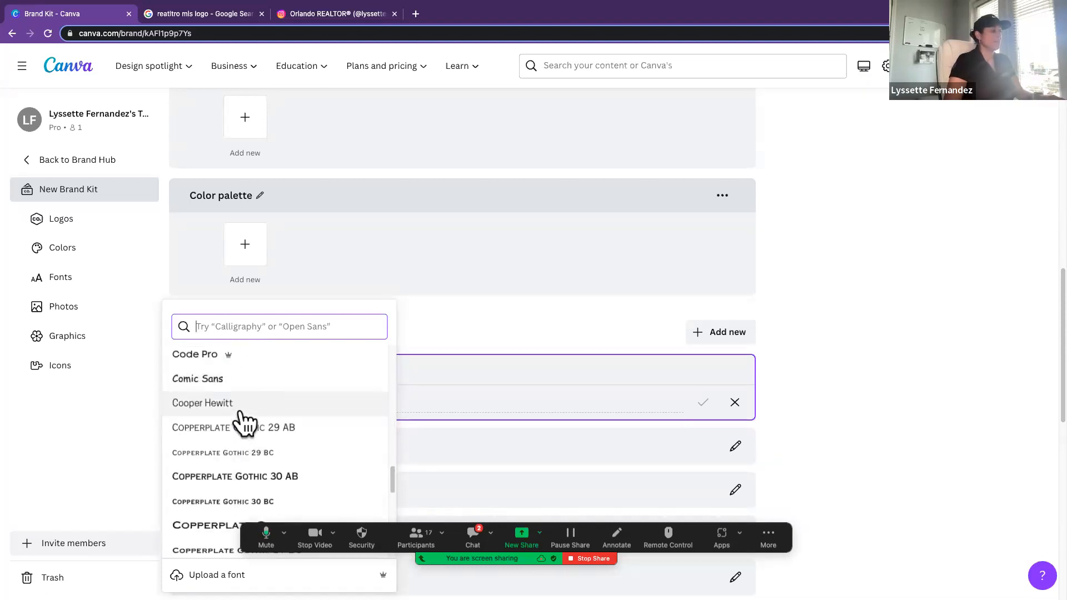
pyautogui.scroll(-12, 245, 423)
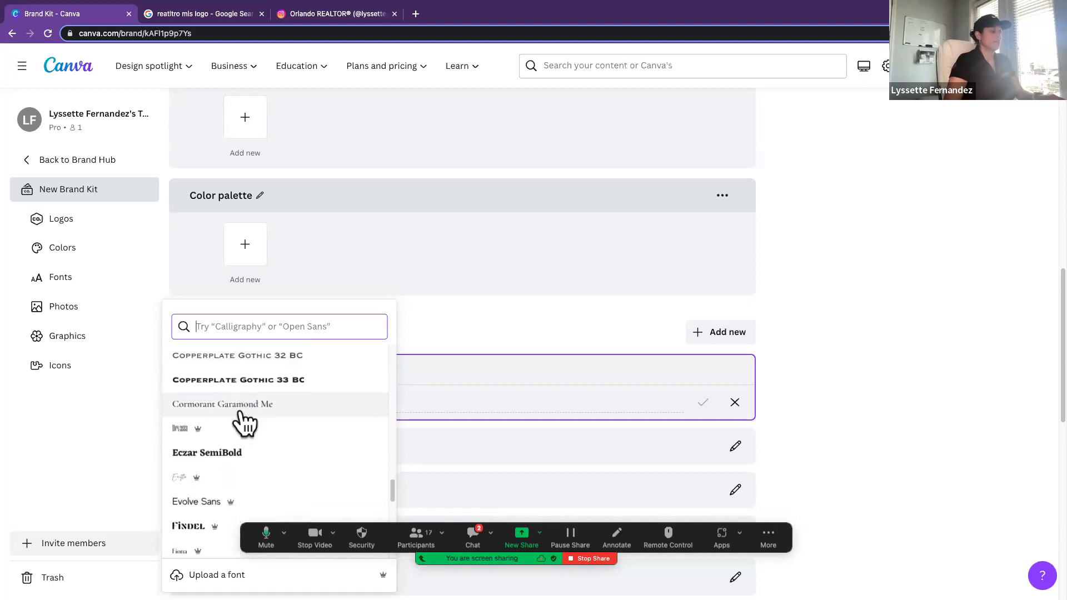
pyautogui.scroll(-10, 246, 428)
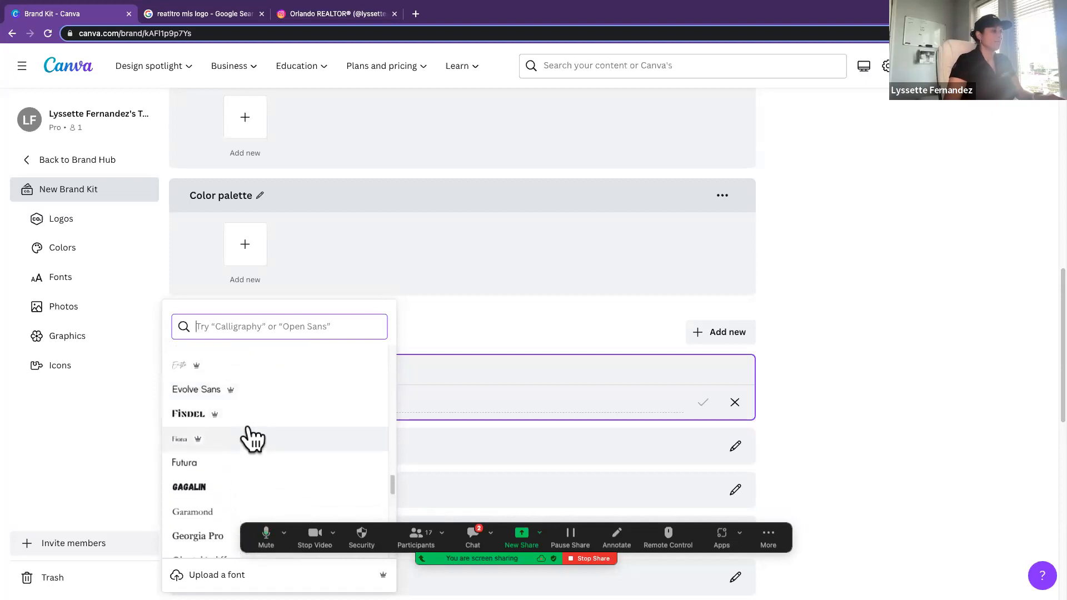
pyautogui.scroll(-8, 253, 436)
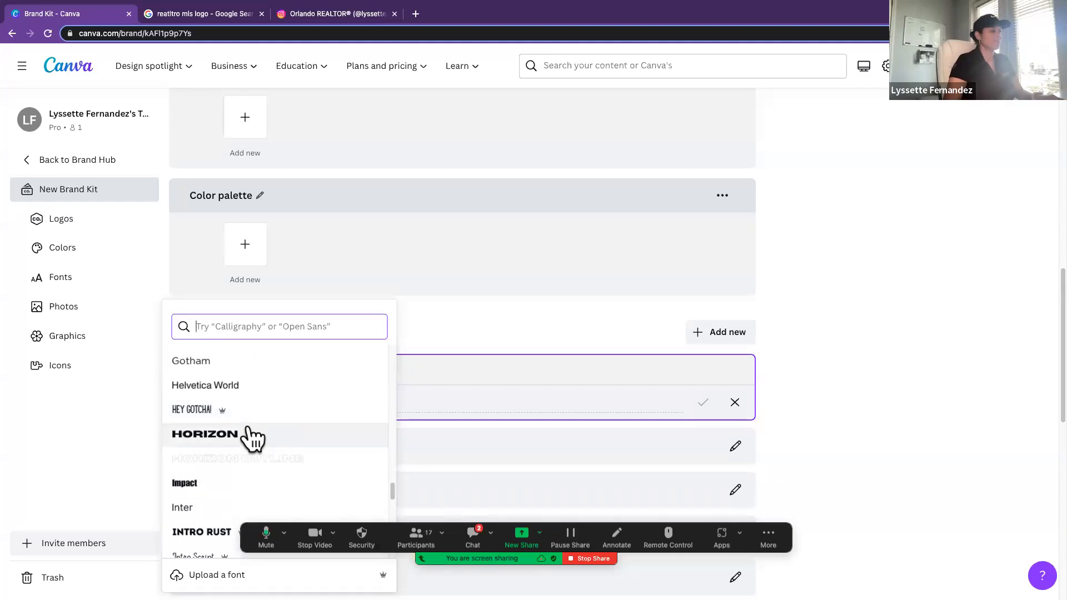
pyautogui.scroll(-4, 253, 439)
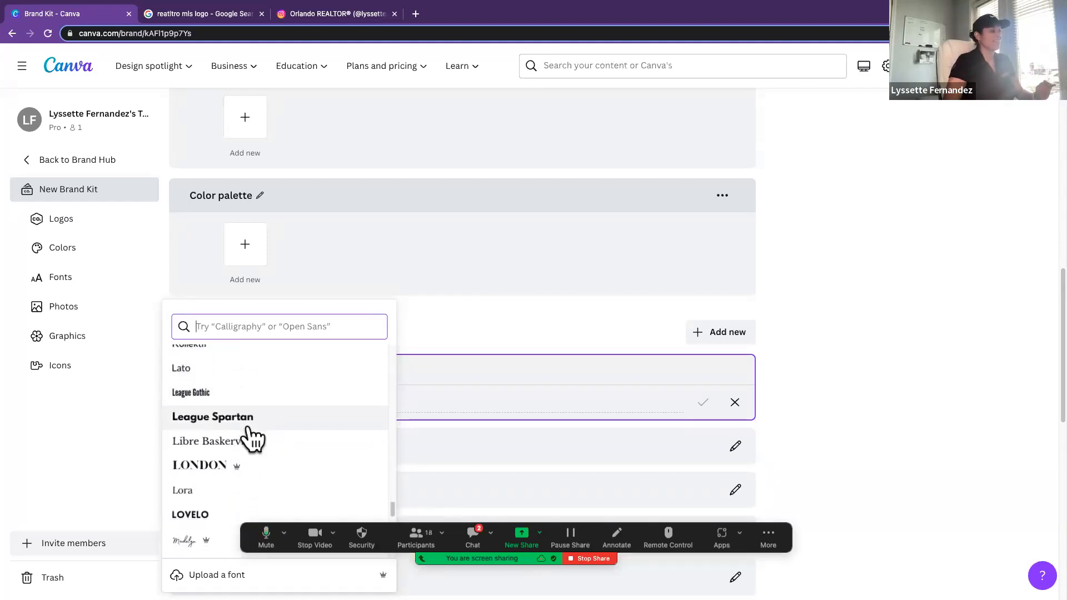
pyautogui.scroll(-5, 253, 439)
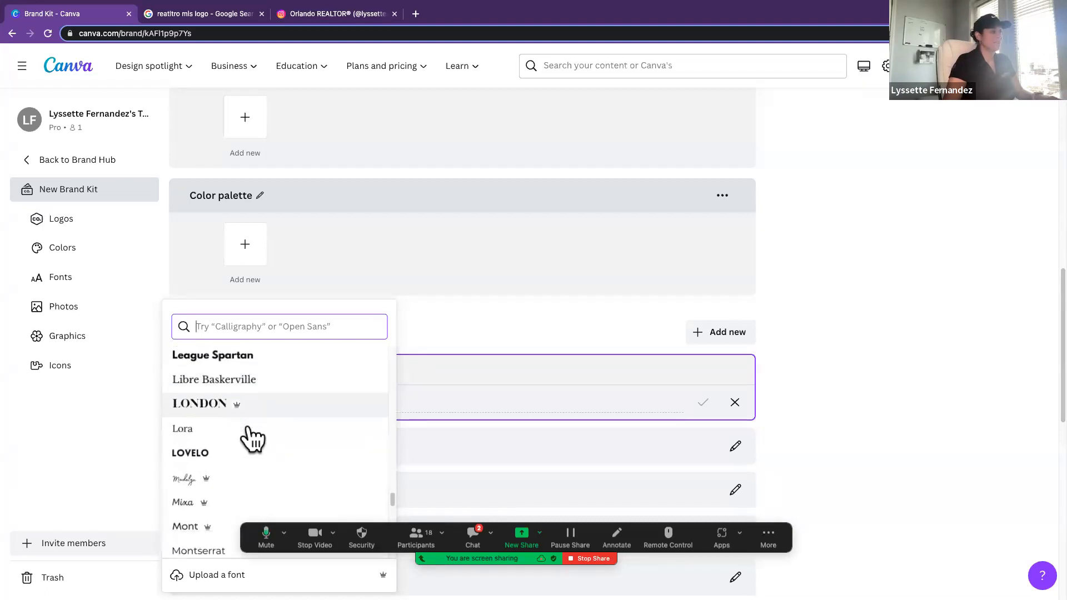
pyautogui.scroll(-2, 252, 439)
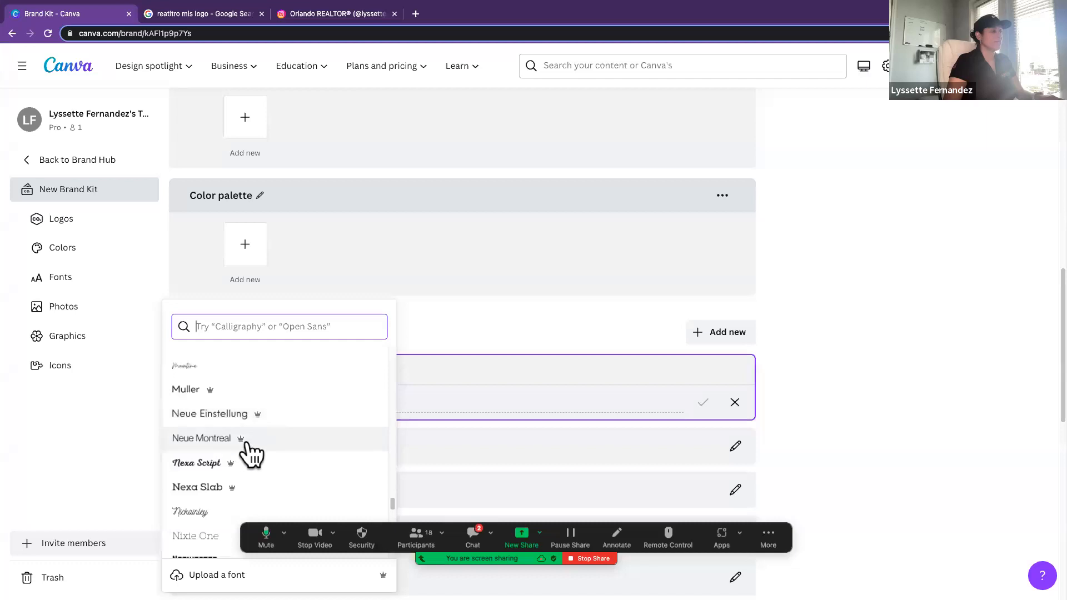
pyautogui.scroll(-3, 246, 453)
pyautogui.scroll(-4, 249, 453)
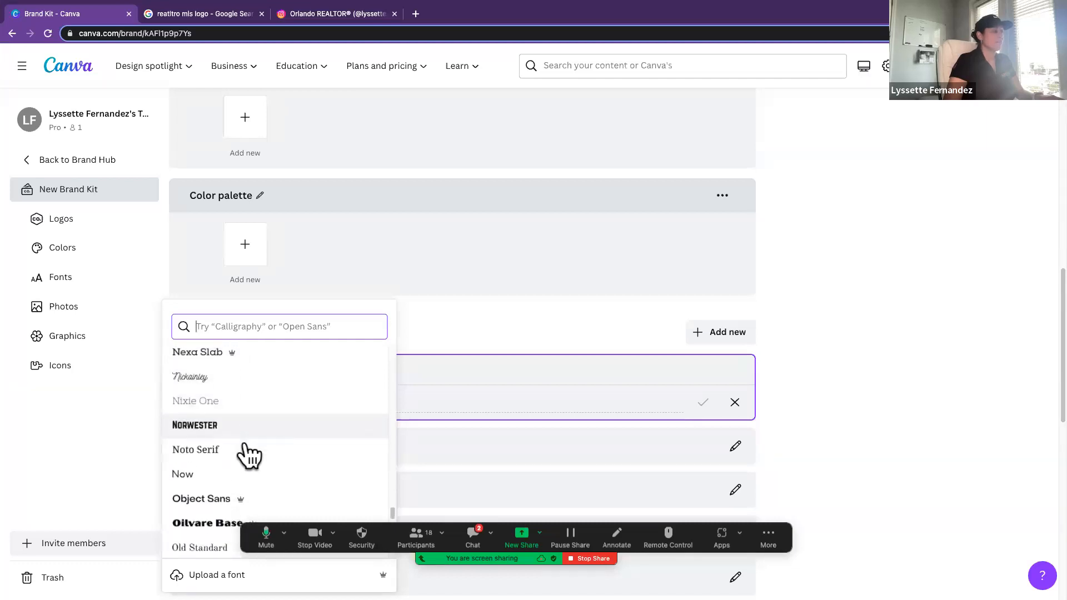
pyautogui.scroll(-5, 249, 456)
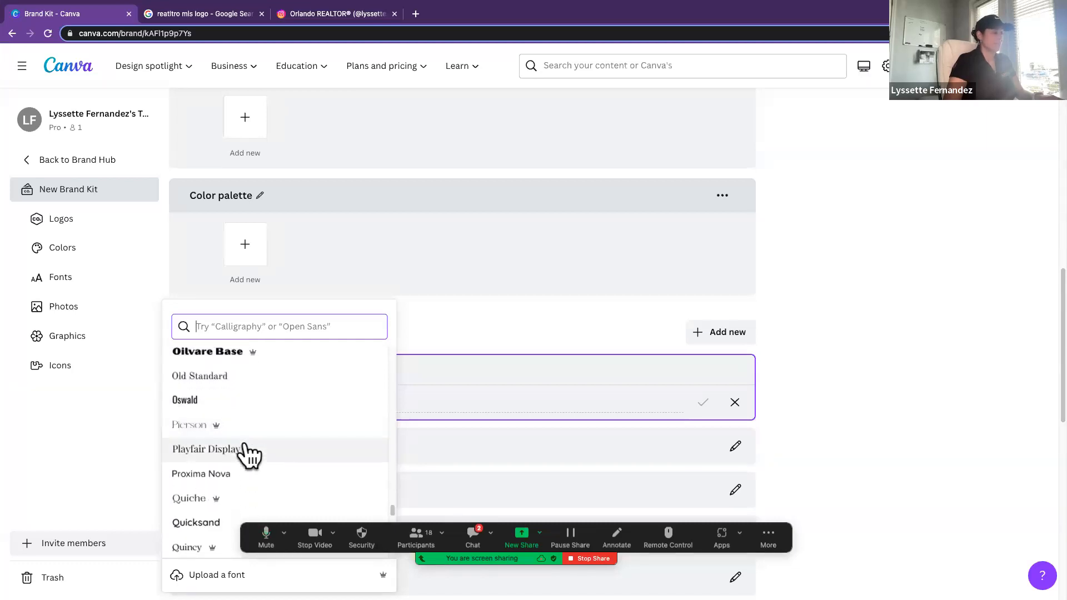
pyautogui.scroll(-3, 250, 456)
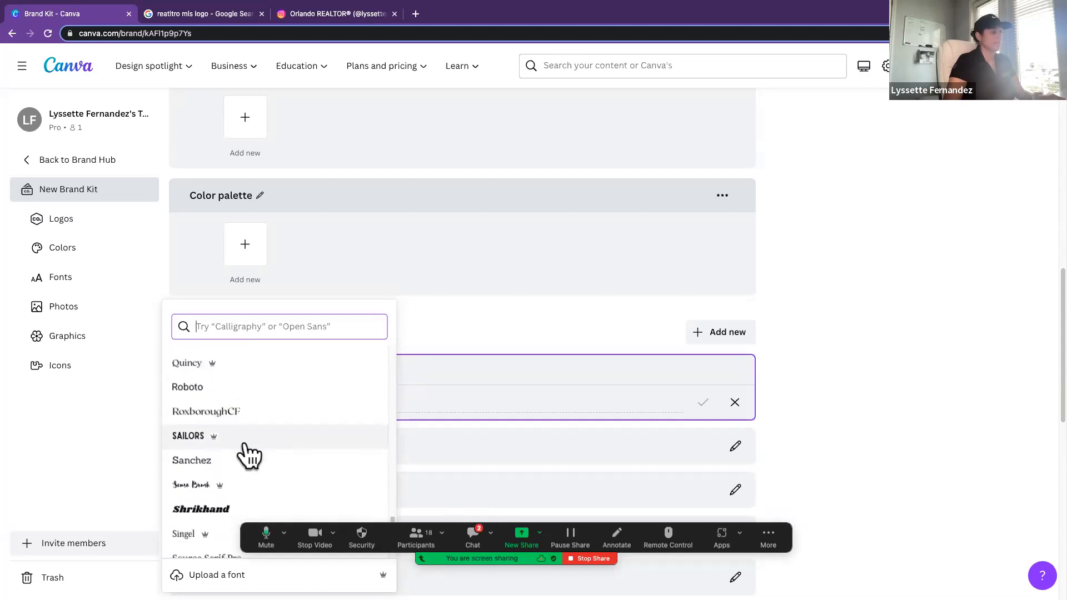
pyautogui.scroll(-4, 250, 455)
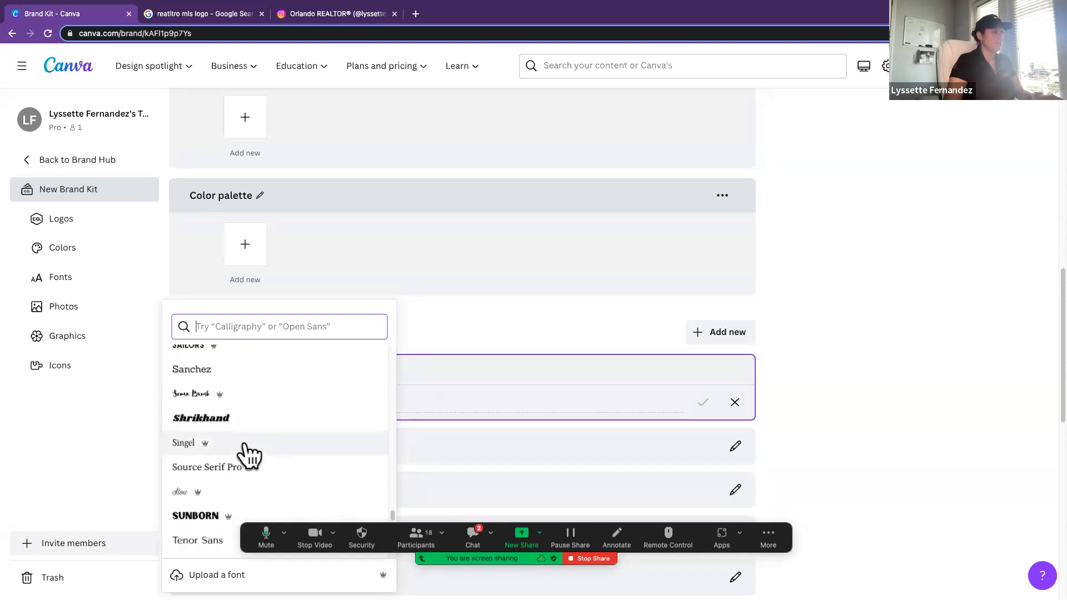
pyautogui.scroll(-1, 250, 455)
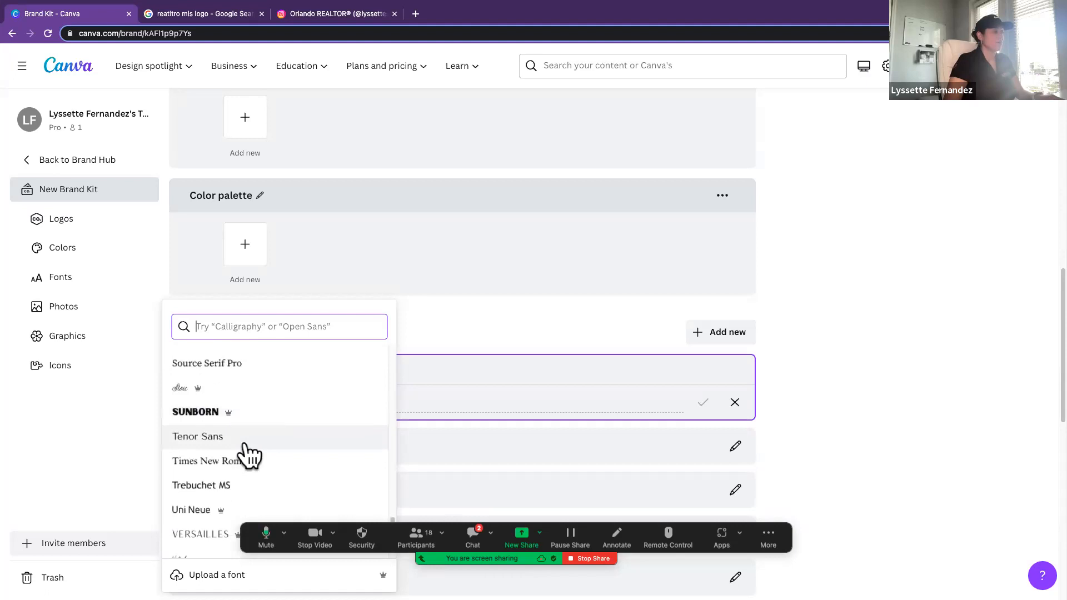
pyautogui.click(234, 433)
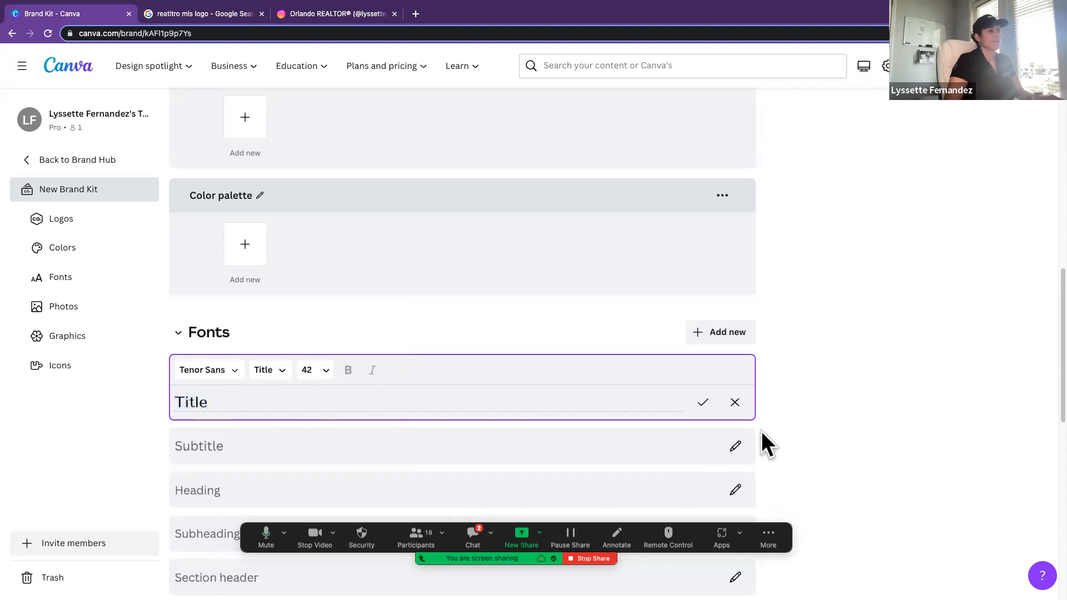
pyautogui.click(703, 403)
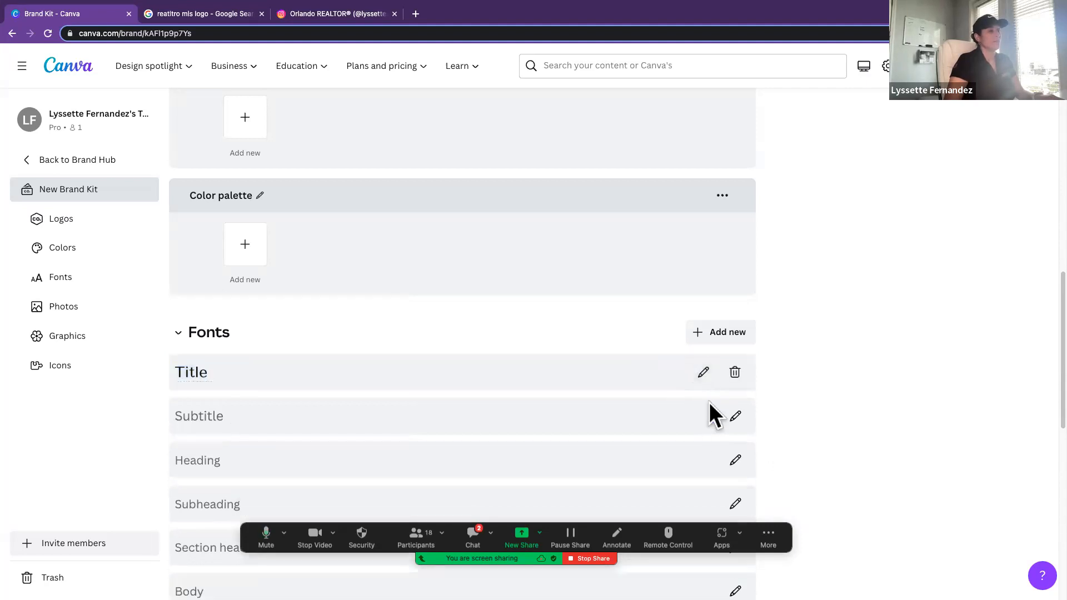
# Step: Assign the Tenor Sans font to the Subtitle text style and set its size to 21
pyautogui.click(735, 418)
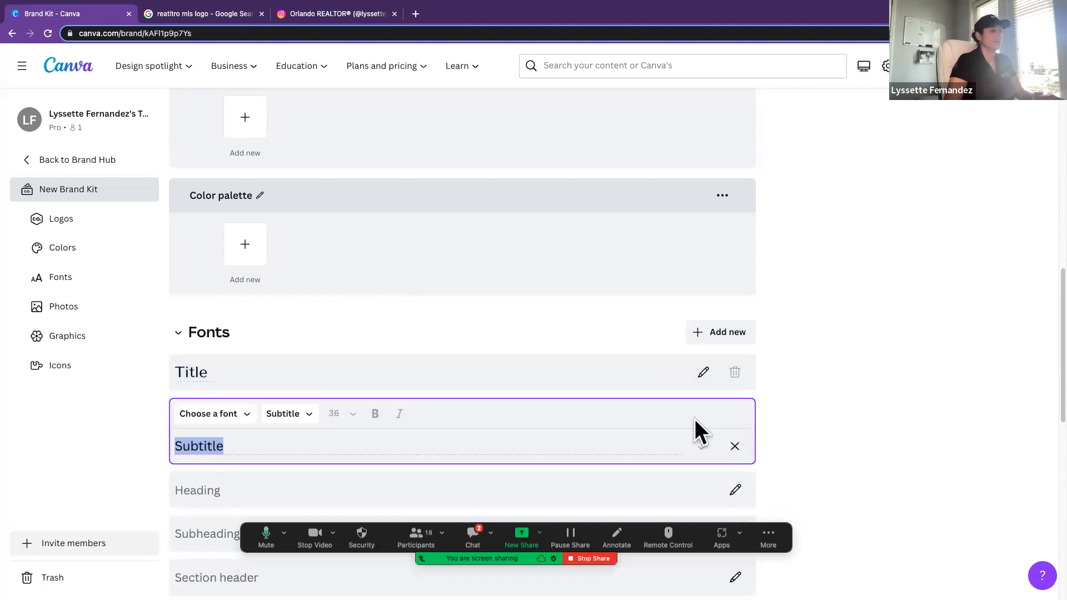
pyautogui.click(220, 422)
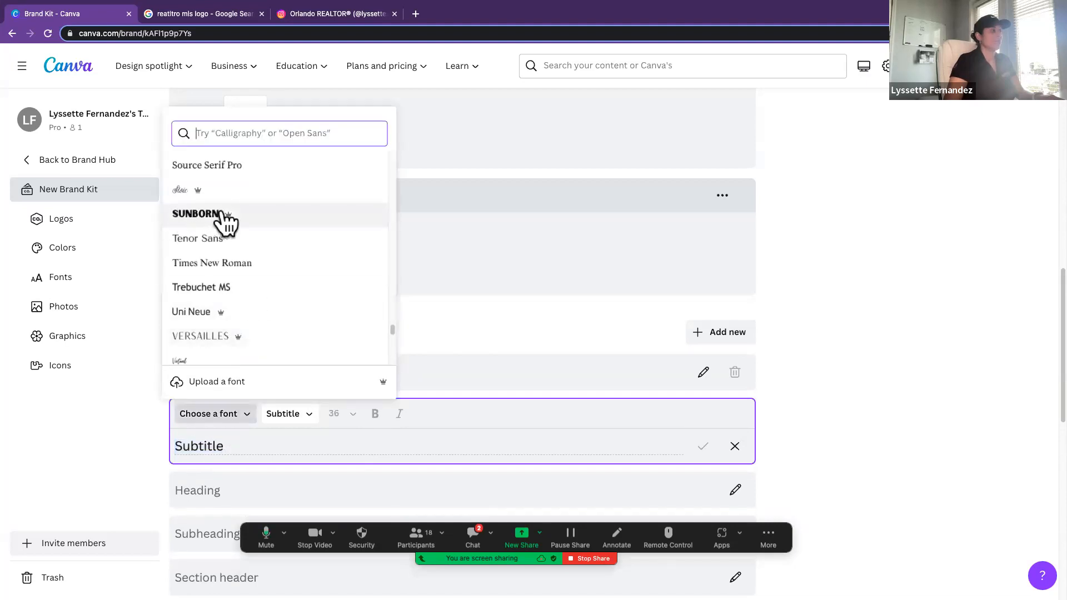
pyautogui.click(226, 242)
pyautogui.scroll(-2, 357, 348)
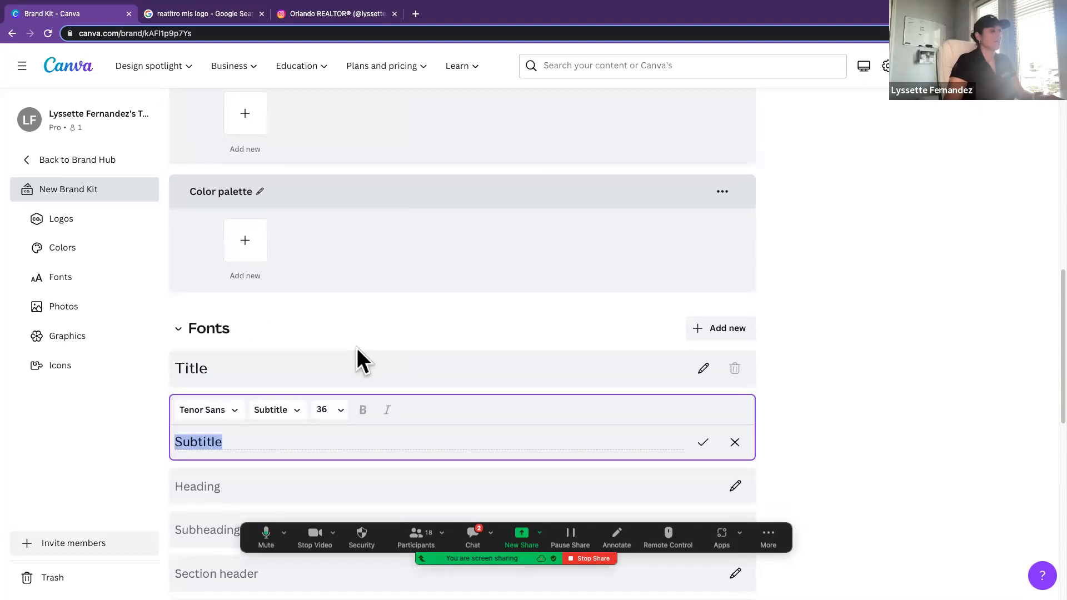
pyautogui.scroll(-1, 357, 348)
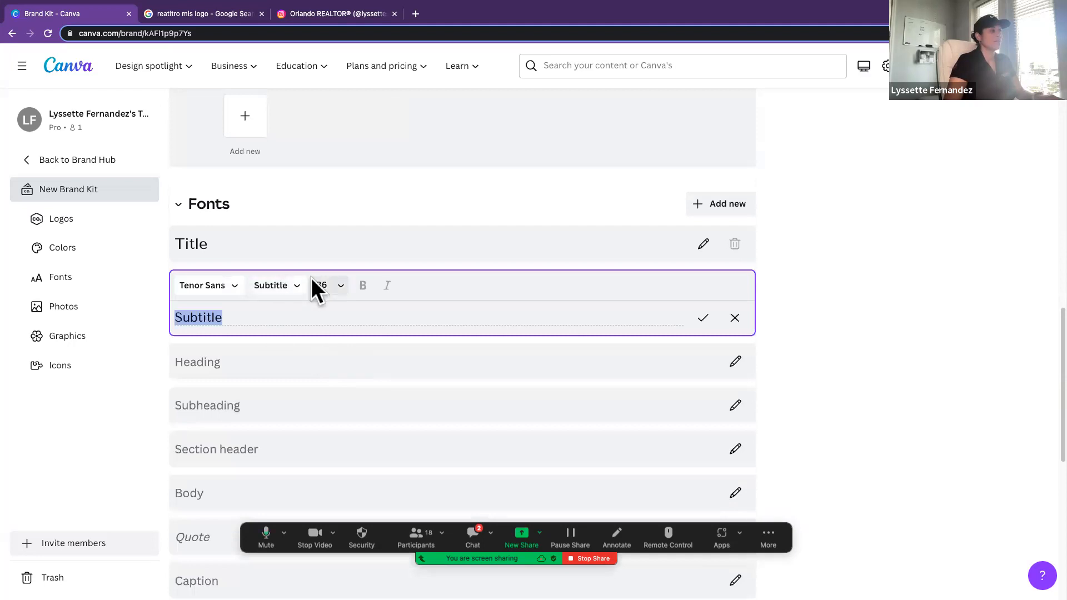
pyautogui.click(332, 285)
pyautogui.click(310, 336)
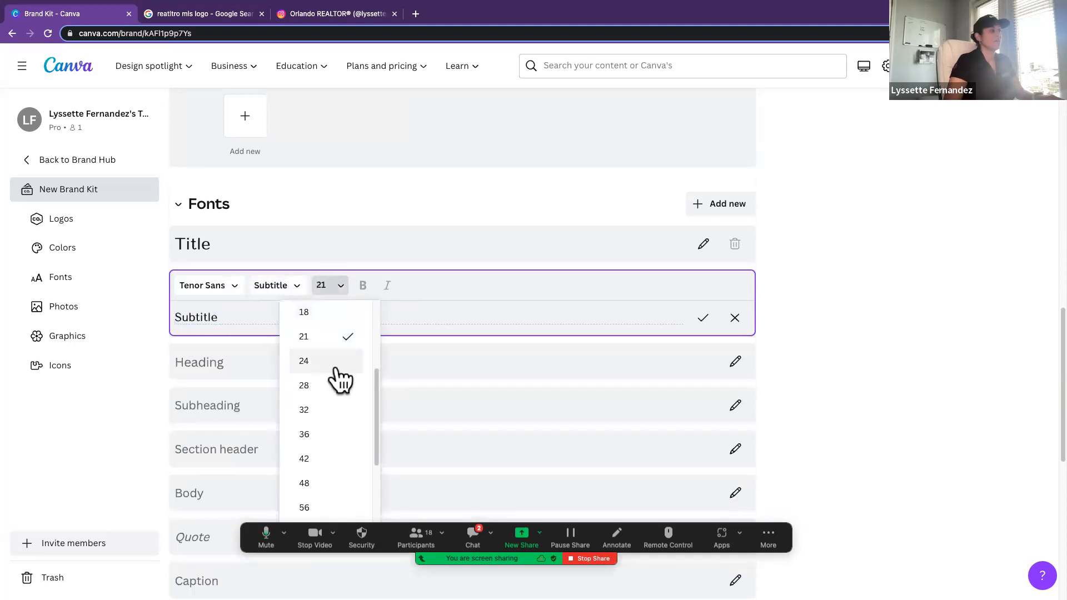
pyautogui.click(735, 361)
# Step: Assign the Woodland font to the brand kit's Heading text style
pyautogui.click(735, 362)
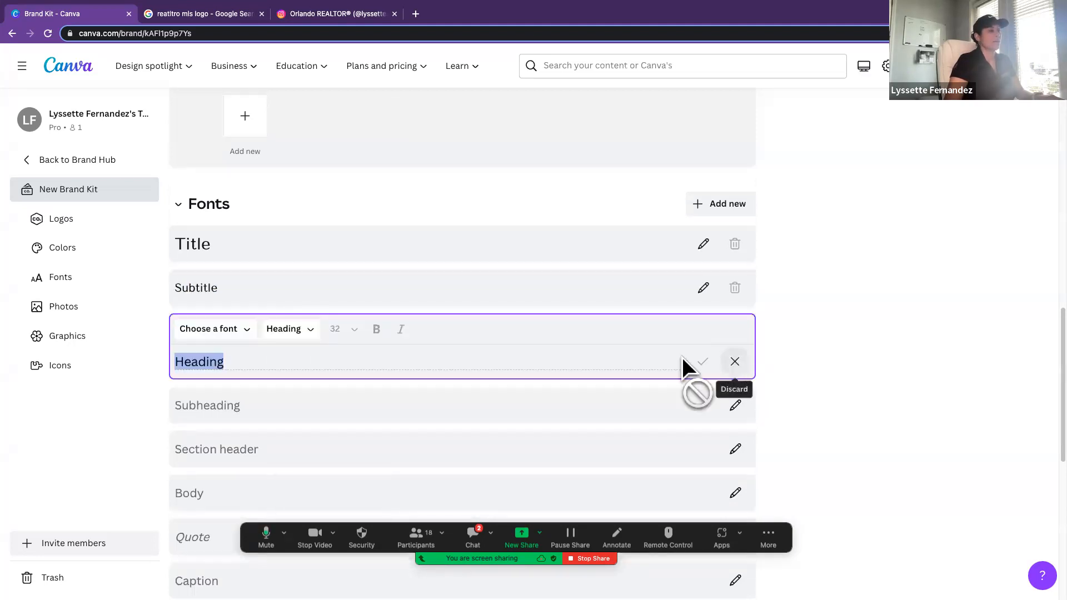
pyautogui.click(239, 328)
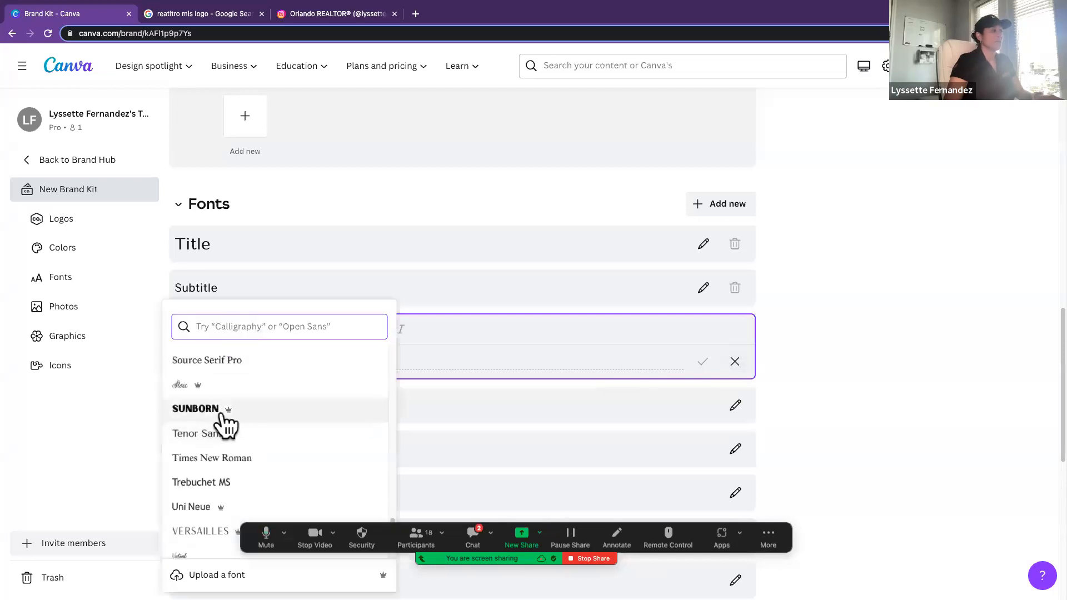
pyautogui.scroll(-3, 222, 443)
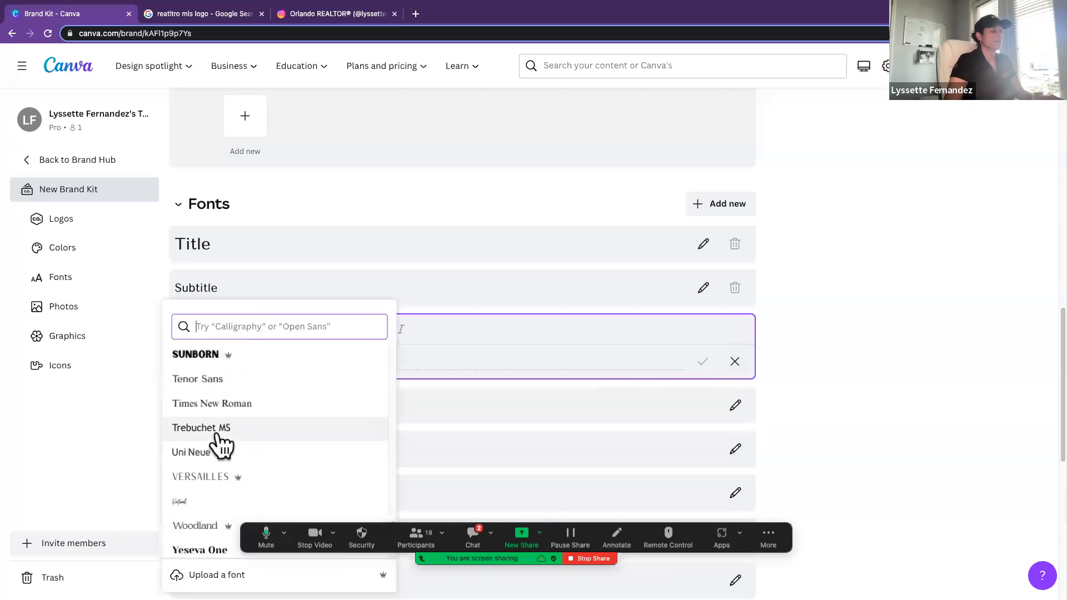
pyautogui.click(212, 474)
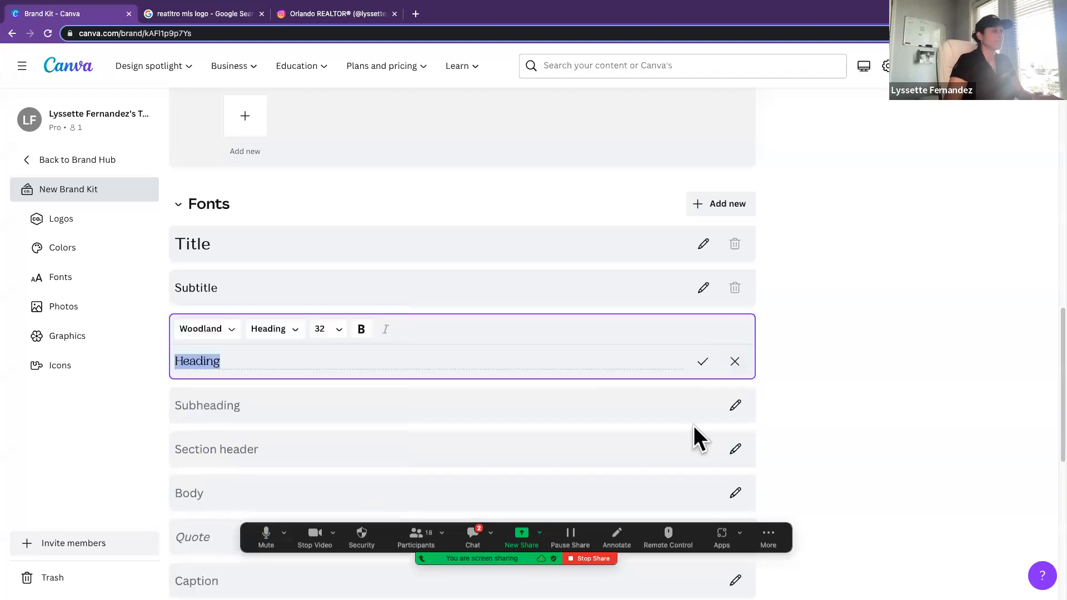
# Step: Upload the 2023 headshot image from the Desktop to the brand kit's Photos section
pyautogui.scroll(-5, 846, 396)
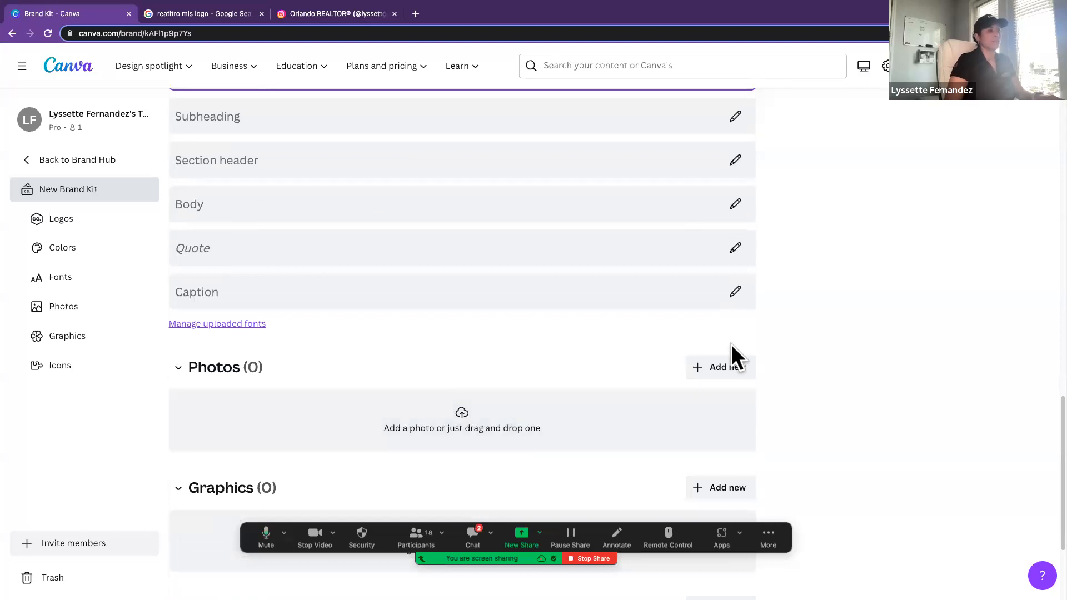
pyautogui.click(740, 367)
pyautogui.click(779, 435)
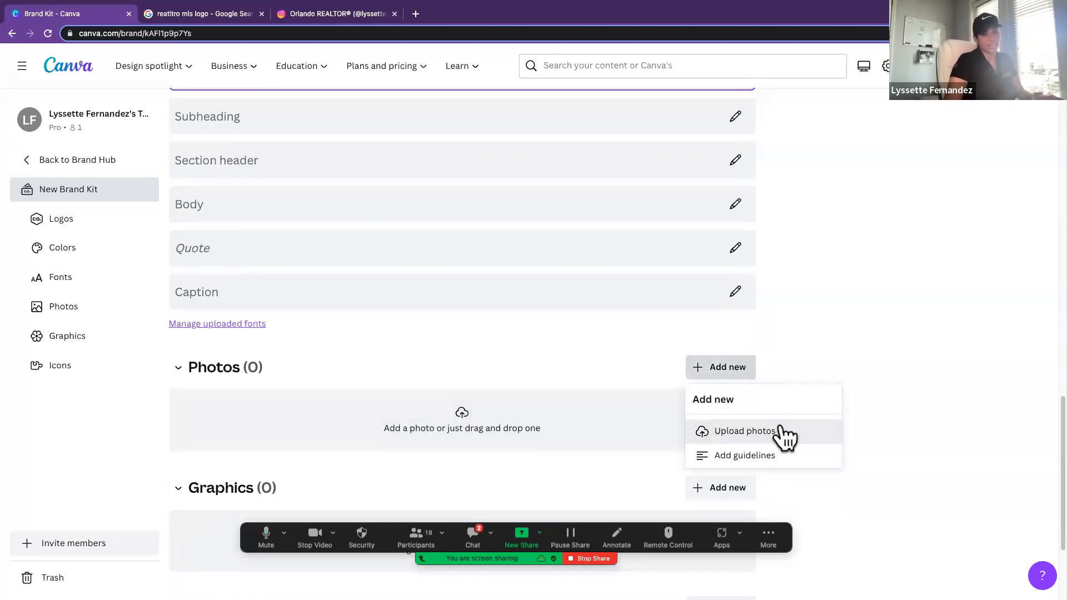
pyautogui.scroll(-2, 452, 304)
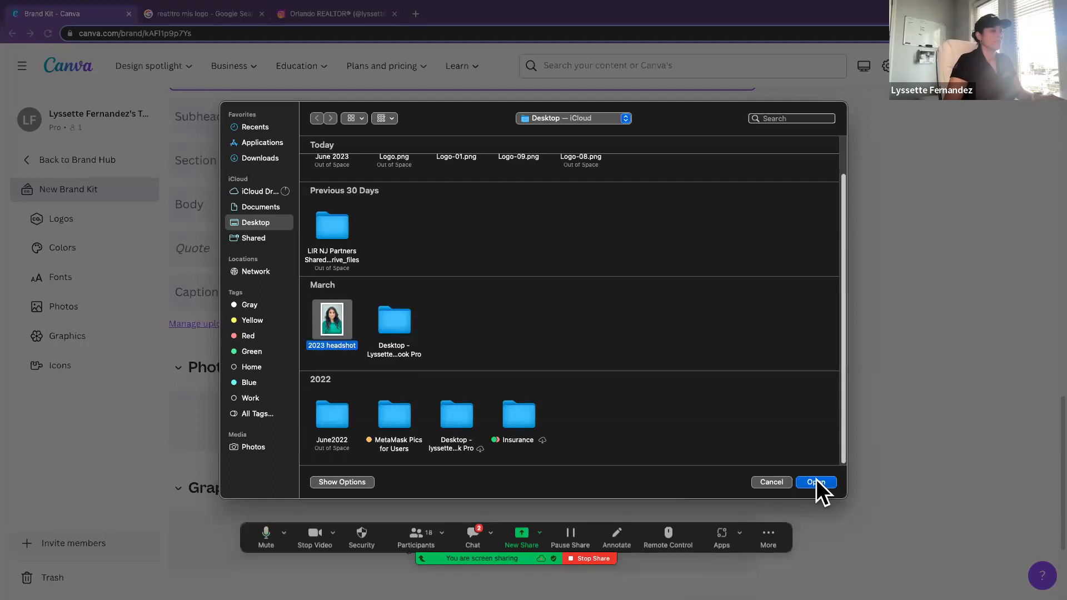
pyautogui.click(816, 481)
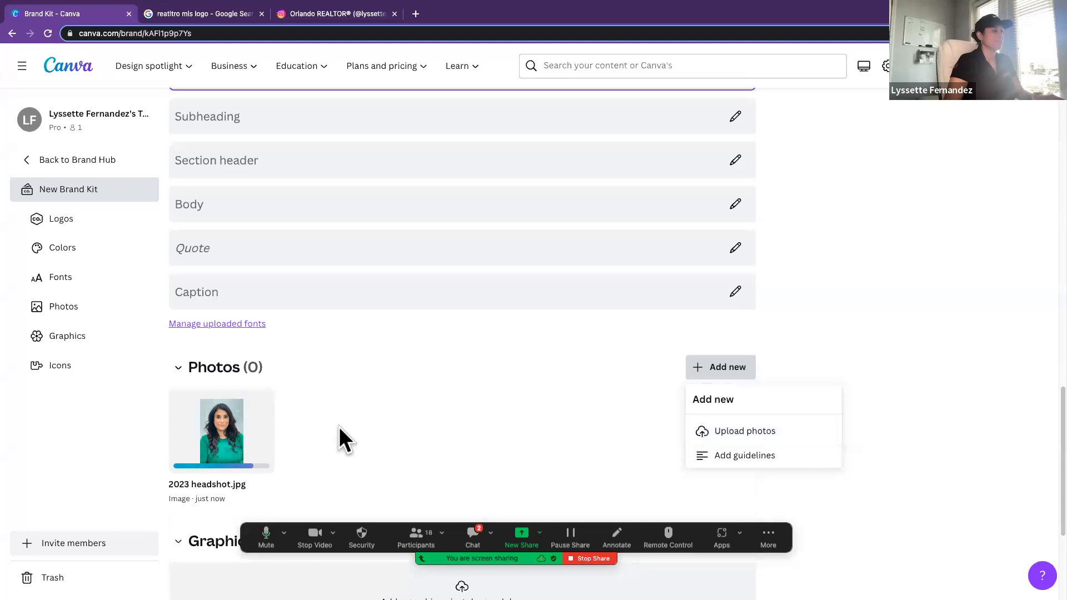
# Step: Upload the Realtor/MLS logo PNG to the Graphics section, finding it in the June 2023 folder by searching "realtor"
pyautogui.scroll(-3, 339, 427)
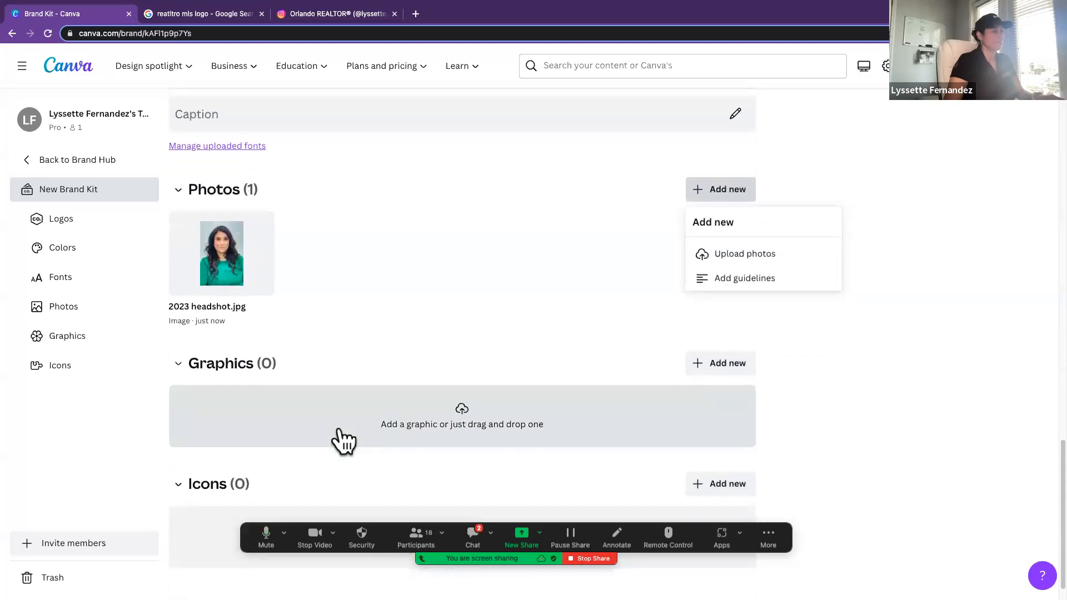
pyautogui.scroll(-1, 339, 428)
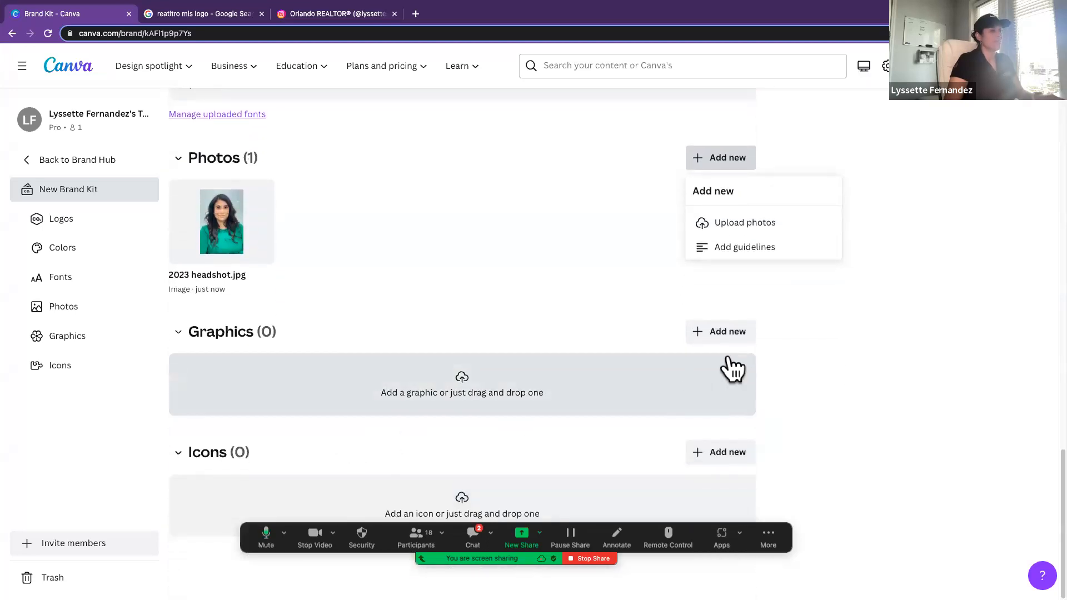
pyautogui.click(713, 340)
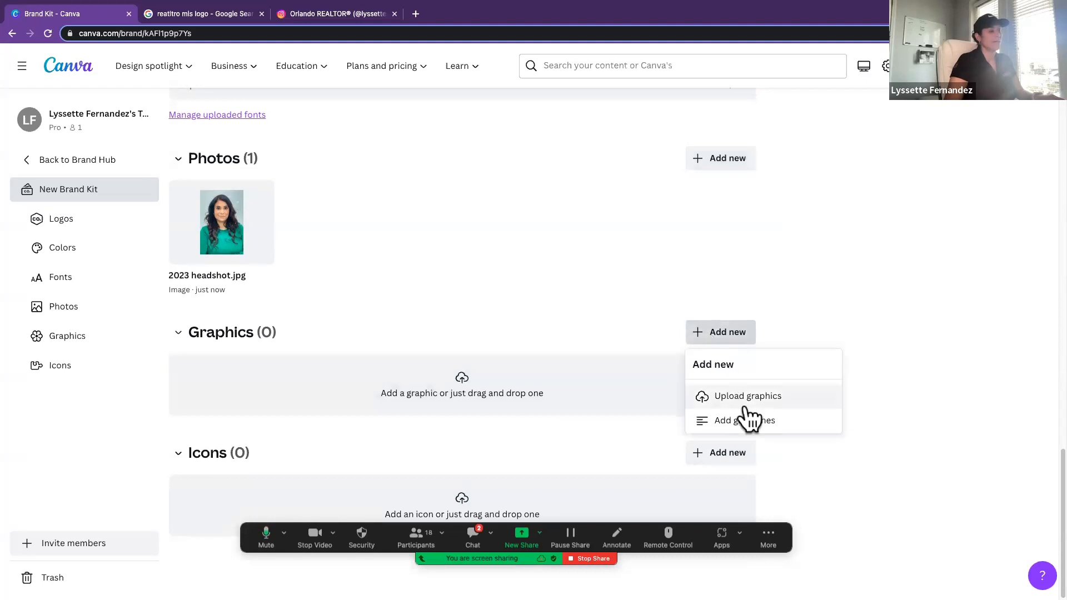
pyautogui.click(750, 397)
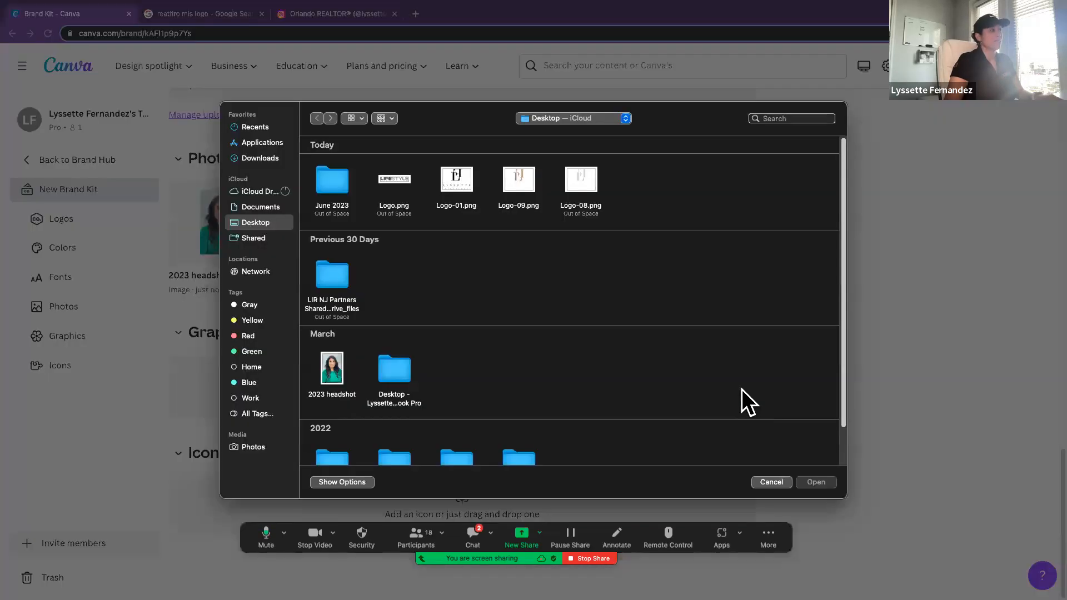
pyautogui.scroll(-2, 536, 334)
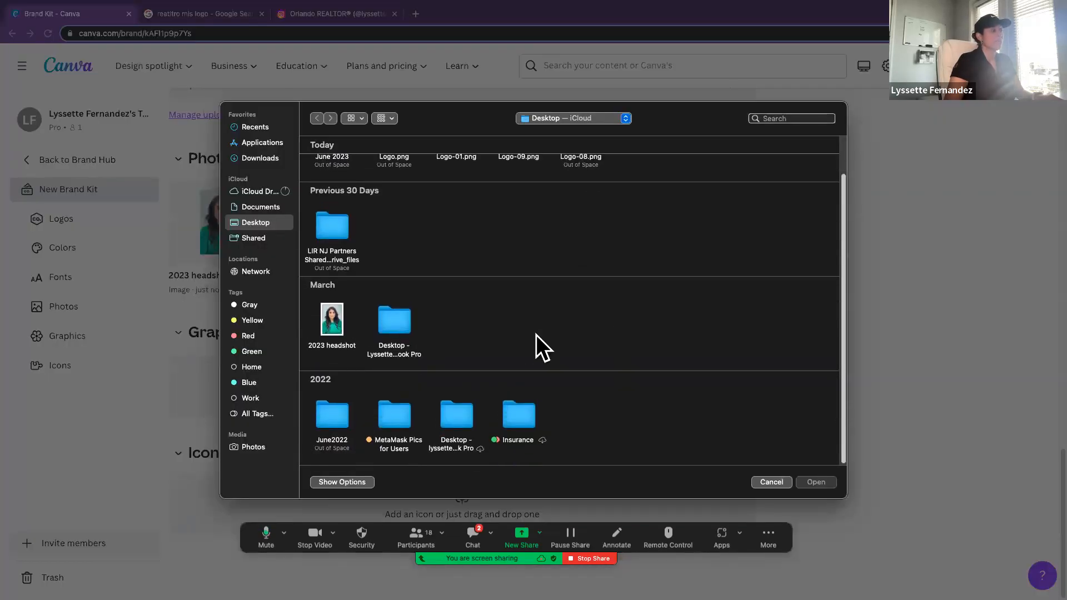
pyautogui.scroll(2, 435, 293)
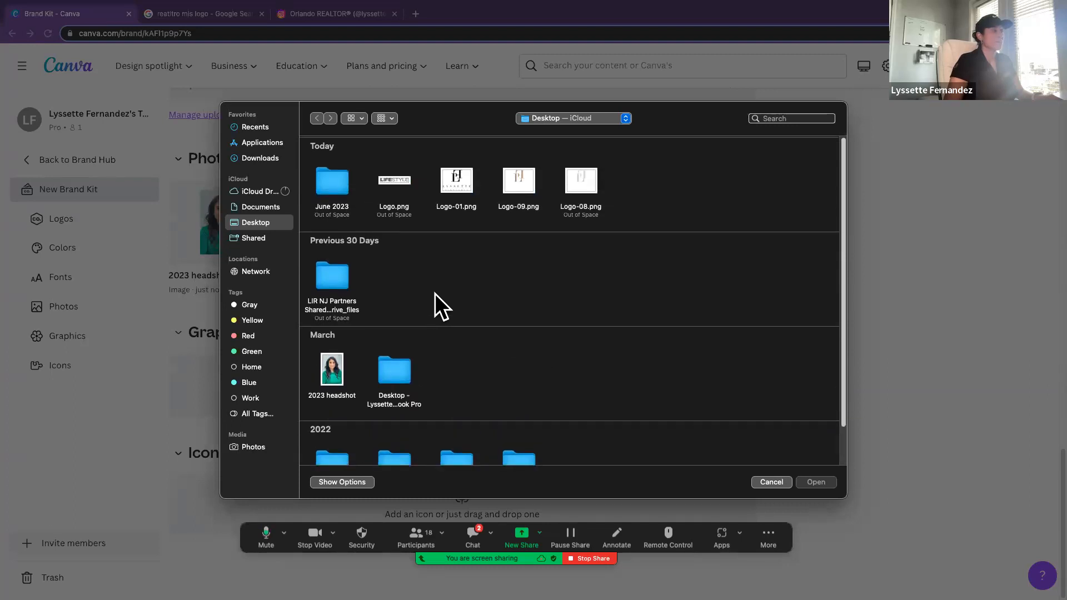
pyautogui.doubleClick(322, 191)
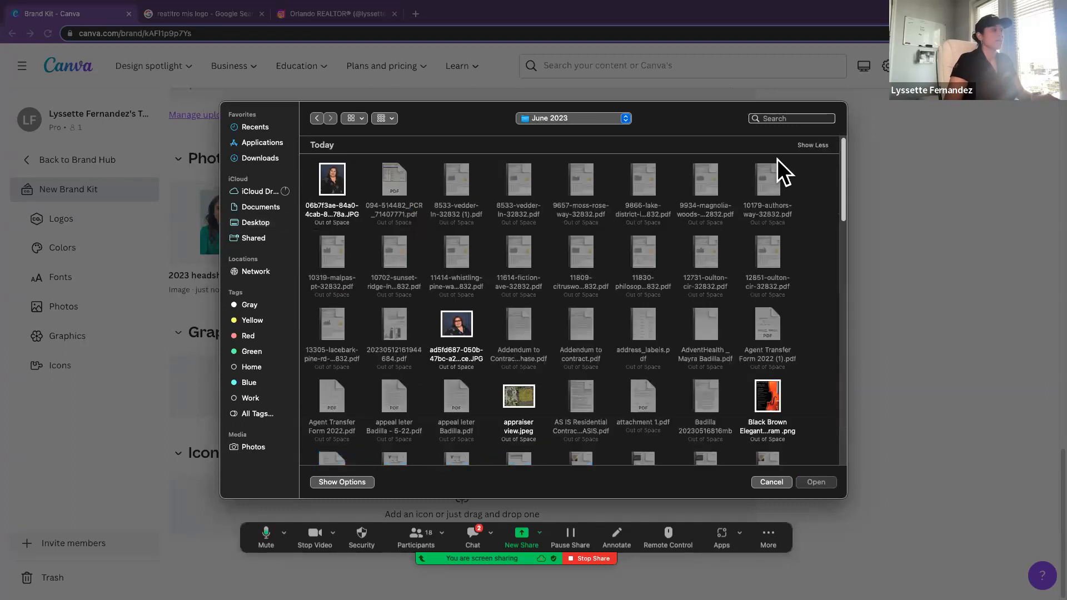
pyautogui.click(799, 119)
pyautogui.write('realtor')
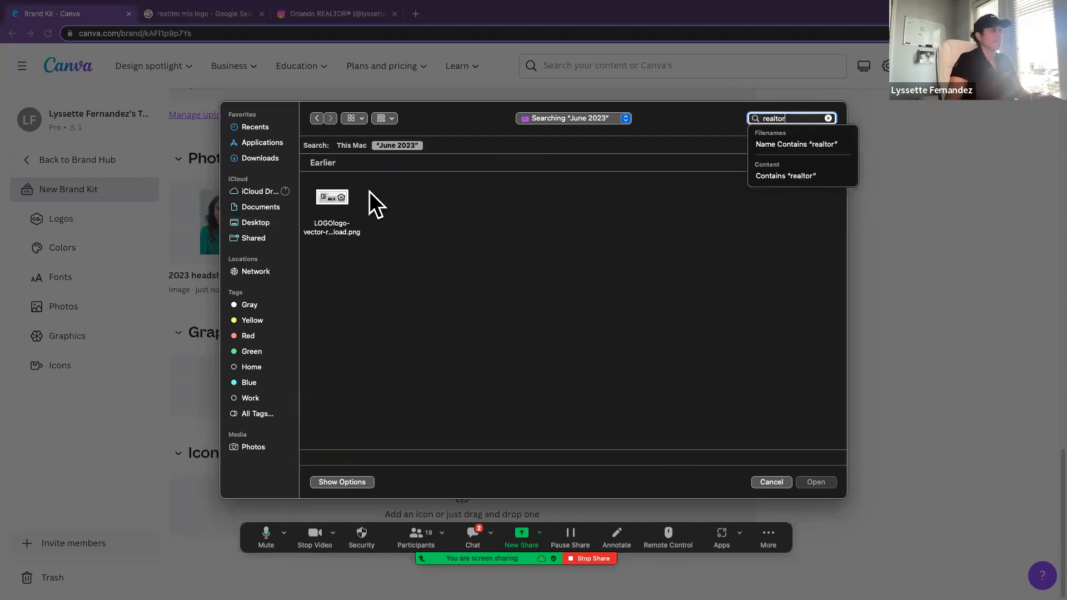
pyautogui.doubleClick(336, 194)
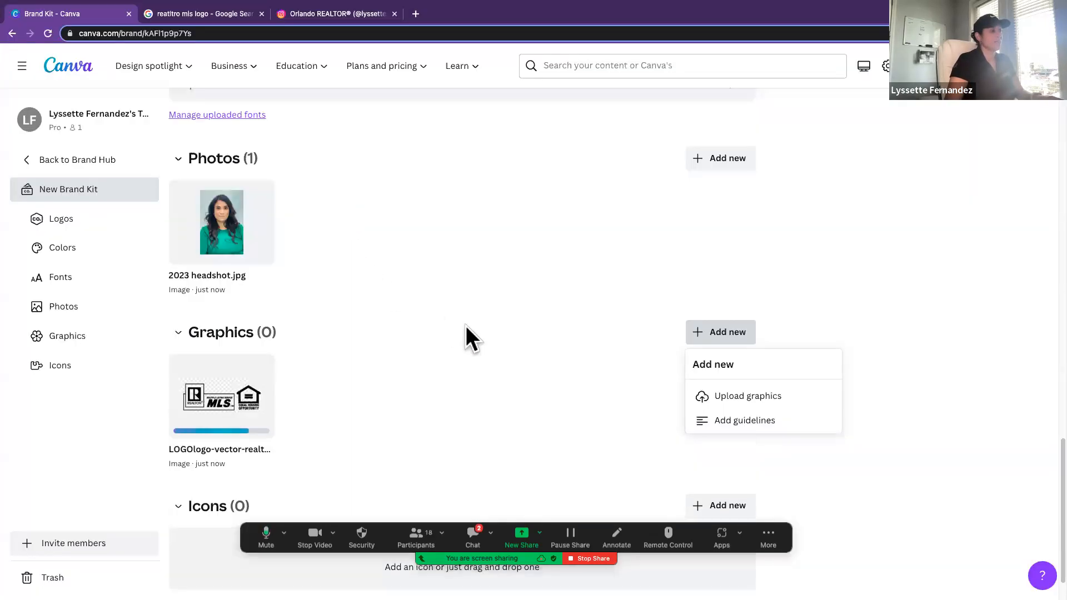
pyautogui.scroll(-1, 466, 330)
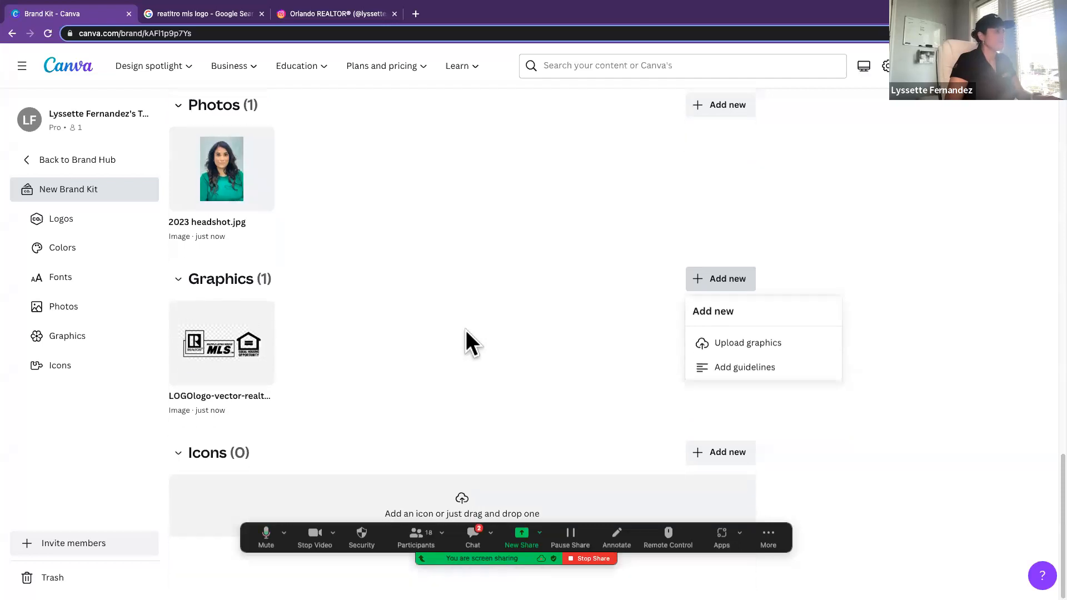
pyautogui.click(485, 360)
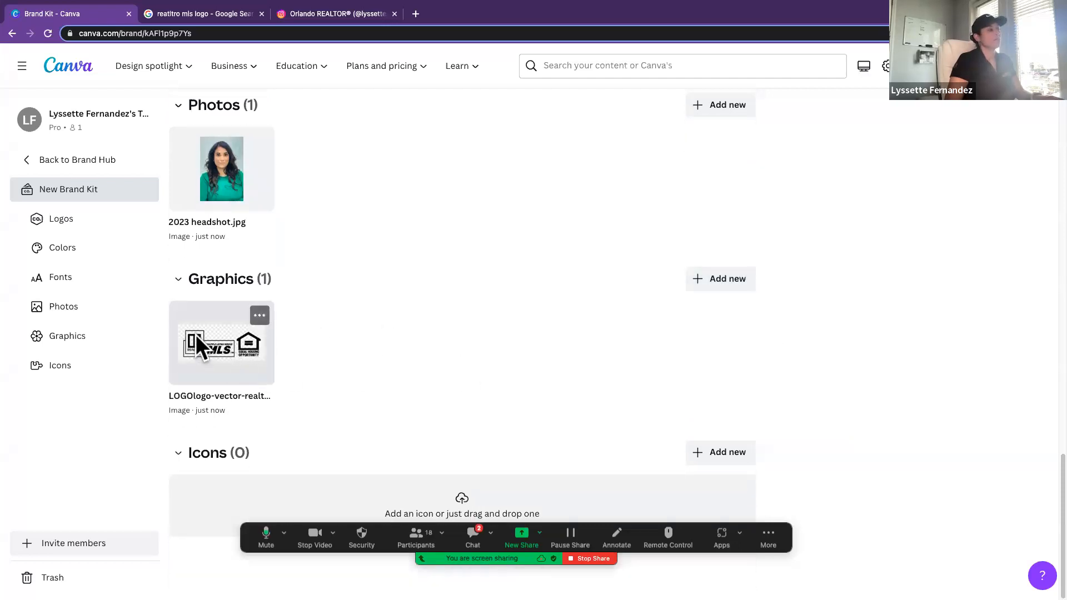
# Step: Create a new blank Instagram Story design (1080 × 1920 px)
pyautogui.scroll(10, 445, 387)
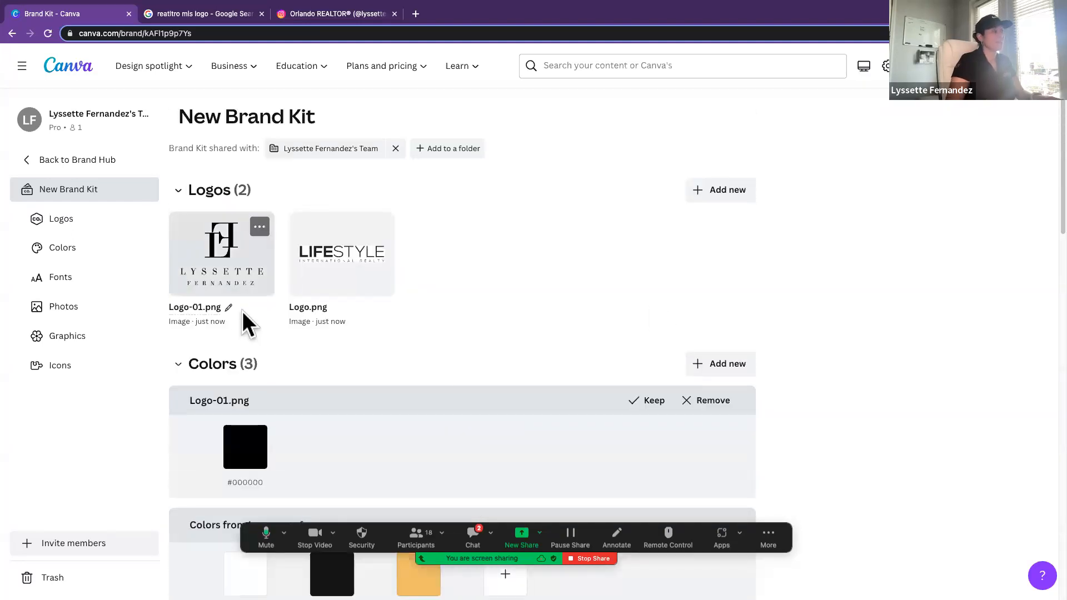
pyautogui.scroll(-1, 860, 217)
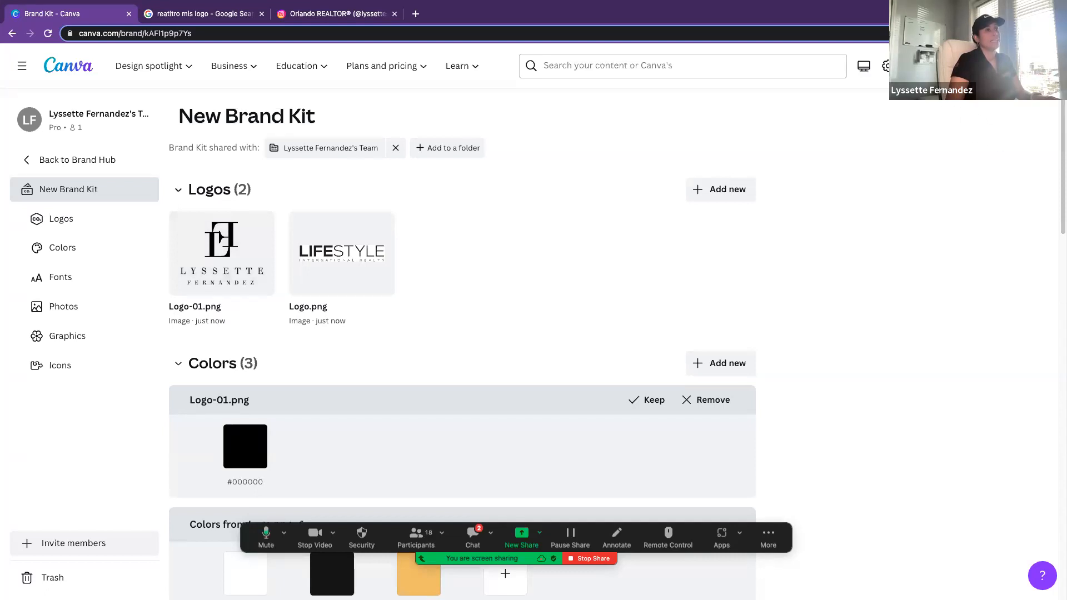
pyautogui.click(964, 66)
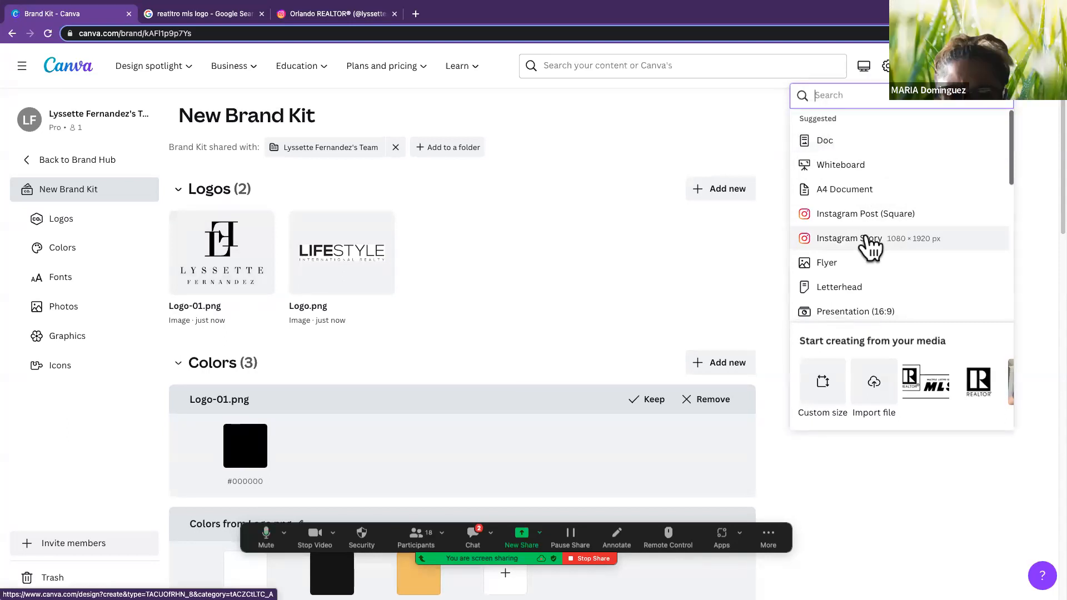
pyautogui.click(868, 238)
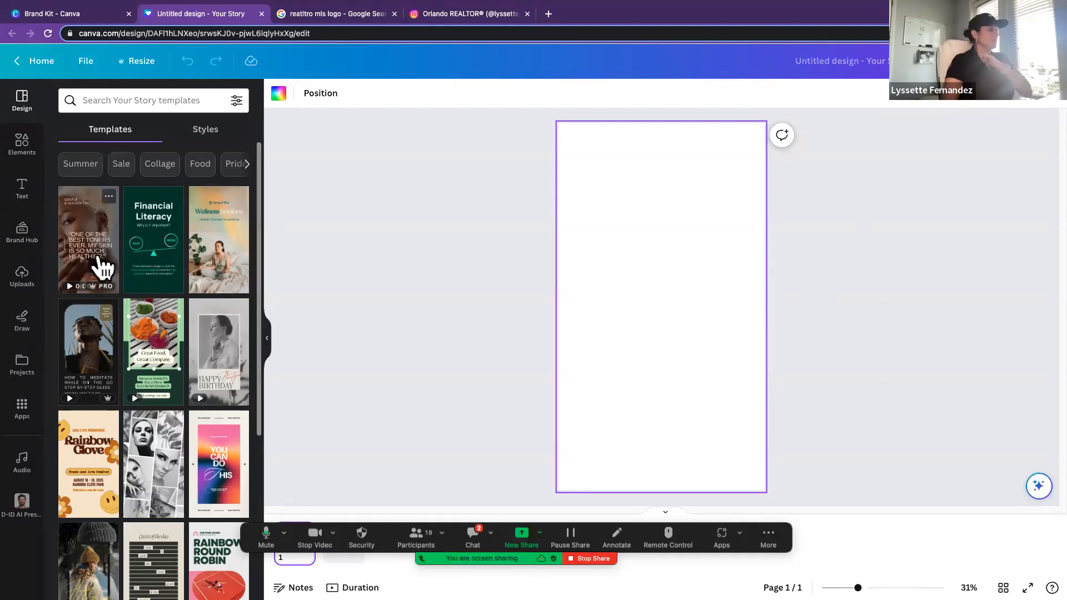
# Step: Apply the Tan Beige Elegant Neutral Testimonials and Reviews Inclusive Skincare template to the blank story and select its background video
pyautogui.scroll(-2, 99, 263)
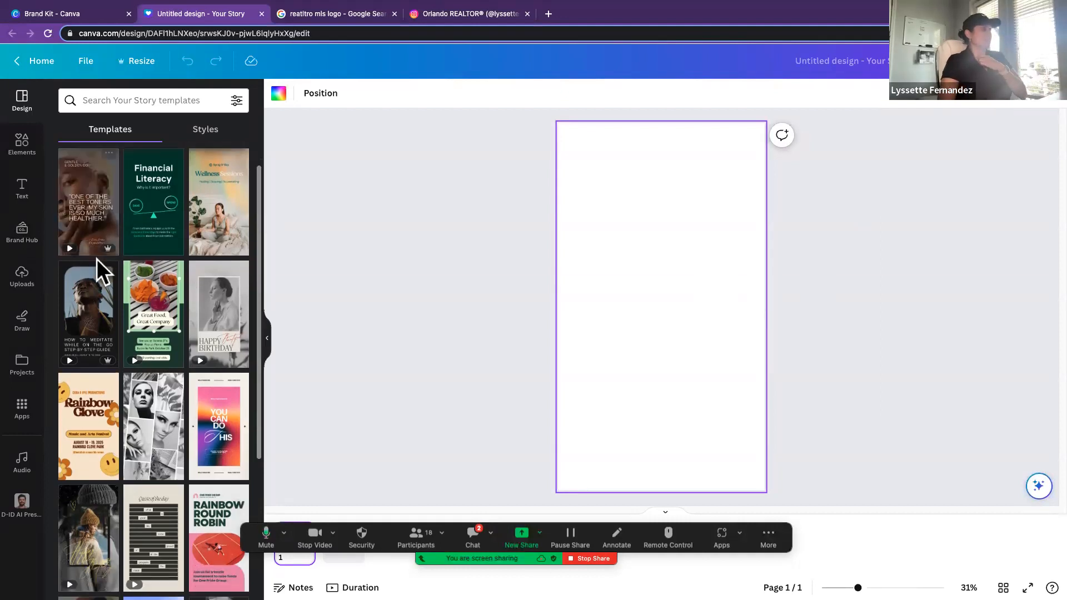
pyautogui.scroll(1, 97, 259)
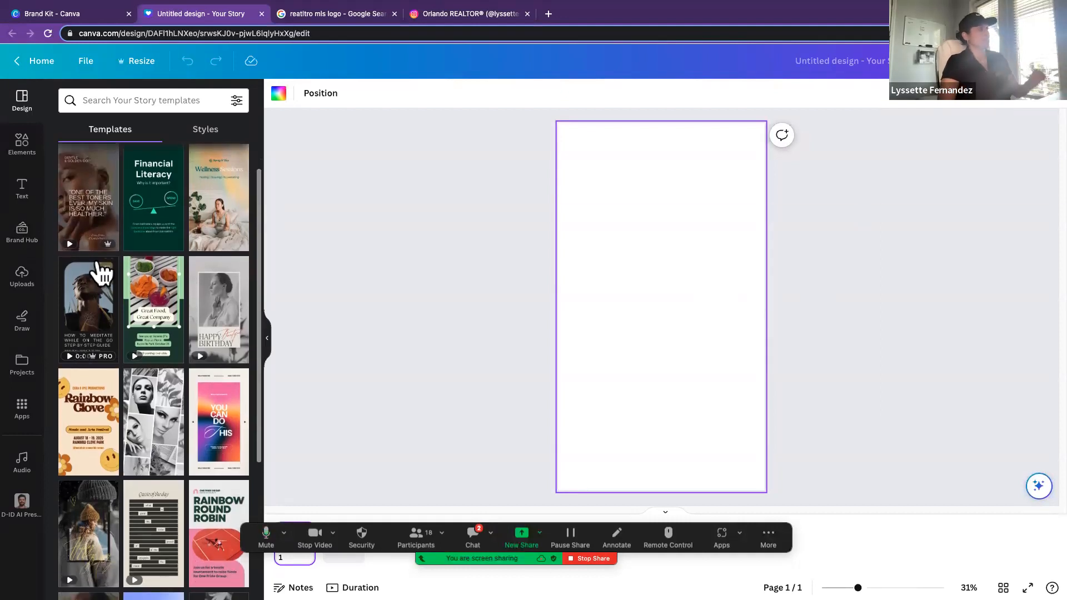
pyautogui.click(96, 228)
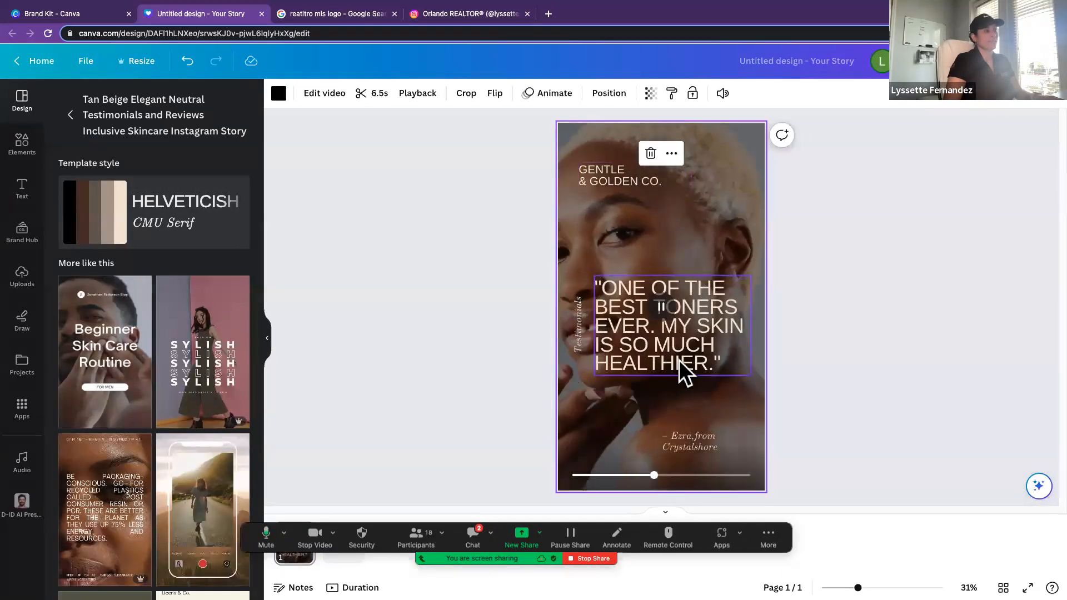
pyautogui.click(608, 228)
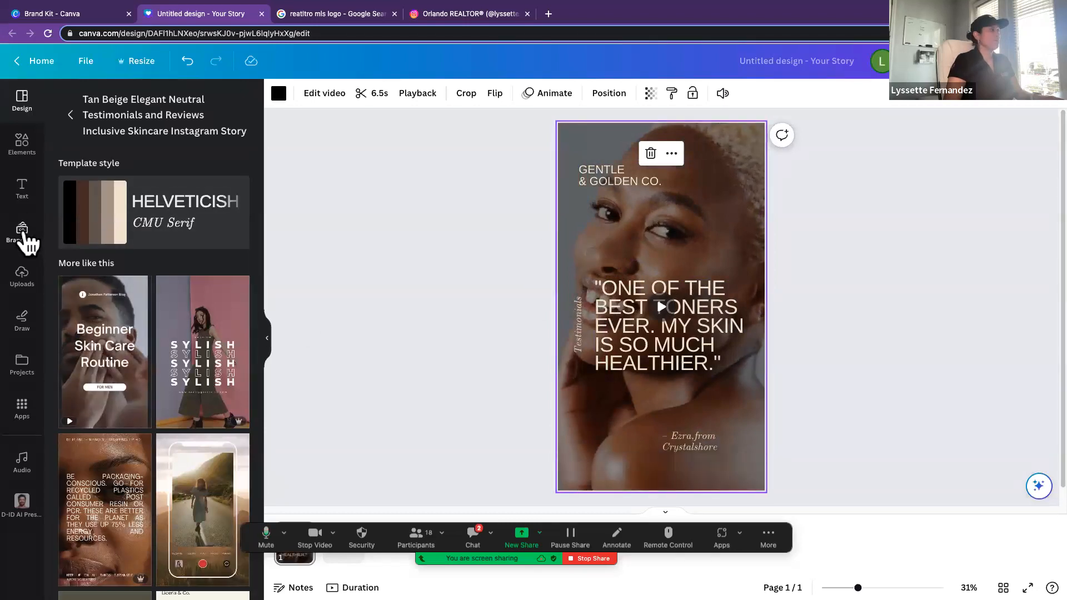
# Step: Search the elements library for "house video" and list all of the video results
pyautogui.click(24, 146)
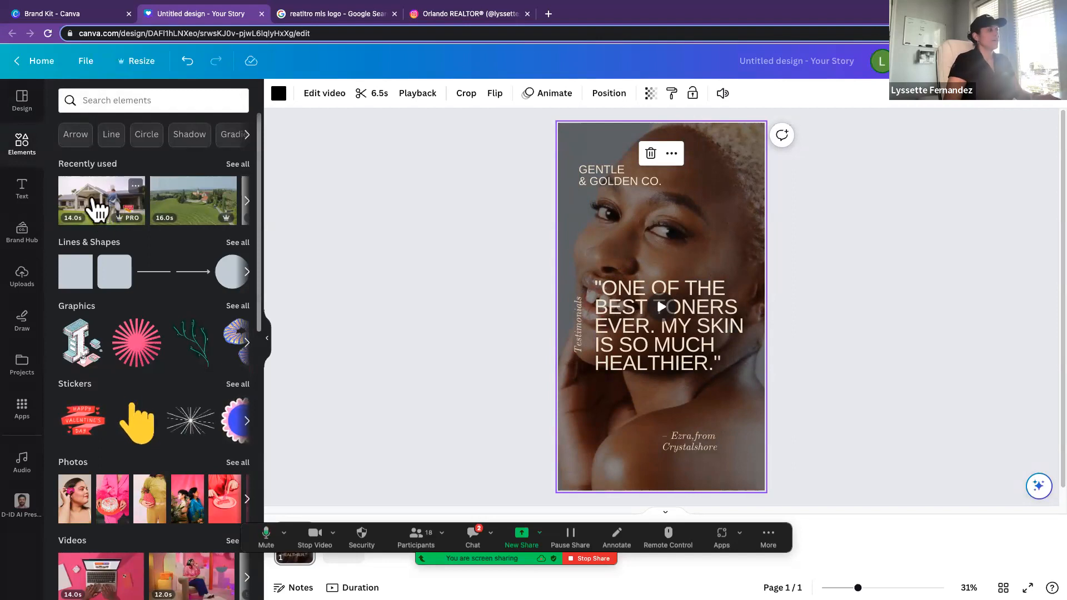
pyautogui.click(122, 100)
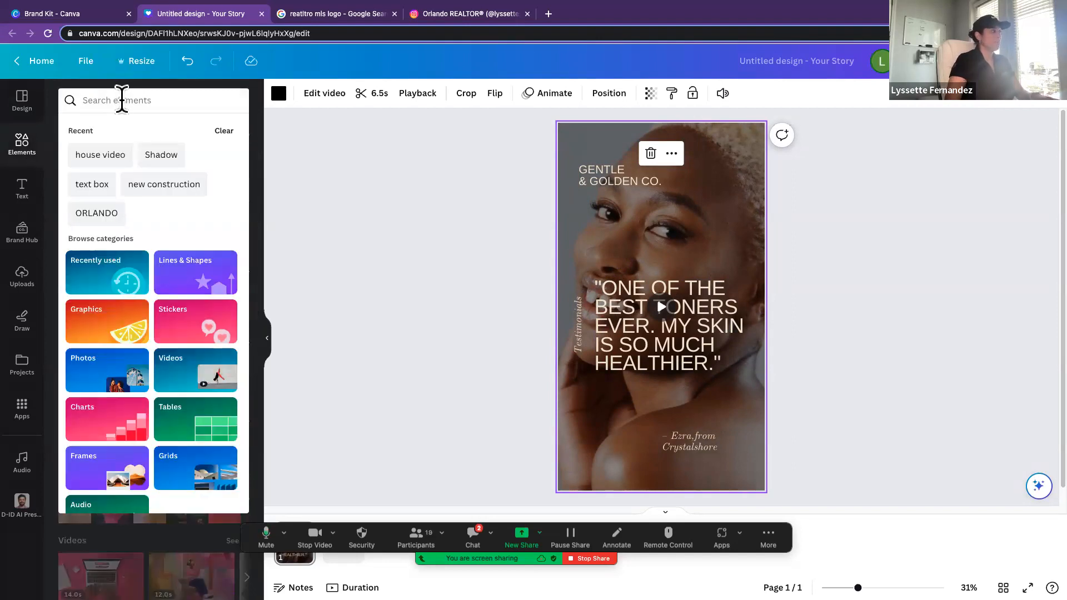
pyautogui.click(114, 158)
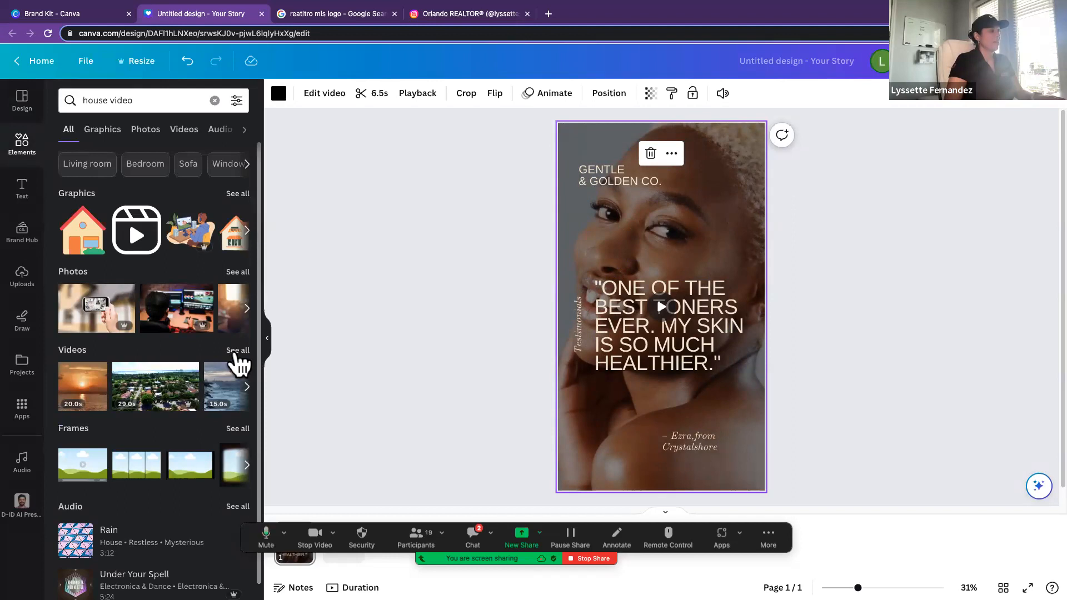
pyautogui.click(236, 354)
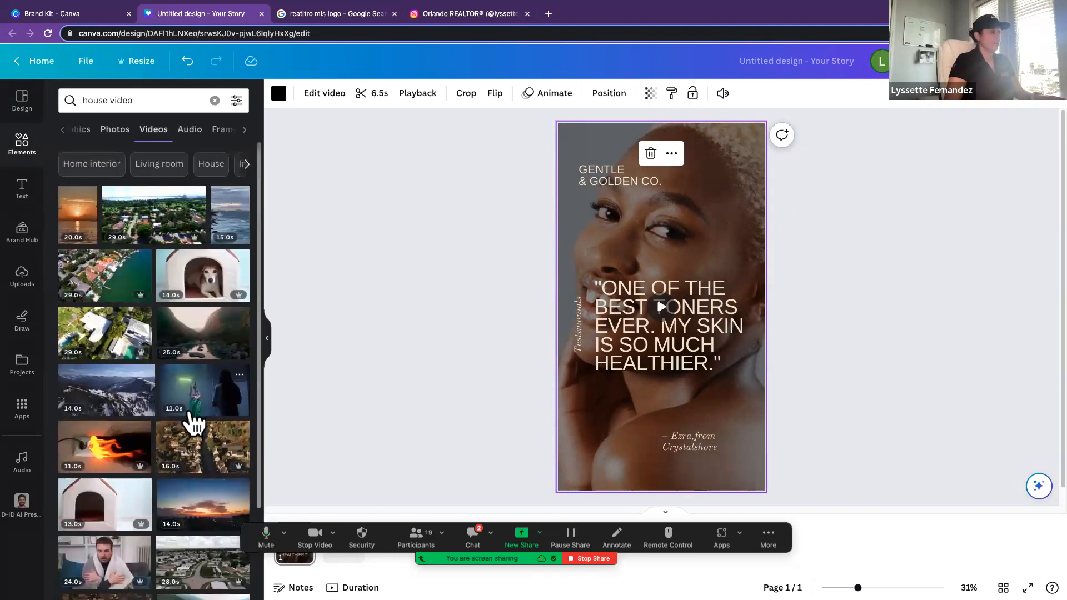
# Step: Replace the story's background video with the 14-second clip of a couple standing outside a house with a sold sign
pyautogui.scroll(-3, 169, 414)
pyautogui.scroll(-5, 171, 410)
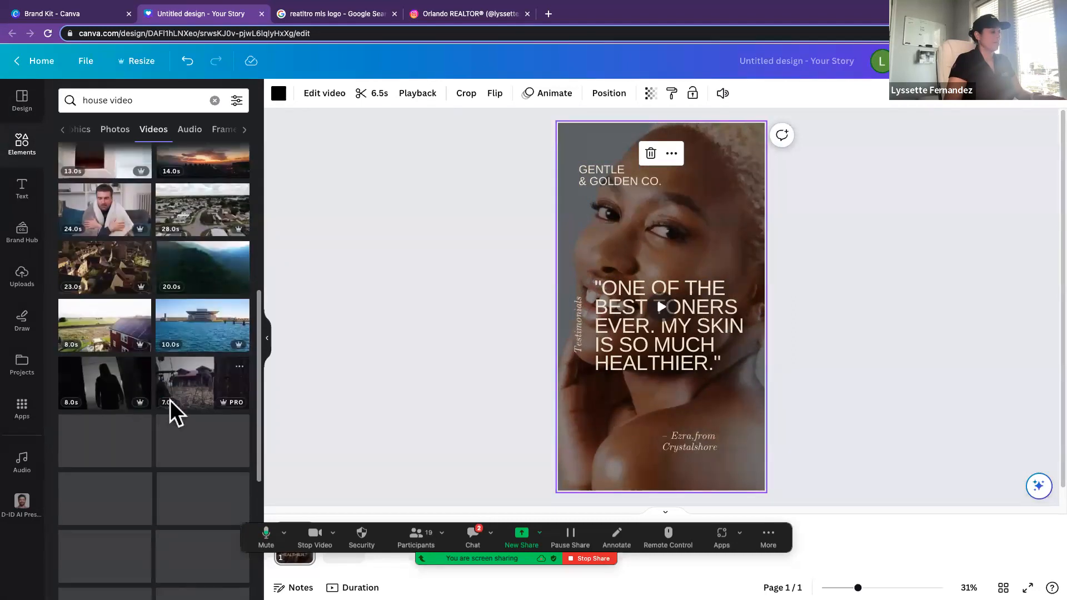
pyautogui.scroll(-2, 170, 401)
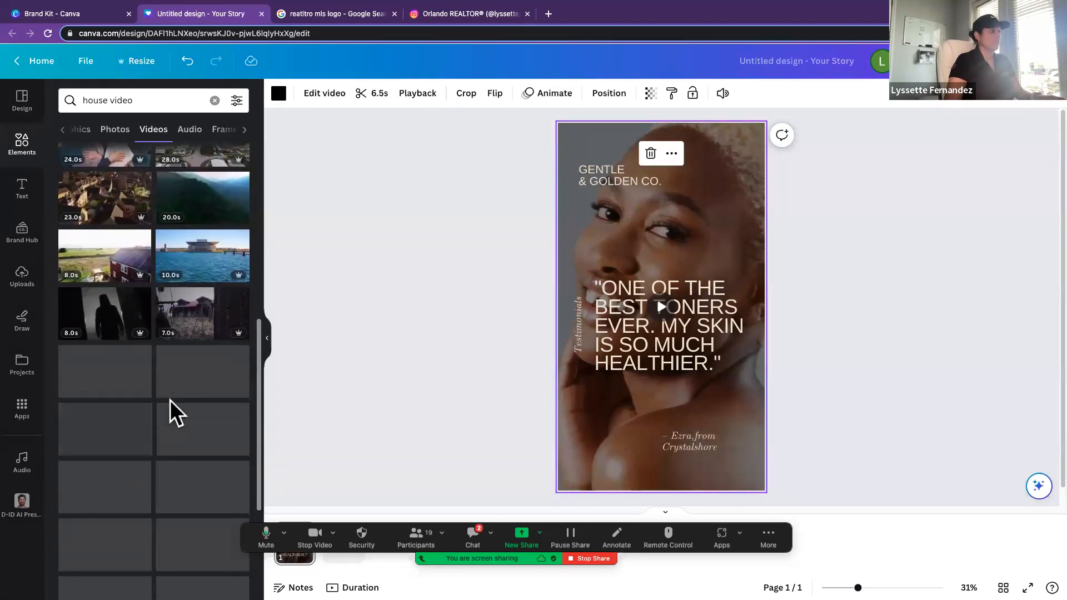
pyautogui.scroll(-3, 170, 412)
pyautogui.scroll(-5, 170, 412)
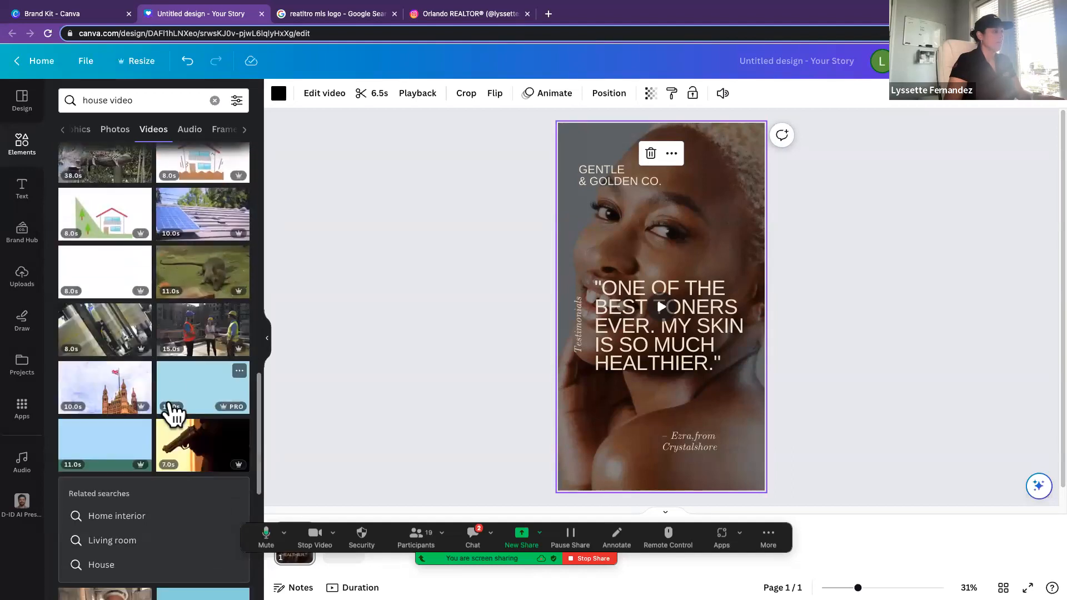
pyautogui.scroll(-3, 173, 411)
pyautogui.scroll(-8, 173, 412)
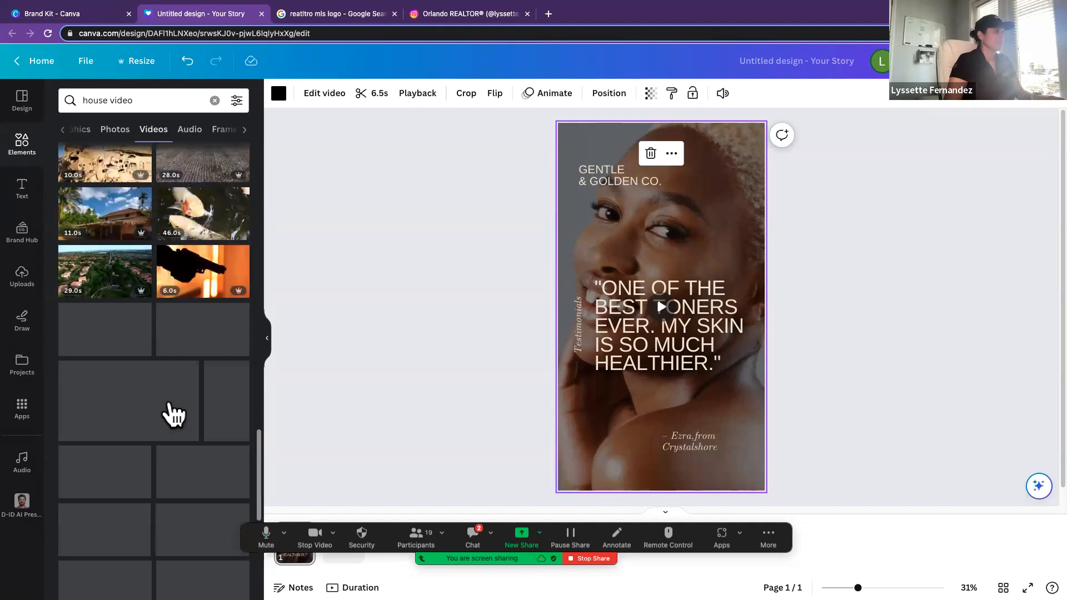
pyautogui.scroll(-2, 172, 413)
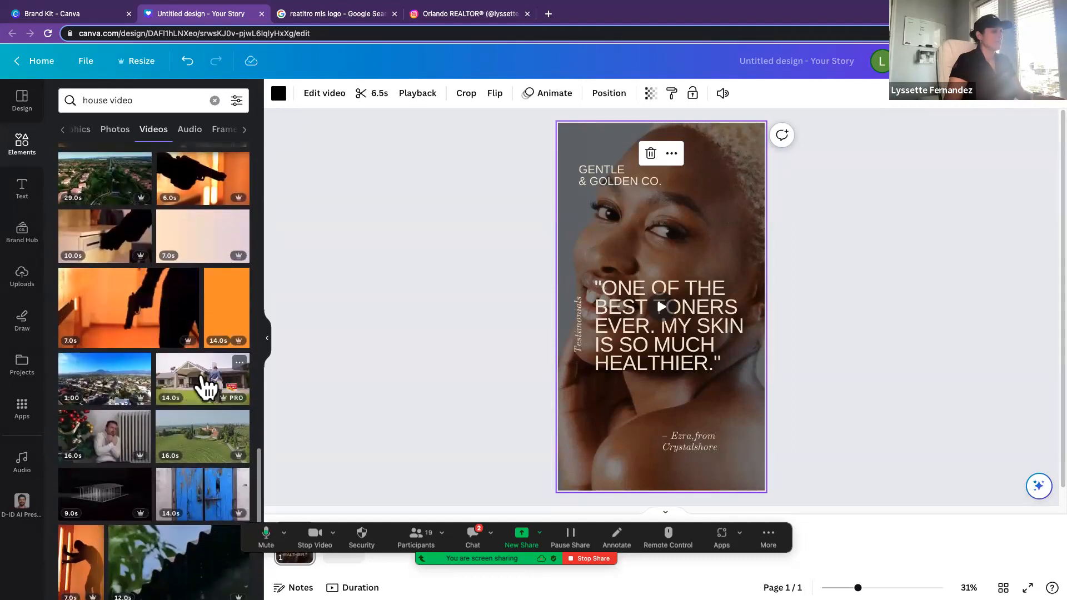
pyautogui.moveTo(207, 383); pyautogui.dragTo(566, 390)
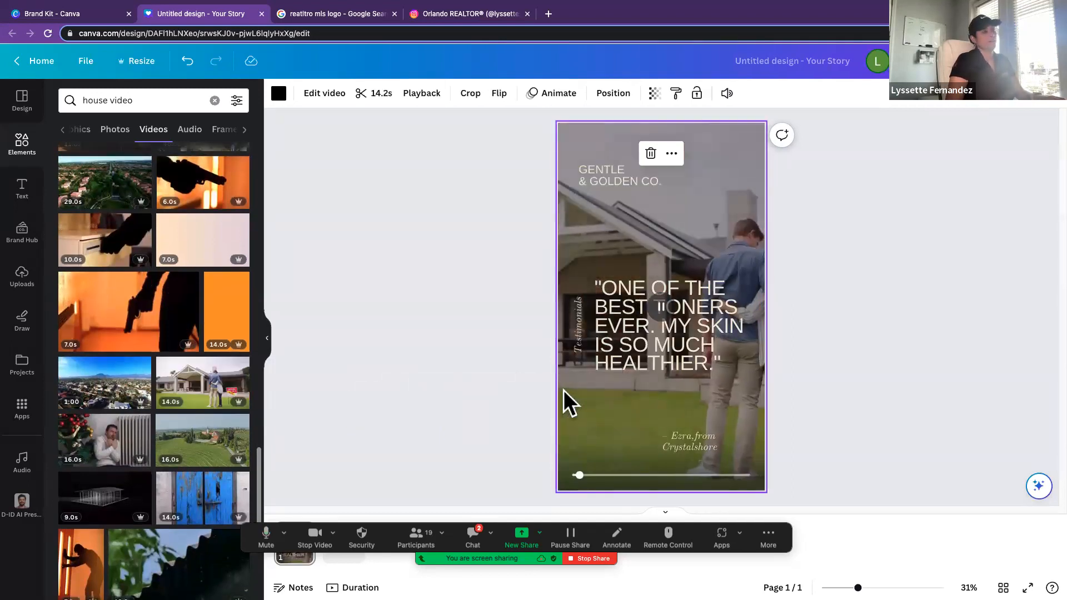
# Step: Reposition the house clip within its crop so the couple and part of the sold sign fall inside the story frame
pyautogui.doubleClick(593, 394)
pyautogui.moveTo(593, 396); pyautogui.dragTo(504, 396)
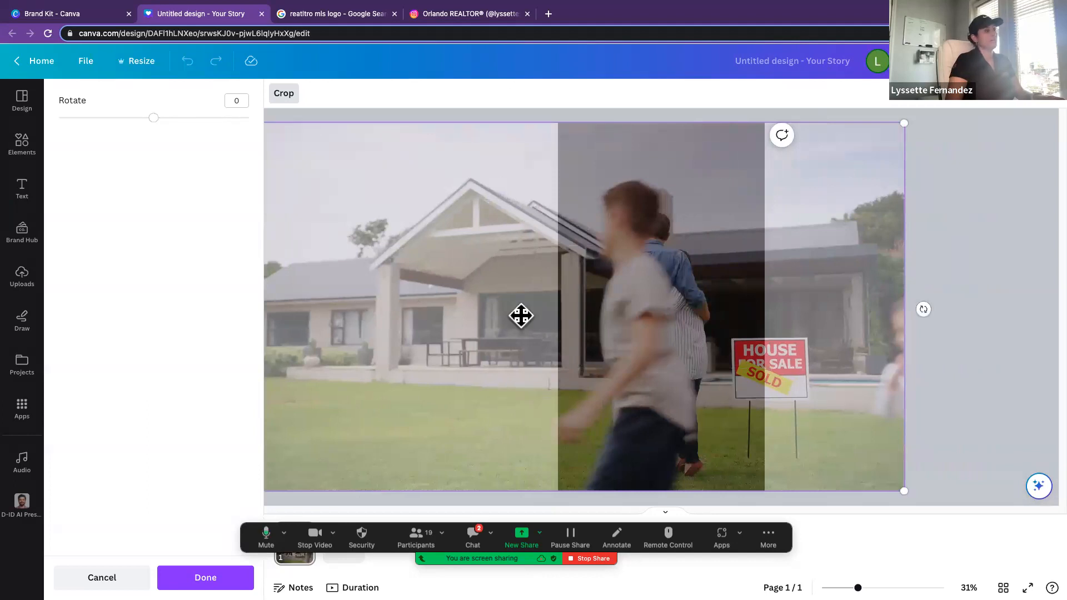
pyautogui.click(954, 326)
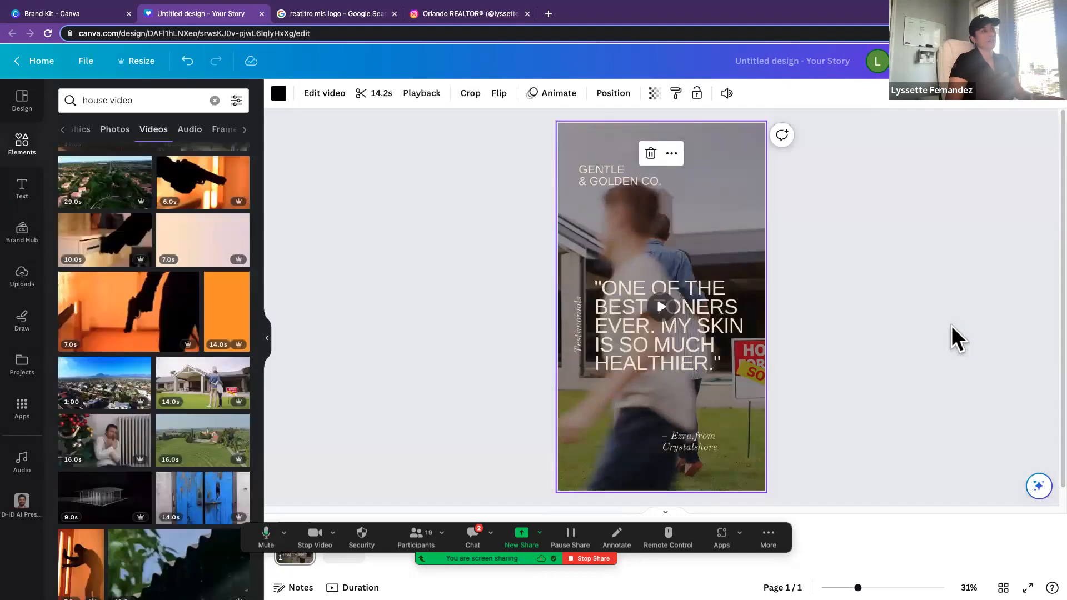
# Step: Delete the "Gentle & Golden Co." company text from the upper part of the story
pyautogui.click(611, 180)
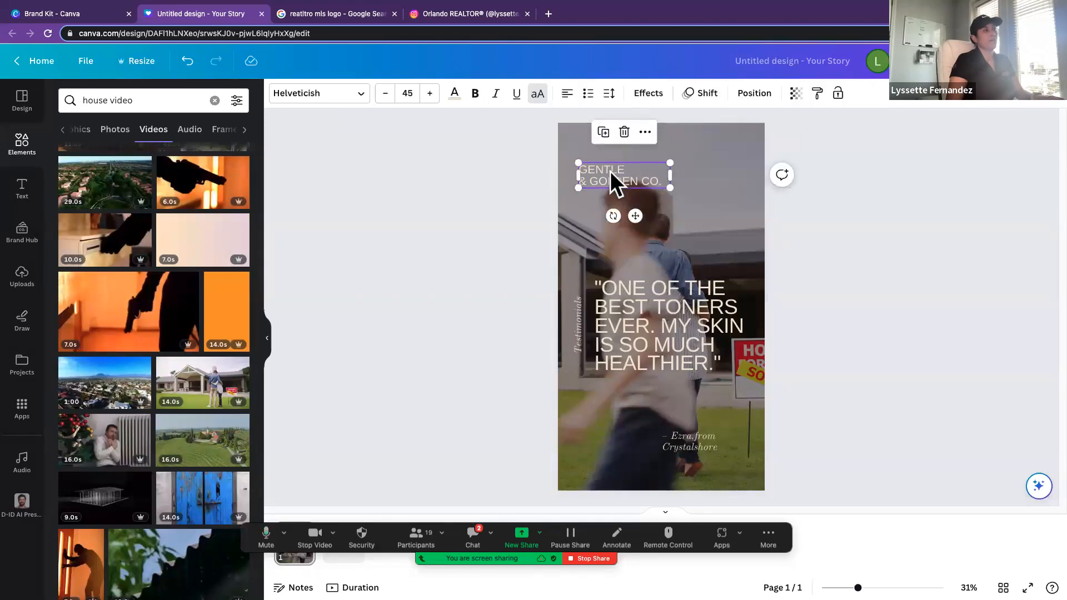
pyautogui.click(624, 132)
pyautogui.click(484, 163)
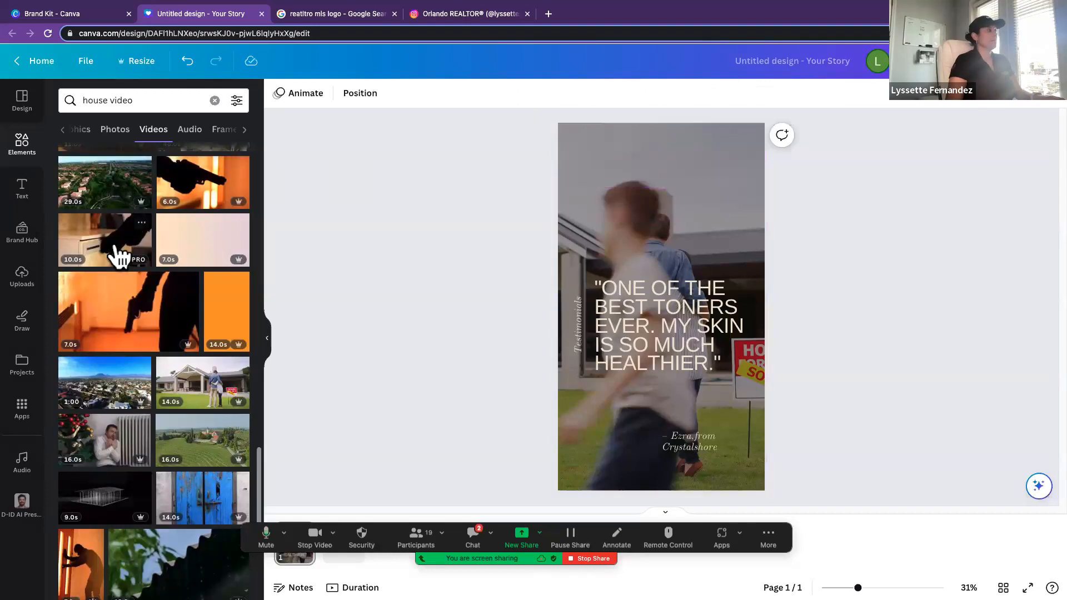
# Step: Add the Lifestyle International Realty logo from the brand kit and place it enlarged along the top of the story
pyautogui.click(22, 233)
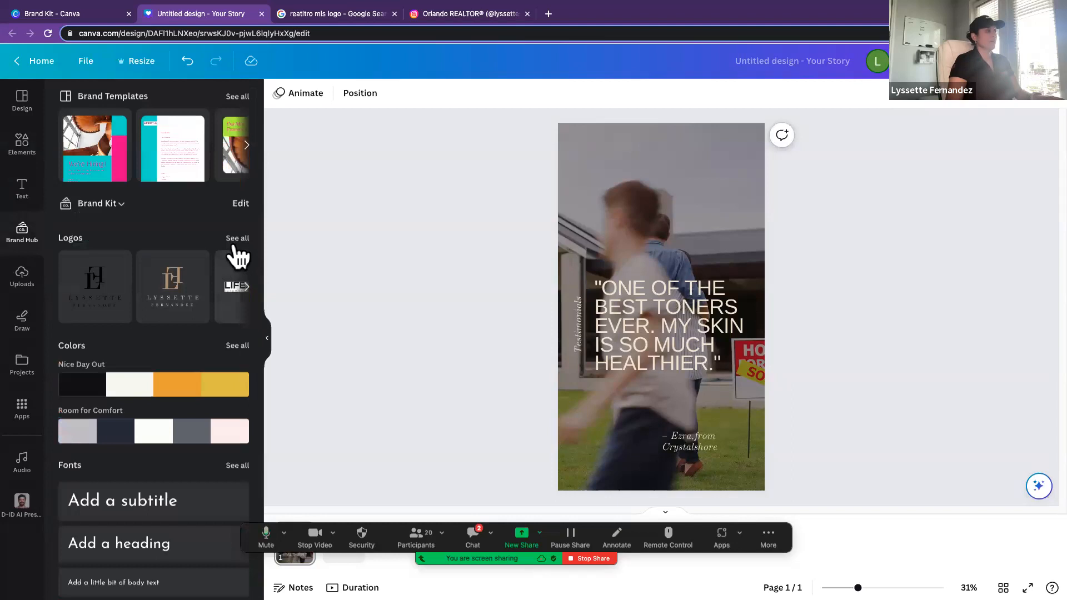
pyautogui.click(232, 300)
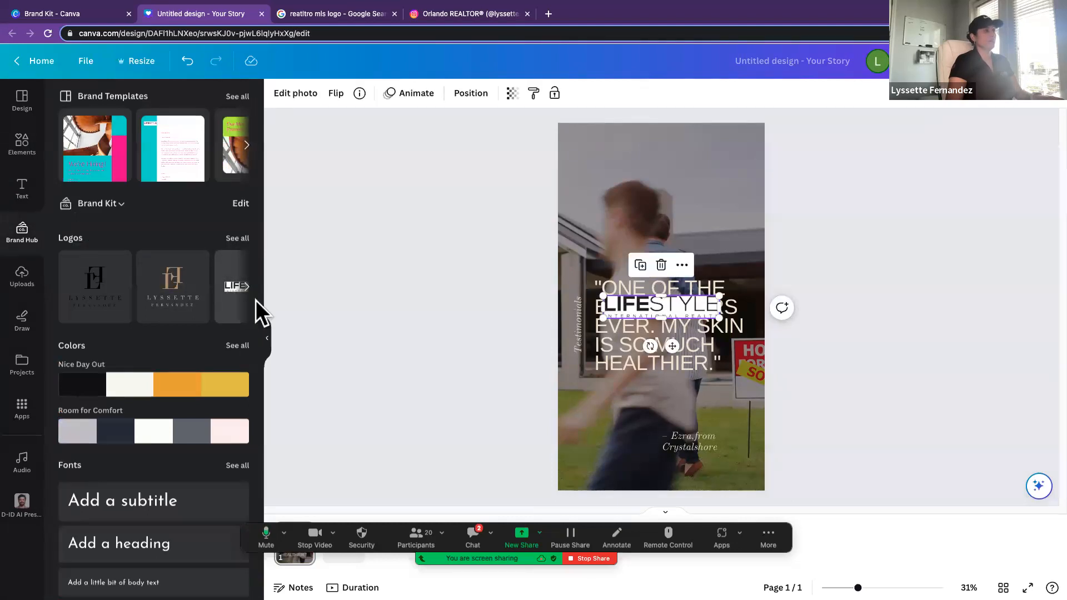
pyautogui.moveTo(636, 311); pyautogui.dragTo(735, 174)
pyautogui.hotkey('ctrl', 'z')
pyautogui.moveTo(640, 150); pyautogui.dragTo(641, 143)
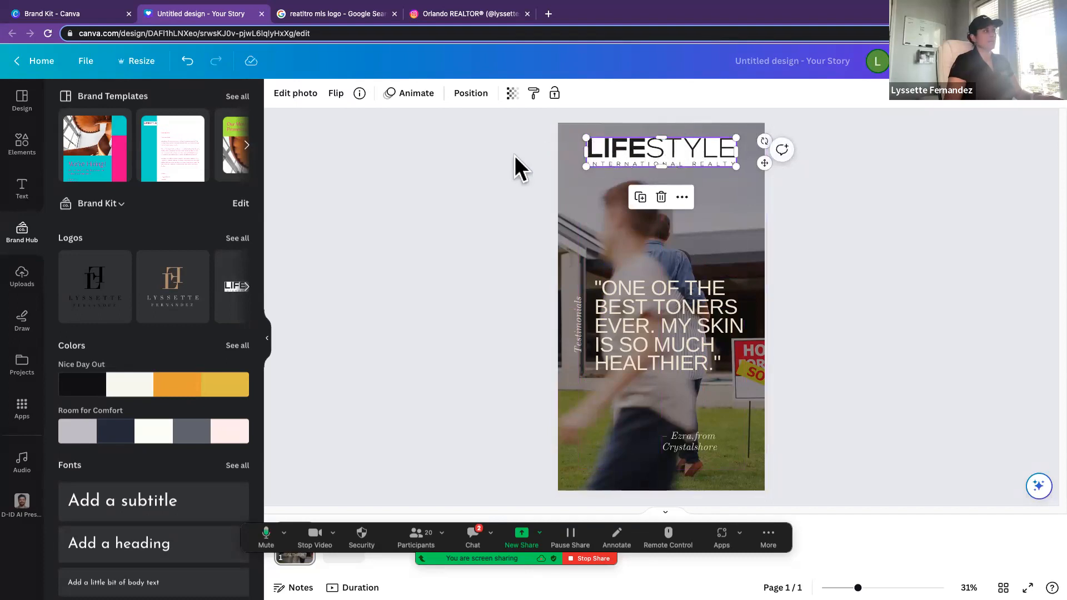
# Step: Remove the white background from the Lifestyle International Realty logo with BG Remover
pyautogui.click(290, 94)
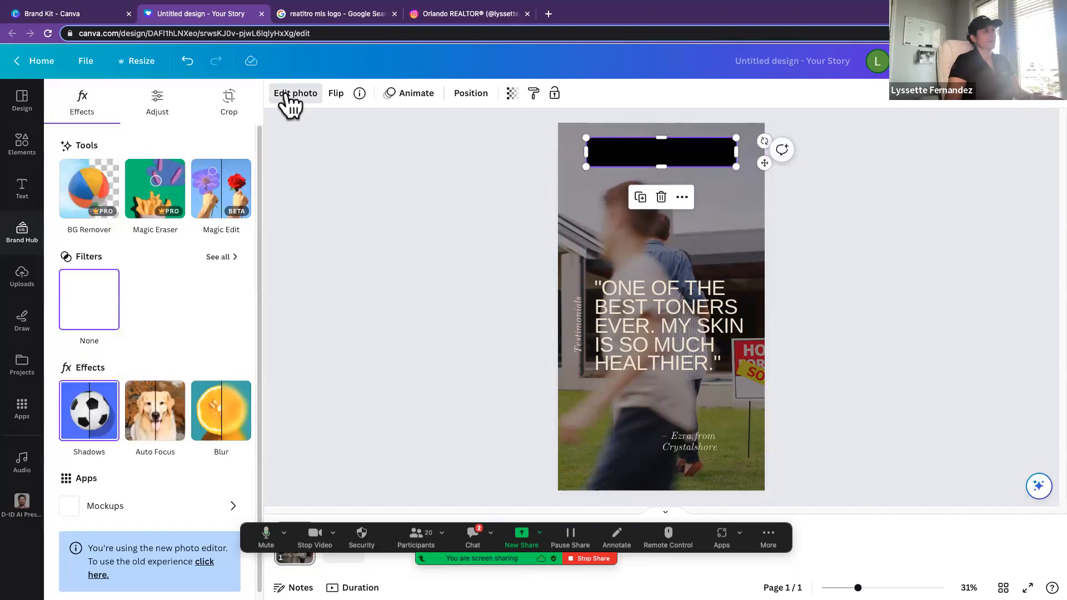
pyautogui.click(107, 184)
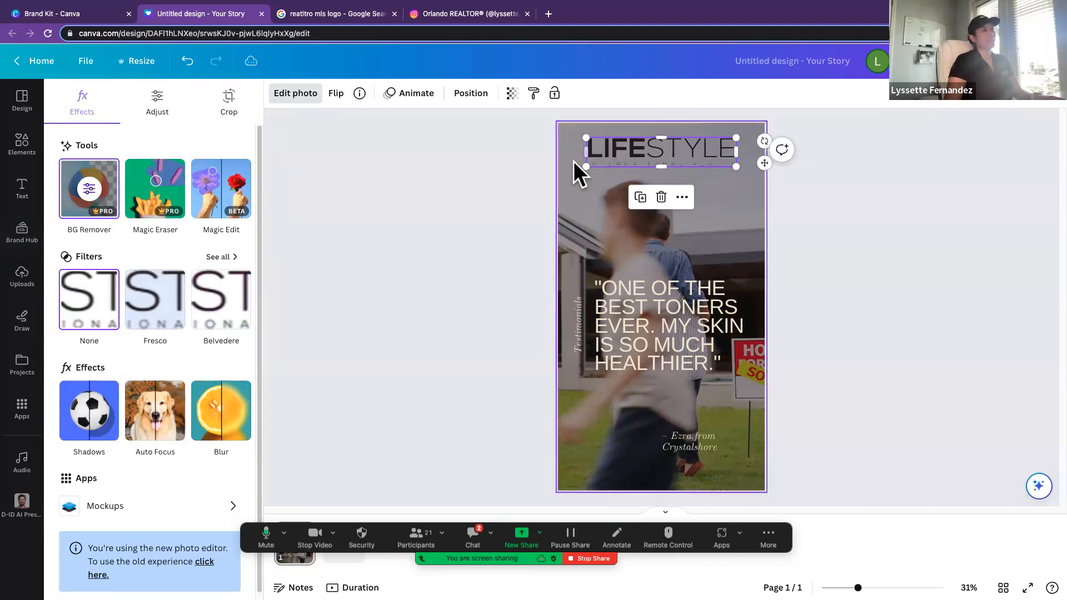
pyautogui.click(585, 174)
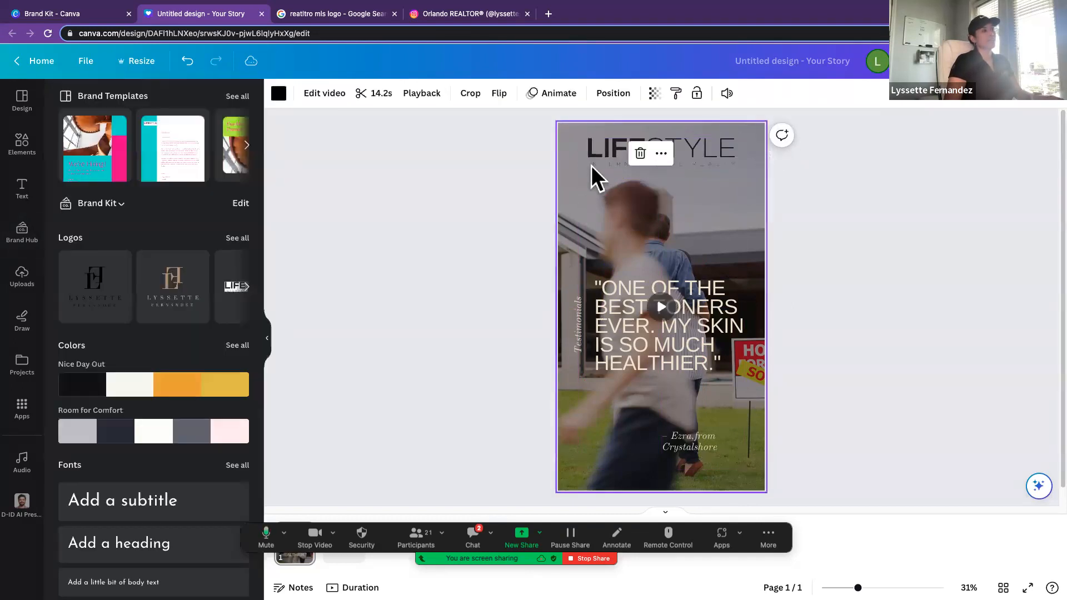
# Step: Enlarge the Lifestyle logo to span most of the story's width and position it close to the top edge
pyautogui.click(597, 153)
pyautogui.moveTo(585, 165); pyautogui.dragTo(563, 173)
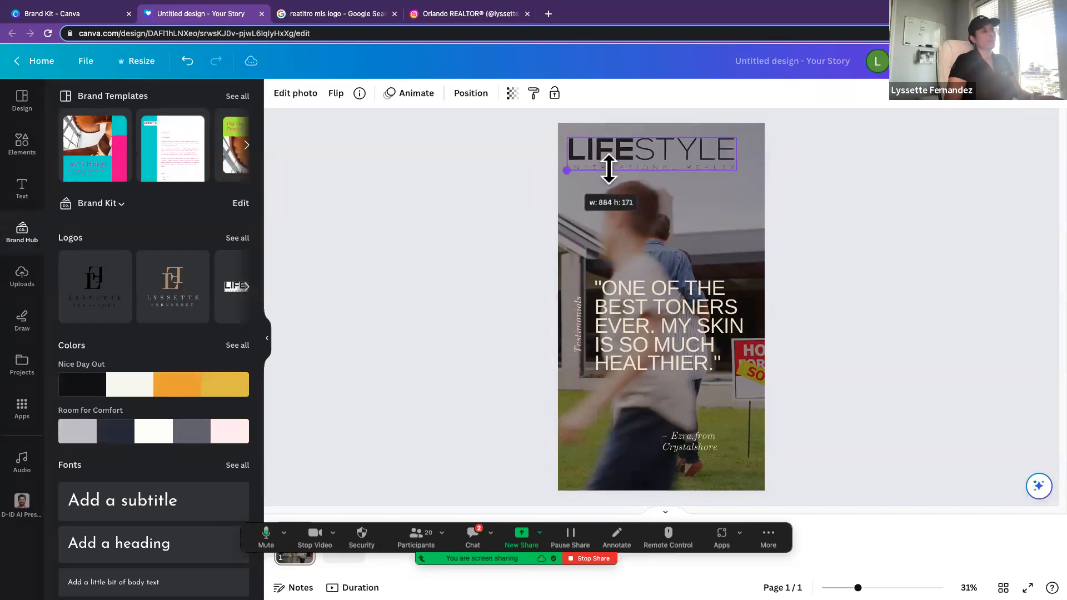
pyautogui.moveTo(736, 168); pyautogui.dragTo(711, 148)
pyautogui.click(780, 194)
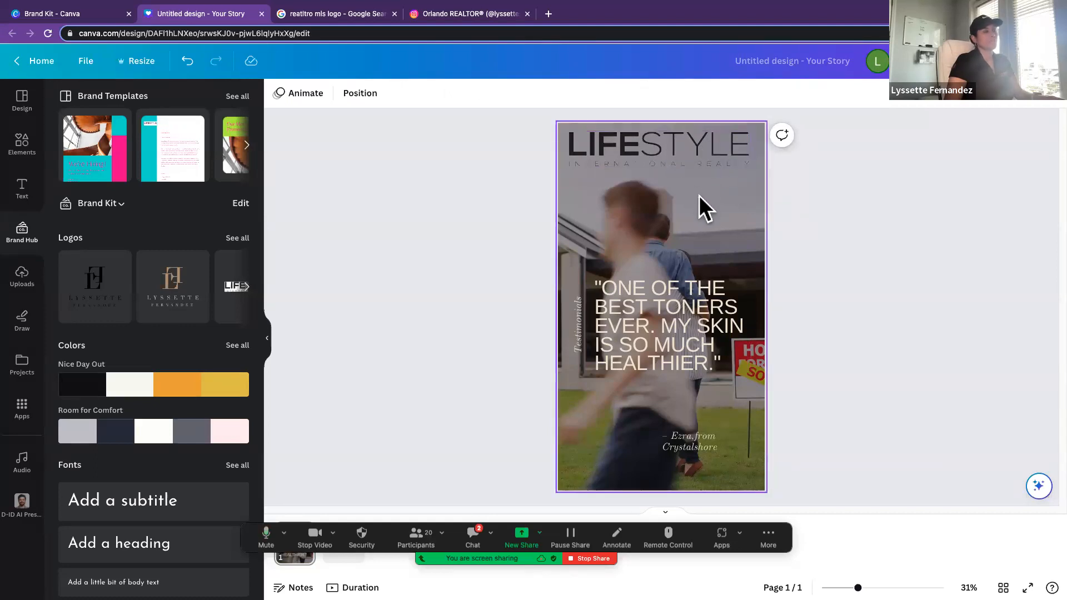
# Step: Replace the skincare quote with the agent's first name followed by "IS VERY INTELLIGENT AND A PROFESSIONAL REALTOR", keeping the quotation marks and period
pyautogui.click(681, 312)
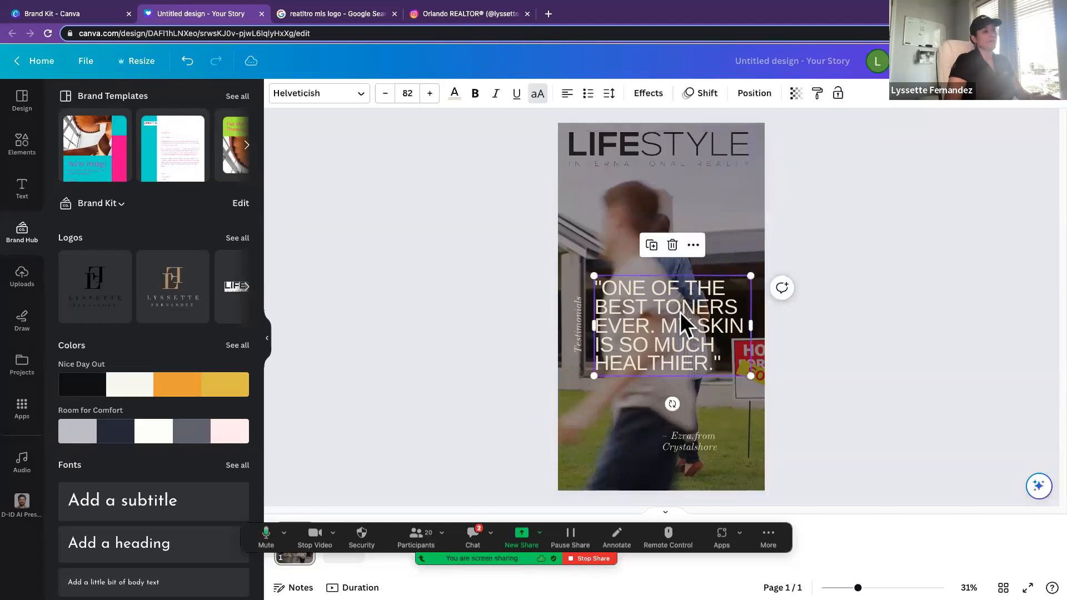
pyautogui.click(681, 312)
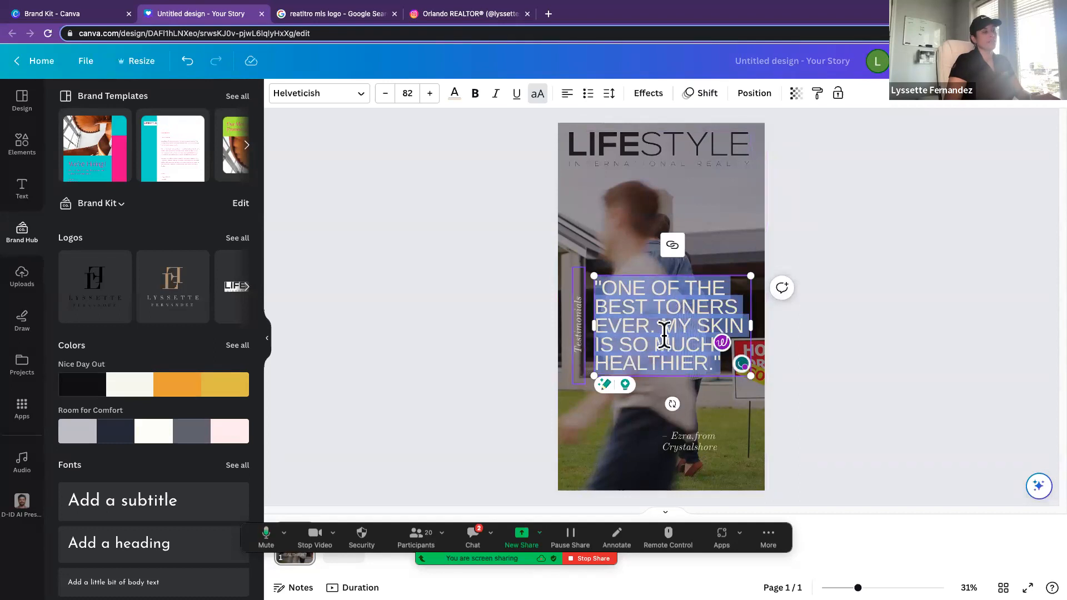
pyautogui.click(709, 368)
pyautogui.moveTo(707, 364); pyautogui.dragTo(596, 284)
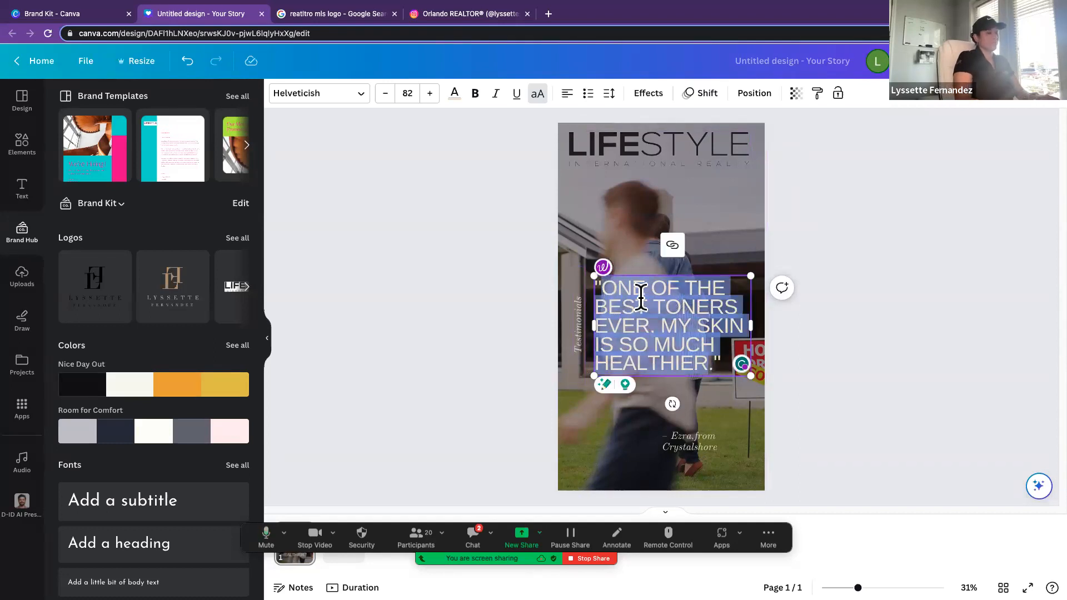
pyautogui.write('L')
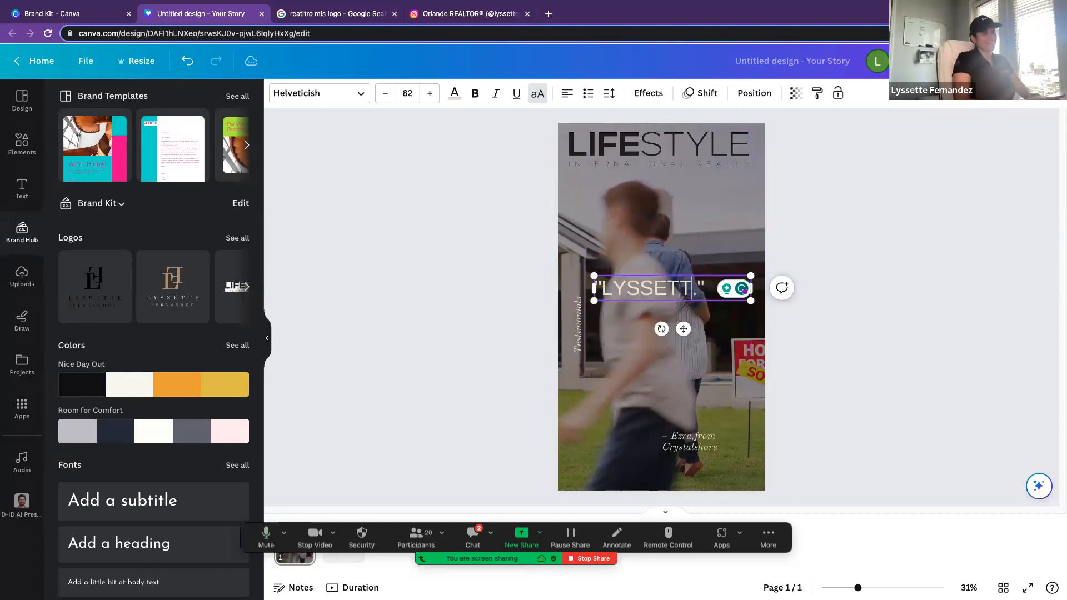
pyautogui.write('YSSETTE IS ')
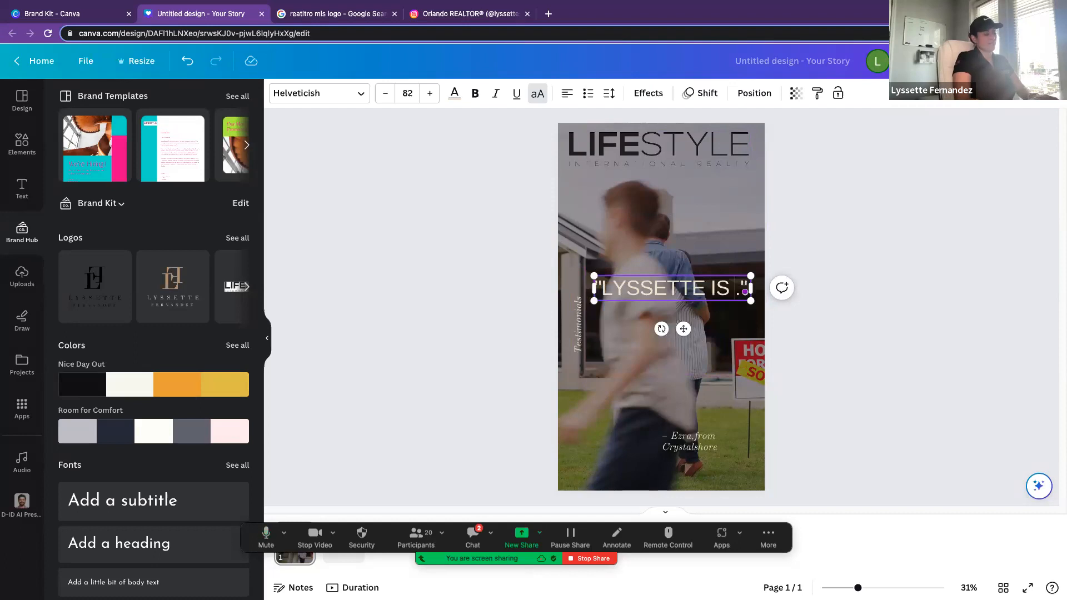
pyautogui.write('VERY')
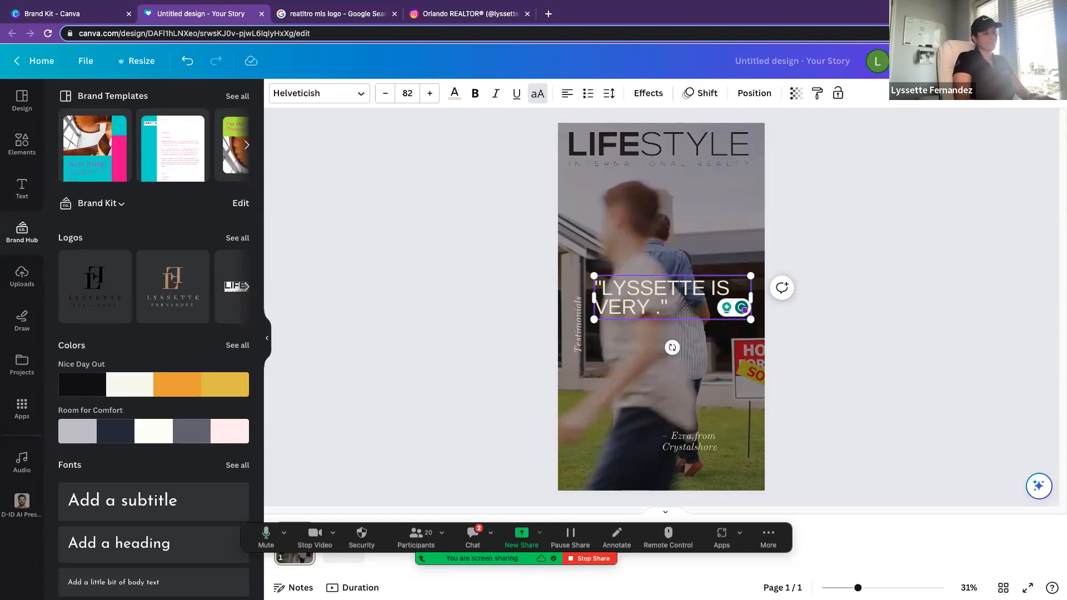
pyautogui.write('INTELLIG')
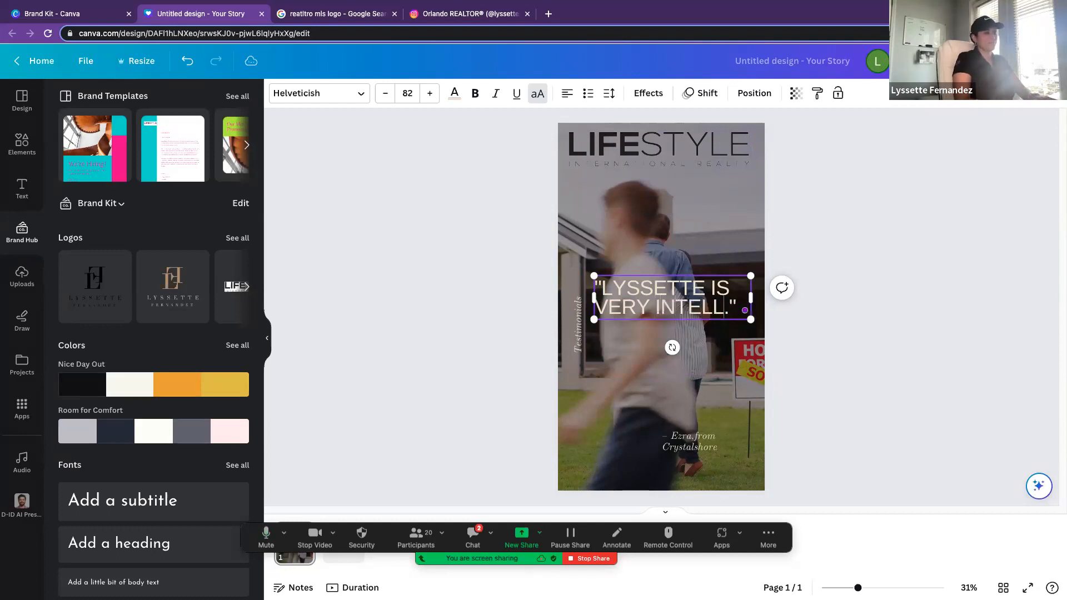
pyautogui.write('ENT A')
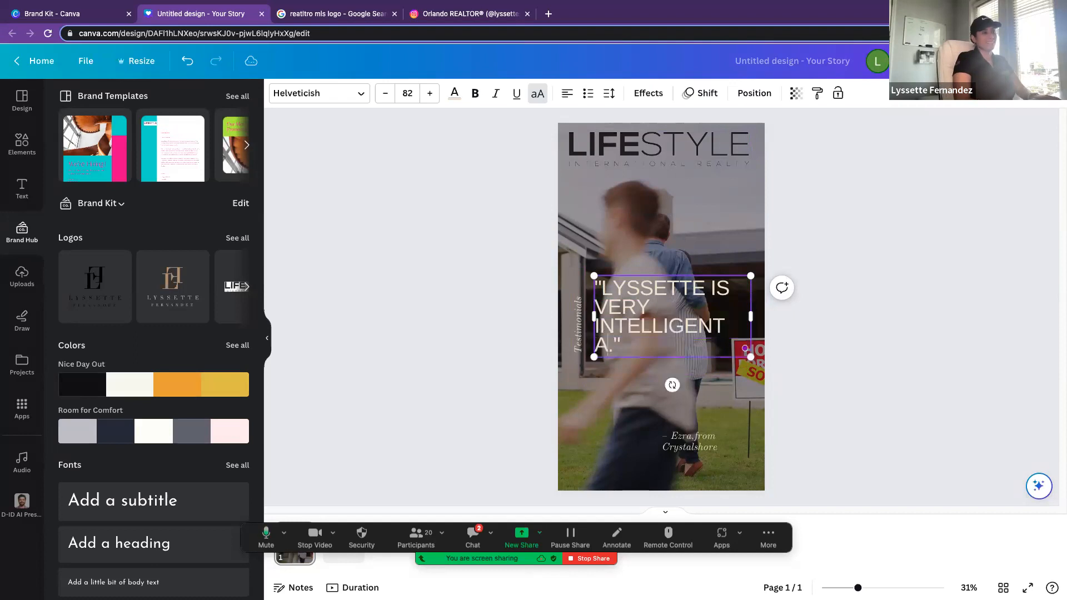
pyautogui.write(' PROFEE')
pyautogui.write('SION')
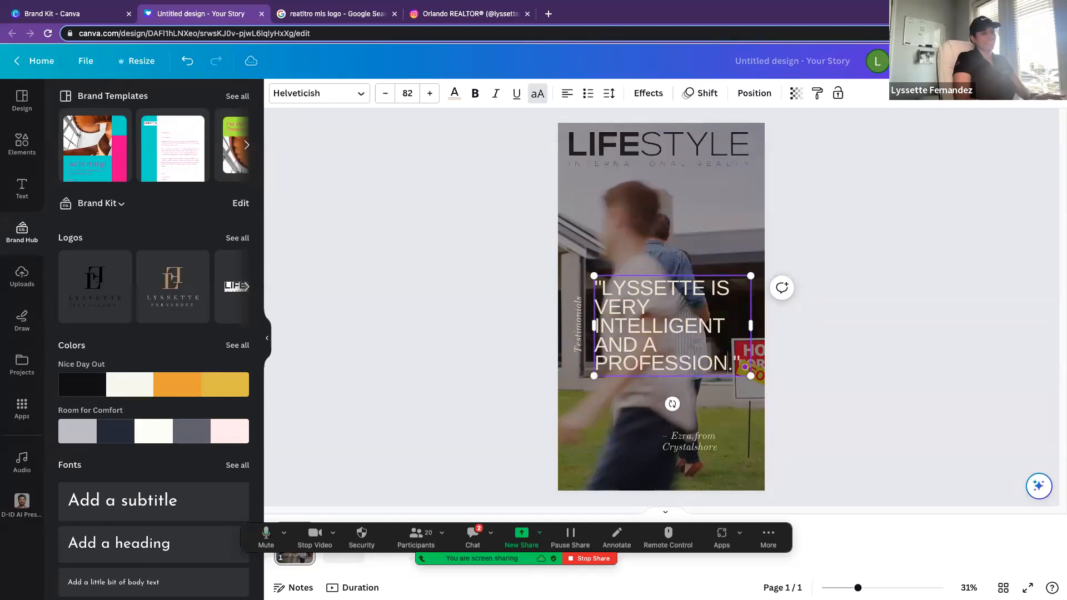
pyautogui.write('AL REALTOR')
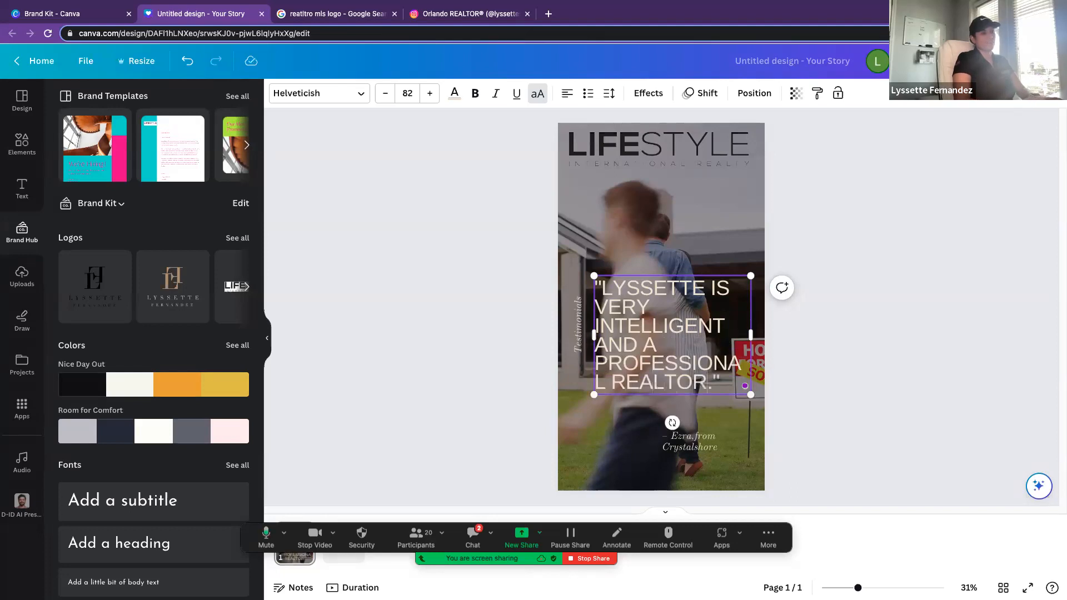
# Step: Set the font size of the whole testimonial quote to 70
pyautogui.press('super+a')
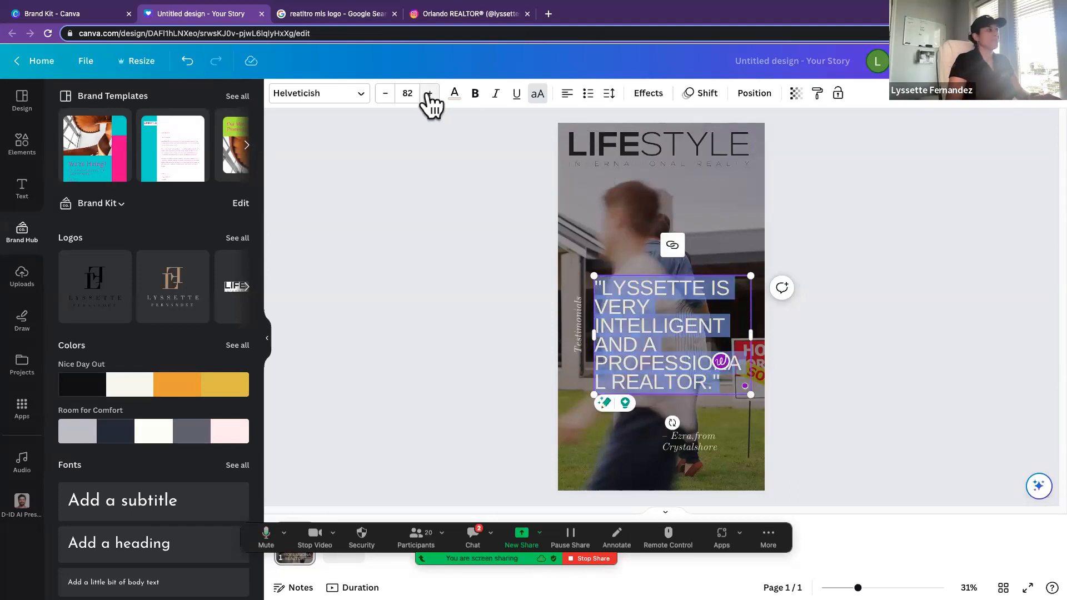
pyautogui.click(386, 93)
pyautogui.click(385, 93)
pyautogui.click(385, 93)
pyautogui.click(386, 93)
pyautogui.click(385, 93)
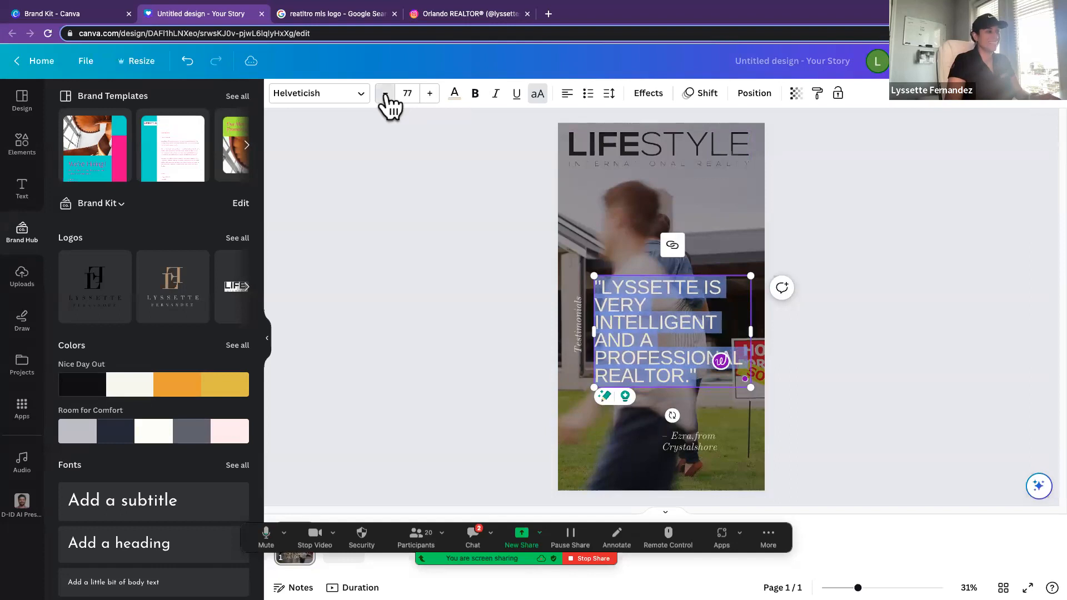
pyautogui.click(386, 93)
pyautogui.click(386, 93)
pyautogui.click(385, 93)
pyautogui.click(385, 93)
pyautogui.click(385, 93)
pyautogui.click(385, 93)
pyautogui.click(385, 93)
pyautogui.click(385, 93)
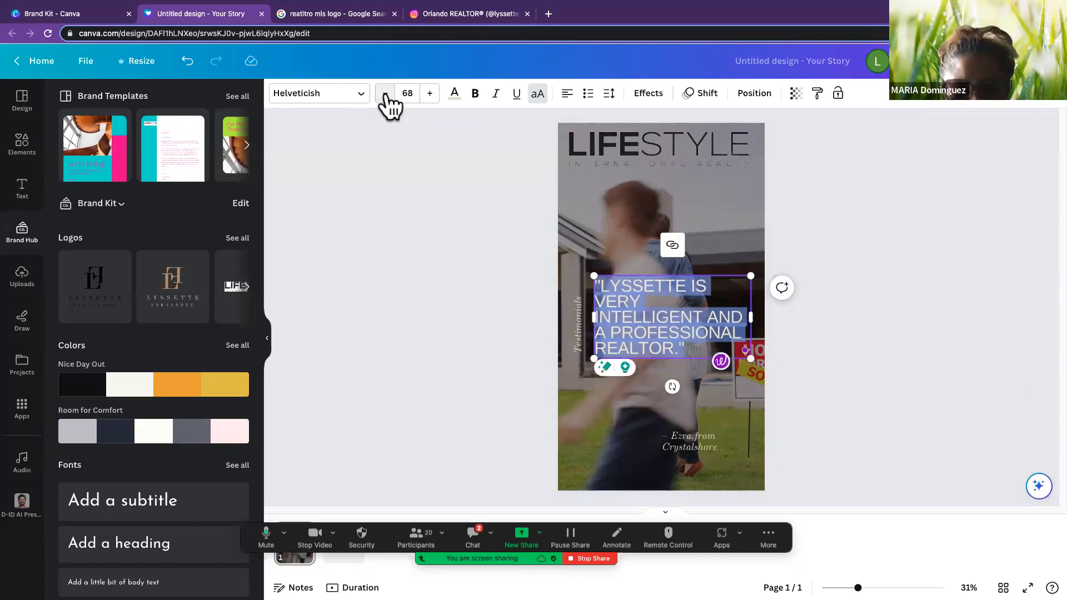
pyautogui.click(386, 93)
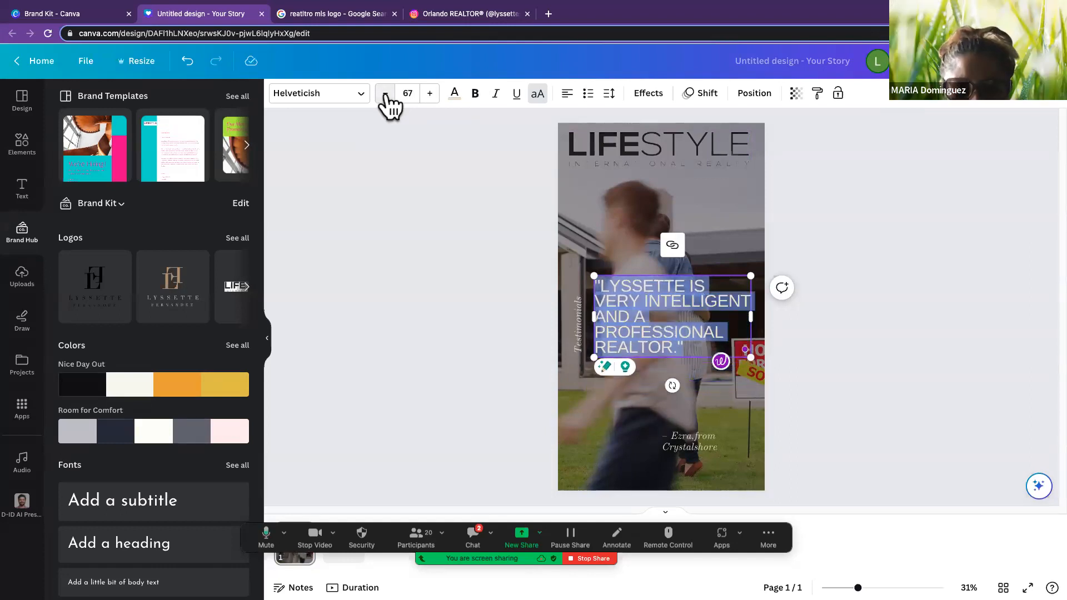
pyautogui.click(429, 93)
pyautogui.click(429, 93)
pyautogui.click(429, 93)
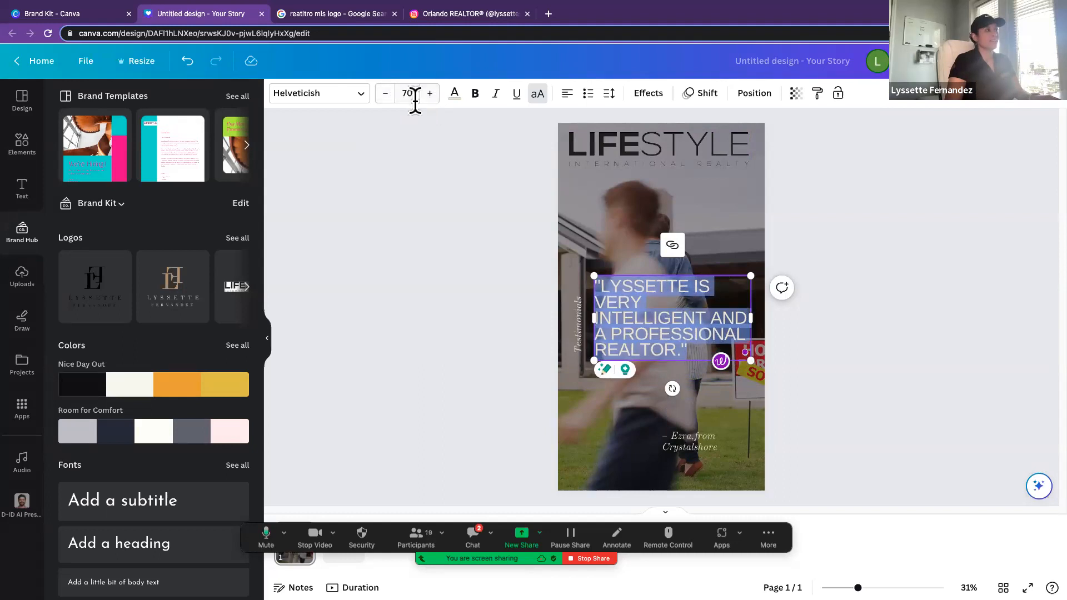
# Step: Try Woodland and Lato on the testimonial quote, and set its font to Josefin Sans Regular
pyautogui.click(346, 95)
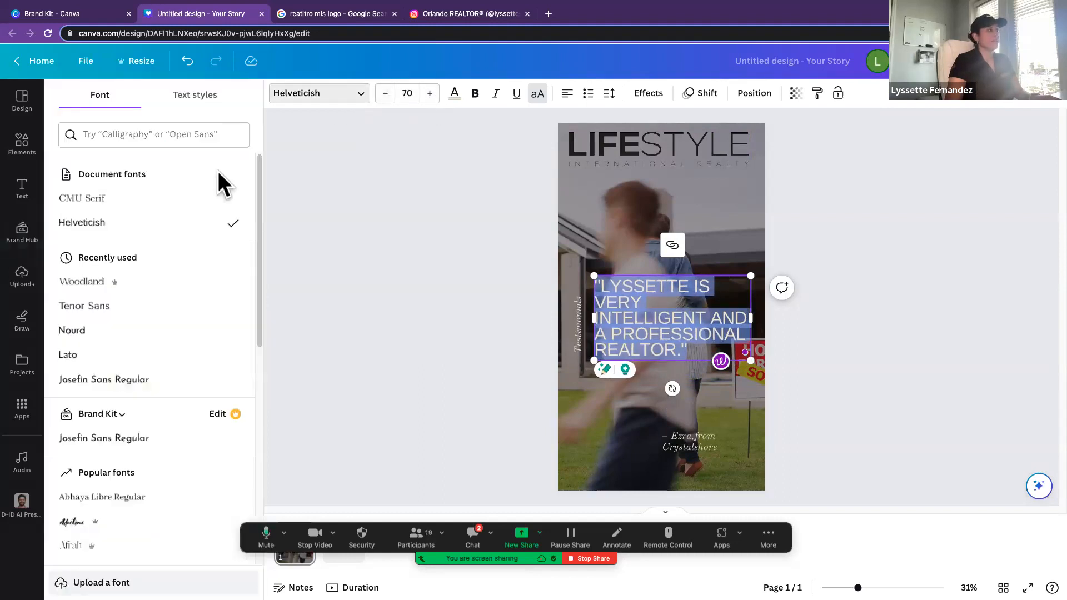
pyautogui.click(151, 283)
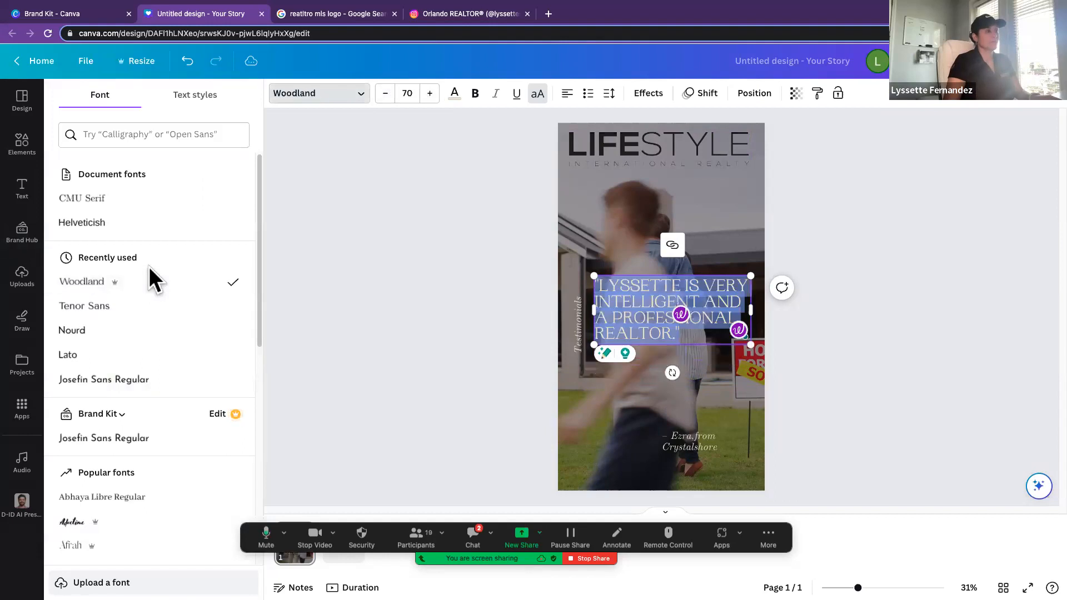
pyautogui.click(117, 362)
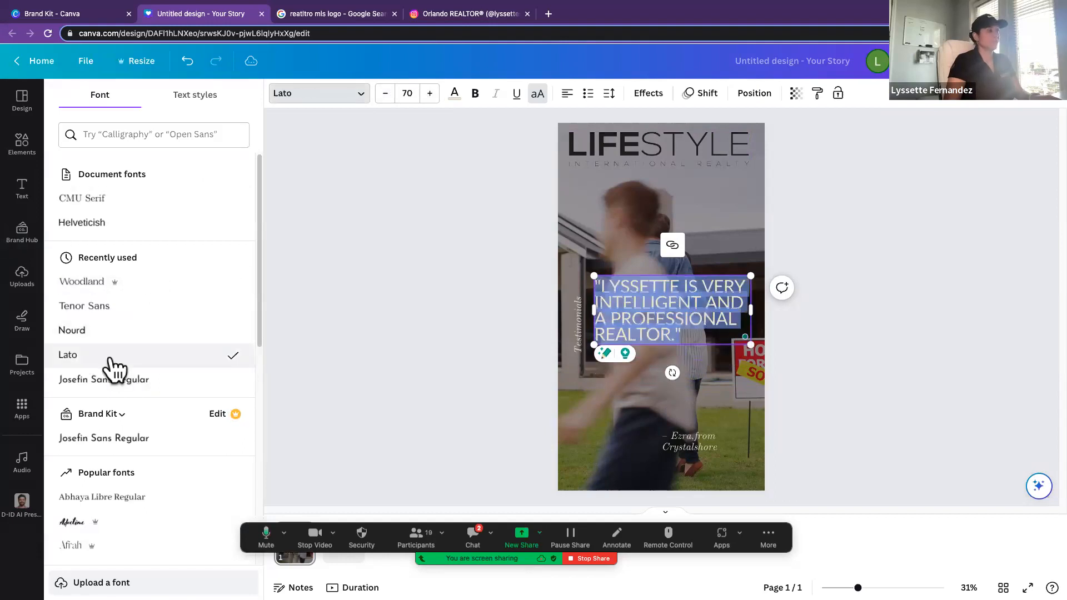
pyautogui.click(120, 388)
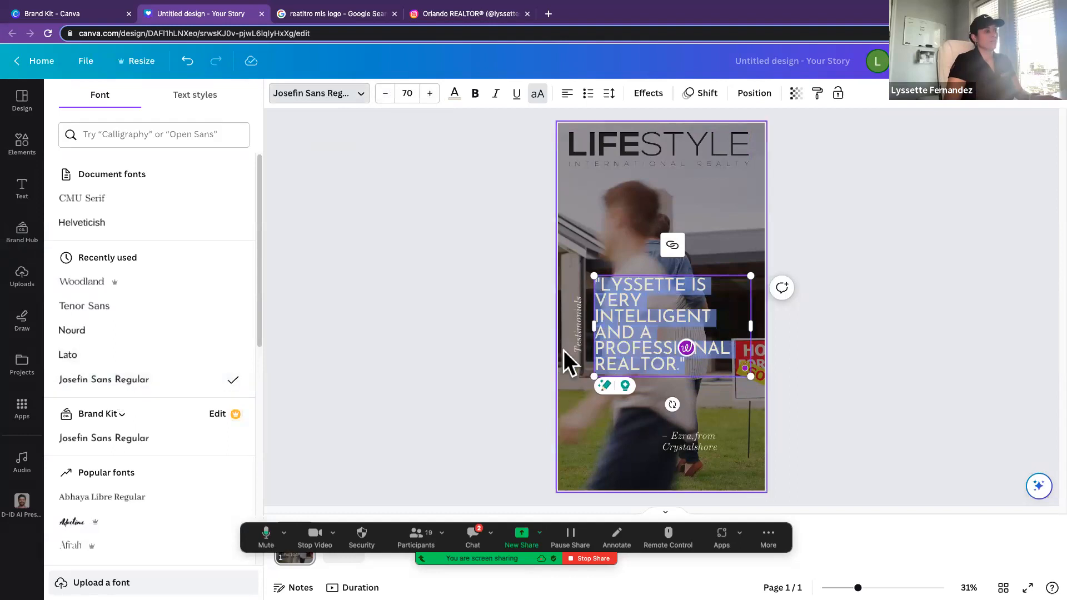
# Step: Move the attribution line up to just below the quote and replace its text with the client's full name
pyautogui.moveTo(694, 438); pyautogui.dragTo(705, 402)
pyautogui.click(732, 408)
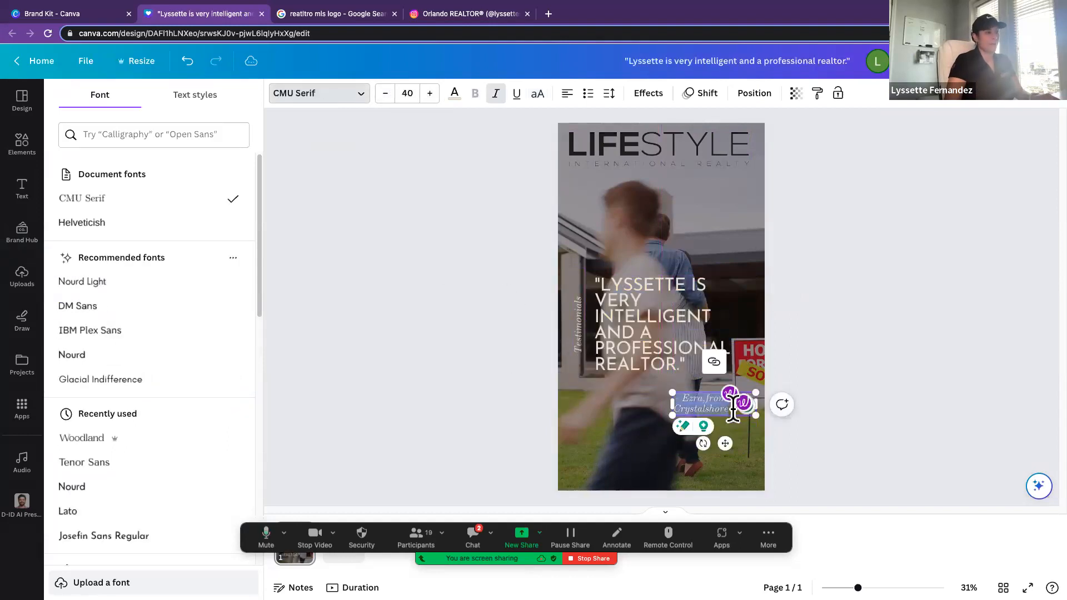
pyautogui.click(734, 411)
pyautogui.moveTo(683, 398); pyautogui.dragTo(731, 416)
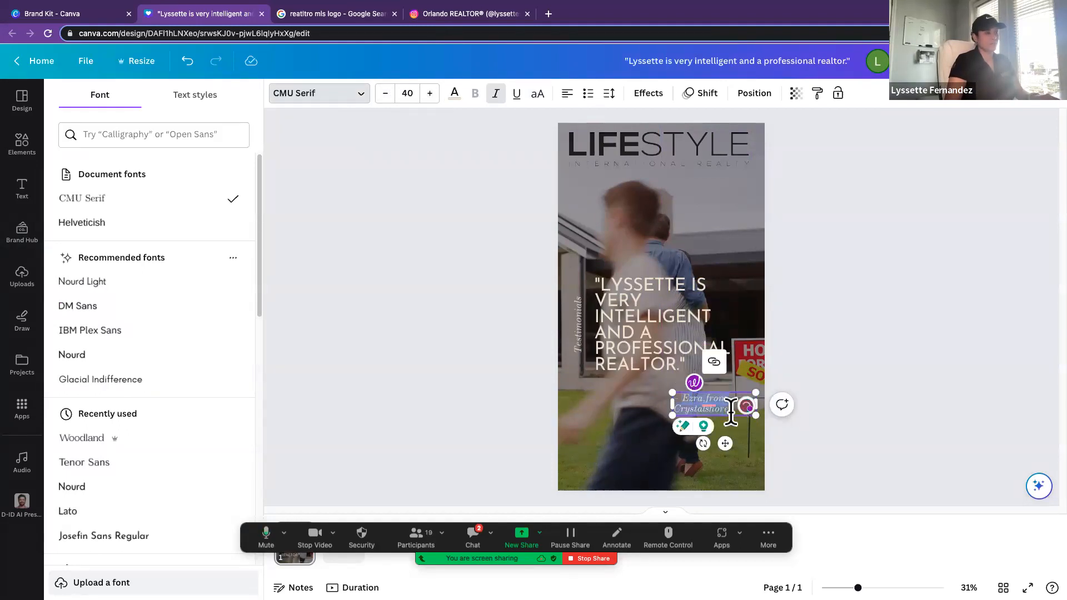
pyautogui.press('BackSpace')
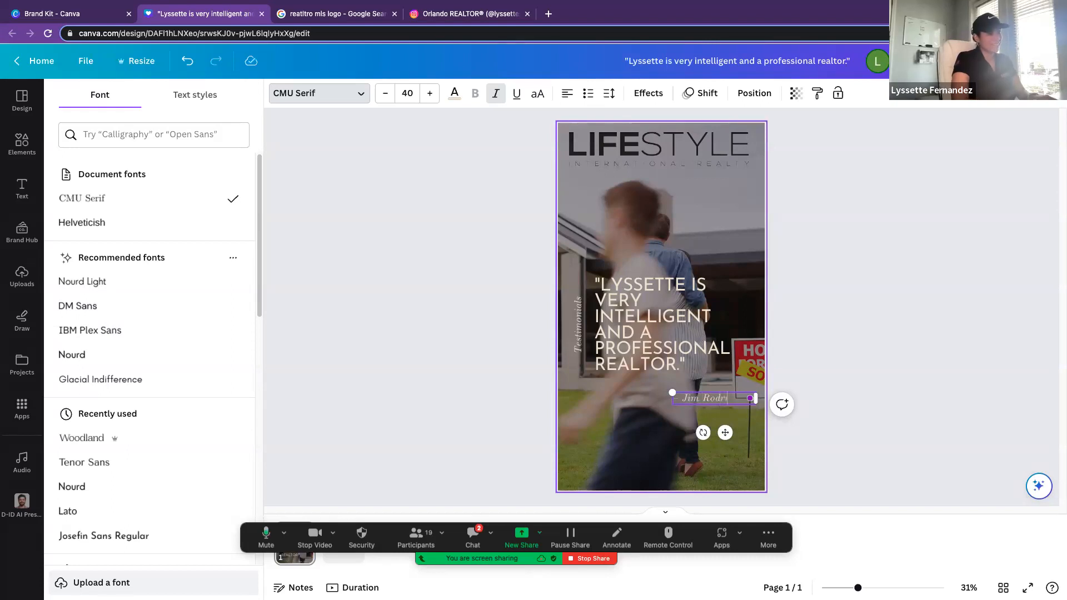
pyautogui.write('guez')
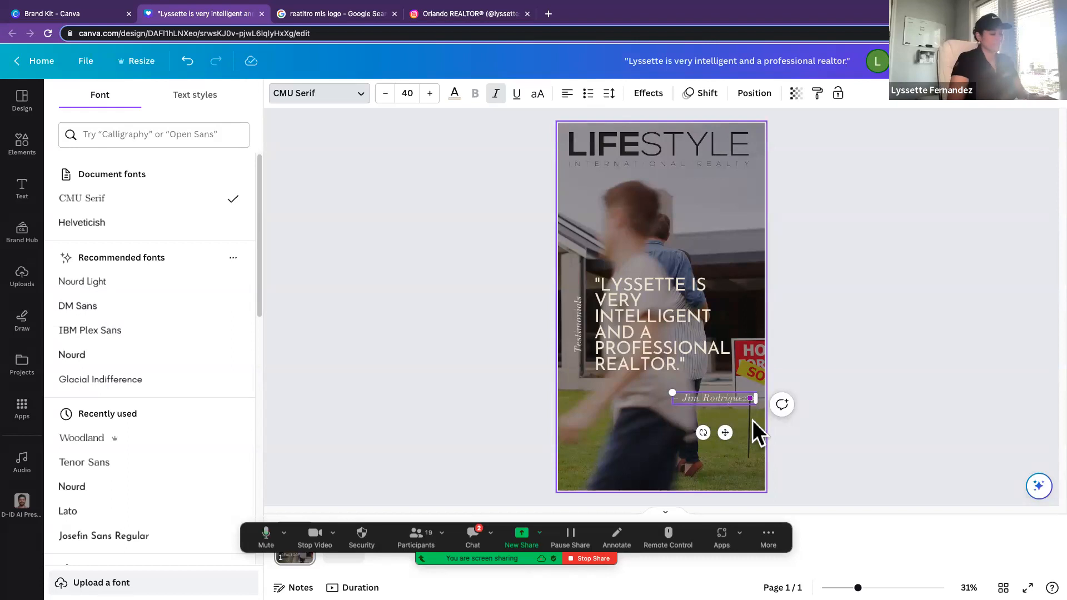
pyautogui.click(772, 424)
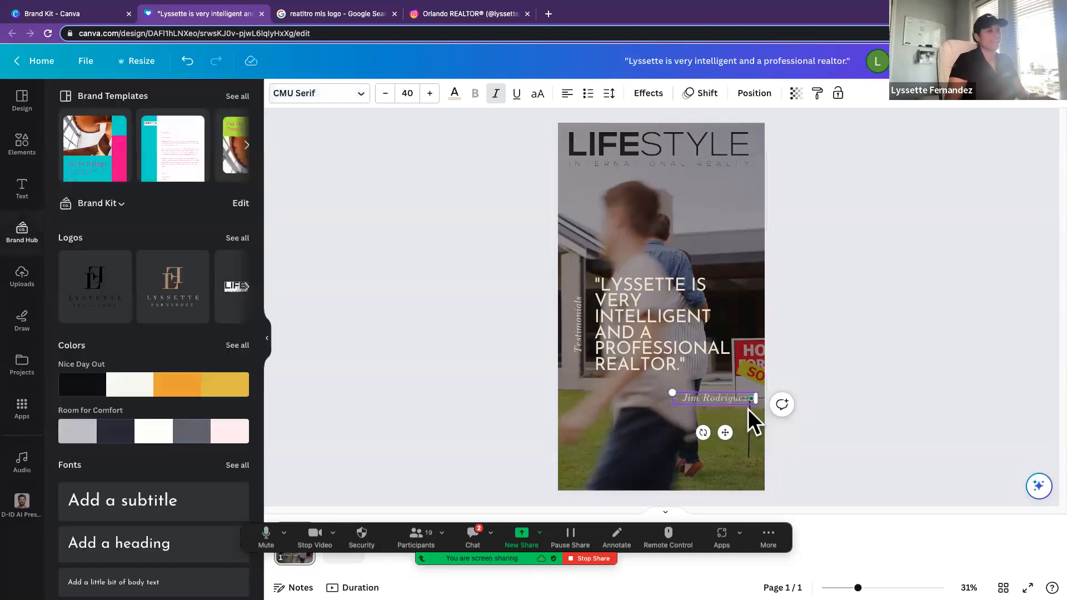
pyautogui.click(435, 246)
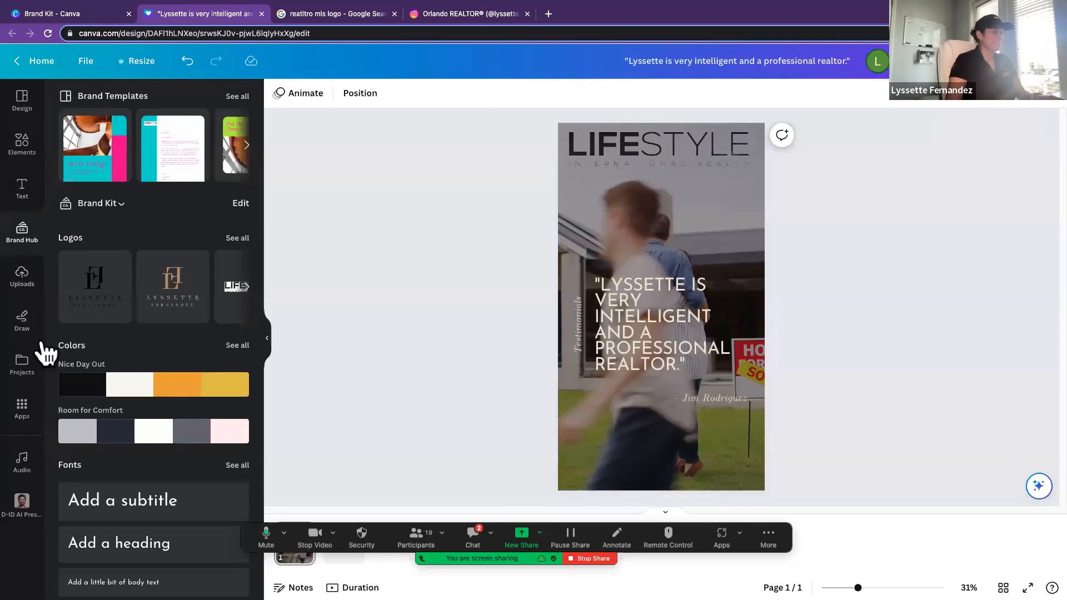
# Step: Open the audio library and restart the Zoom screen share with computer sound included
pyautogui.click(23, 463)
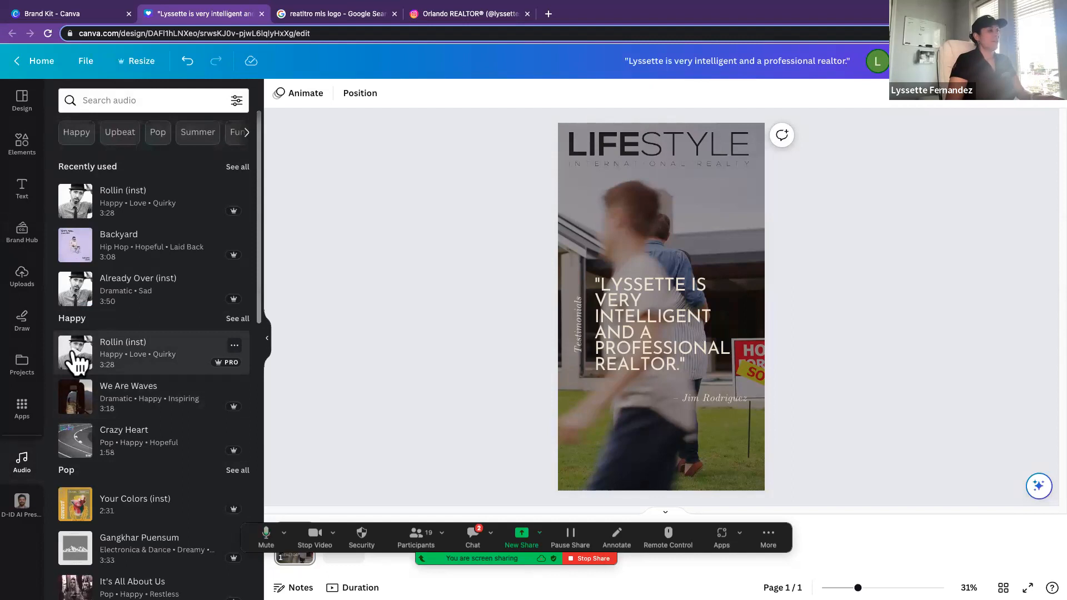
pyautogui.moveTo(76, 361); pyautogui.dragTo(148, 371)
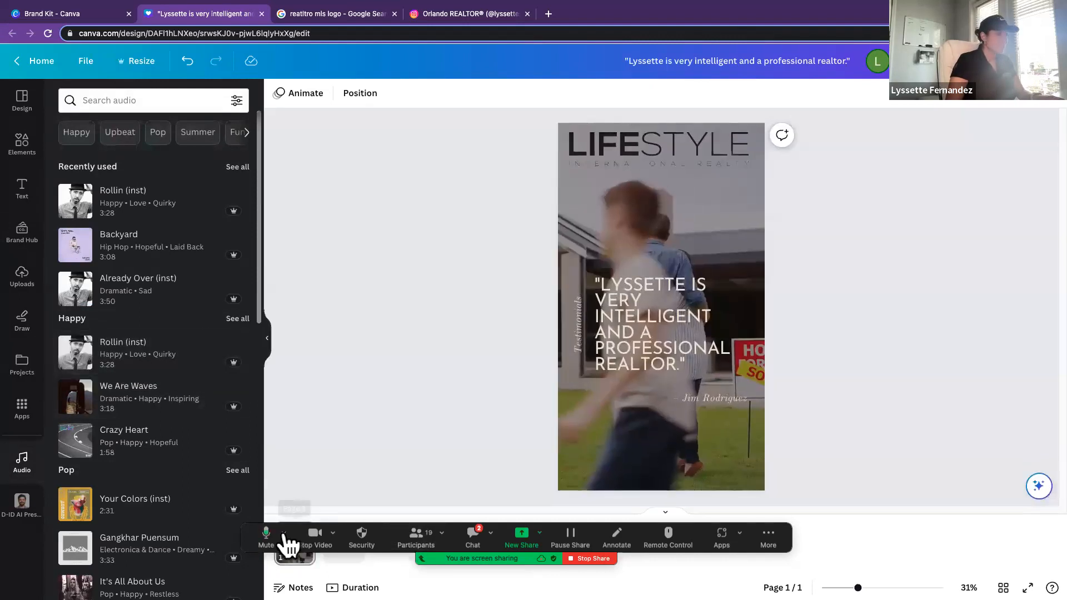
pyautogui.click(524, 540)
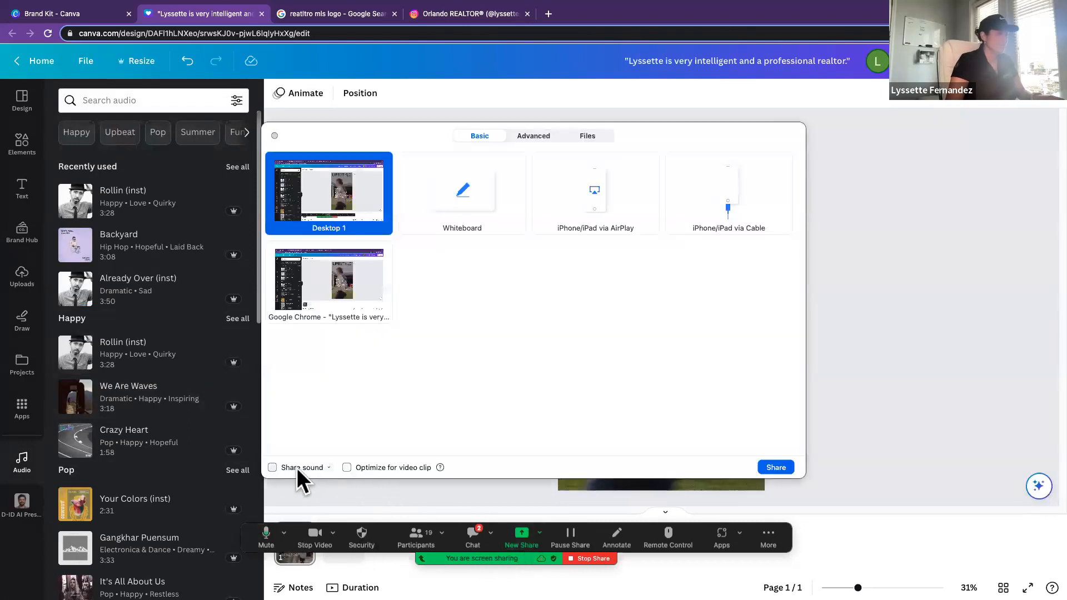
pyautogui.click(776, 468)
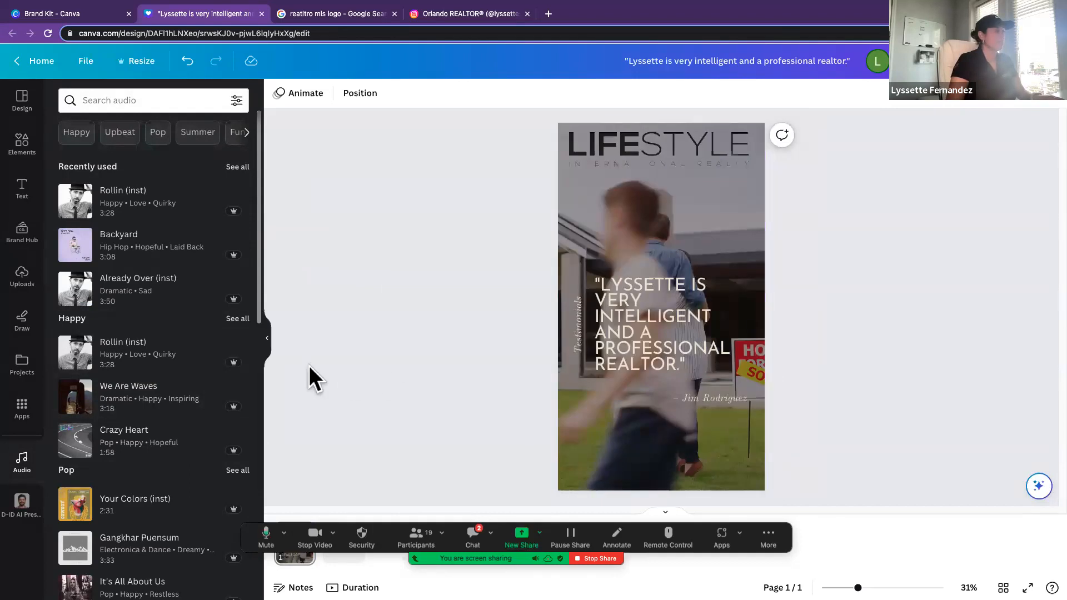
# Step: Preview the Rollin (inst) track from the Happy category and try adding it to the story, deleting the duplicate copy
pyautogui.click(74, 350)
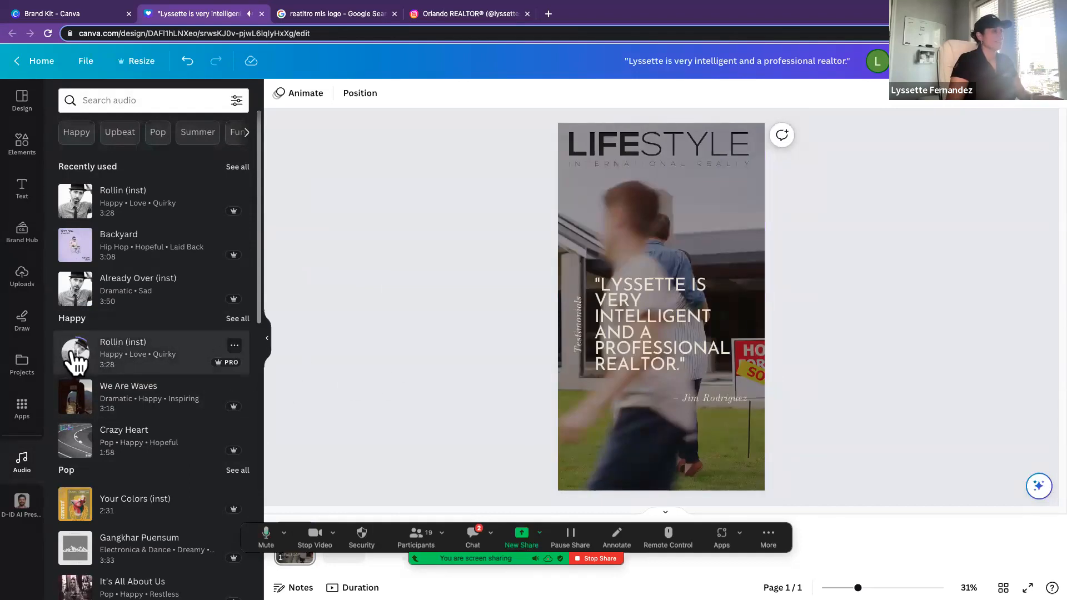
pyautogui.moveTo(132, 362); pyautogui.dragTo(576, 381)
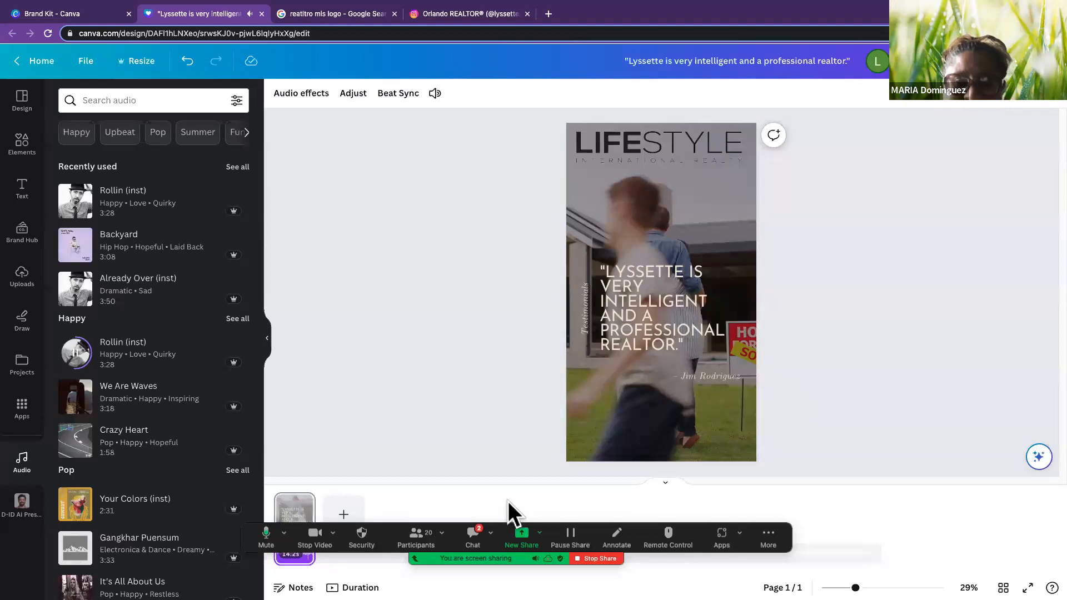
pyautogui.click(428, 443)
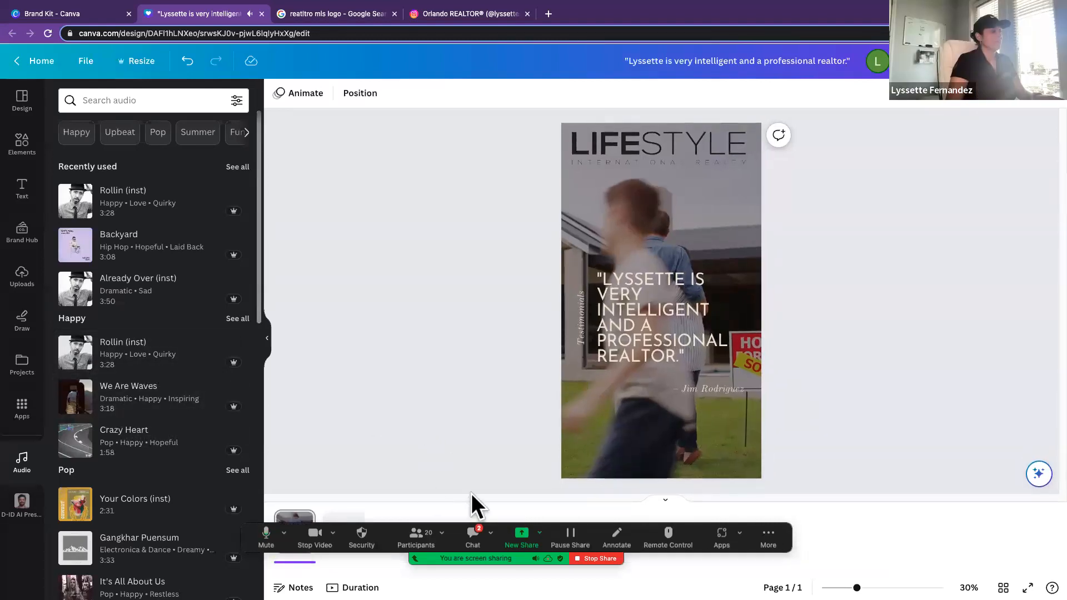
pyautogui.moveTo(784, 530); pyautogui.dragTo(784, 566)
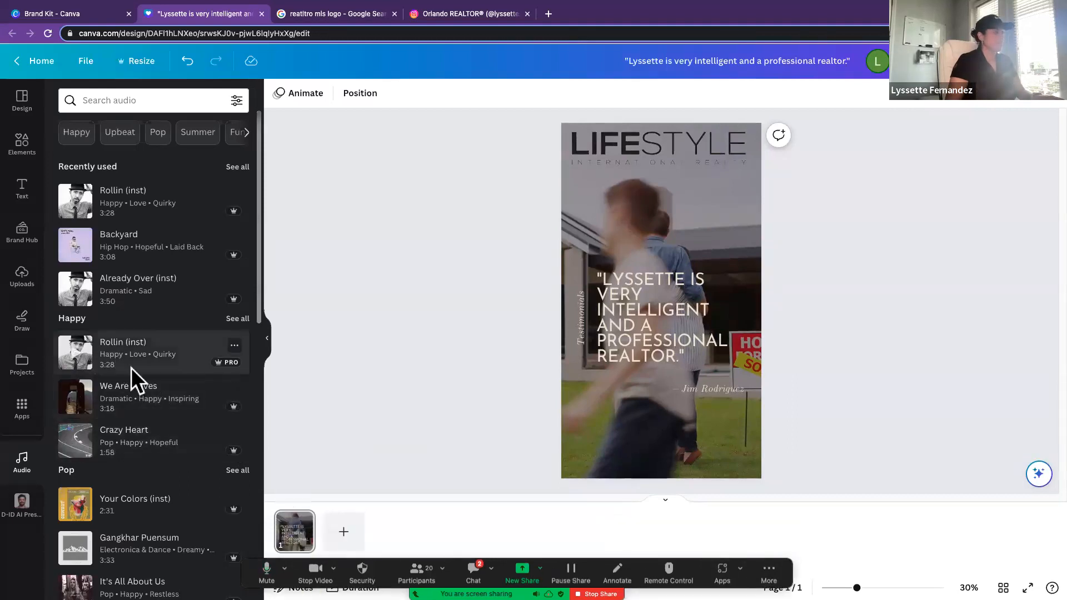
pyautogui.moveTo(71, 355); pyautogui.dragTo(576, 435)
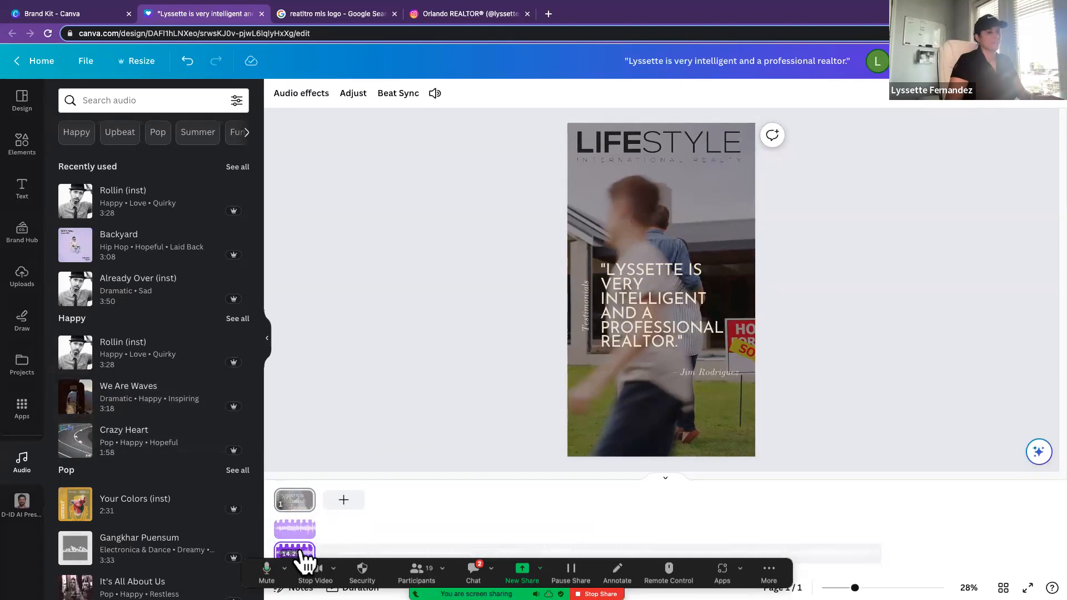
pyautogui.press('Delete')
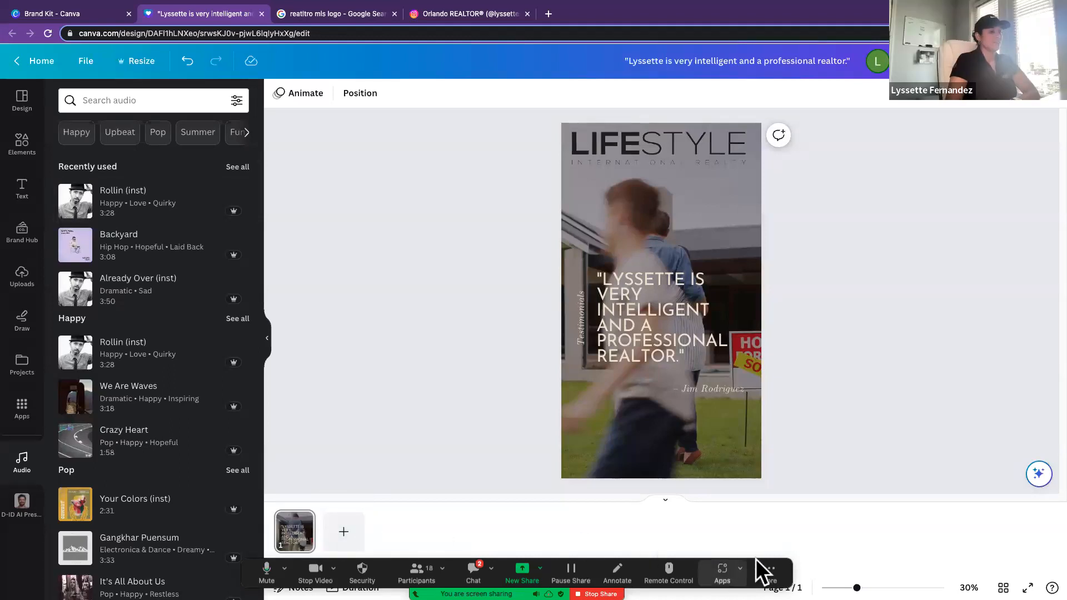
# Step: Move the meeting controls away from the timeline and delete the remaining Rollin (inst) track from the story
pyautogui.moveTo(682, 573); pyautogui.dragTo(517, 25)
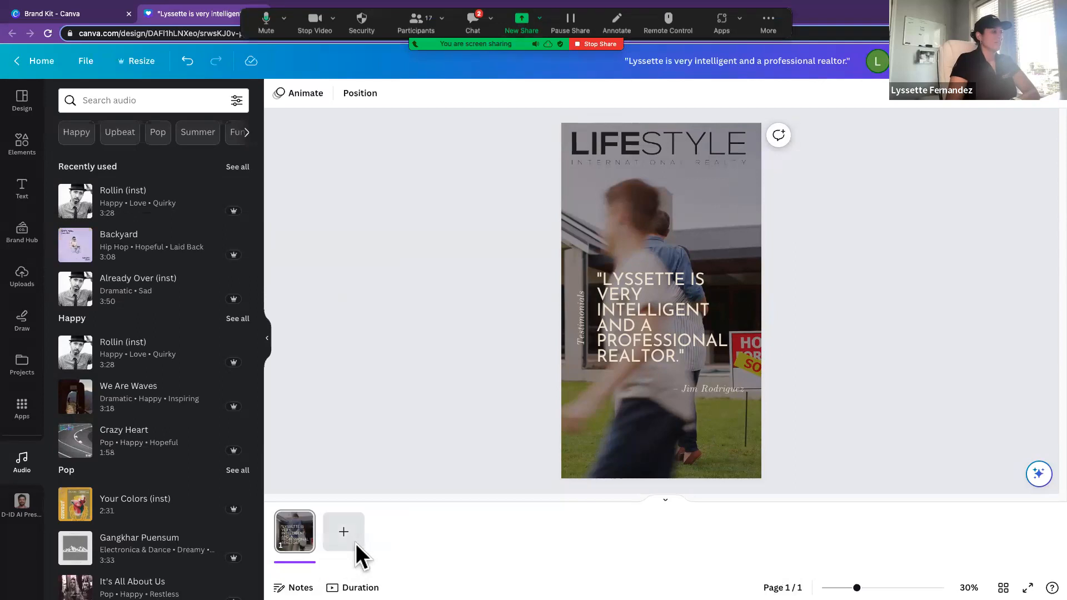
pyautogui.click(297, 562)
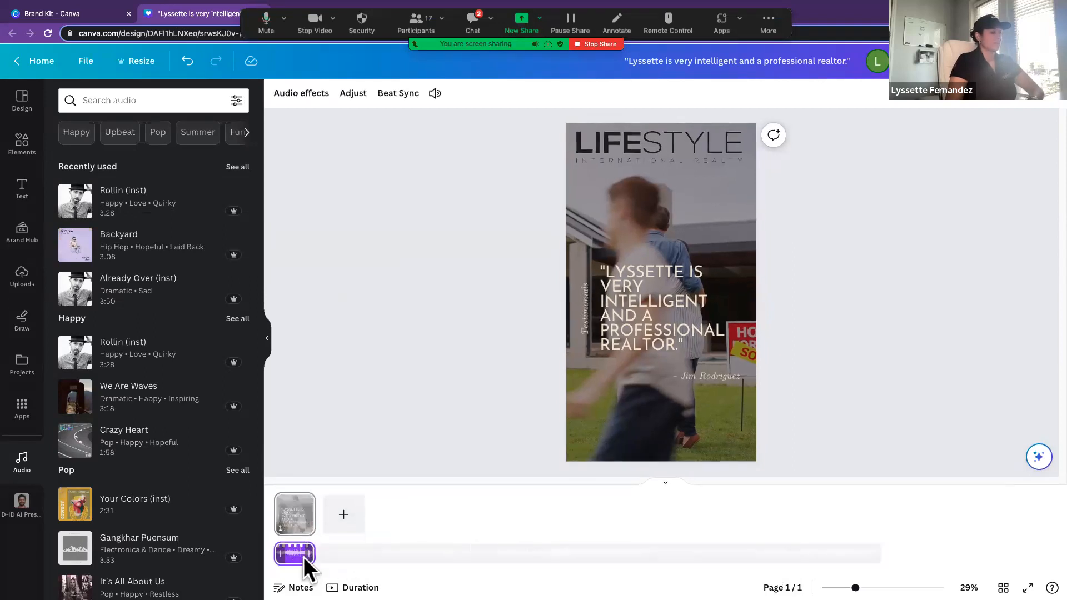
pyautogui.press('Delete')
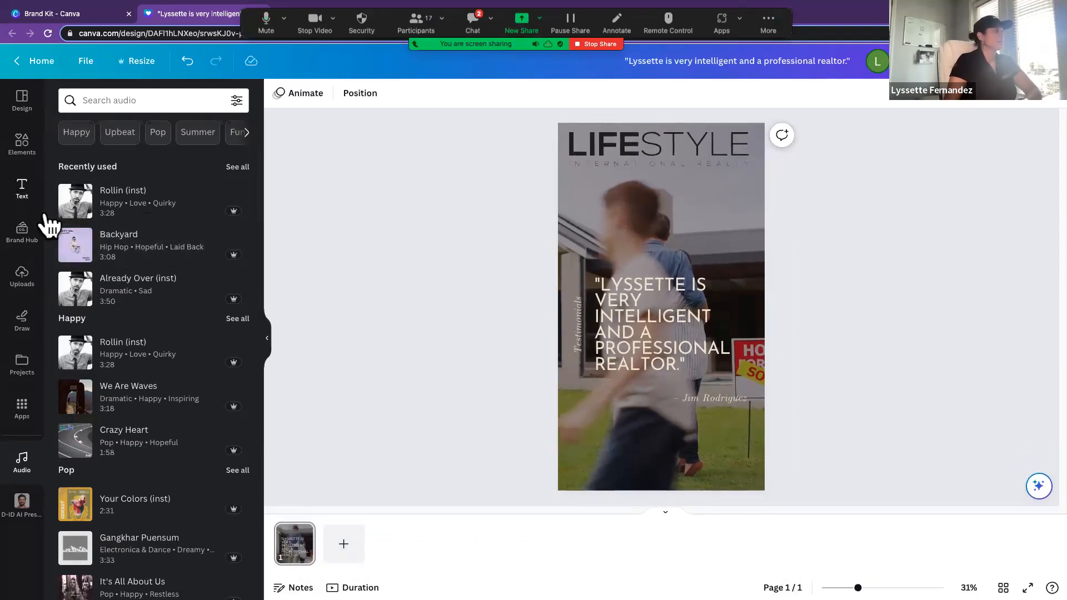
# Step: Return to the audio library and preview the Rollin (inst) and We Are Waves tracks in the Happy category
pyautogui.click(24, 199)
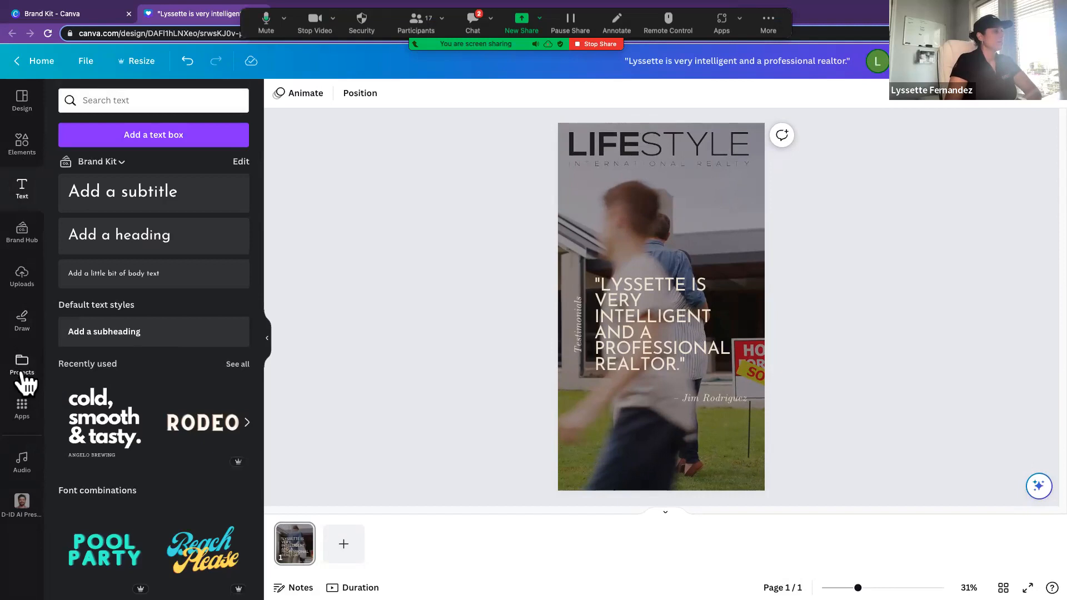
pyautogui.click(22, 462)
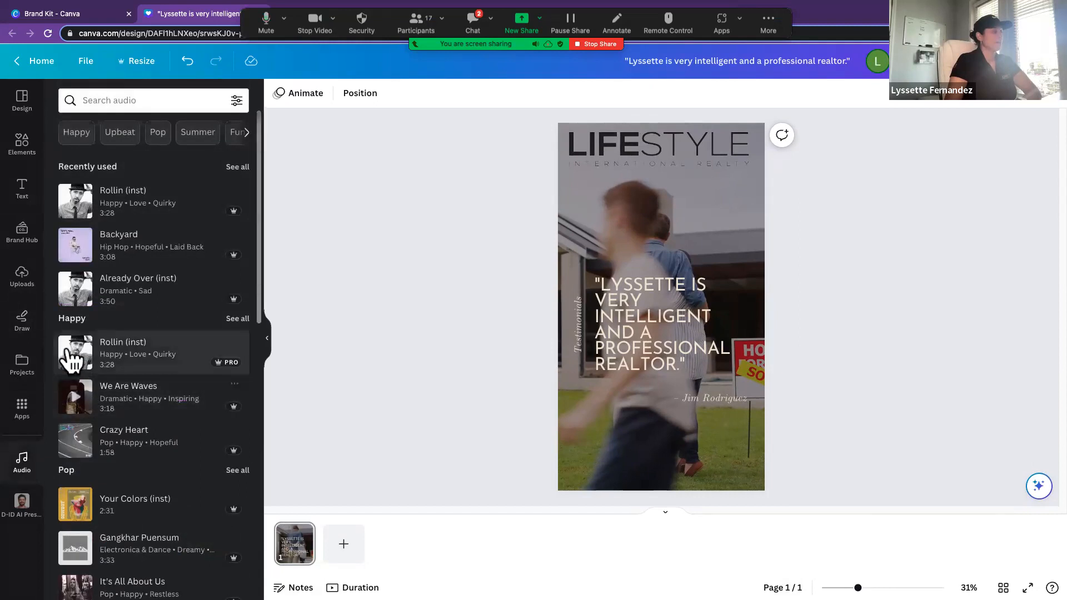
pyautogui.click(81, 364)
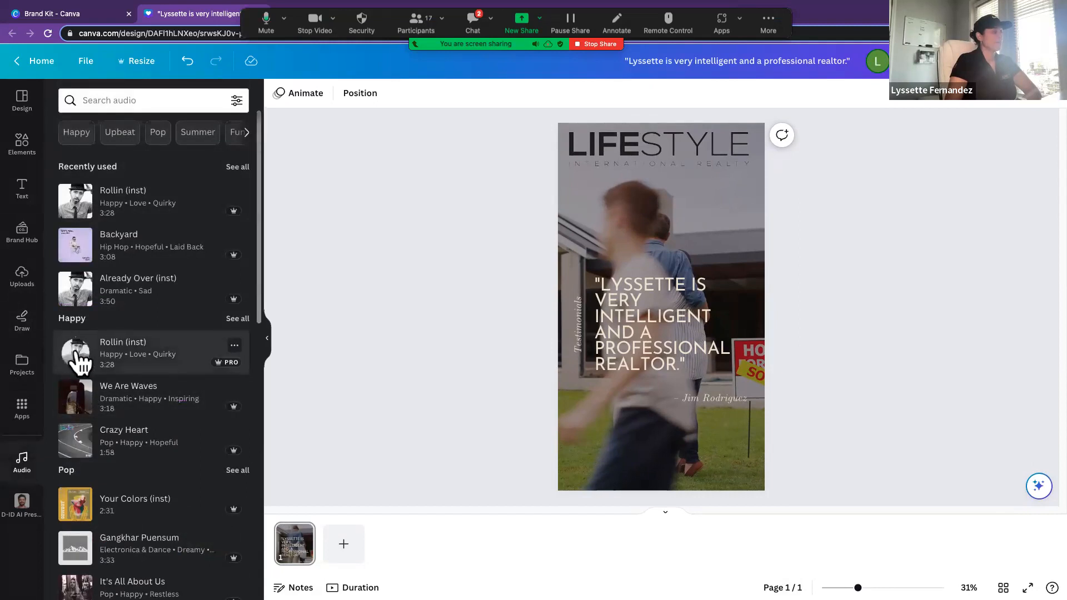
pyautogui.click(76, 356)
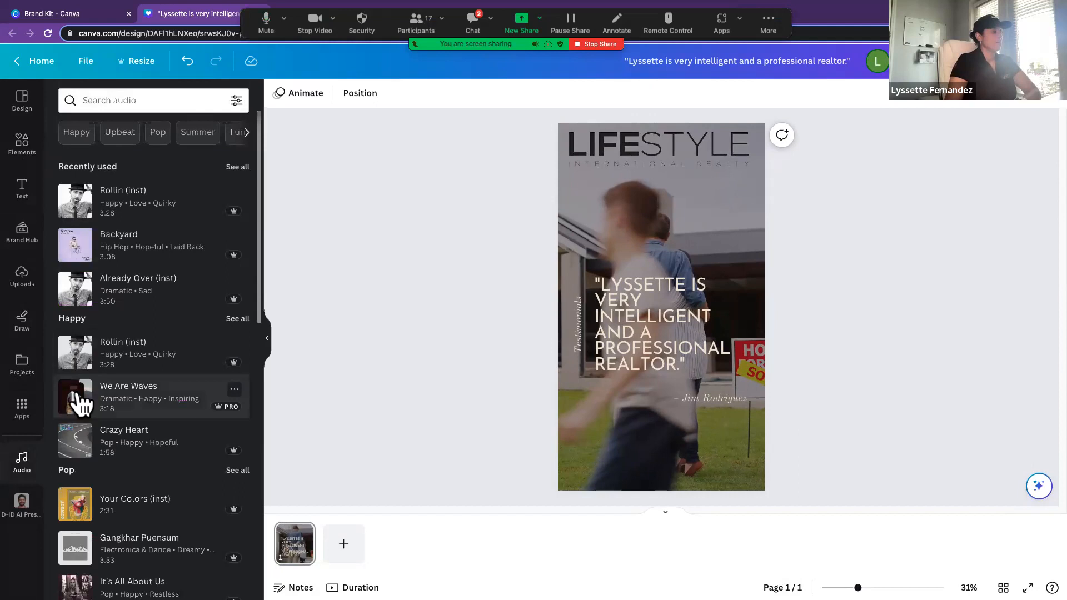
pyautogui.click(78, 396)
pyautogui.click(76, 396)
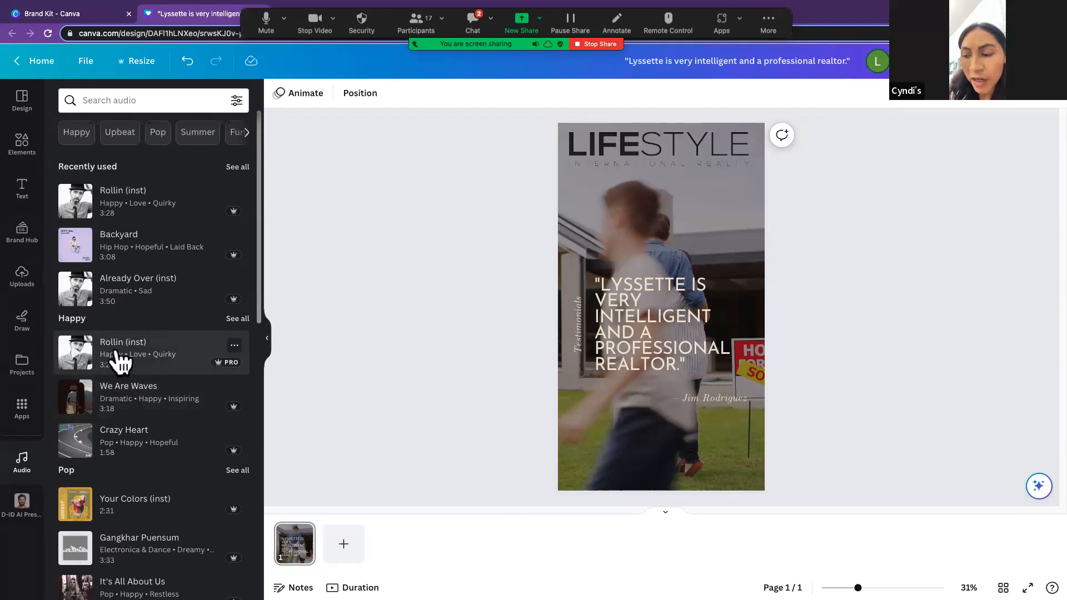
# Step: Add the Rollin (inst) track to the story as its soundtrack, keeping only one copy in the timeline
pyautogui.click(120, 361)
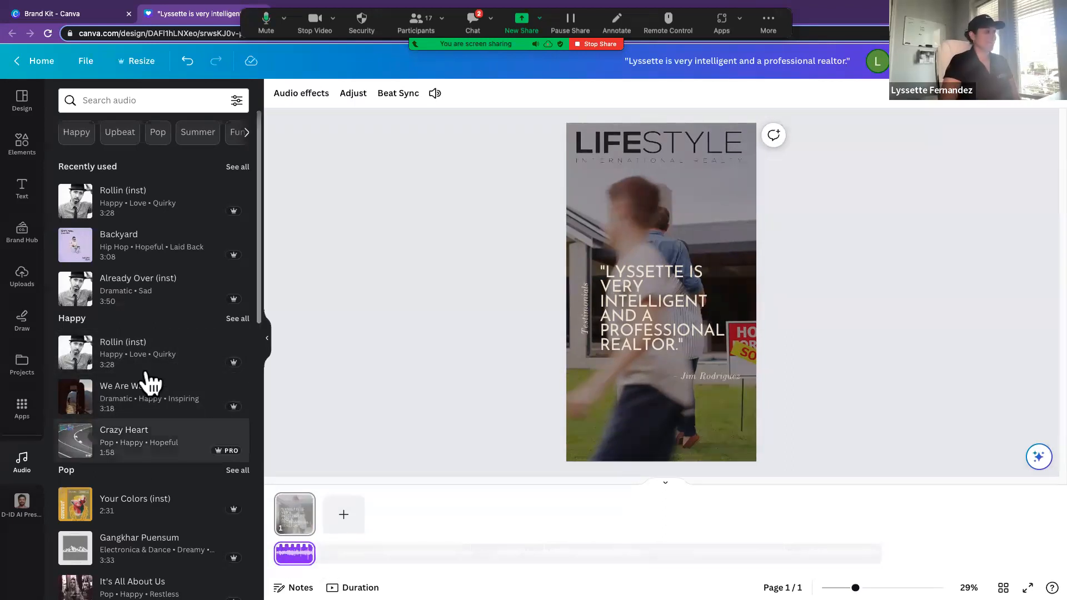
pyautogui.click(174, 362)
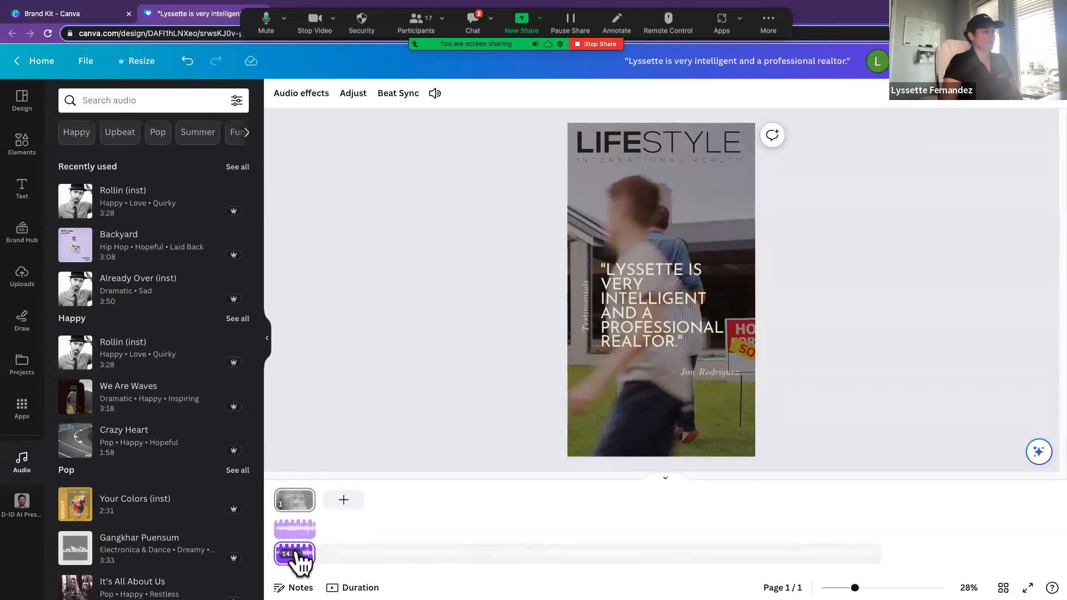
pyautogui.press('Delete')
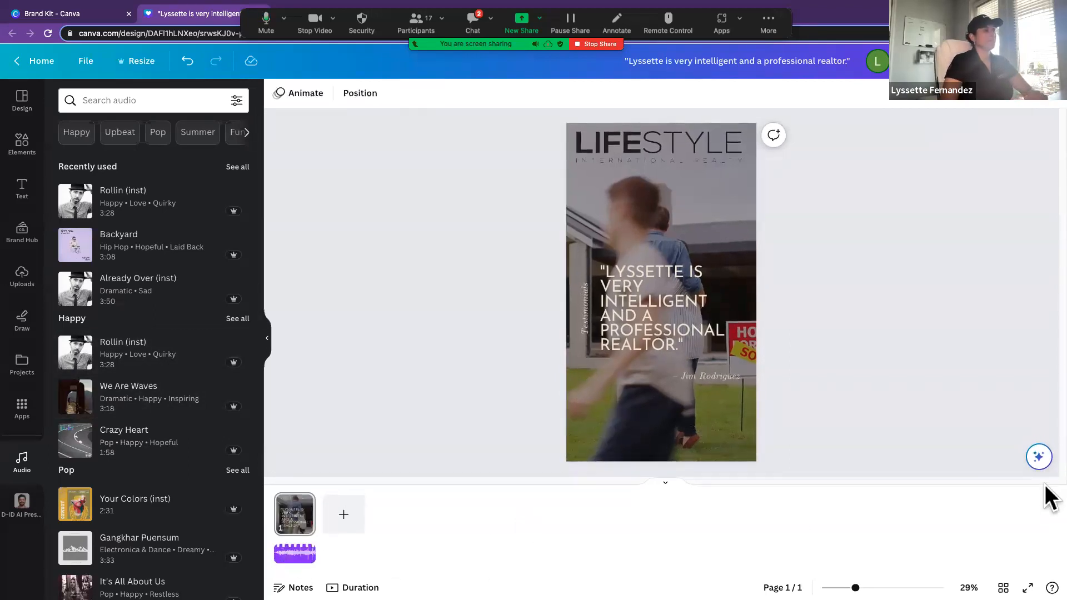
# Step: Hide the audio library and play the story preview to check the video with its music
pyautogui.click(265, 350)
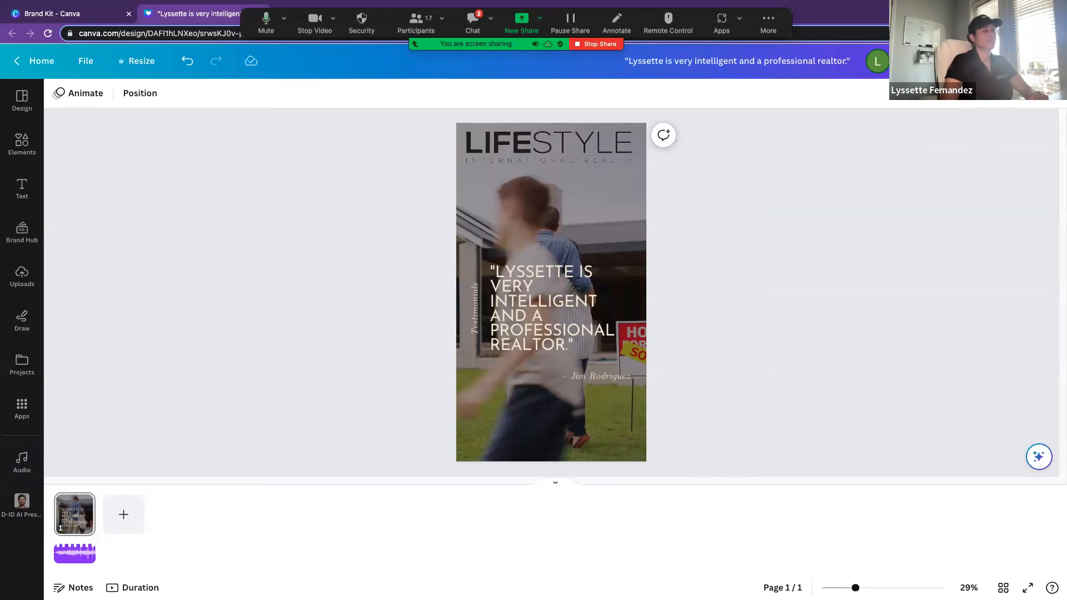
pyautogui.click(973, 61)
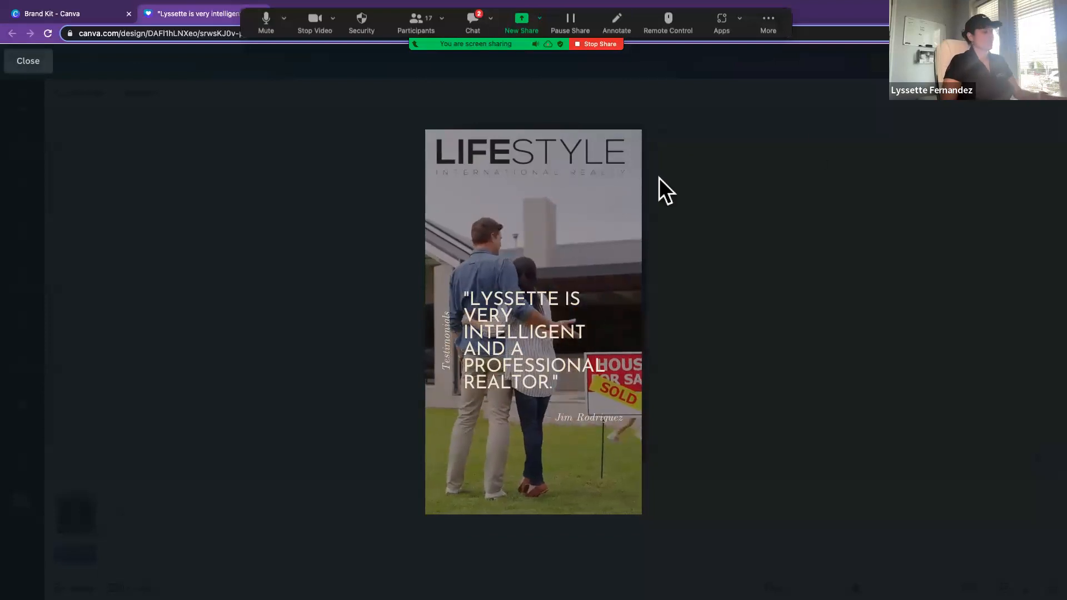
pyautogui.click(28, 61)
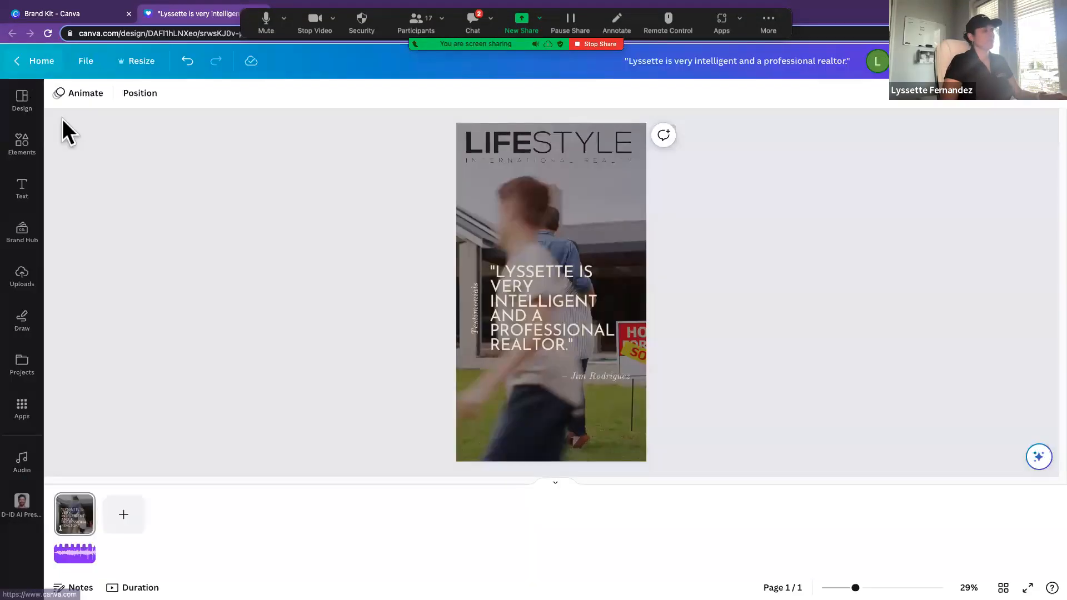
# Step: Insert the agent's gold monogram logo from the brand kit into the story
pyautogui.click(22, 233)
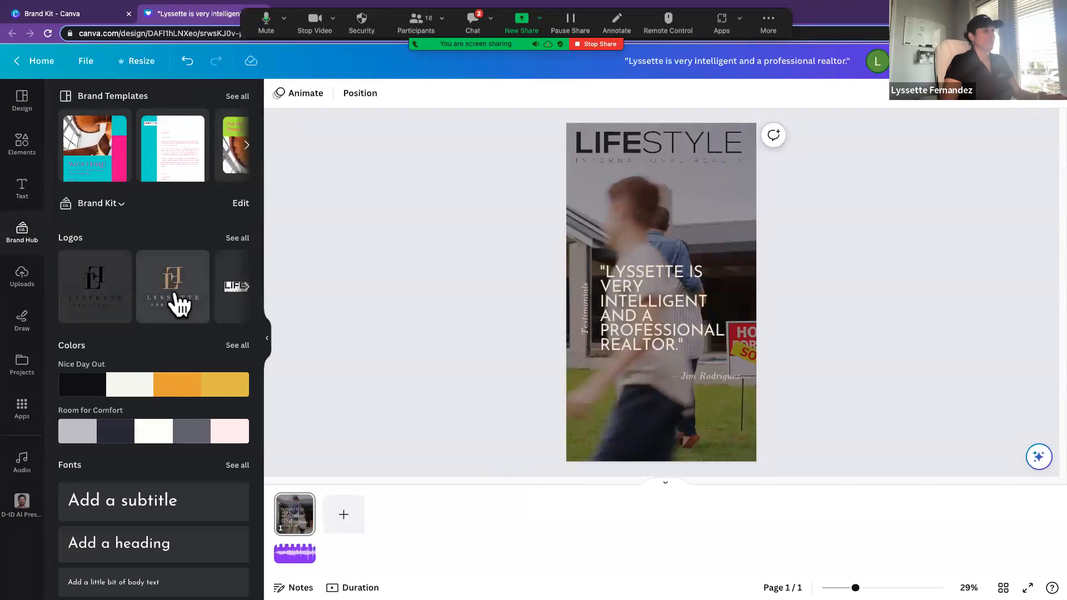
pyautogui.moveTo(253, 338); pyautogui.dragTo(568, 406)
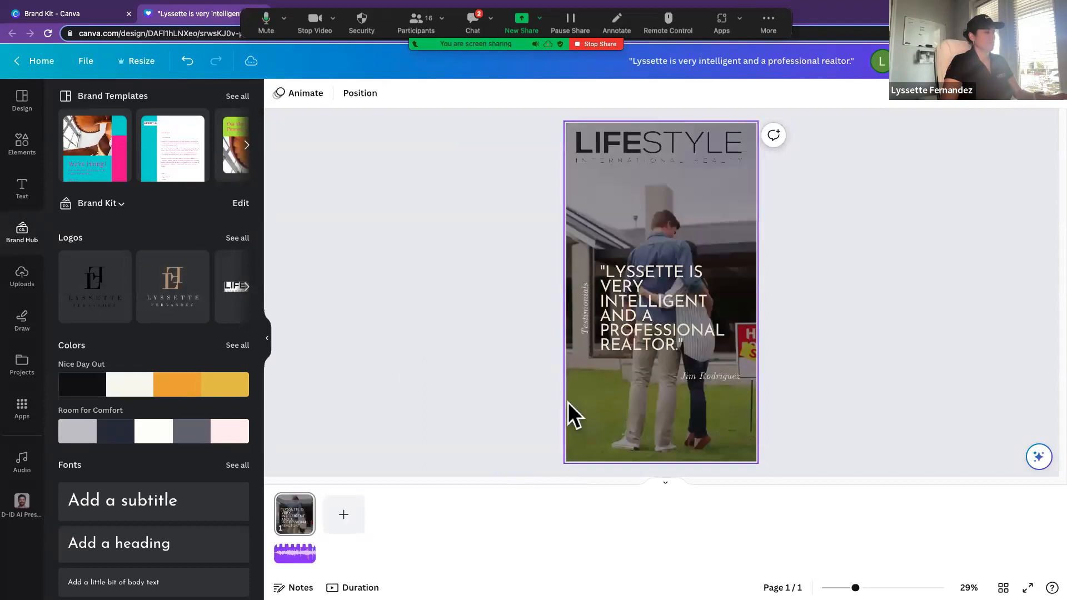
pyautogui.click(146, 286)
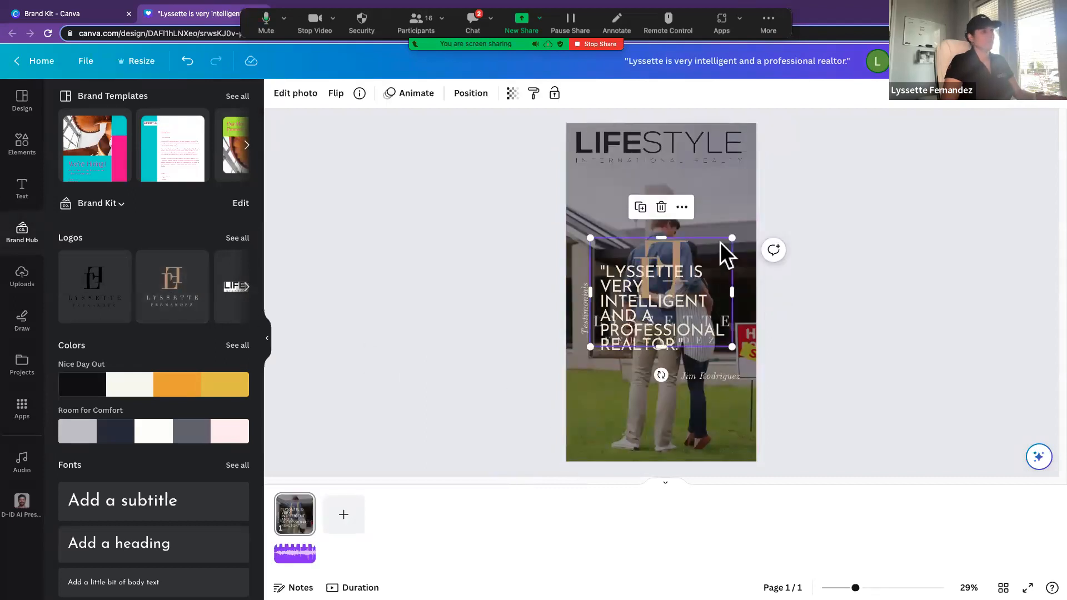
# Step: Try resizing the gold logo and moving it below the quote, and undo the last changes to it
pyautogui.moveTo(732, 237); pyautogui.dragTo(708, 332)
pyautogui.scroll(1, 710, 332)
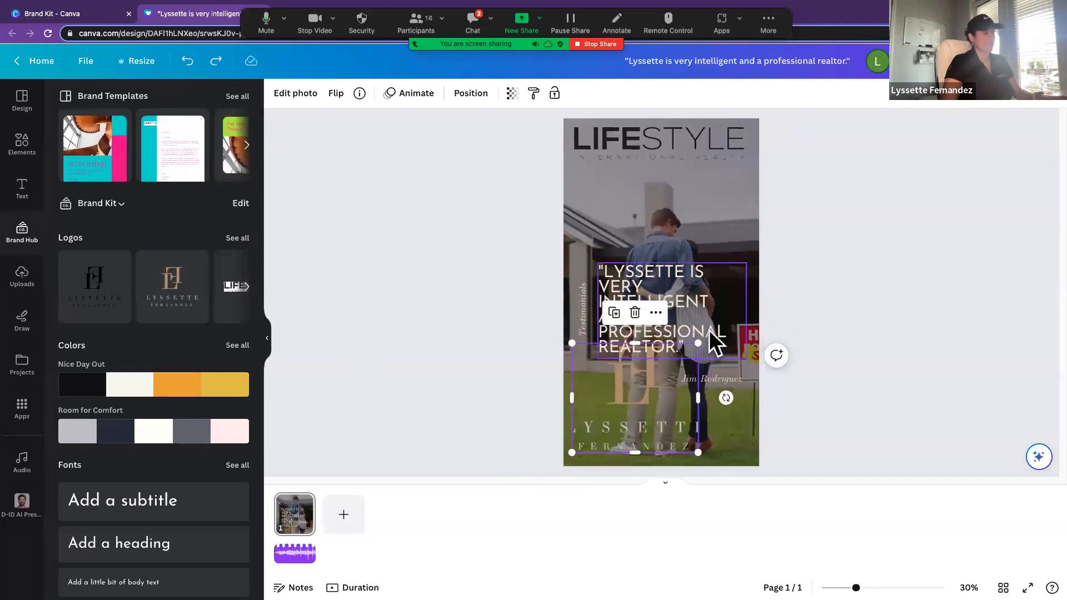
pyautogui.scroll(-1, 710, 328)
pyautogui.hotkey('ctrl', 'z')
pyautogui.hotkey('ctrl', 'z')
pyautogui.hotkey('ctrl', 'z')
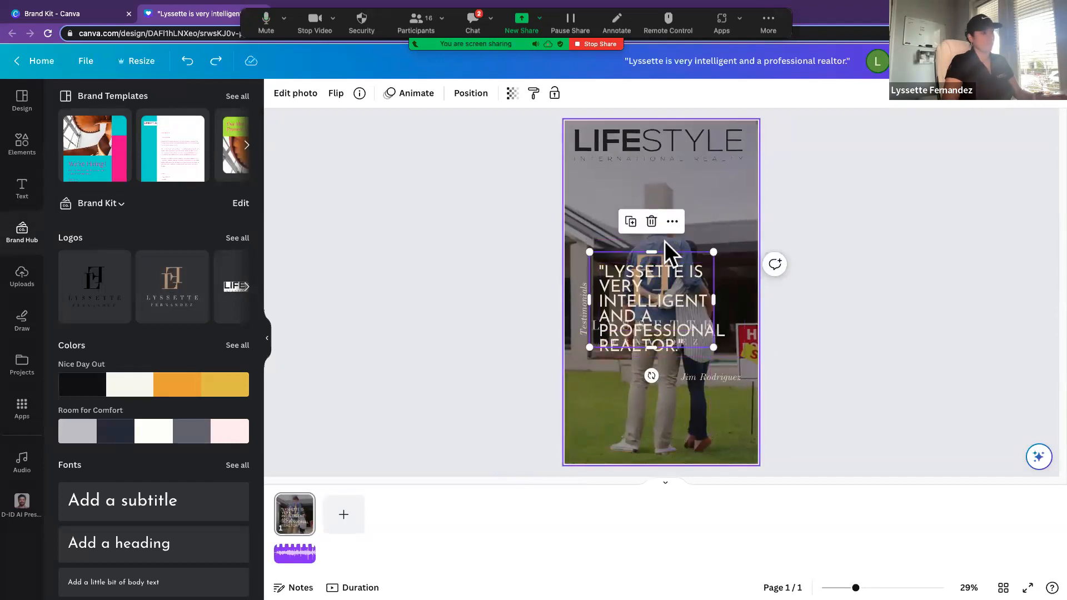
# Step: Move the gold logo below the quote, shrink it to a small mark and place it in the story's bottom-left corner
pyautogui.moveTo(693, 256); pyautogui.dragTo(684, 364)
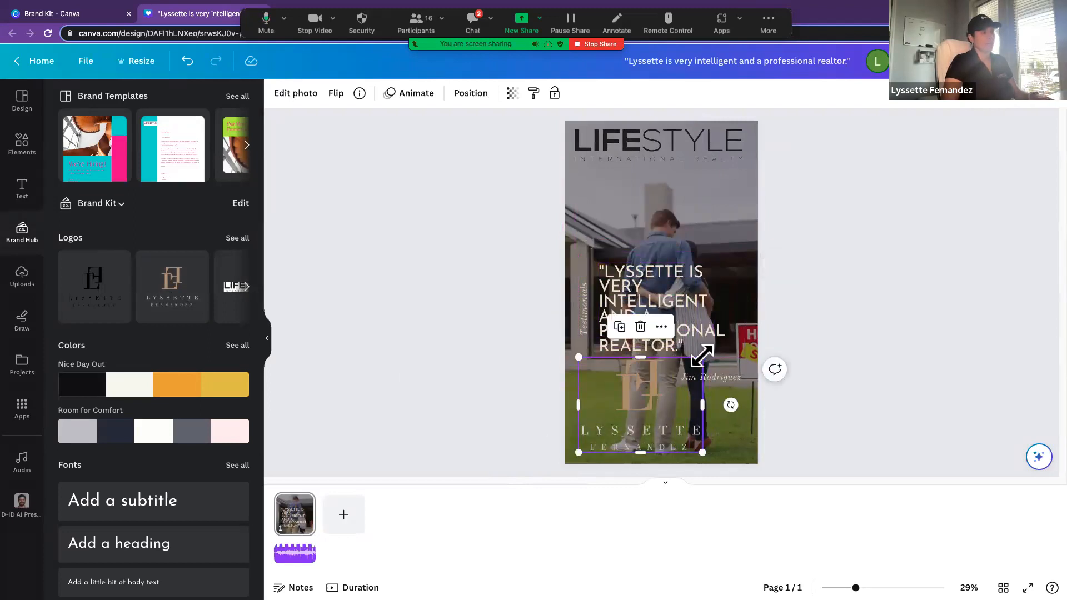
pyautogui.moveTo(703, 357); pyautogui.dragTo(672, 412)
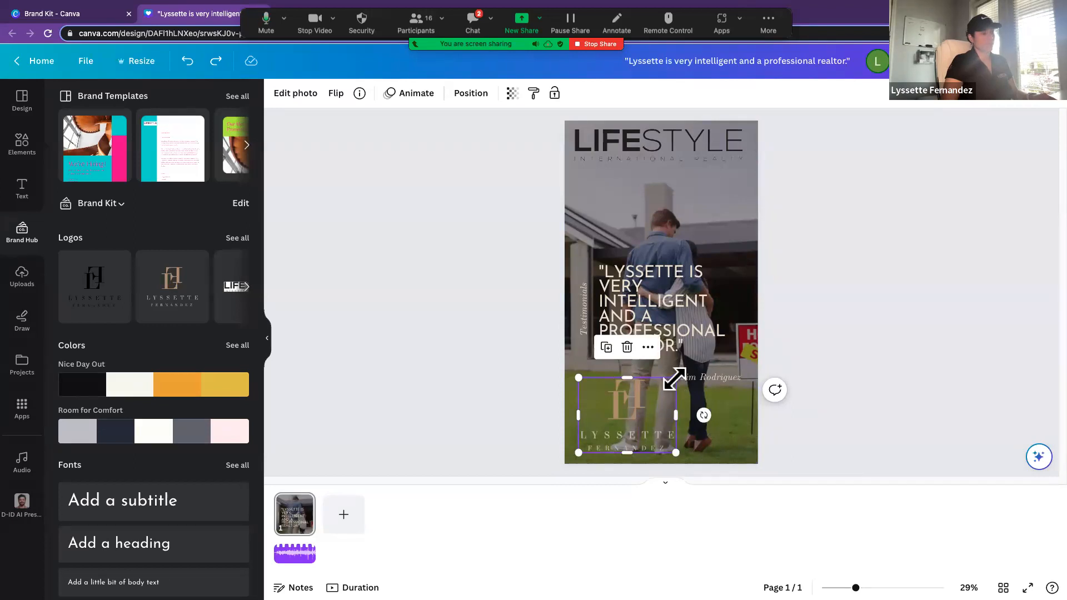
pyautogui.moveTo(675, 380); pyautogui.dragTo(629, 405)
pyautogui.moveTo(608, 440); pyautogui.dragTo(601, 435)
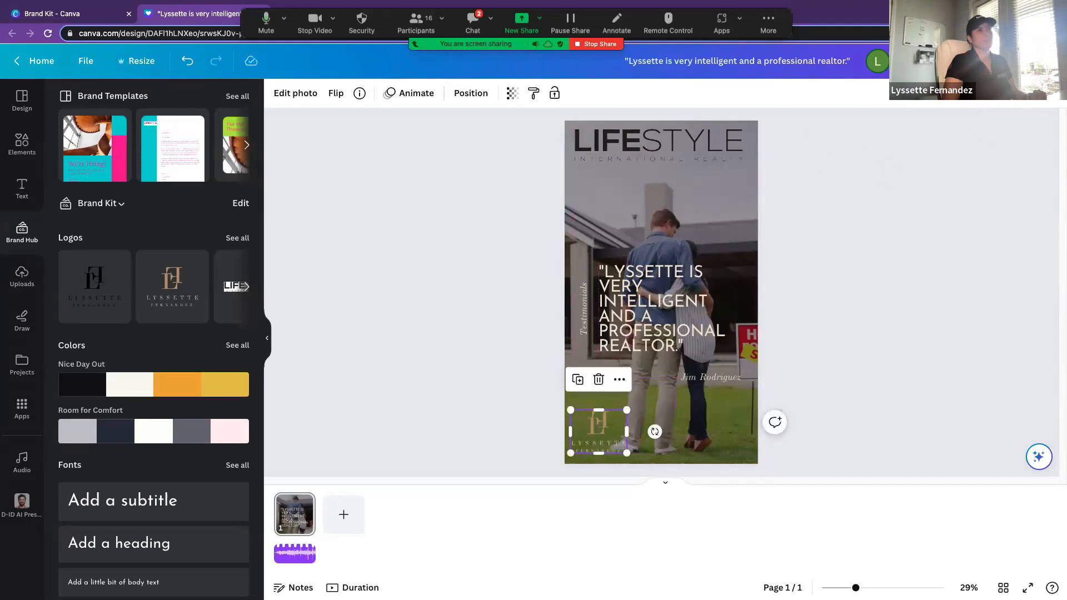
# Step: Play the story preview to review the small logo over the video, and deselect the logo
pyautogui.click(951, 61)
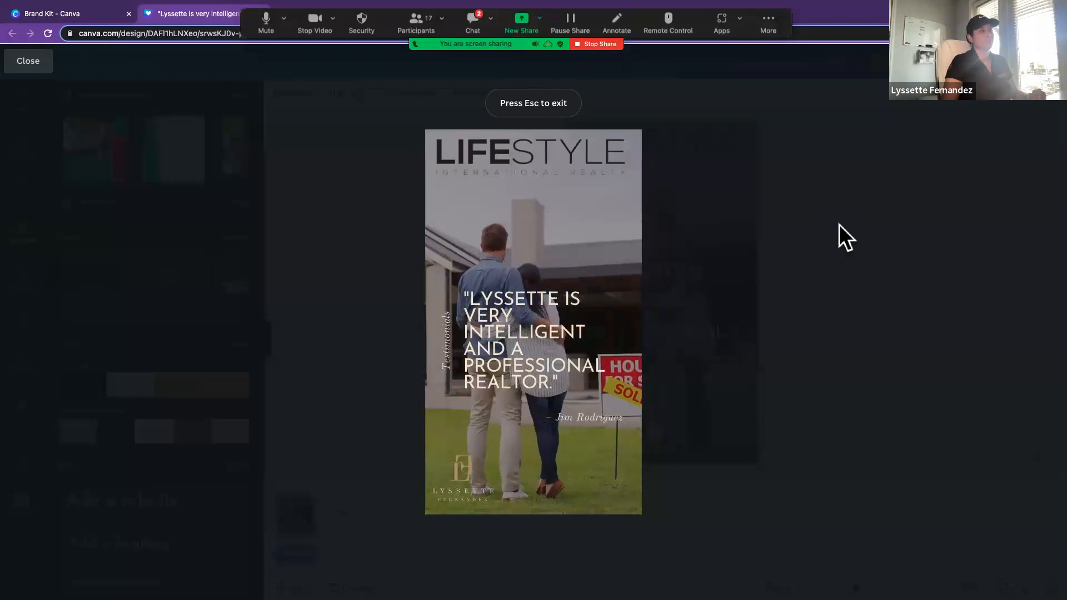
pyautogui.click(27, 62)
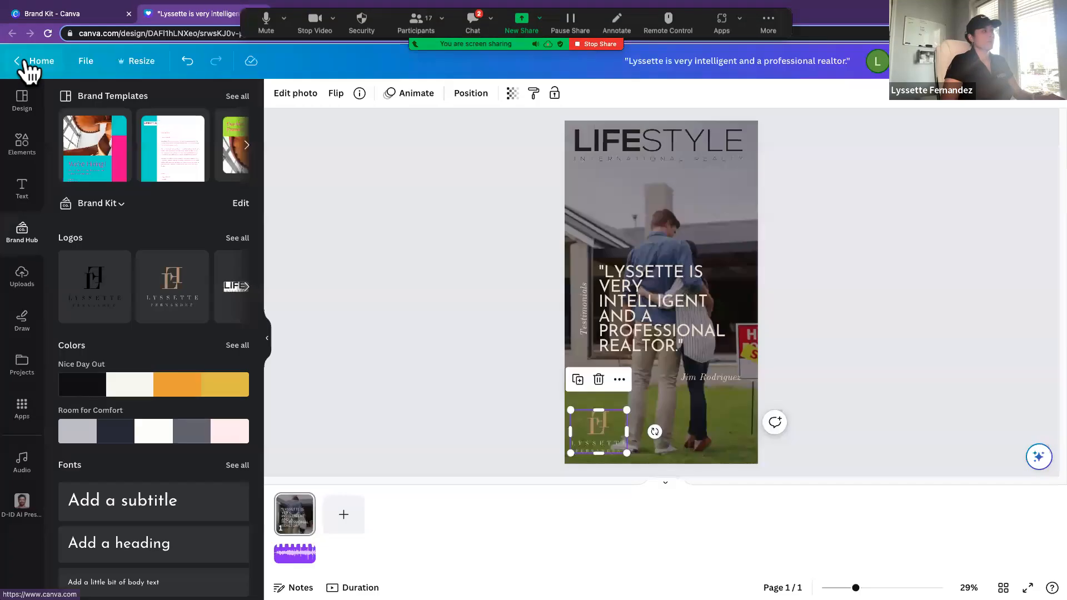
pyautogui.click(473, 267)
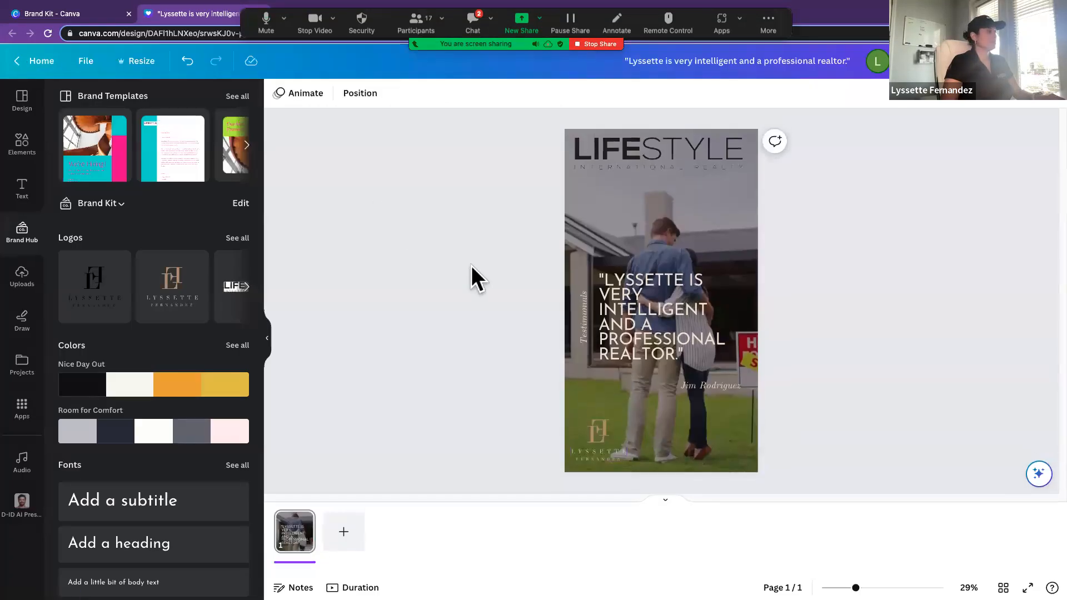
# Step: Apply the Nice Day Out brand palette to the story and shuffle it until the video has a light tint with black text
pyautogui.click(639, 310)
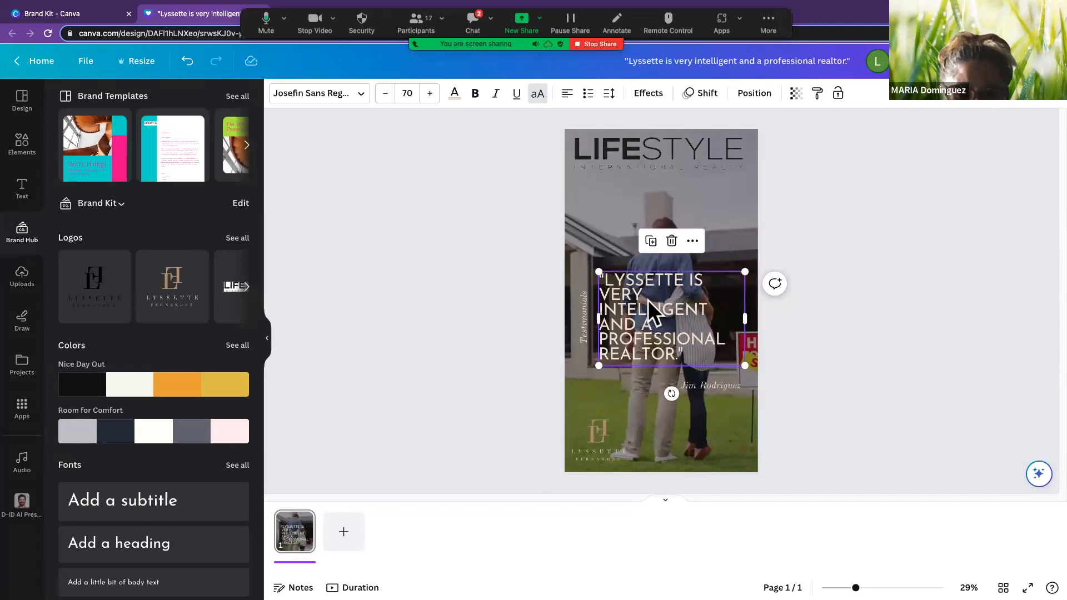
pyautogui.click(127, 392)
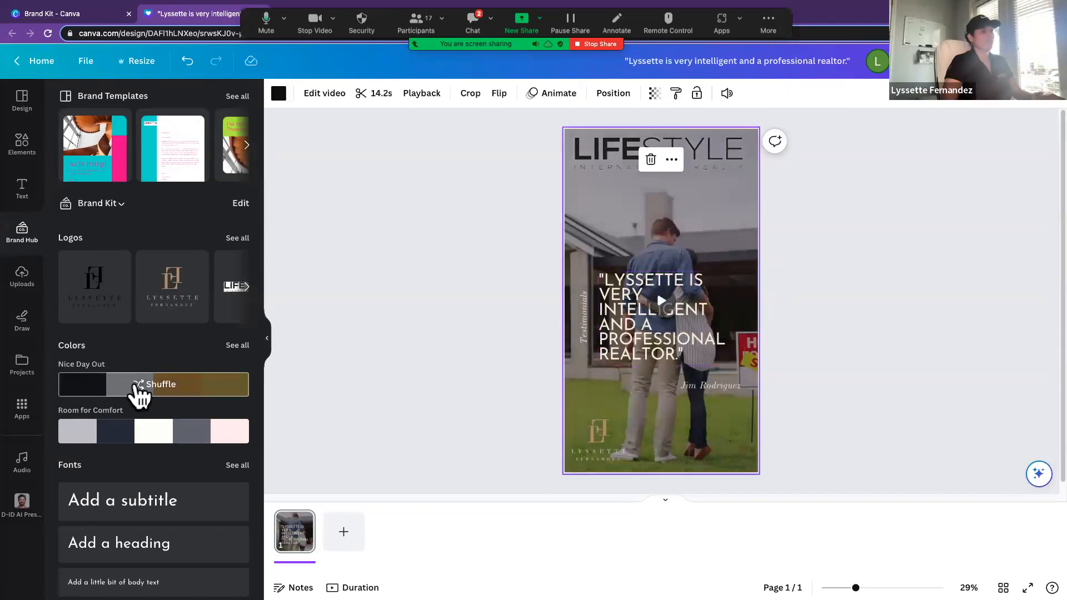
pyautogui.click(139, 389)
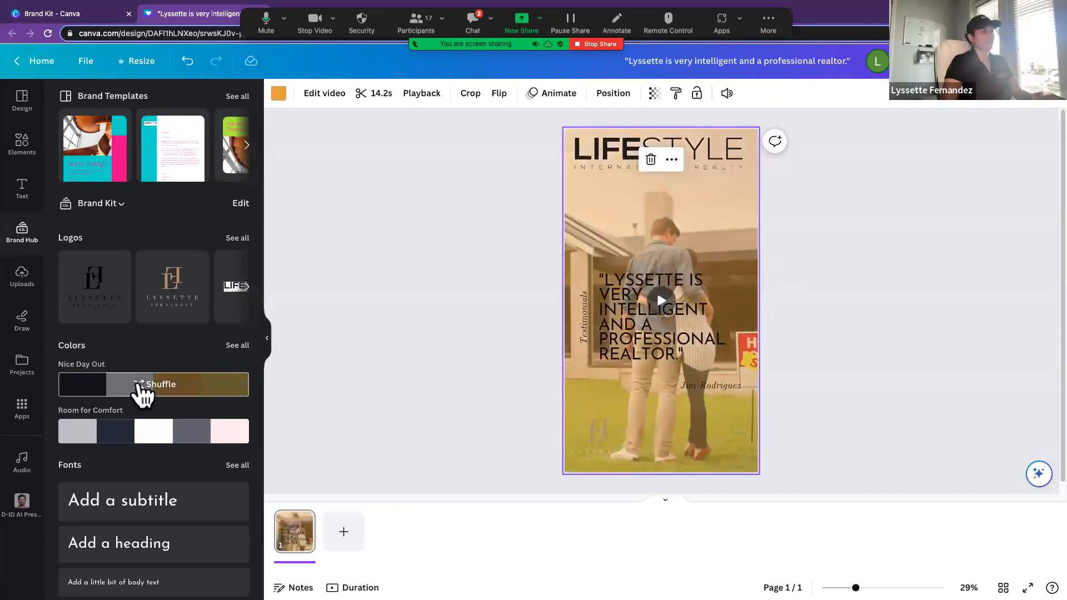
pyautogui.click(139, 389)
pyautogui.click(142, 389)
pyautogui.click(142, 389)
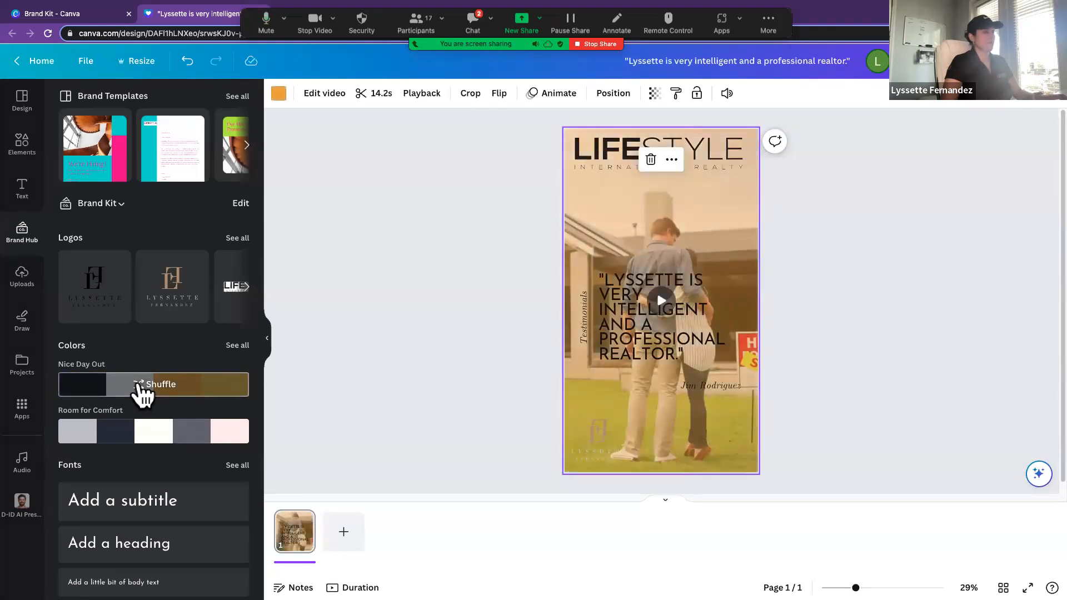
pyautogui.click(142, 389)
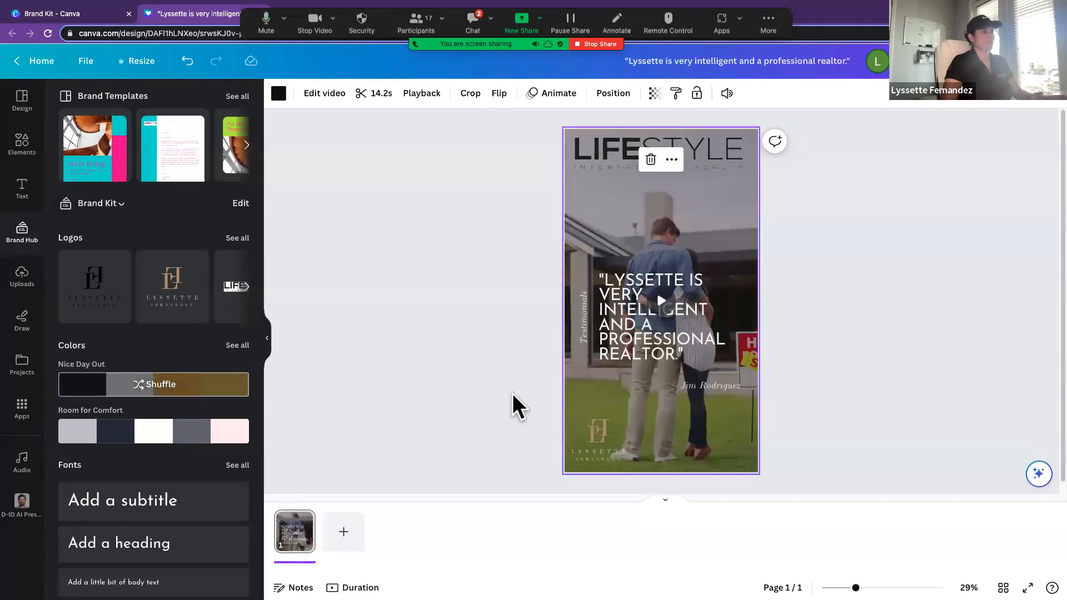
pyautogui.click(602, 340)
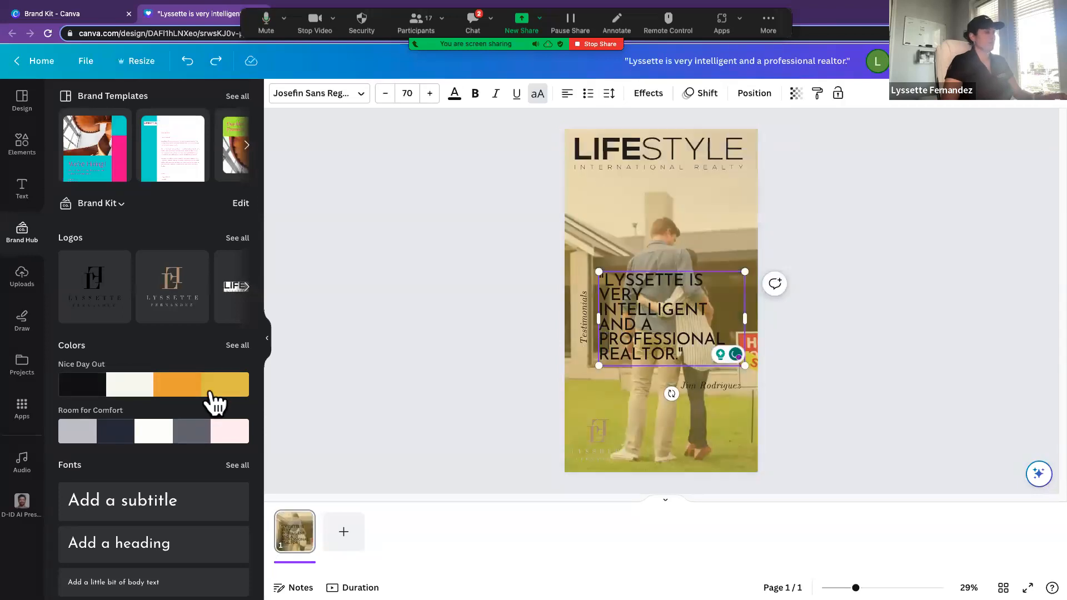
pyautogui.click(161, 384)
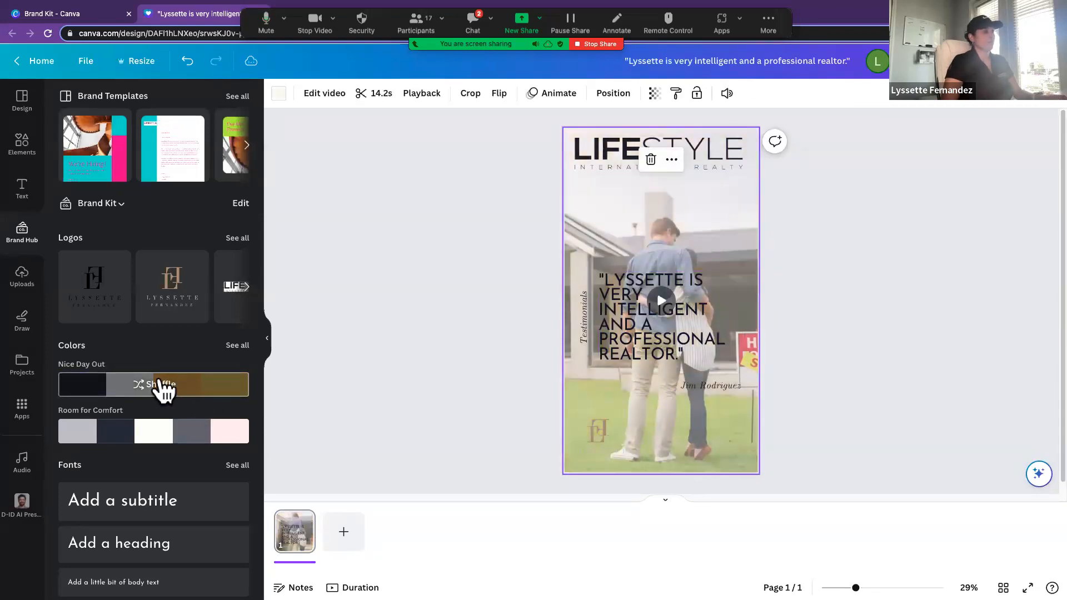
pyautogui.click(391, 364)
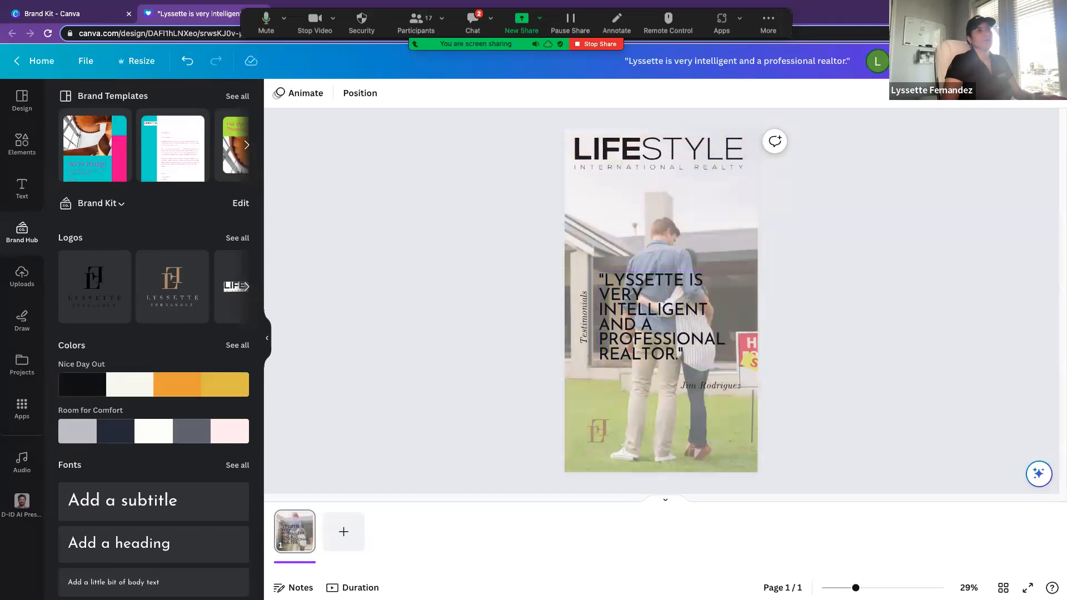
# Step: Download the story as an MP4 video at 1080p (HD) quality
pyautogui.click(1032, 61)
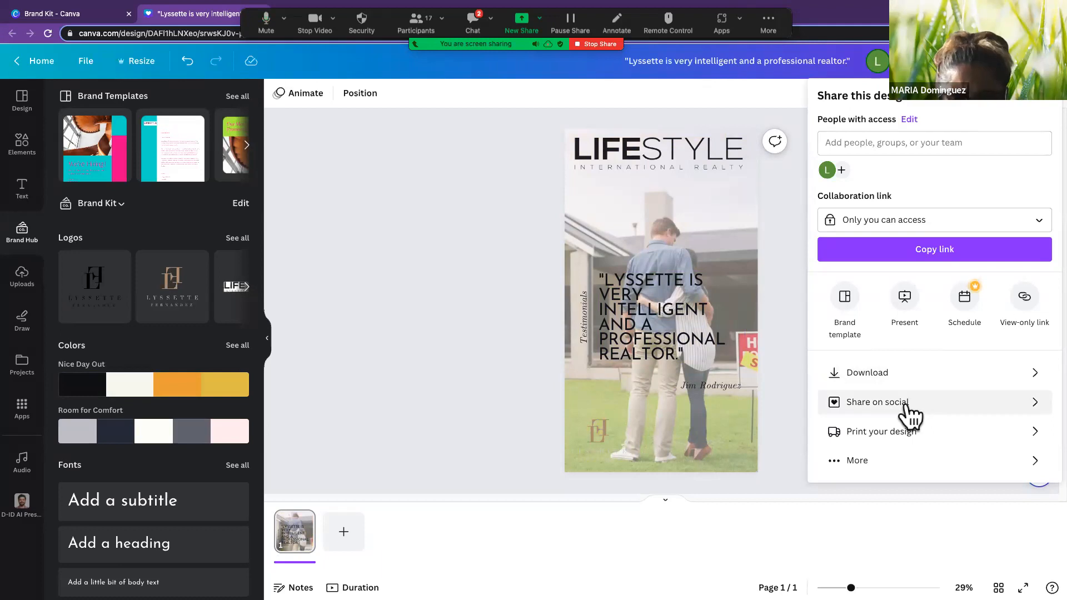
pyautogui.click(869, 374)
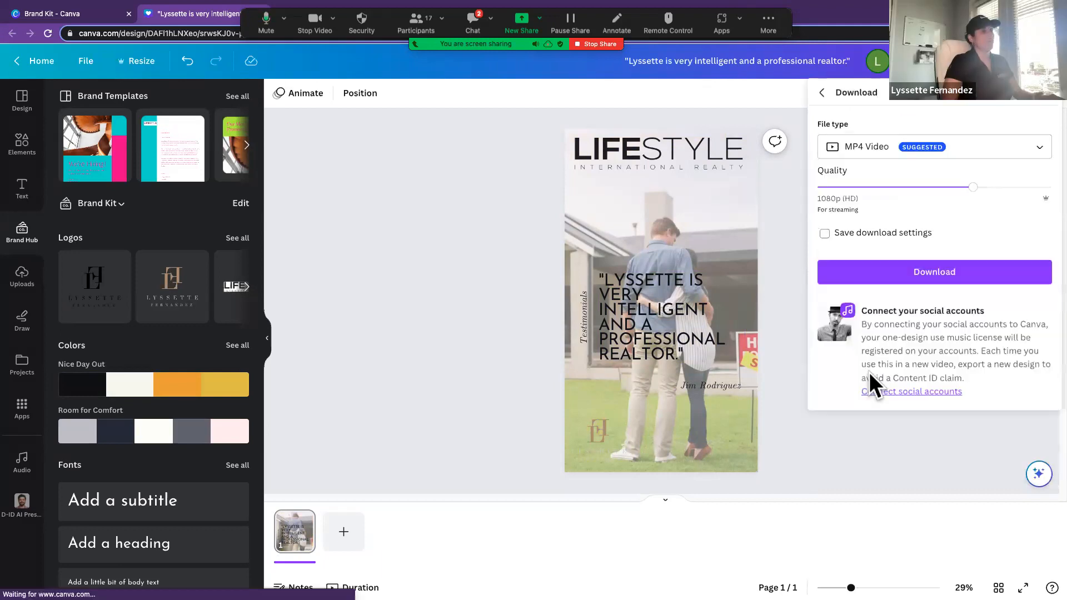
pyautogui.click(918, 281)
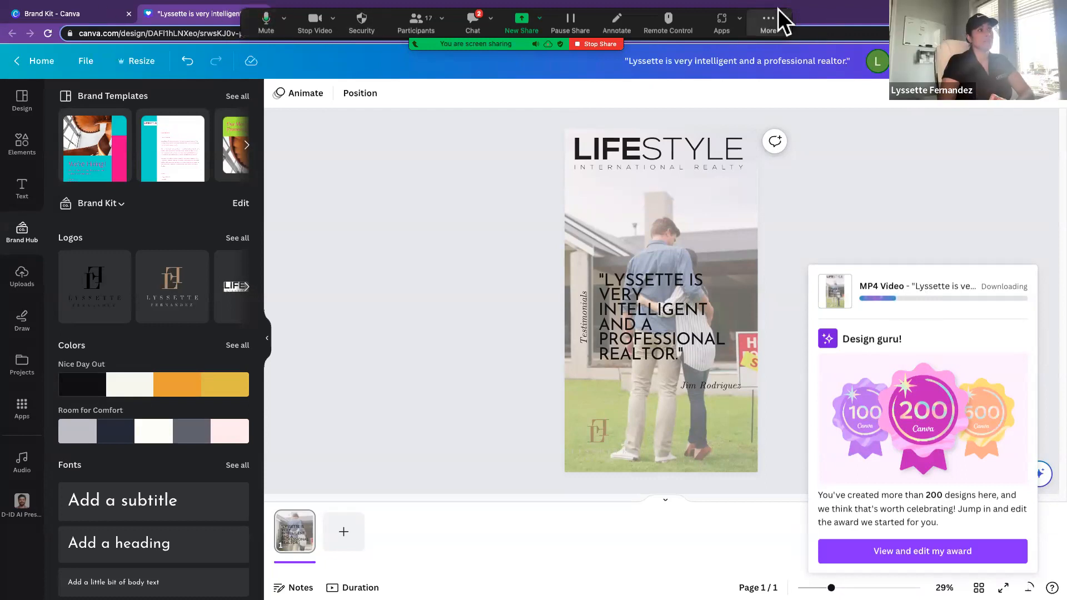
# Step: Switch to Instagram in the browser and start creating a new post
pyautogui.moveTo(783, 12); pyautogui.dragTo(813, 528)
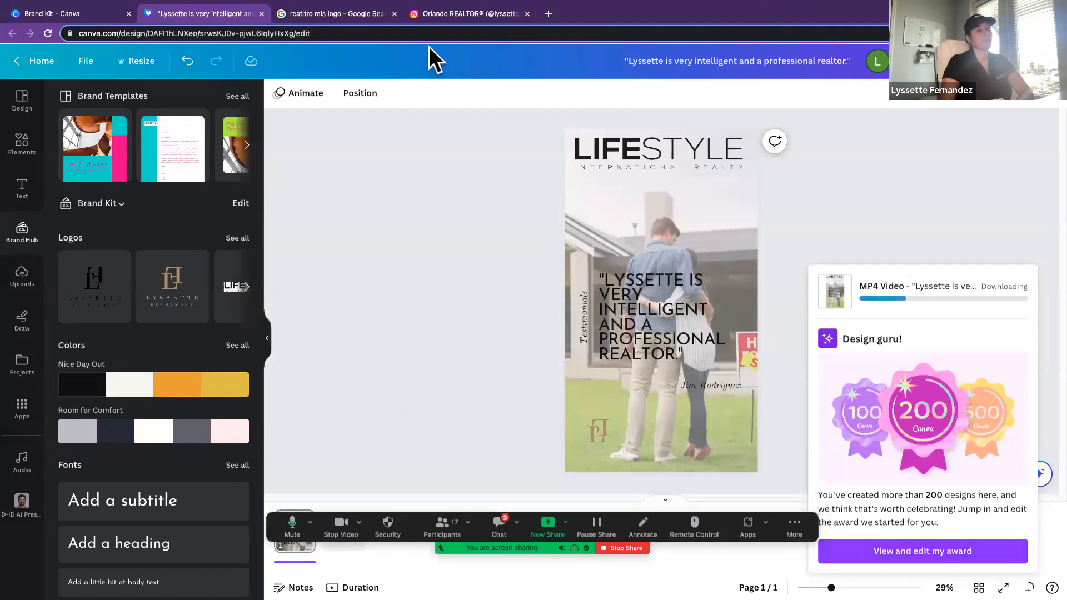
pyautogui.click(464, 12)
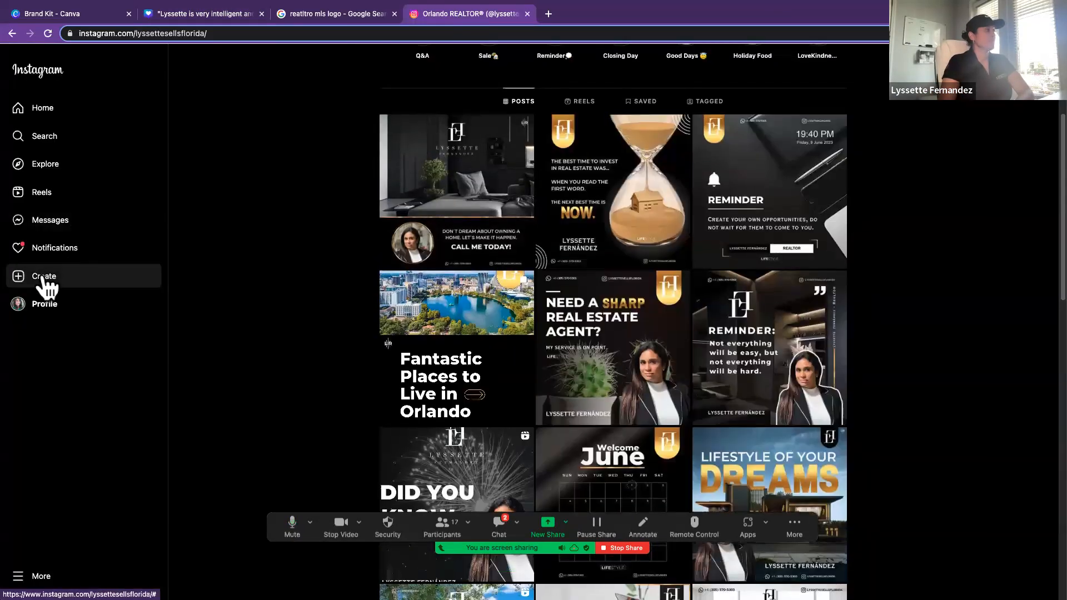
pyautogui.click(46, 274)
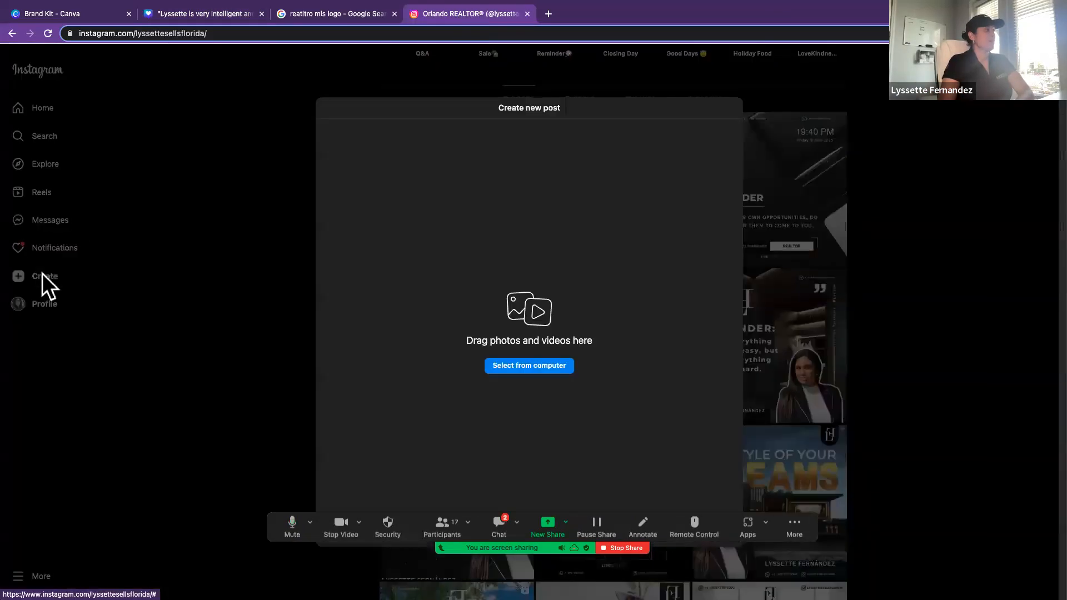
pyautogui.click(545, 377)
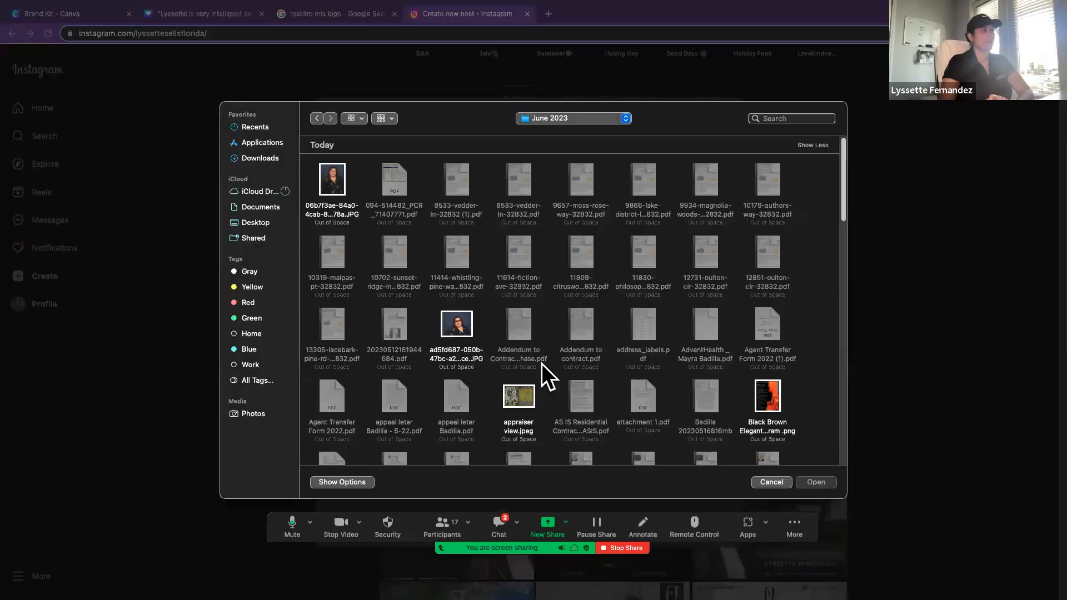
pyautogui.click(261, 161)
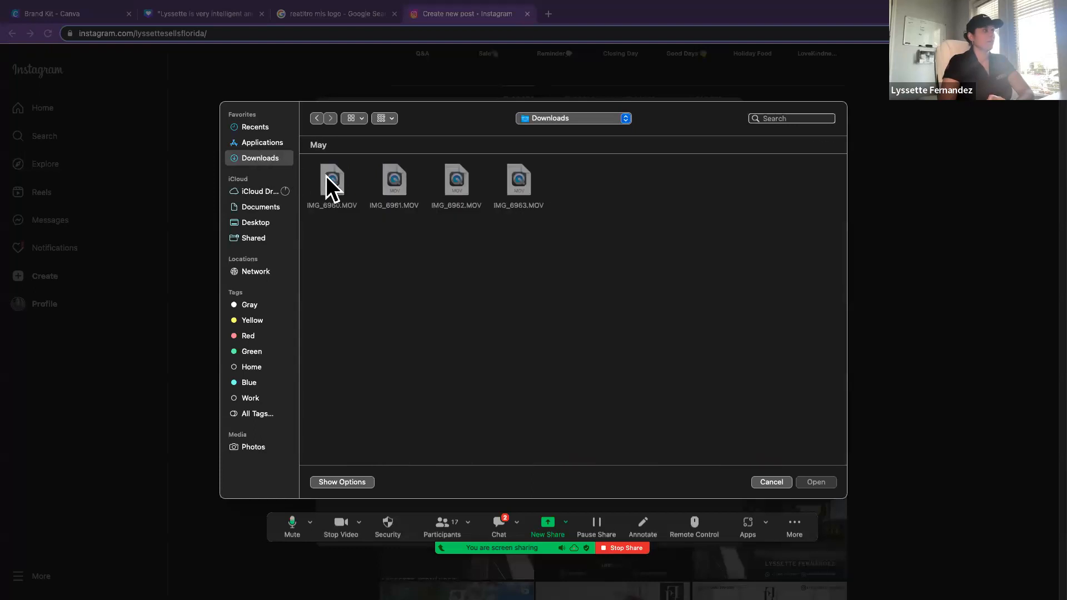
pyautogui.click(268, 223)
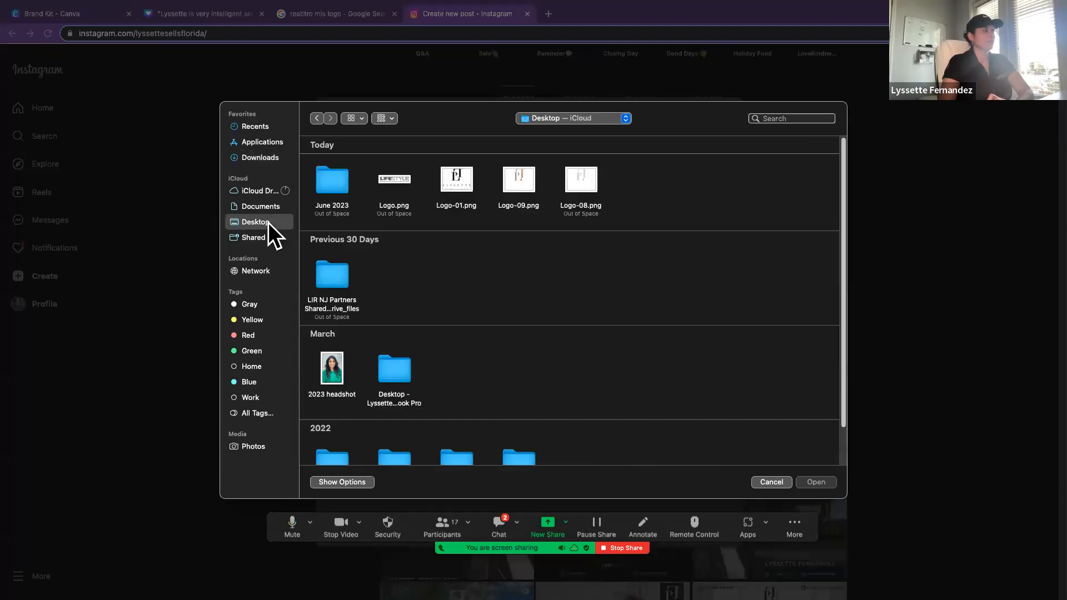
pyautogui.click(265, 159)
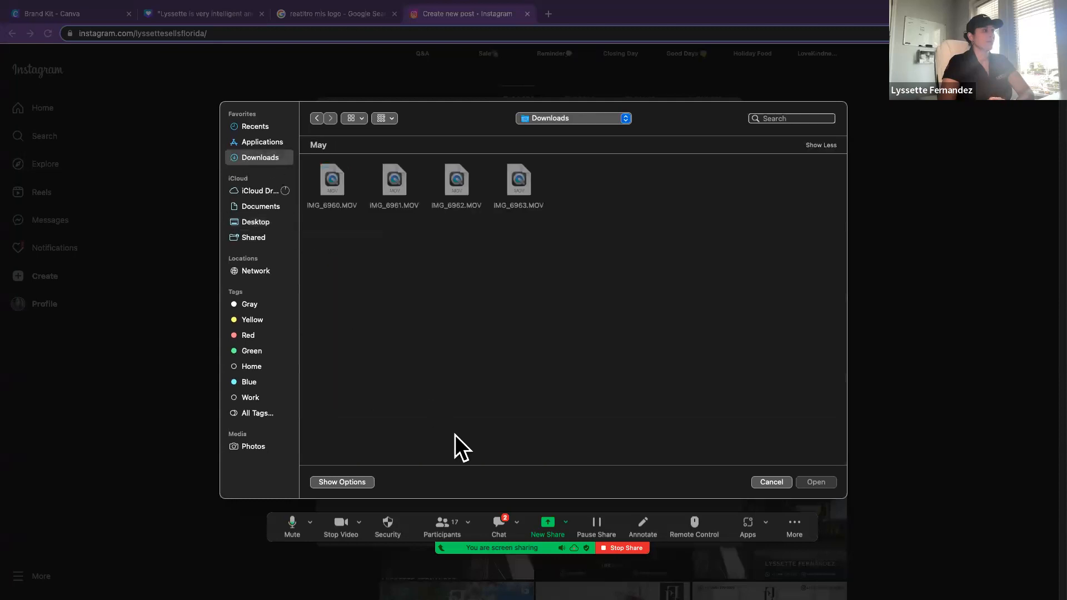
pyautogui.click(767, 484)
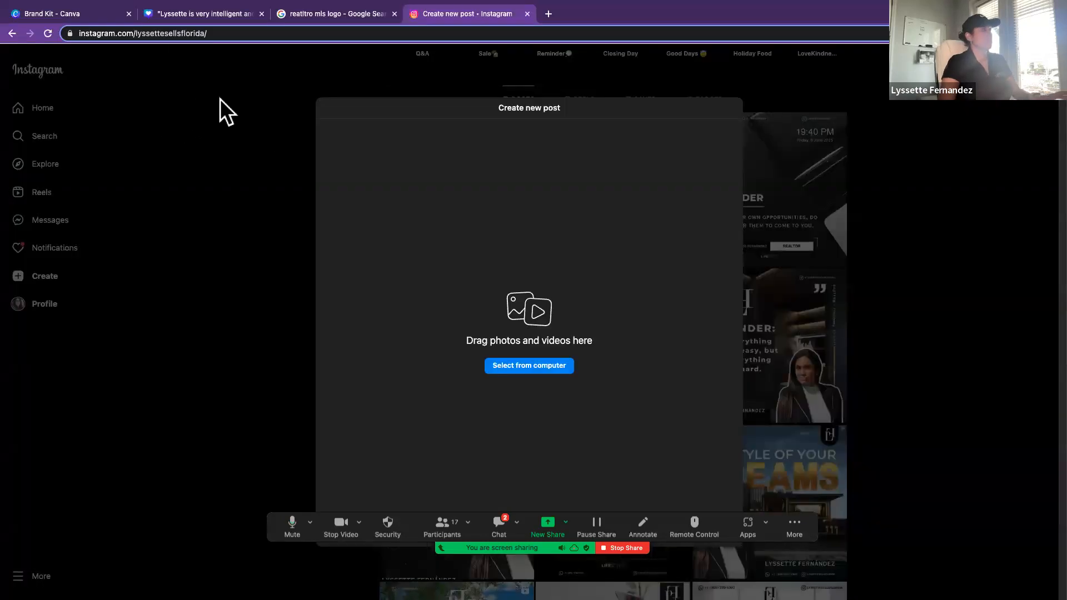
pyautogui.click(188, 43)
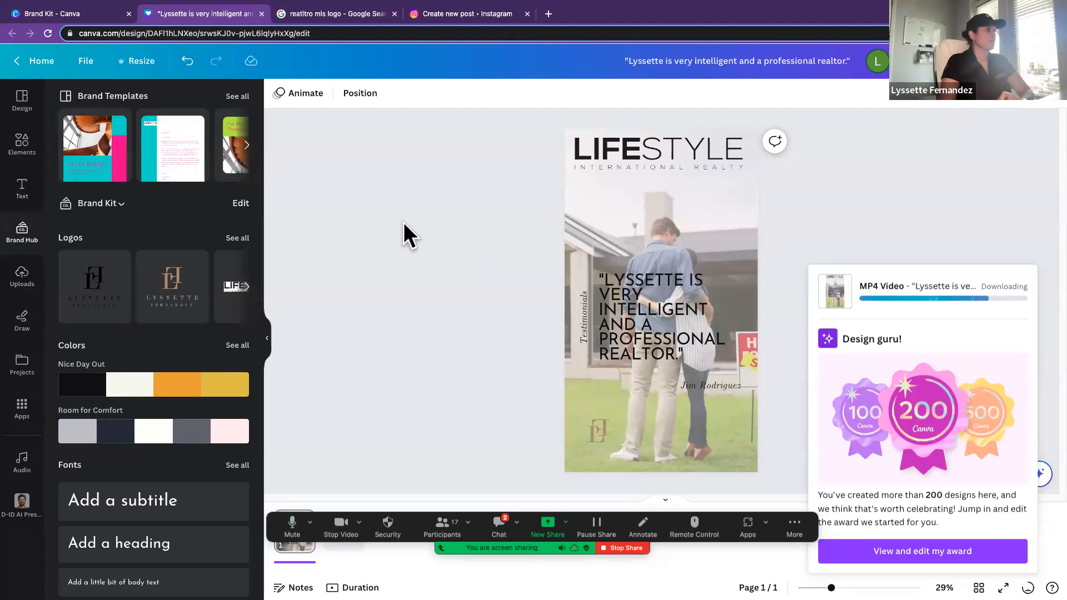
pyautogui.click(25, 278)
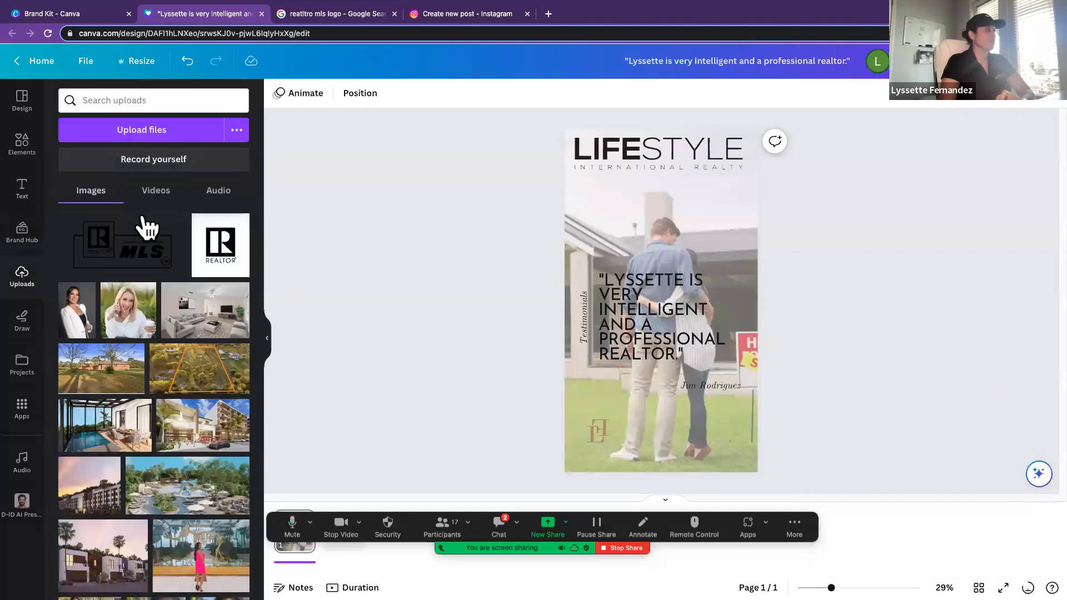
pyautogui.click(136, 123)
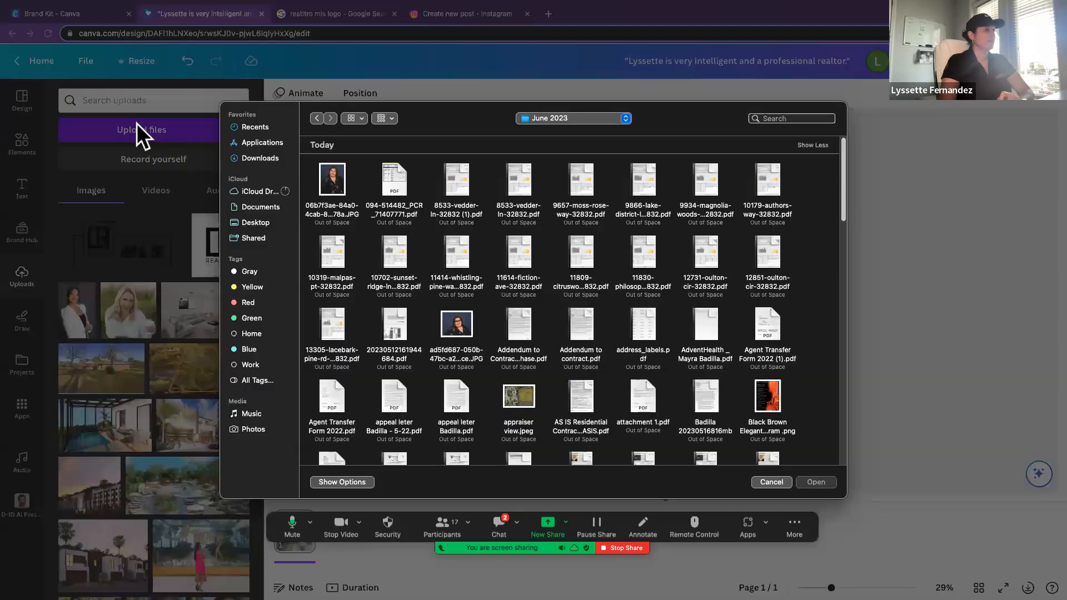
pyautogui.scroll(-15, 487, 318)
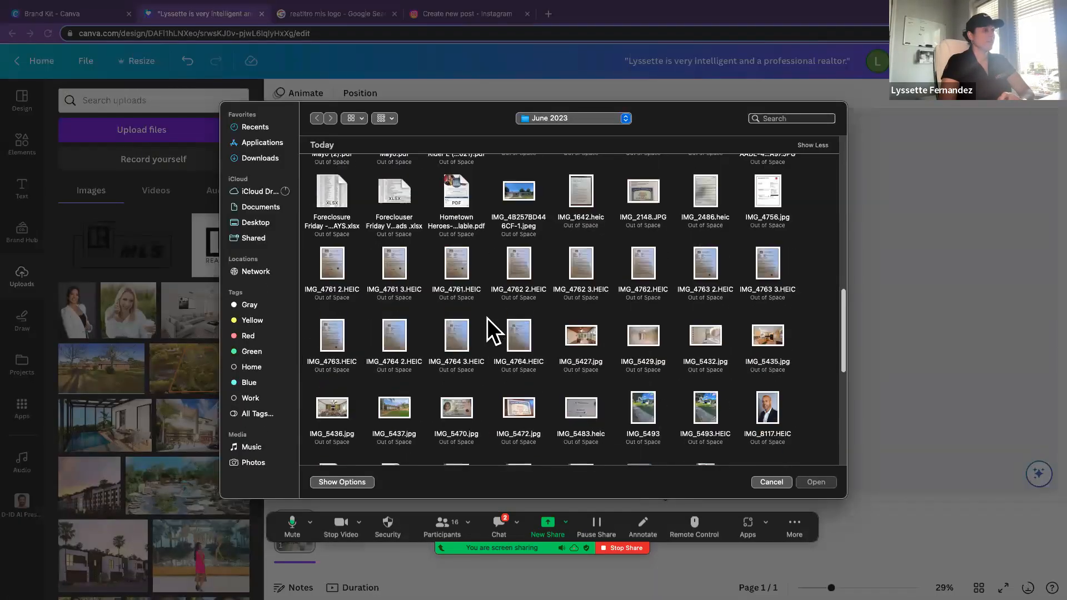
pyautogui.scroll(-5, 487, 318)
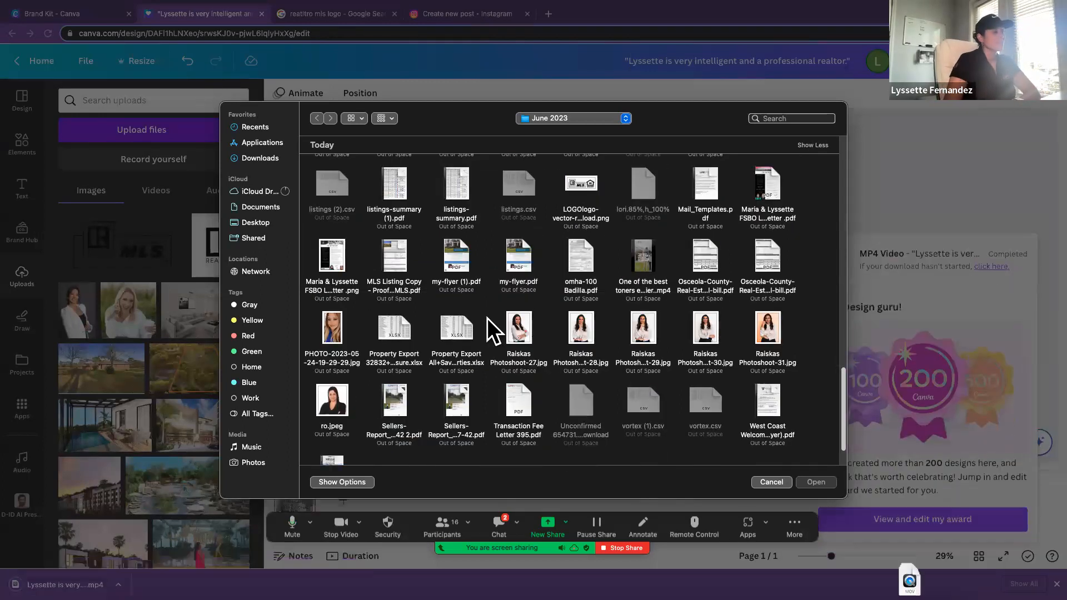
pyautogui.scroll(-2, 487, 318)
pyautogui.scroll(8, 487, 318)
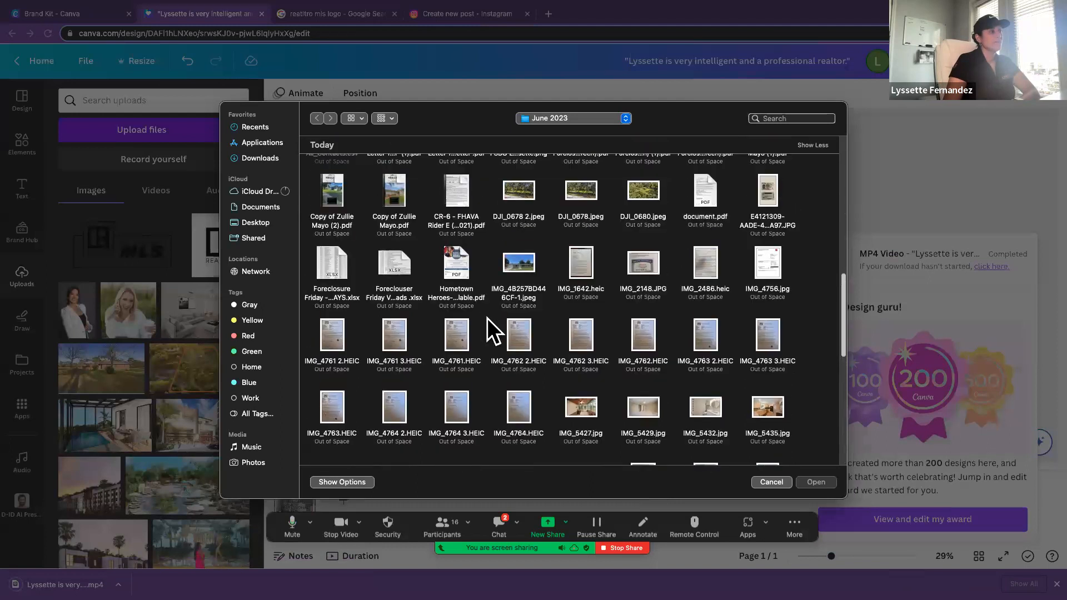
pyautogui.scroll(6, 487, 318)
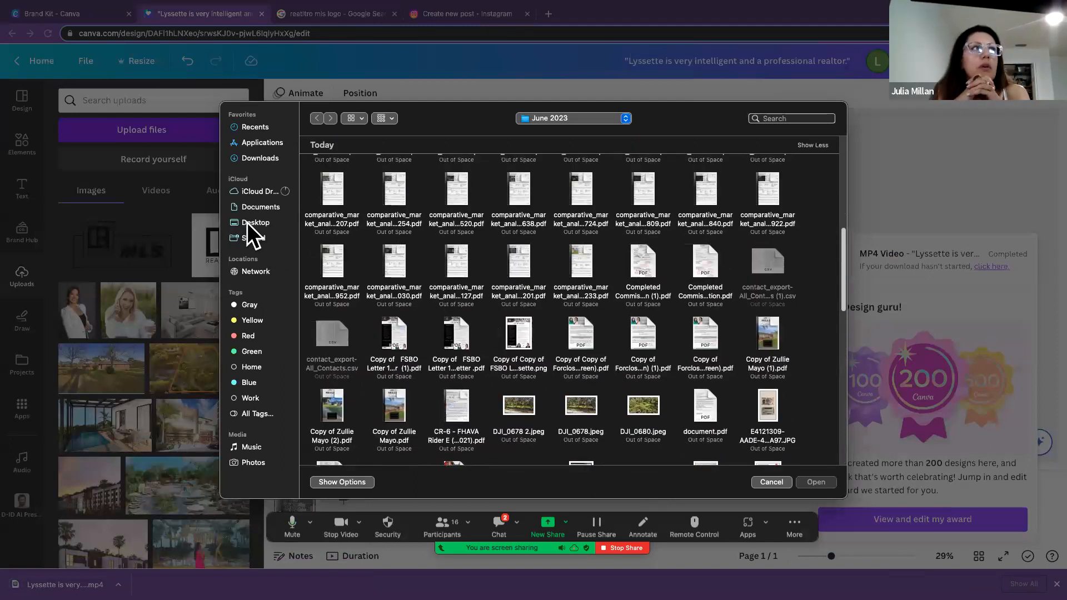
pyautogui.scroll(-3, 602, 415)
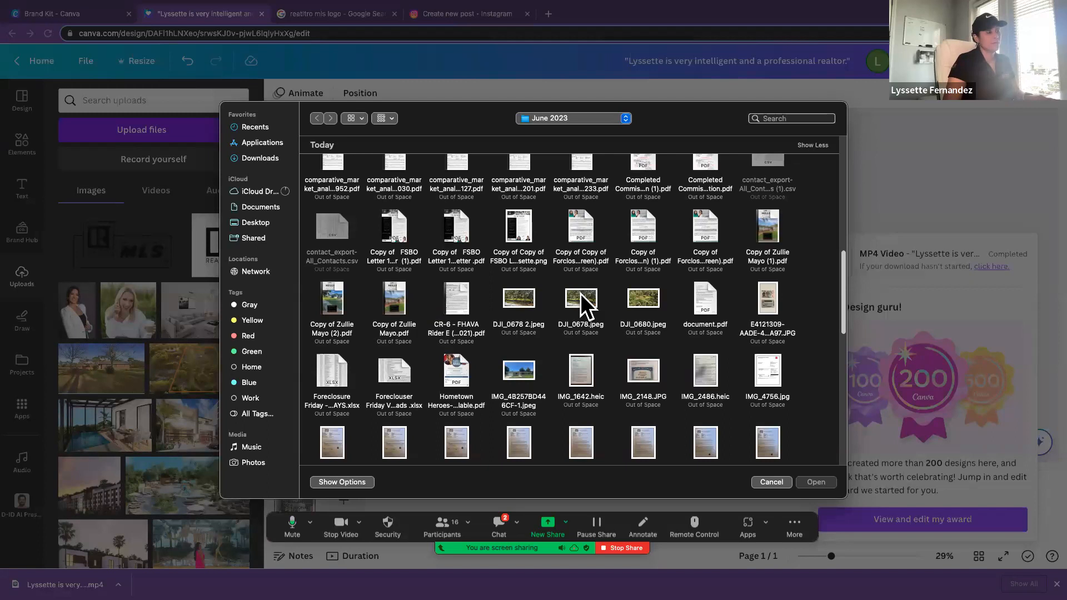
pyautogui.scroll(-10, 628, 353)
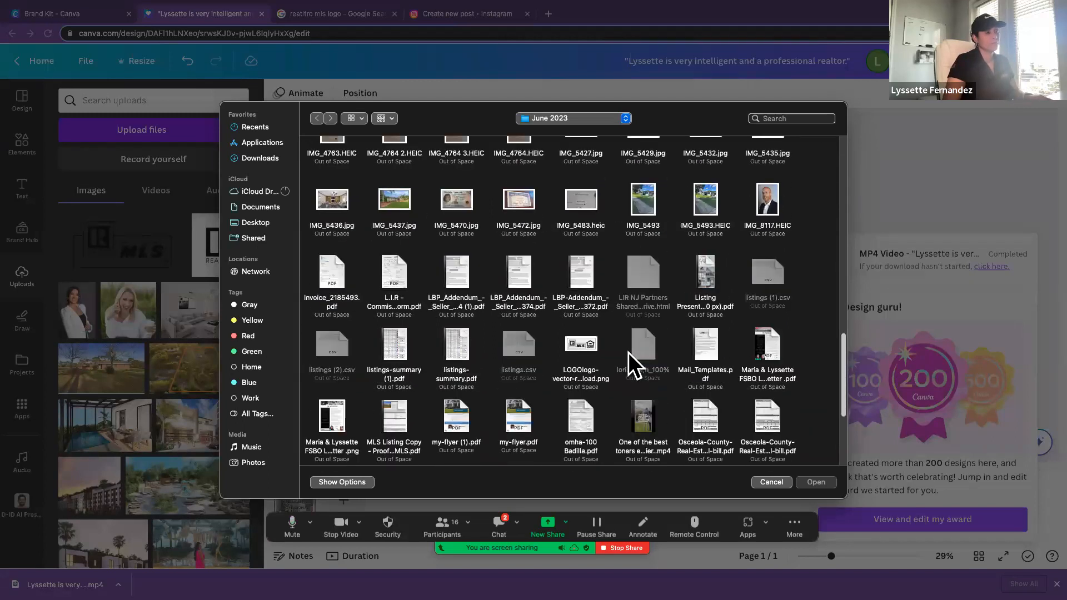
pyautogui.click(771, 482)
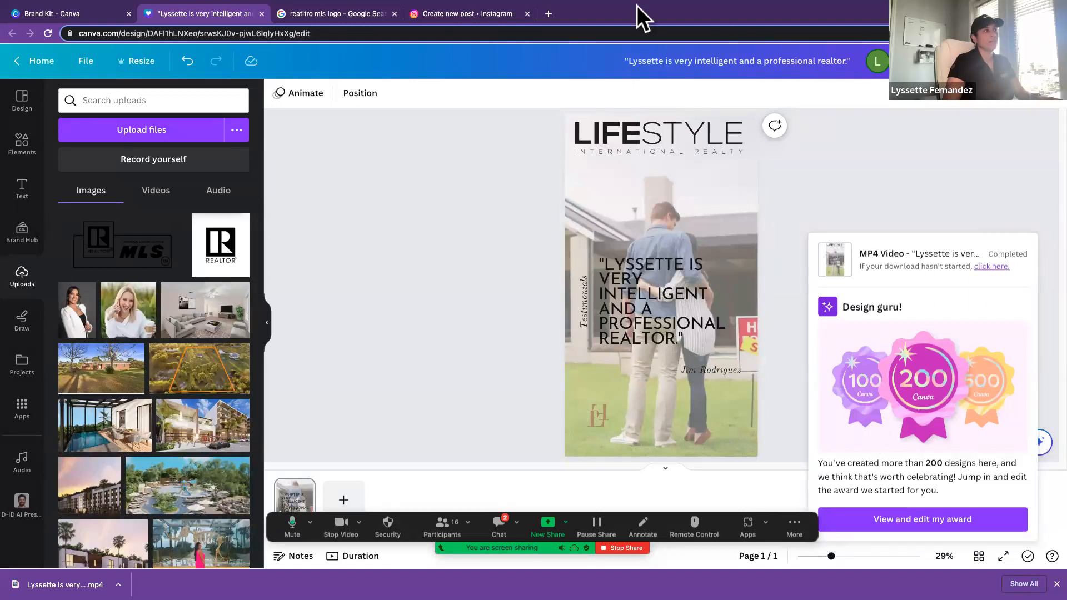
pyautogui.click(464, 14)
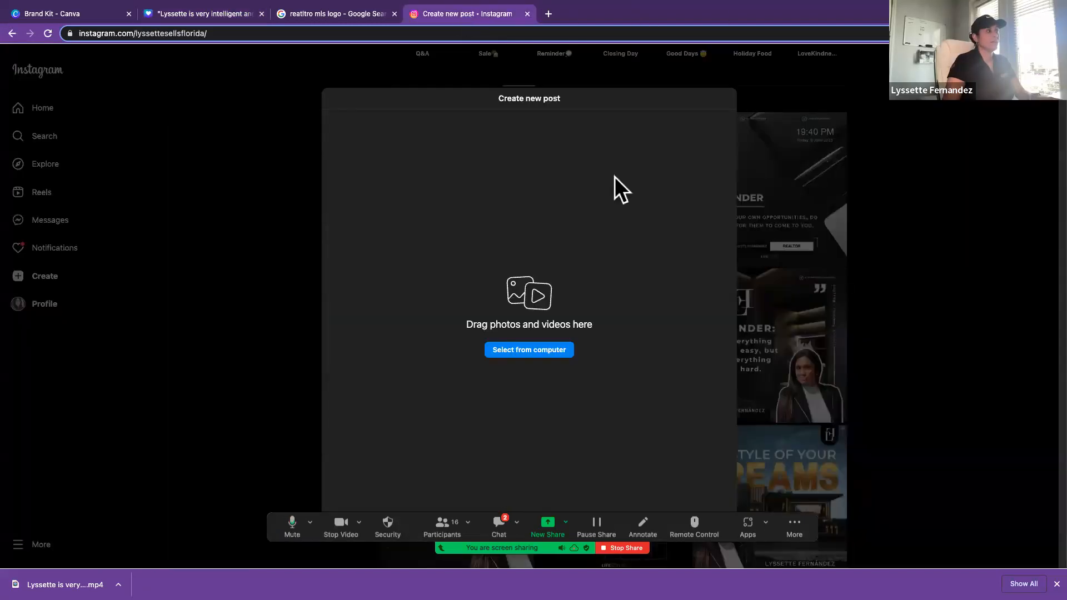
# Step: Add the exported testimonial video from the Downloads folder to the new Instagram post
pyautogui.click(567, 351)
pyautogui.click(260, 160)
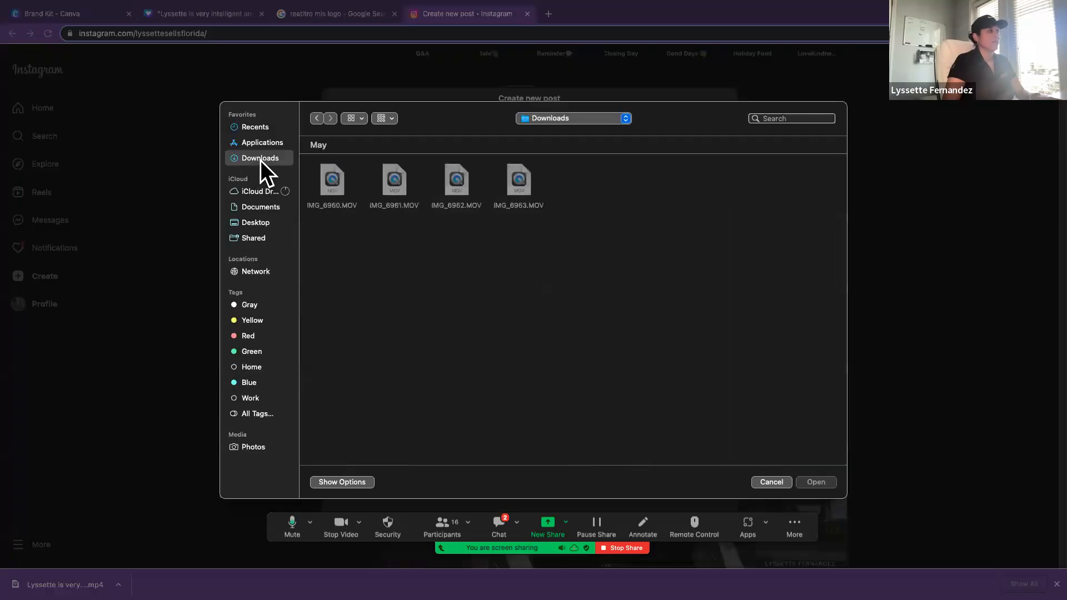
pyautogui.doubleClick(331, 179)
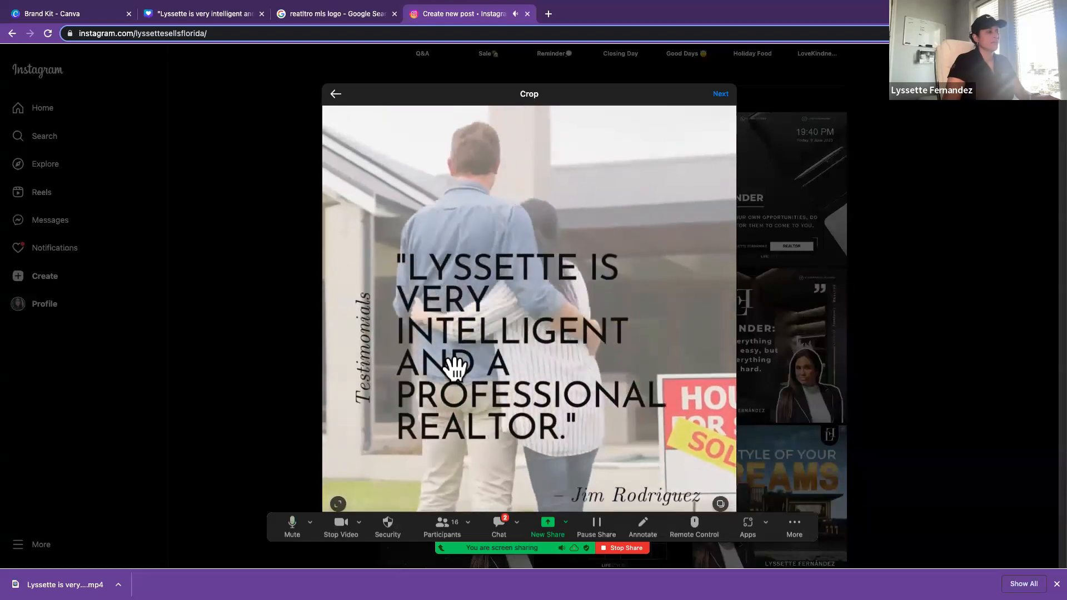
# Step: Set the post video's crop ratio to 9:16 so the whole story fits in the frame
pyautogui.hotkey('ctrl', '-')
pyautogui.hotkey('ctrl', '-')
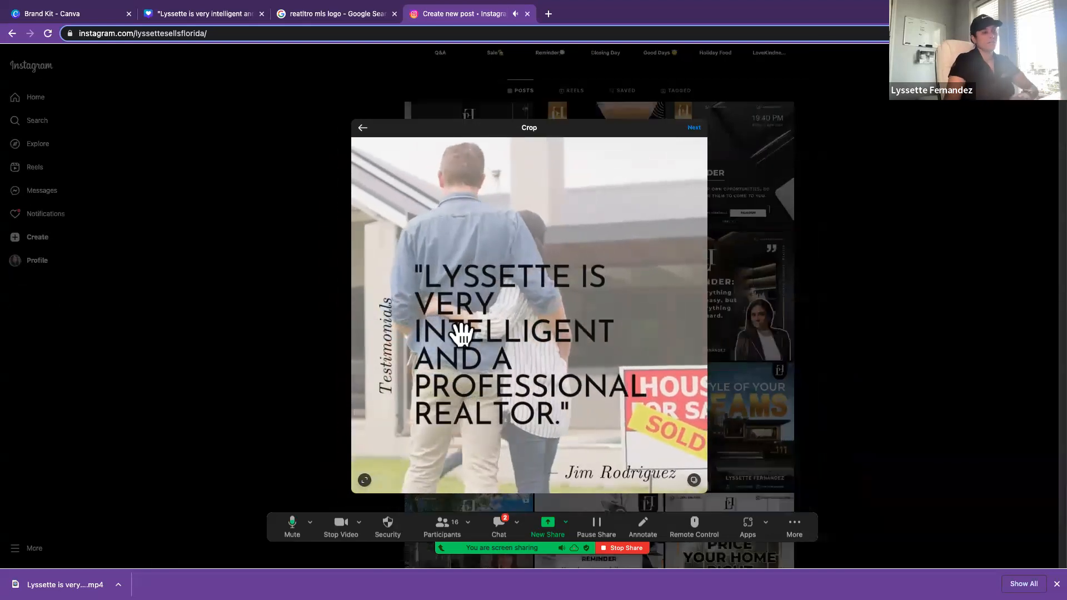
pyautogui.click(365, 482)
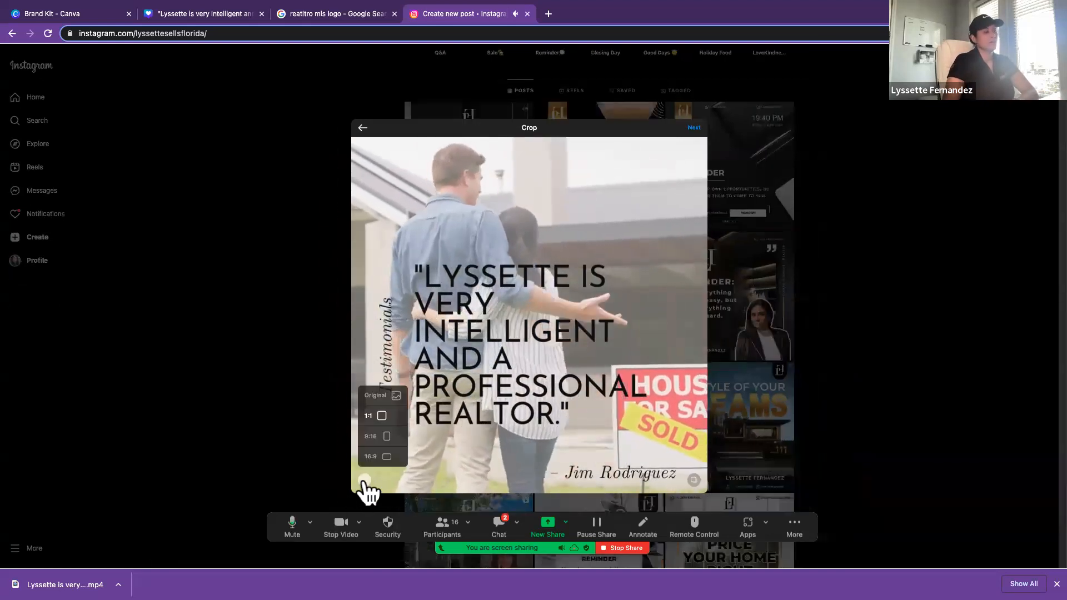
pyautogui.click(385, 439)
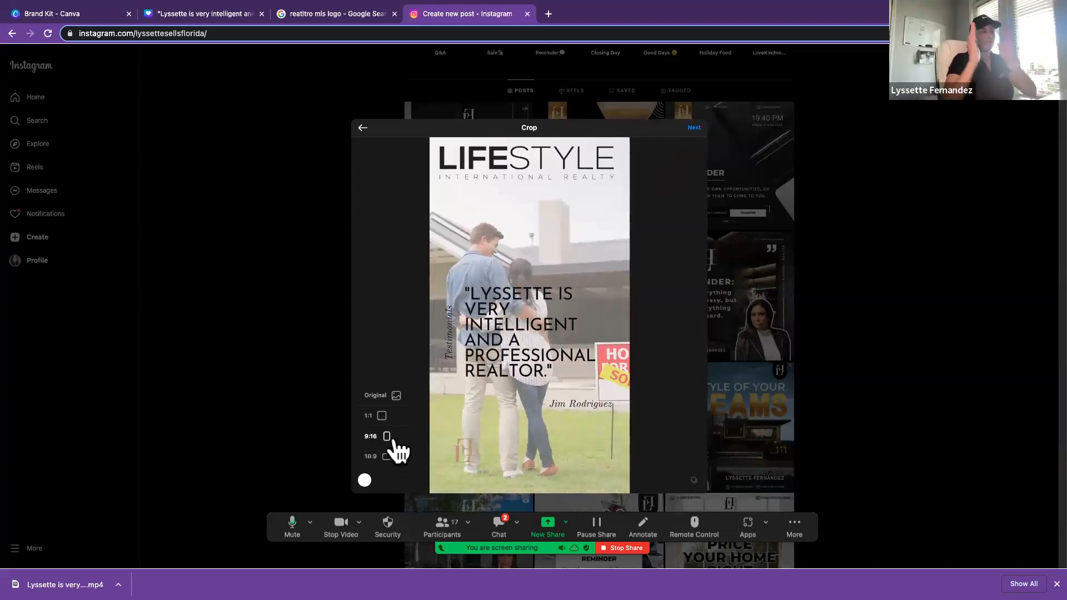
# Step: Choose a cover frame showing the client quote over the couple and proceed to the new reel's caption details
pyautogui.click(694, 128)
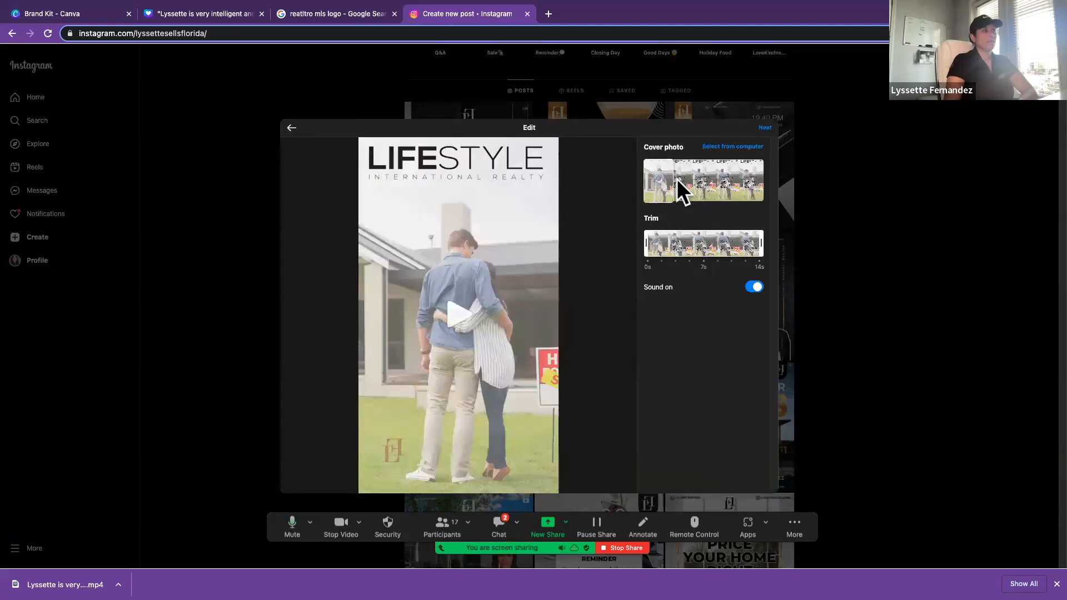
pyautogui.moveTo(675, 178); pyautogui.dragTo(713, 190)
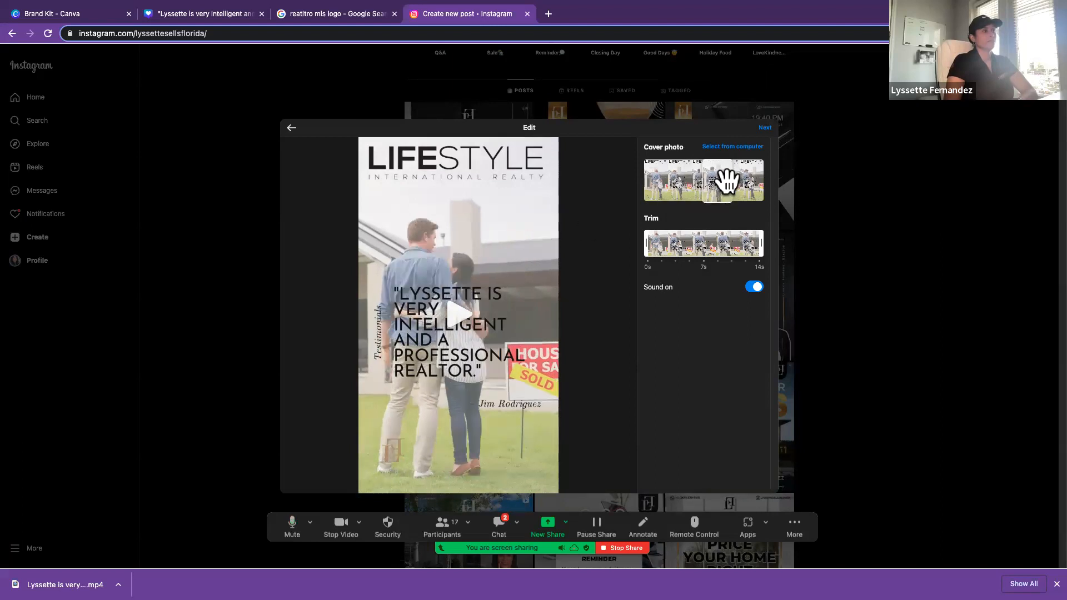
pyautogui.click(765, 129)
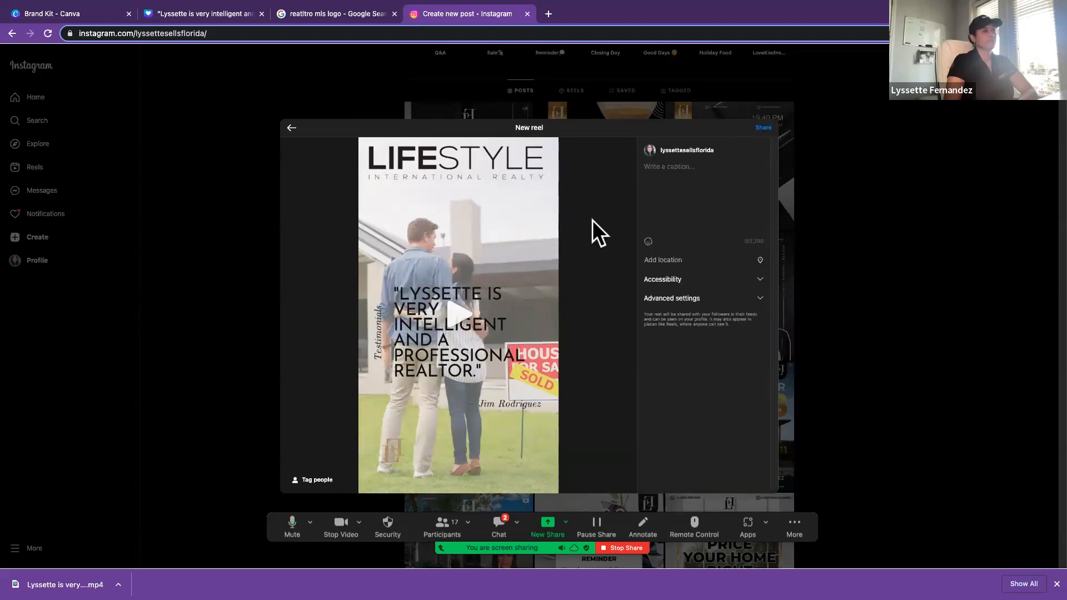
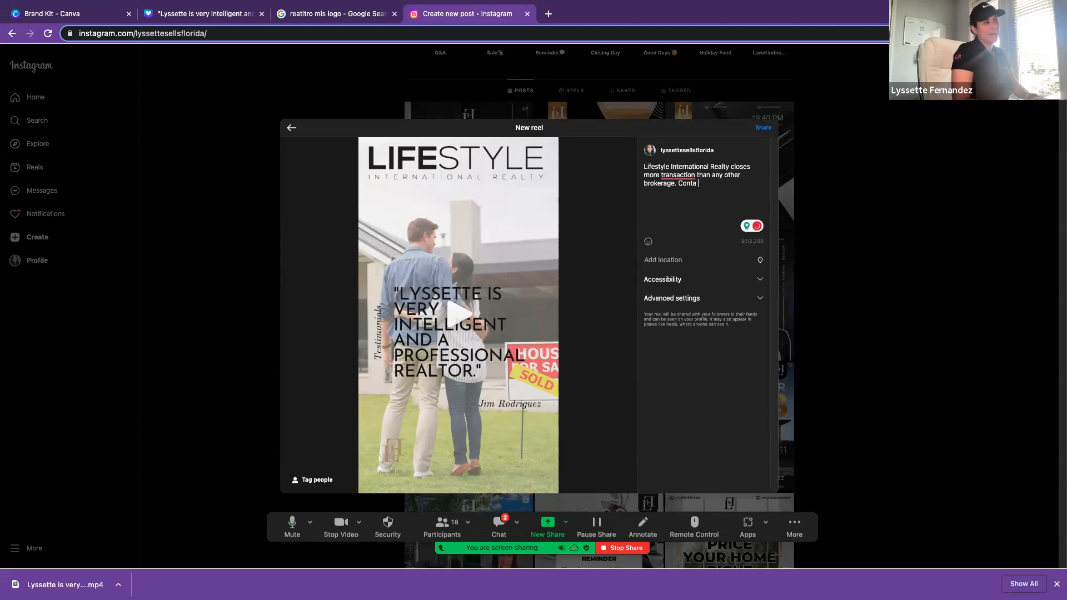
# Step: Correct "transaction" to "transactions" in the reel caption and finish its closing words as "Contact me"
pyautogui.click(694, 174)
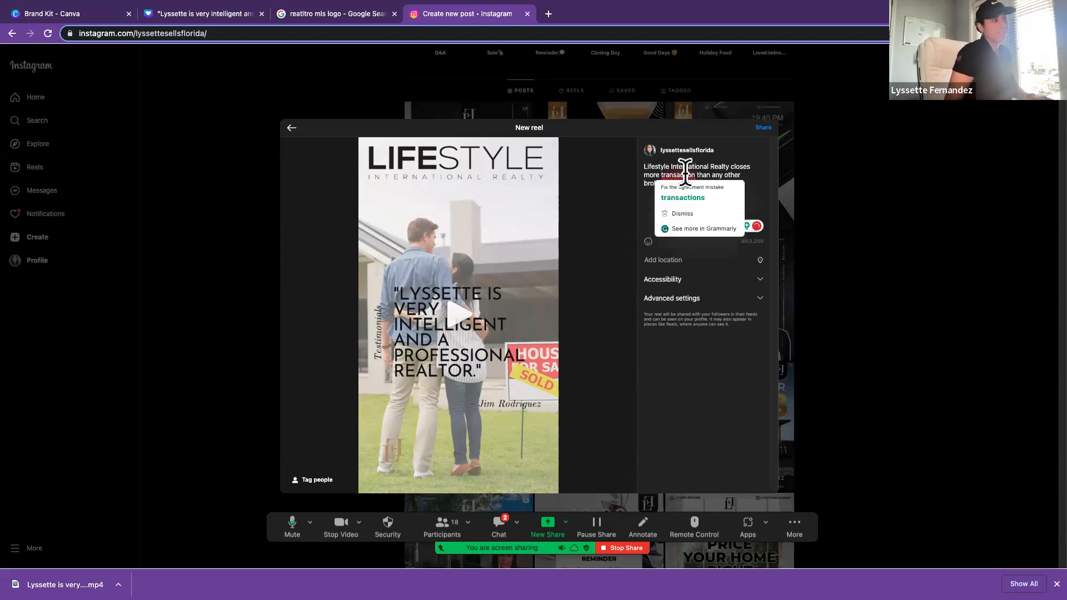
pyautogui.click(691, 202)
pyautogui.write('nta t')
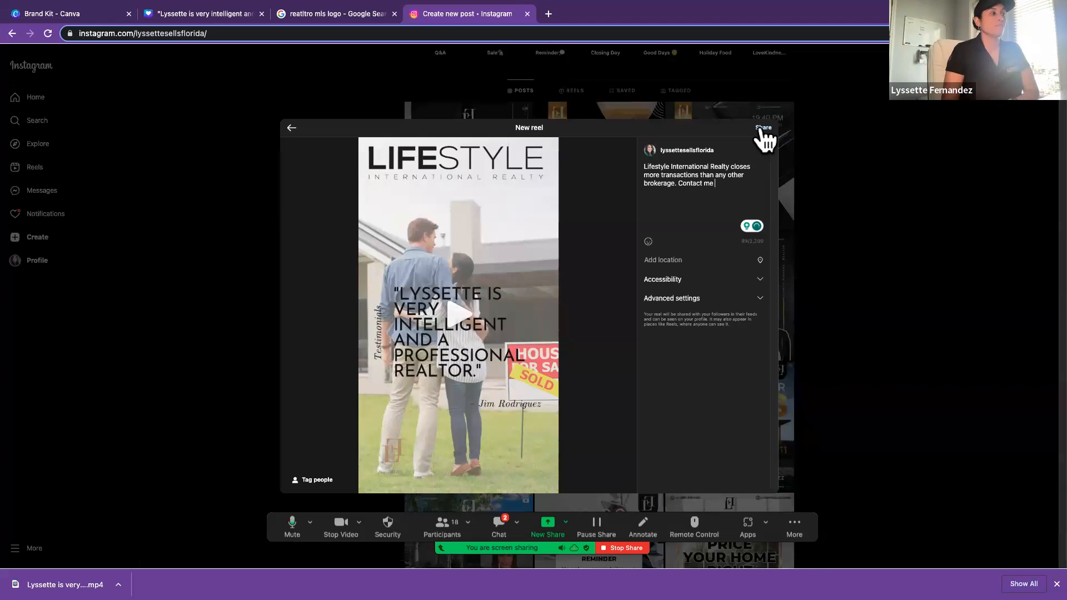
# Step: Set the reel's location to Orlando, Florida and share the reel
pyautogui.click(697, 260)
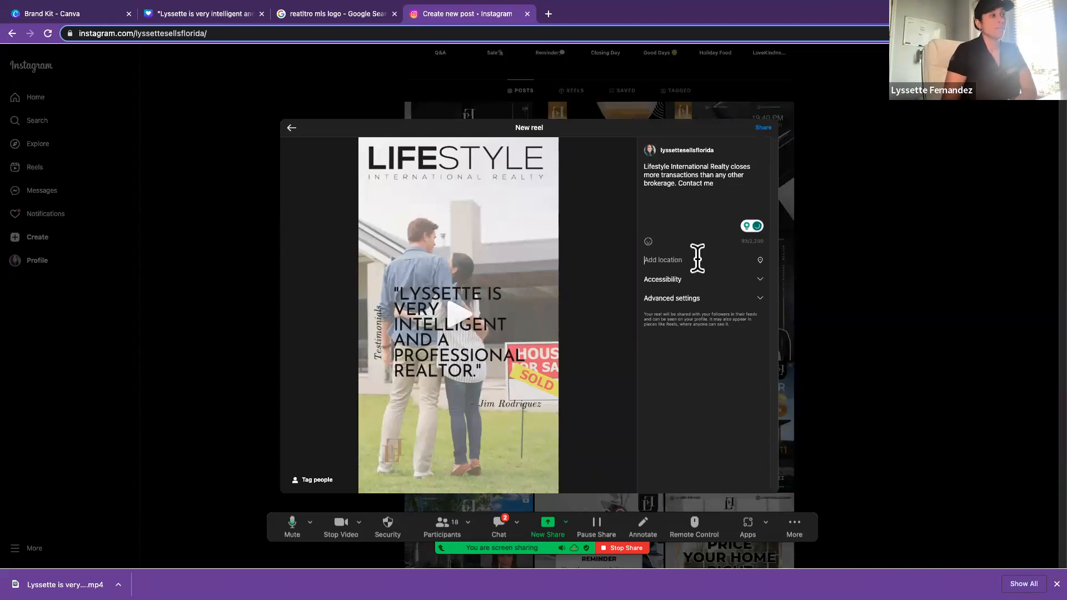
pyautogui.write('orlan')
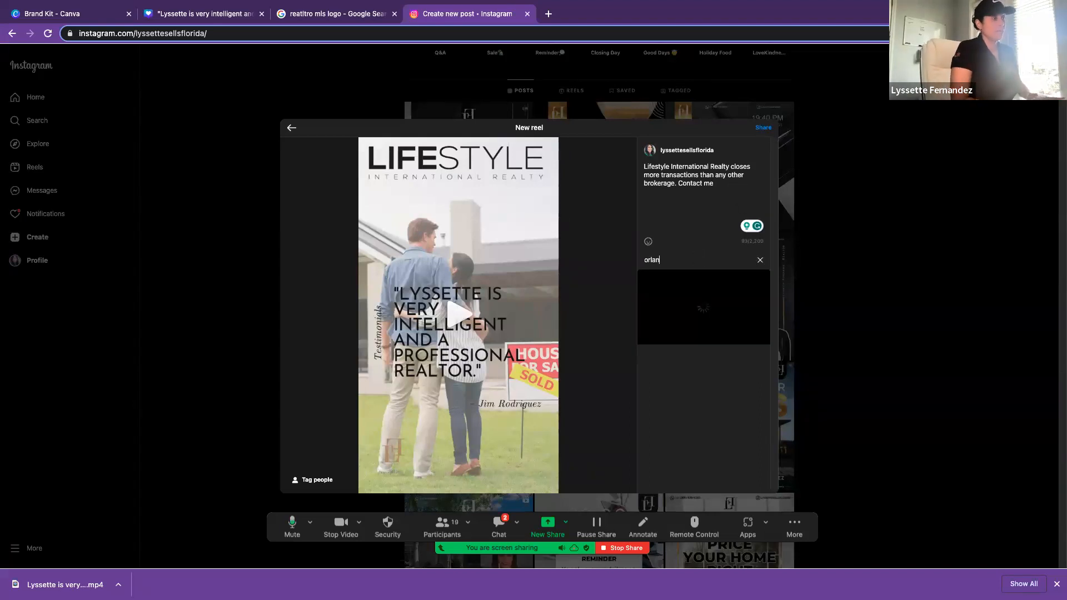
pyautogui.write('d')
pyautogui.click(696, 283)
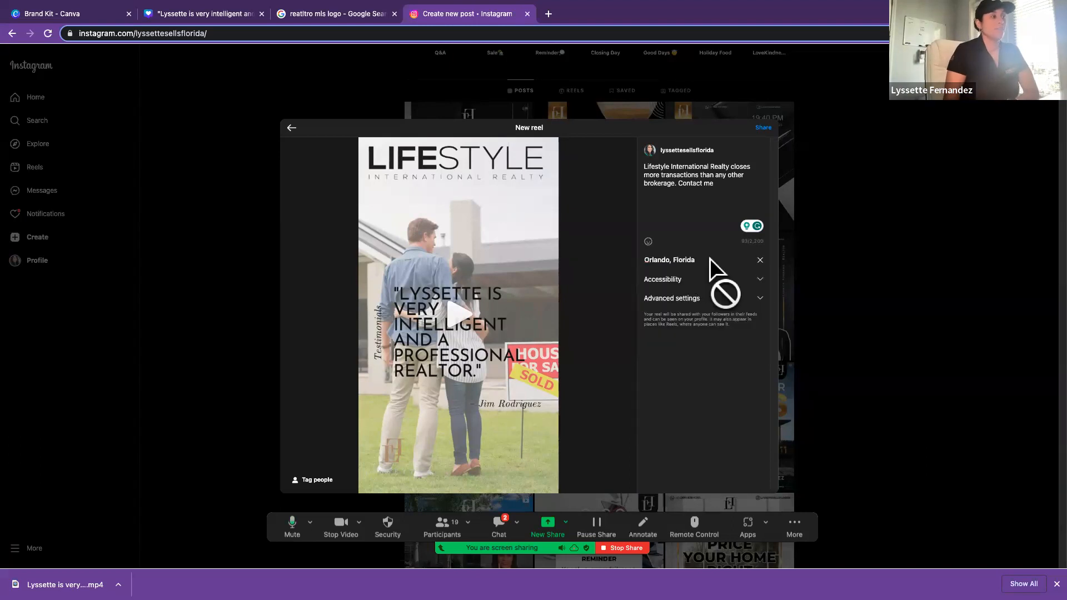
pyautogui.click(763, 128)
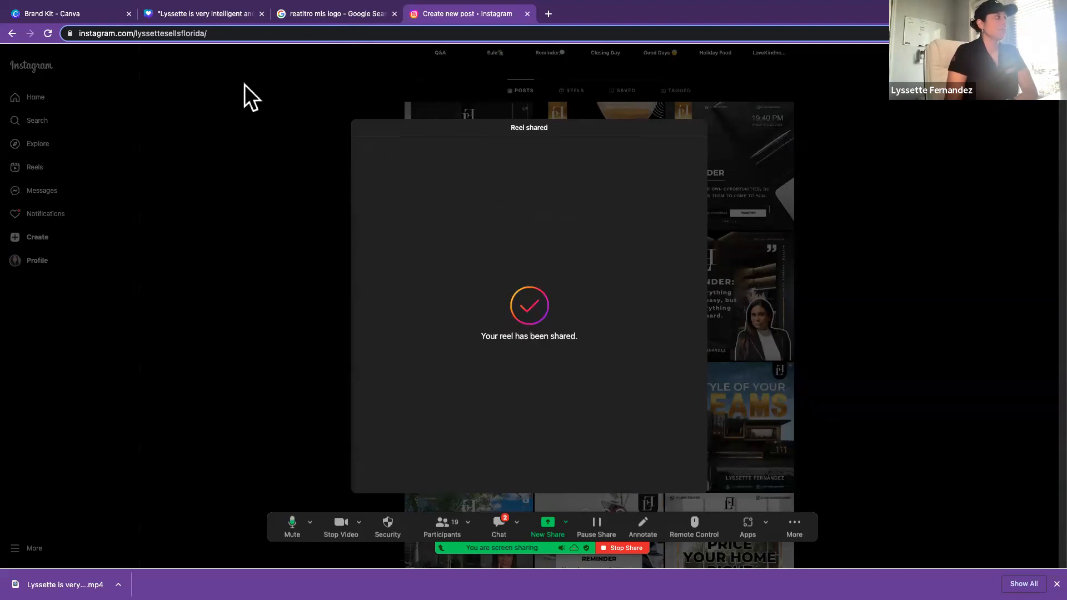
# Step: Close the sharing confirmation, open the newly posted testimonial reel from the profile grid and pause its playback
pyautogui.click(257, 96)
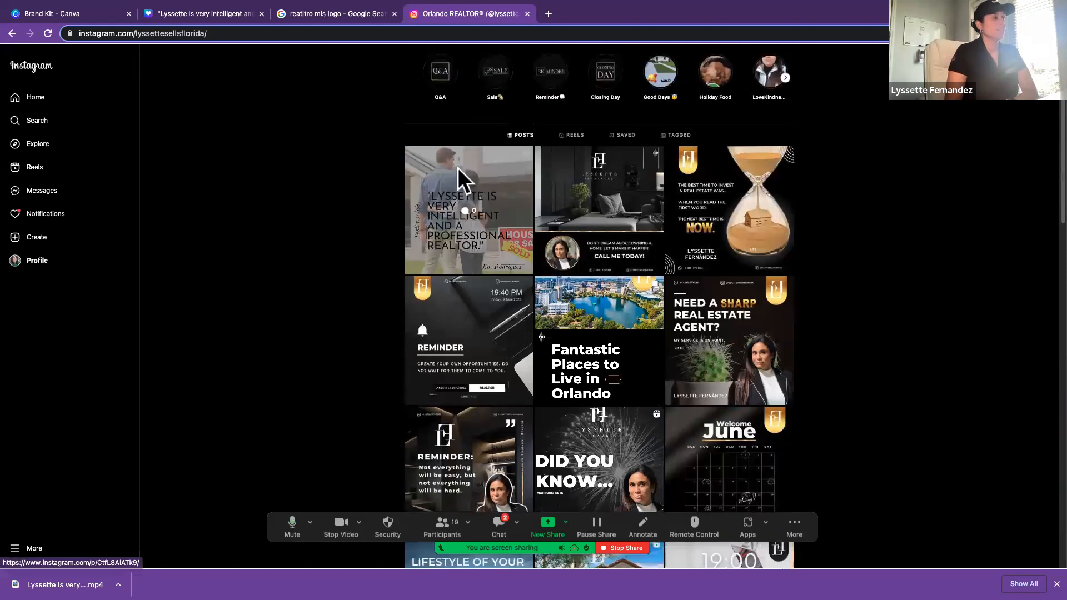
pyautogui.scroll(1, 903, 349)
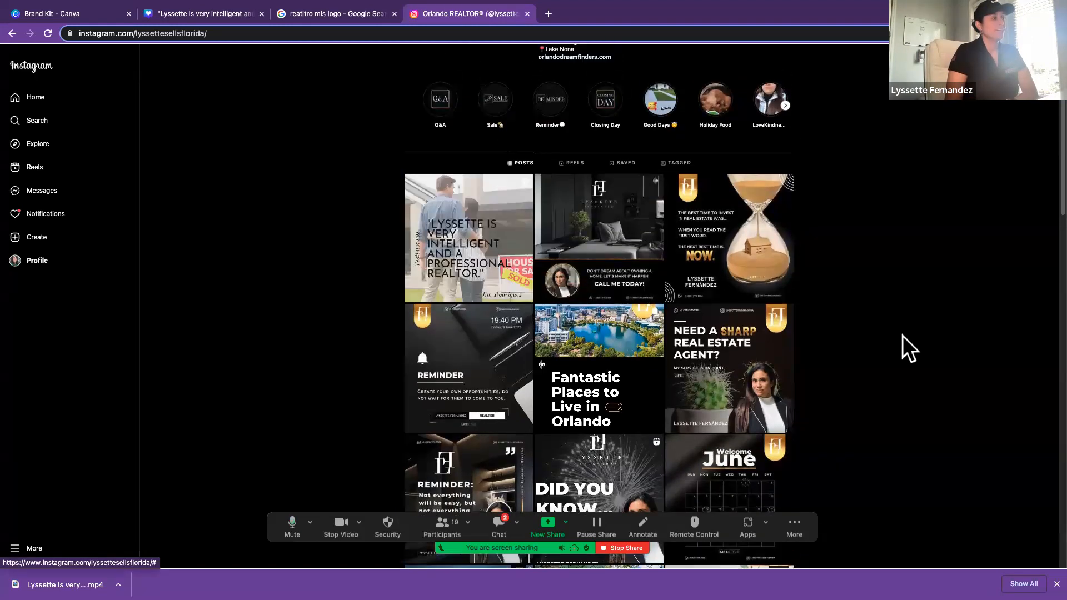
pyautogui.click(481, 231)
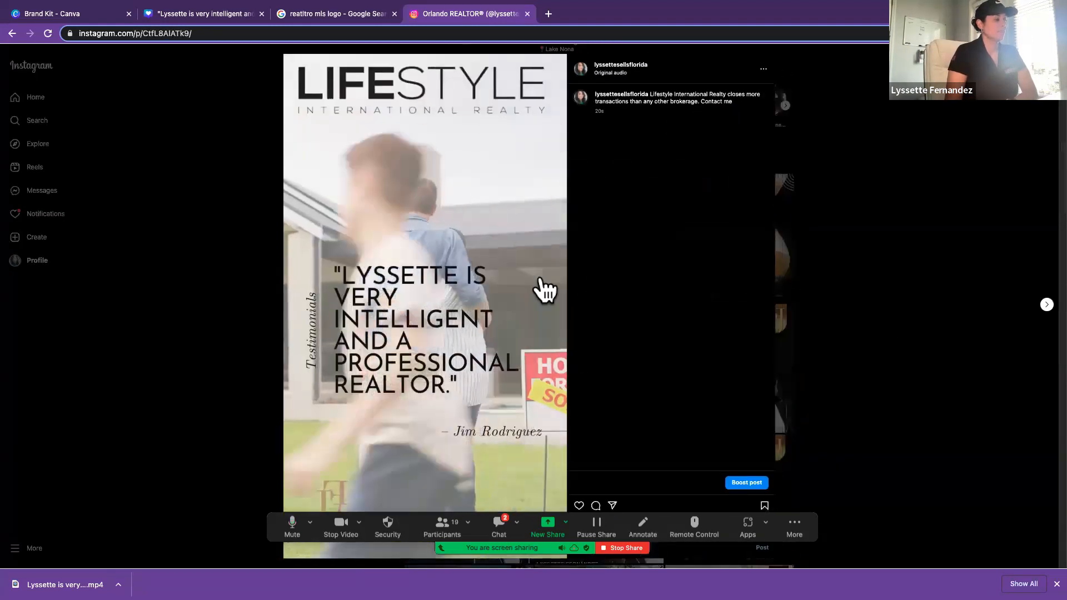
pyautogui.click(495, 286)
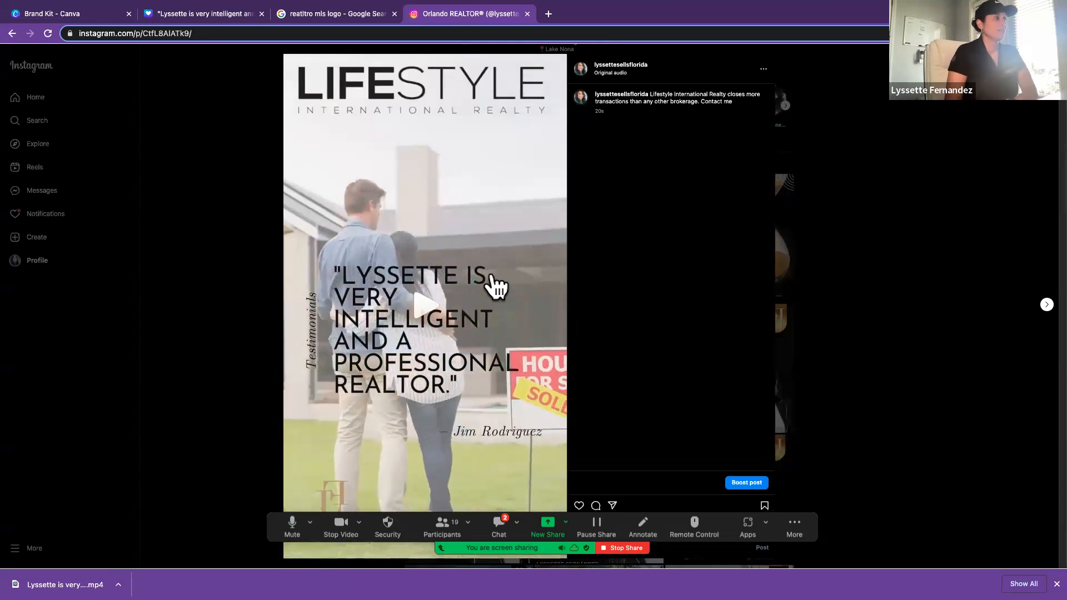
# Step: Delete the posted testimonial reel from the Instagram profile
pyautogui.click(763, 69)
pyautogui.click(534, 216)
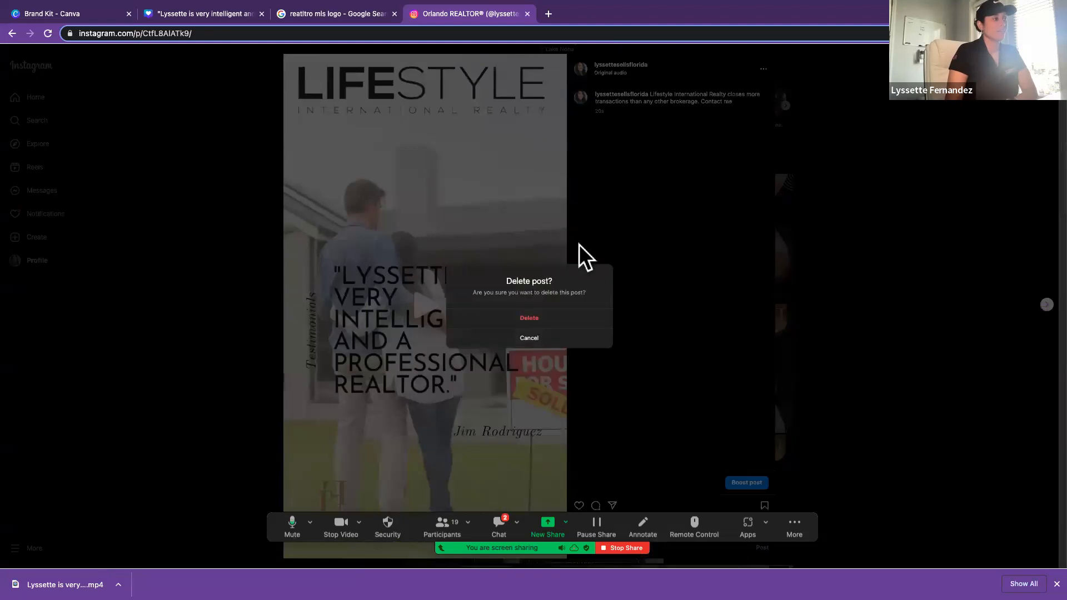
pyautogui.click(560, 318)
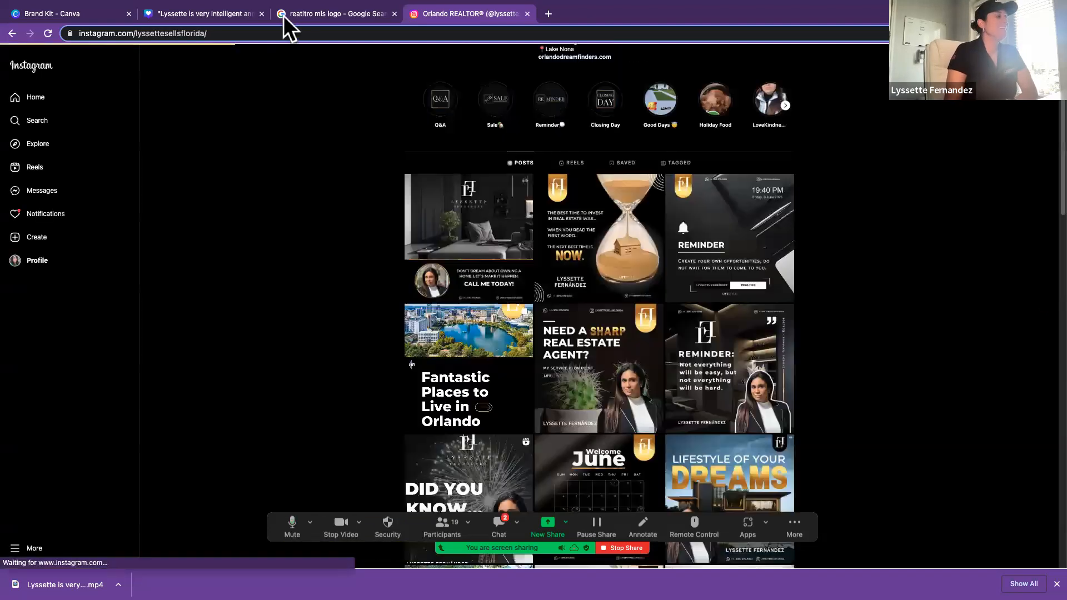
# Step: Switch back to the Canva testimonial design and leave it for the Canva home page
pyautogui.click(216, 15)
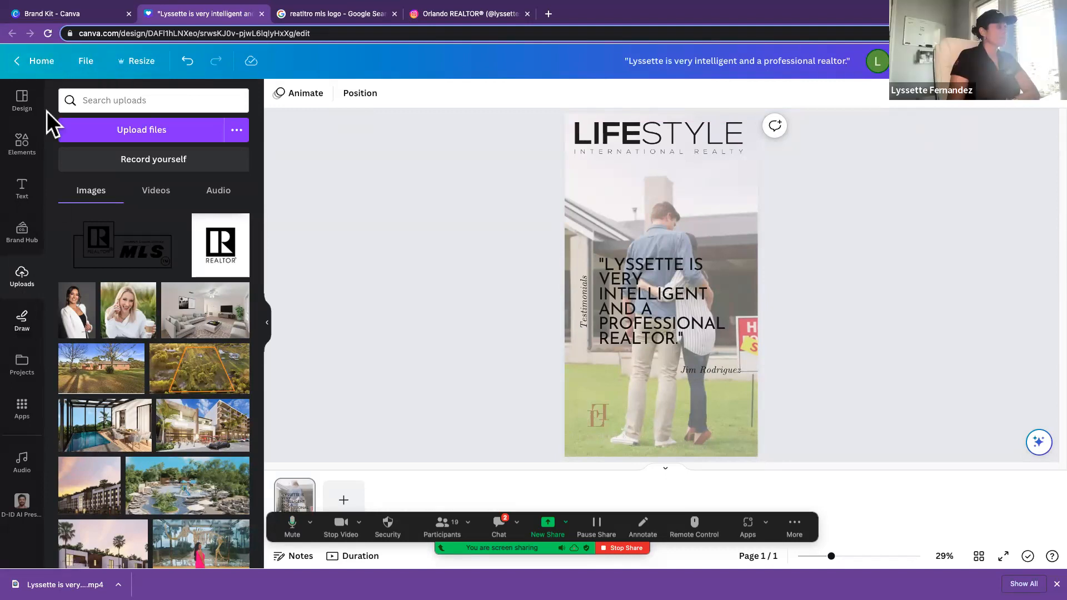
pyautogui.click(42, 60)
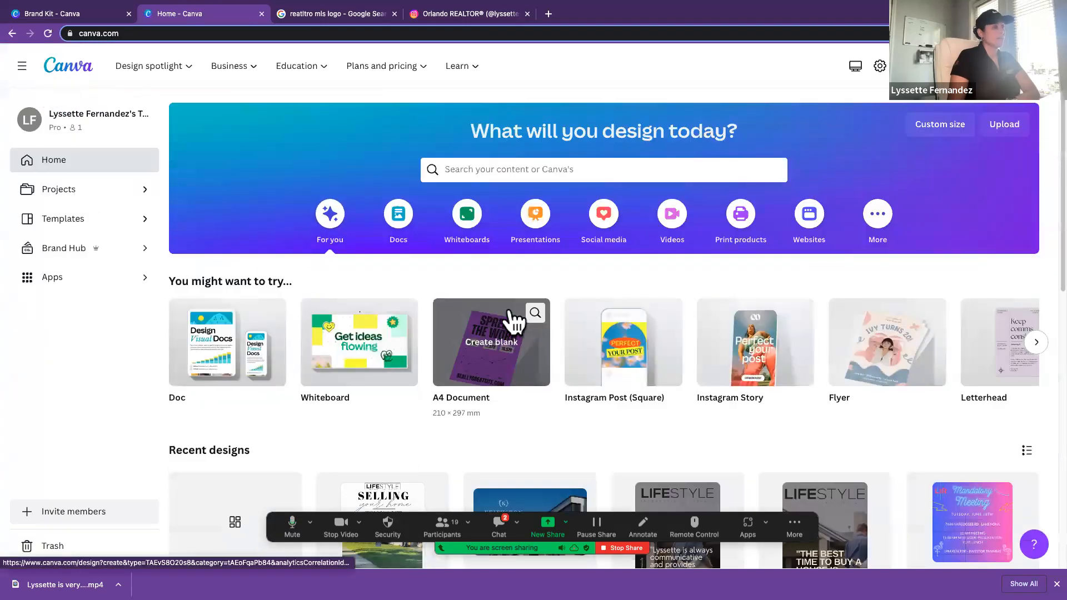
pyautogui.scroll(-3, 510, 308)
pyautogui.scroll(-1, 510, 308)
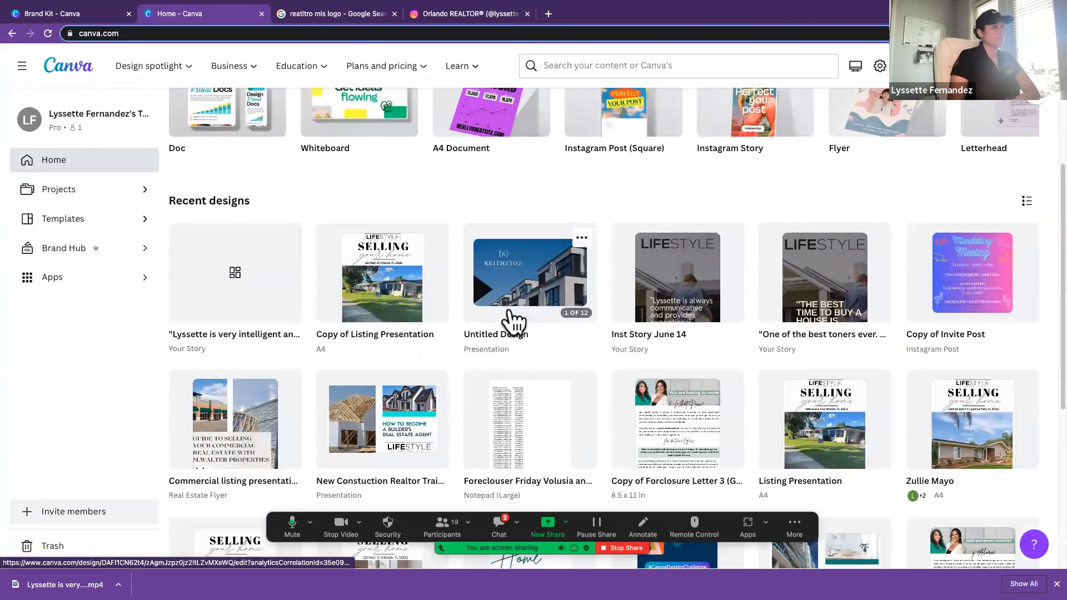
pyautogui.click(396, 276)
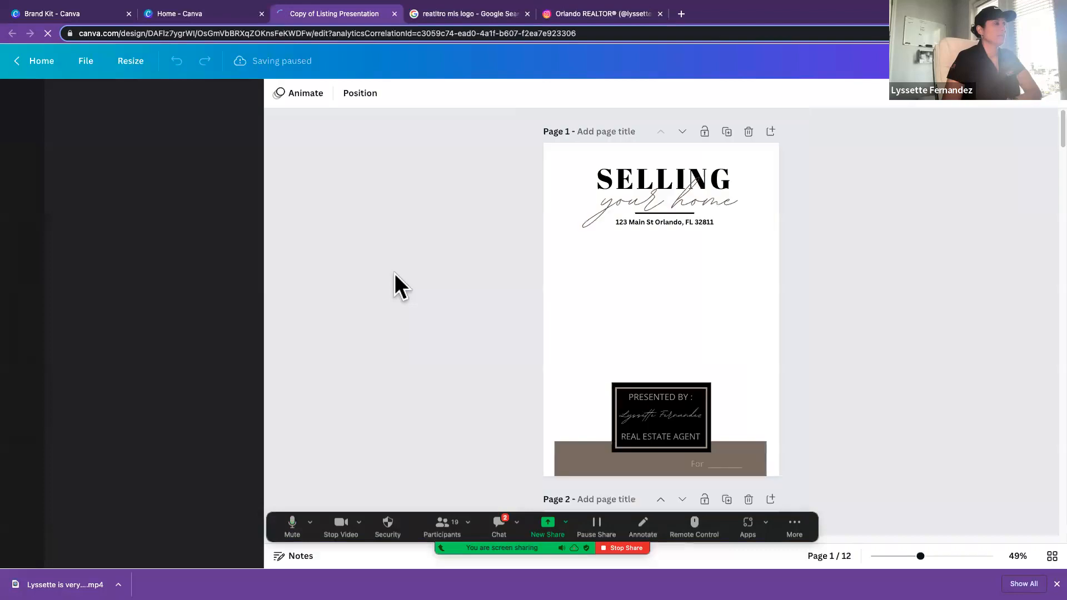
pyautogui.click(20, 63)
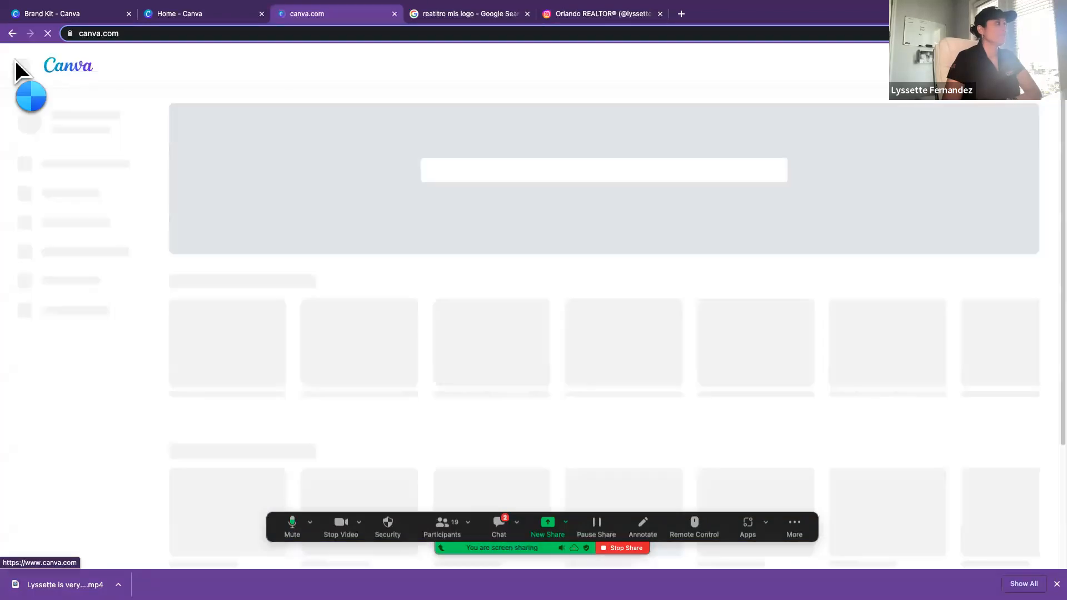
# Step: Open the Inst Story June 14 design from the recent designs
pyautogui.scroll(-1, 310, 334)
pyautogui.scroll(-5, 311, 329)
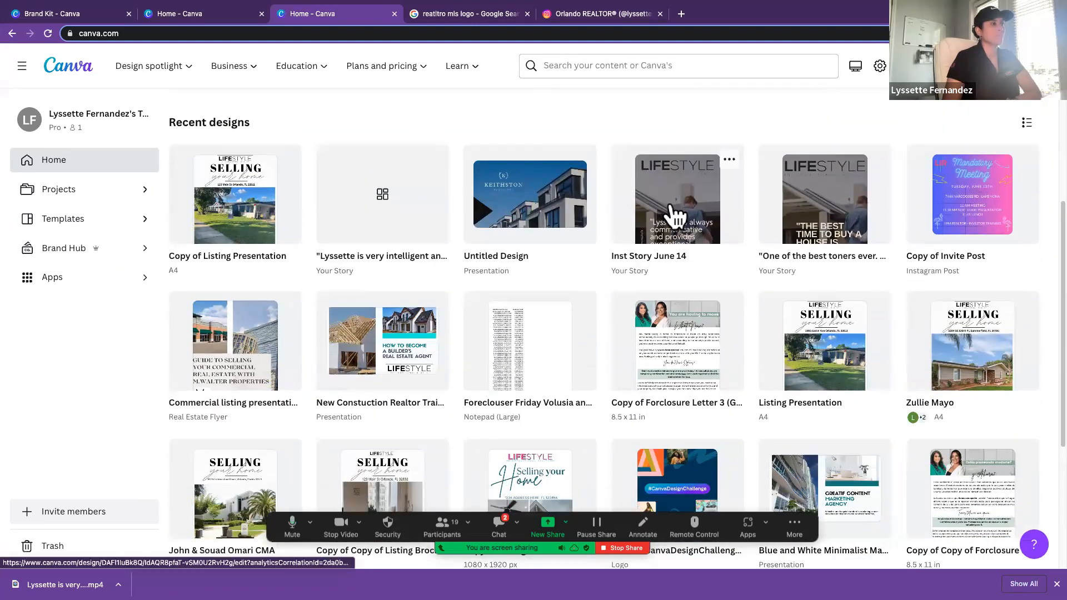
pyautogui.click(670, 211)
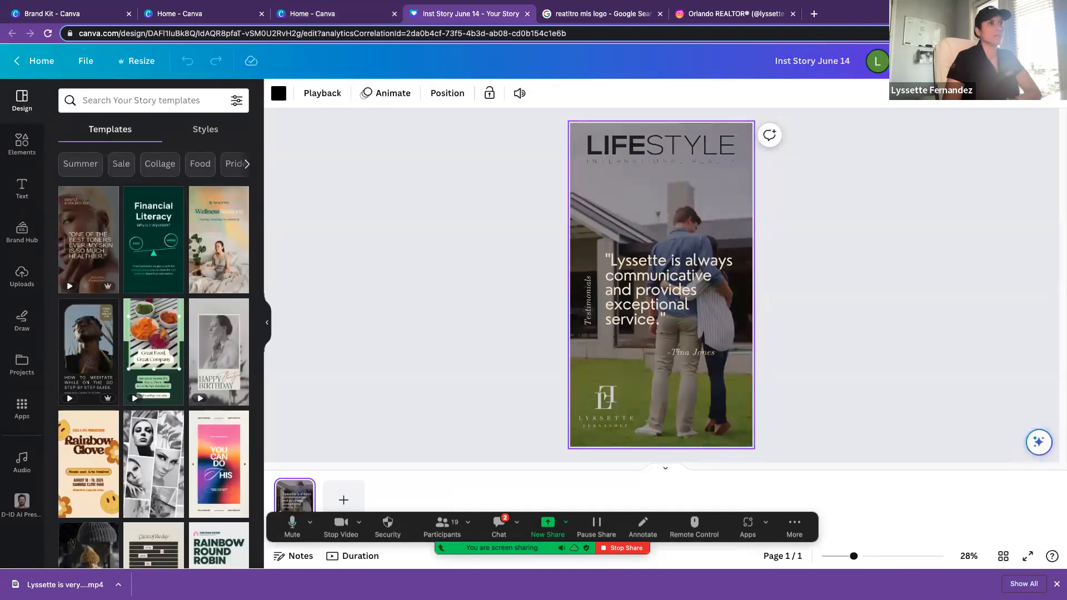
# Step: Set the story's collaboration link access to Anyone with the link and copy the link
pyautogui.click(1035, 62)
pyautogui.click(936, 224)
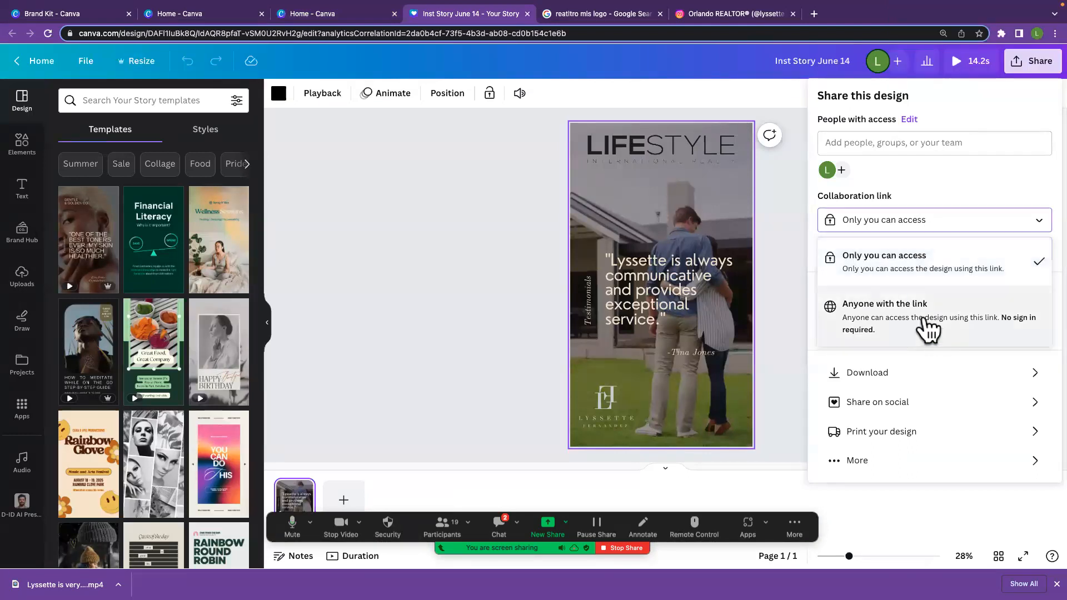
pyautogui.click(925, 327)
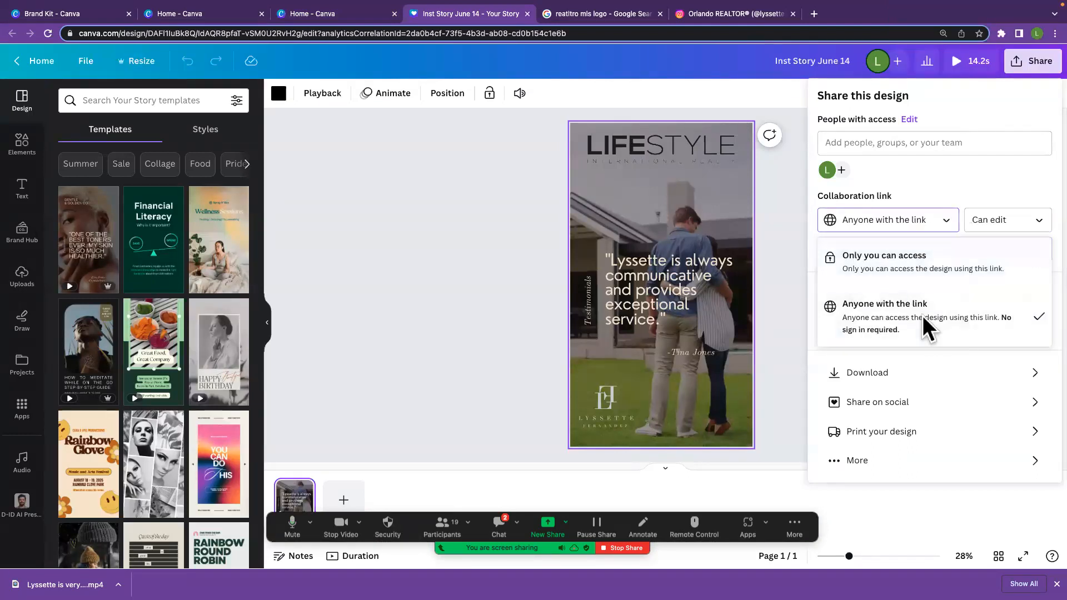
pyautogui.click(898, 251)
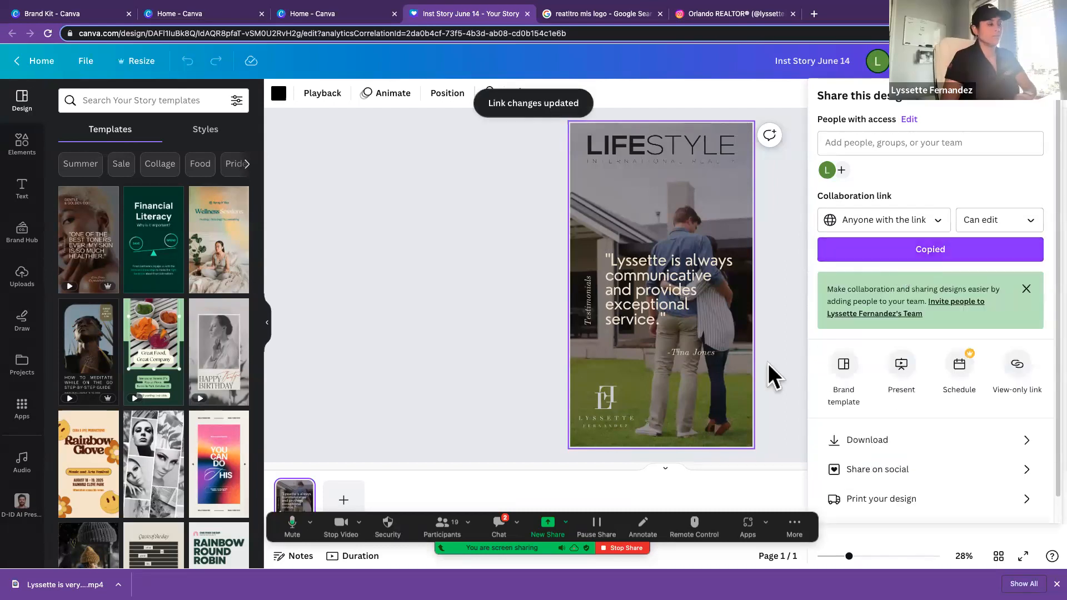
# Step: Send the copied Canva design link to everyone in the Zoom meeting chat and close the chat window
pyautogui.click(499, 526)
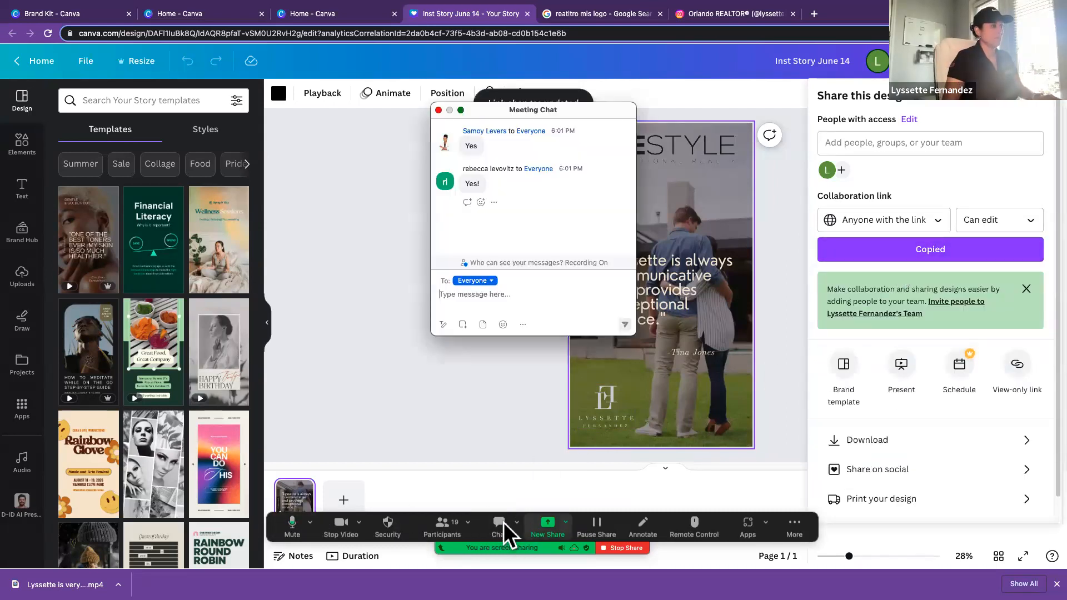
pyautogui.press('super+v')
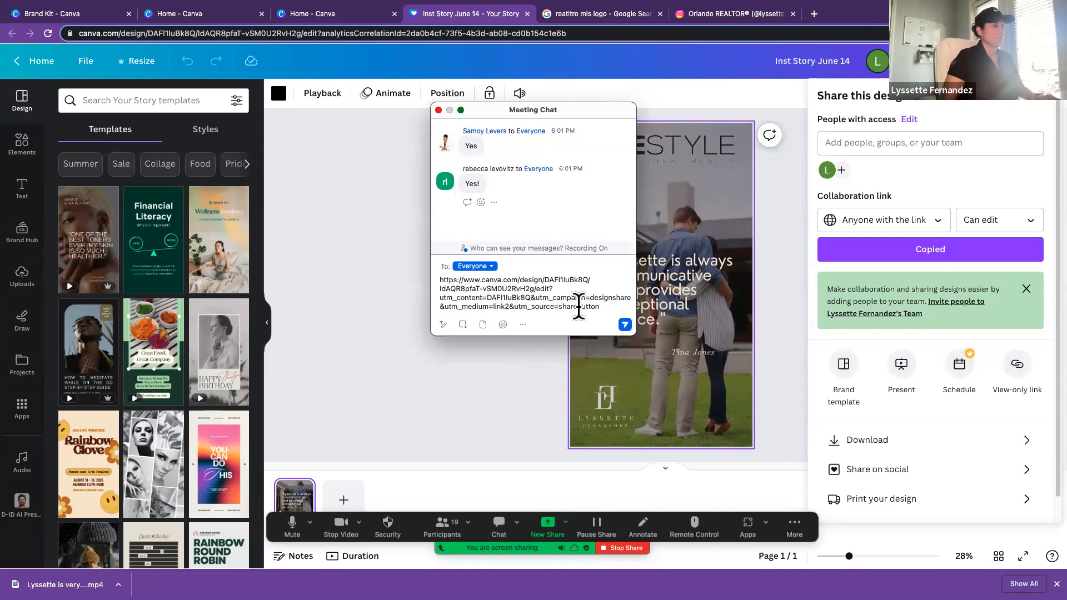
pyautogui.press('Return')
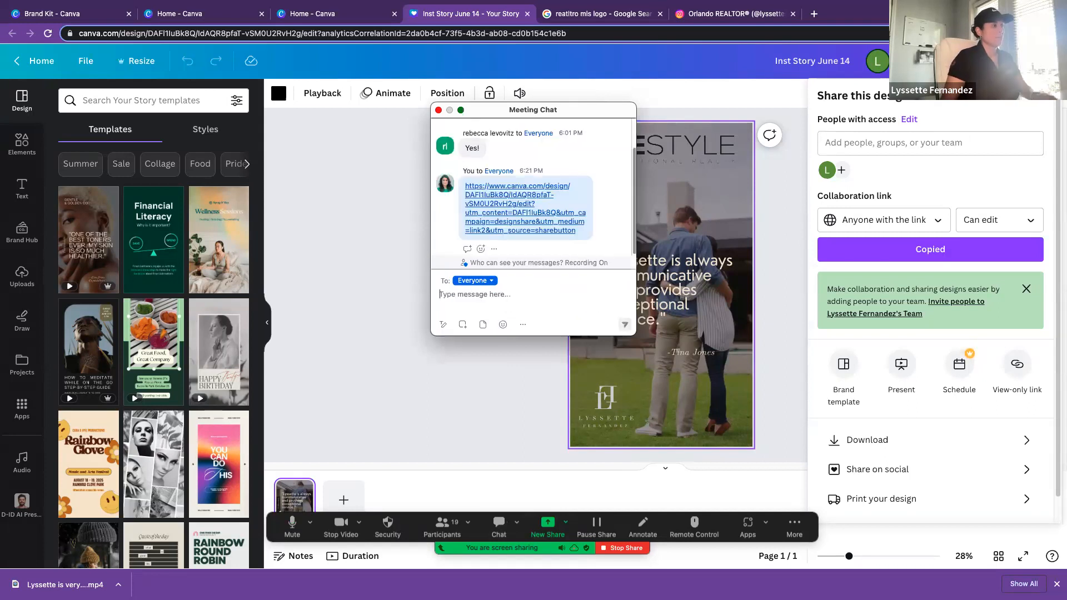
pyautogui.click(439, 110)
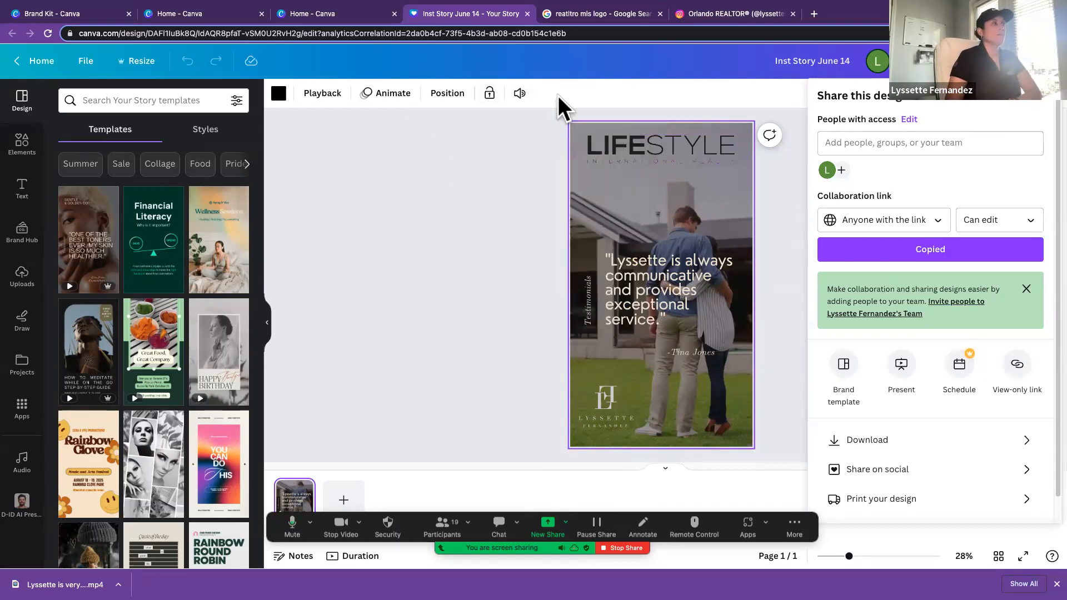
# Step: Return to the Canva home page, open the Copy of Listing Presentation design and collapse its template side panel
pyautogui.click(413, 178)
pyautogui.click(40, 61)
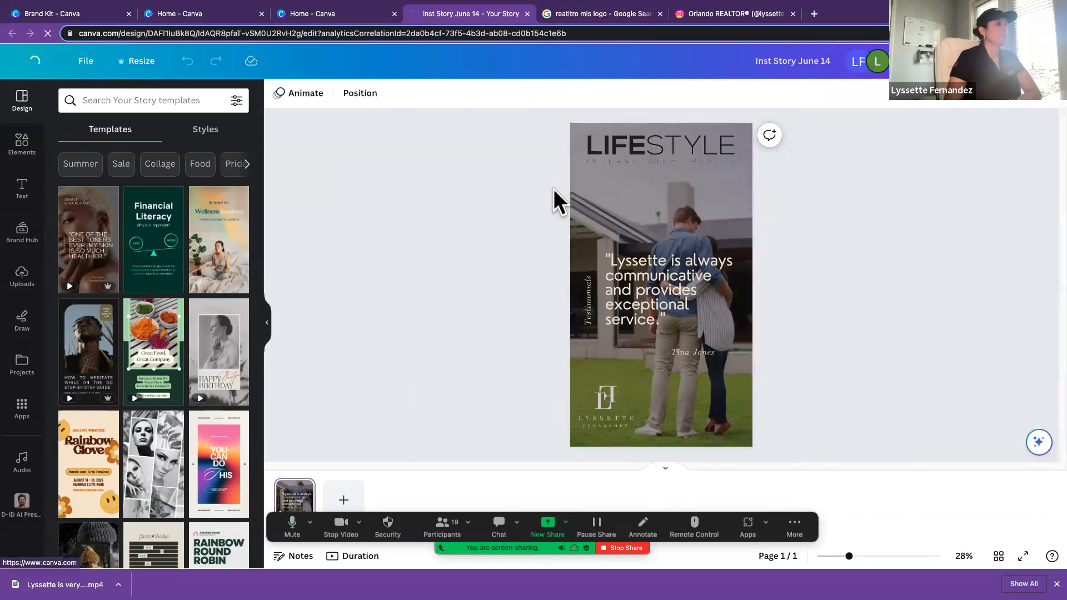
pyautogui.scroll(-3, 489, 373)
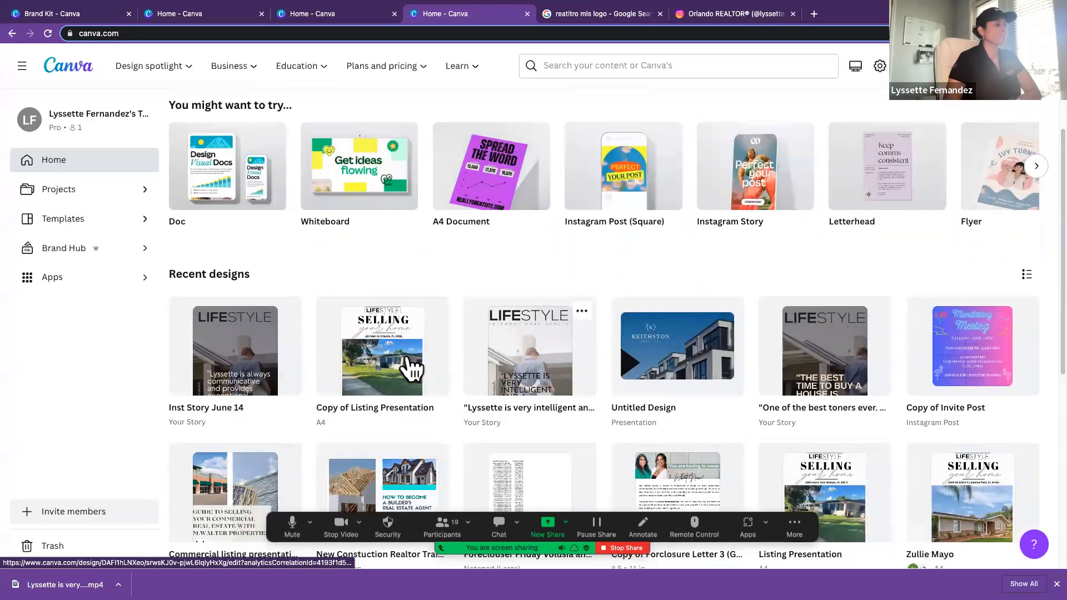
pyautogui.click(393, 347)
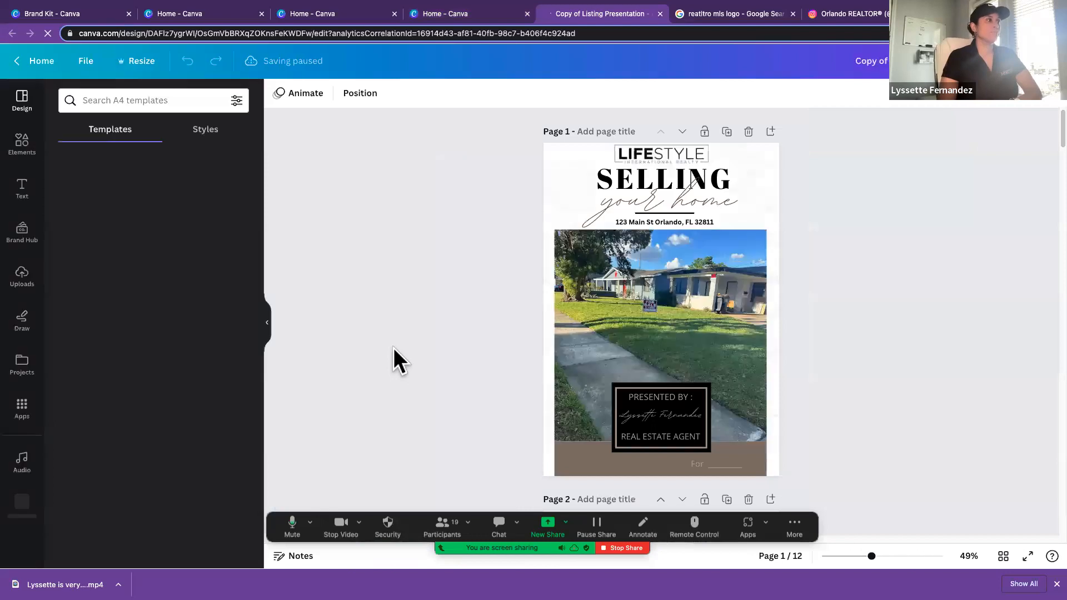
pyautogui.click(270, 323)
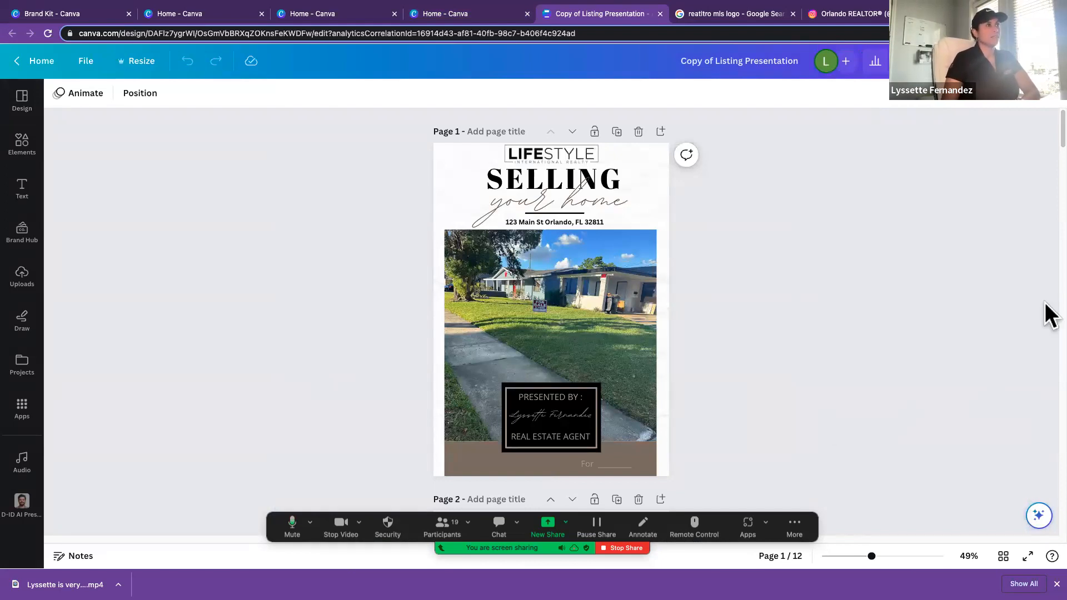
# Step: Open the Etsy website in a new browser tab and dismiss the cart reminder
pyautogui.press('super+t')
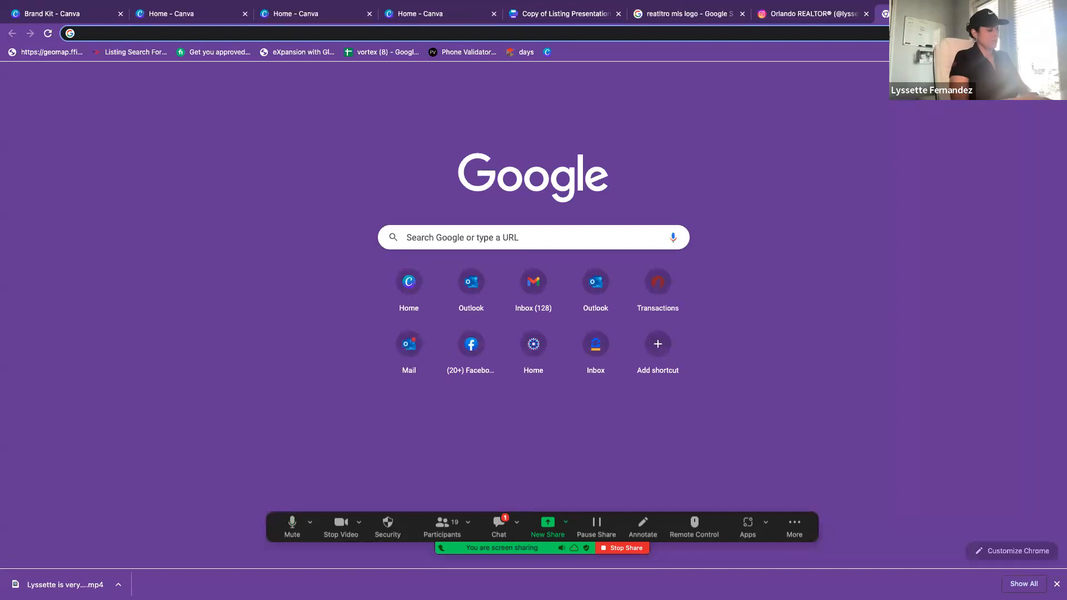
pyautogui.write('etsy')
pyautogui.press('Return')
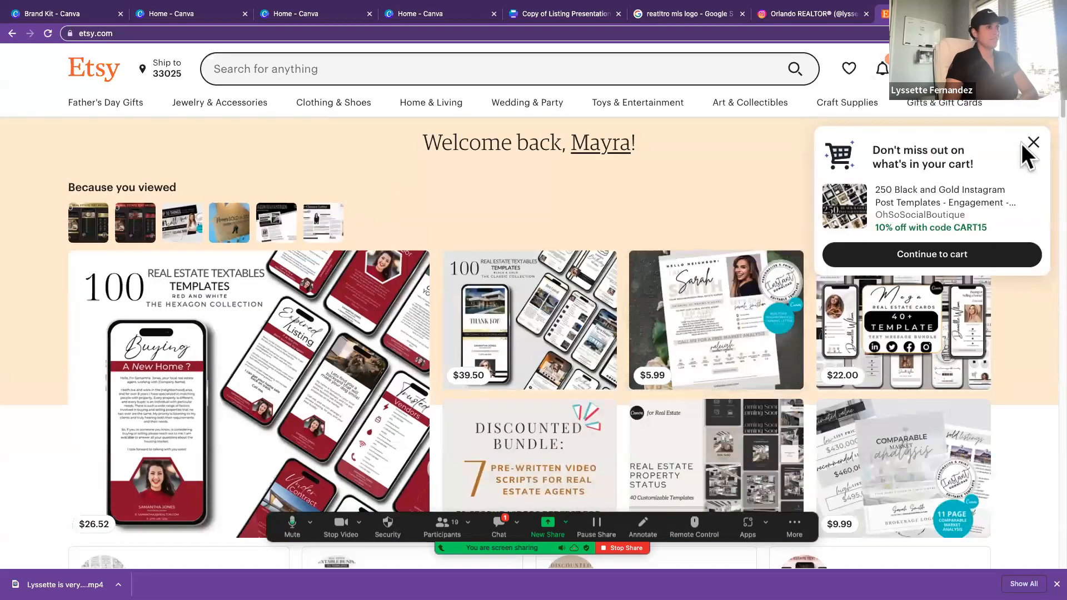
pyautogui.click(1032, 145)
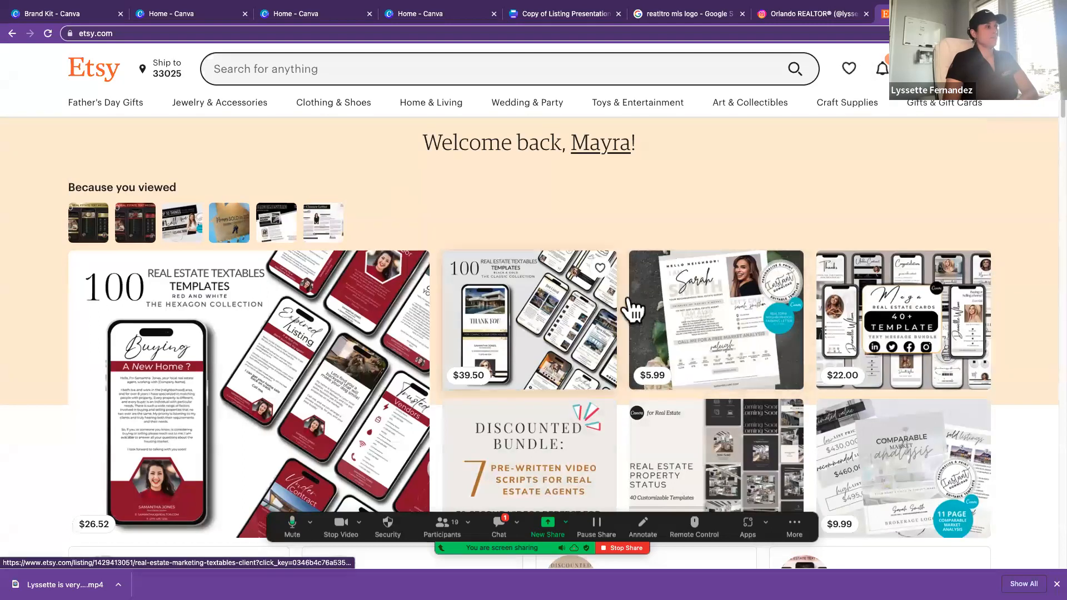
# Step: Open the Etsy listing for the 100 black and gold real estate textables templates and view its product details
pyautogui.click(557, 313)
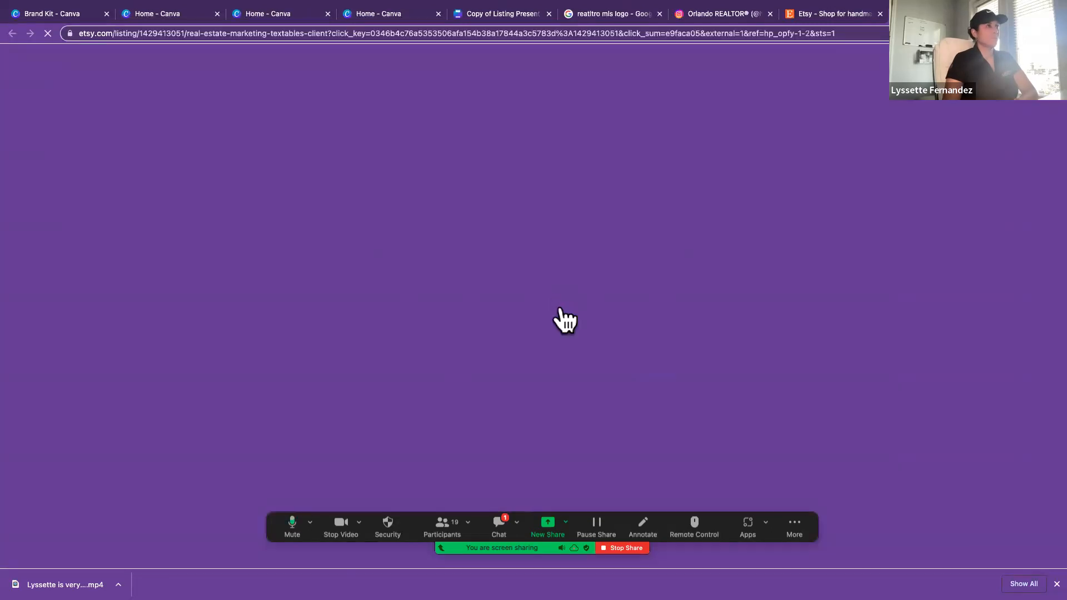
pyautogui.scroll(-3, 538, 317)
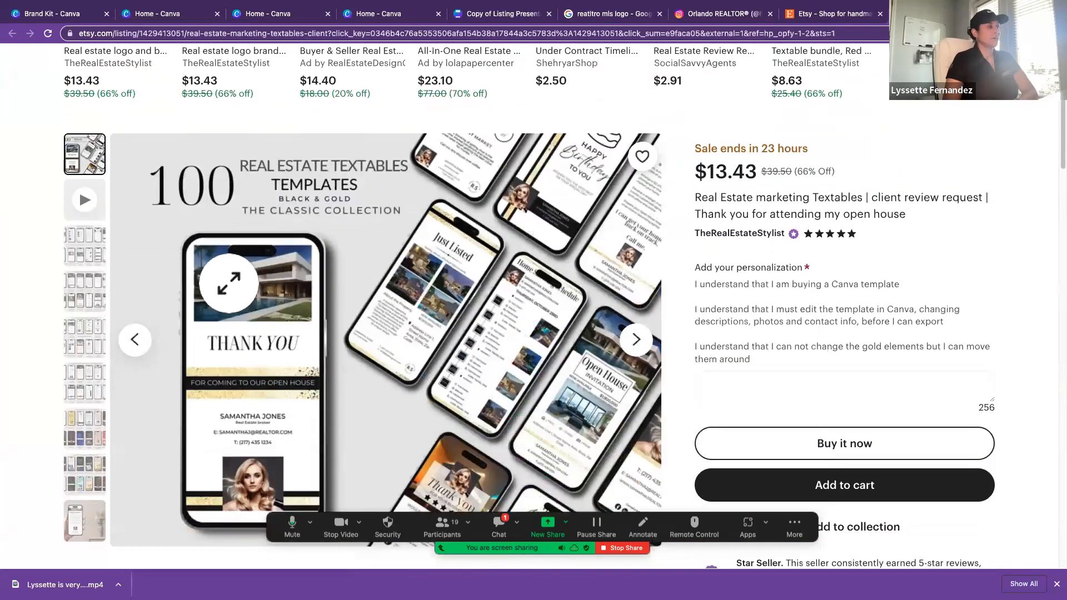
# Step: Open the similar Etsy listing for the 7000+ Real Estate 2023 Collection and view its product details
pyautogui.scroll(-2, 493, 304)
pyautogui.scroll(1, 494, 304)
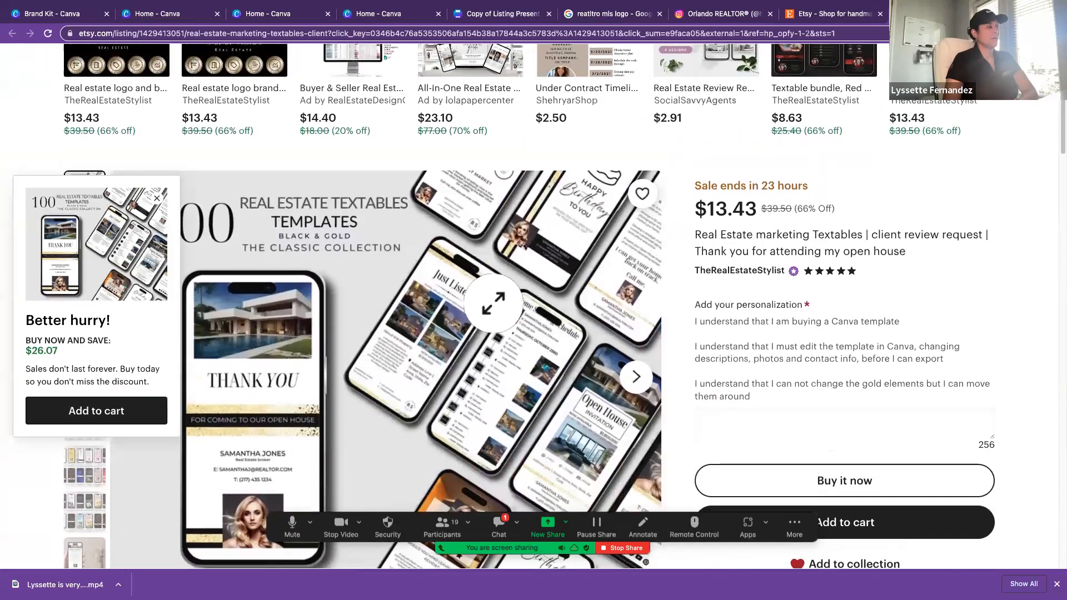
pyautogui.scroll(5, 493, 305)
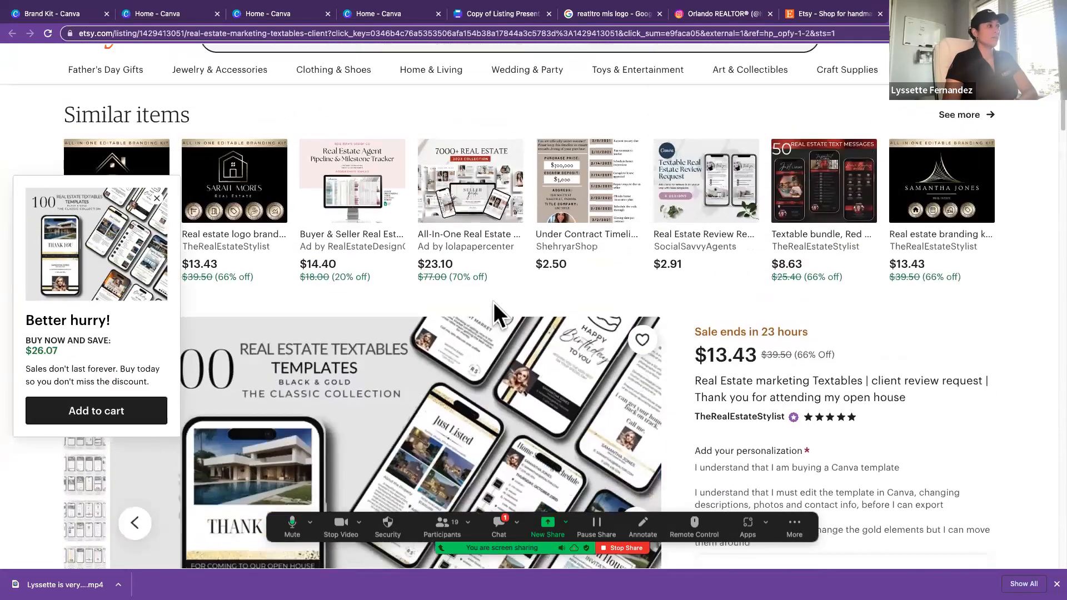
pyautogui.click(463, 205)
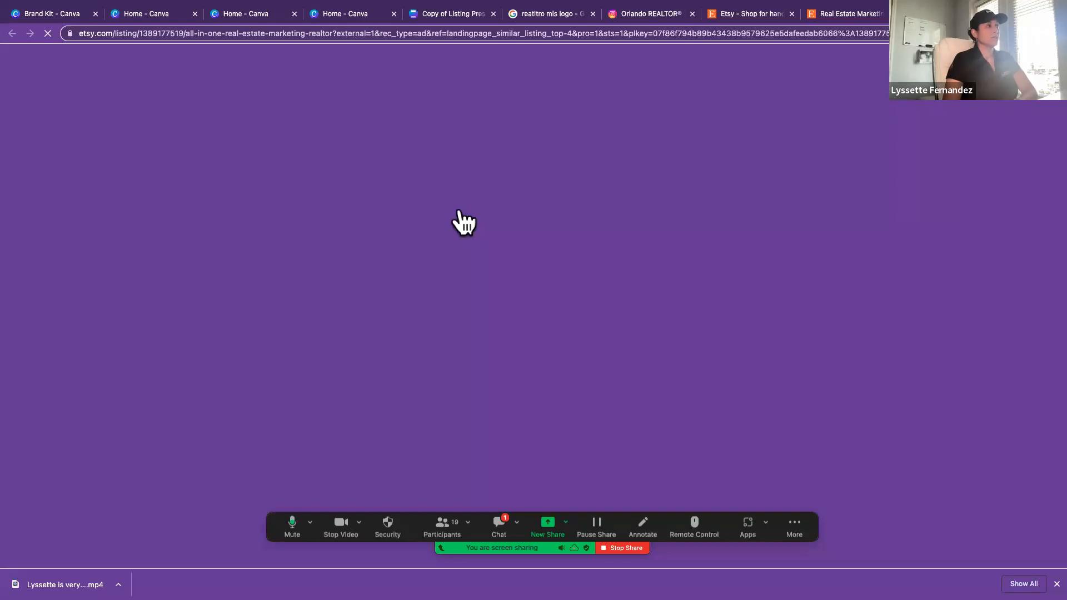
pyautogui.scroll(-5, 461, 225)
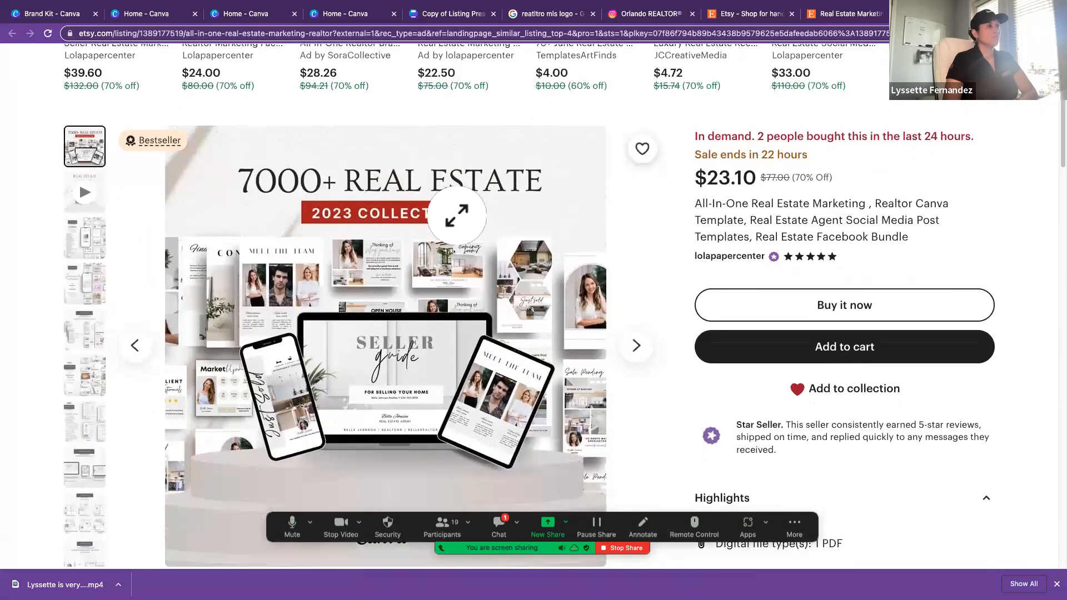
pyautogui.scroll(7, 456, 228)
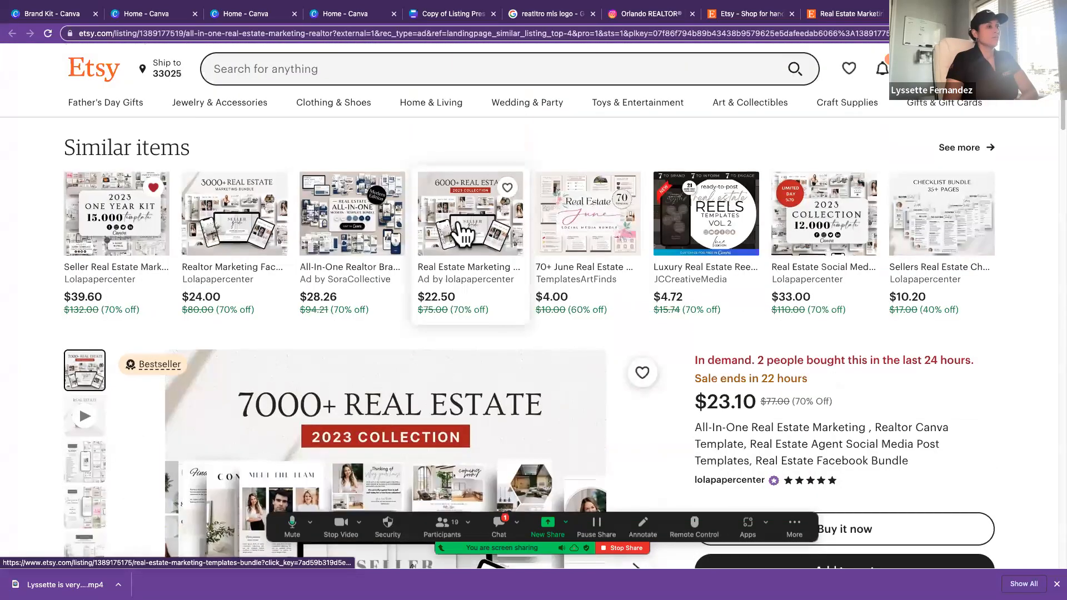
pyautogui.scroll(-6, 460, 231)
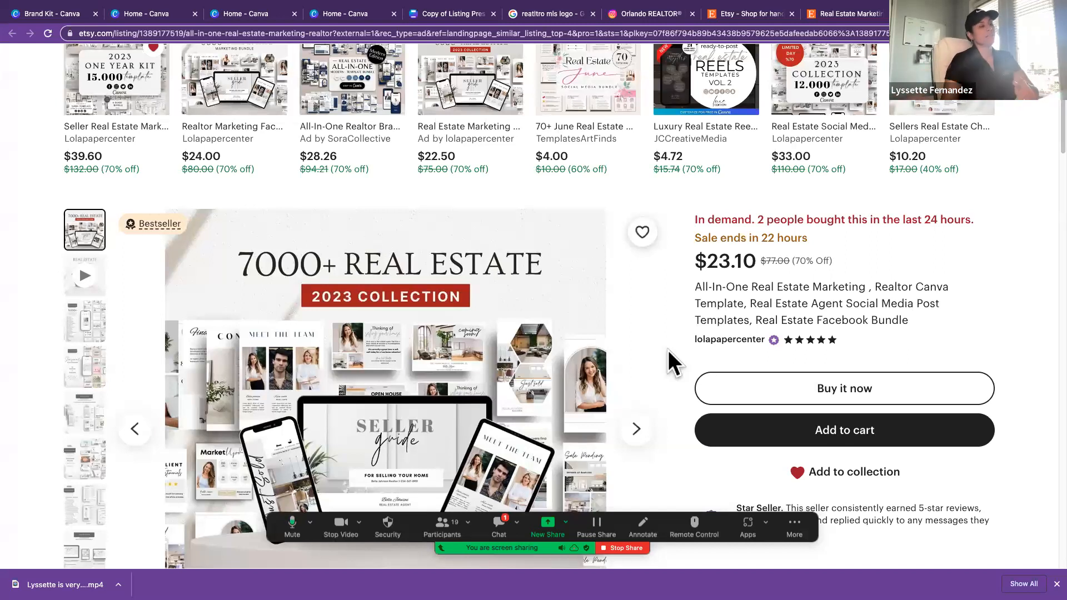
# Step: Return to the Canva home page, open the Copy of Listing Presentation design and preview its cover in full screen
pyautogui.click(254, 13)
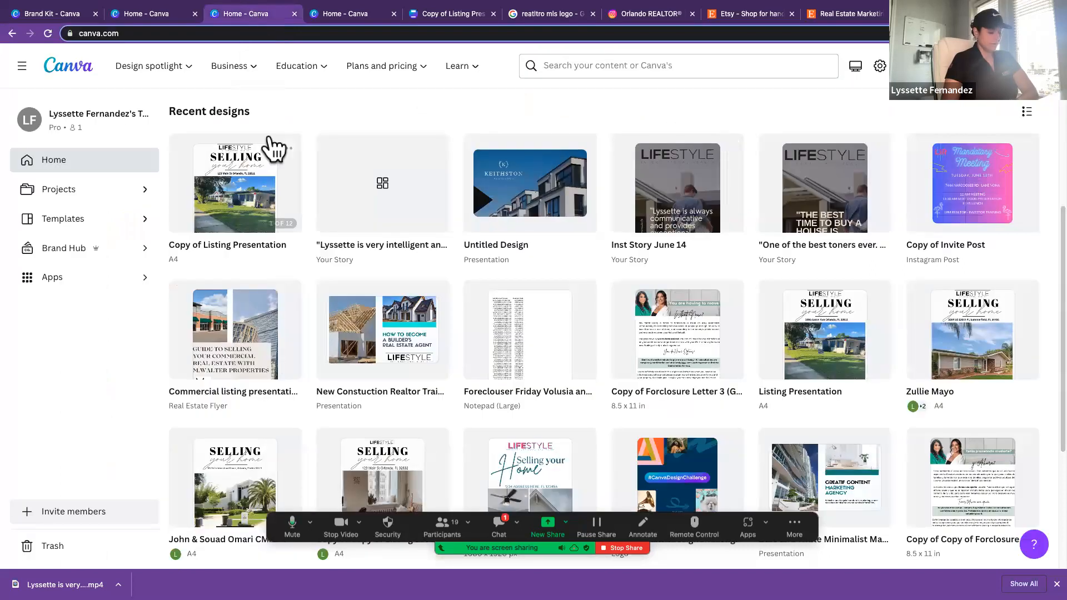
pyautogui.scroll(-1, 245, 150)
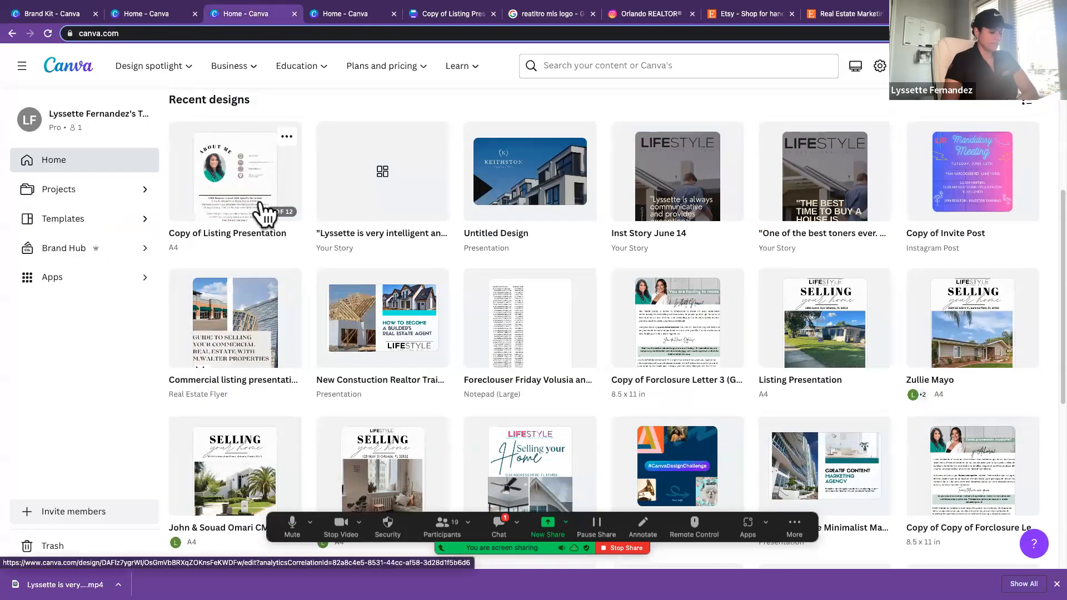
pyautogui.click(226, 181)
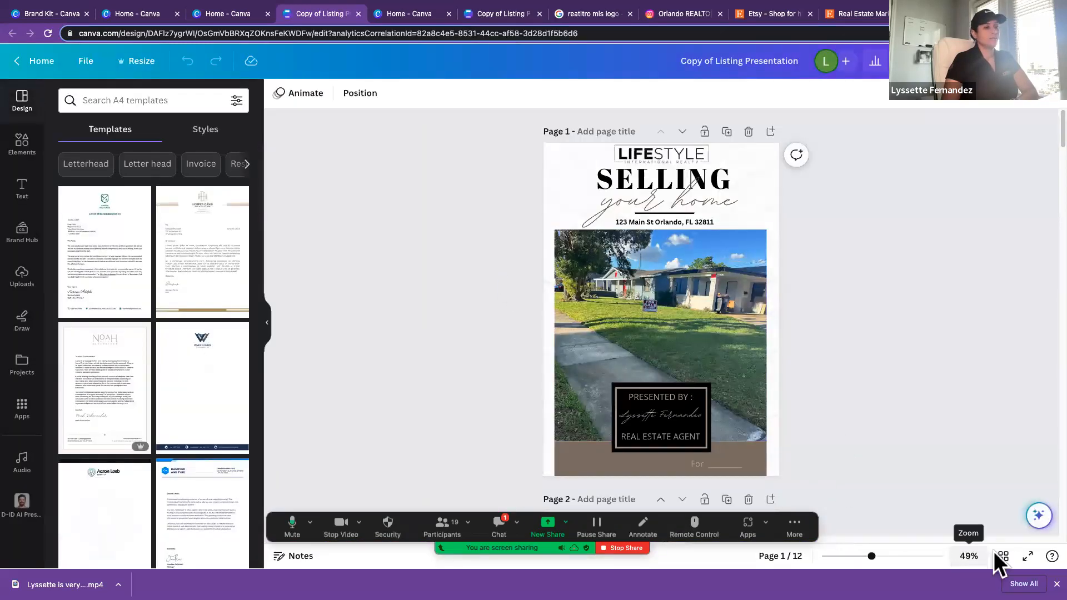
pyautogui.click(1028, 556)
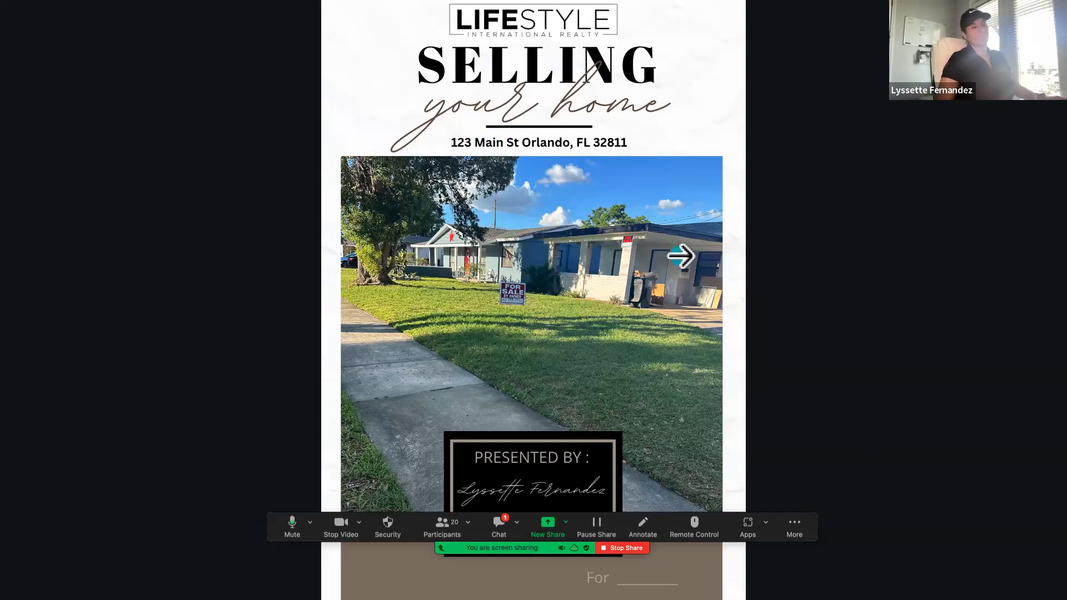
pyautogui.press('Escape')
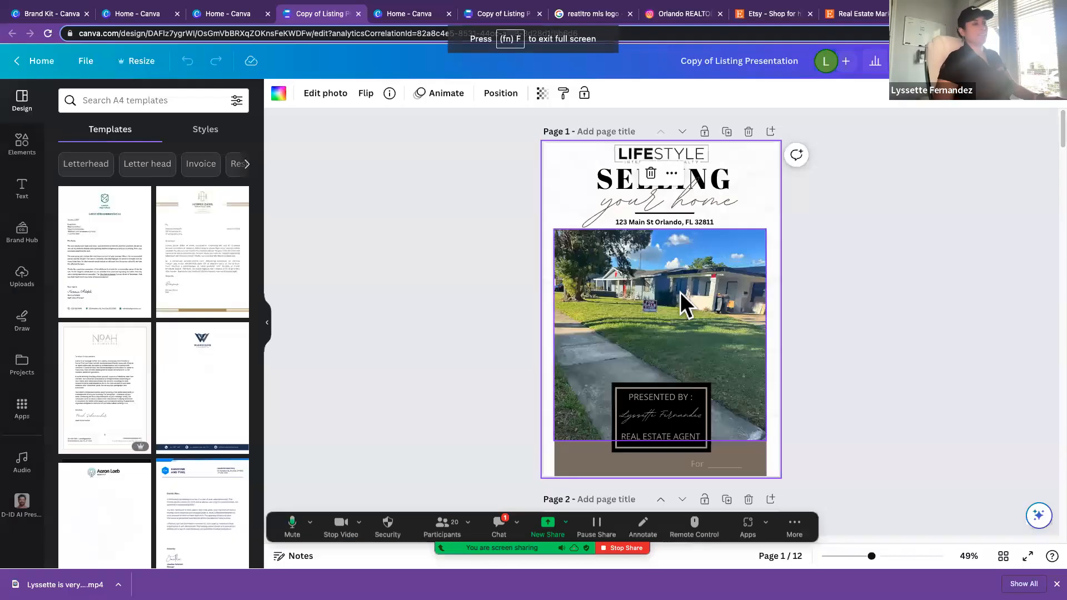
# Step: Replace the blank "For" line at the bottom of the cover page with "For" and the client's full name
pyautogui.click(271, 332)
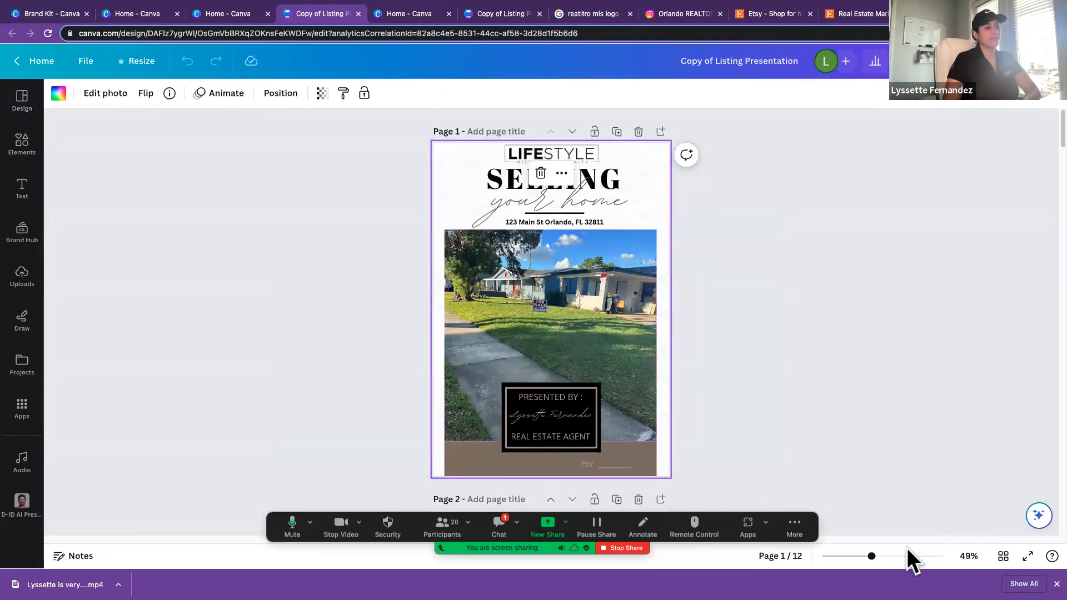
pyautogui.moveTo(872, 556); pyautogui.dragTo(882, 557)
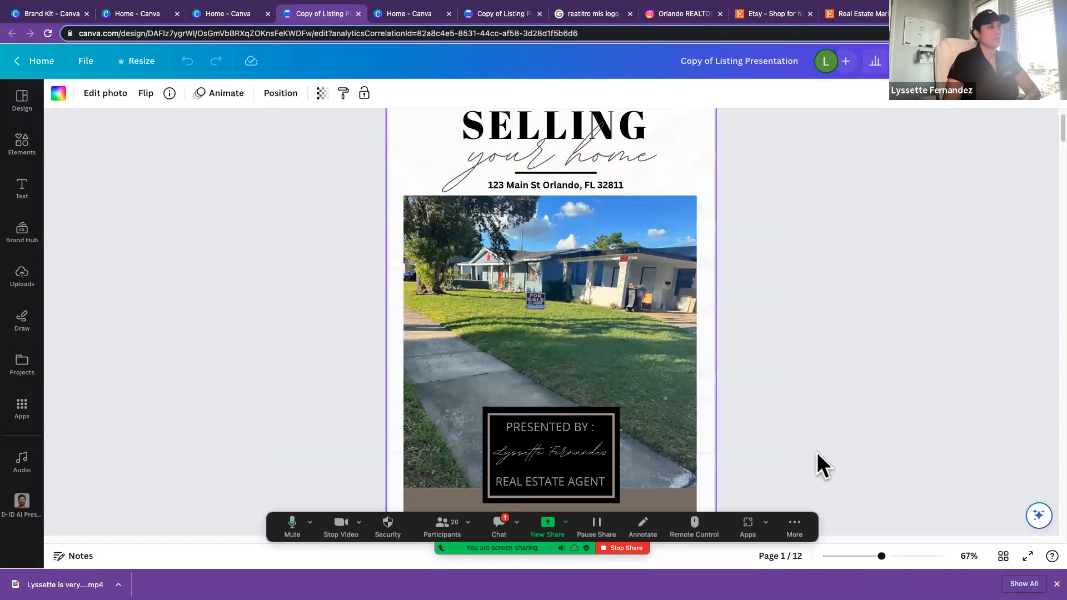
pyautogui.scroll(-3, 817, 452)
pyautogui.click(613, 392)
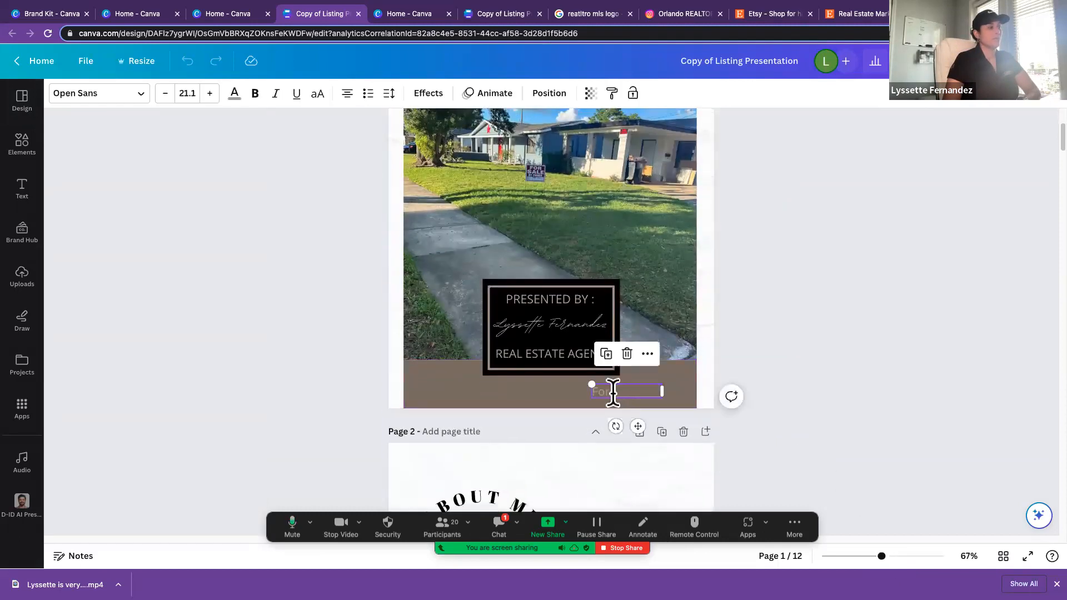
pyautogui.click(675, 391)
pyautogui.doubleClick(642, 391)
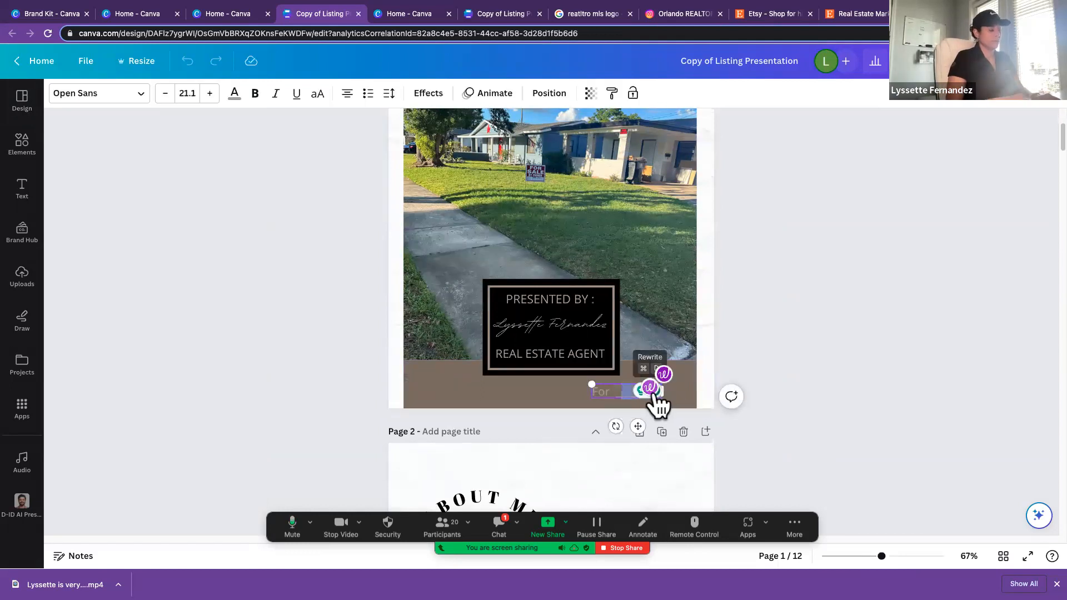
pyautogui.press('BackSpace')
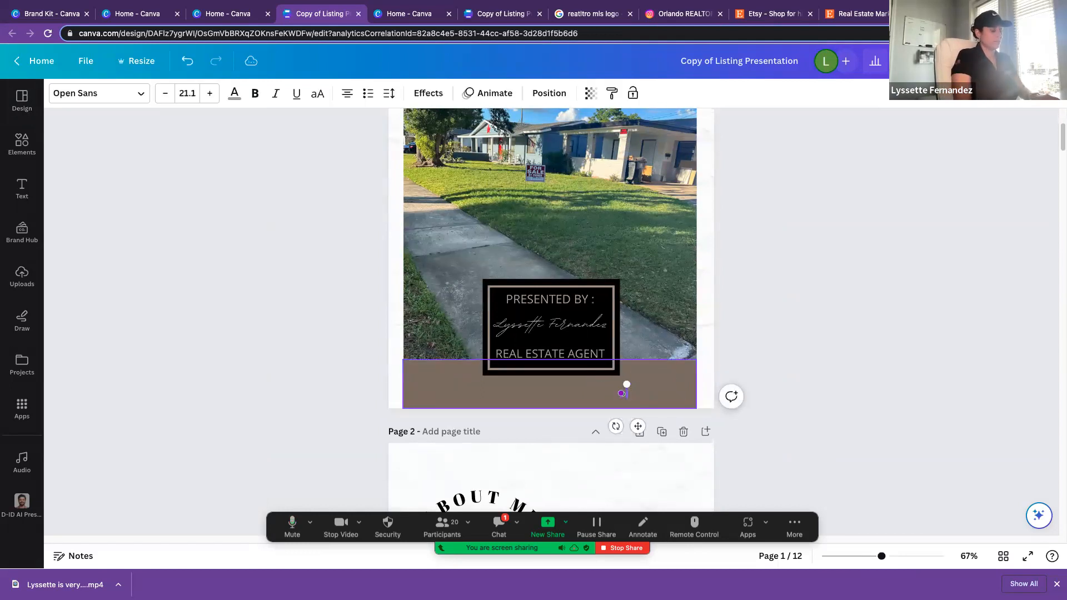
pyautogui.write('For Jo')
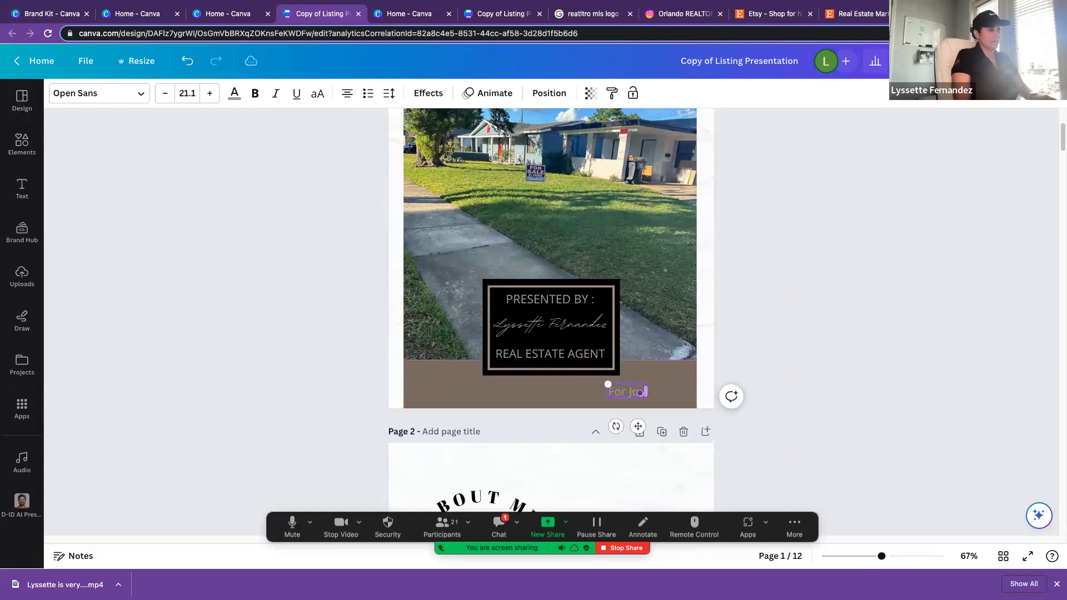
pyautogui.write('hn Smi')
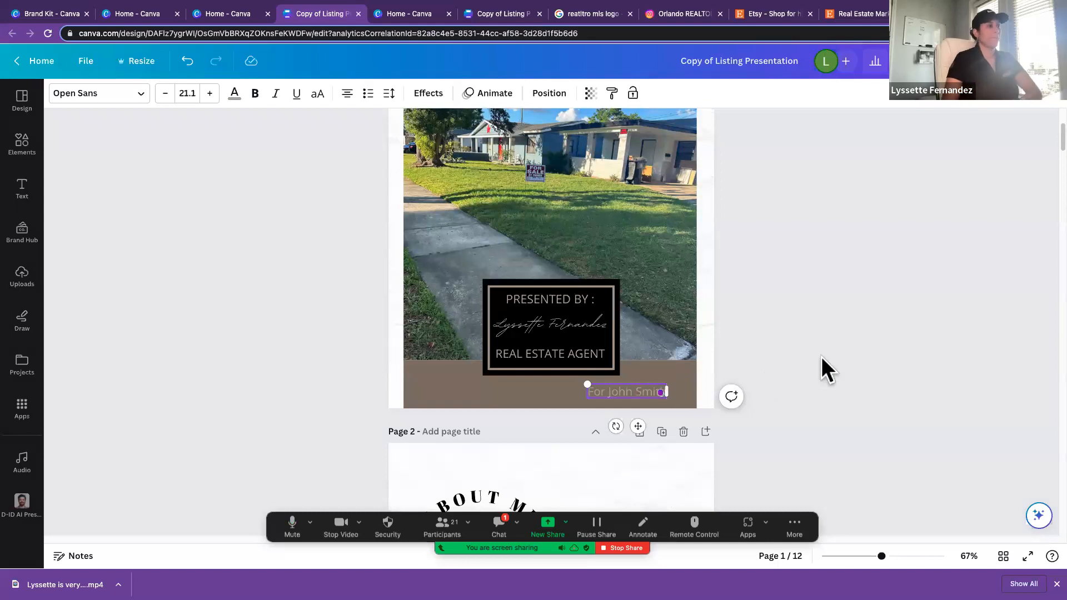
pyautogui.click(821, 356)
# Step: Replace the house photo on the cover page with the uploaded photo of the brick ranch house
pyautogui.scroll(5, 821, 357)
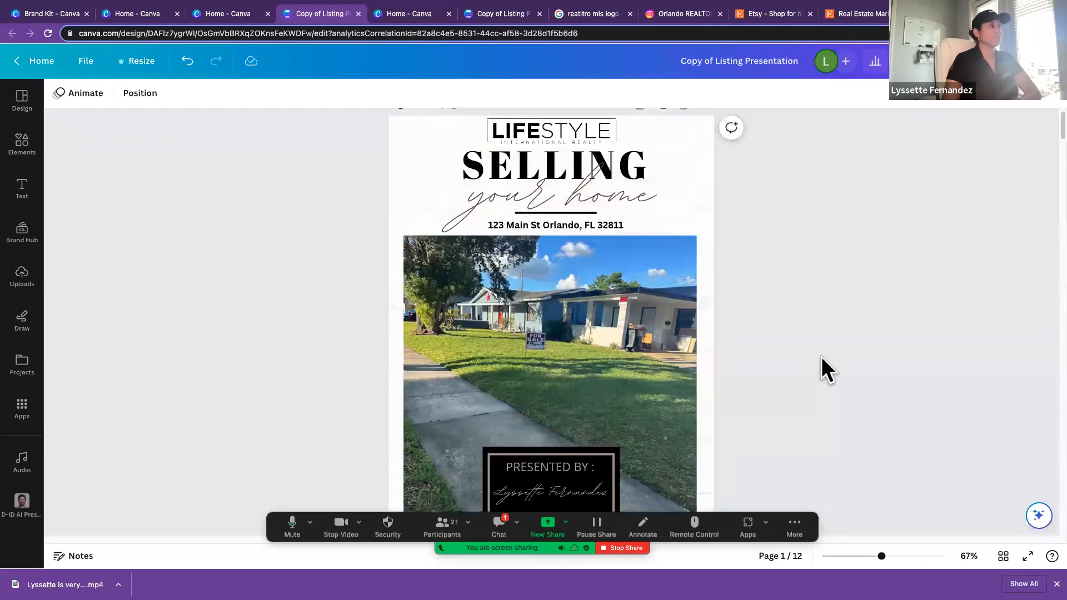
pyautogui.scroll(-2, 822, 356)
pyautogui.scroll(-3, 822, 357)
pyautogui.scroll(6, 822, 357)
pyautogui.click(594, 326)
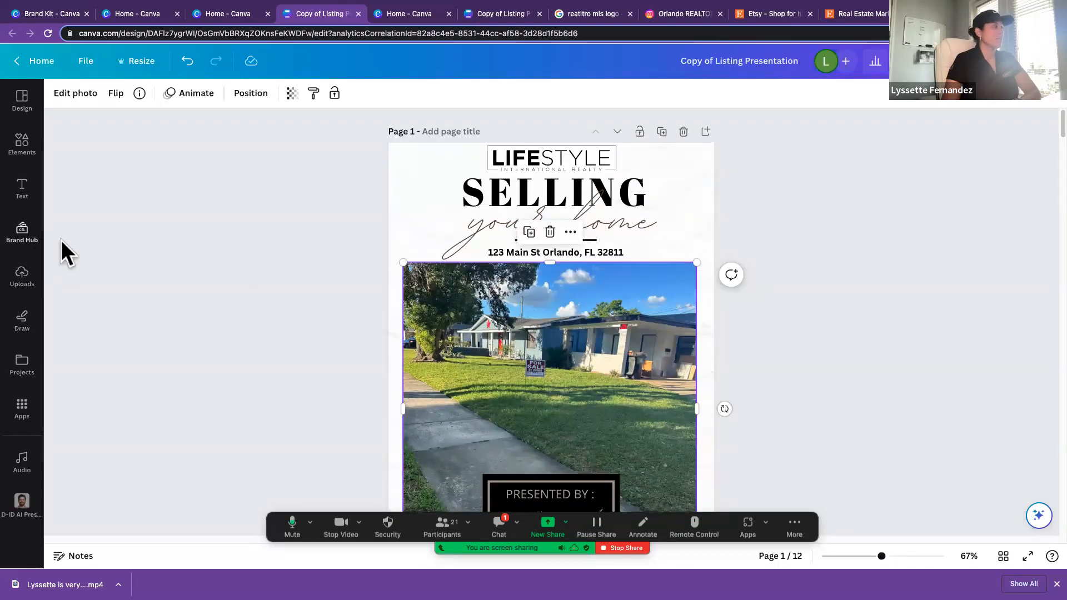
pyautogui.click(23, 146)
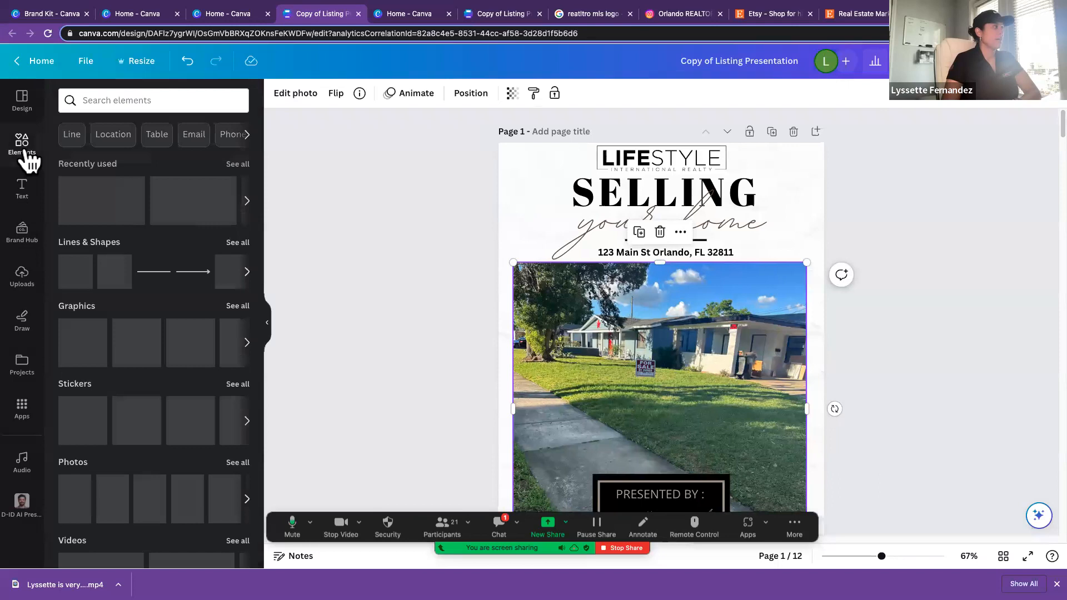
pyautogui.hscroll(5, 156, 194)
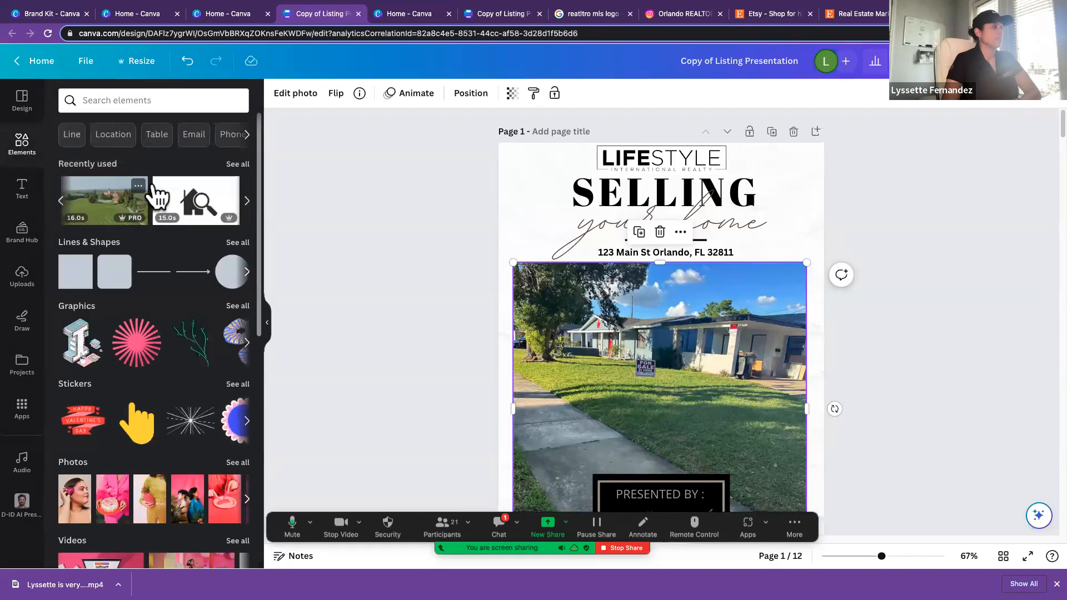
pyautogui.click(23, 280)
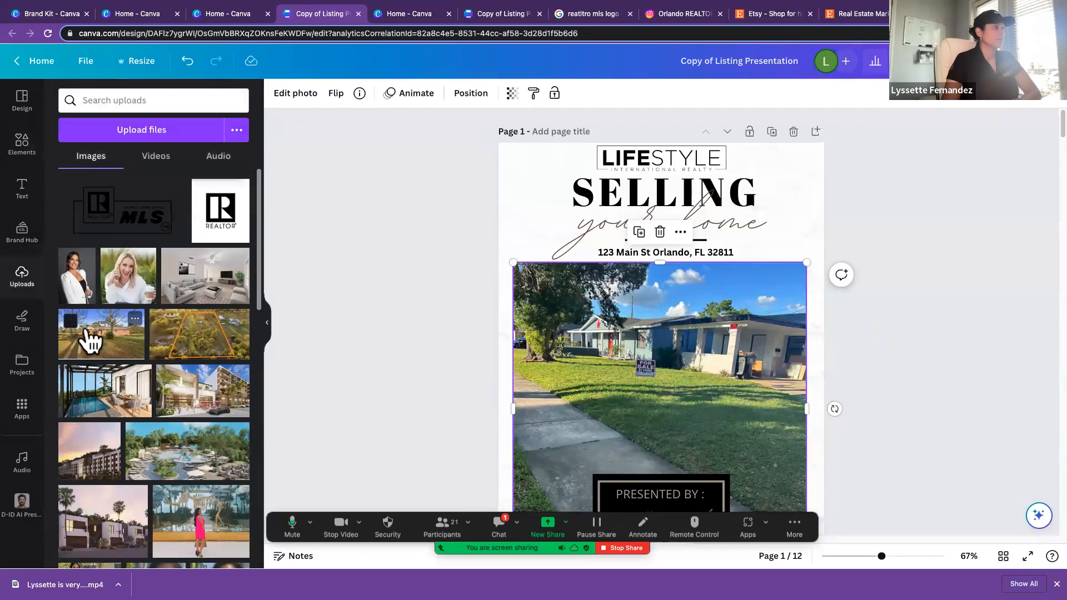
pyautogui.moveTo(95, 336); pyautogui.dragTo(557, 375)
pyautogui.scroll(-3, 557, 375)
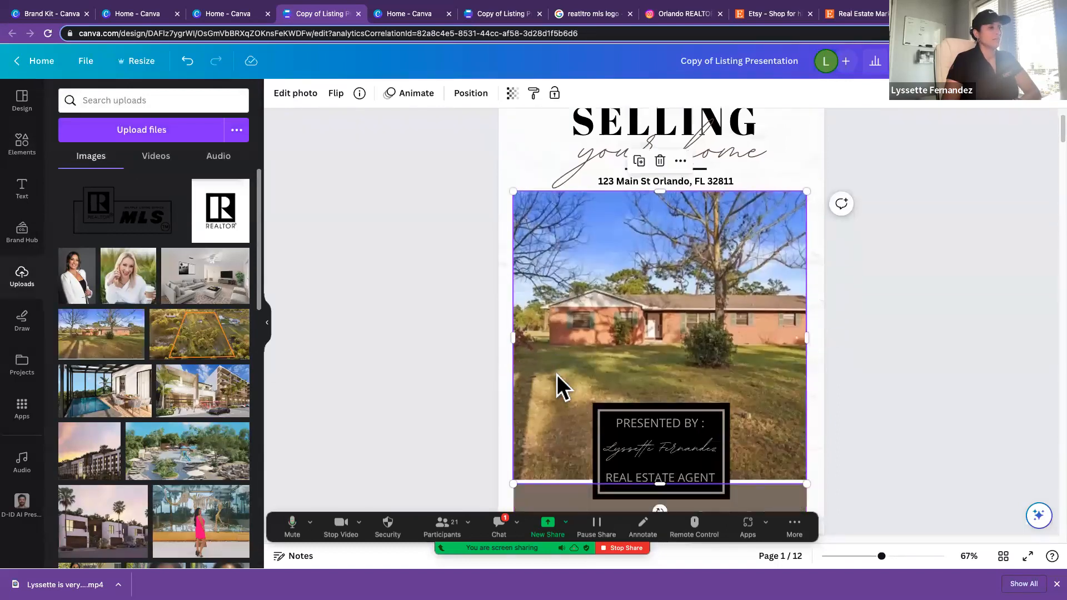
pyautogui.scroll(-3, 557, 375)
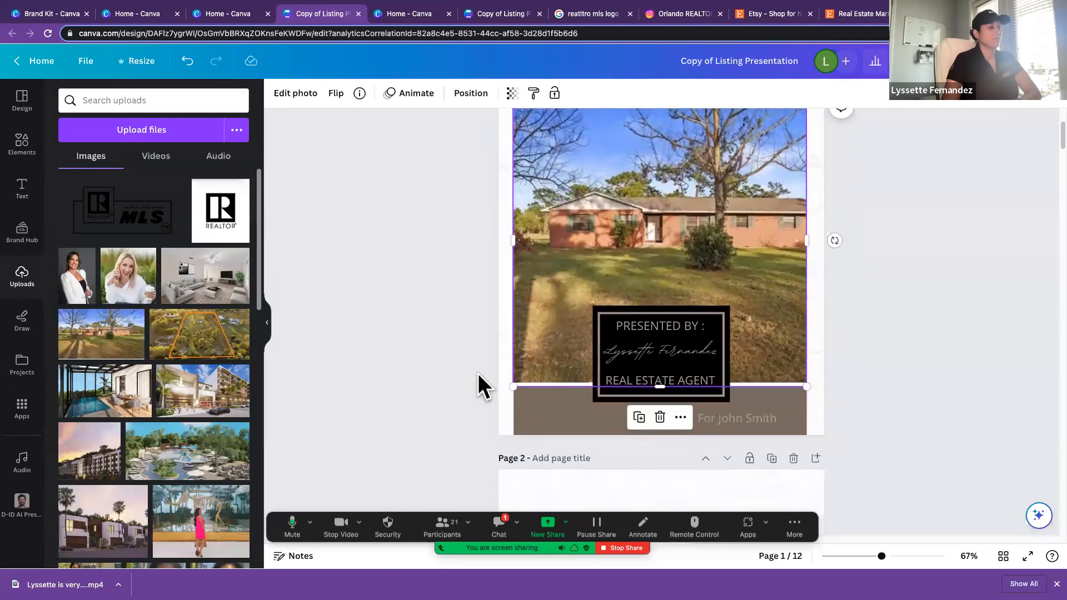
# Step: Delete the extra digit from the phone number in the About Me contact details on page 2
pyautogui.scroll(5, 478, 374)
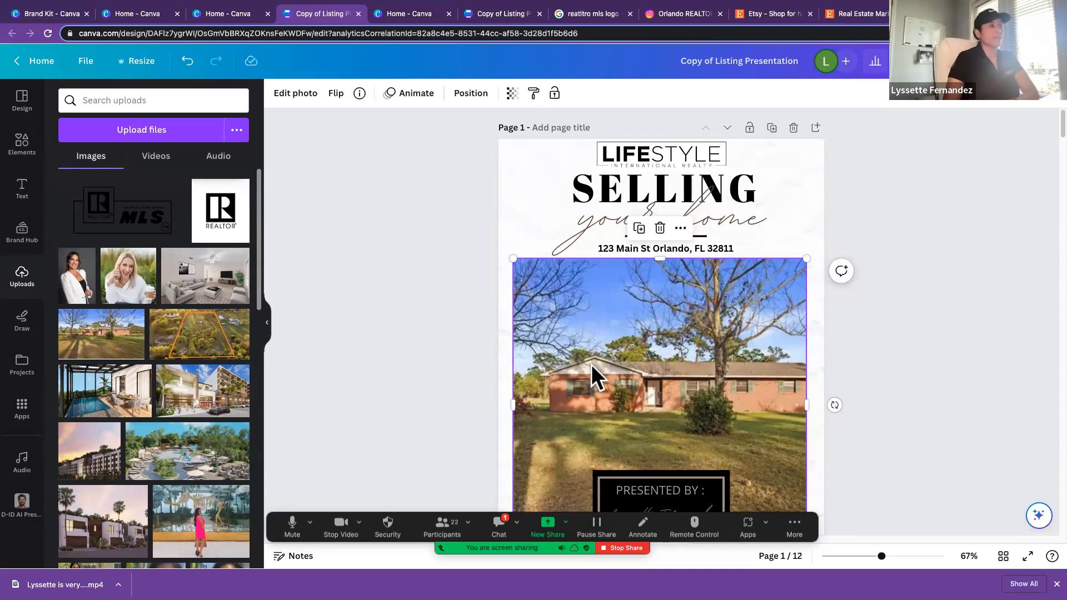
pyautogui.scroll(-5, 591, 365)
pyautogui.scroll(-8, 592, 365)
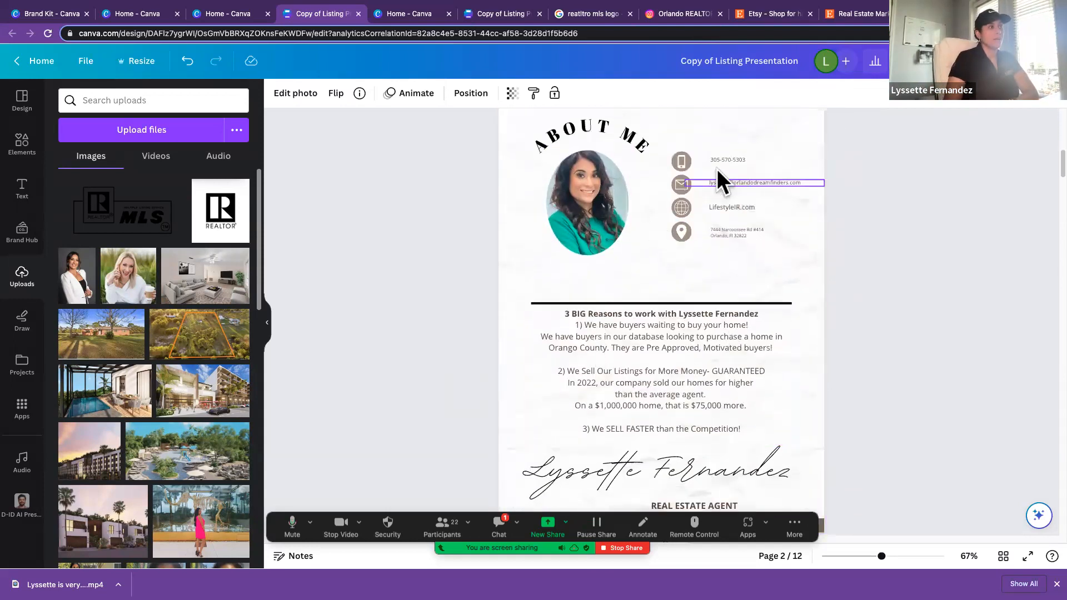
pyautogui.doubleClick(734, 158)
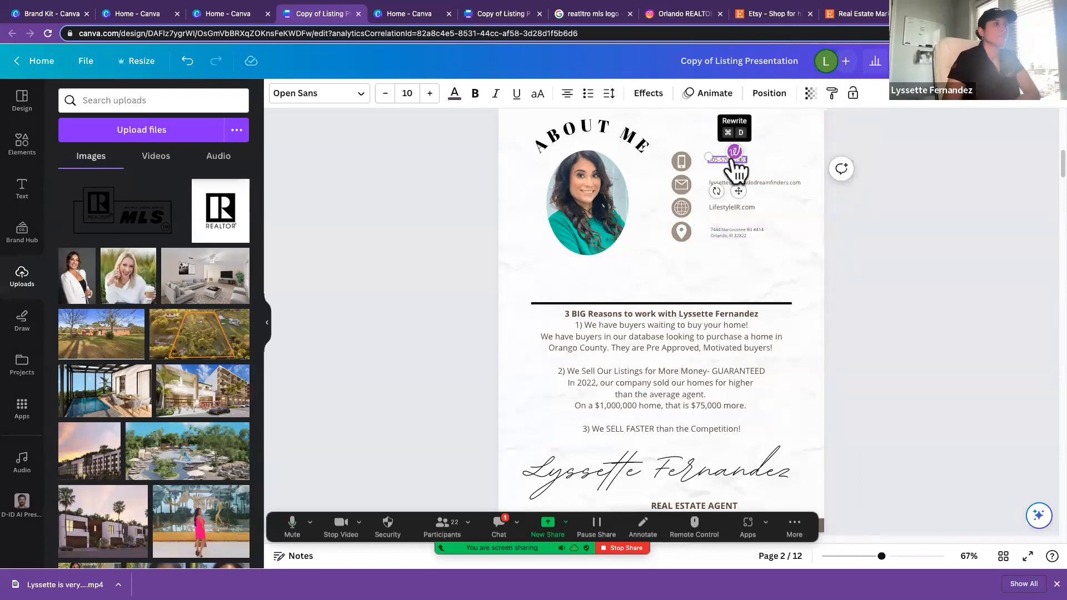
pyautogui.scroll(-1, 807, 226)
pyautogui.scroll(1, 808, 226)
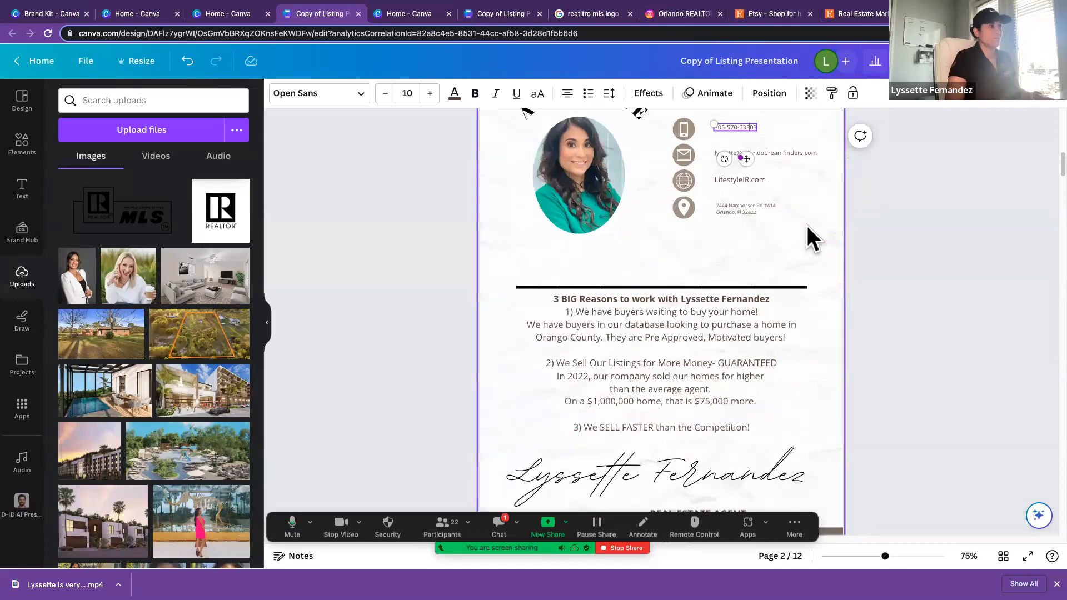
pyautogui.scroll(3, 808, 225)
pyautogui.scroll(5, 807, 225)
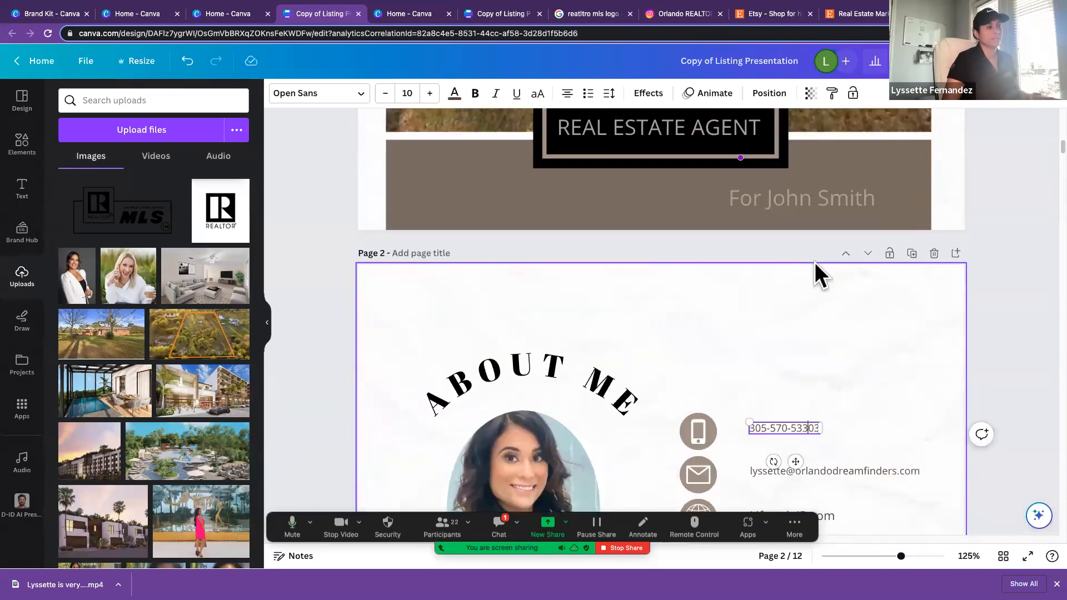
pyautogui.scroll(-2, 815, 263)
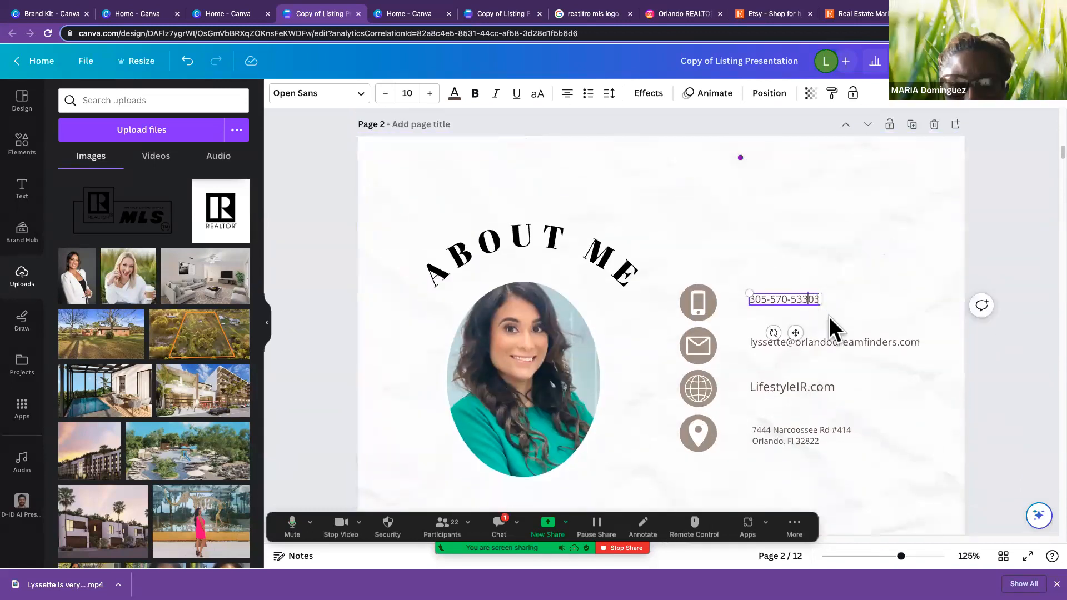
pyautogui.press('BackSpace')
pyautogui.press('Right')
pyautogui.press('Right')
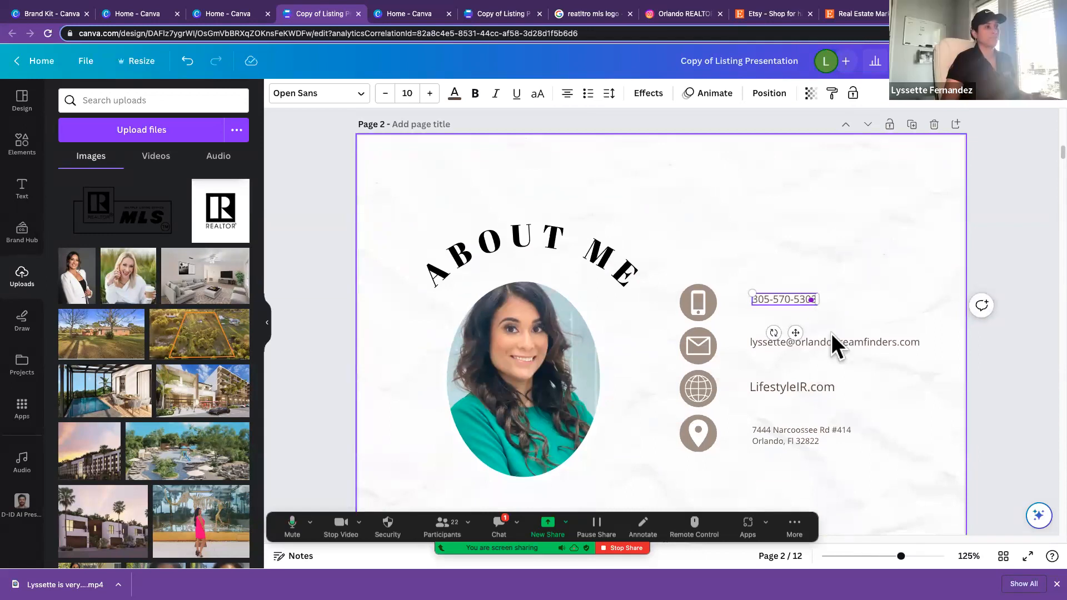
# Step: Select the email and website lines in turn, and replace the oval About Me portrait with the uploaded white-blazer photo
pyautogui.click(852, 340)
pyautogui.scroll(-2, 853, 357)
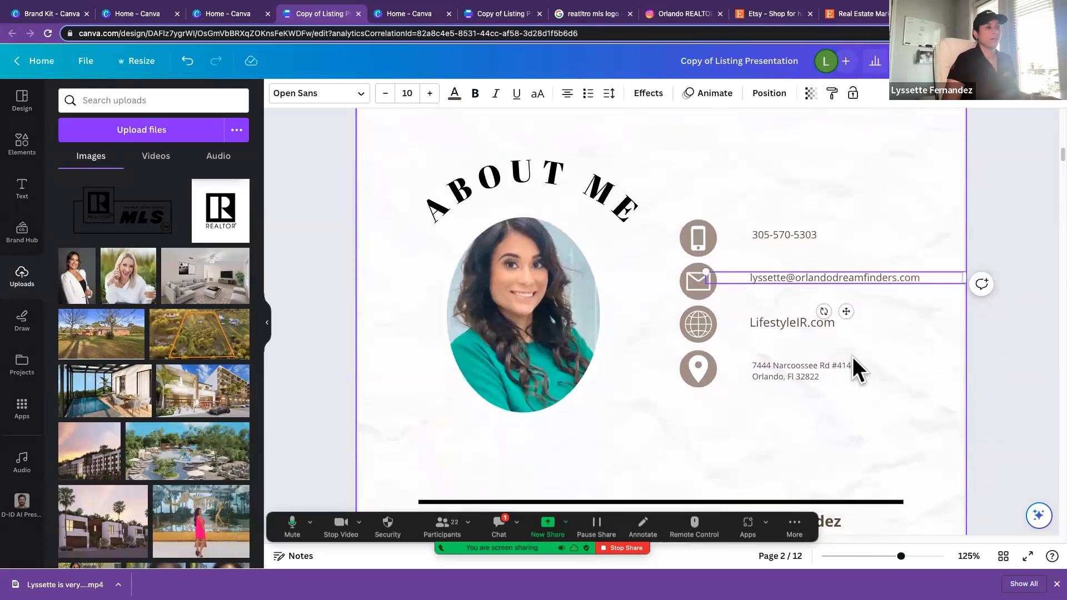
pyautogui.click(788, 322)
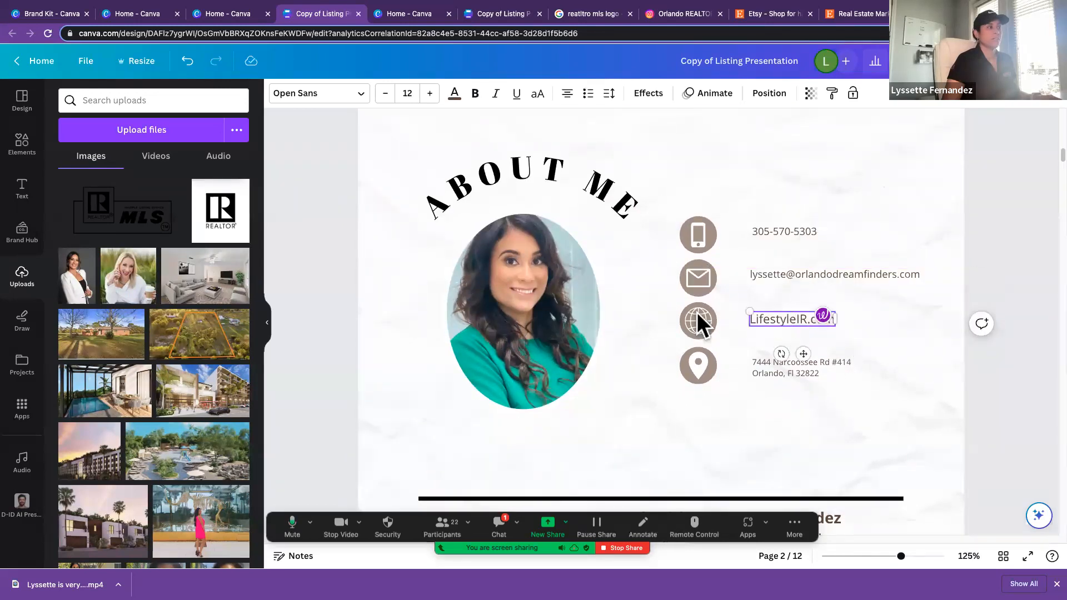
pyautogui.click(558, 314)
pyautogui.moveTo(84, 283); pyautogui.dragTo(509, 297)
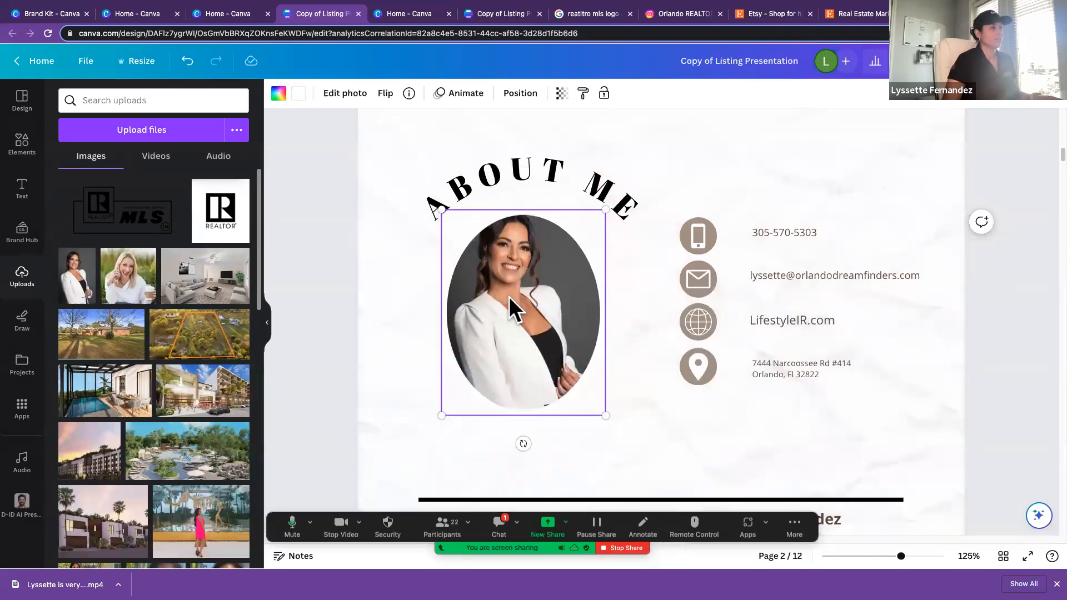
# Step: Try removing the background from the oval About Me portrait, and undo back to the original portrait with the green top
pyautogui.click(349, 97)
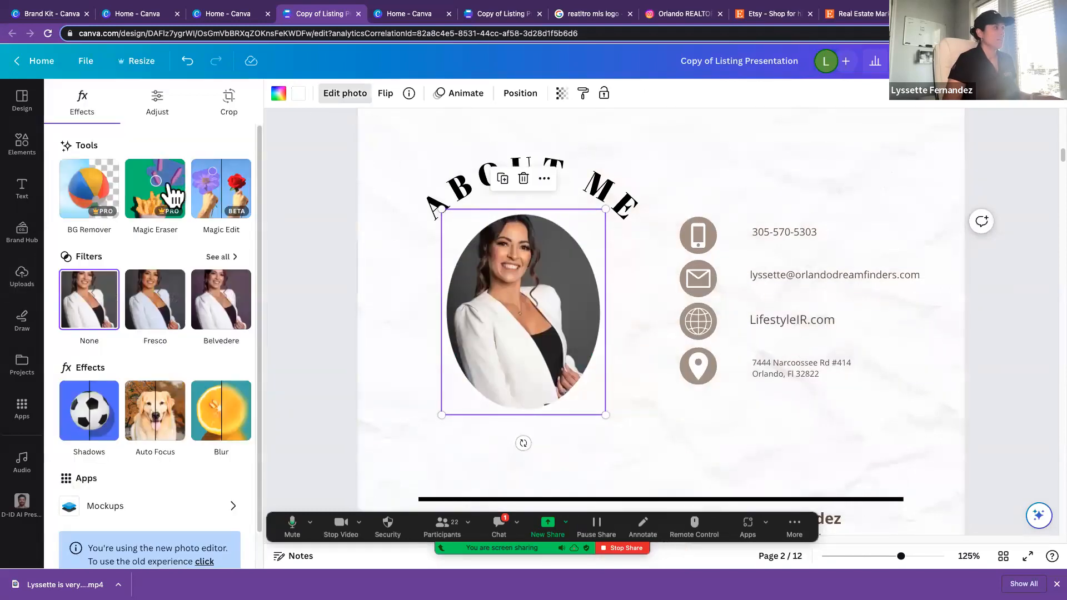
pyautogui.click(93, 191)
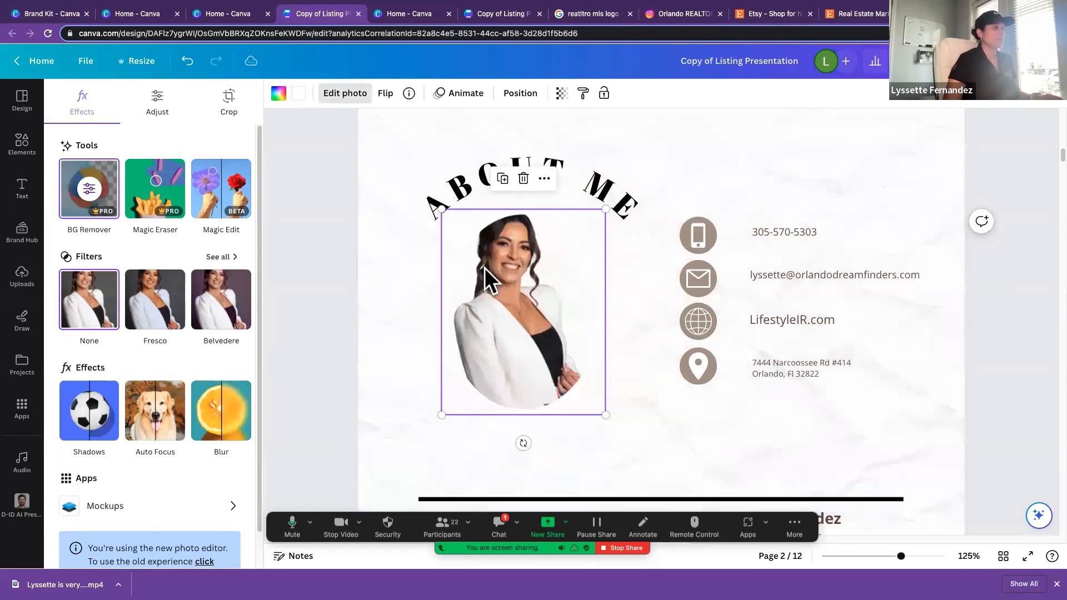
pyautogui.hotkey('ctrl', 'z')
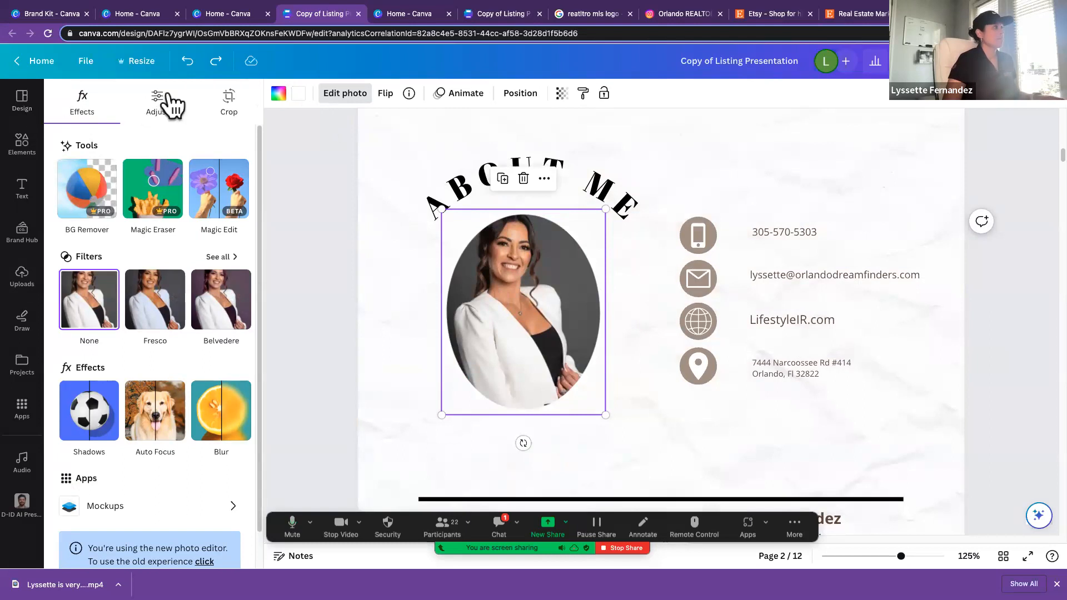
pyautogui.hotkey('ctrl', 'z')
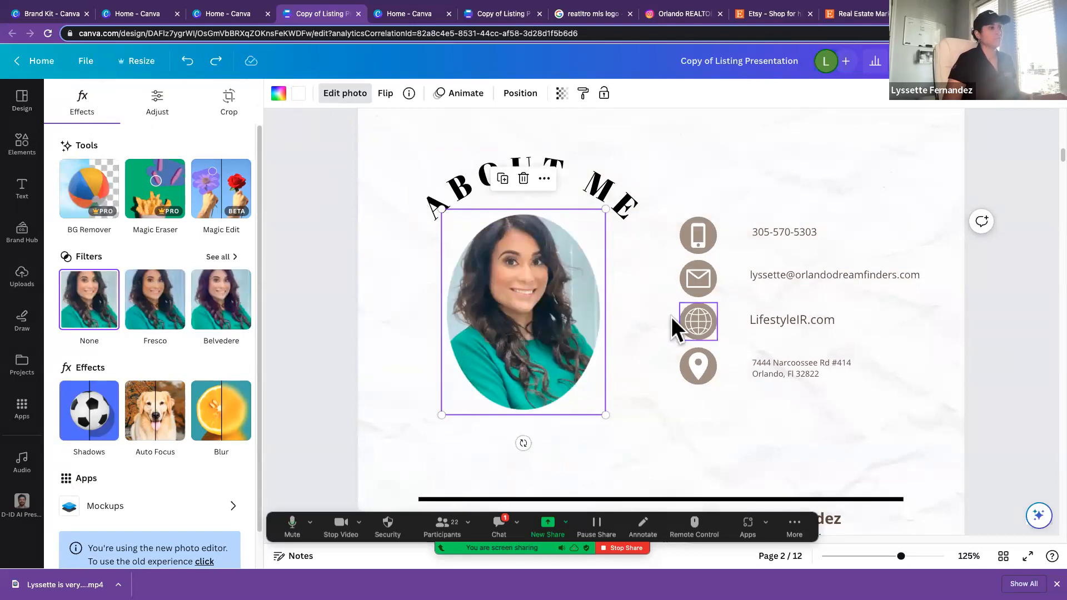
# Step: Replace the first name in the script signature at the bottom of page 2 with a different first name
pyautogui.scroll(-3, 672, 317)
pyautogui.scroll(-3, 672, 317)
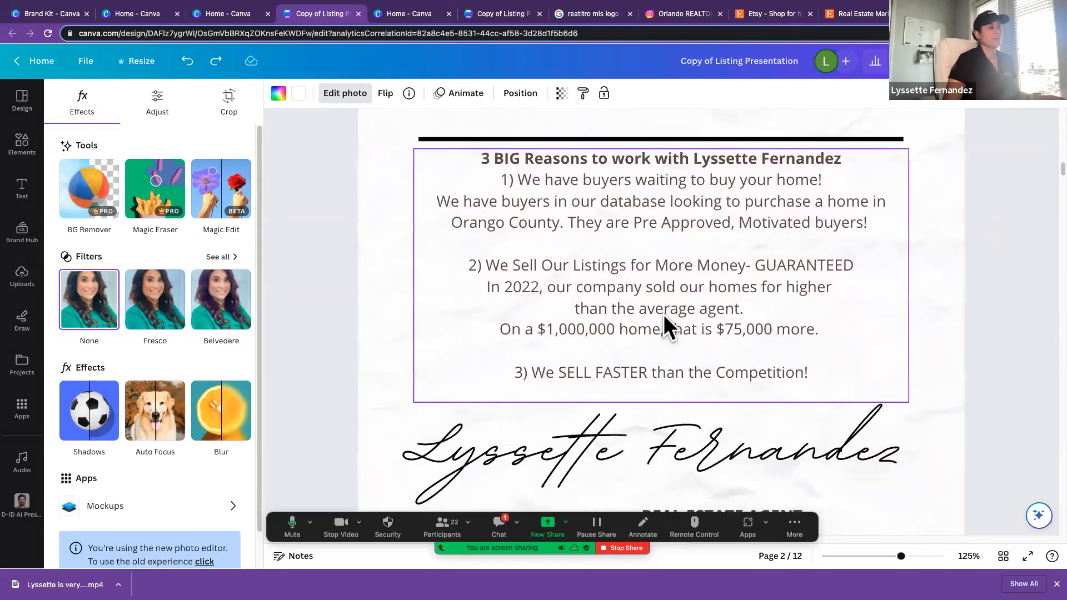
pyautogui.scroll(-4, 638, 305)
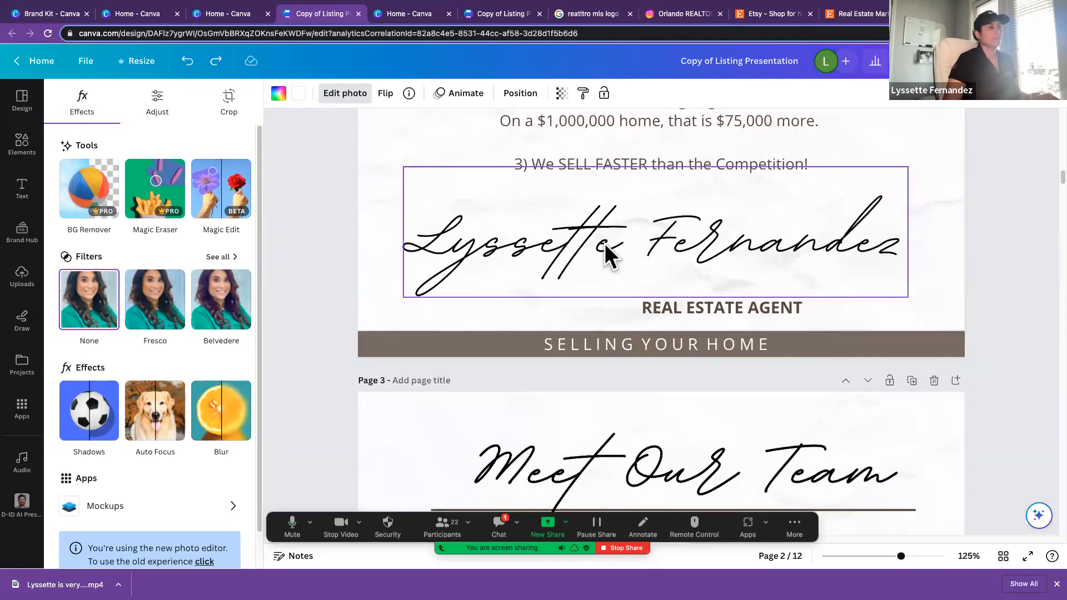
pyautogui.click(608, 253)
pyautogui.click(614, 244)
pyautogui.moveTo(620, 245); pyautogui.dragTo(411, 242)
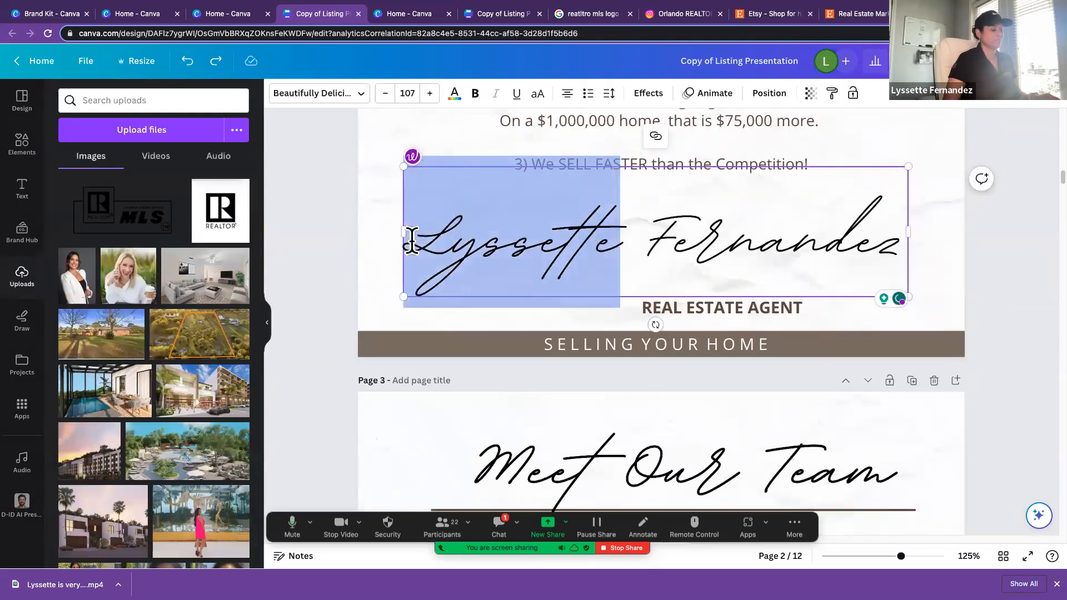
pyautogui.write('Mary')
# Step: Review the Meet Our Team page at 75% zoom, covering the transaction coordinator, title insurance and professional photography entries
pyautogui.scroll(-1, 661, 278)
pyautogui.scroll(-4, 874, 302)
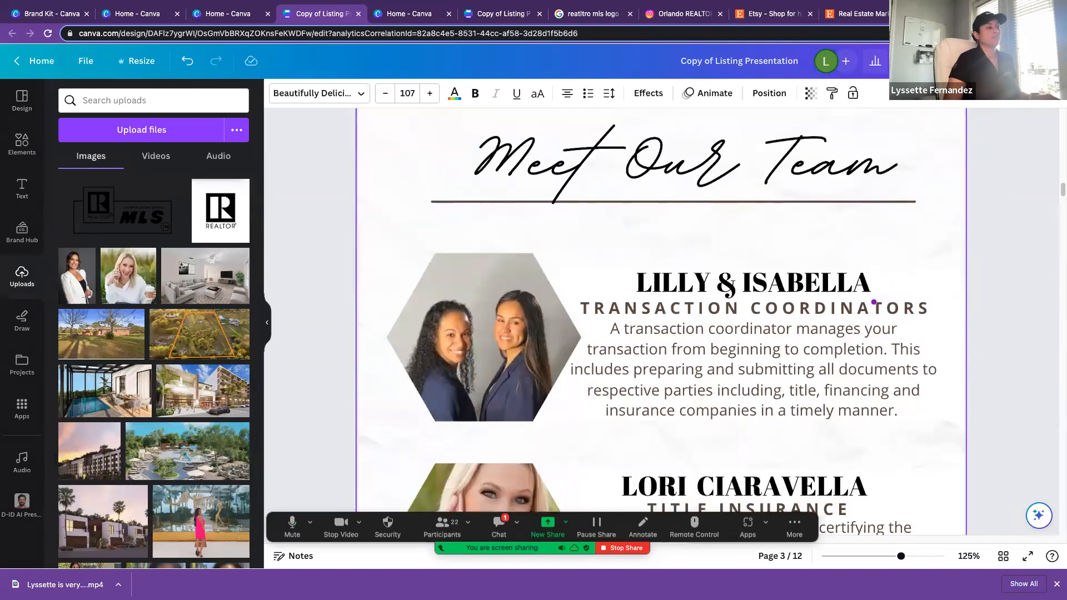
pyautogui.press('super+minus')
pyautogui.press('super+minus')
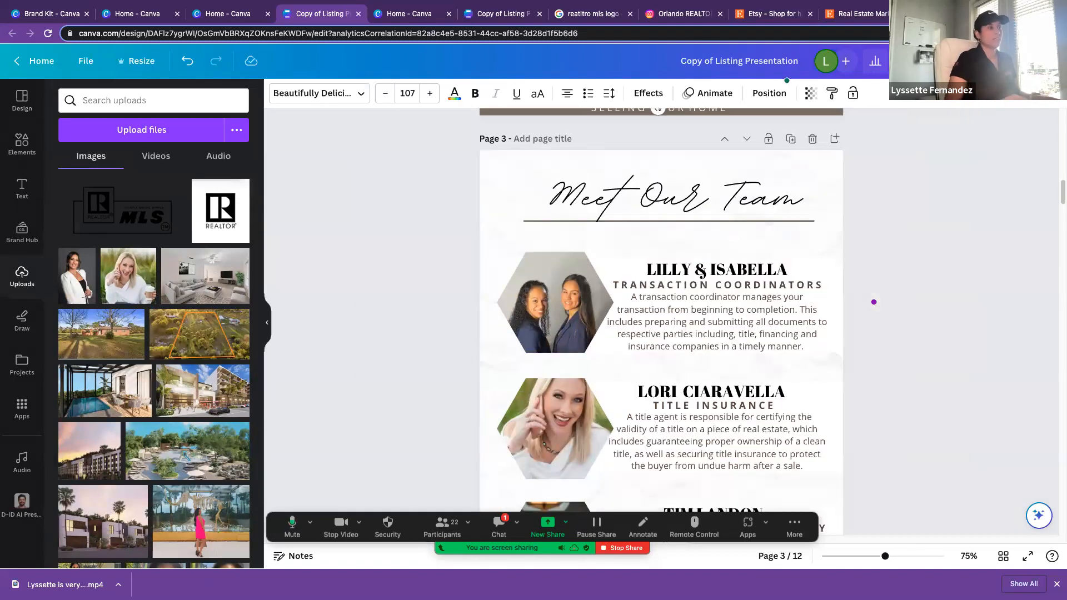
pyautogui.scroll(-3, 344, 256)
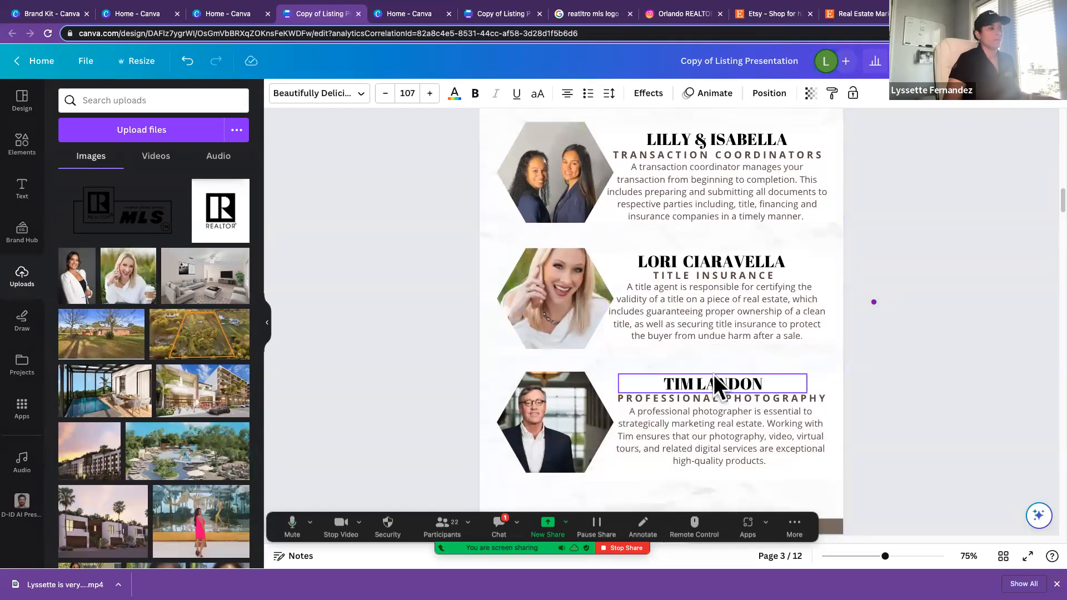
pyautogui.scroll(-1, 715, 379)
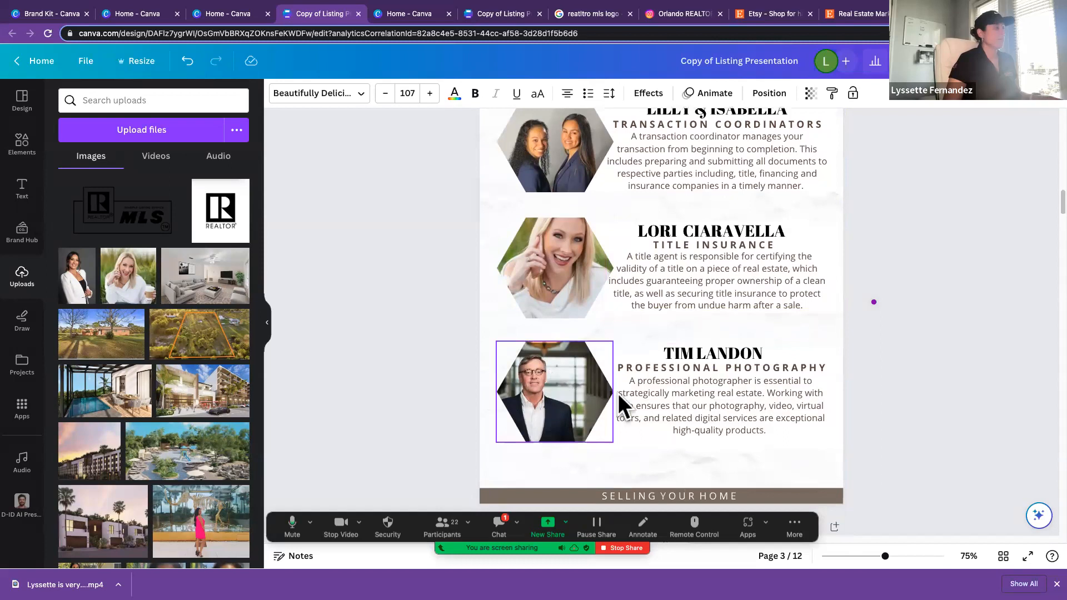
pyautogui.scroll(-5, 722, 398)
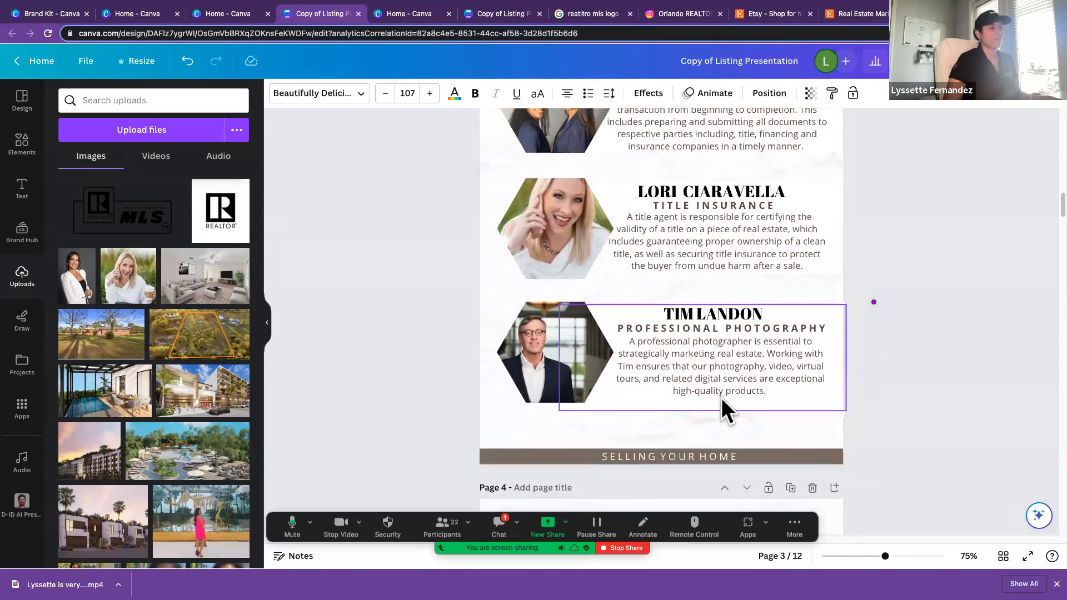
# Step: Collapse the uploads side panel and examine the Seller Road Map on page 4, singling out its Photographs stage
pyautogui.scroll(-9, 721, 398)
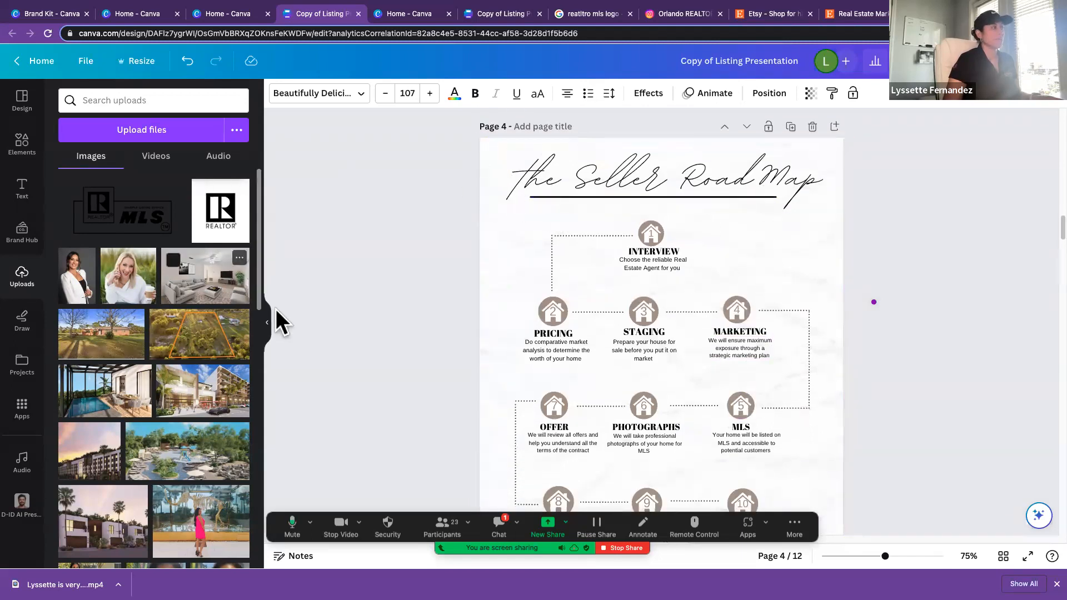
pyautogui.click(271, 331)
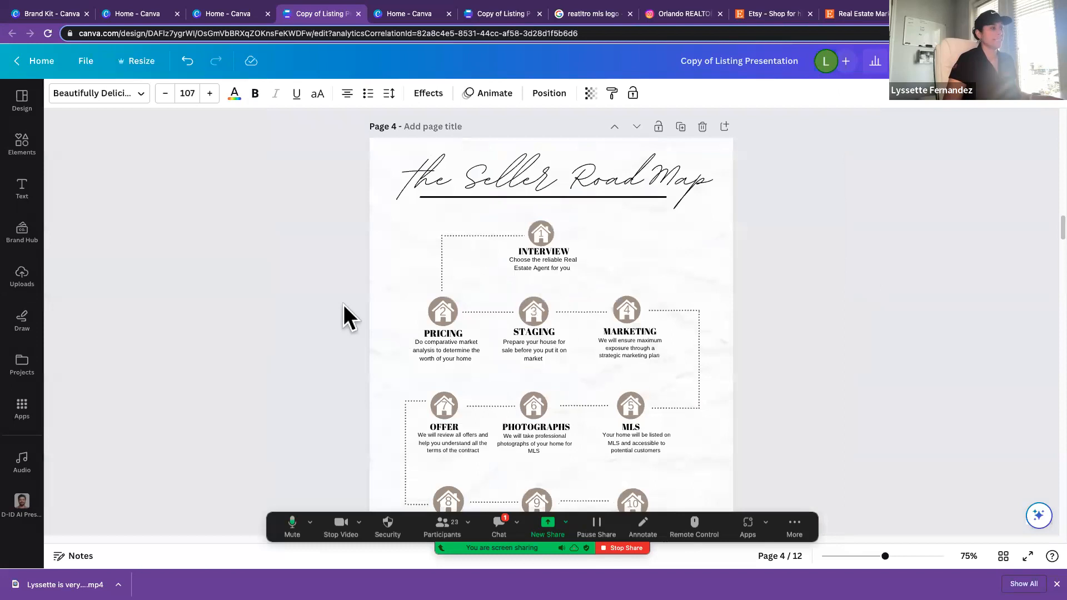
pyautogui.scroll(-2, 343, 304)
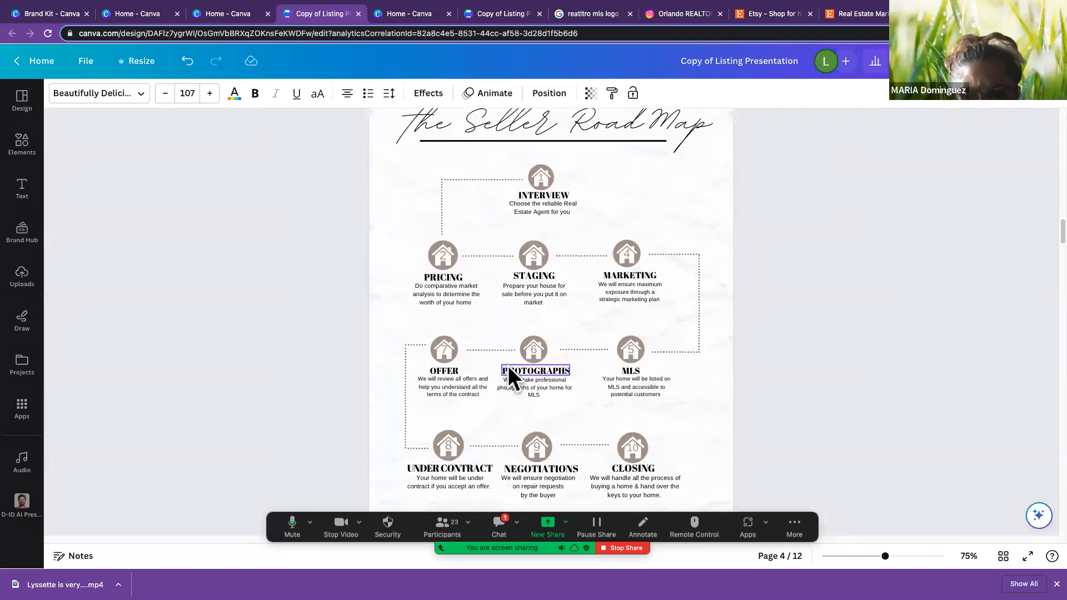
pyautogui.scroll(-2, 508, 366)
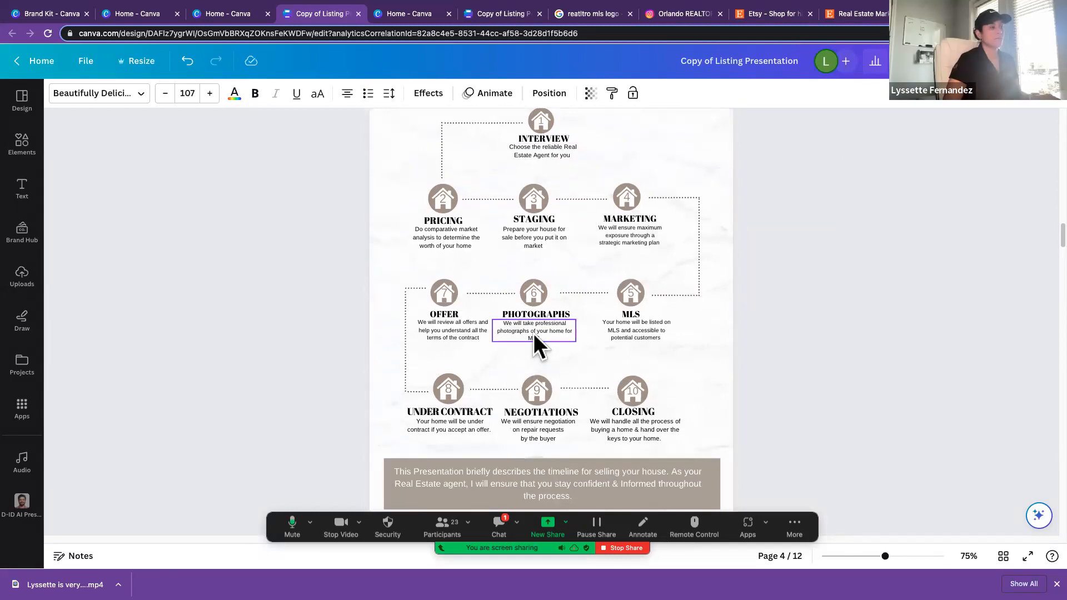
pyautogui.click(565, 312)
pyautogui.click(565, 312)
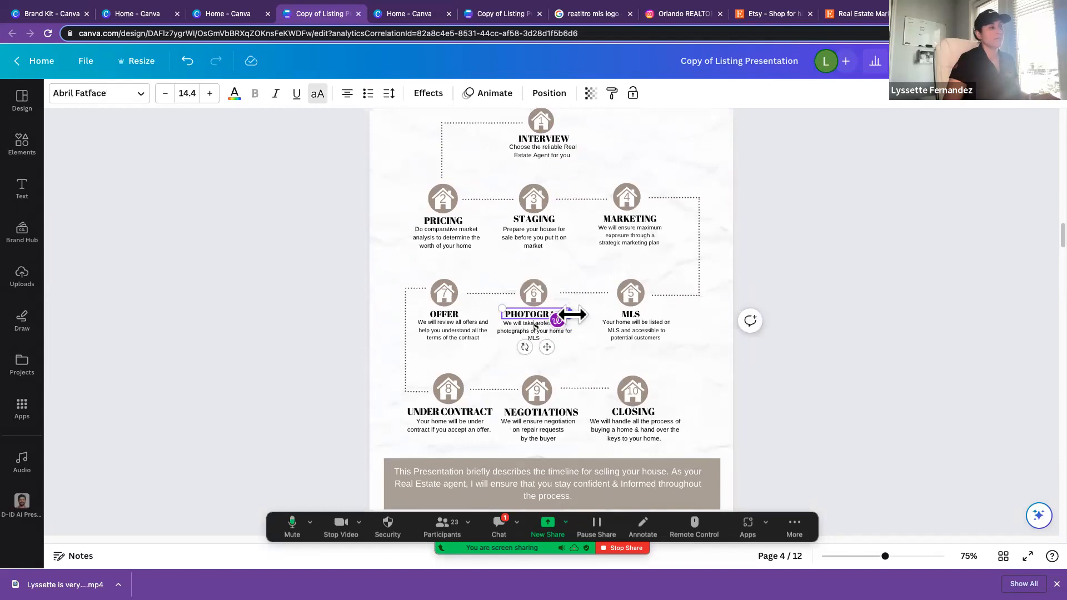
pyautogui.click(780, 353)
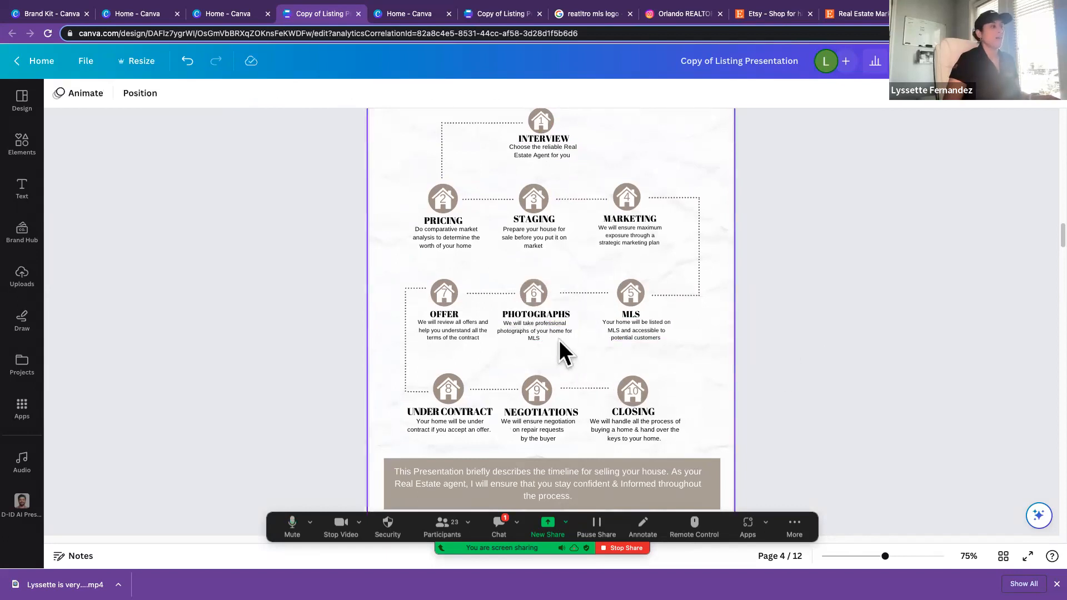
pyautogui.scroll(-2, 555, 338)
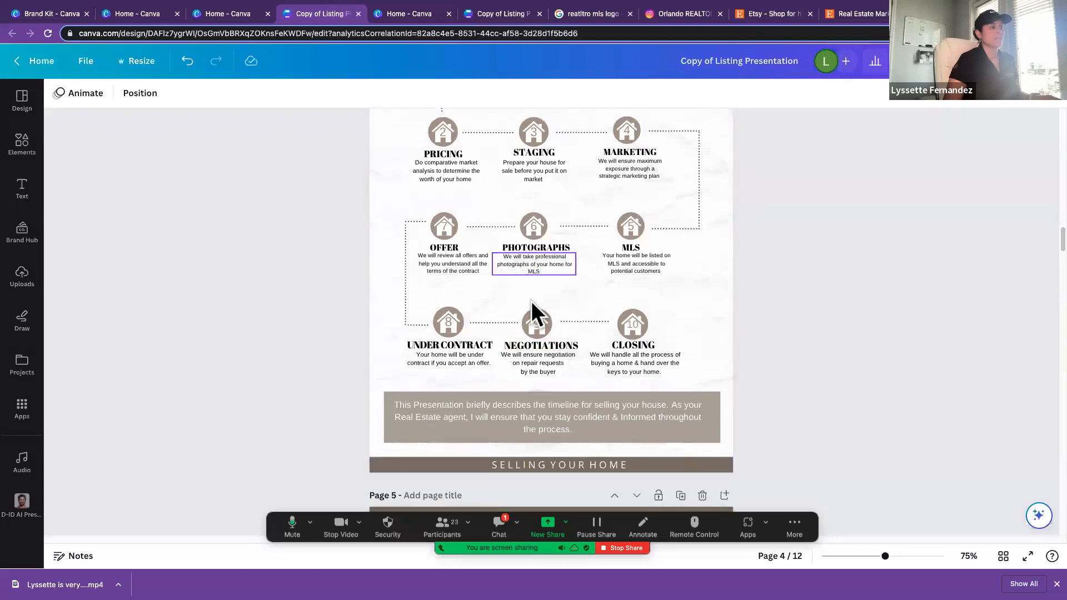
# Step: Read through the five numbered questions on the About Your Home page, moving the meeting toolbar out of the way
pyautogui.scroll(-3, 536, 313)
pyautogui.scroll(-5, 536, 312)
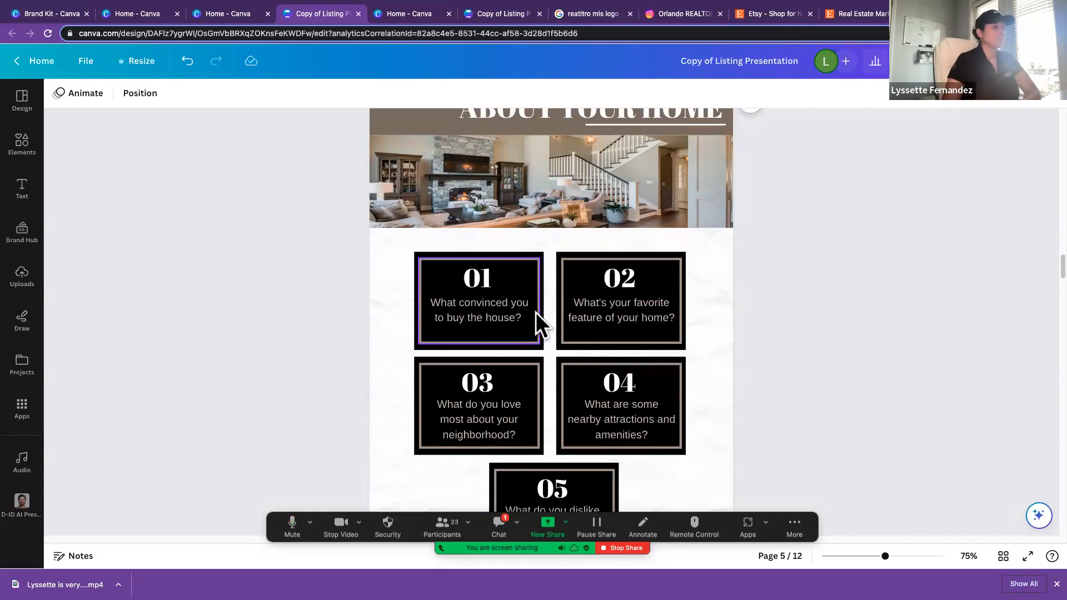
pyautogui.scroll(1, 536, 313)
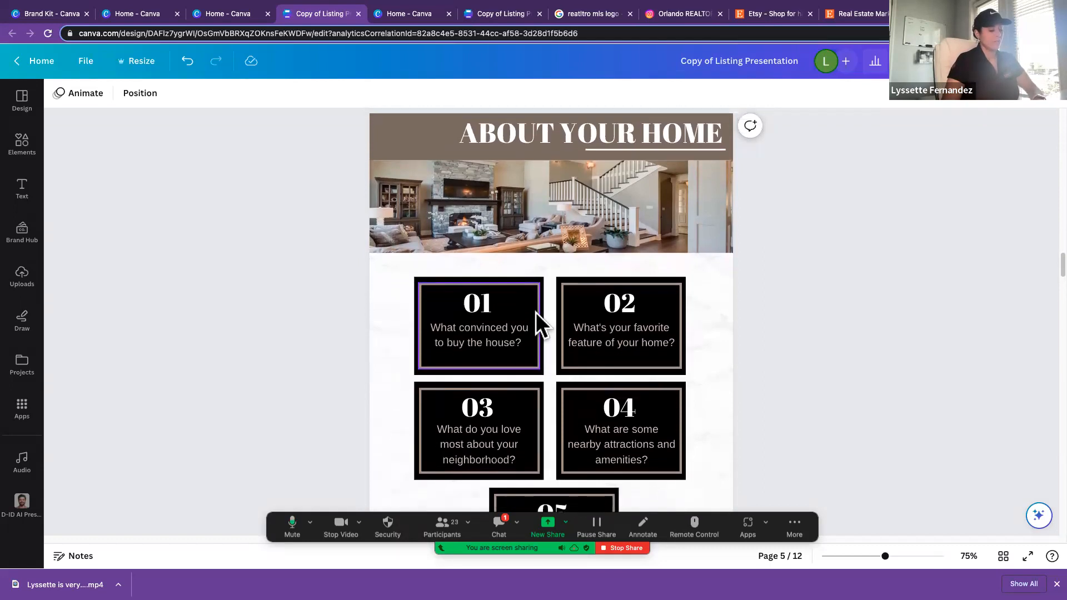
pyautogui.press('super+minus')
pyautogui.scroll(-1, 599, 346)
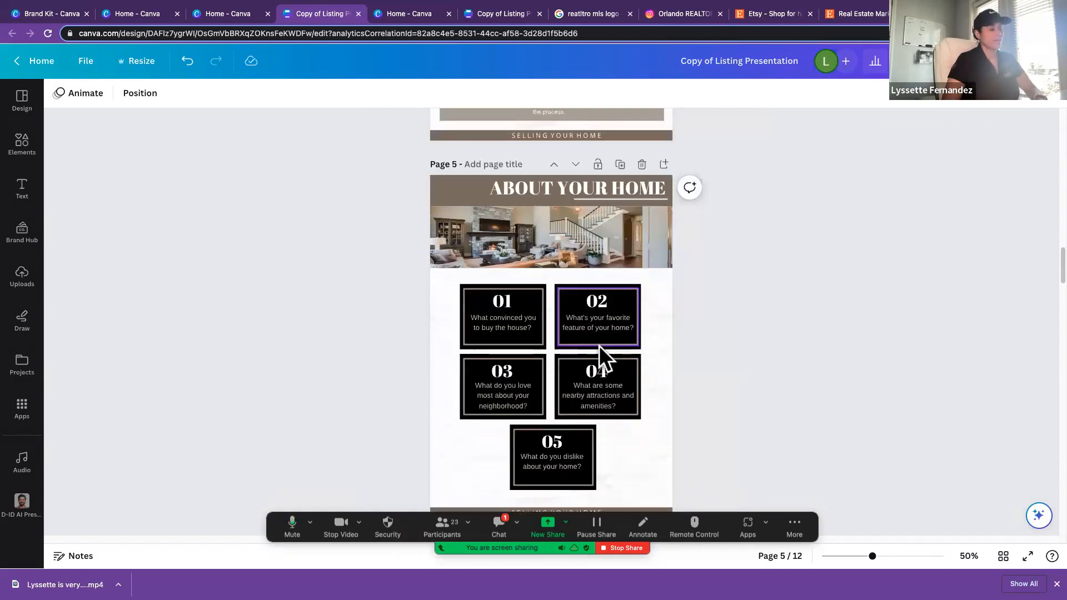
pyautogui.scroll(-1, 599, 346)
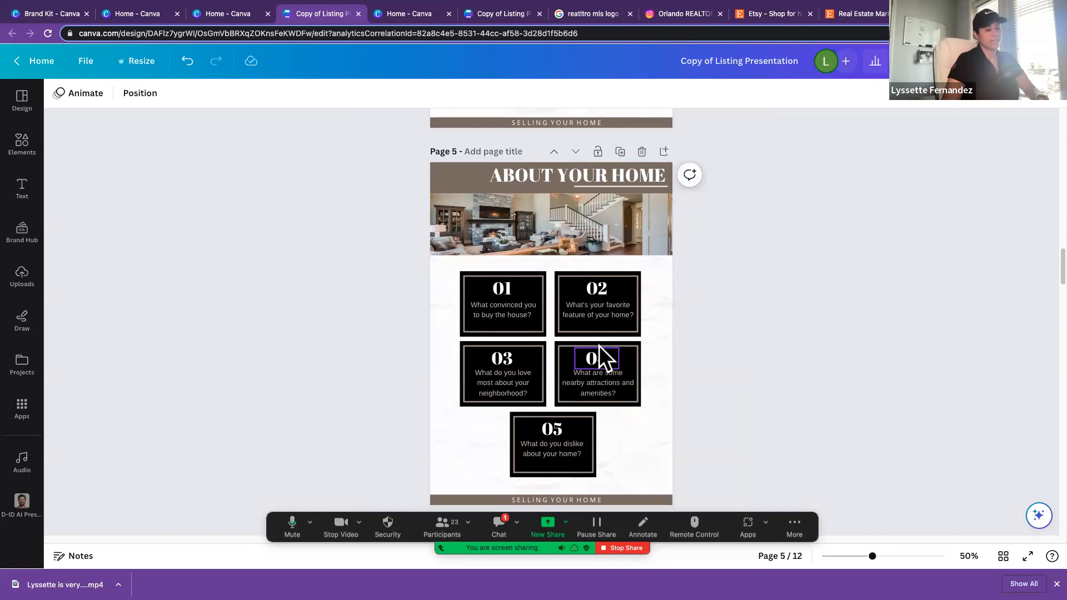
pyautogui.press('super+equal')
pyautogui.scroll(-1, 623, 344)
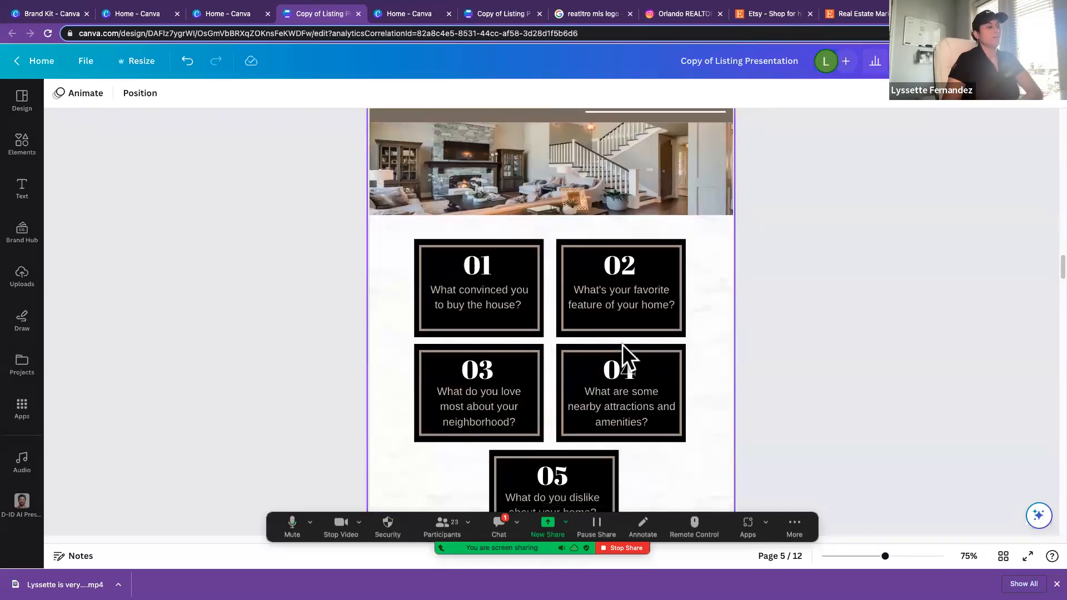
pyautogui.scroll(1, 357, 481)
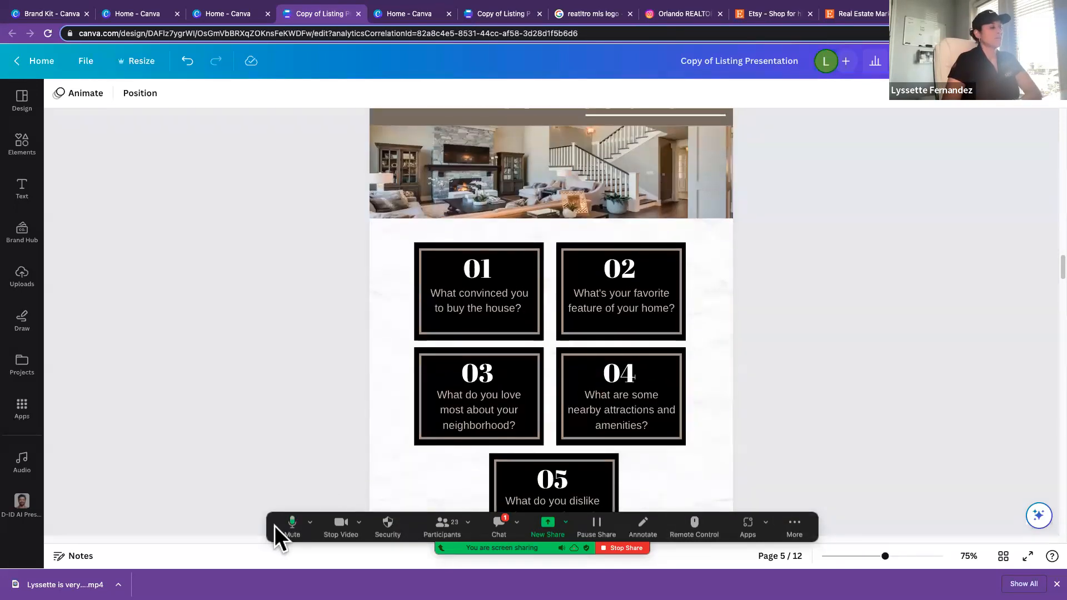
pyautogui.moveTo(270, 528); pyautogui.dragTo(267, 561)
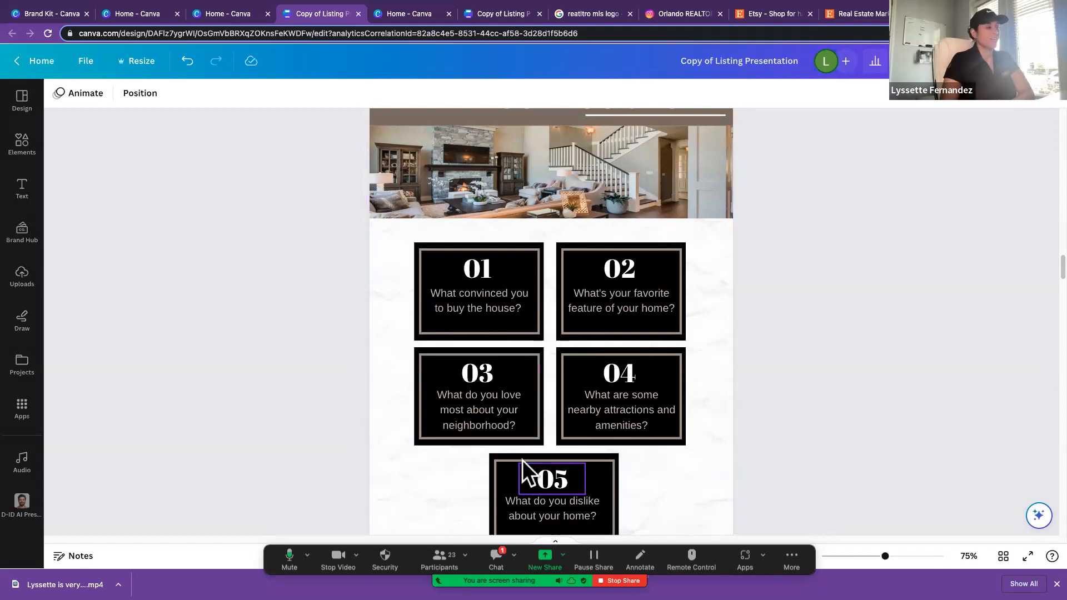
pyautogui.scroll(-1, 521, 464)
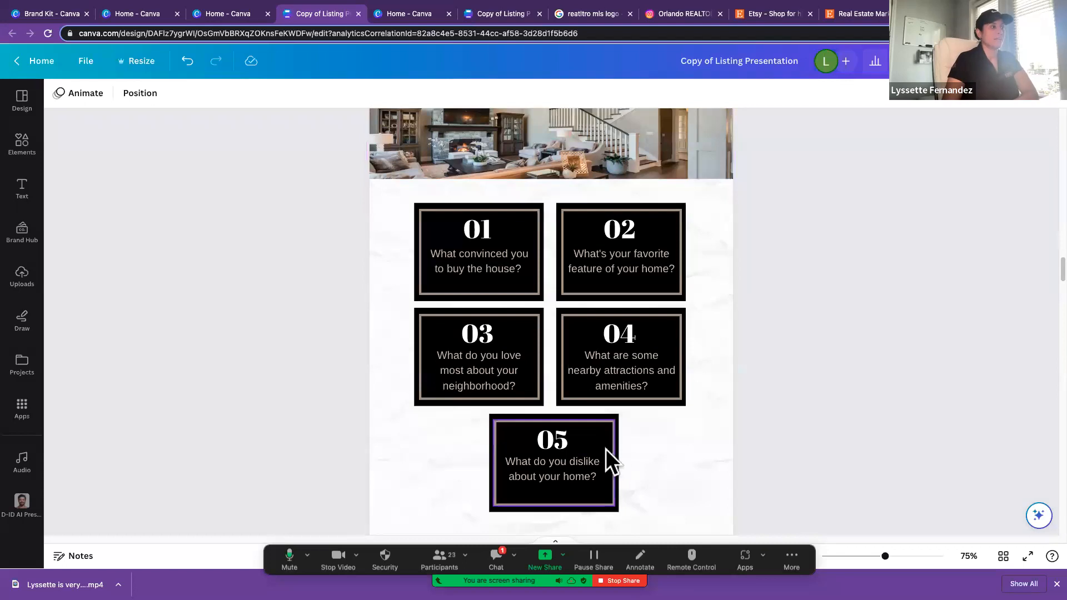
pyautogui.scroll(-2, 605, 451)
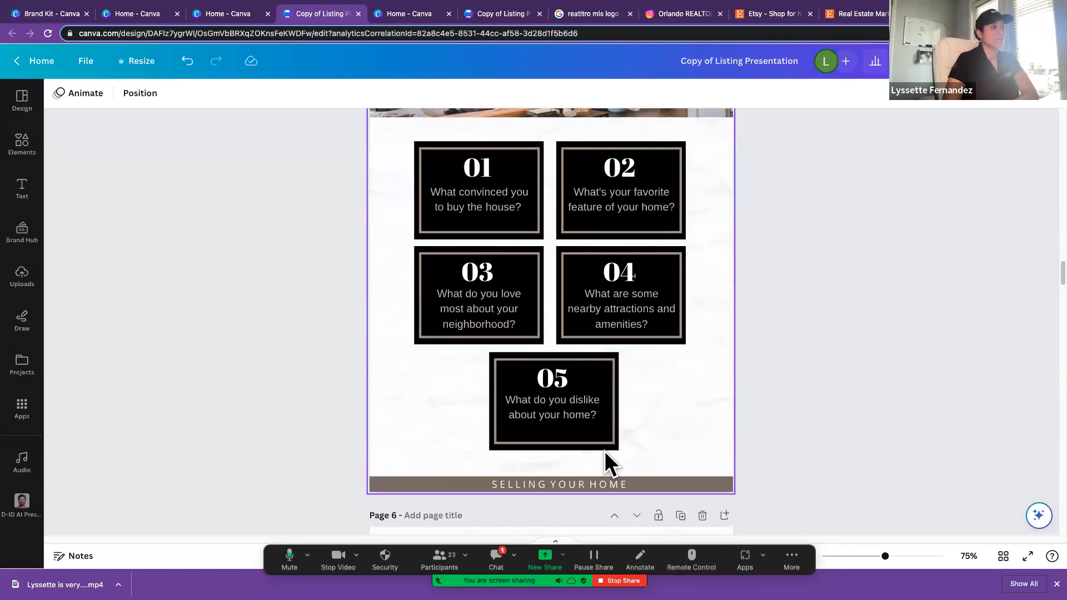
# Step: Examine the About You page, reading the agent statement and the Your Why, Your Plan and Obstacles questions
pyautogui.scroll(-8, 605, 451)
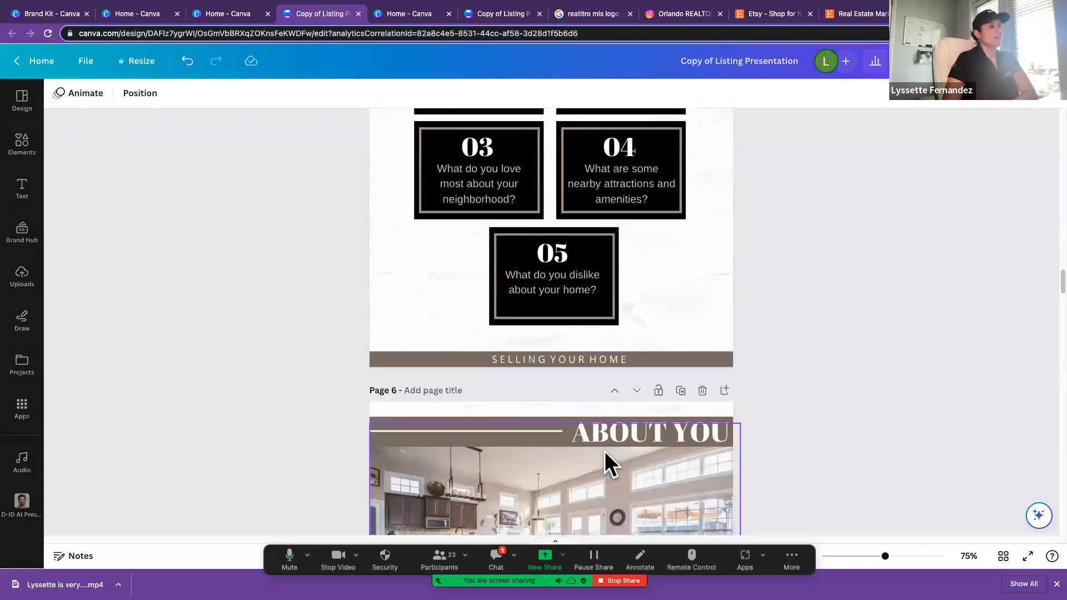
pyautogui.scroll(-1, 605, 451)
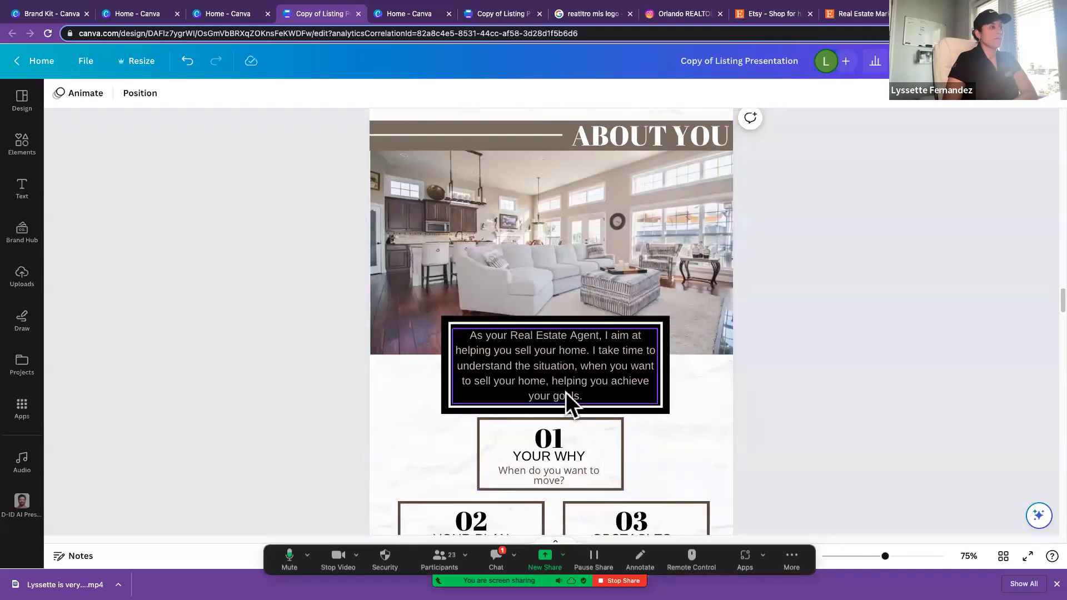
pyautogui.scroll(-2, 588, 406)
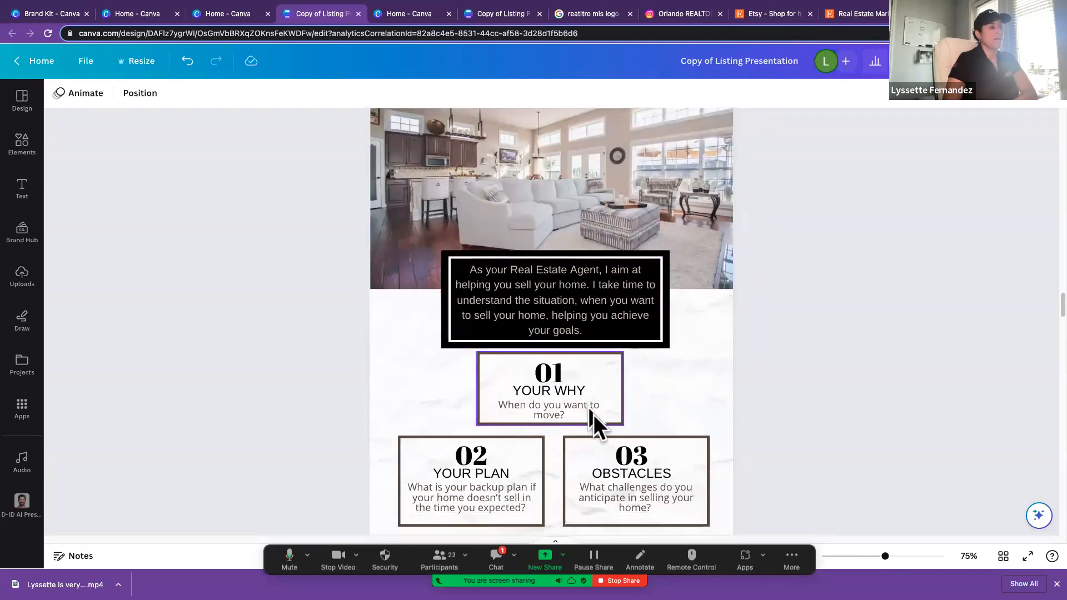
pyautogui.scroll(1, 591, 419)
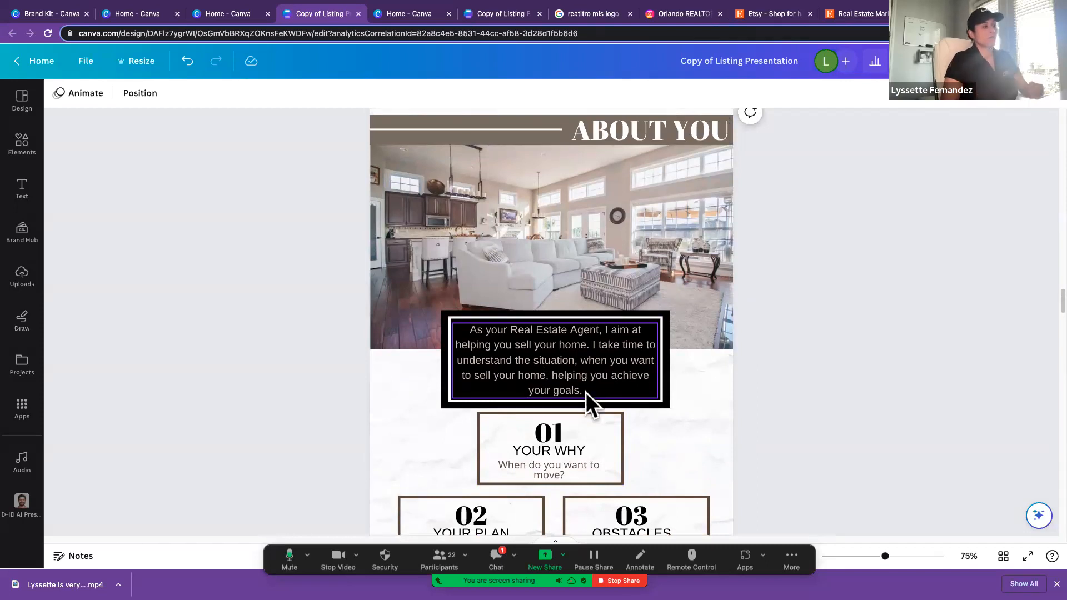
pyautogui.scroll(-3, 607, 405)
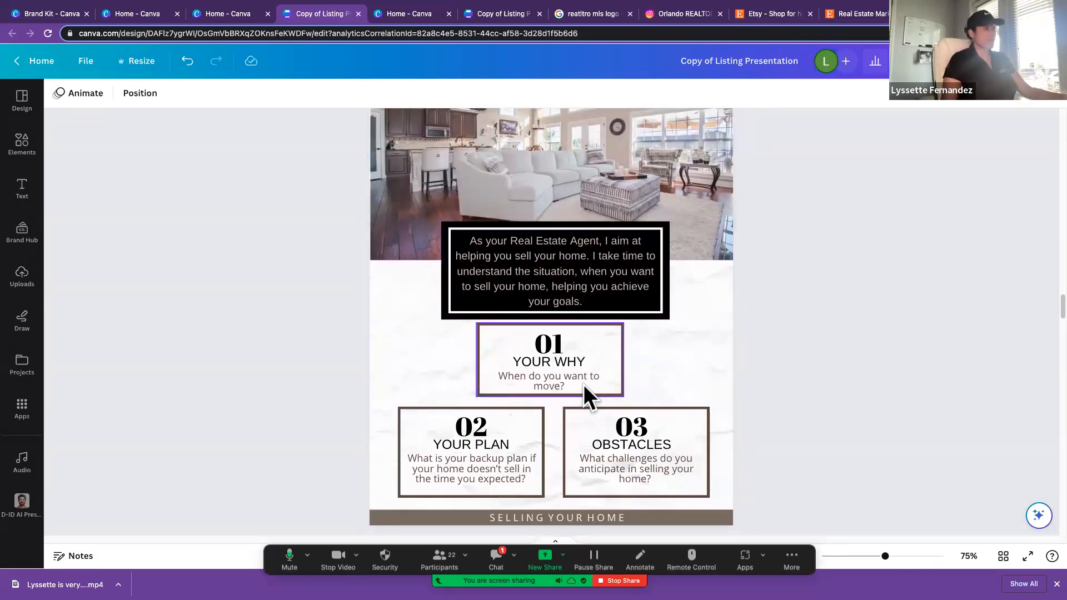
pyautogui.scroll(-1, 583, 385)
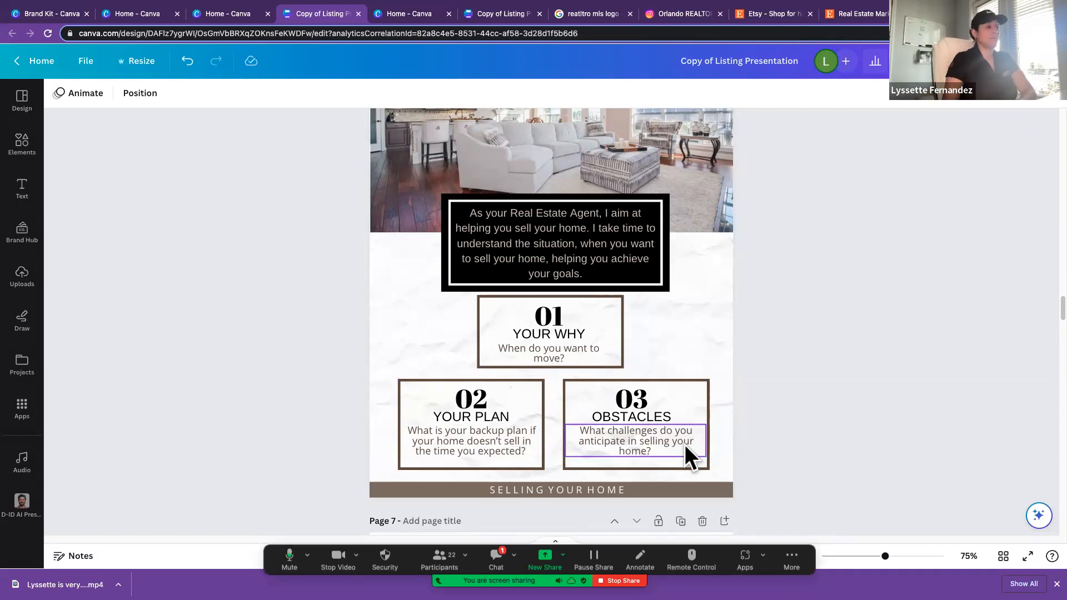
pyautogui.scroll(-1, 685, 445)
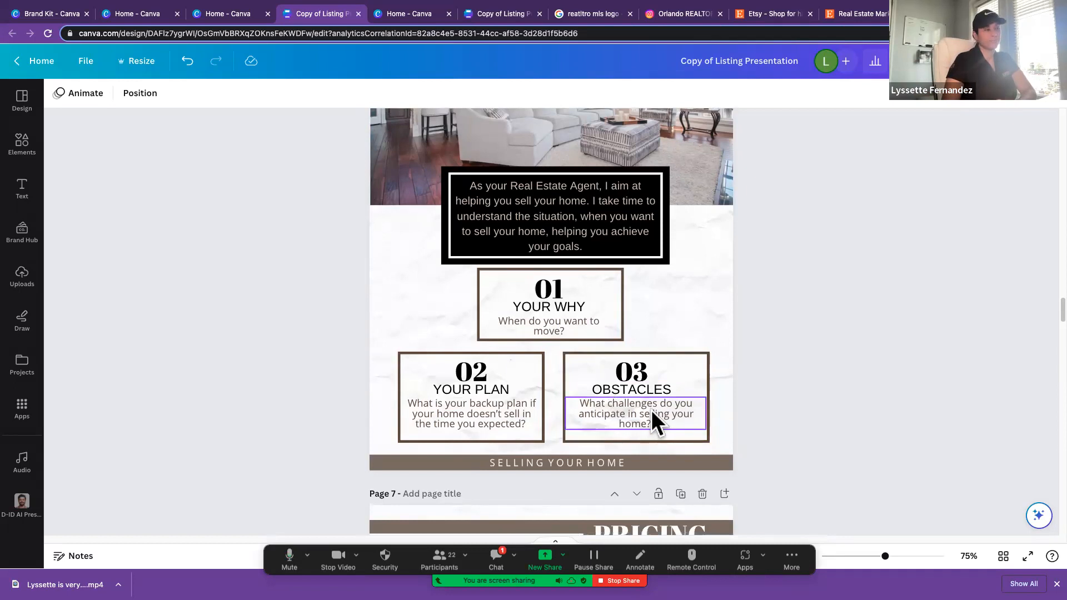
# Step: Select the living room photo on the Pricing page and search the uploads for "price"
pyautogui.scroll(-1, 653, 412)
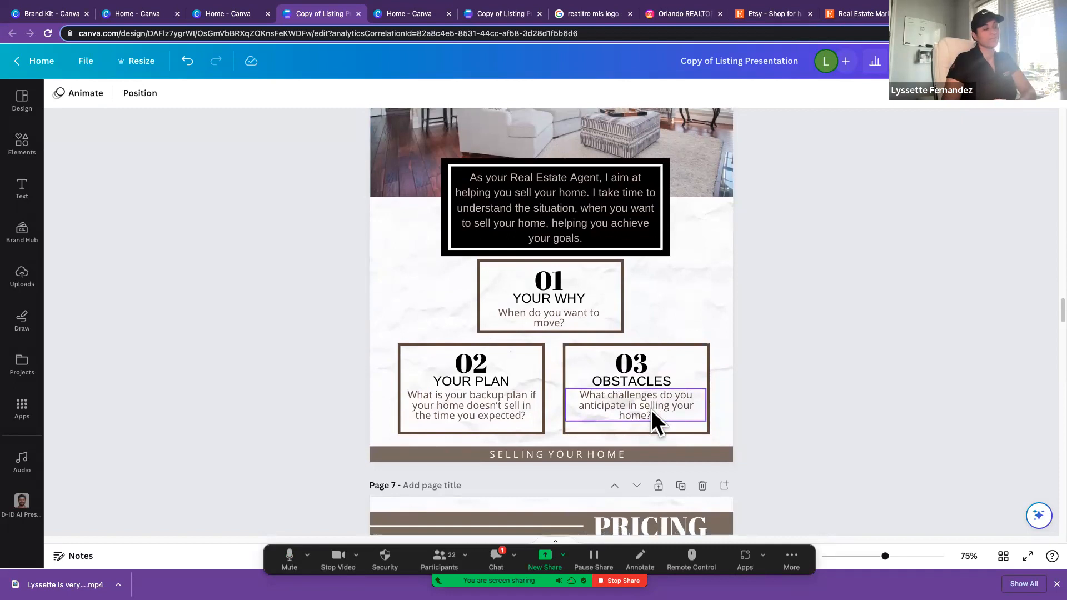
pyautogui.scroll(-1, 653, 413)
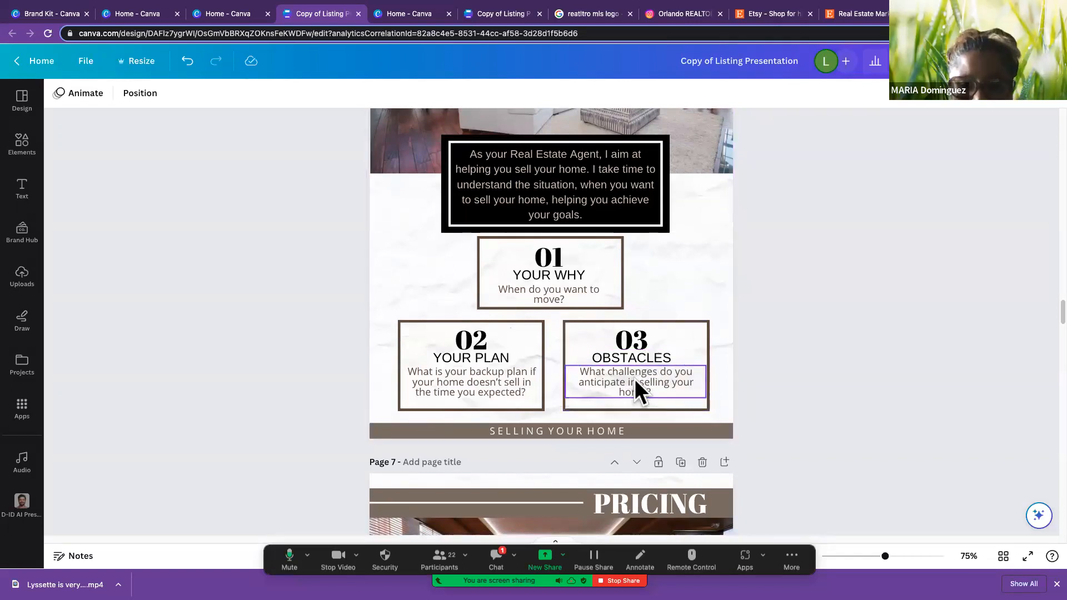
pyautogui.scroll(-10, 635, 381)
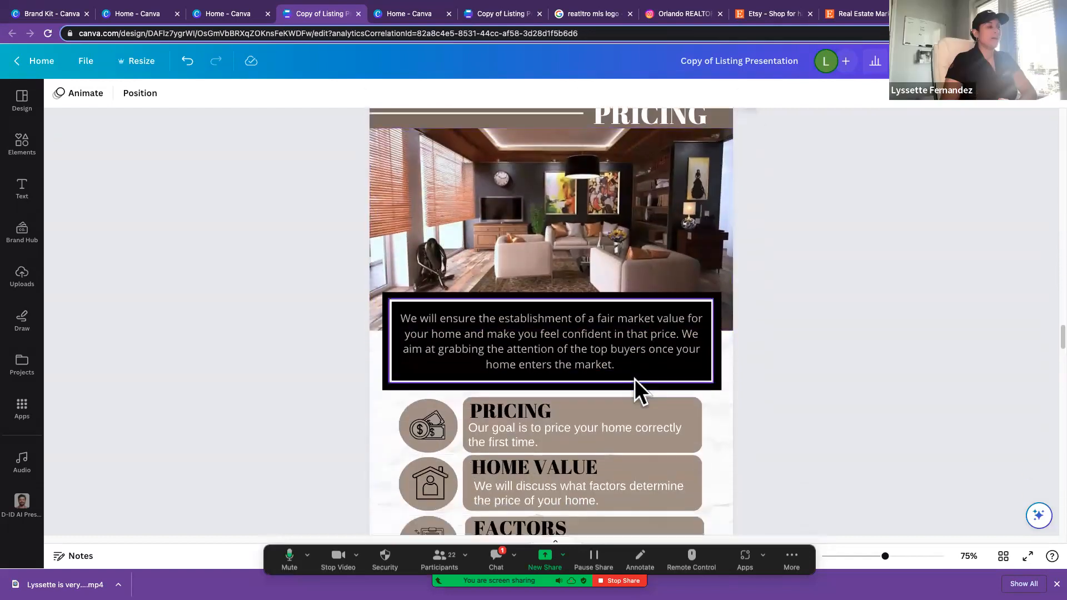
pyautogui.scroll(3, 635, 380)
pyautogui.click(559, 295)
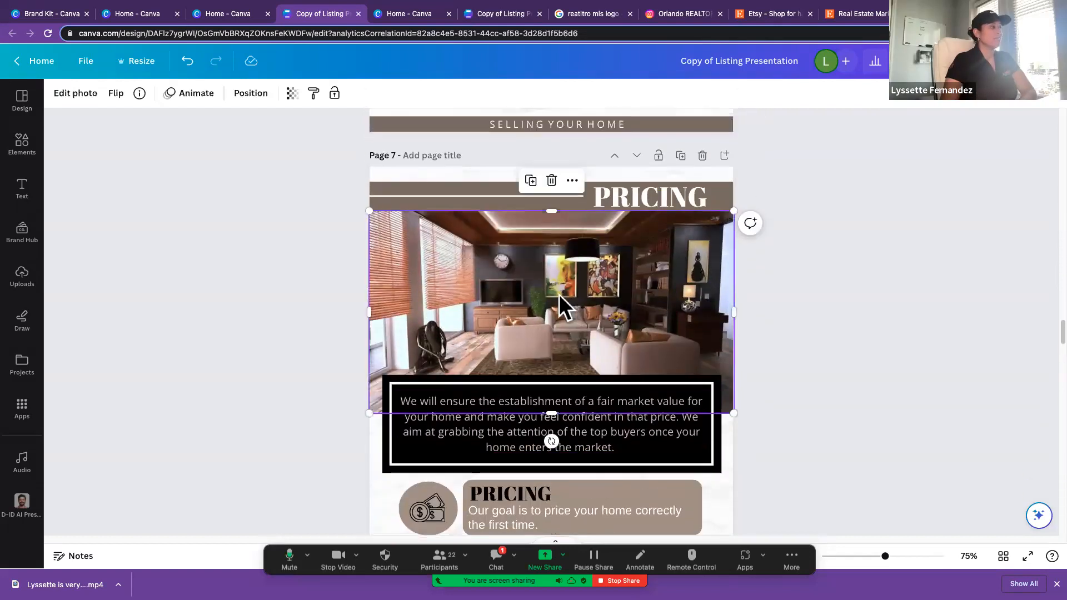
pyautogui.click(24, 273)
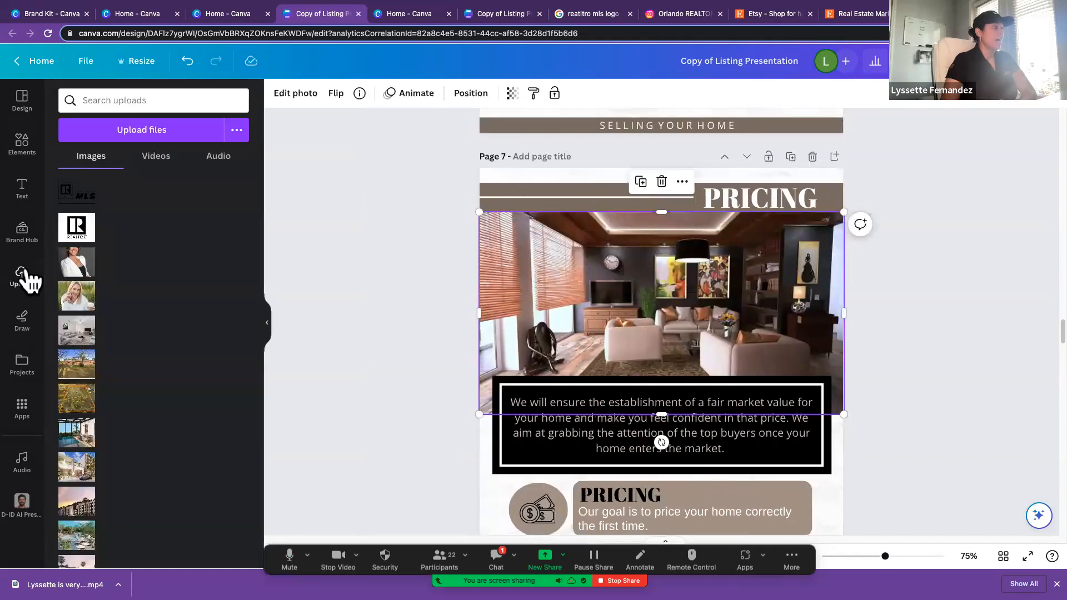
pyautogui.scroll(-3, 169, 360)
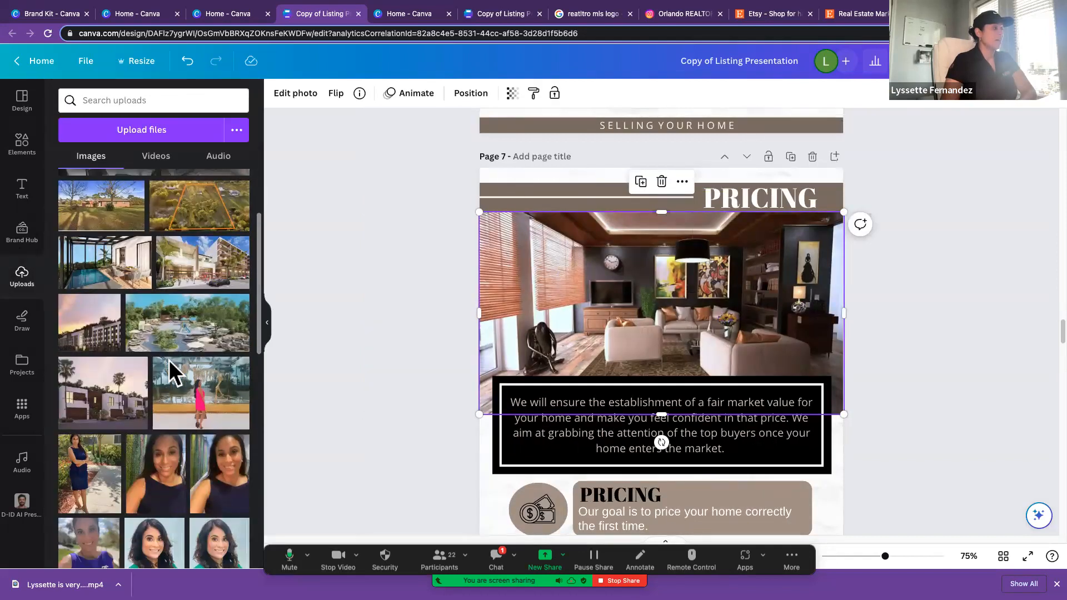
pyautogui.click(130, 100)
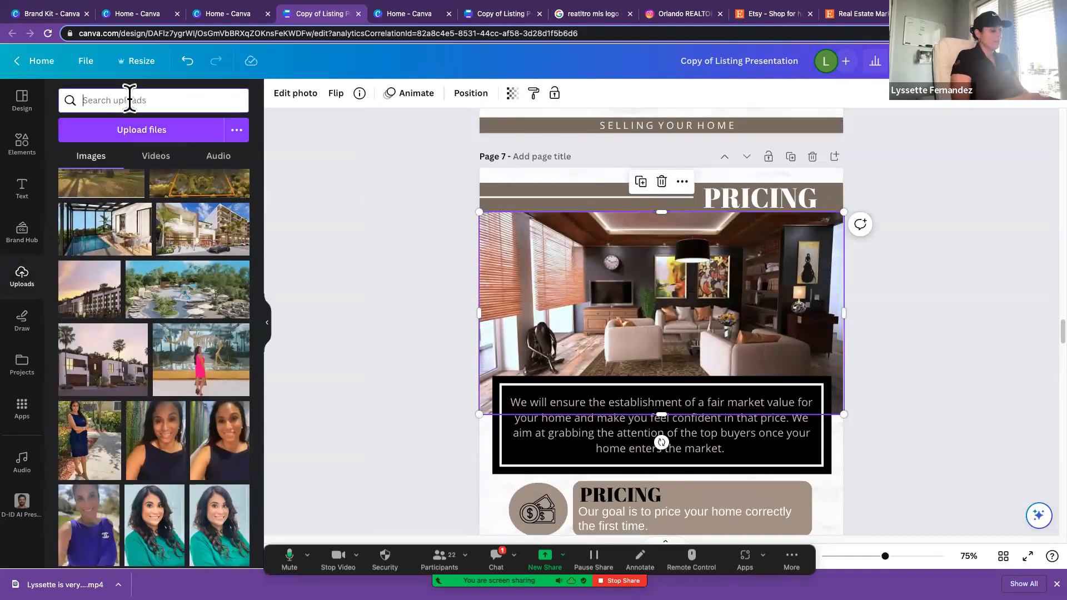
pyautogui.write('price')
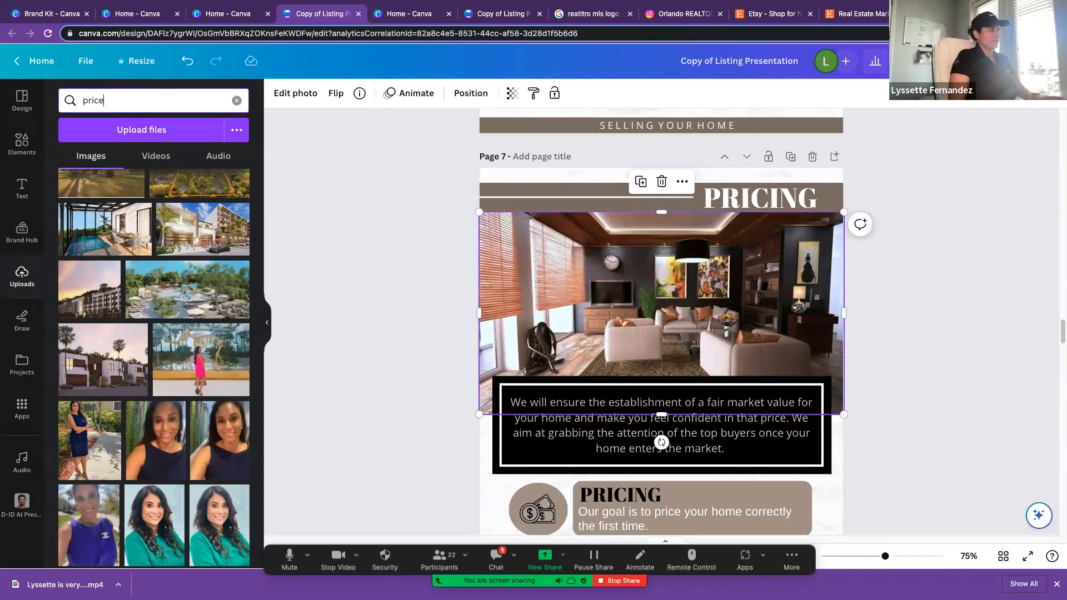
pyautogui.press('Return')
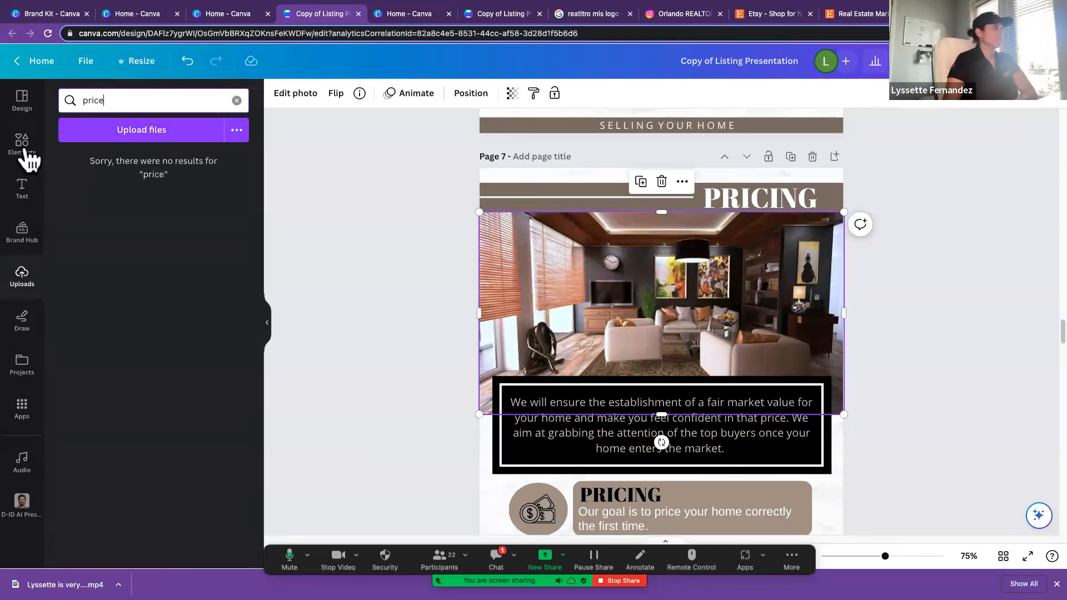
# Step: Search the Canva elements library for "pirce" and look over the suggested graphics, photos and videos
pyautogui.click(25, 145)
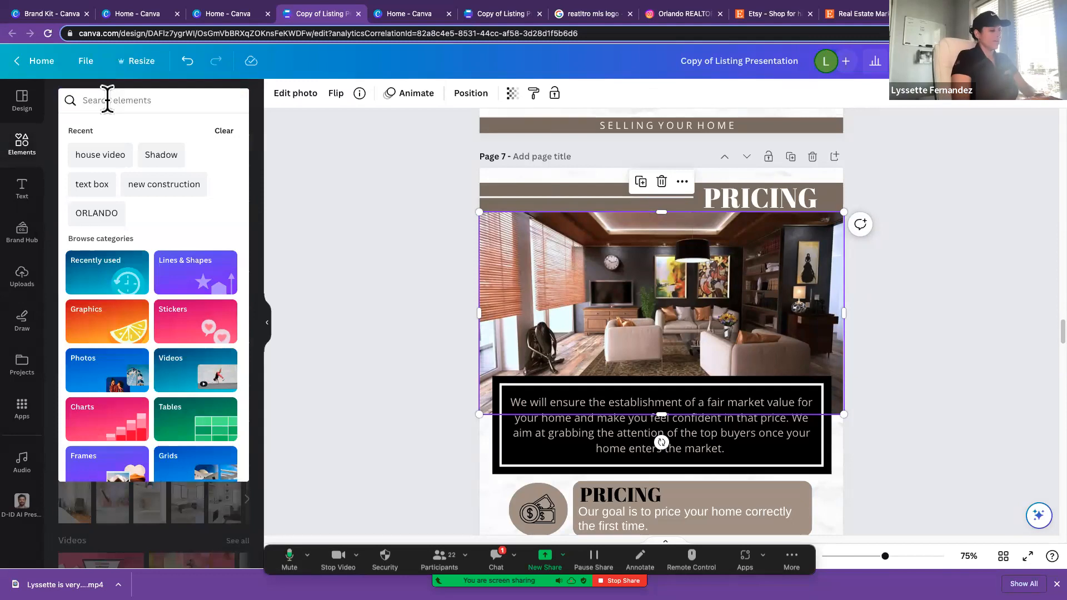
pyautogui.click(108, 100)
pyautogui.write('pirce')
pyautogui.press('Return')
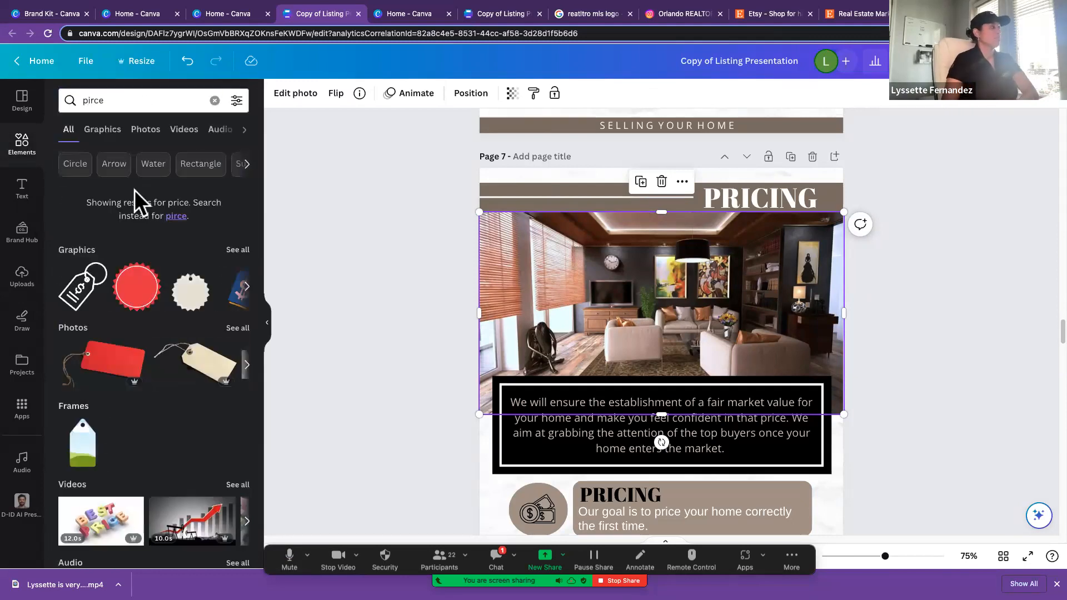
pyautogui.scroll(-3, 170, 324)
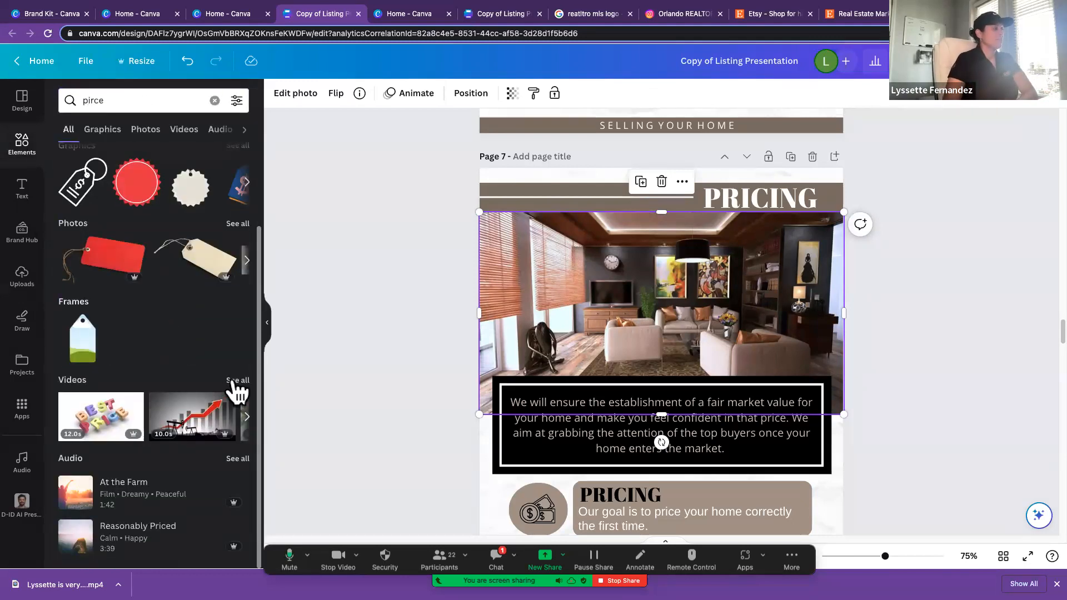
# Step: Narrow the results to photos and replace the Pricing page's living room picture with the model house and coin stacks photo
pyautogui.click(231, 381)
pyautogui.click(65, 133)
pyautogui.click(92, 133)
pyautogui.click(139, 133)
pyautogui.scroll(-2, 189, 344)
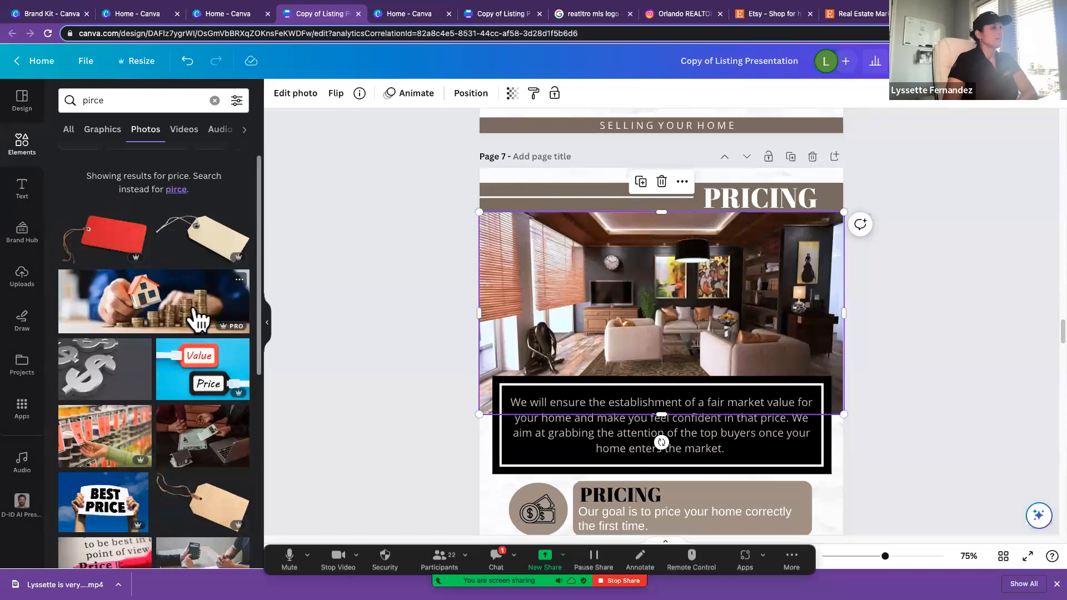
pyautogui.moveTo(198, 320); pyautogui.dragTo(553, 322)
pyautogui.scroll(-1, 489, 410)
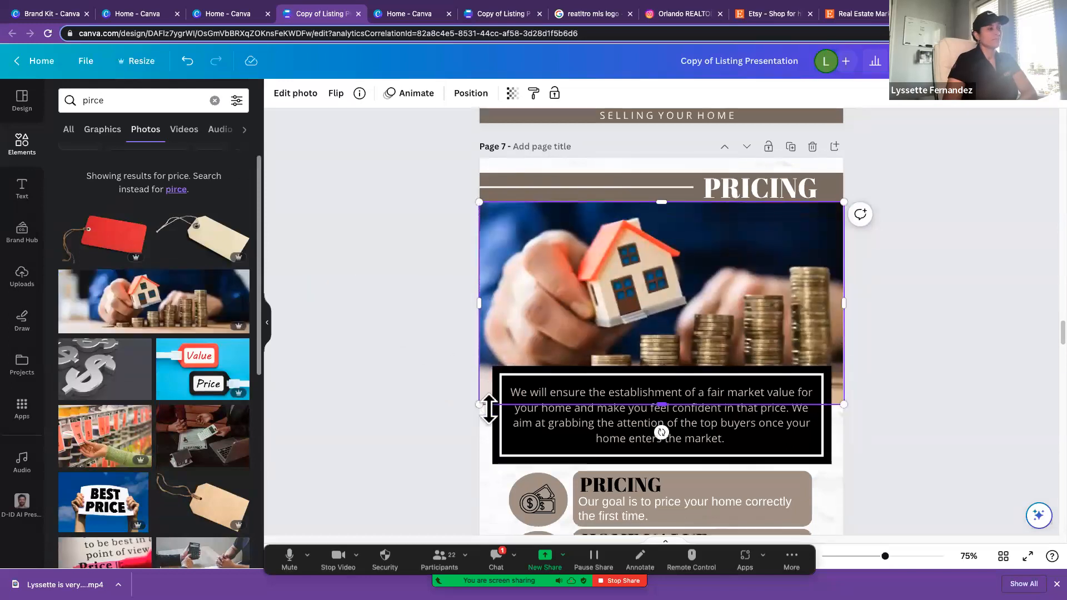
pyautogui.click(446, 411)
pyautogui.moveTo(245, 295); pyautogui.dragTo(195, 329)
pyautogui.click(157, 303)
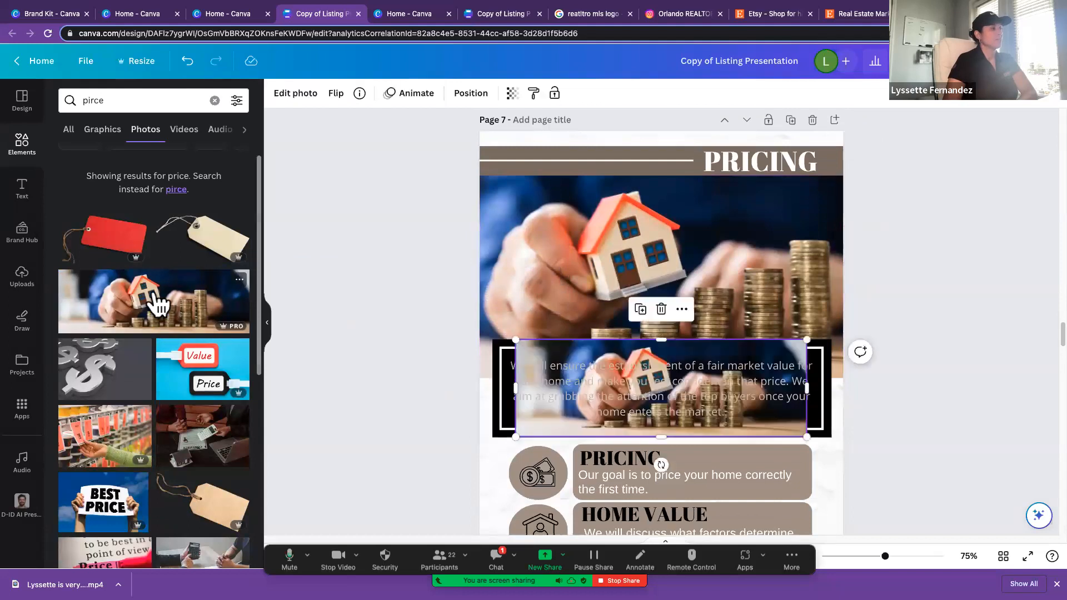
pyautogui.moveTo(532, 346); pyautogui.dragTo(526, 231)
pyautogui.press('Delete')
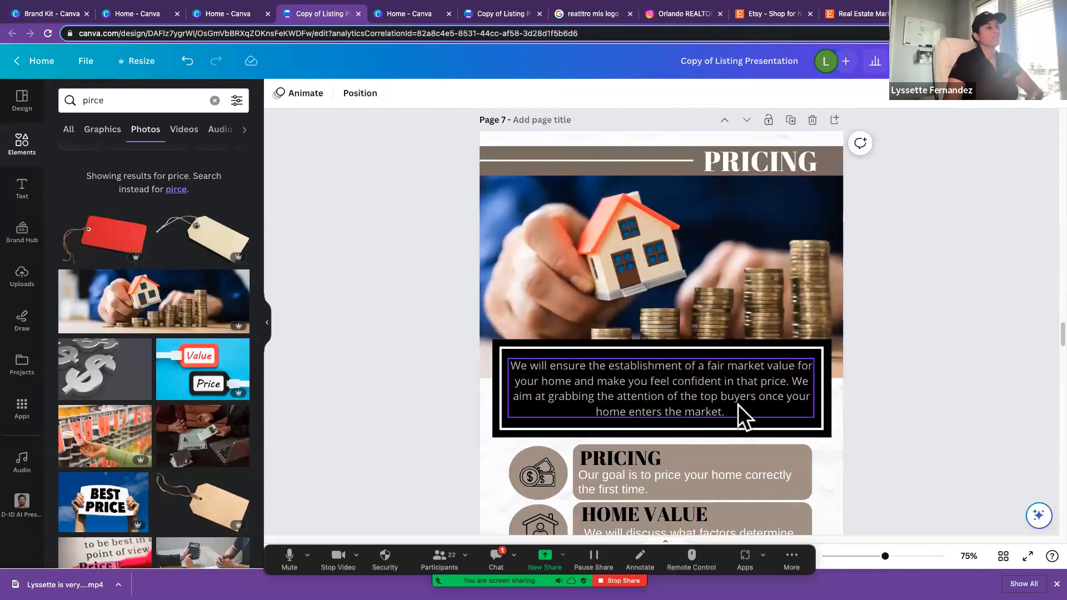
# Step: Delete the photo of the woman in the pink dress overlapping the marketing boxes on the Pricing your Home page
pyautogui.scroll(-3, 736, 401)
pyautogui.scroll(-1, 736, 402)
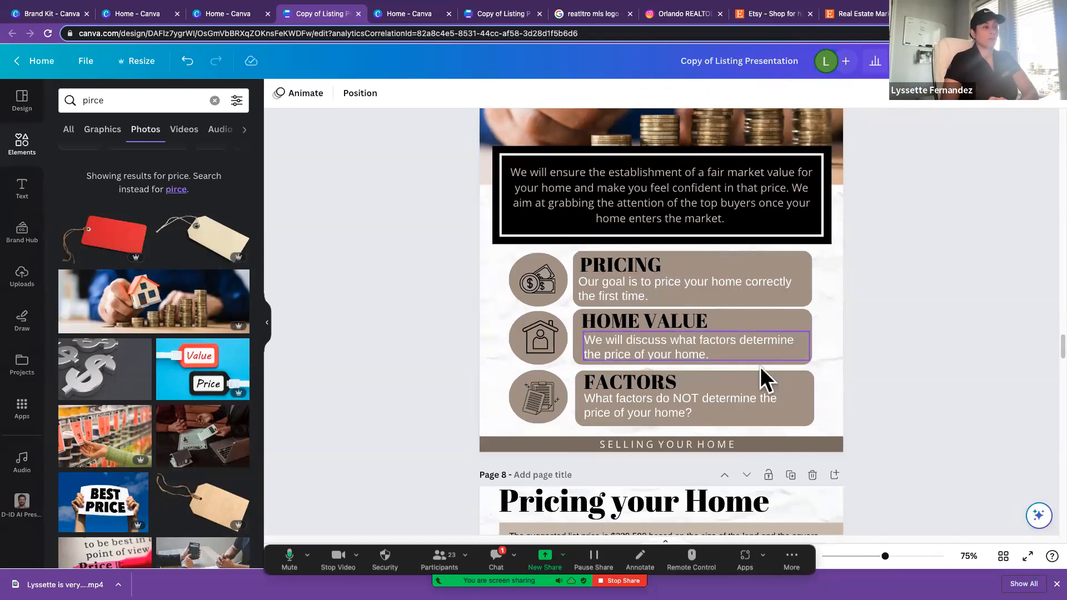
pyautogui.scroll(-1, 746, 389)
pyautogui.scroll(-2, 745, 389)
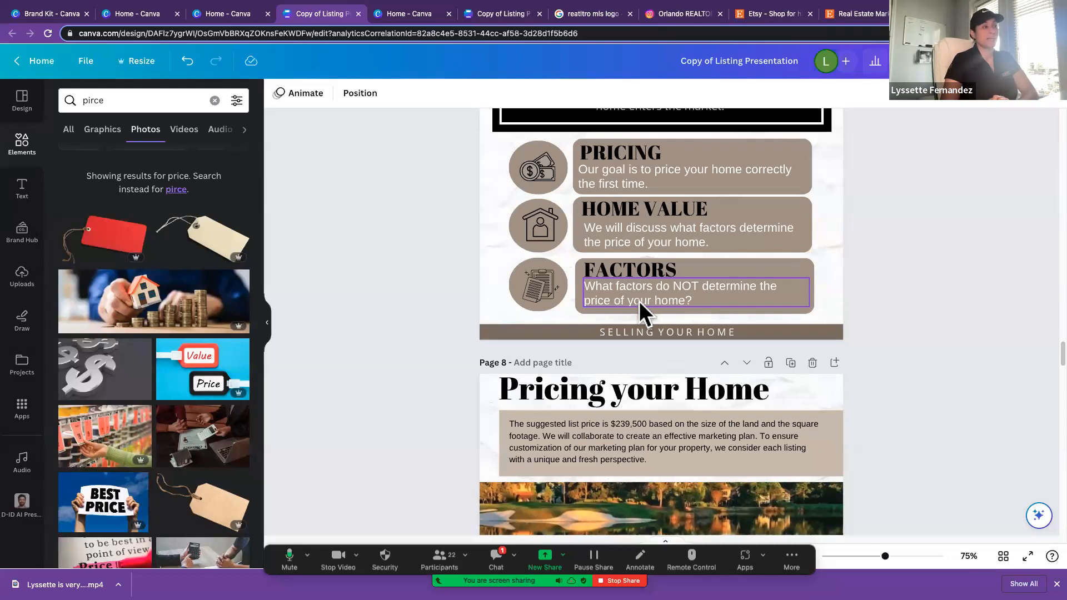
pyautogui.scroll(-5, 636, 301)
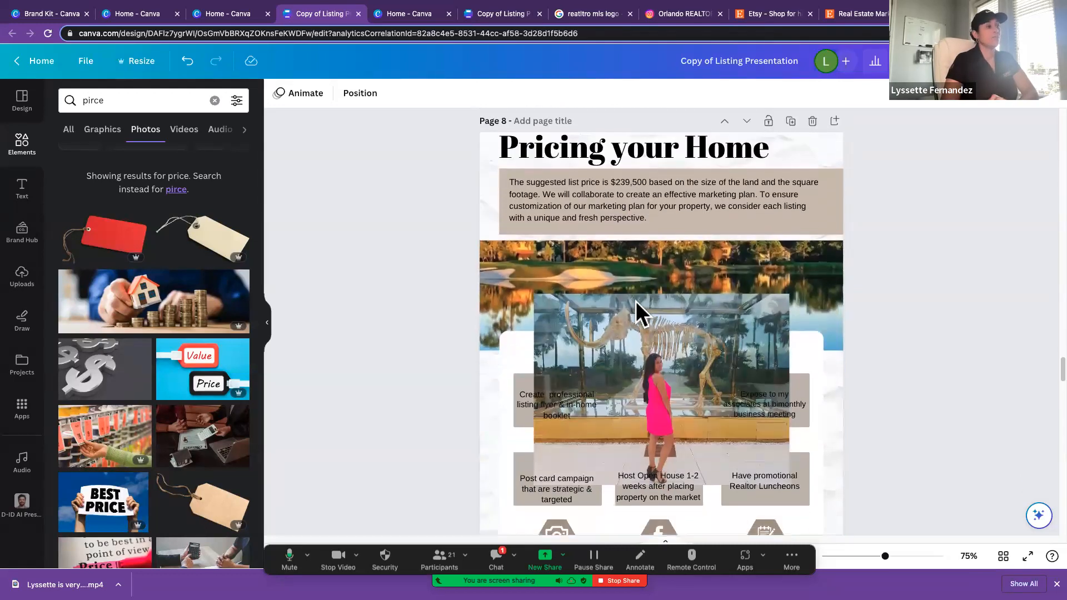
pyautogui.click(652, 333)
pyautogui.press('Delete')
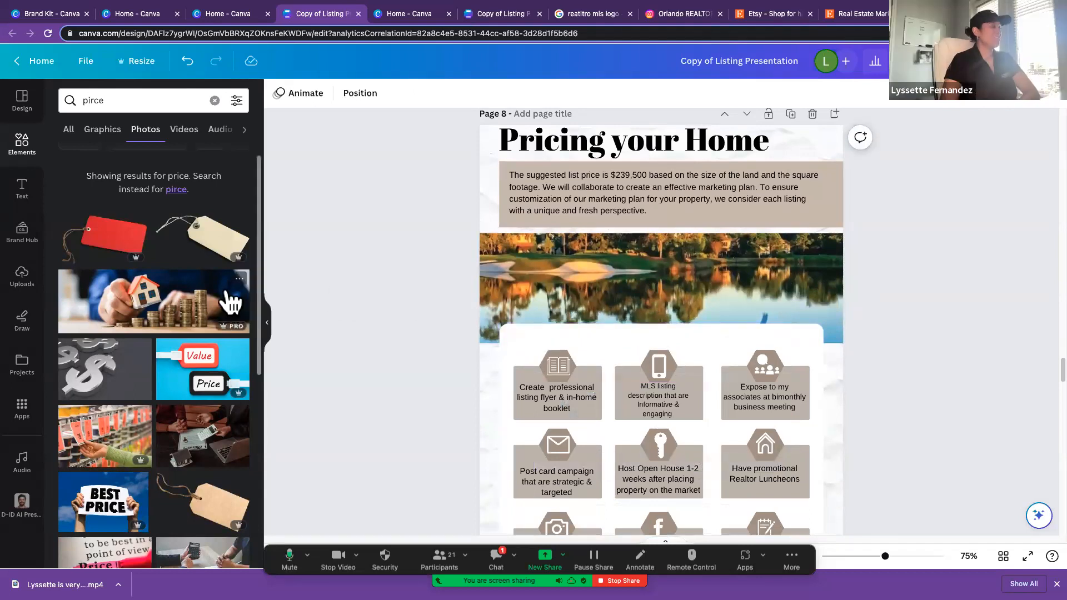
# Step: Replace the lake banner photo on the Pricing your Home page with the "Best Price" sign photo
pyautogui.scroll(-1, 351, 347)
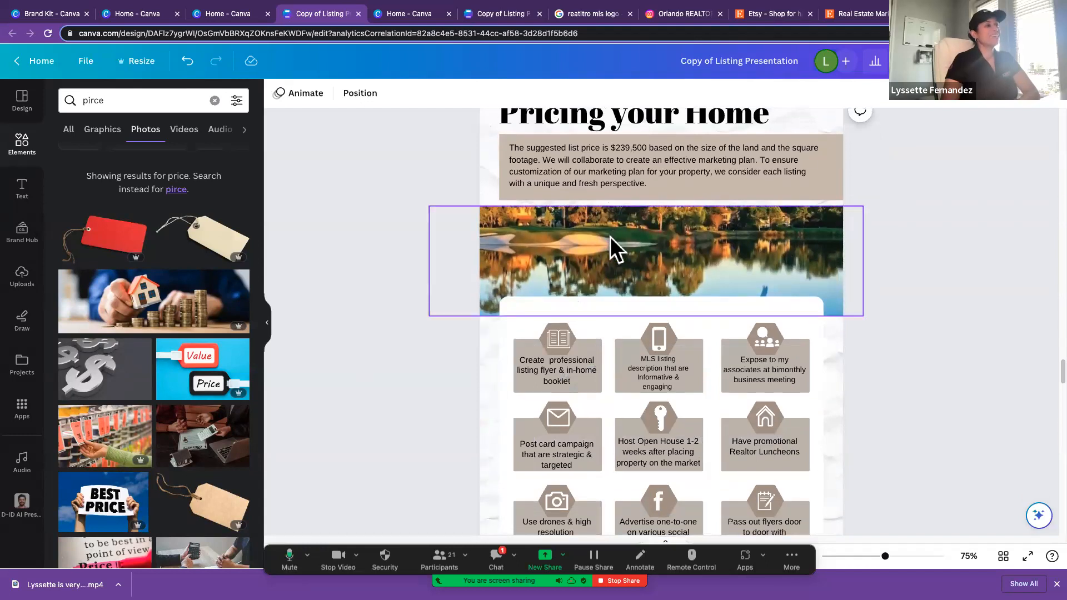
pyautogui.scroll(2, 610, 243)
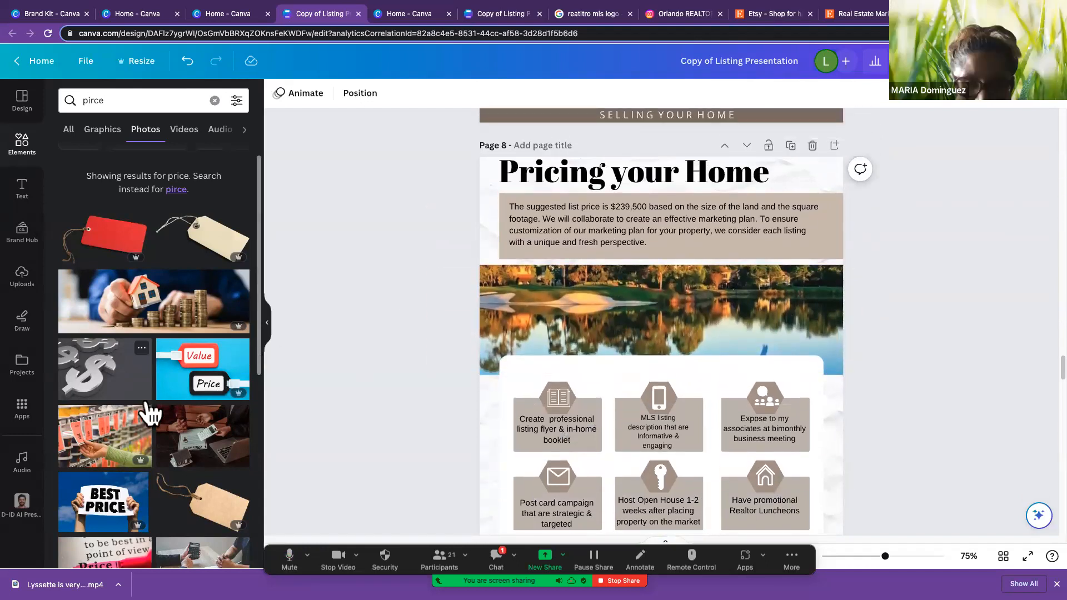
pyautogui.scroll(-3, 147, 412)
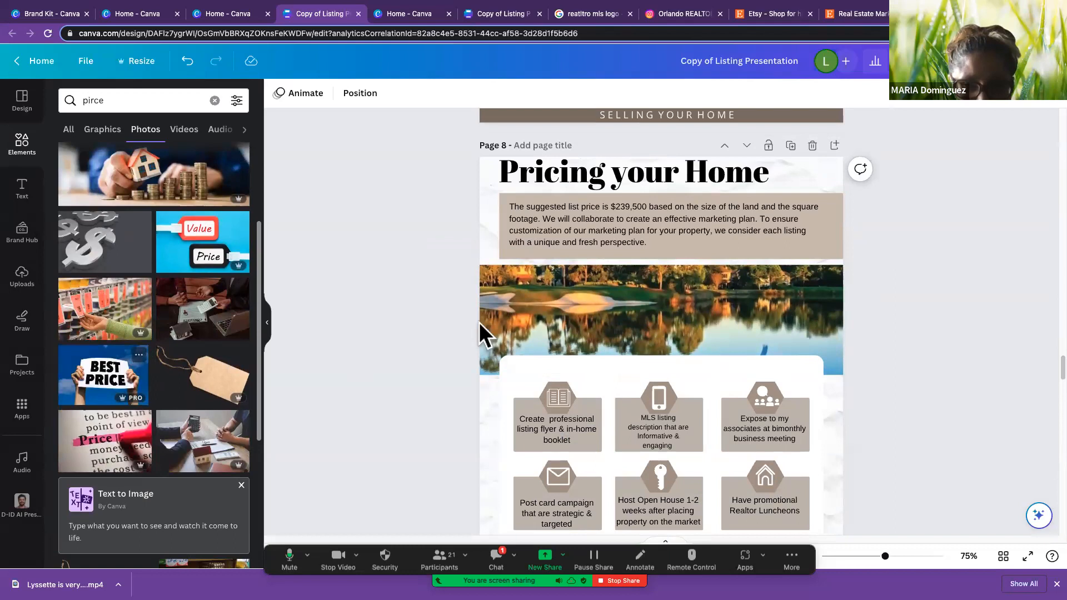
pyautogui.moveTo(479, 323); pyautogui.dragTo(625, 329)
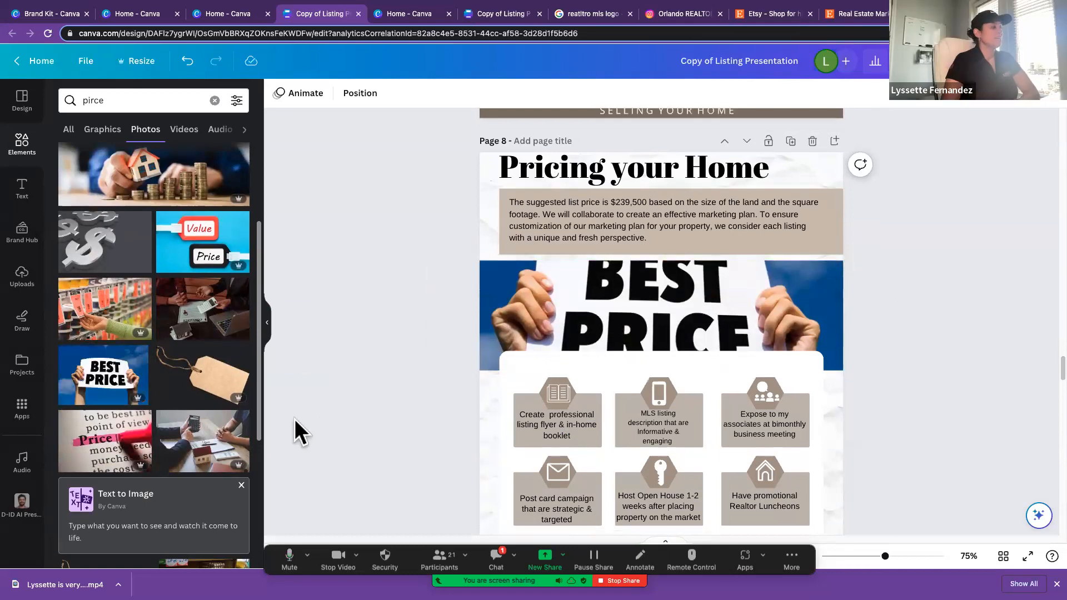
# Step: Swap the Pricing your Home banner image for the photo of two people at a desk with a contract and keys
pyautogui.scroll(-1, 295, 419)
pyautogui.moveTo(210, 434); pyautogui.dragTo(646, 267)
pyautogui.scroll(-1, 563, 391)
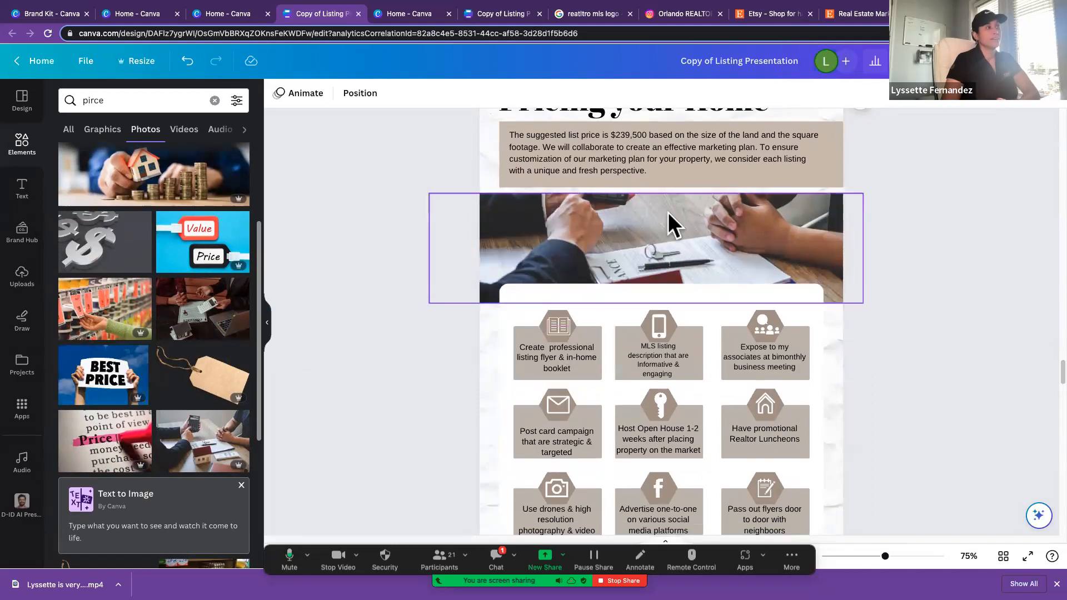
# Step: Read through the nine marketing plan boxes on the Pricing your Home page, from the listing flyer to door-to-door flyers
pyautogui.scroll(1, 577, 351)
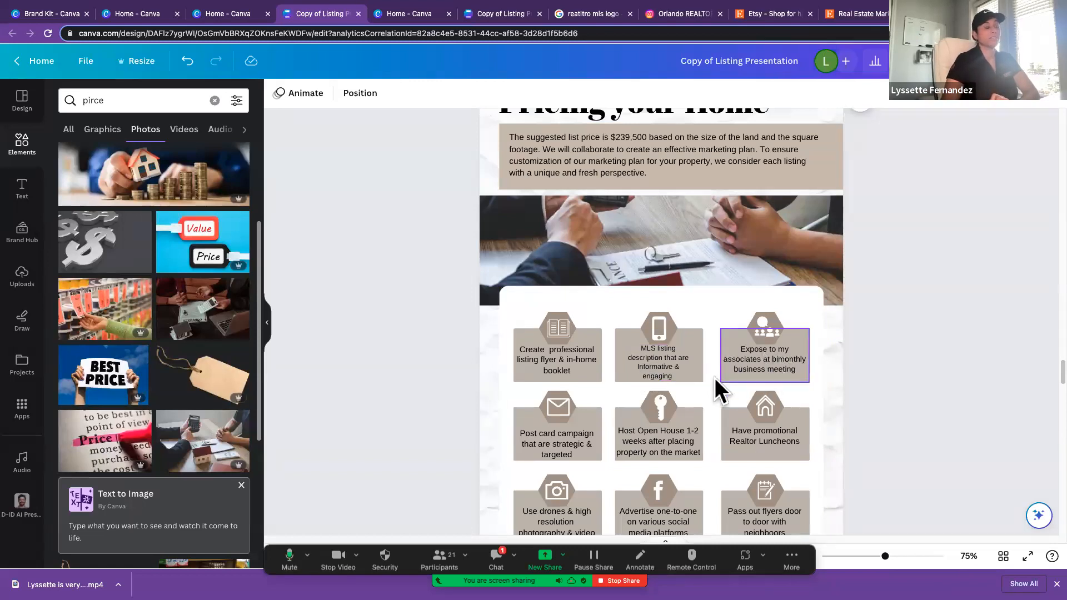
pyautogui.scroll(-1, 603, 397)
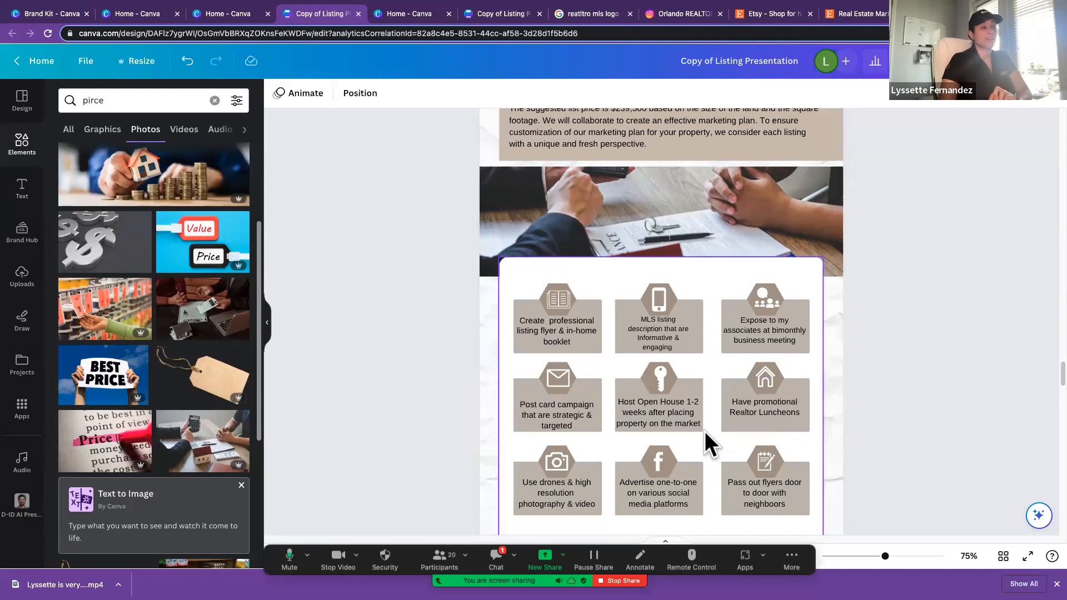
pyautogui.scroll(-3, 703, 432)
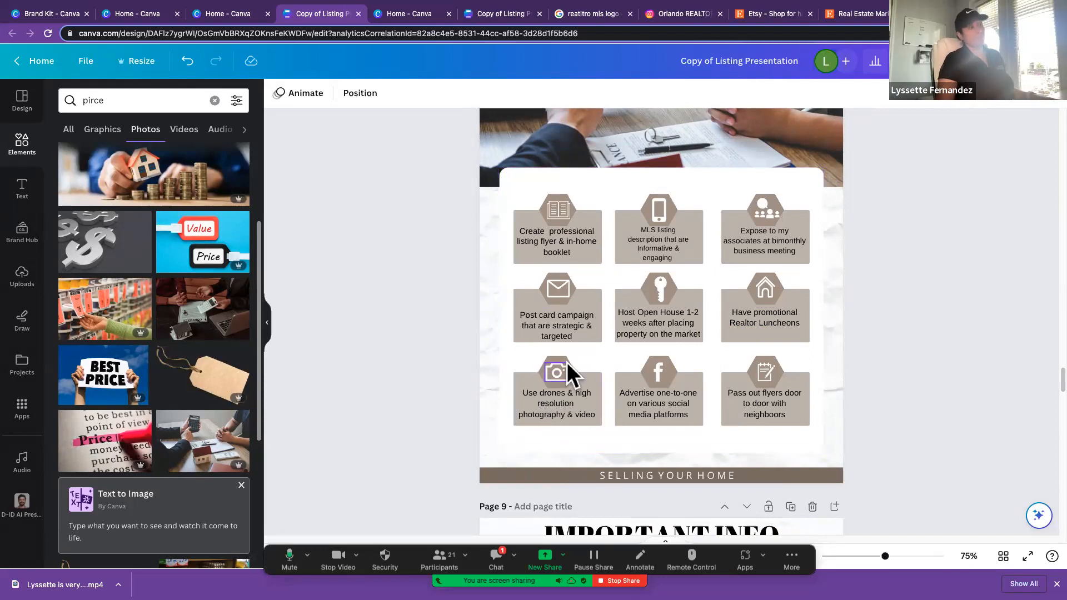
pyautogui.scroll(1, 567, 363)
pyautogui.scroll(5, 567, 362)
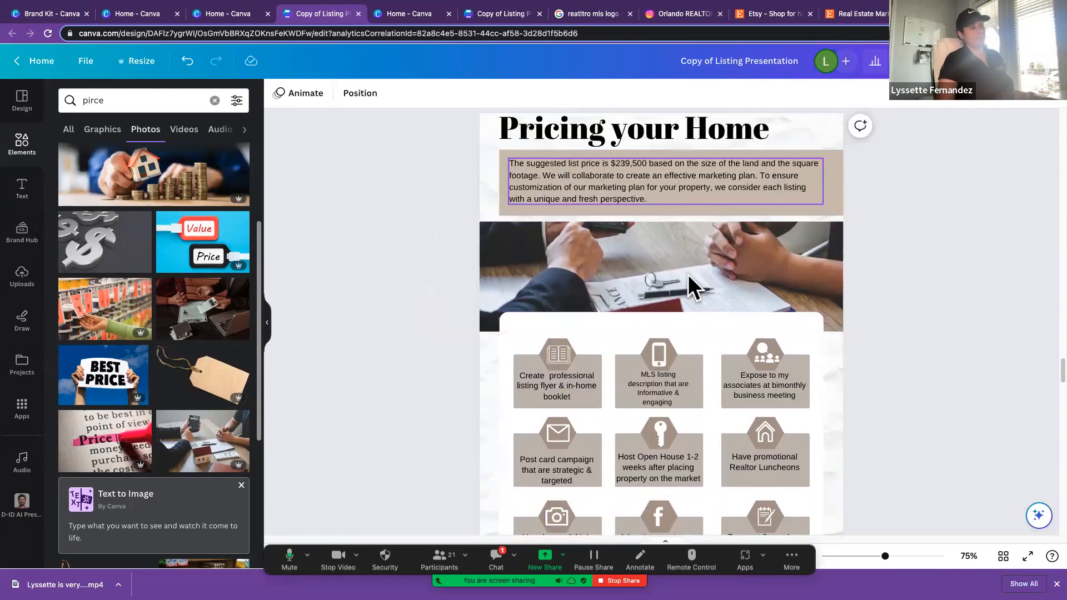
pyautogui.scroll(-1, 667, 334)
pyautogui.scroll(-5, 668, 334)
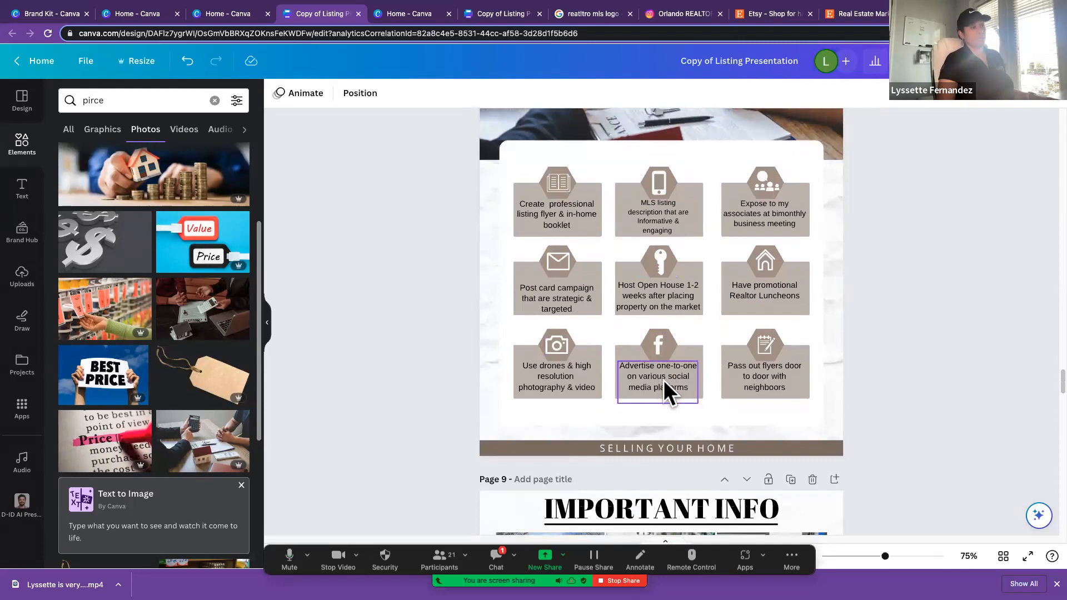
pyautogui.scroll(-10, 765, 372)
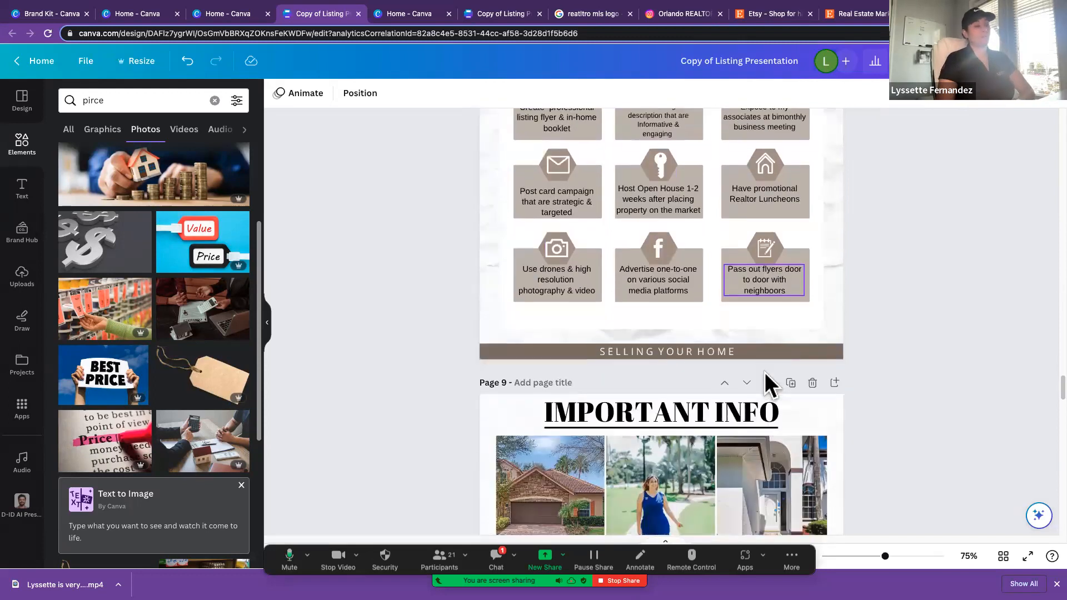
# Step: Examine the photography, open house and showing questions on the Important Info page, and return to the presentation's cover page
pyautogui.scroll(-4, 766, 374)
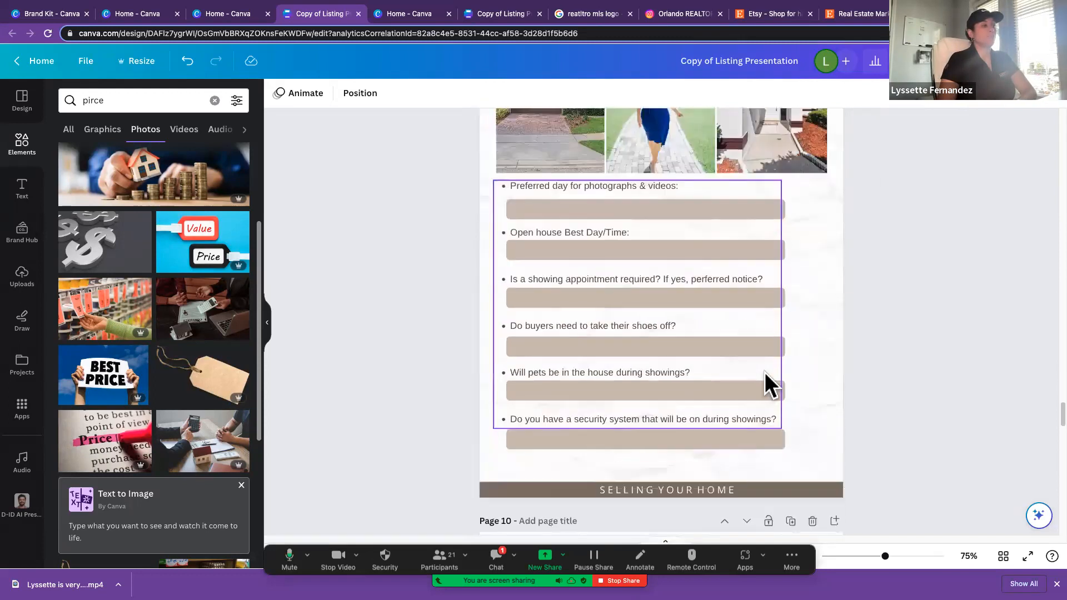
pyautogui.scroll(8, 766, 374)
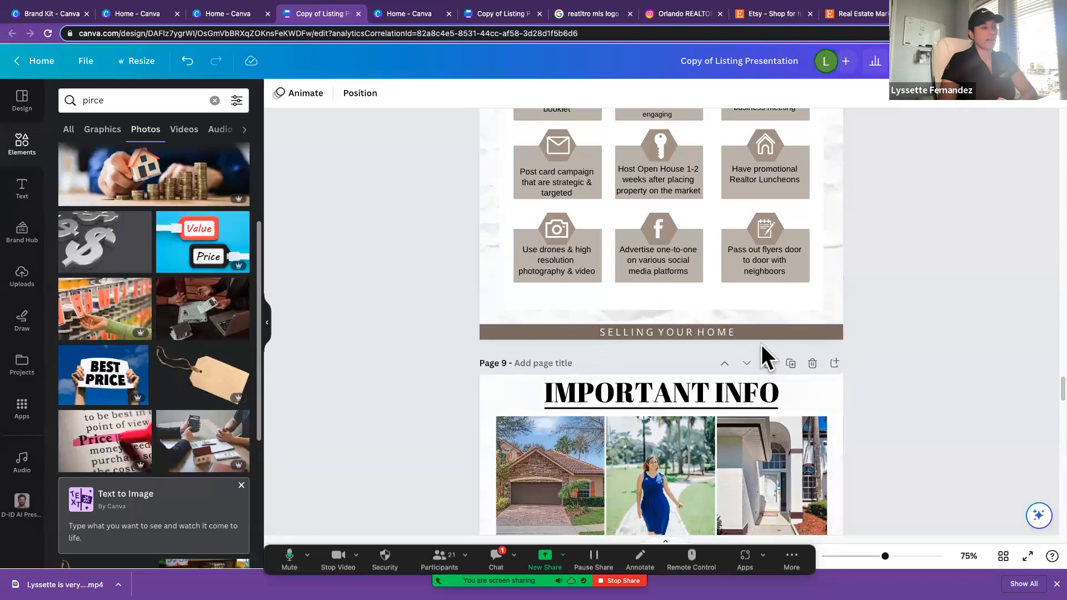
pyautogui.scroll(-4, 762, 345)
pyautogui.scroll(5, 761, 345)
pyautogui.scroll(20, 762, 345)
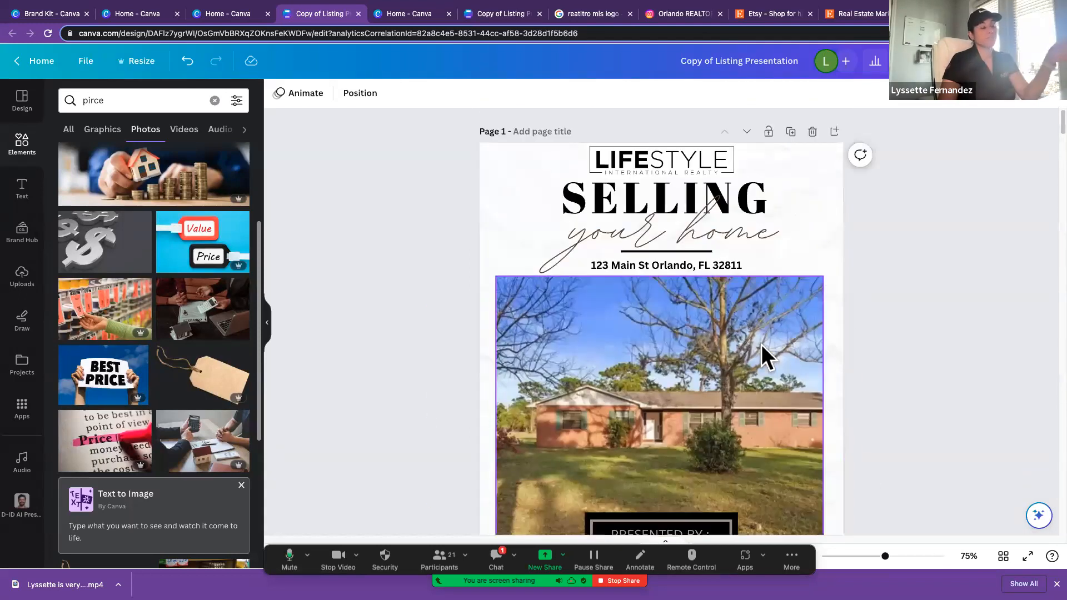
pyautogui.scroll(-1, 762, 344)
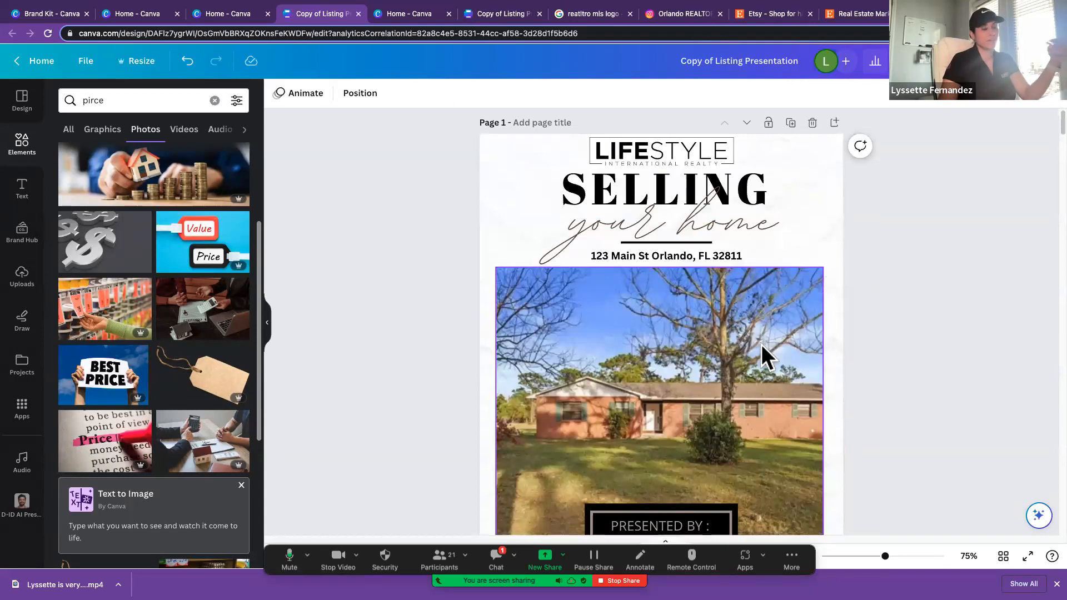
# Step: Look through the listing presentation from its cover page to the photos and seller questions on the Important Info page
pyautogui.scroll(-5, 761, 356)
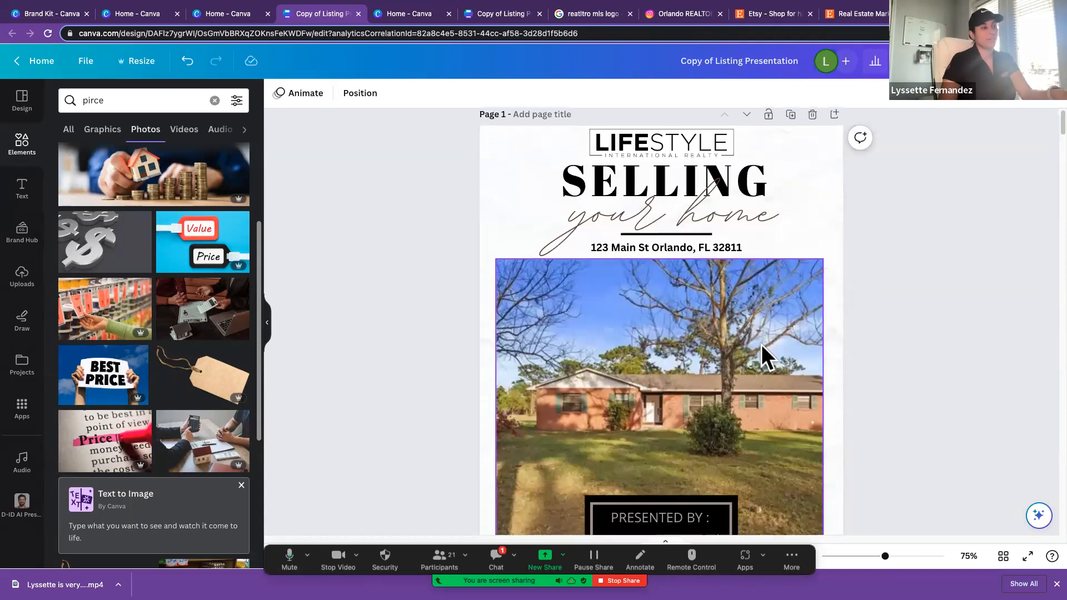
pyautogui.scroll(-20, 762, 345)
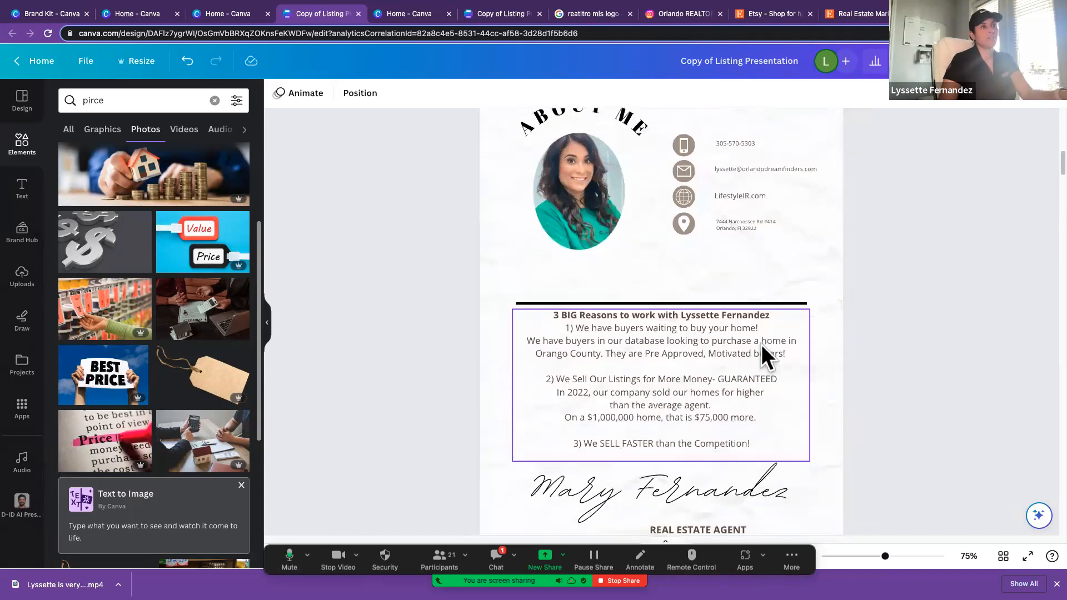
pyautogui.scroll(-20, 761, 345)
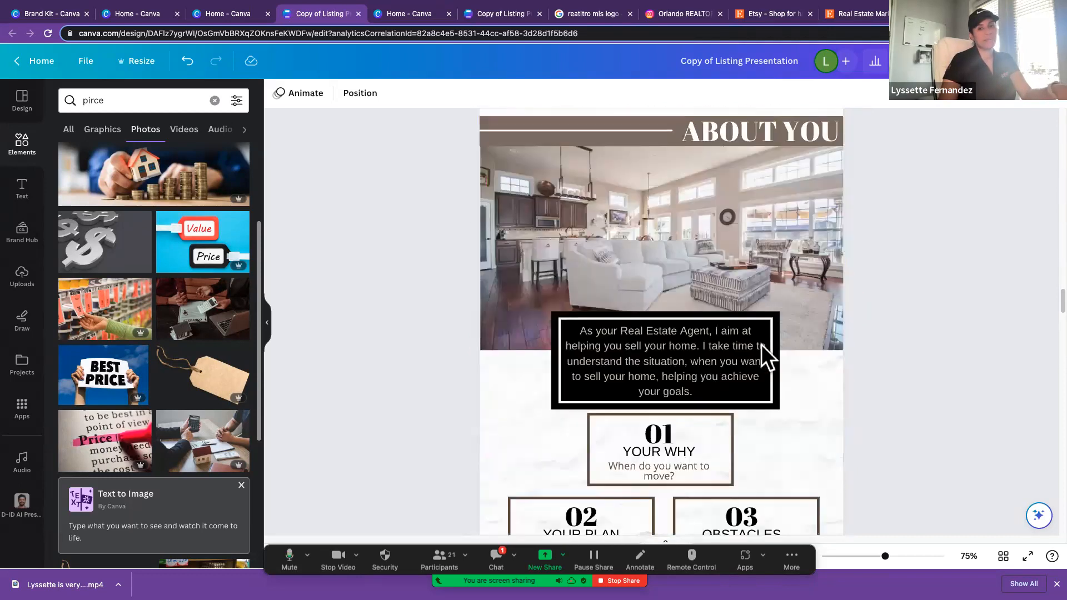
pyautogui.scroll(-8, 762, 345)
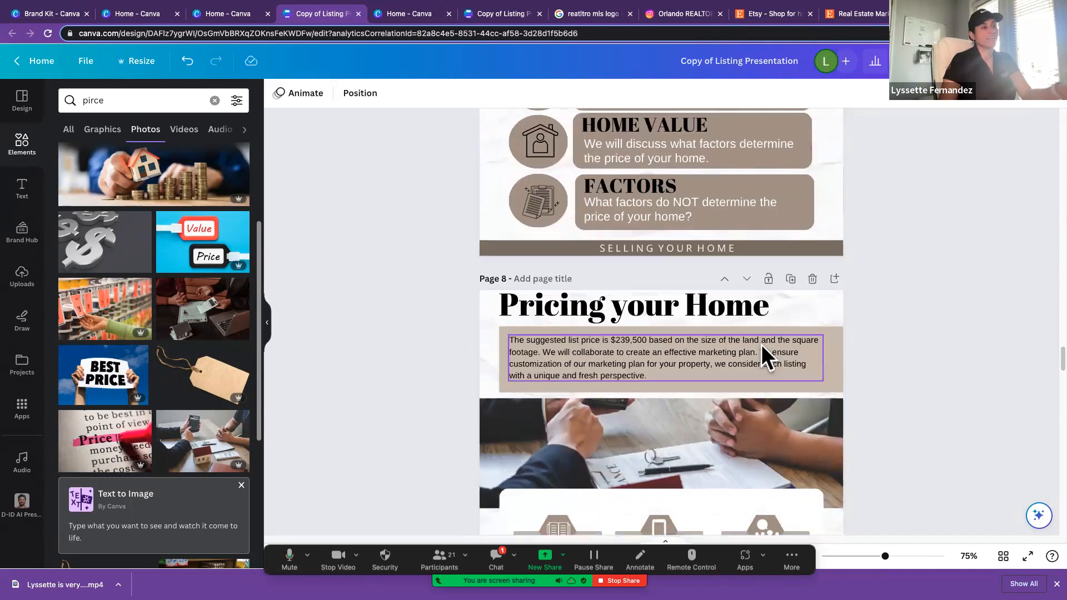
pyautogui.scroll(-6, 762, 345)
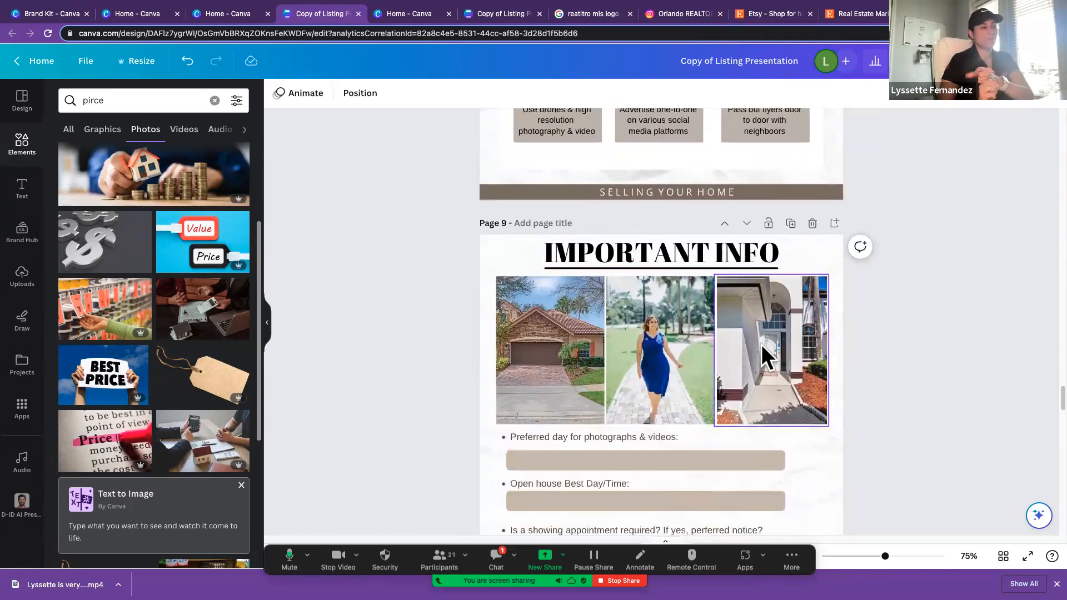
pyautogui.scroll(5, 762, 345)
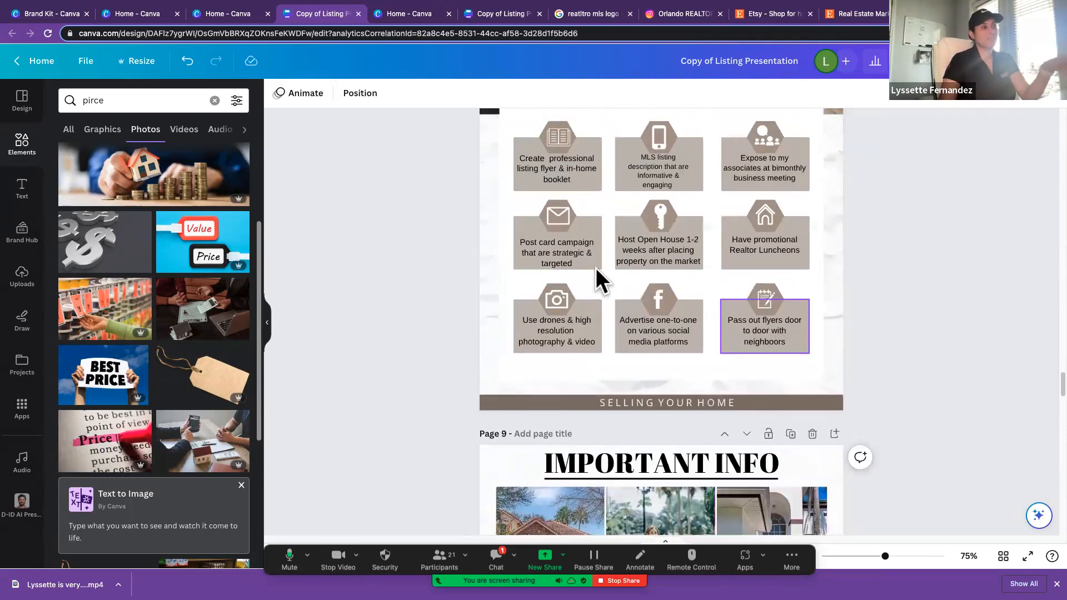
pyautogui.scroll(-6, 772, 385)
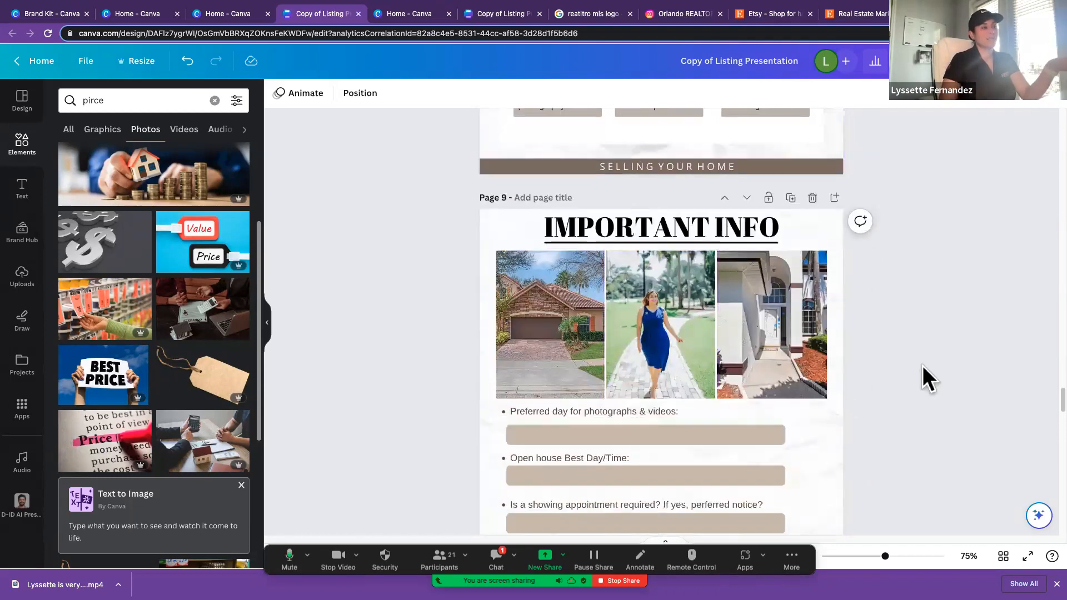
pyautogui.scroll(-1, 923, 367)
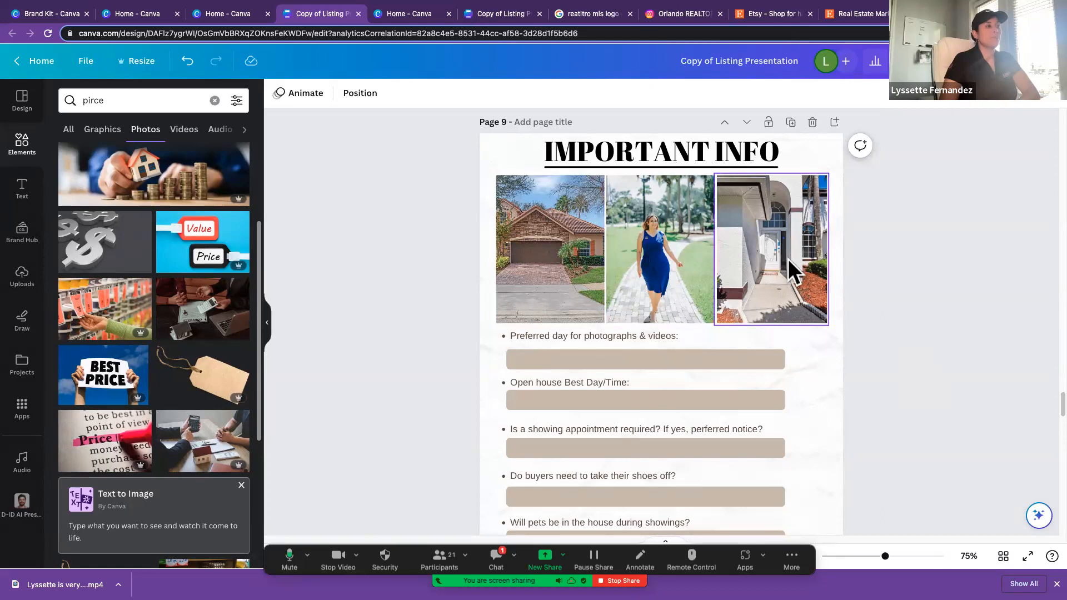
pyautogui.scroll(-1, 789, 262)
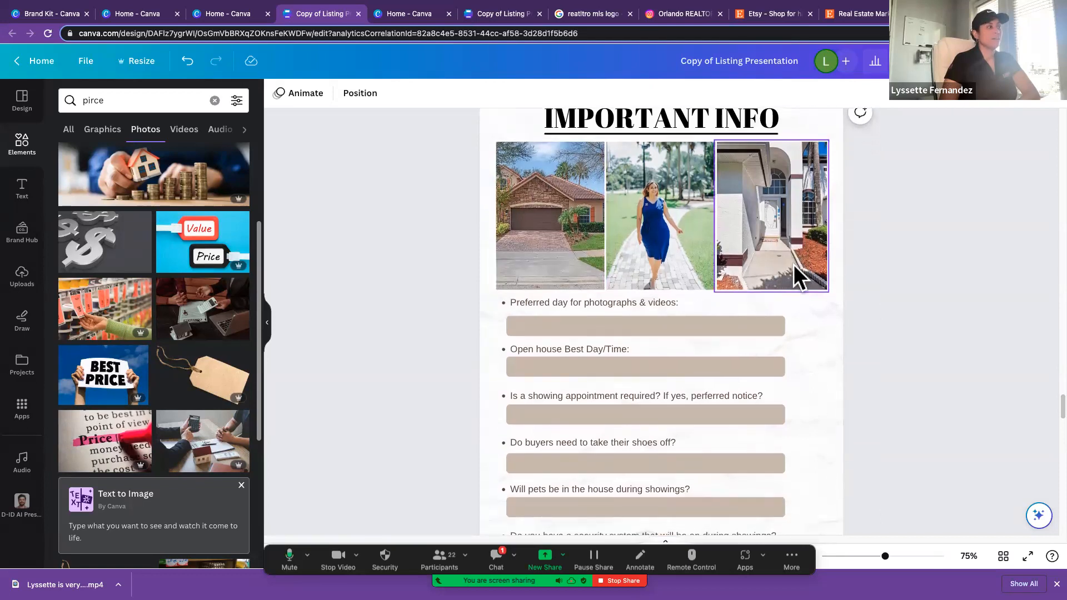
# Step: Replace the middle photo of the woman on the Important Info page with the gray dollar-sign photo
pyautogui.click(625, 245)
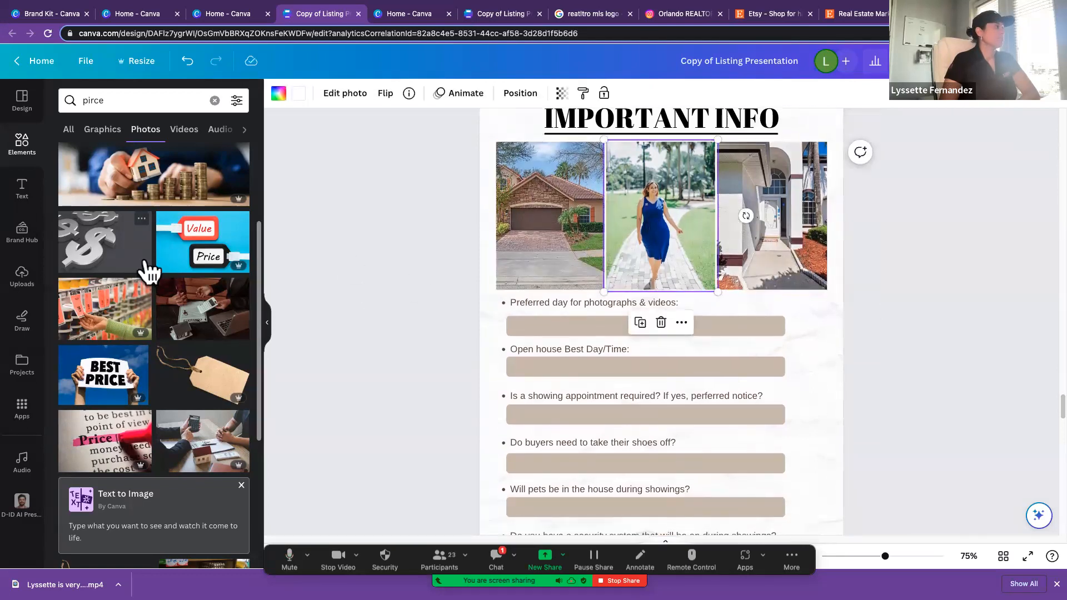
pyautogui.click(23, 275)
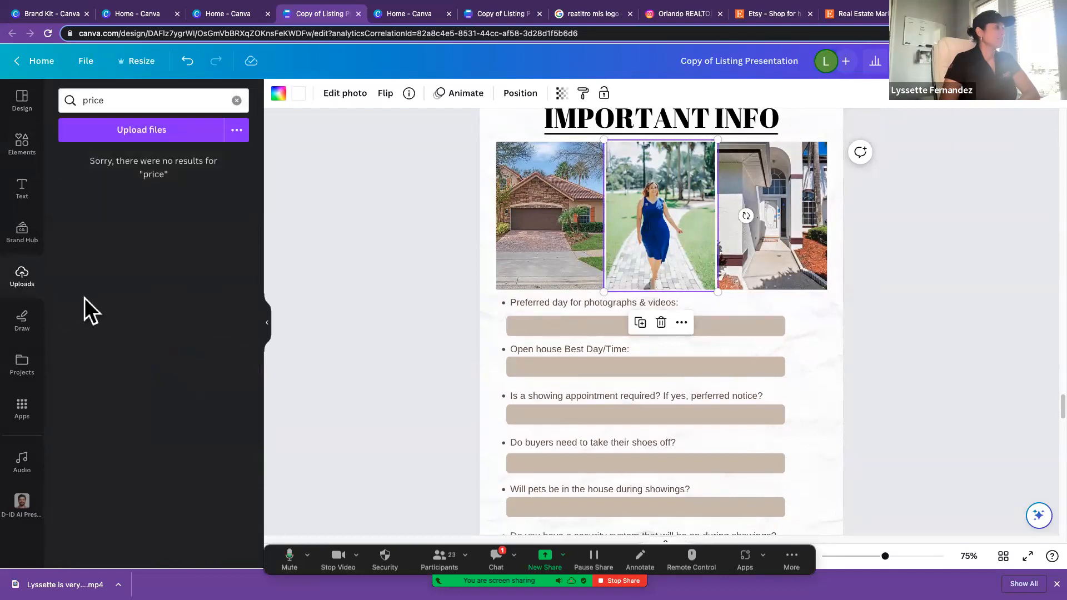
pyautogui.click(22, 143)
pyautogui.moveTo(109, 267); pyautogui.dragTo(609, 266)
pyautogui.scroll(-3, 442, 340)
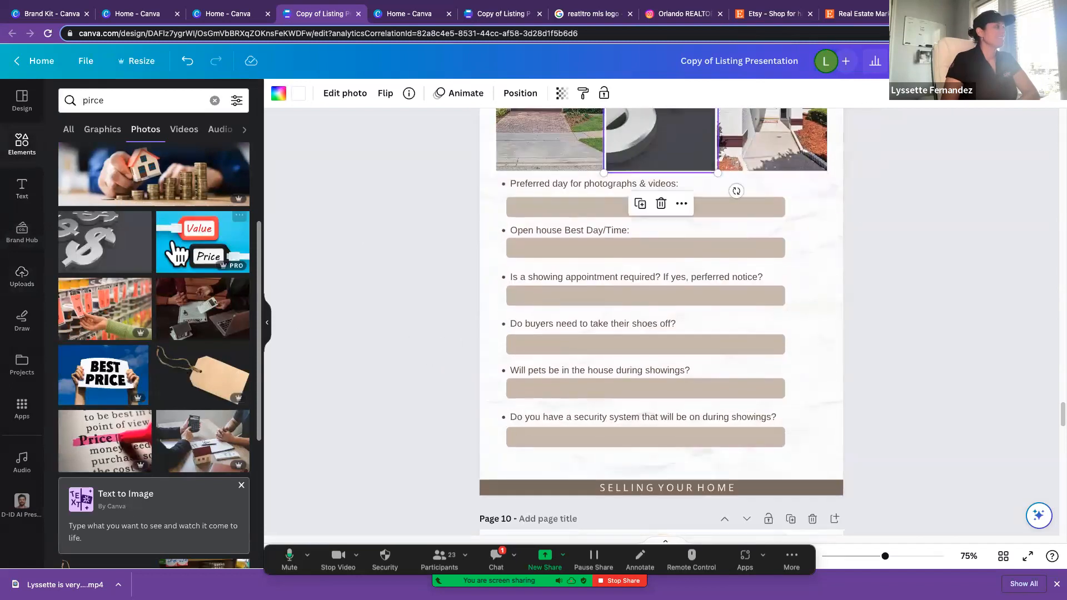
# Step: Search the photos for "home" and replace the Important Info page's middle image with the brick-and-wood house with a curved driveway
pyautogui.click(125, 98)
pyautogui.moveTo(125, 98); pyautogui.dragTo(58, 98)
pyautogui.write('ho')
pyautogui.click(99, 179)
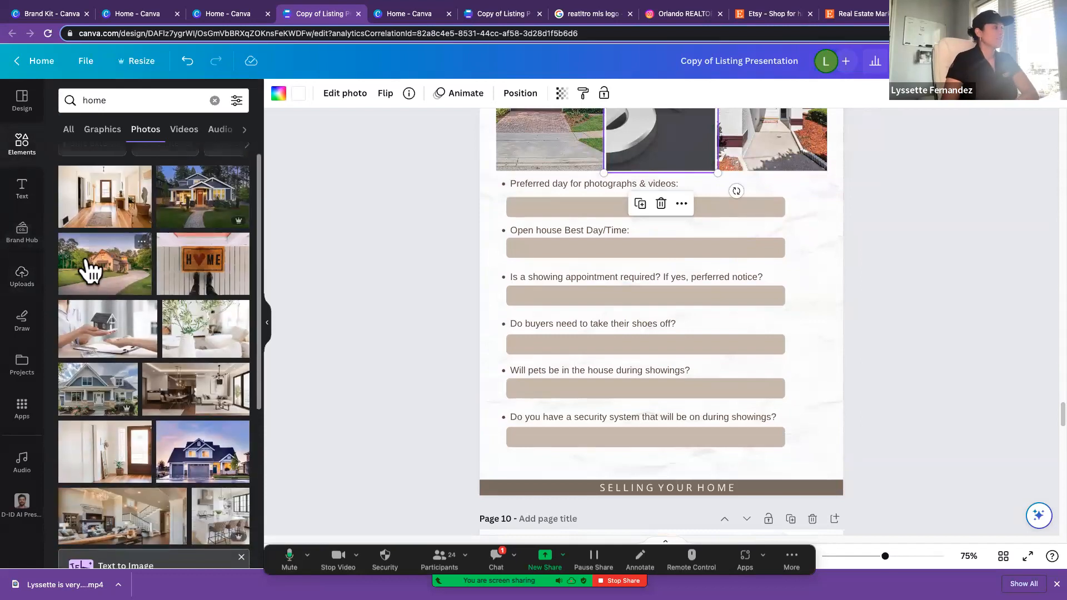
pyautogui.moveTo(91, 271); pyautogui.dragTo(645, 144)
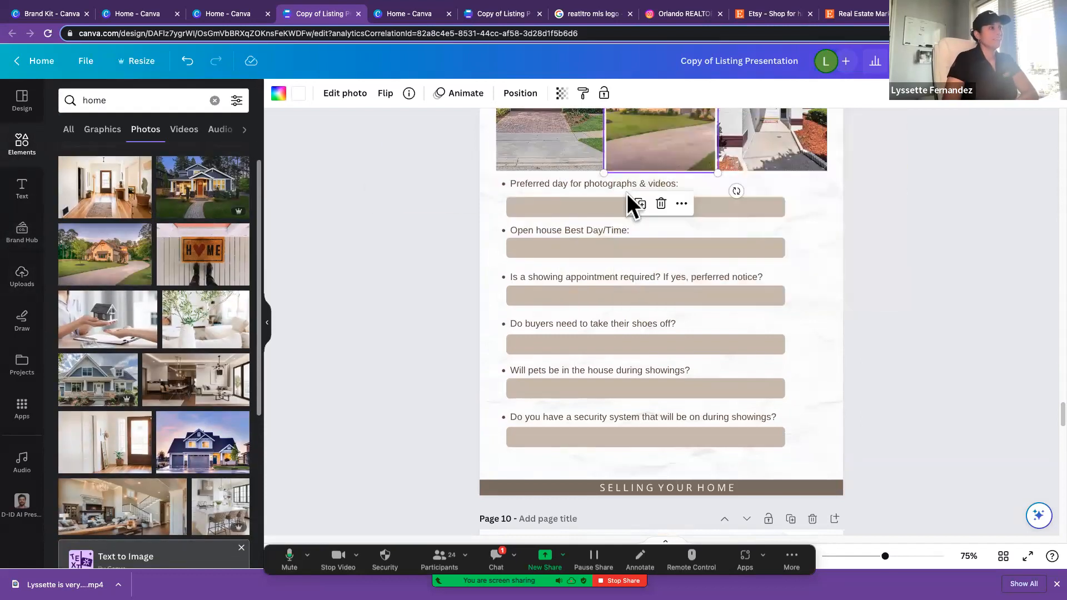
pyautogui.scroll(5, 627, 194)
pyautogui.scroll(-5, 627, 194)
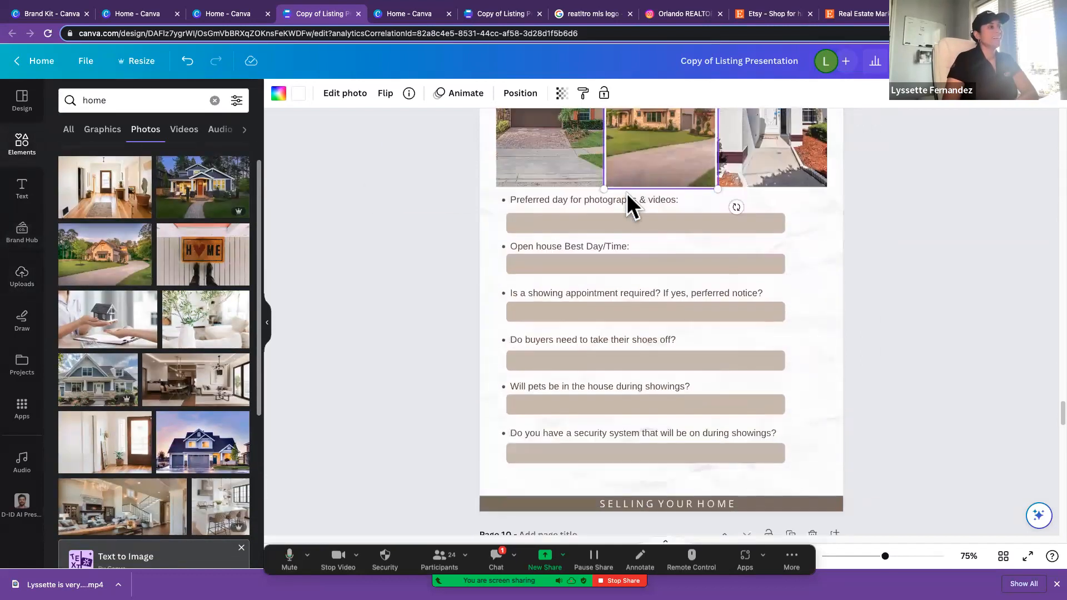
pyautogui.click(614, 217)
pyautogui.scroll(2, 588, 225)
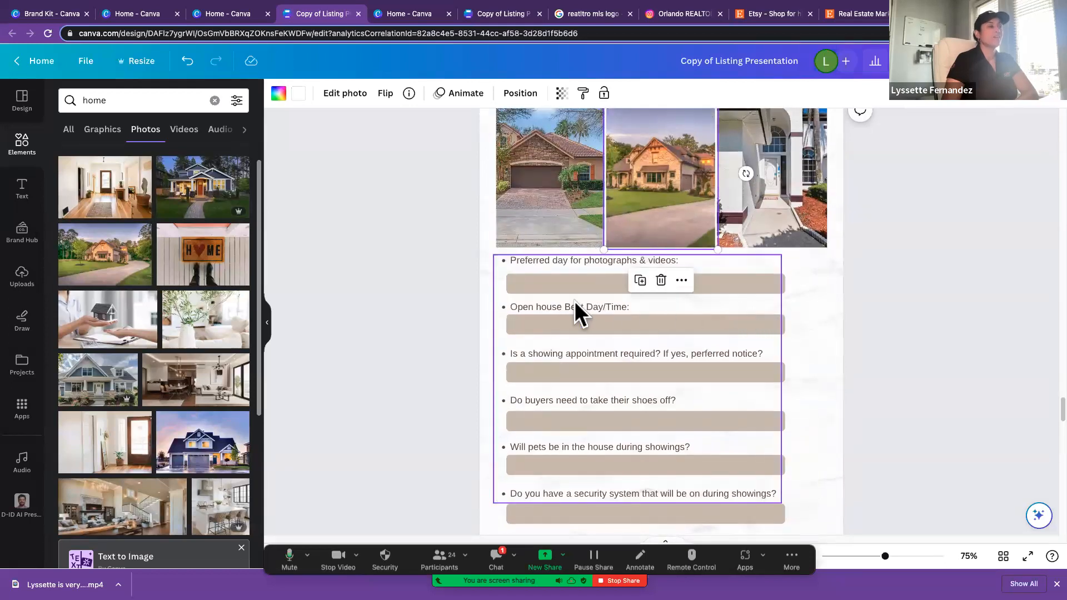
pyautogui.scroll(8, 576, 303)
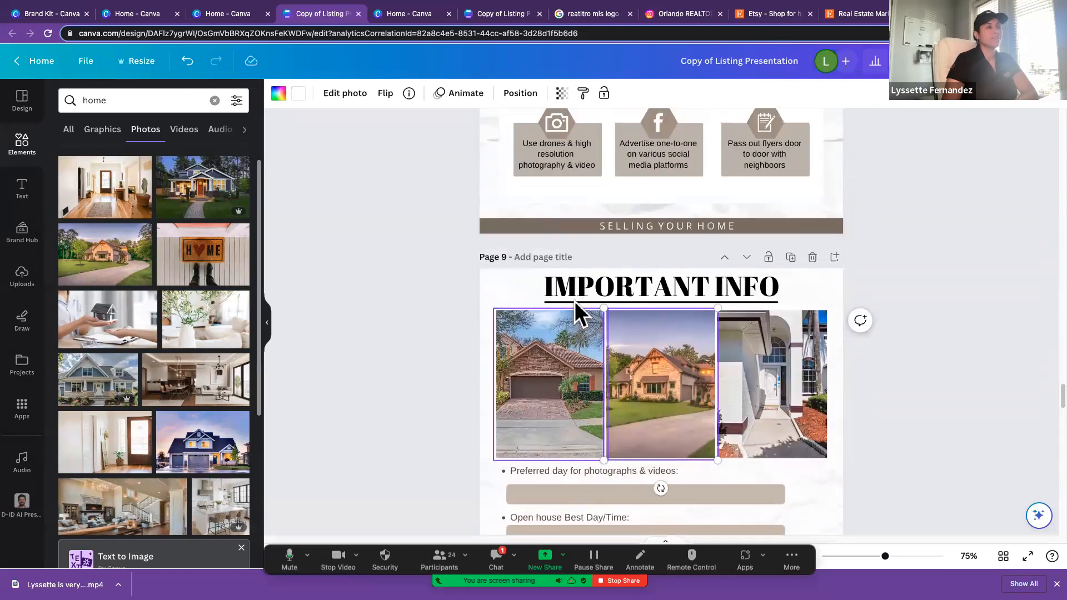
# Step: Read through the Important Info questions, from the preferred photography day to shoes, pets and the security system
pyautogui.scroll(-5, 627, 310)
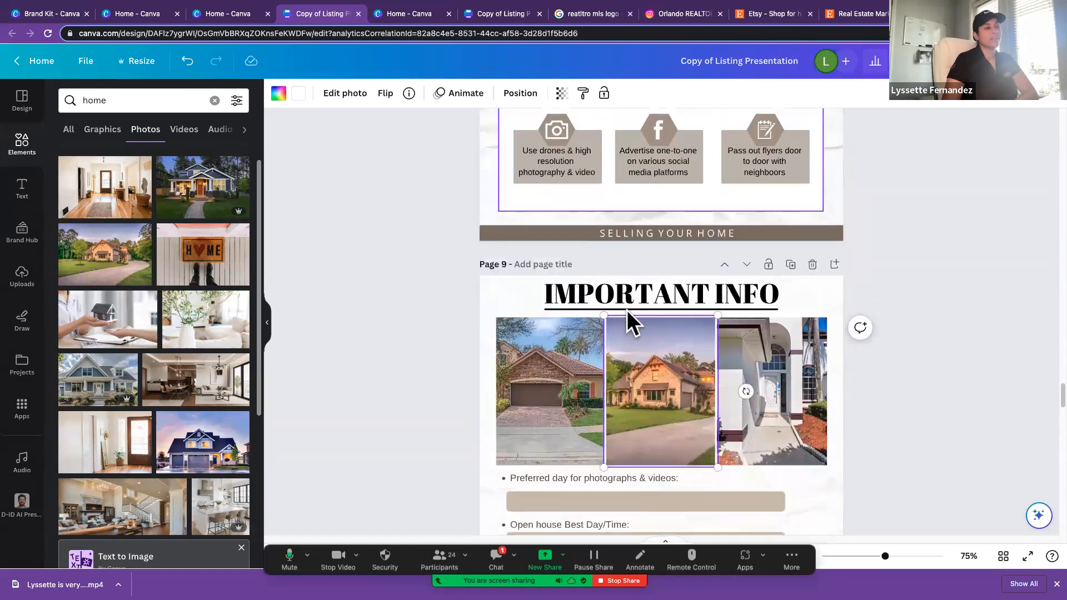
pyautogui.scroll(-5, 627, 310)
pyautogui.scroll(2, 627, 310)
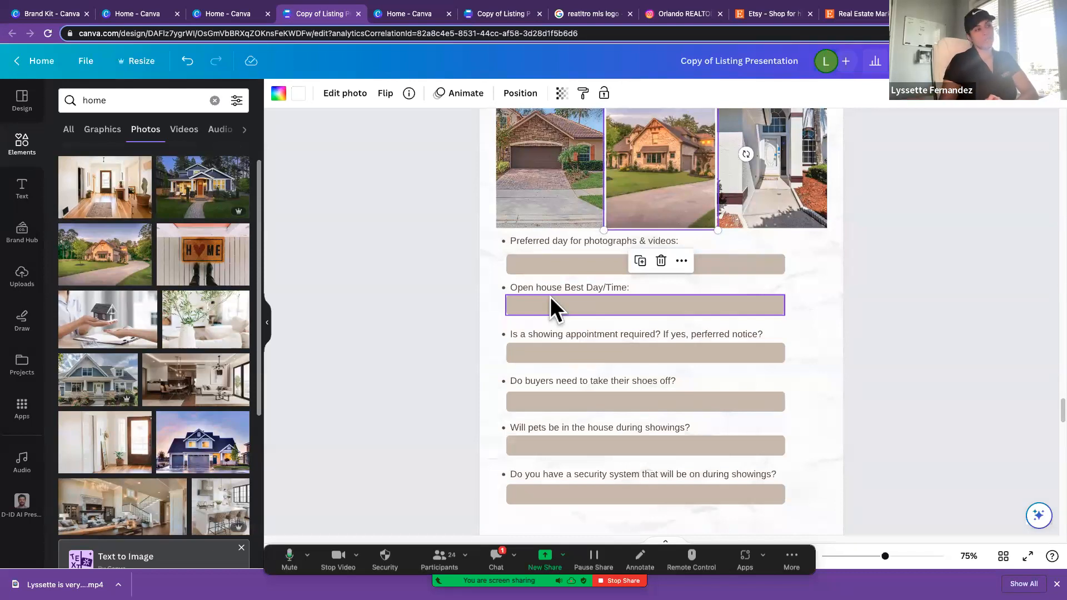
pyautogui.click(688, 353)
pyautogui.scroll(-2, 662, 355)
pyautogui.scroll(-4, 662, 351)
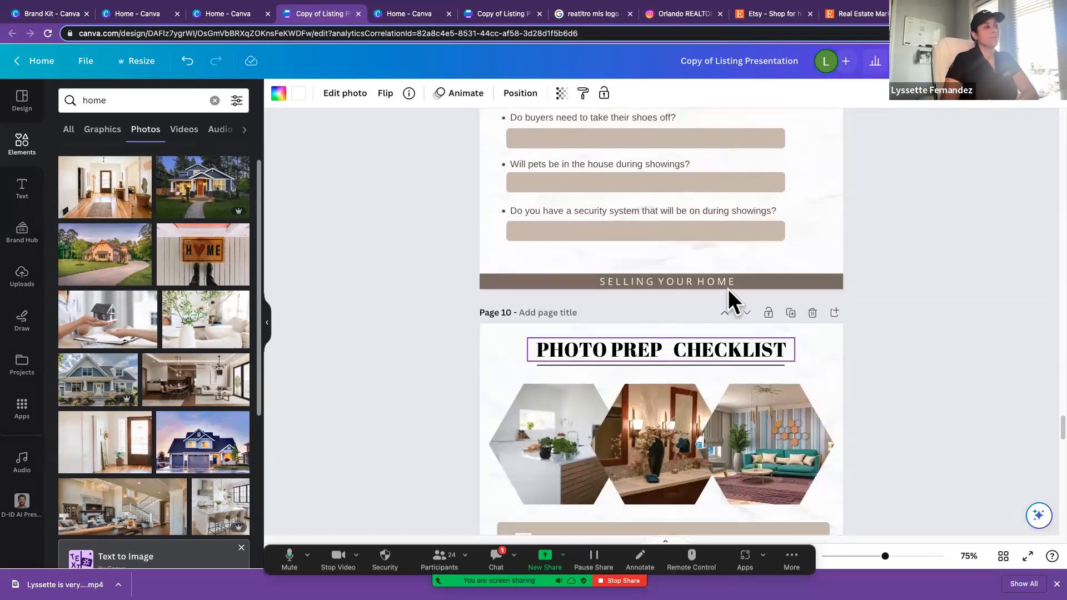
pyautogui.scroll(2, 638, 218)
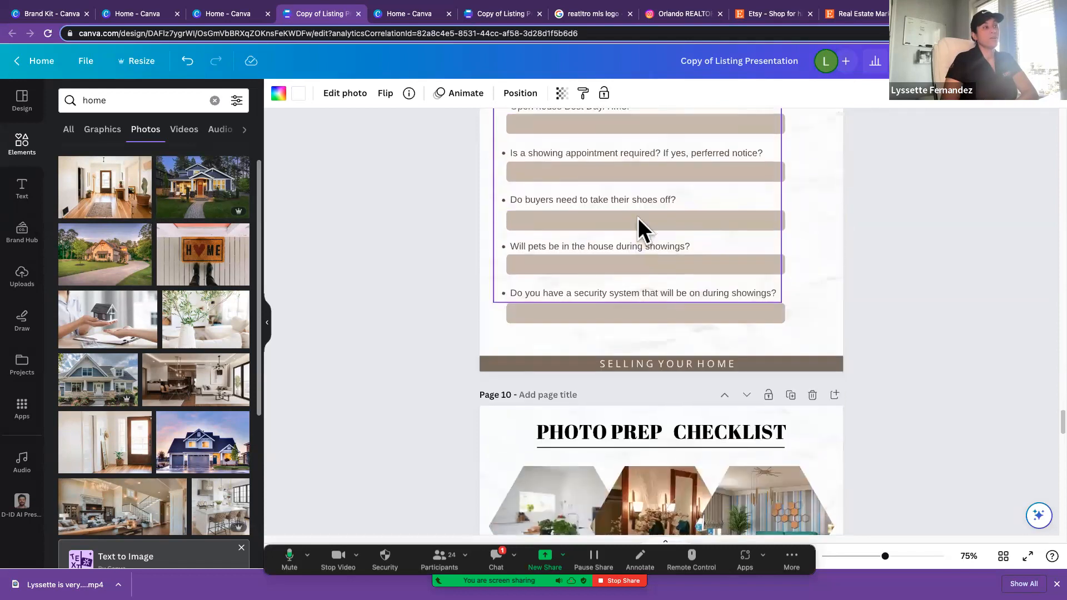
pyautogui.scroll(2, 622, 167)
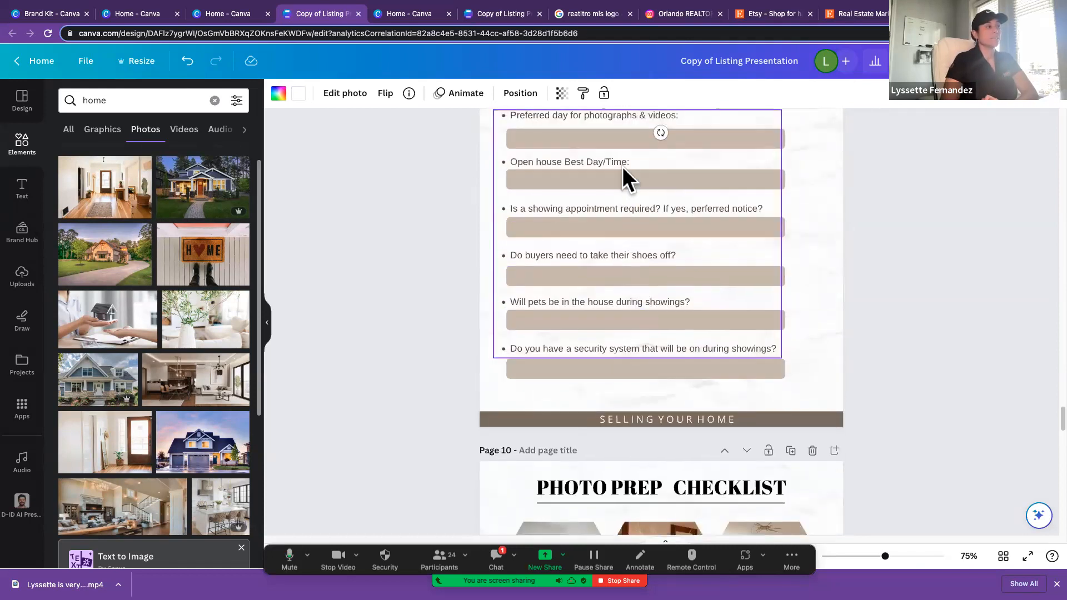
pyautogui.scroll(-1, 628, 179)
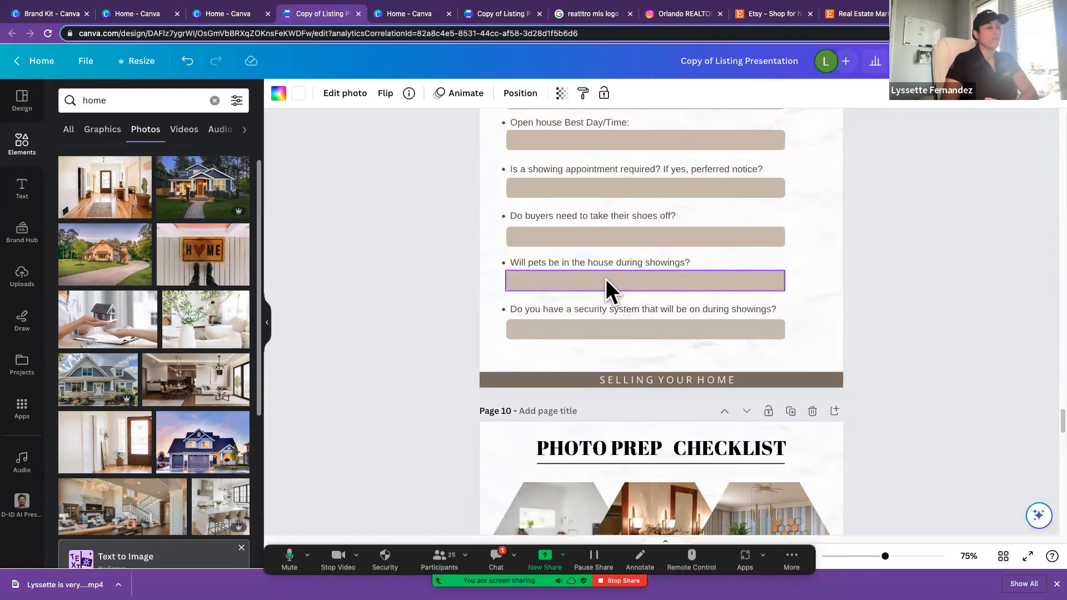
pyautogui.scroll(-1, 606, 279)
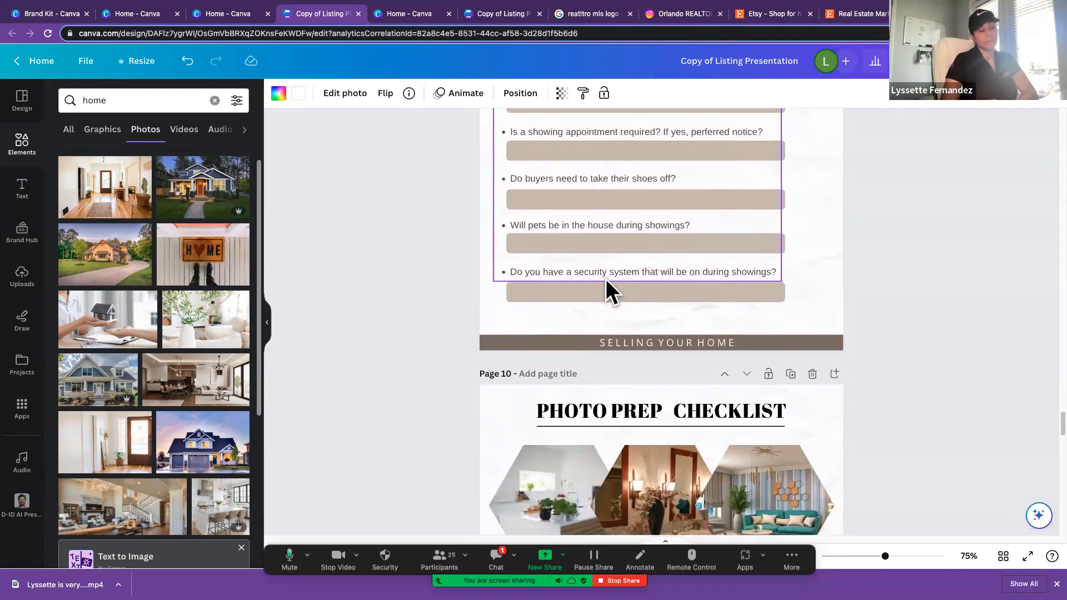
pyautogui.scroll(-1, 605, 279)
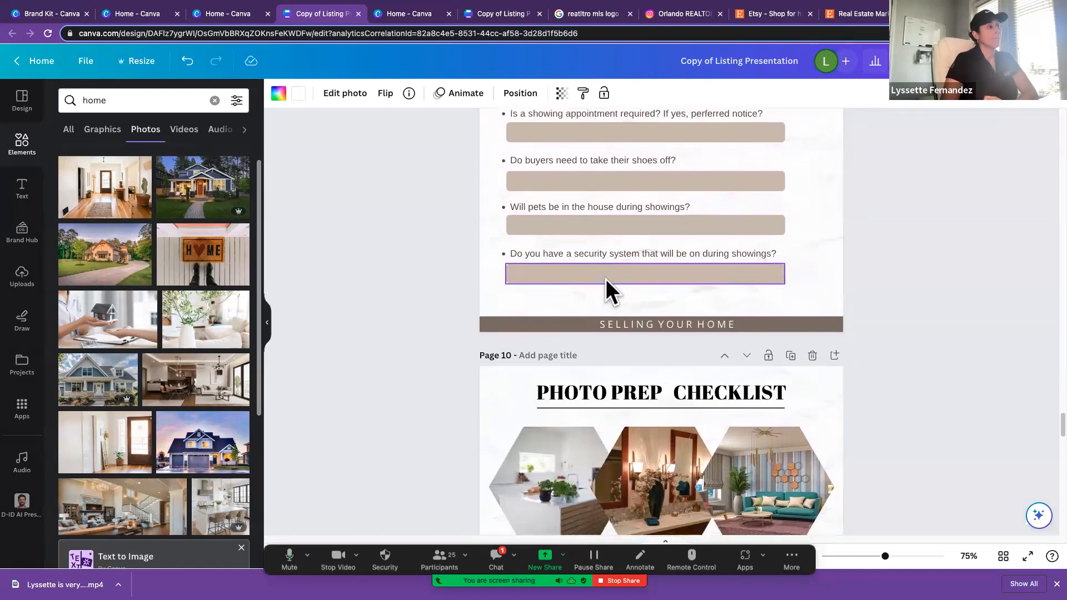
# Step: Change the text color of the first three Photo Prep Checklist items to black: clean house, trimmed grass and lights on
pyautogui.scroll(-5, 606, 275)
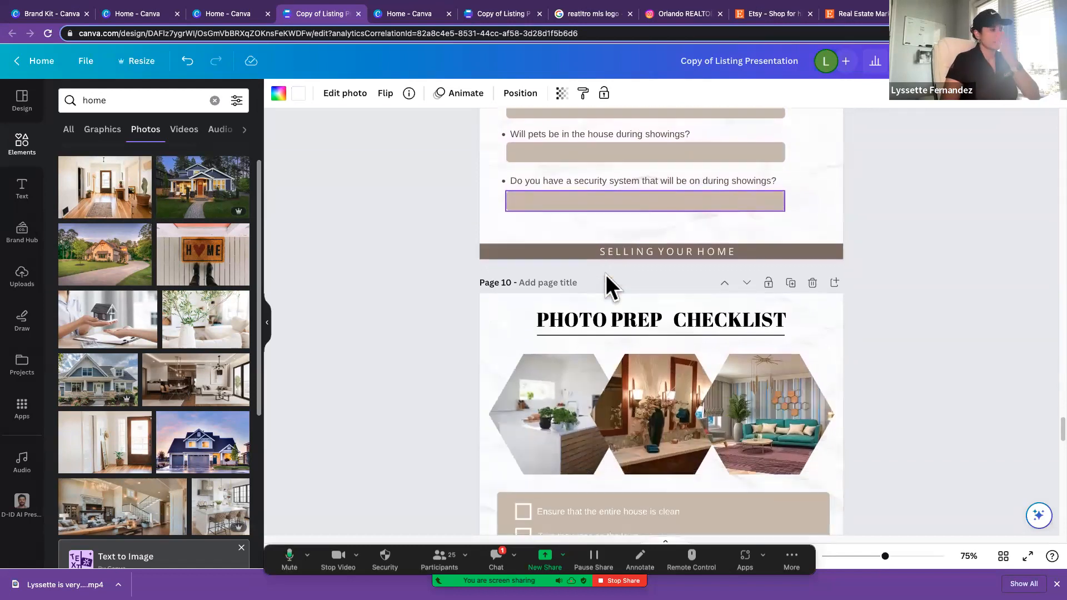
pyautogui.scroll(-1, 606, 274)
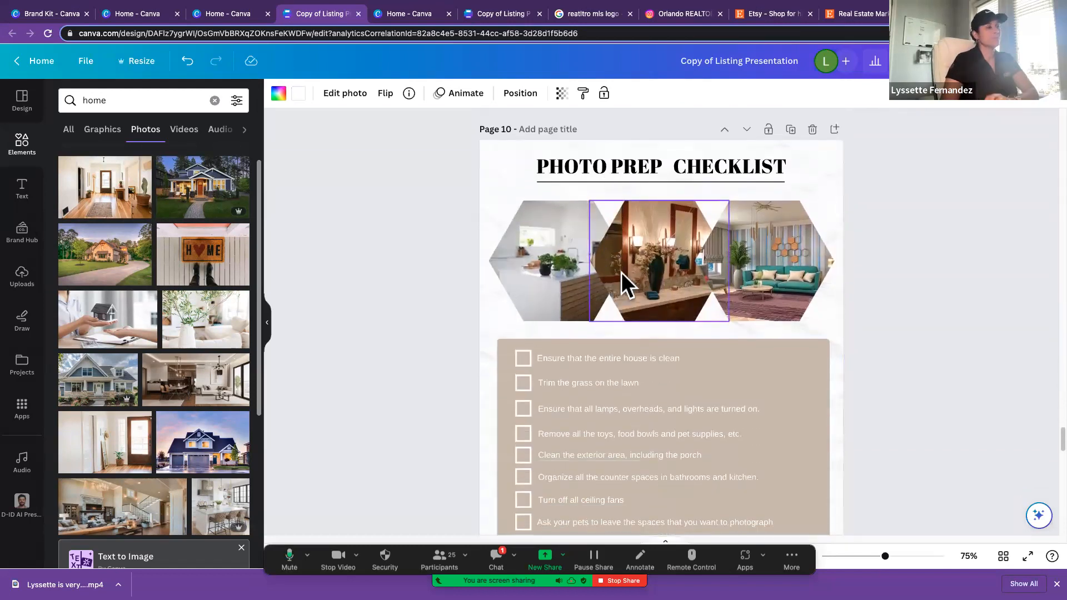
pyautogui.scroll(-1, 622, 271)
pyautogui.scroll(-1, 622, 271)
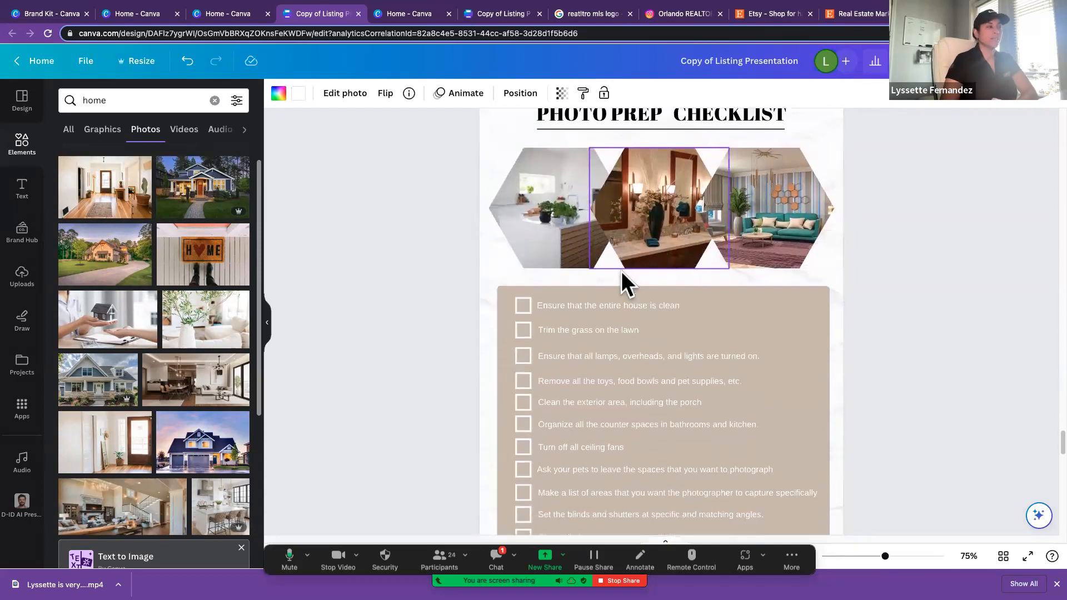
pyautogui.click(626, 300)
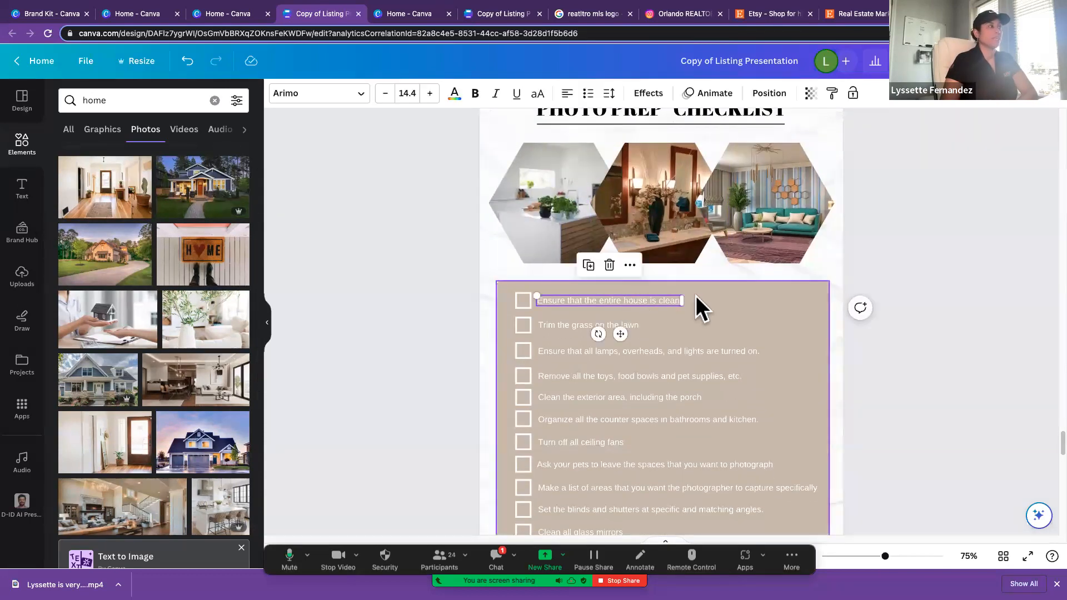
pyautogui.click(454, 96)
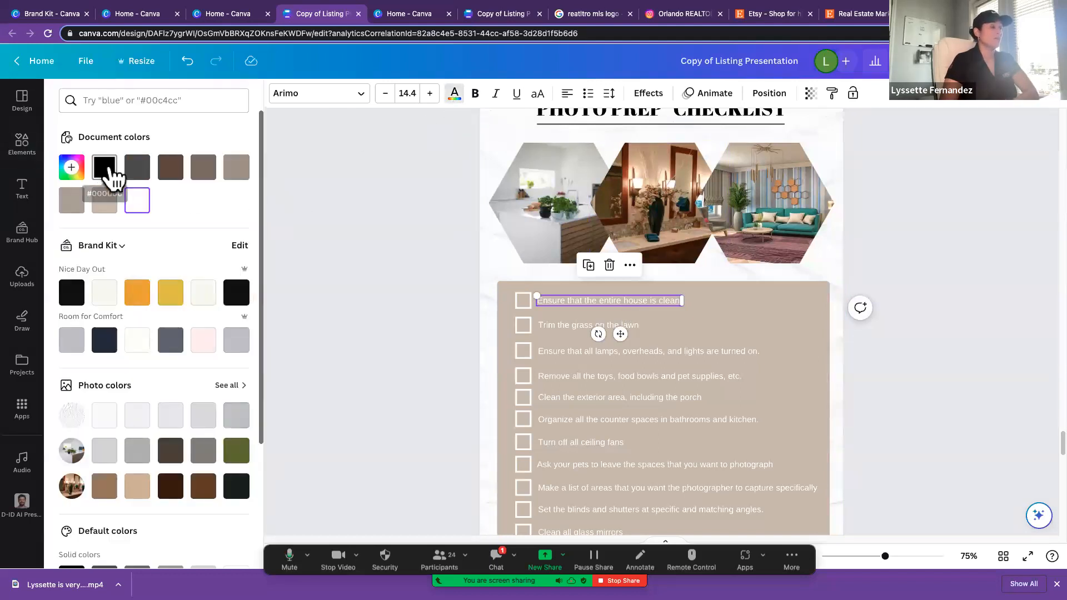
pyautogui.click(110, 177)
pyautogui.click(553, 327)
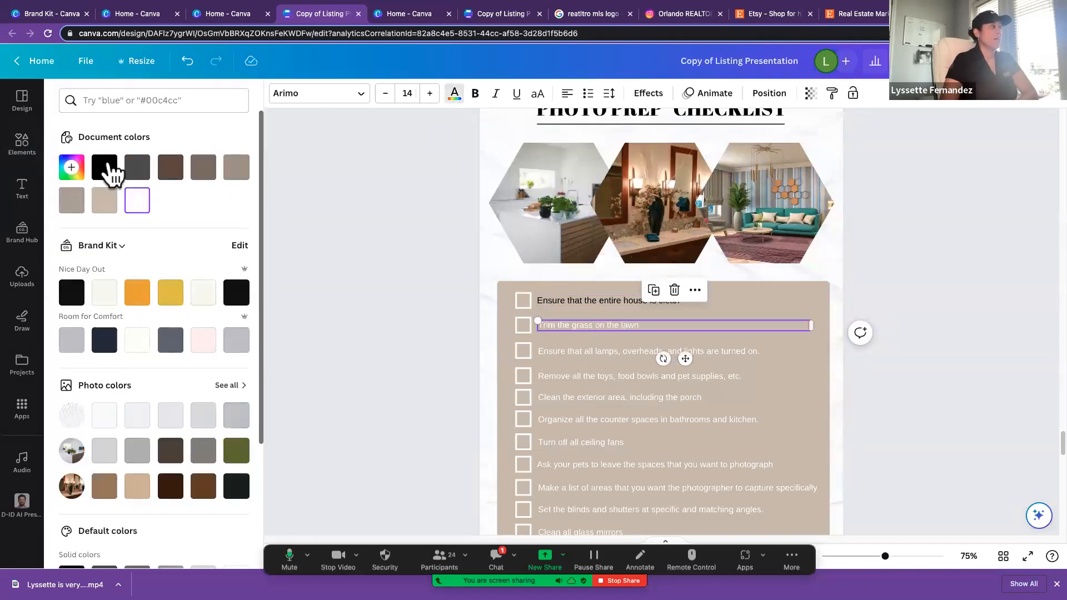
pyautogui.click(110, 176)
pyautogui.click(577, 354)
pyautogui.click(110, 177)
# Step: Change the text color of the checklist items on toys, exterior area, counter spaces and ceiling fans to black
pyautogui.scroll(-3, 500, 328)
pyautogui.click(584, 244)
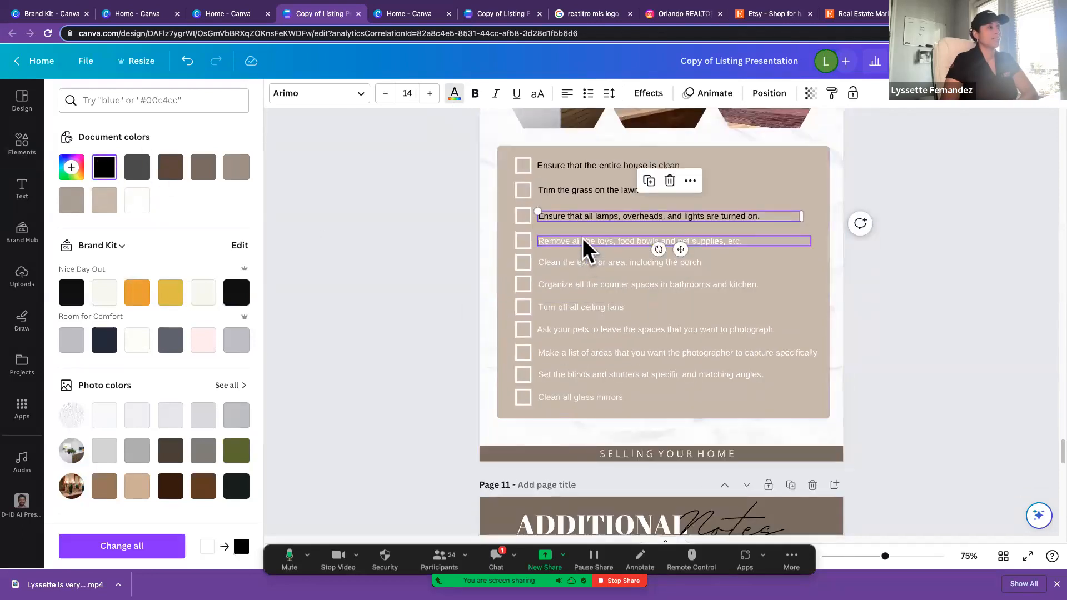
pyautogui.click(105, 167)
pyautogui.click(571, 263)
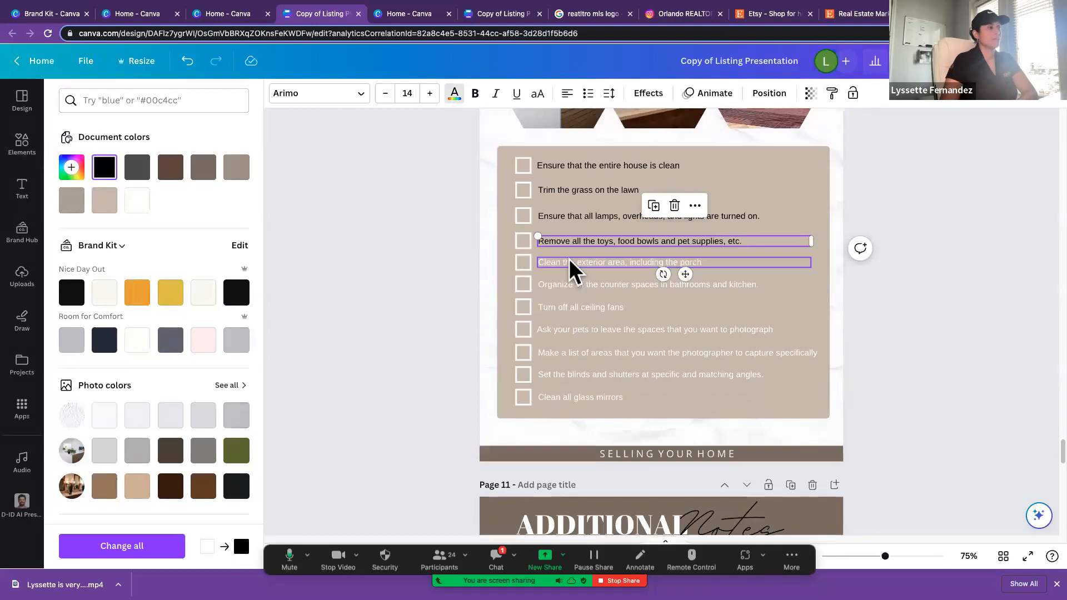
pyautogui.click(106, 167)
pyautogui.click(583, 286)
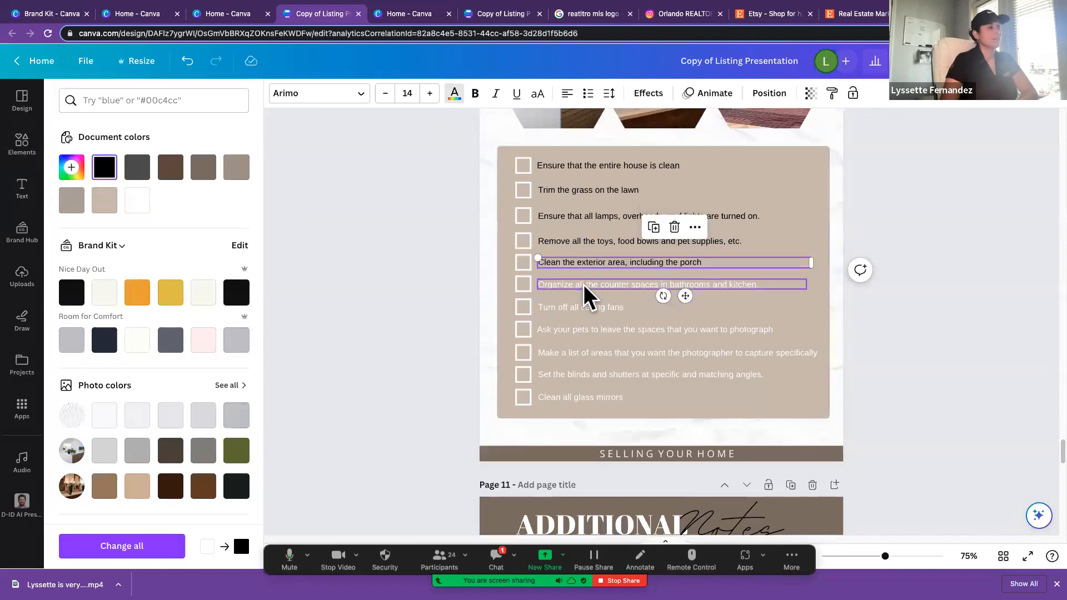
pyautogui.click(105, 168)
pyautogui.click(563, 310)
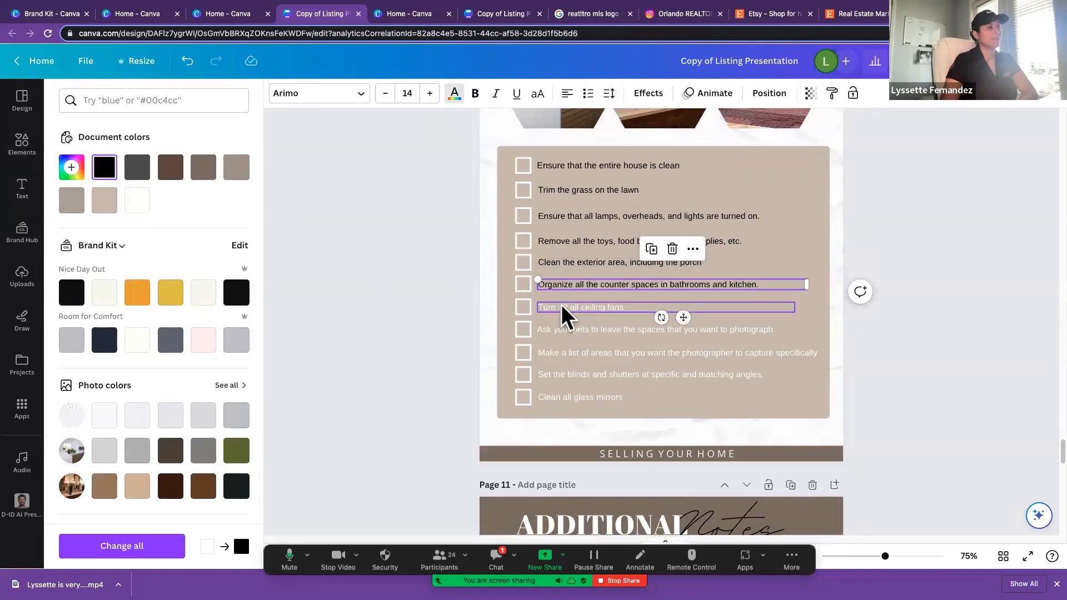
pyautogui.click(105, 169)
# Step: Change the text color of the last four checklist items to black: pets, photographer's list, blinds and shutters, and glass mirrors
pyautogui.click(557, 331)
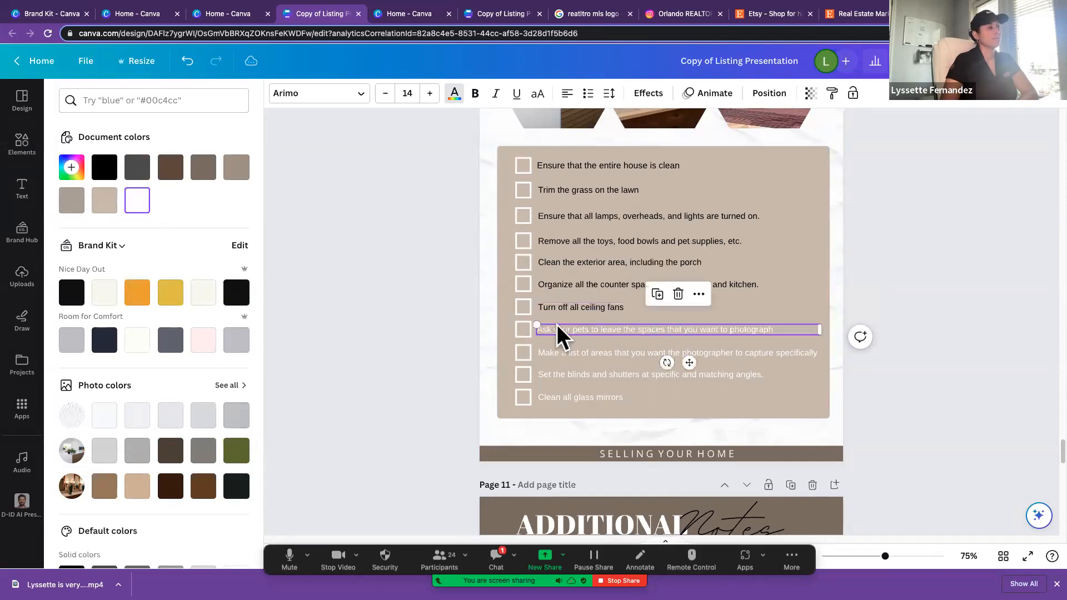
pyautogui.click(106, 168)
pyautogui.click(608, 359)
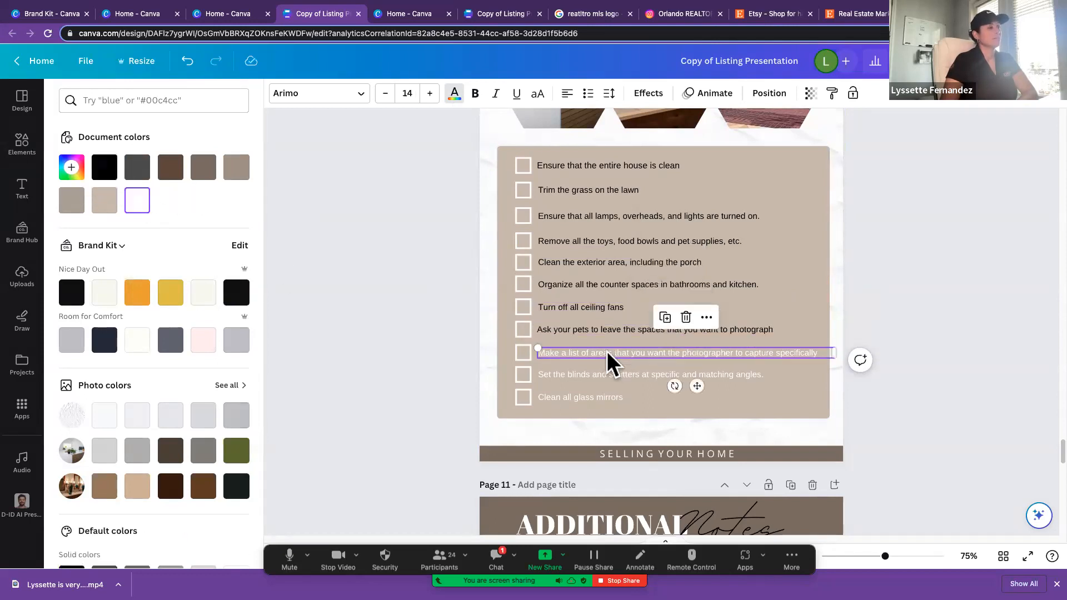
pyautogui.click(106, 168)
pyautogui.click(579, 377)
pyautogui.click(106, 168)
pyautogui.click(584, 398)
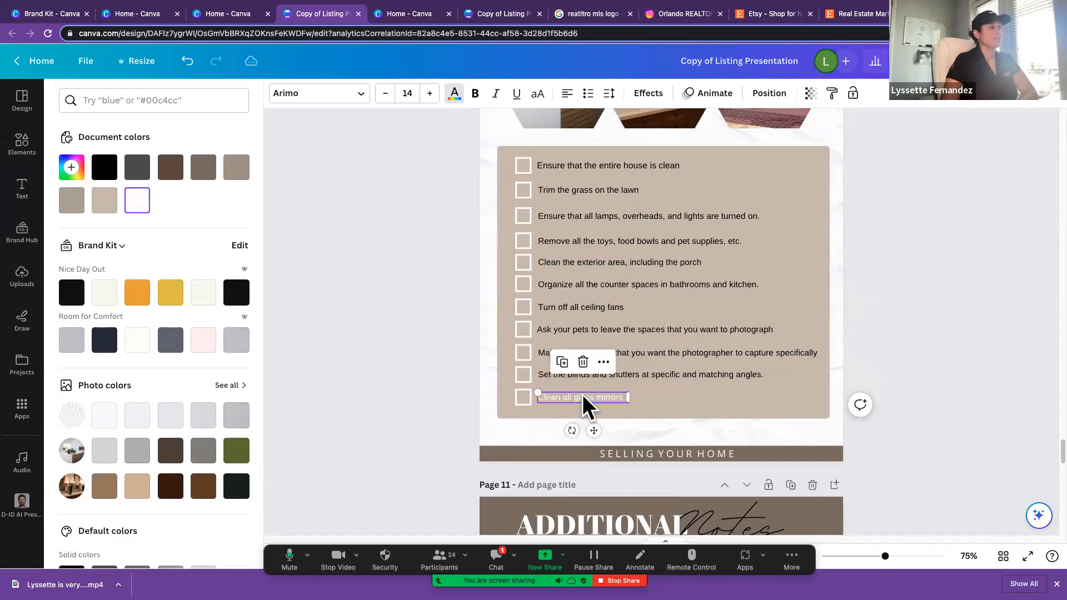
pyautogui.click(104, 168)
pyautogui.click(672, 166)
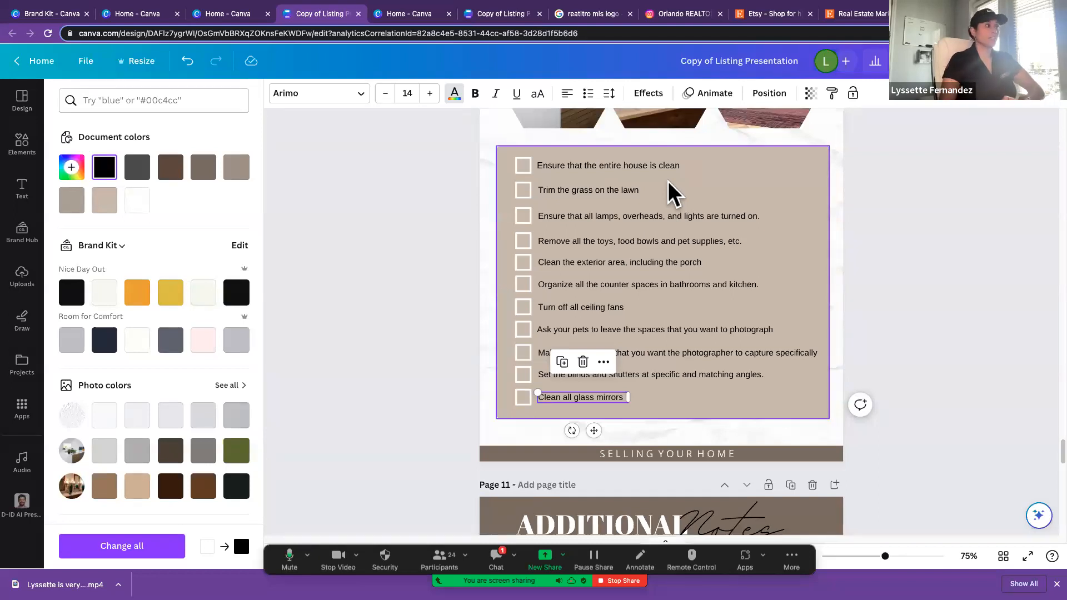
pyautogui.click(930, 205)
# Step: Read through the recolored Photo Prep Checklist from the first item to the last
pyautogui.scroll(1, 931, 204)
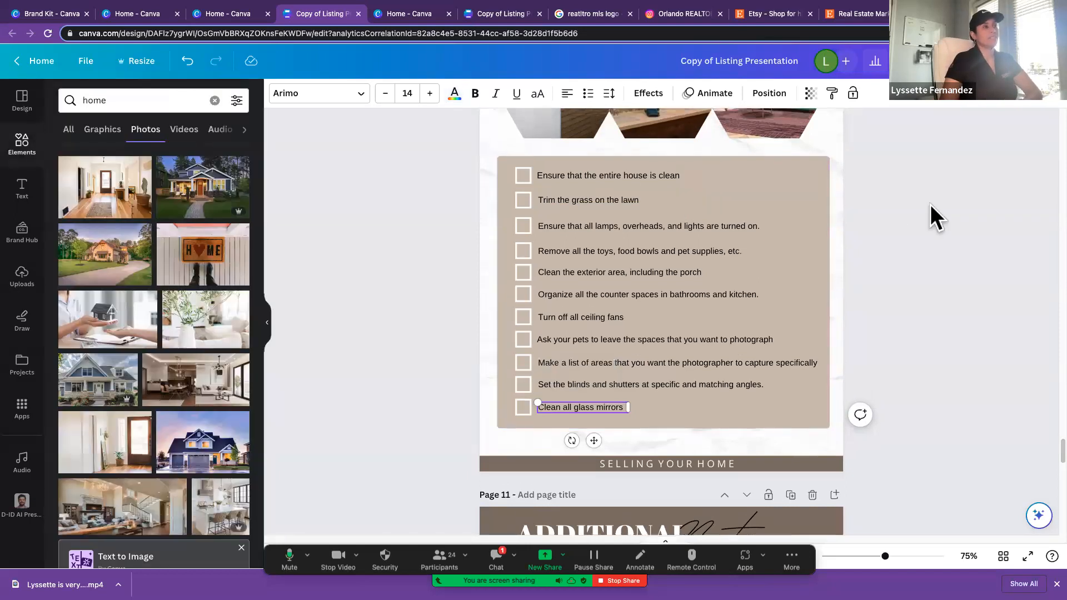
pyautogui.scroll(1, 930, 205)
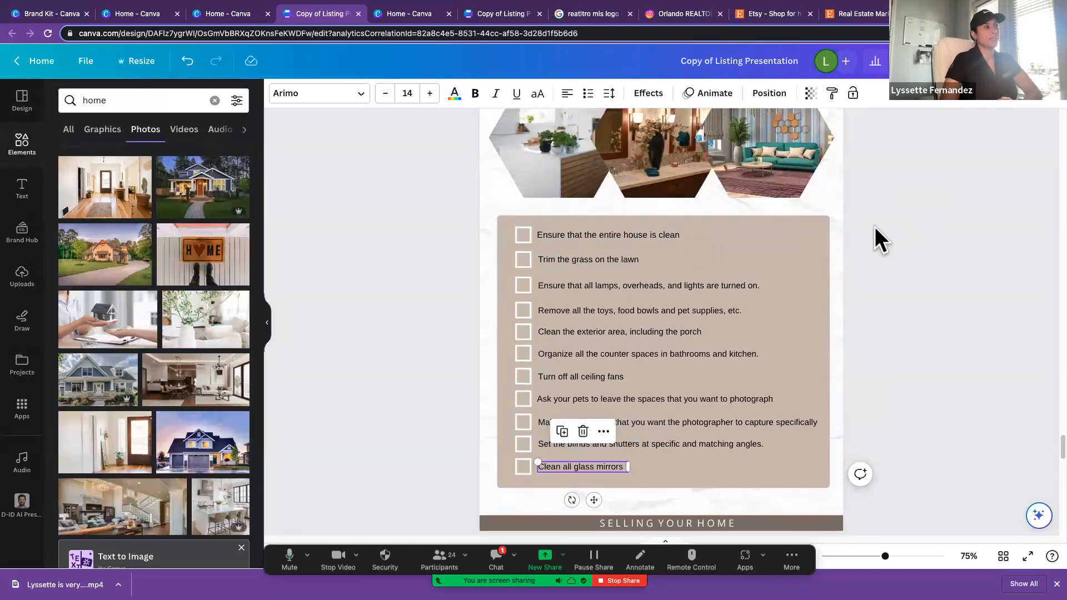
pyautogui.scroll(1, 875, 227)
pyautogui.click(875, 227)
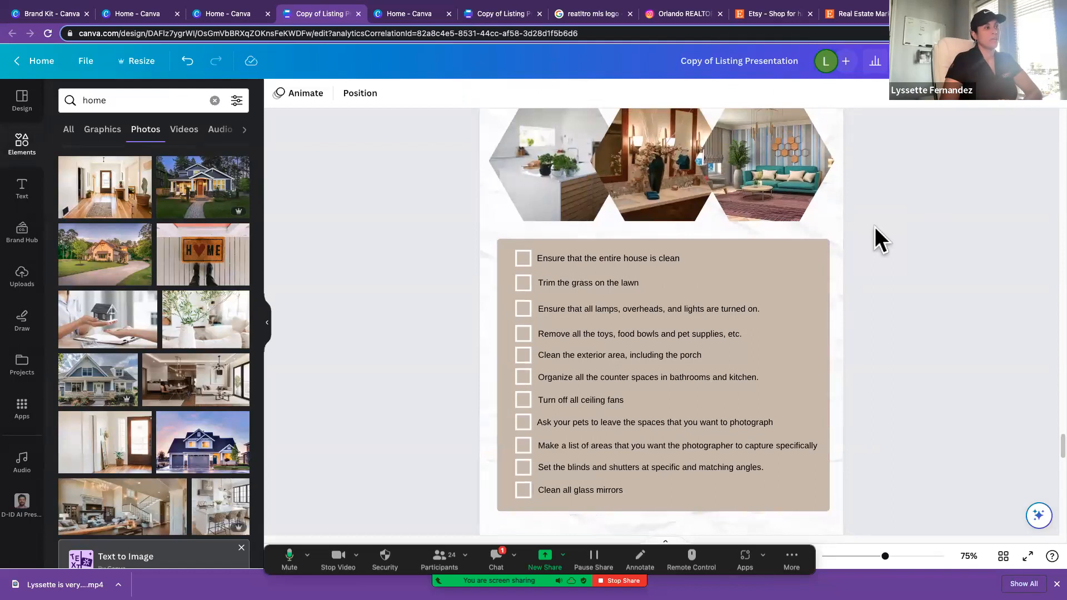
pyautogui.scroll(1, 875, 227)
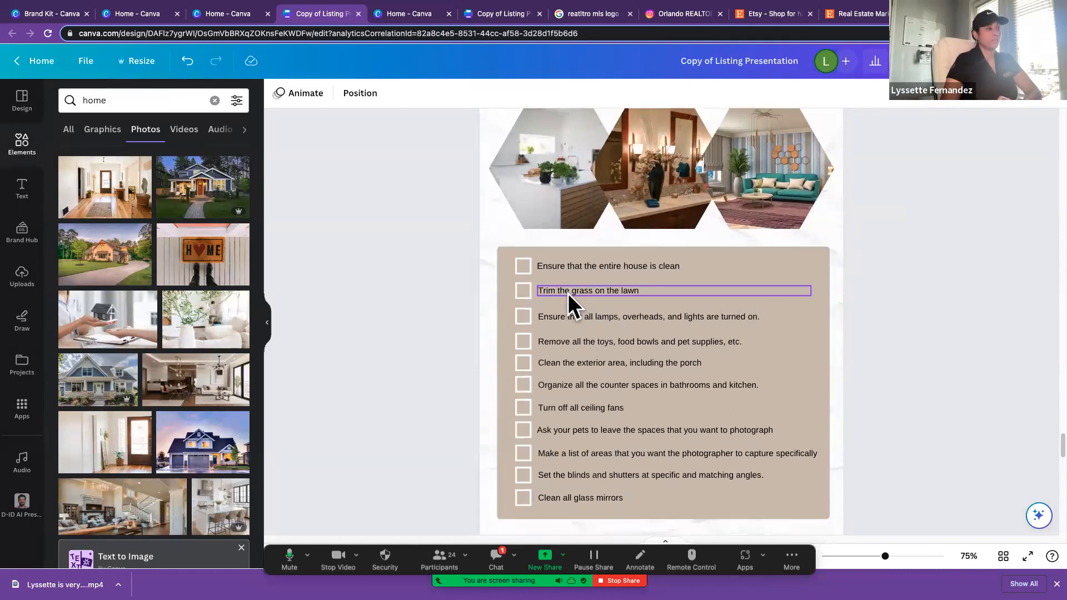
pyautogui.scroll(-1, 568, 294)
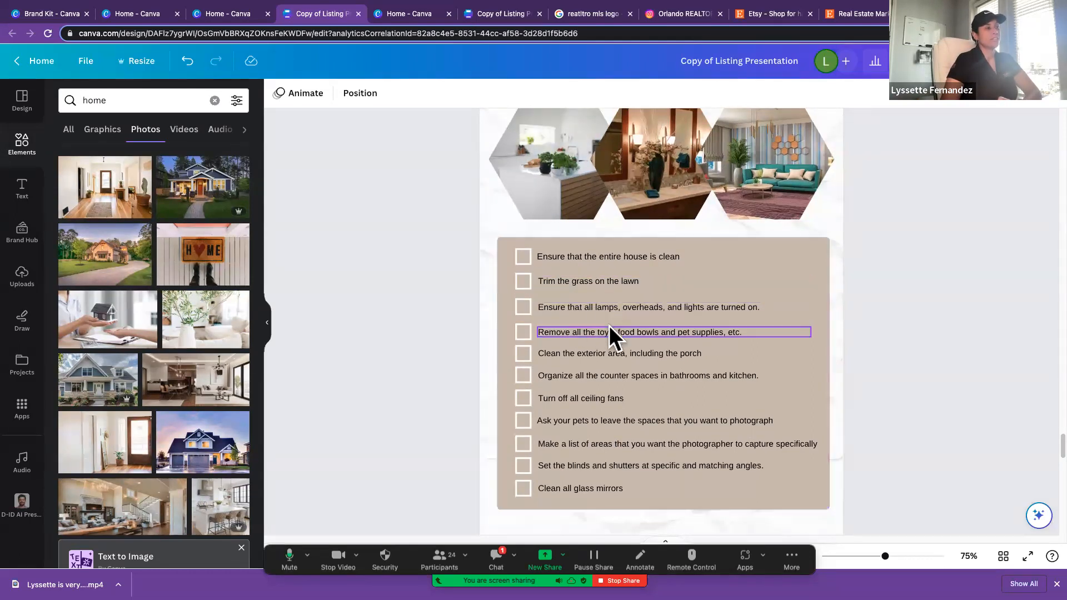
pyautogui.scroll(-5, 609, 326)
pyautogui.scroll(-5, 609, 326)
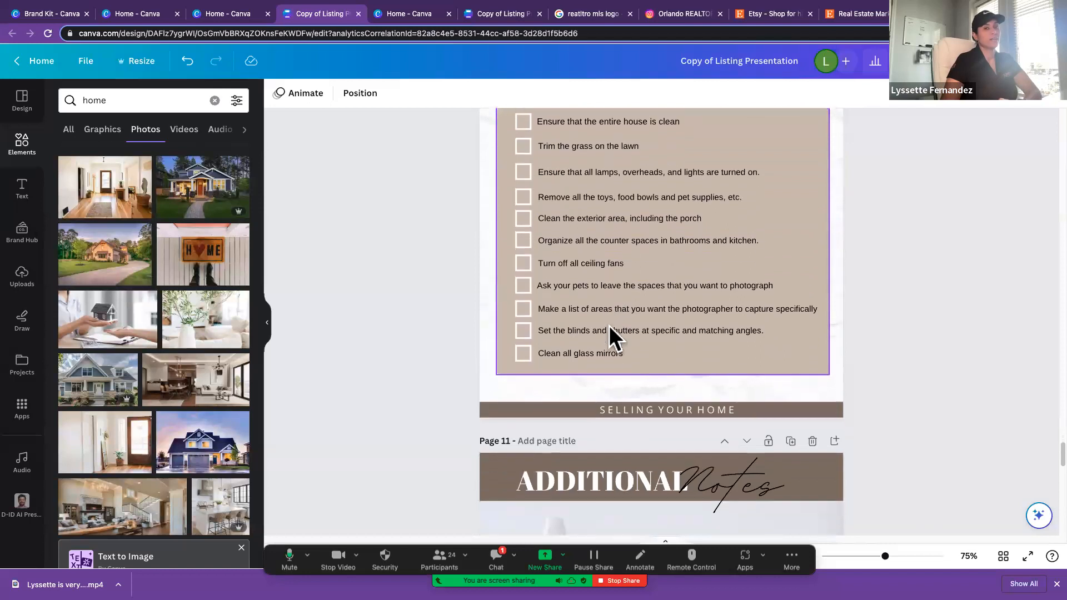
pyautogui.scroll(-5, 610, 326)
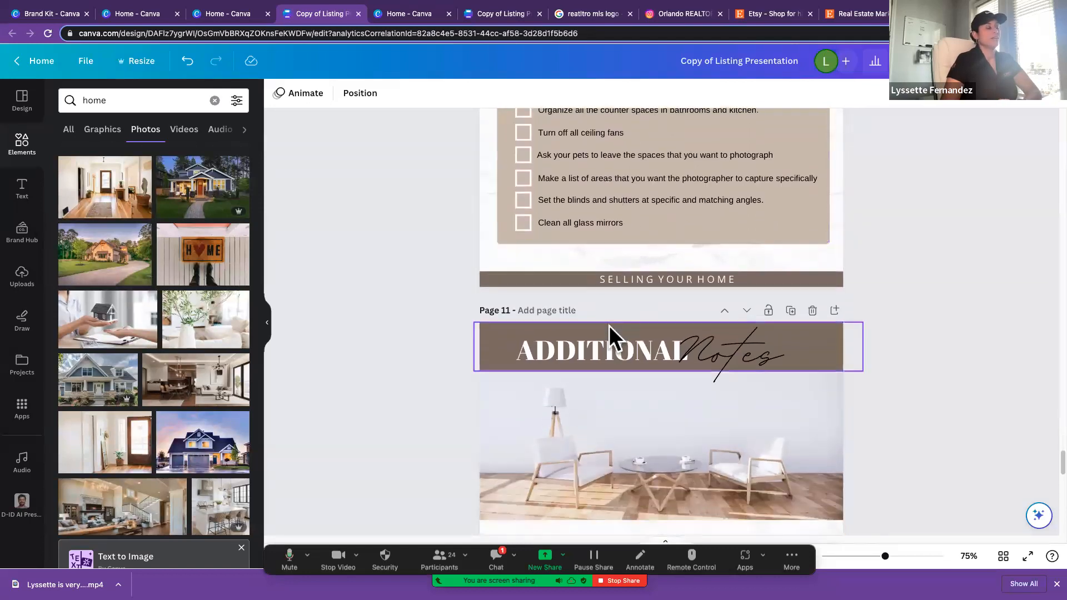
pyautogui.scroll(5, 609, 326)
pyautogui.scroll(3, 609, 326)
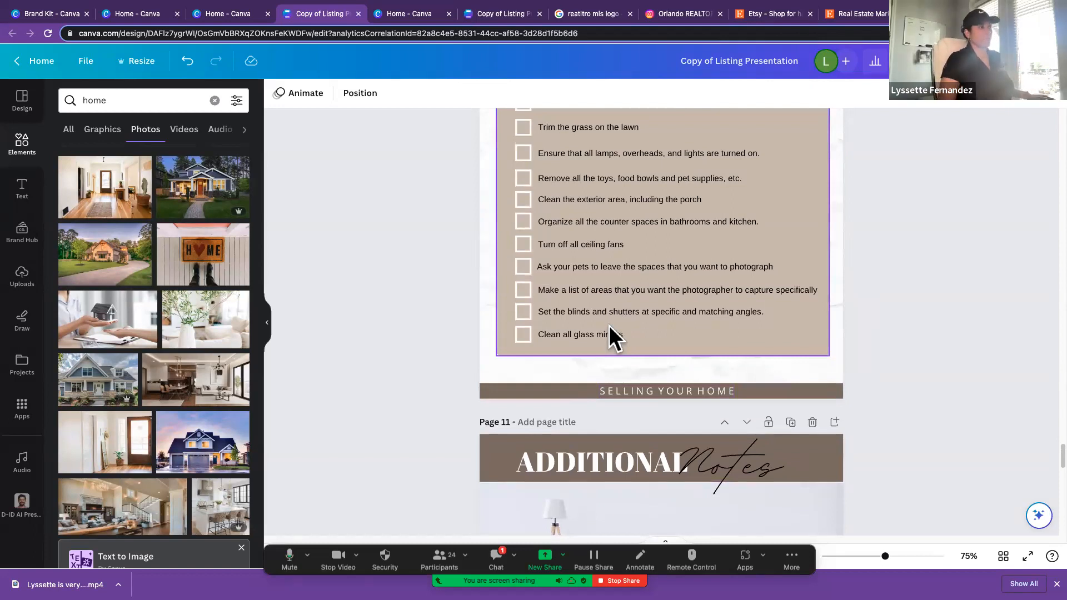
# Step: Review the Additional Notes page and the closing page with the agent's name, title and thank-you message
pyautogui.scroll(-10, 609, 326)
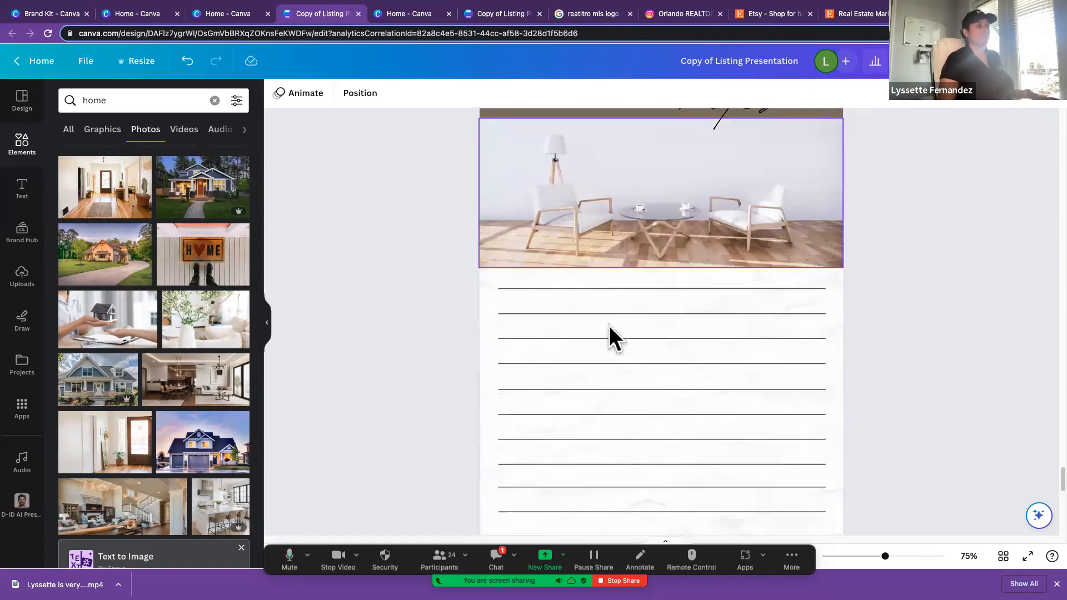
pyautogui.scroll(-10, 609, 326)
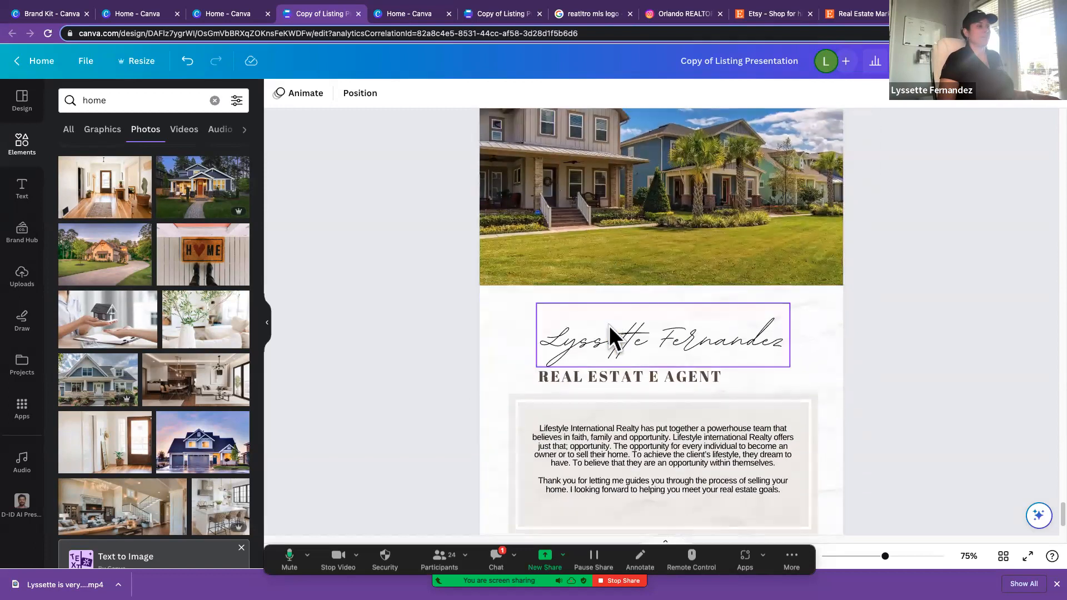
pyautogui.scroll(-2, 609, 325)
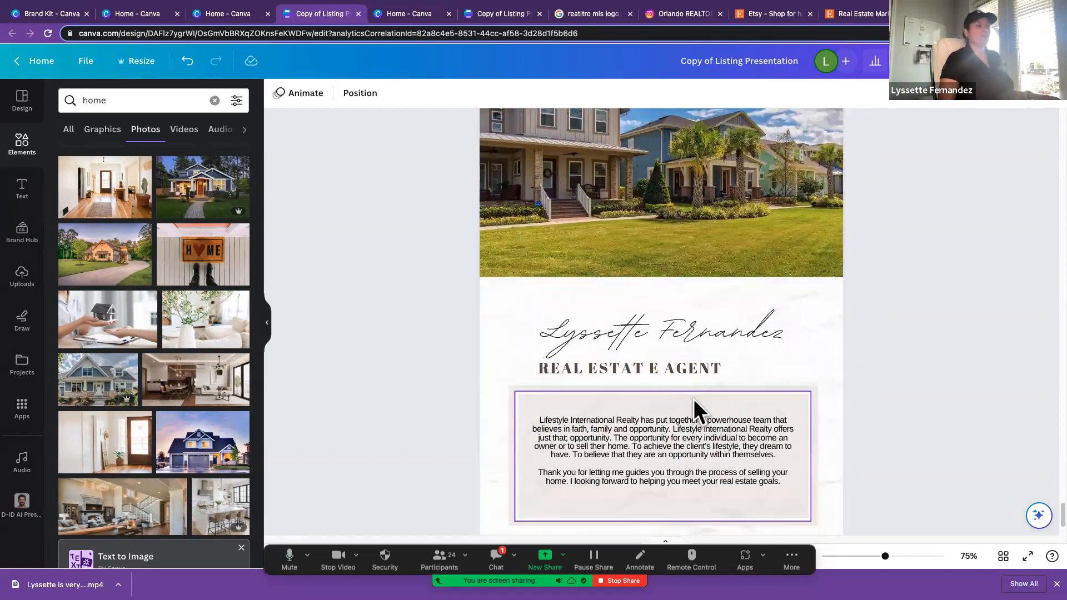
pyautogui.scroll(-2, 694, 399)
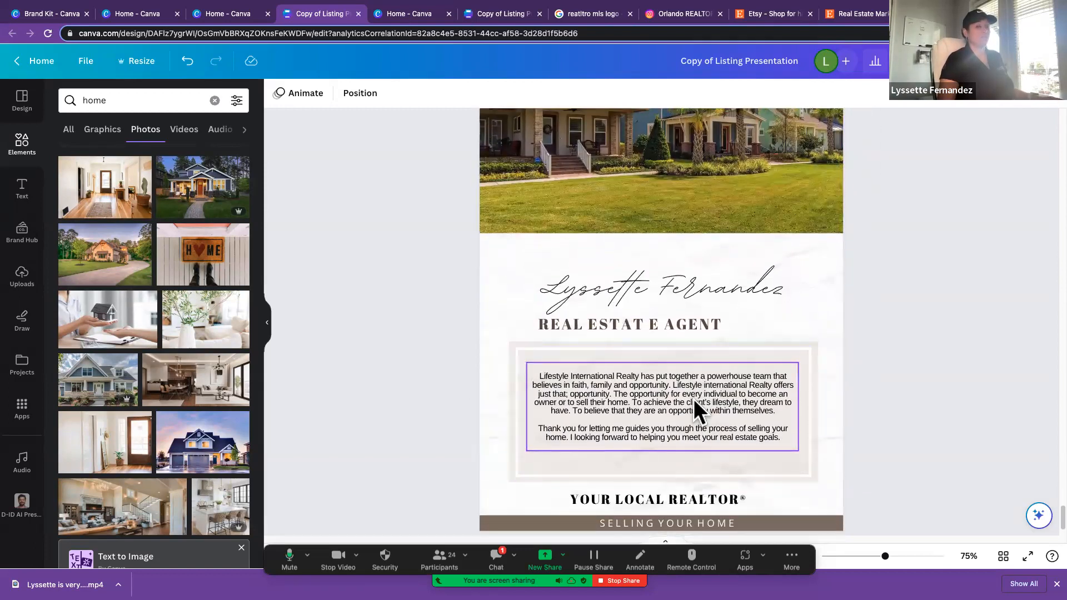
pyautogui.scroll(1, 695, 402)
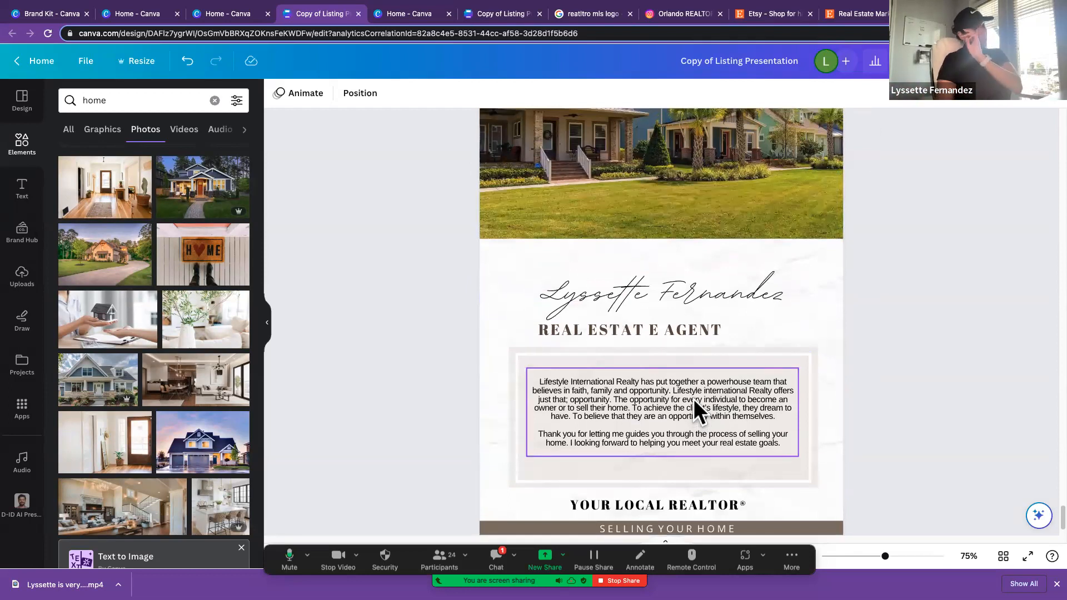
pyautogui.scroll(-3, 694, 400)
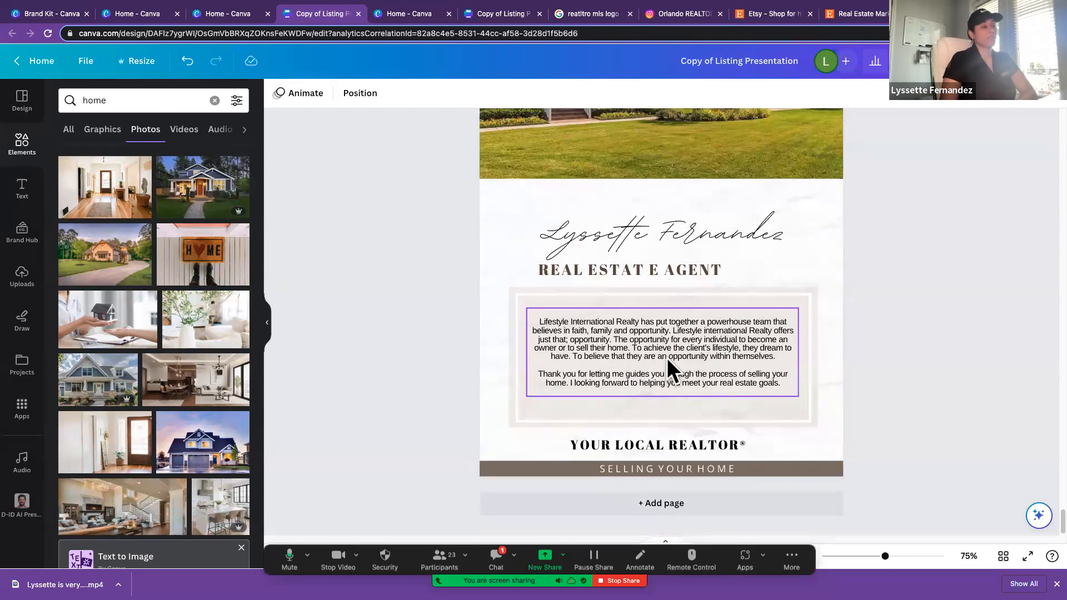
# Step: Set the listing presentation's collaboration access to anyone with the link and copy the "Can edit" link
pyautogui.scroll(15, 672, 359)
pyautogui.scroll(20, 672, 359)
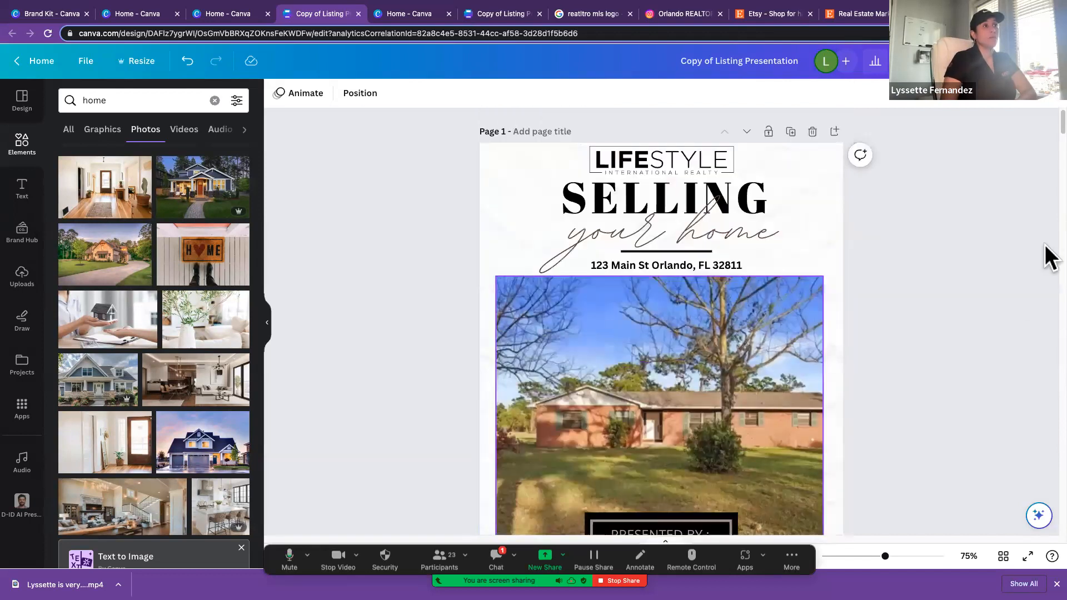
pyautogui.click(925, 61)
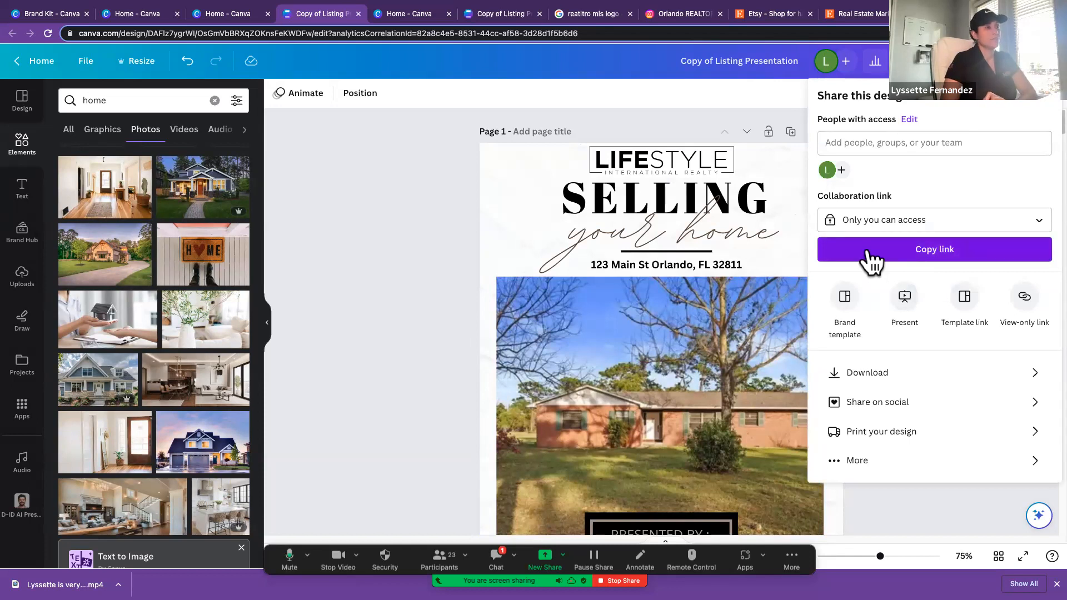
pyautogui.click(871, 223)
pyautogui.click(896, 320)
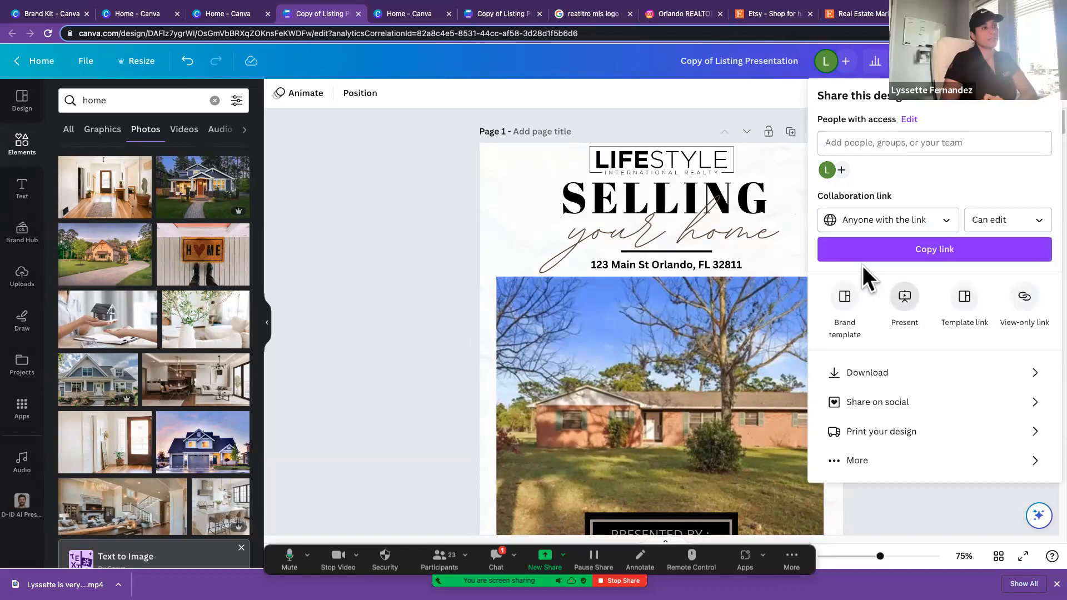
pyautogui.click(862, 256)
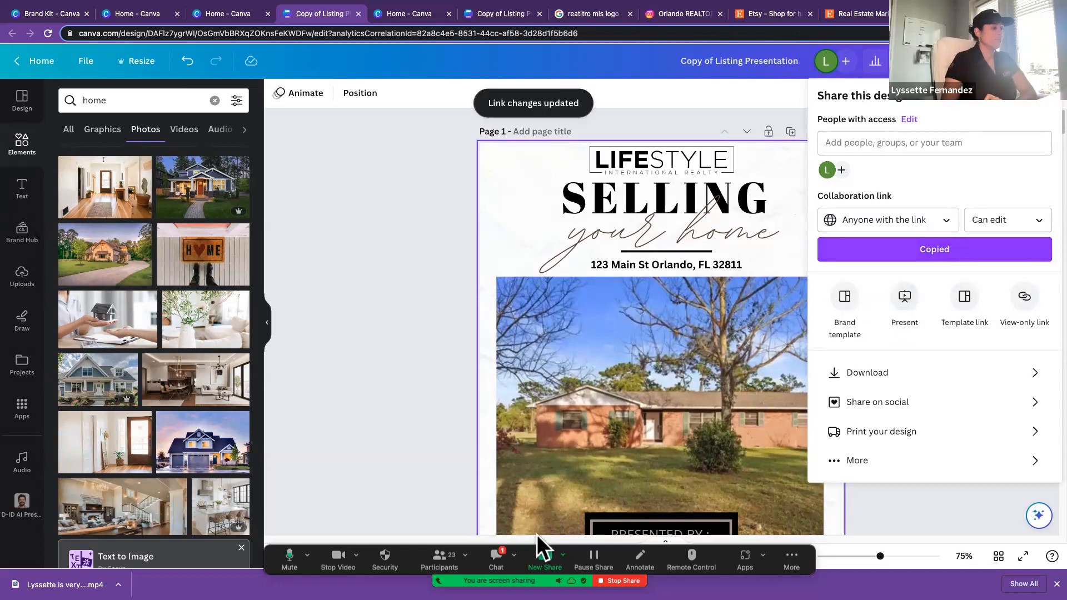
# Step: Switch to the Zoom meeting chat and draft a message with a listing presentation label followed by the copied design link
pyautogui.click(492, 553)
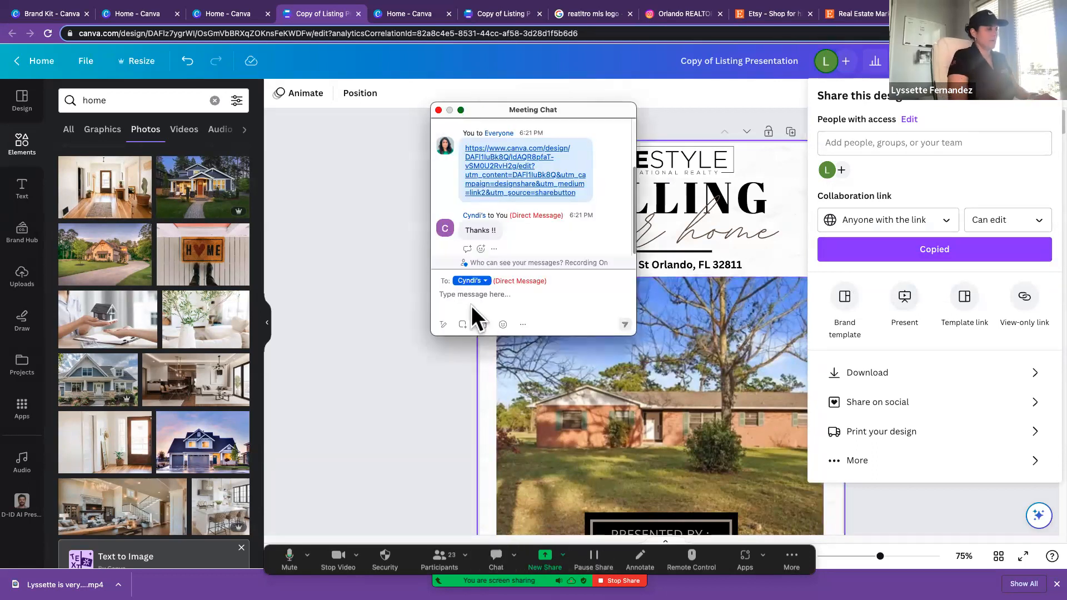
pyautogui.write('Lus')
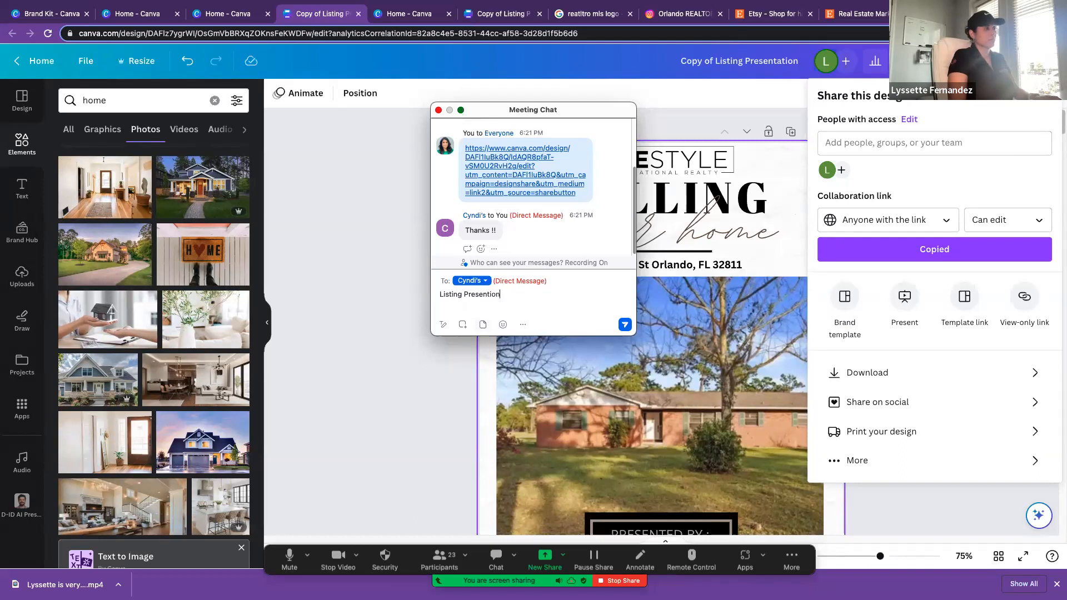
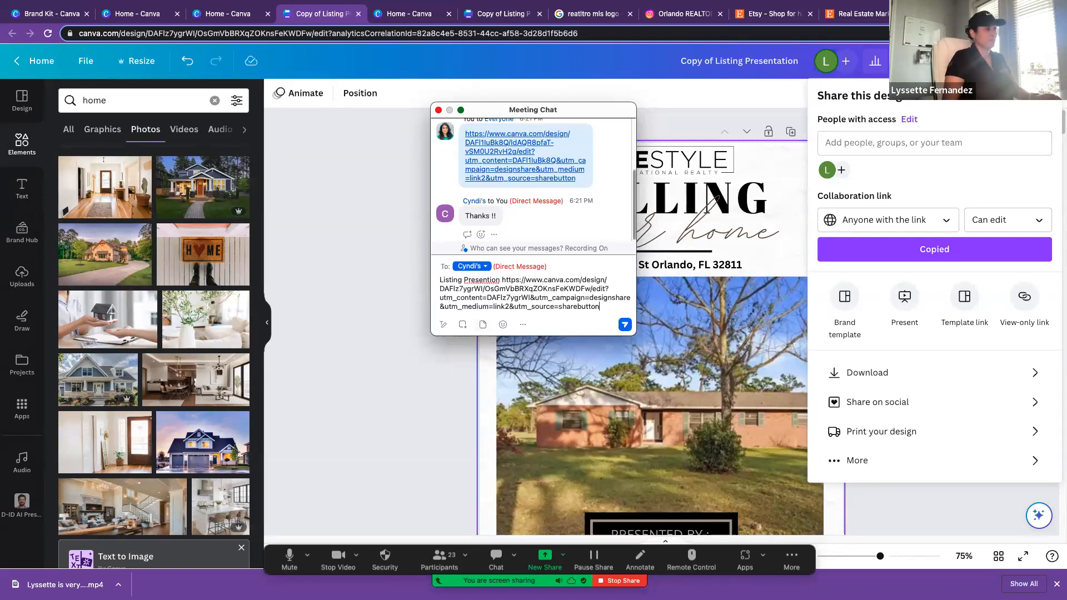
# Step: Correct the label in the chat message to "Listing Presentation", send it, and check the sent link
pyautogui.rightClick(476, 281)
pyautogui.click(476, 280)
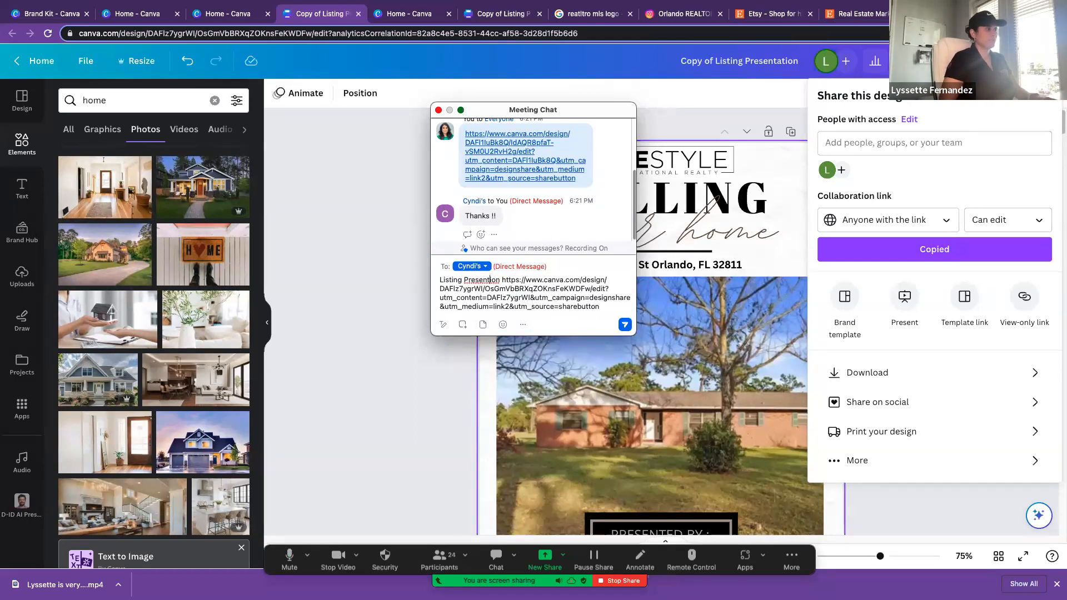
pyautogui.write('a')
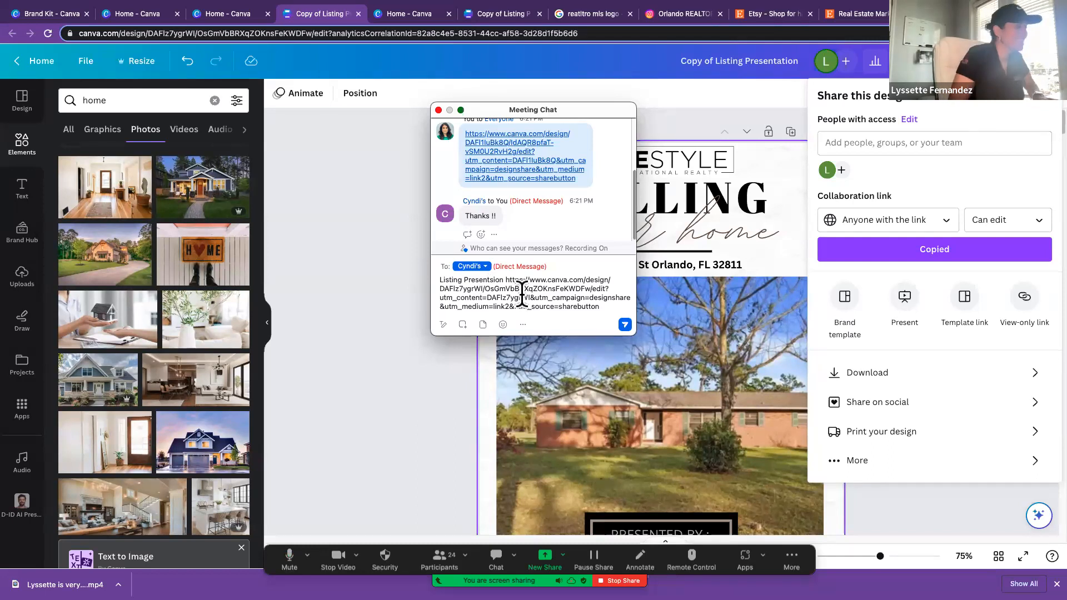
pyautogui.press('BackSpace')
pyautogui.press('BackSpace')
pyautogui.write('tat')
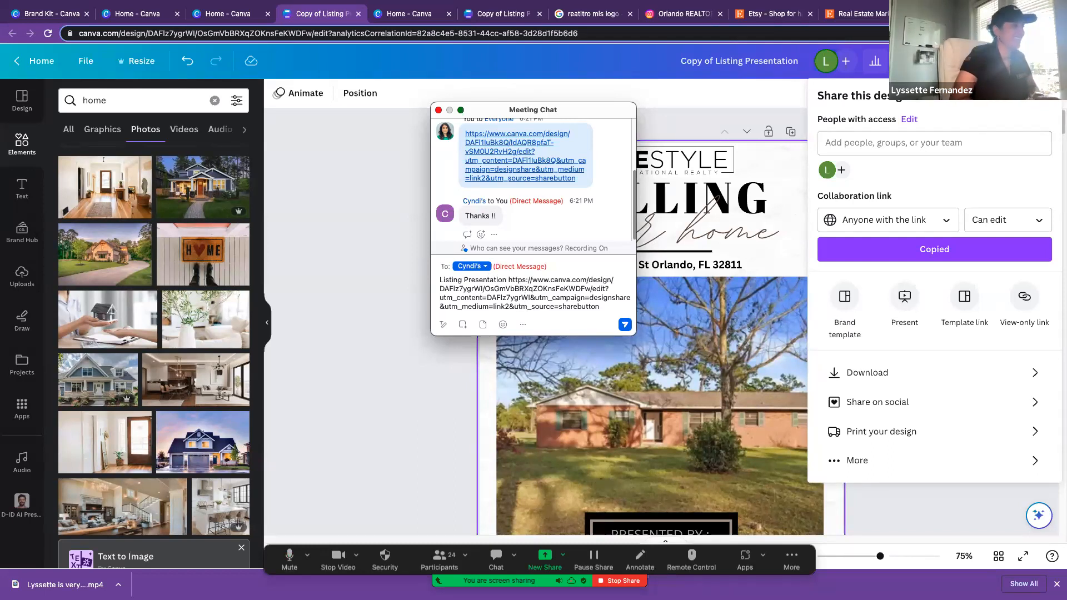
pyautogui.click(528, 307)
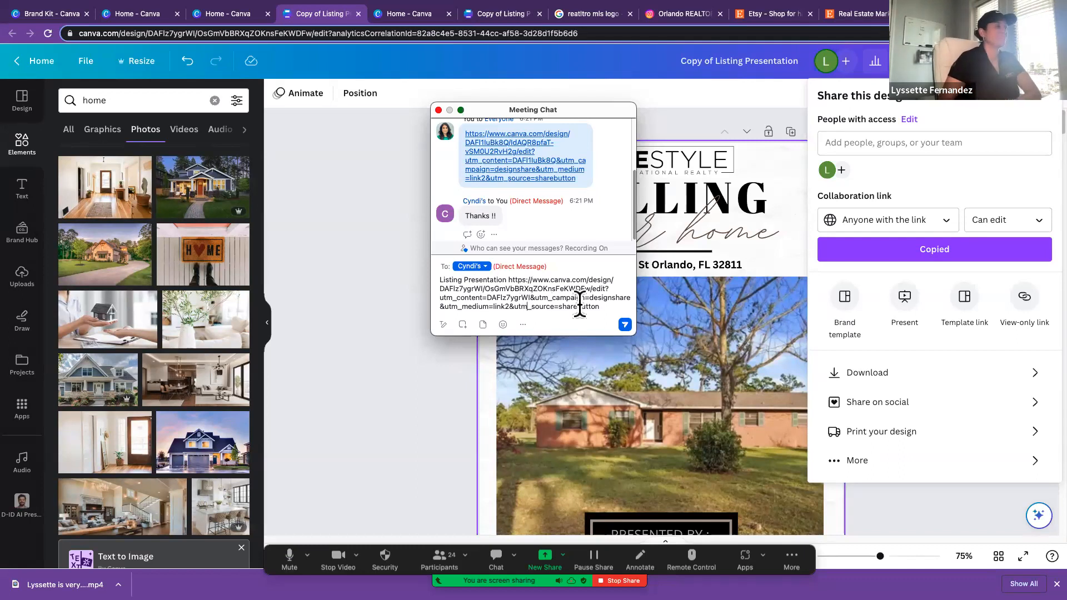
pyautogui.press('Return')
pyautogui.scroll(1, 558, 247)
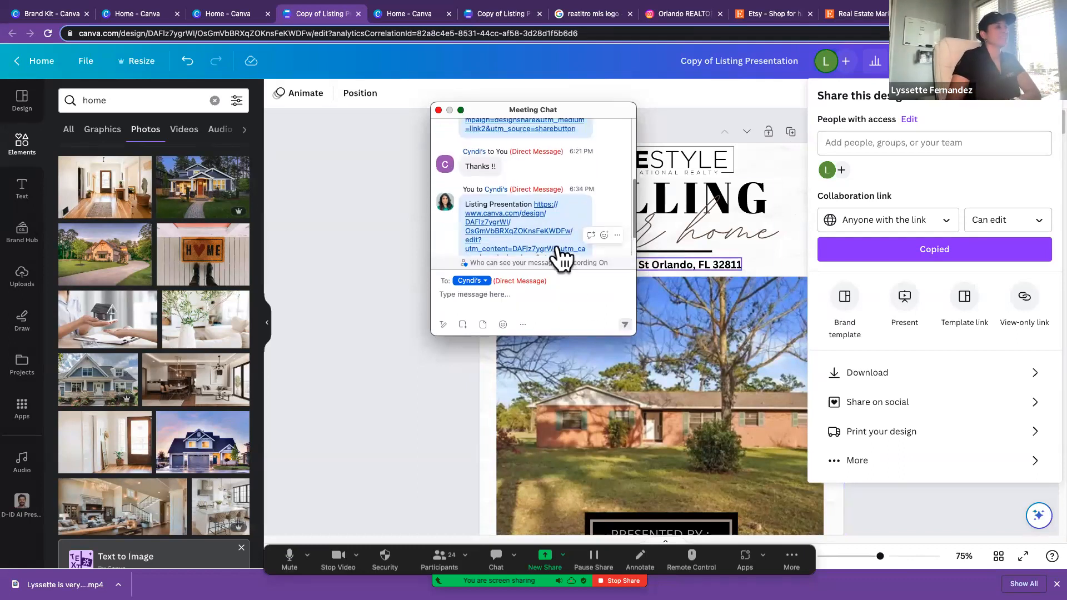
pyautogui.scroll(1, 558, 253)
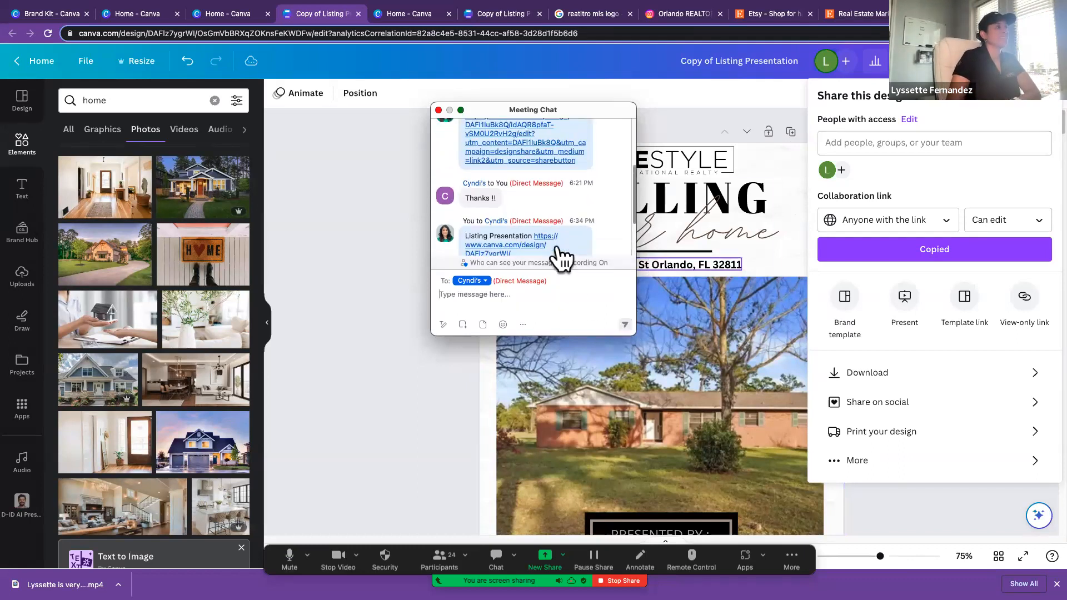
# Step: Return to the Canva home page, reopen the Zoom meeting chat, and copy the sent Listing Presentation message with its link
pyautogui.click(438, 110)
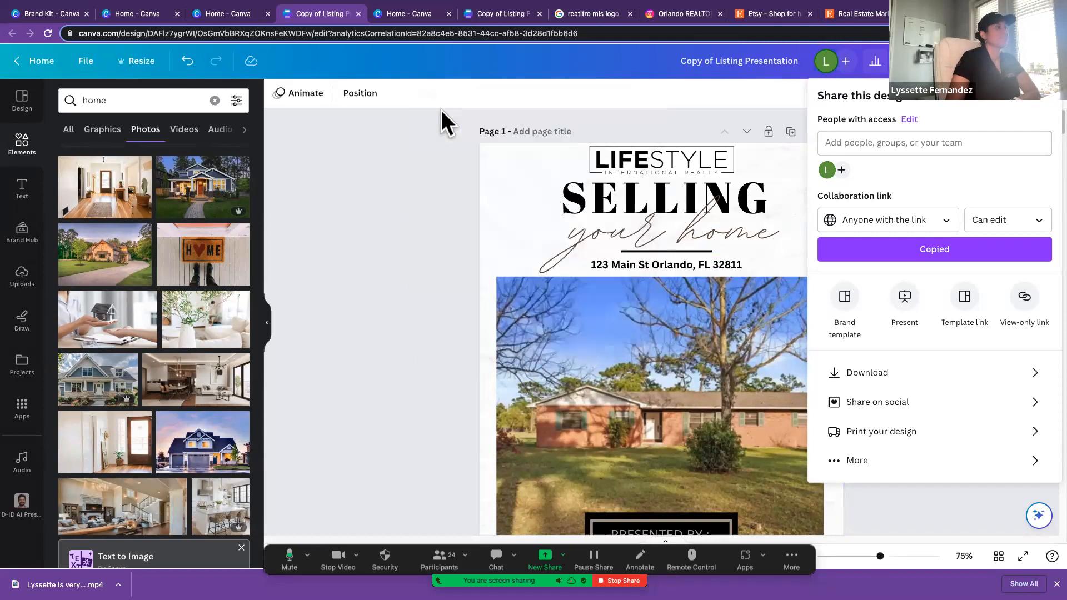
pyautogui.click(34, 60)
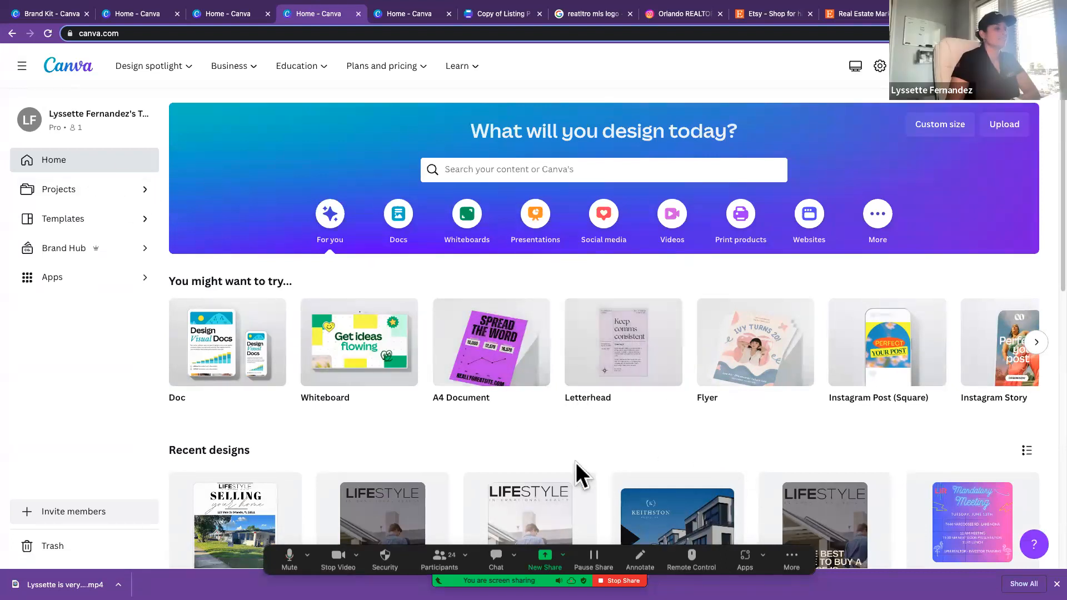
pyautogui.click(492, 555)
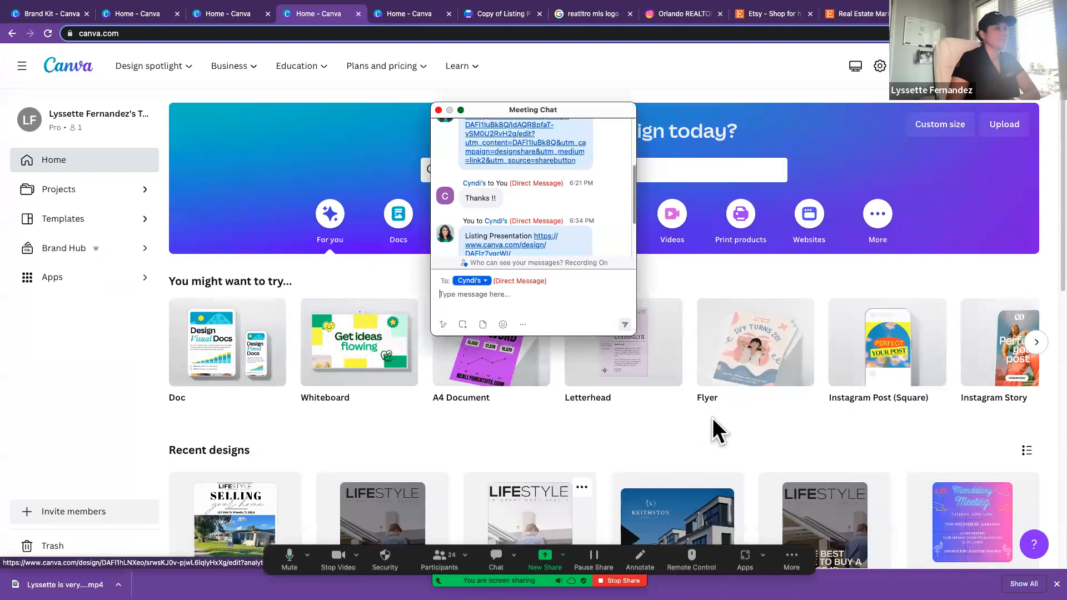
pyautogui.scroll(-2, 548, 243)
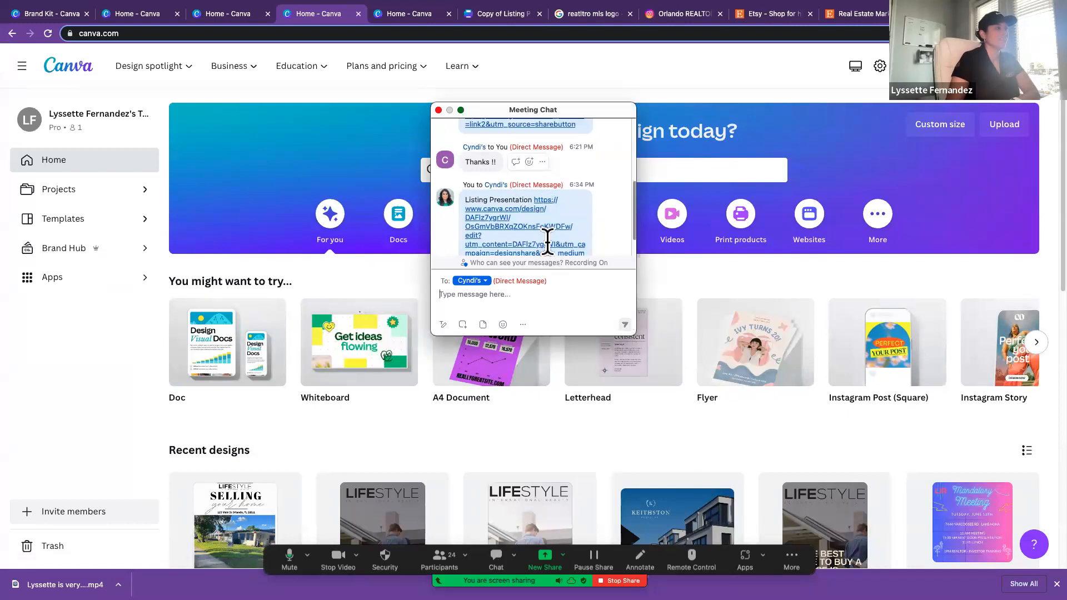
pyautogui.scroll(-2, 547, 242)
pyautogui.moveTo(573, 228); pyautogui.dragTo(462, 166)
pyautogui.press('super+c')
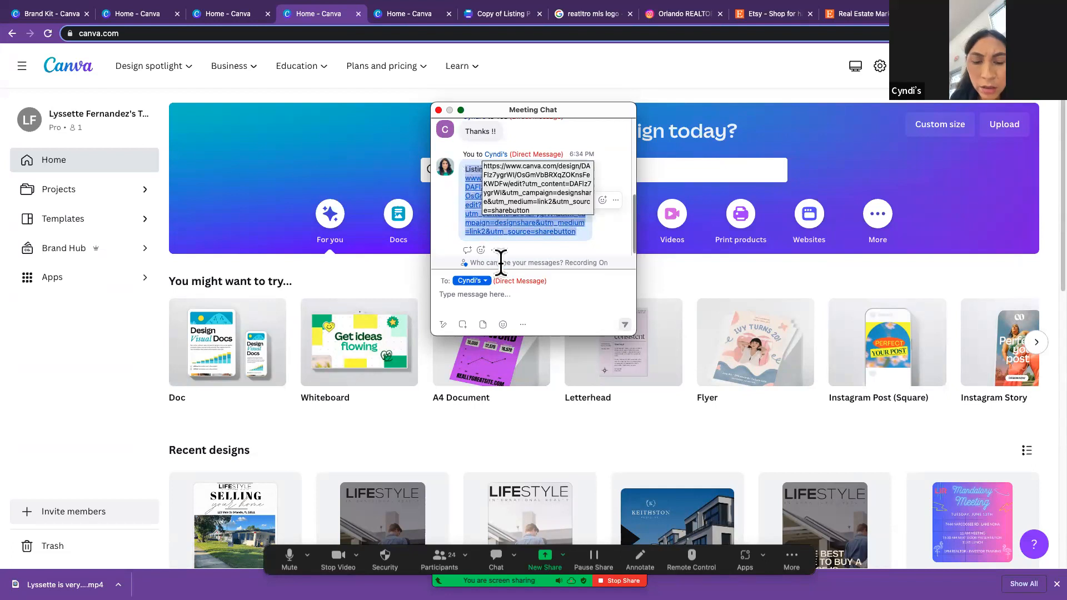
# Step: Paste the copied message into the chat, change its recipient to everyone in the meeting, and send it
pyautogui.click(510, 298)
pyautogui.press('super+v')
pyautogui.click(479, 266)
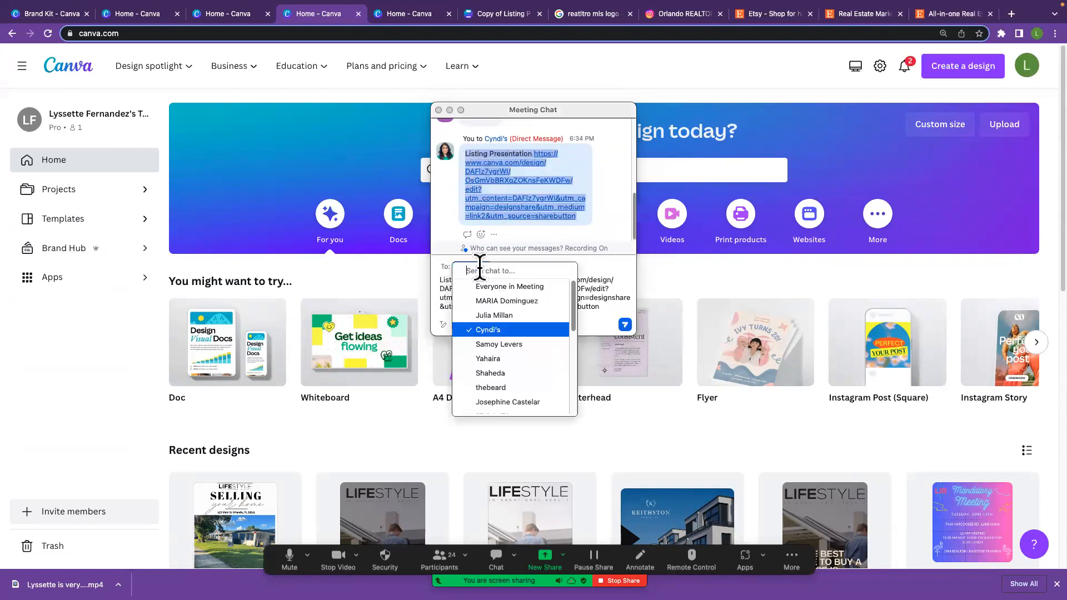
pyautogui.click(497, 283)
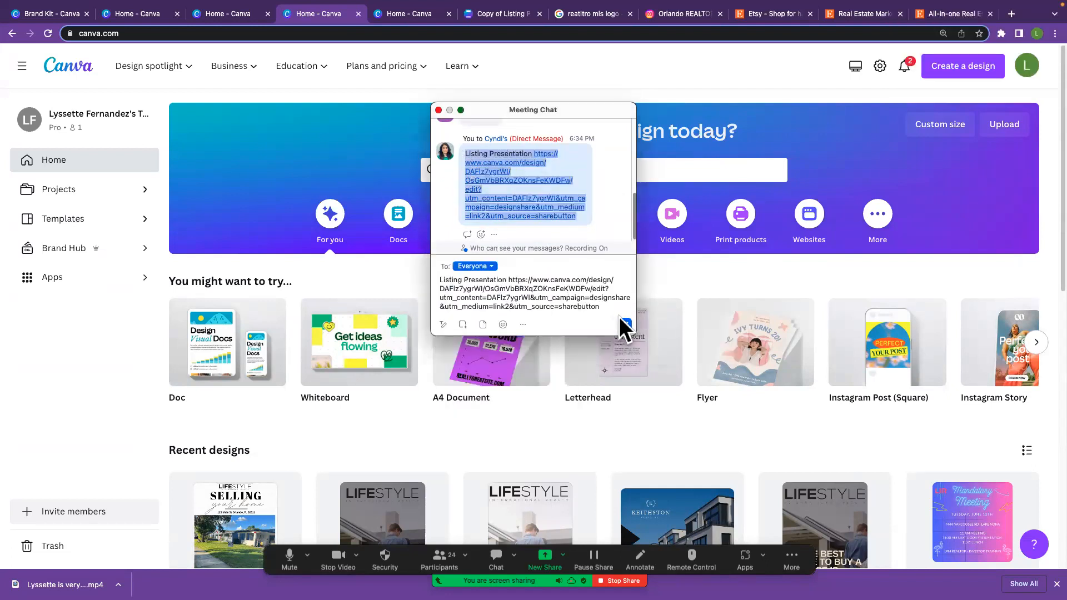
pyautogui.click(623, 325)
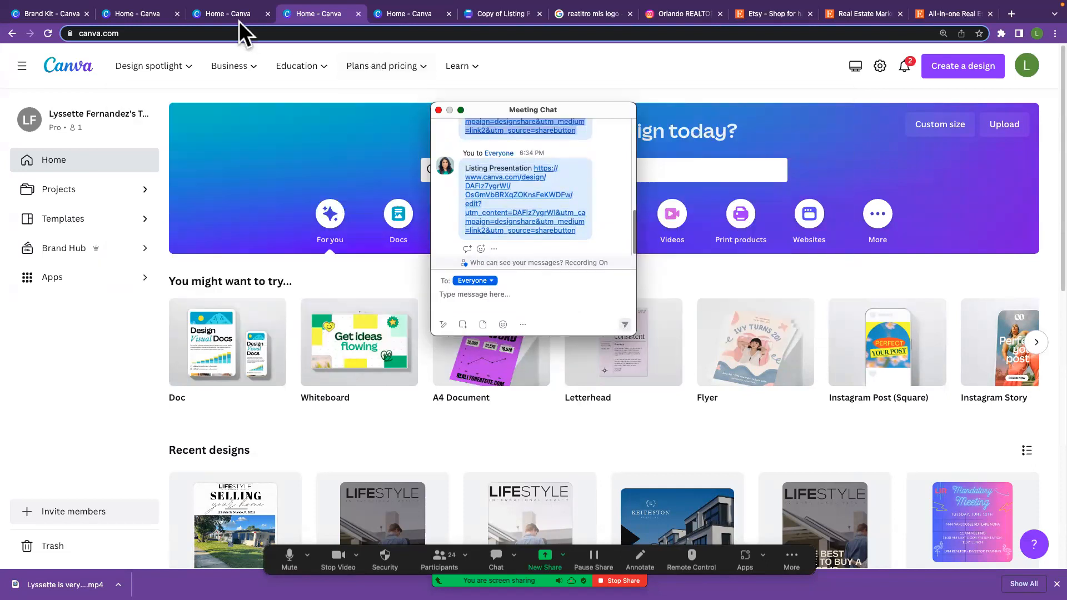
# Step: Close the meeting chat and open the 17-page A4 listing presentation named after an agent from the recent designs
pyautogui.click(213, 9)
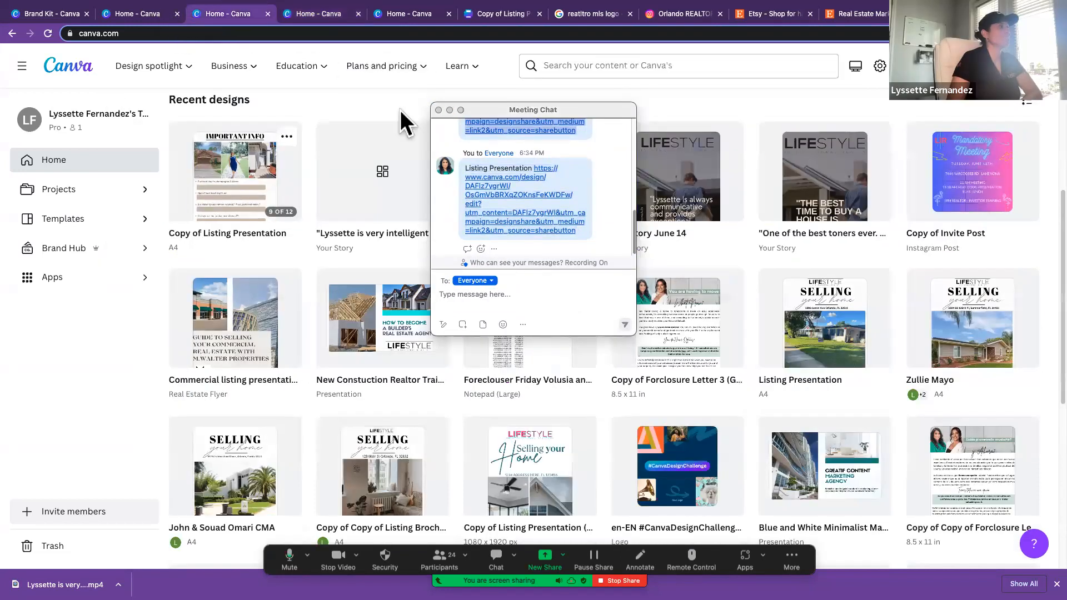
pyautogui.click(438, 109)
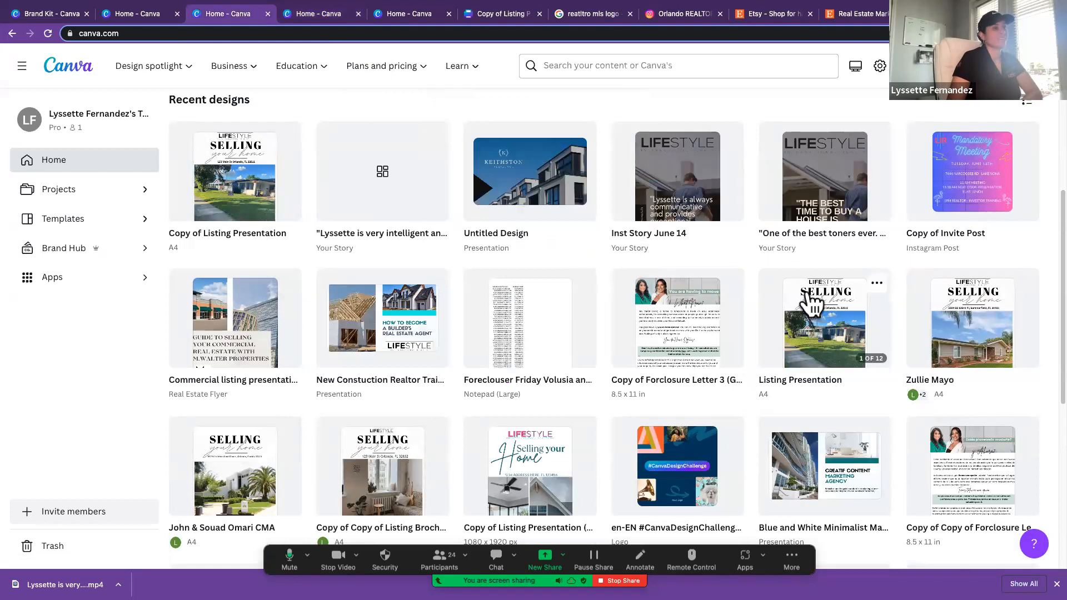
pyautogui.click(976, 340)
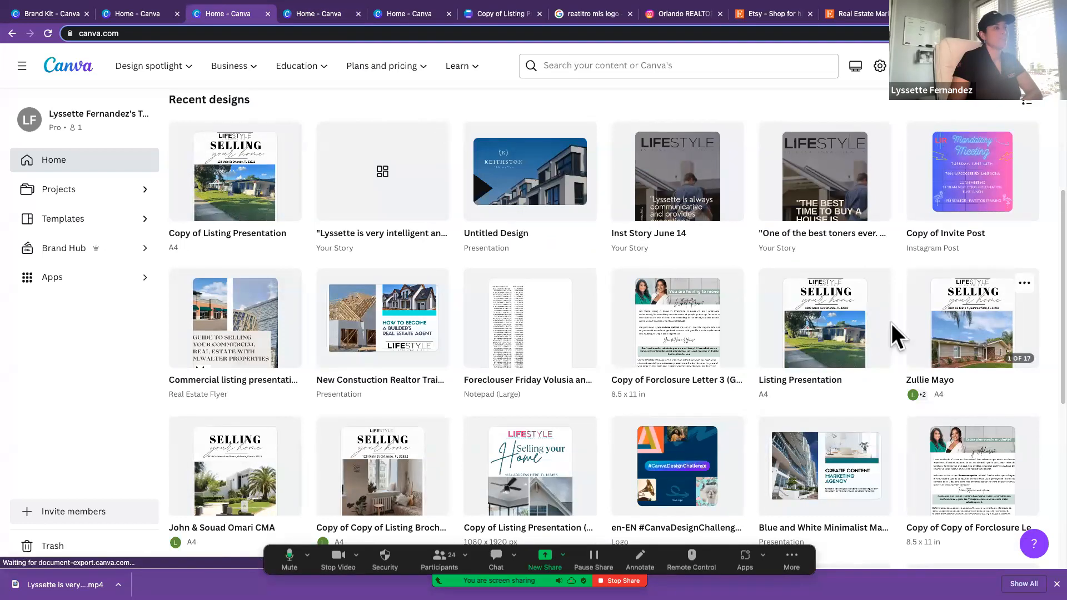
pyautogui.click(639, 220)
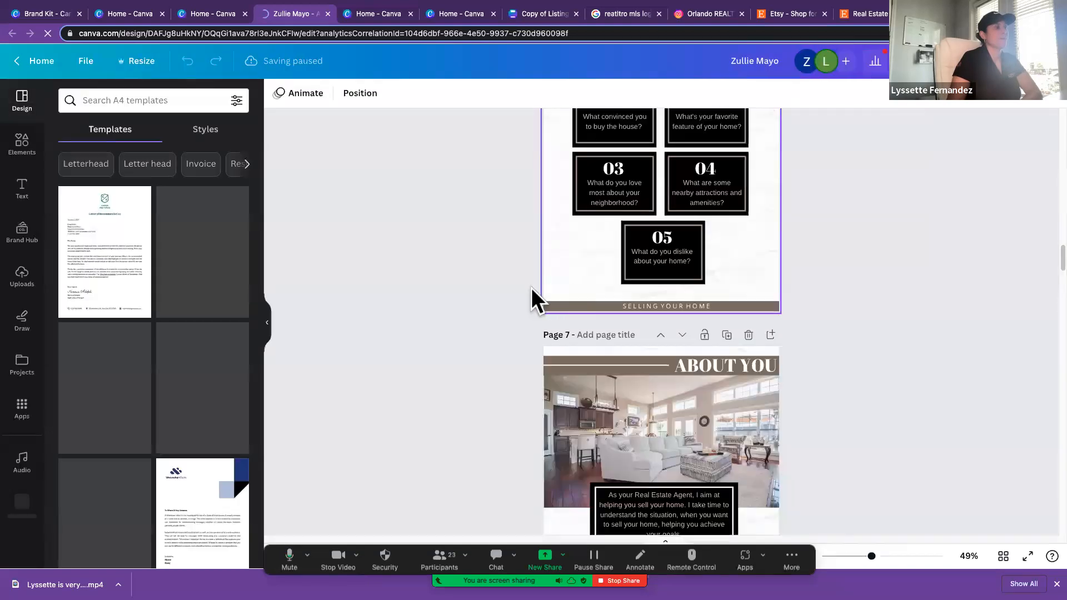
# Step: Collapse the templates panel and enlarge the Recent Sales page, page 9, to 108% zoom
pyautogui.scroll(-3, 532, 288)
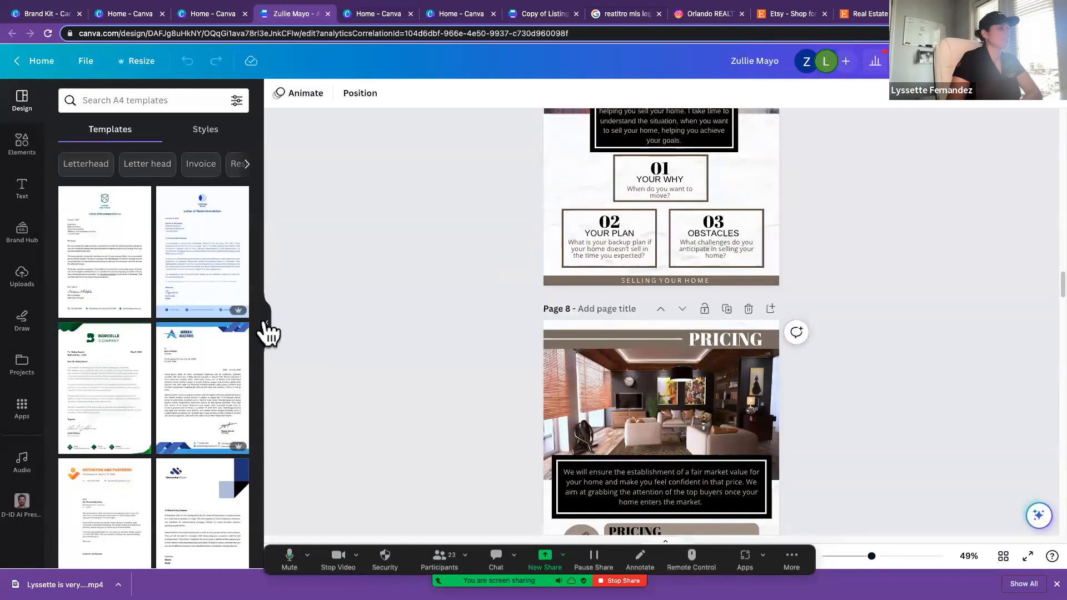
pyautogui.click(266, 324)
pyautogui.scroll(-8, 474, 338)
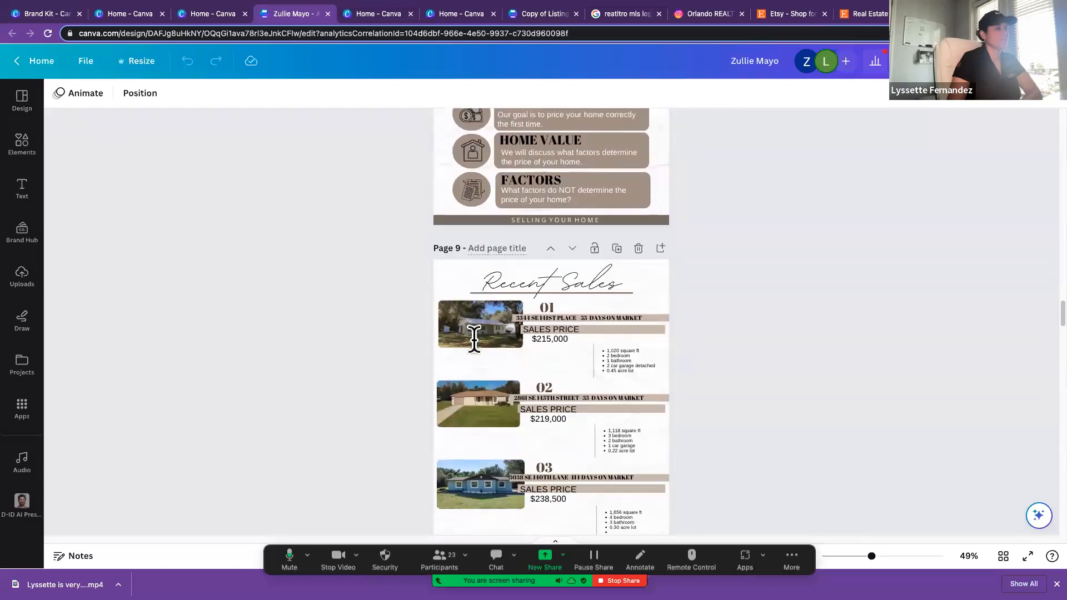
pyautogui.scroll(-1, 474, 338)
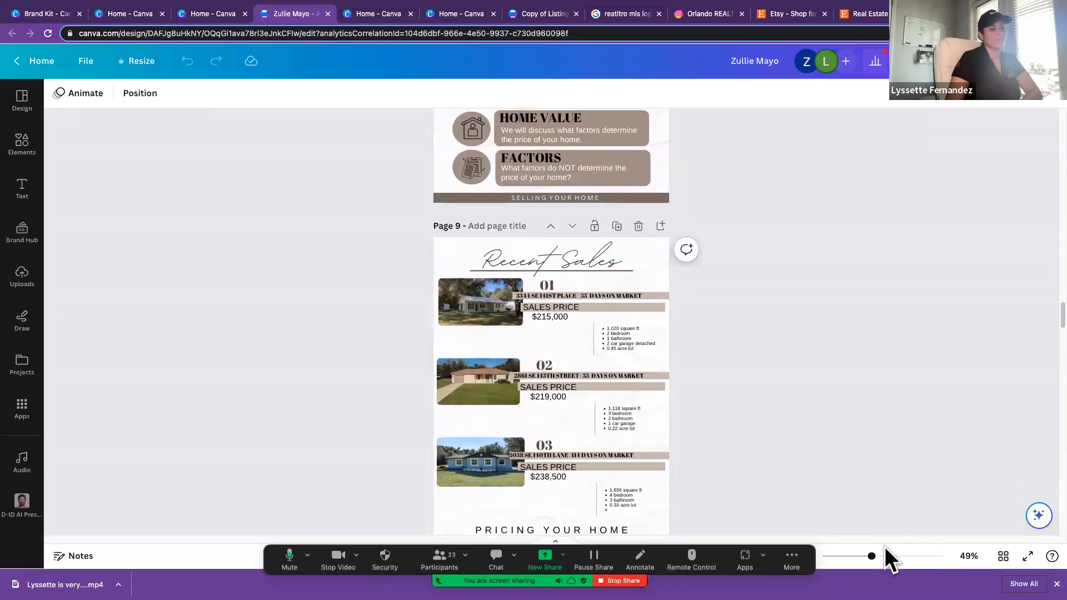
pyautogui.moveTo(873, 556); pyautogui.dragTo(896, 556)
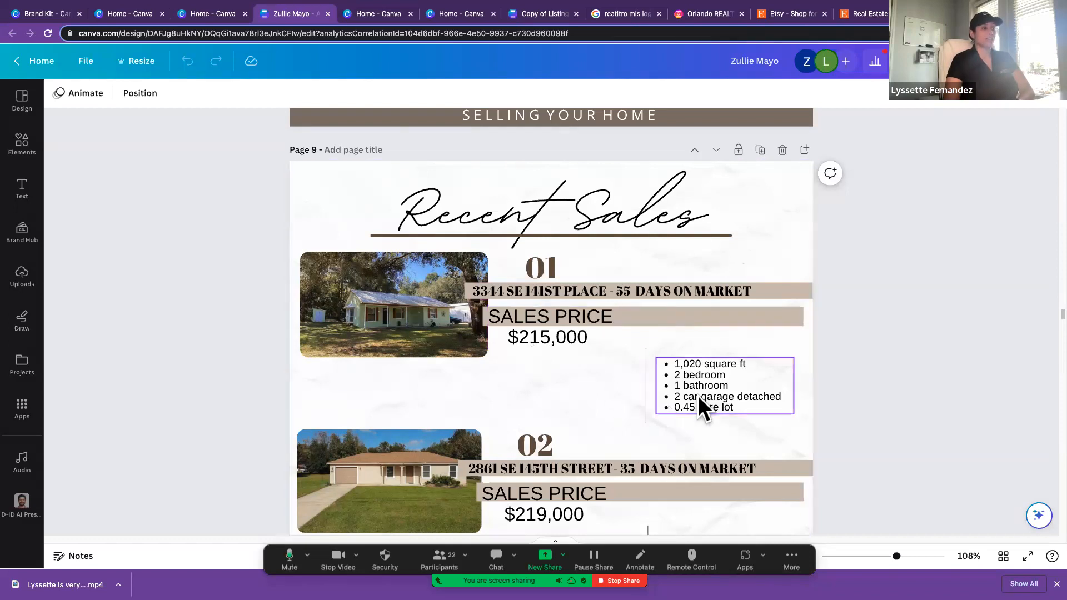
# Step: Examine the comparable homes' sales prices, days on market and property details on Recent Sales pages 9 and 10
pyautogui.scroll(-5, 657, 408)
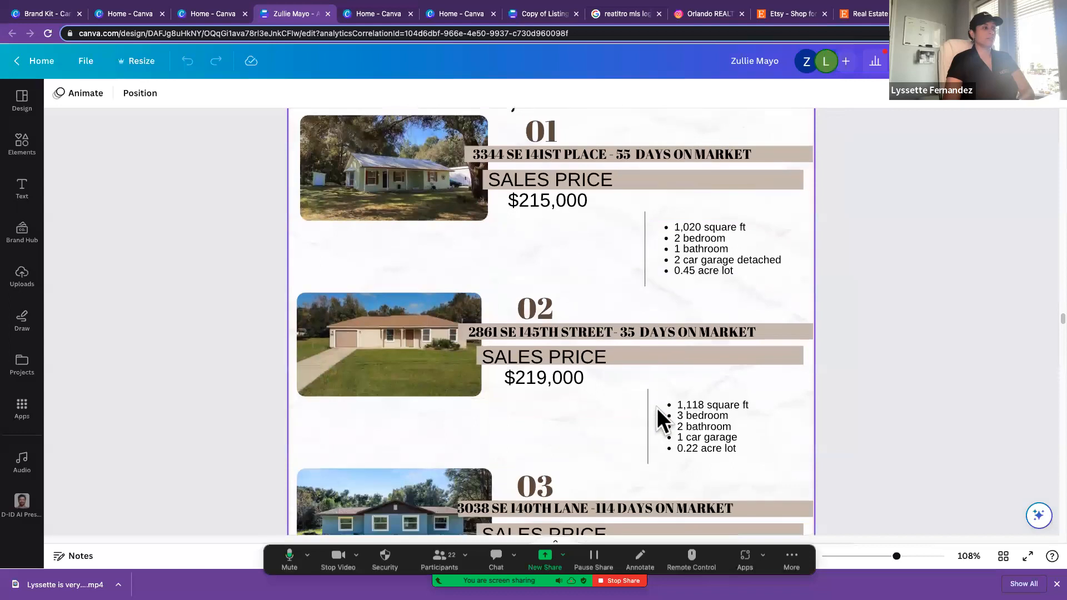
pyautogui.scroll(-2, 657, 408)
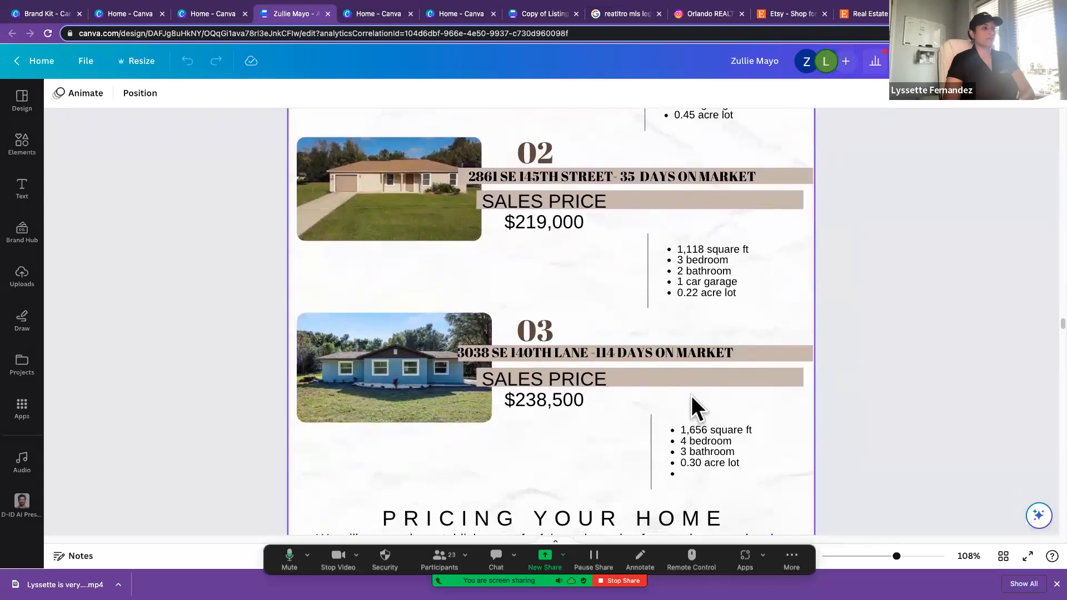
pyautogui.scroll(-7, 692, 396)
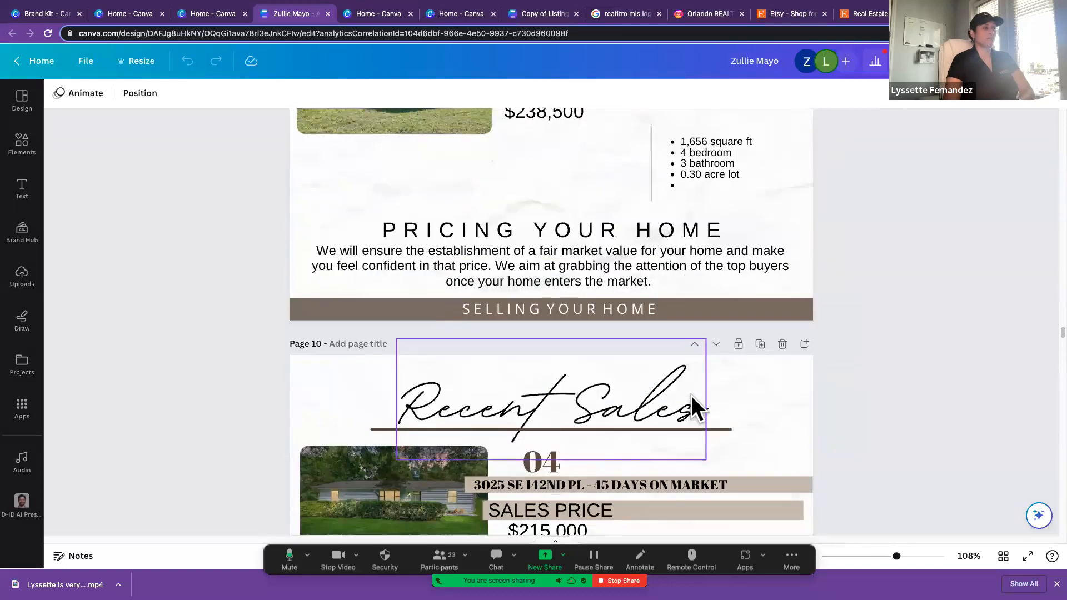
pyautogui.scroll(-4, 692, 396)
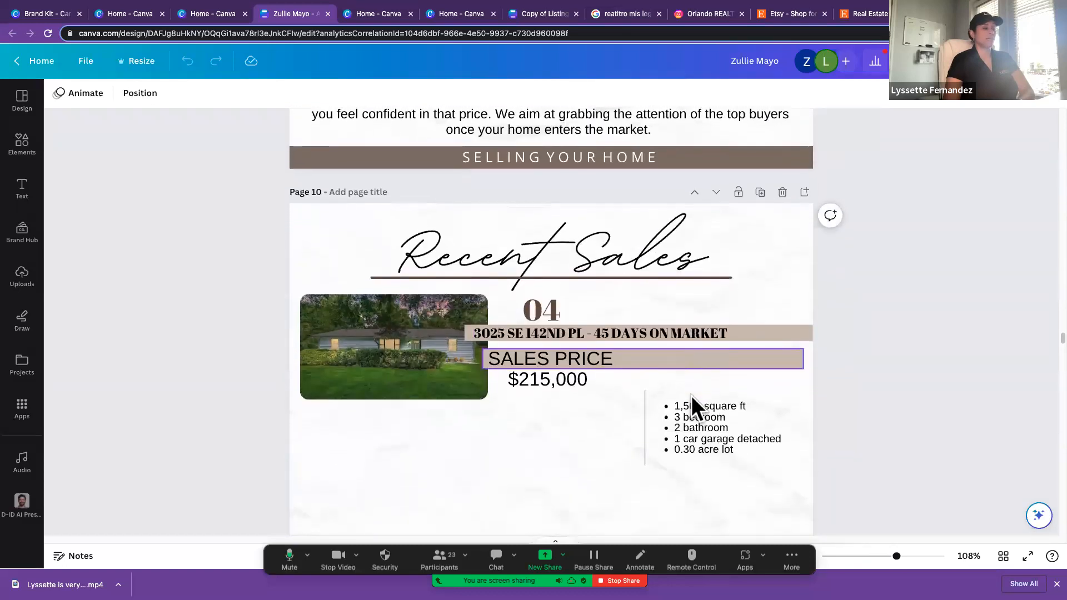
pyautogui.scroll(-1, 691, 396)
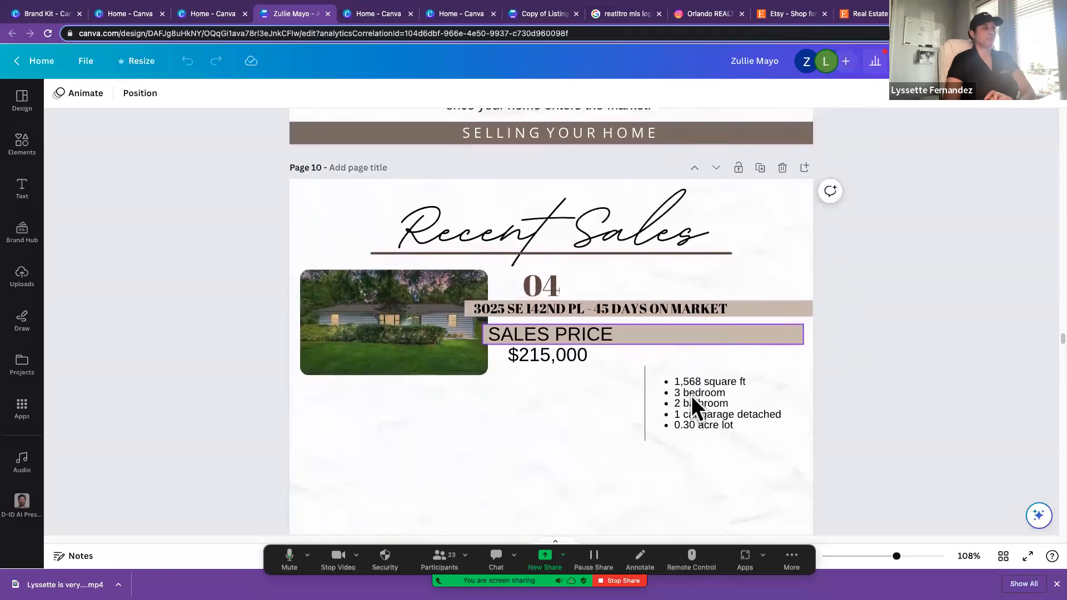
pyautogui.scroll(-2, 692, 396)
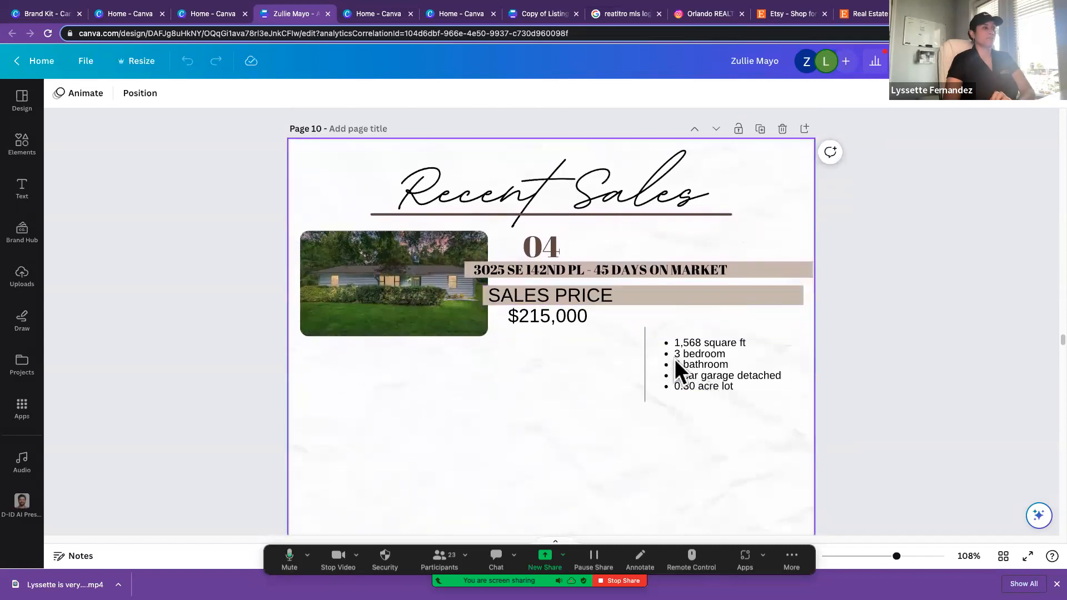
pyautogui.scroll(-10, 714, 431)
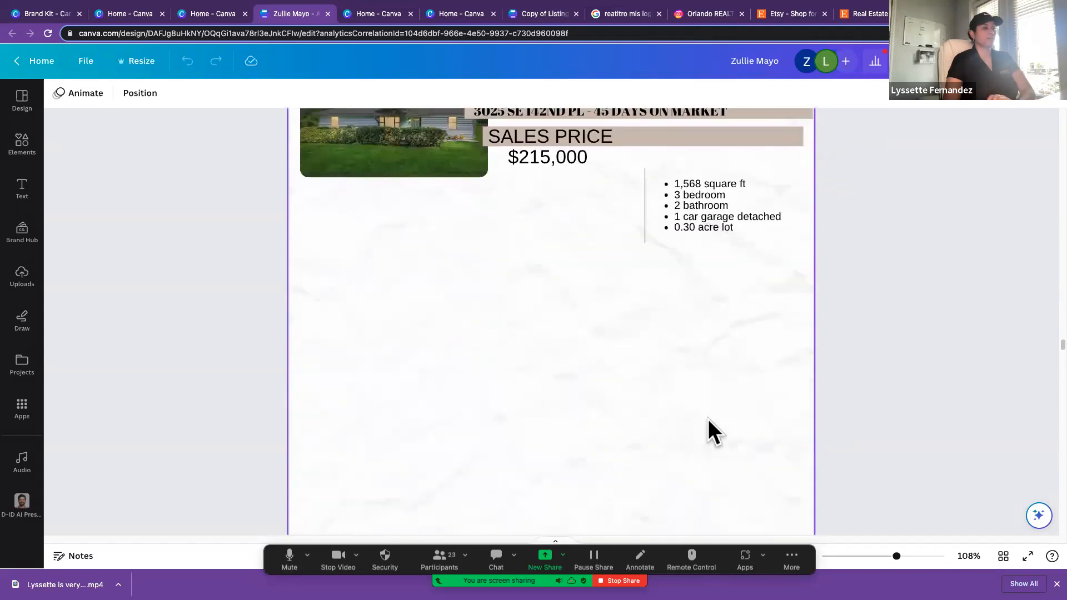
# Step: Examine the Pending Sales page's three homes, including their list prices, days on market and property details
pyautogui.scroll(-5, 714, 431)
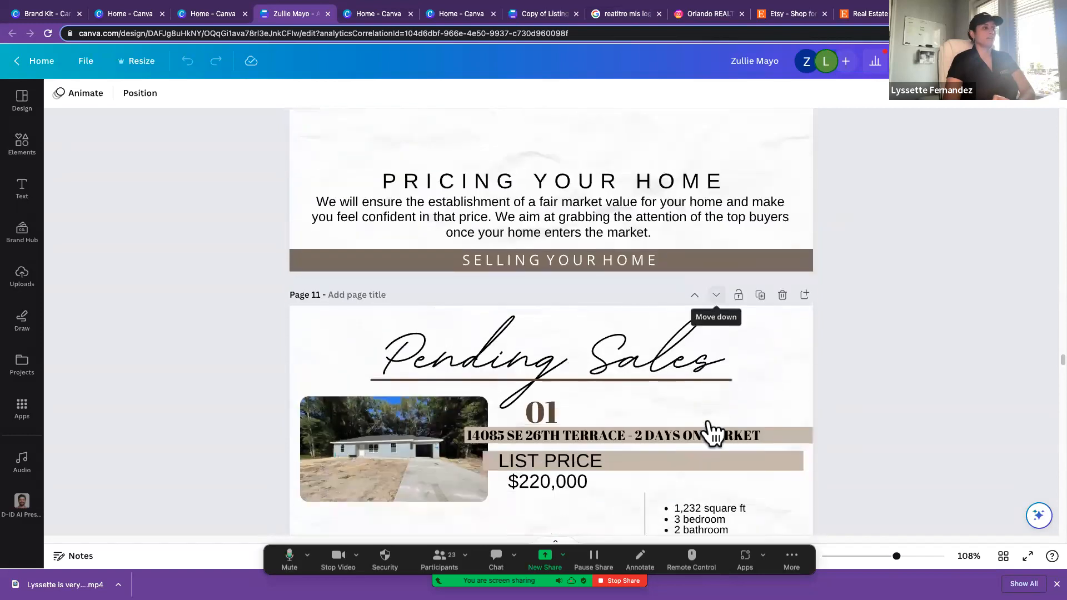
pyautogui.scroll(-1, 709, 421)
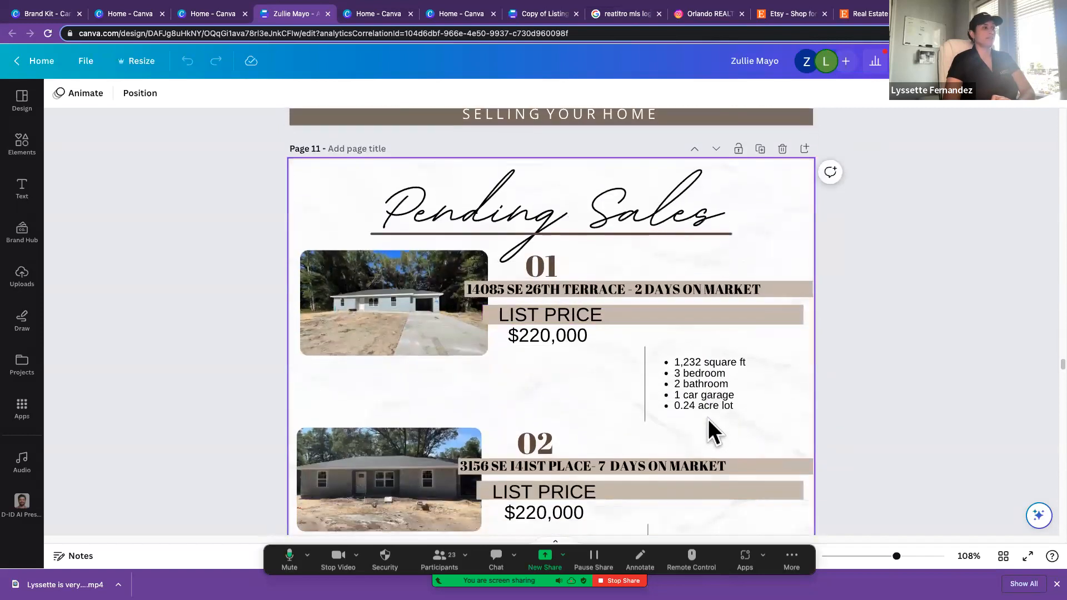
pyautogui.scroll(-1, 709, 421)
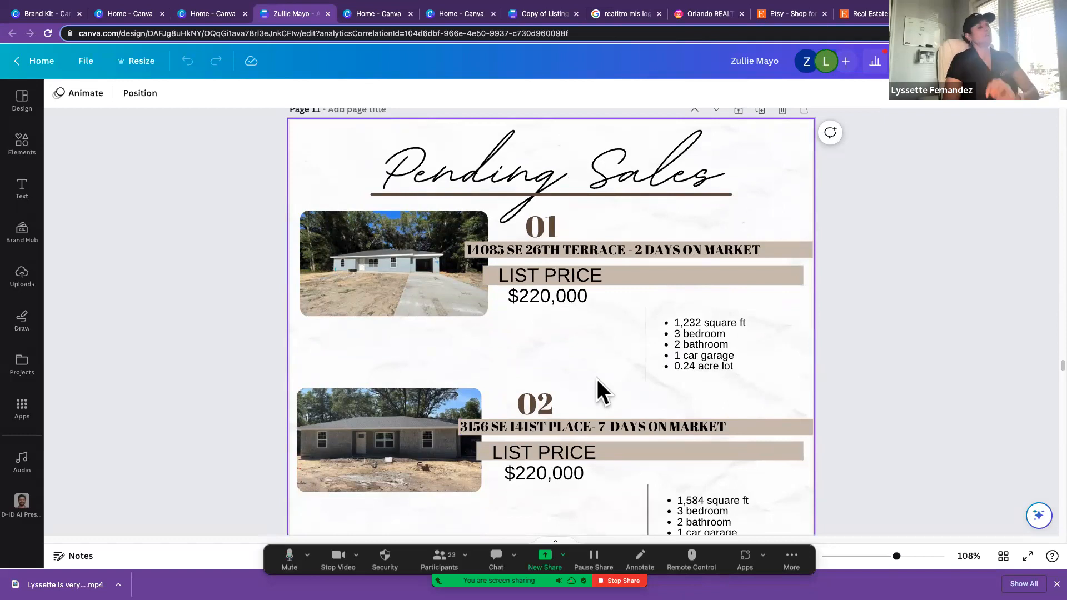
pyautogui.scroll(-2, 599, 380)
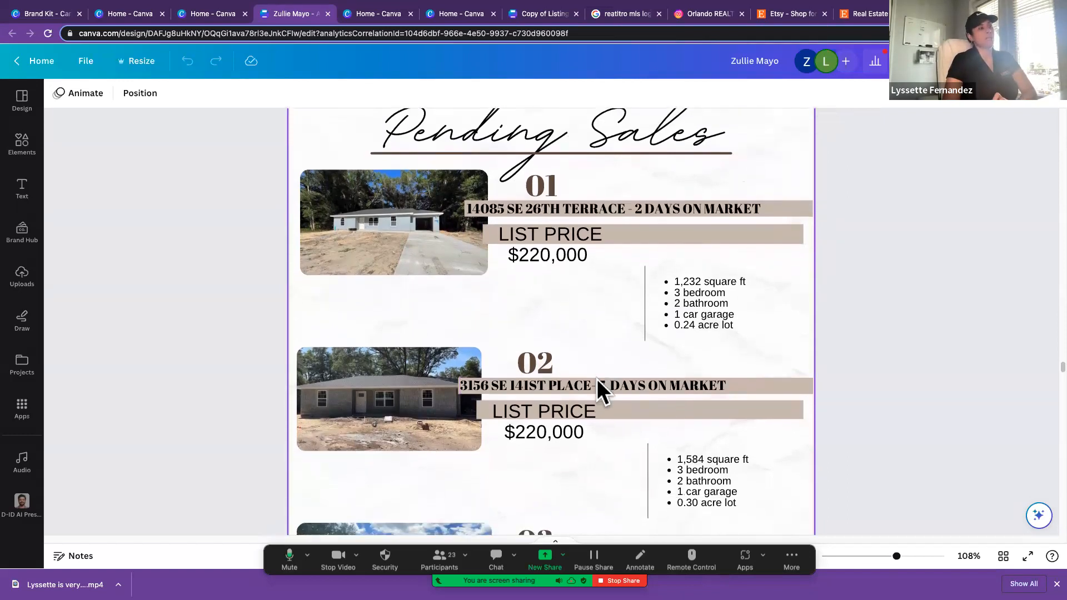
pyautogui.scroll(-1, 597, 379)
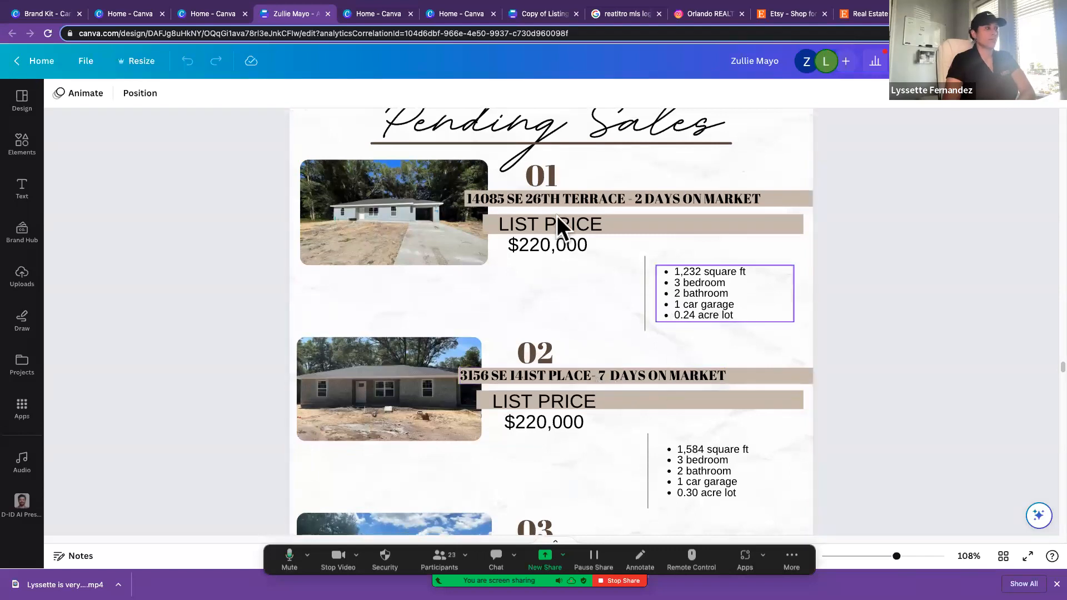
pyautogui.scroll(-10, 609, 309)
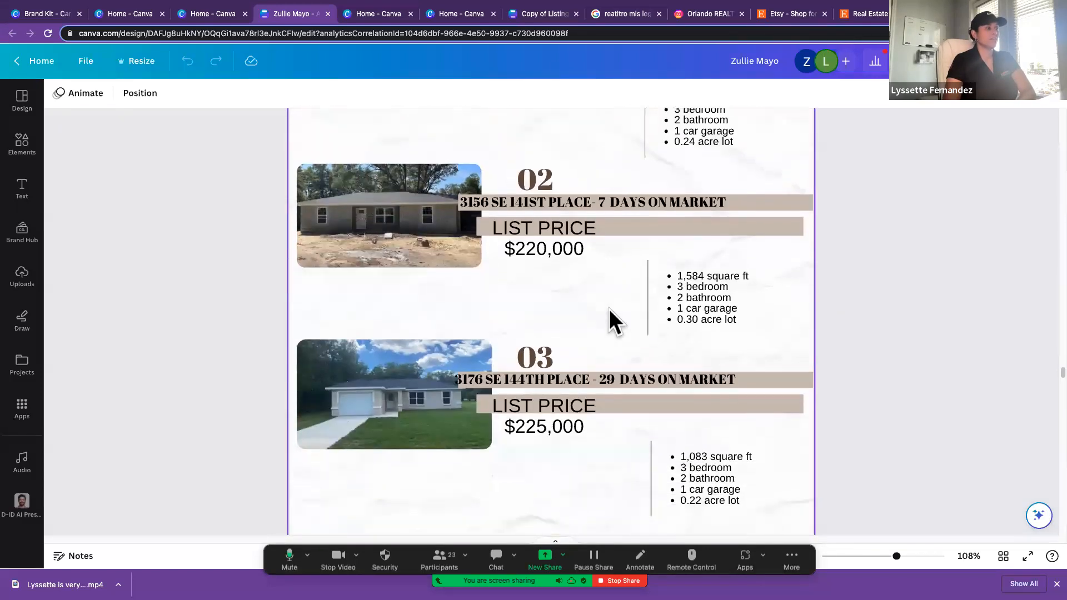
# Step: Review the Active Listings page, the Pricing your Home page with its marketing plan, and the photography and showing questions
pyautogui.scroll(-13, 610, 309)
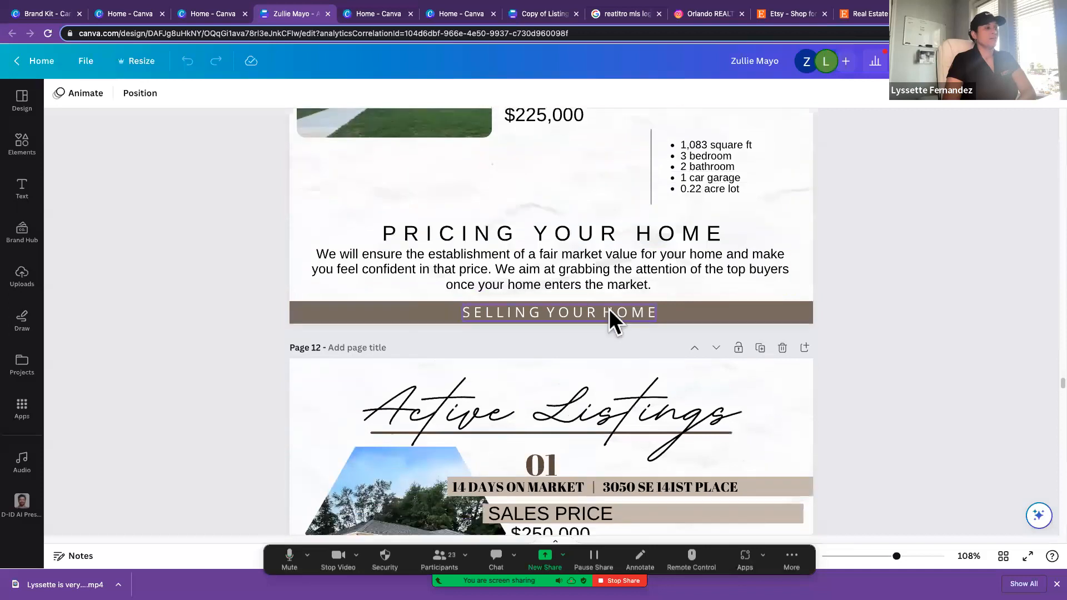
pyautogui.scroll(-6, 609, 309)
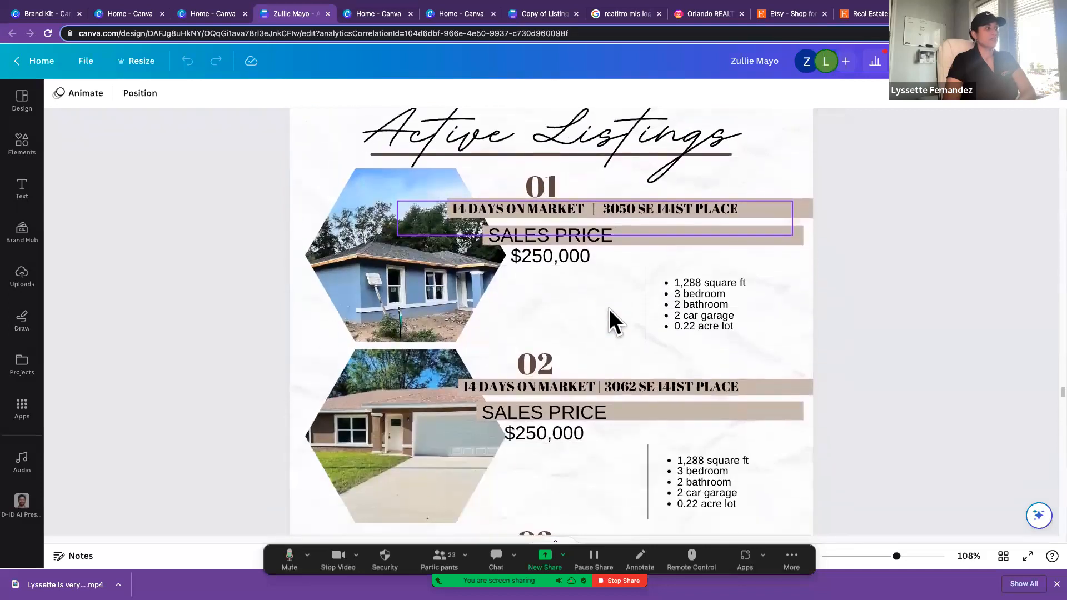
pyautogui.scroll(-5, 609, 309)
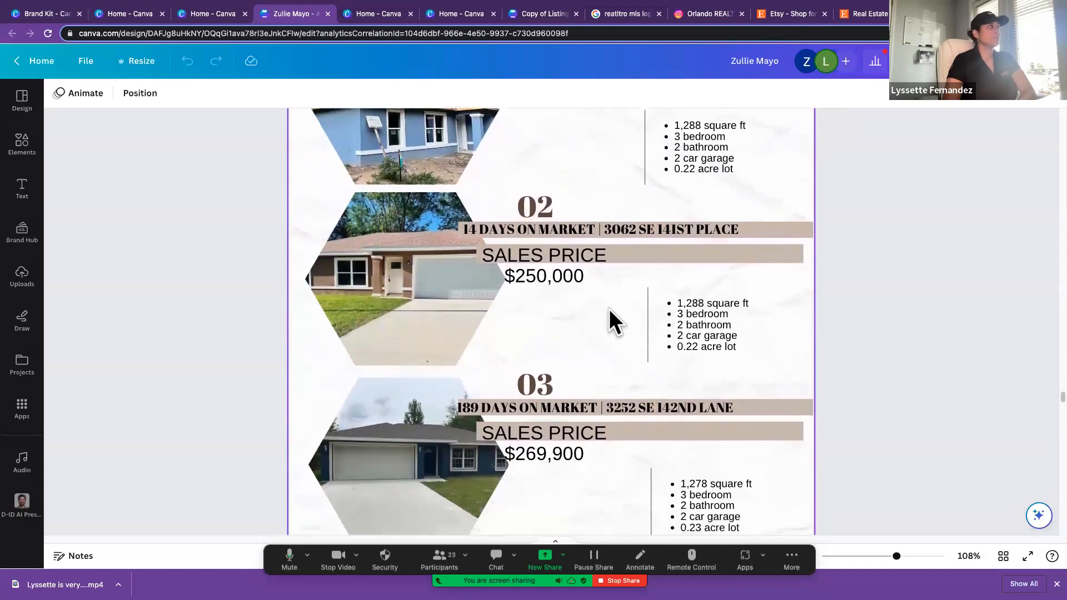
pyautogui.scroll(-19, 609, 309)
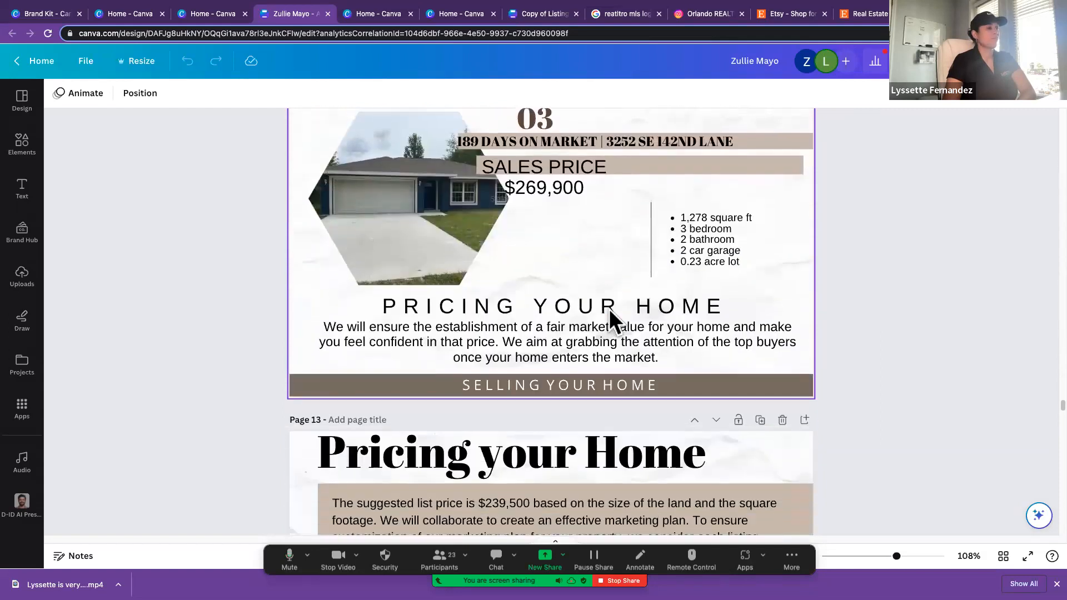
pyautogui.scroll(-20, 609, 310)
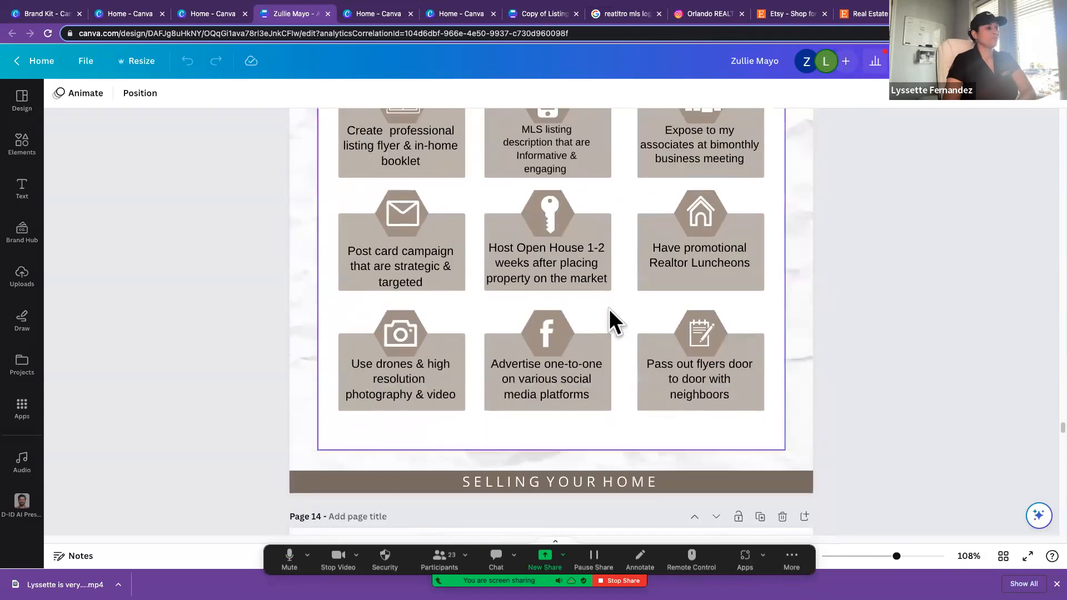
pyautogui.scroll(-20, 609, 309)
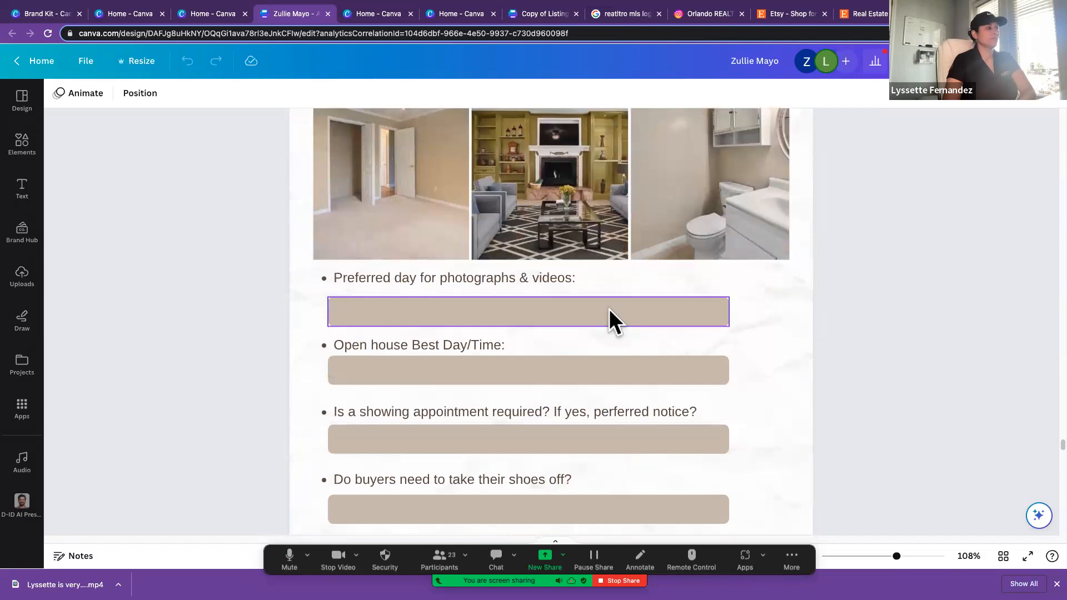
# Step: Duplicate the Recent Sales page, page 9, after checking the photo preparation checklist and showing questions
pyautogui.scroll(-20, 610, 309)
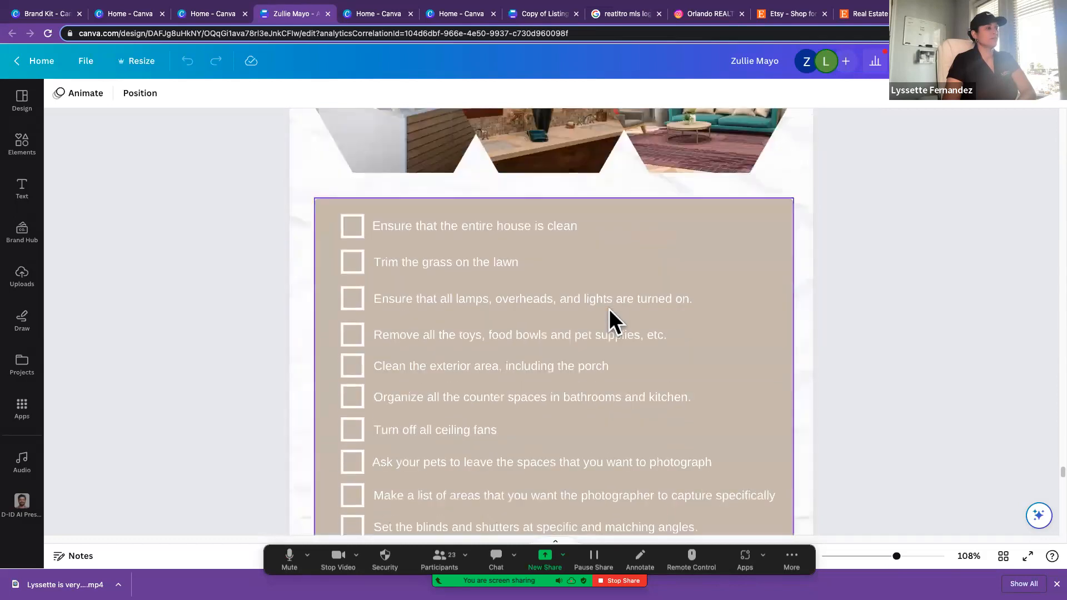
pyautogui.scroll(20, 609, 309)
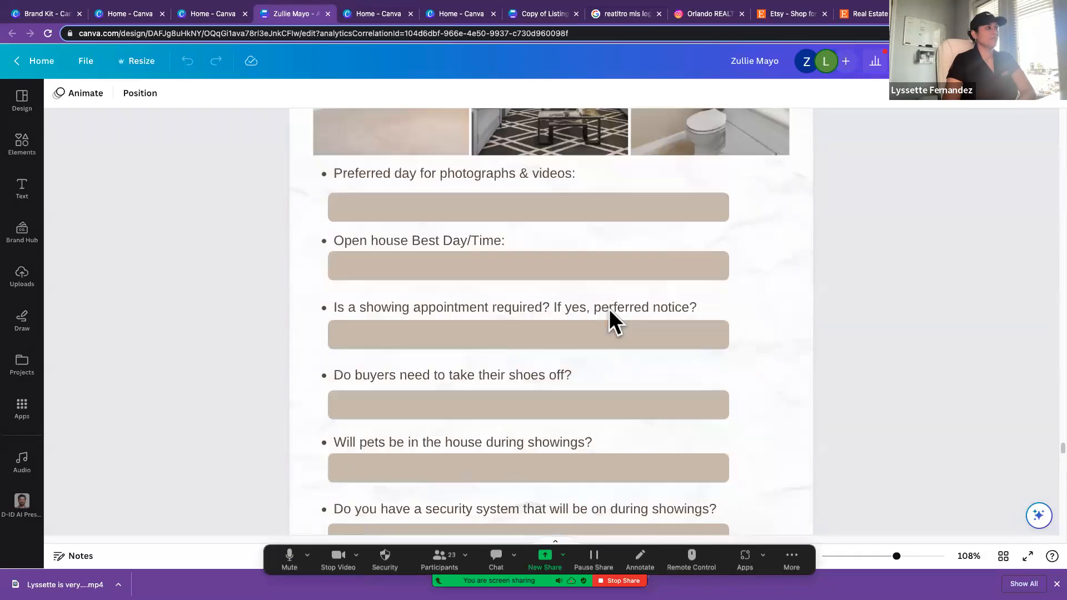
pyautogui.scroll(20, 609, 309)
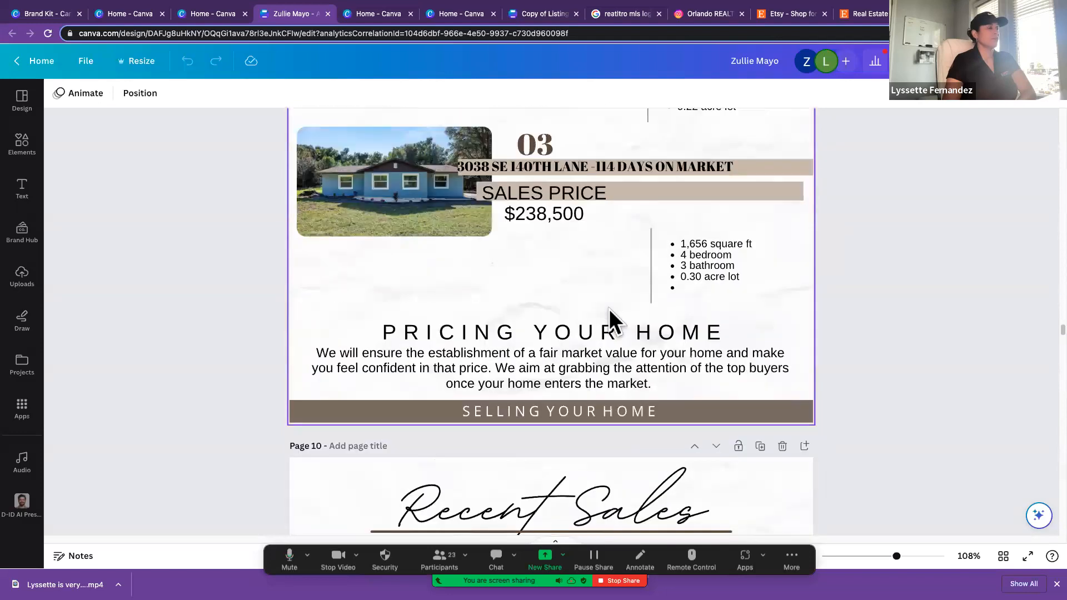
pyautogui.scroll(4, 609, 309)
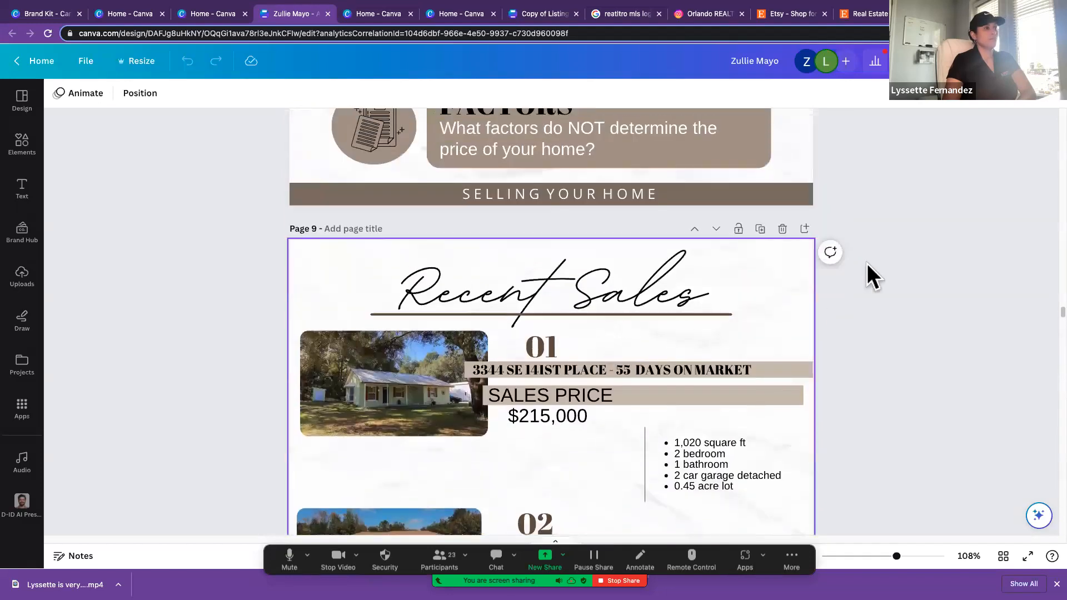
pyautogui.click(760, 229)
# Step: Zoom out to 50% and select every element on the duplicated Recent Sales page, page 10, for copying
pyautogui.click(357, 266)
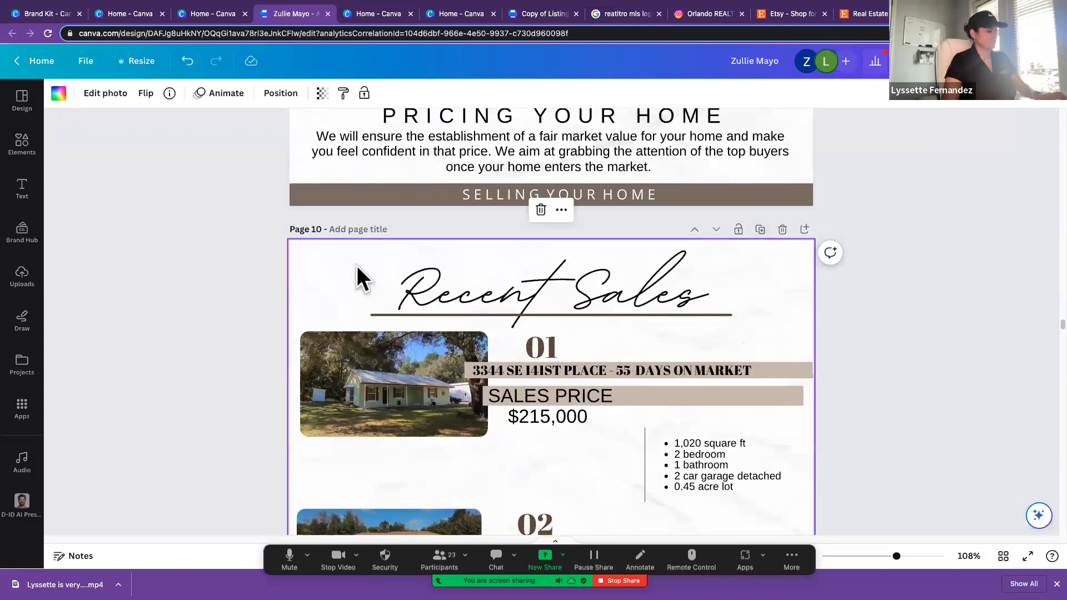
pyautogui.press('super+a')
pyautogui.click(263, 246)
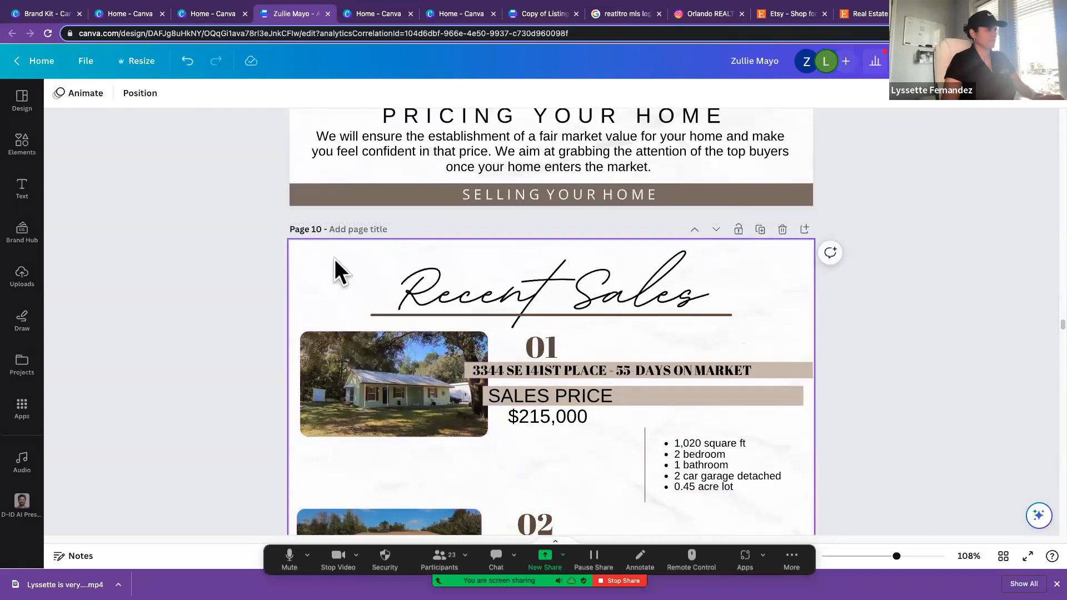
pyautogui.click(334, 259)
pyautogui.moveTo(256, 239); pyautogui.dragTo(886, 539)
pyautogui.scroll(-4, 933, 456)
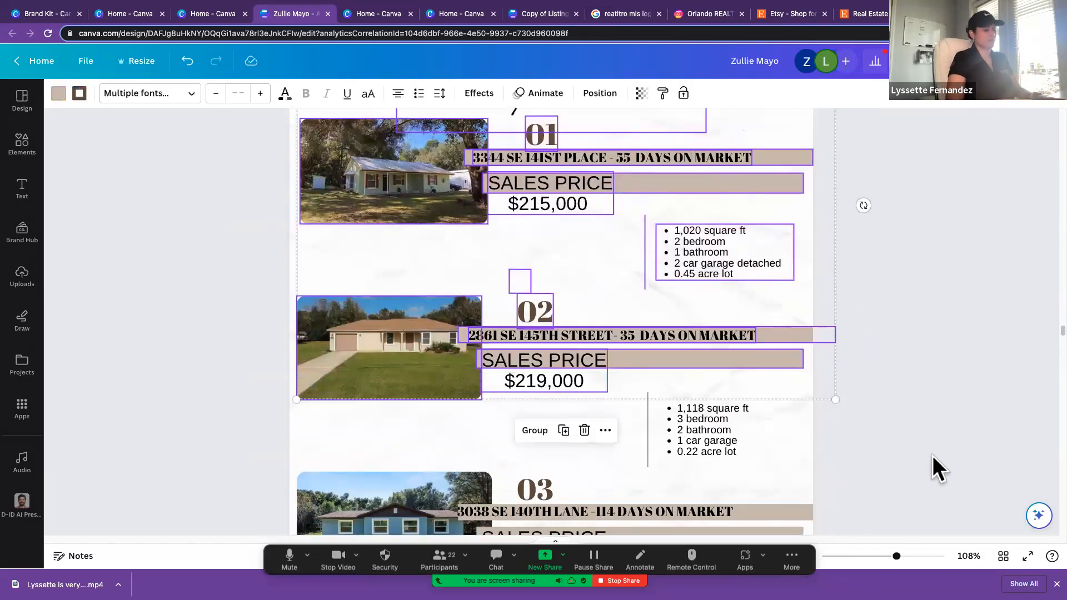
pyautogui.press('super+minus')
pyautogui.press('super+minus')
pyautogui.press('super+minus')
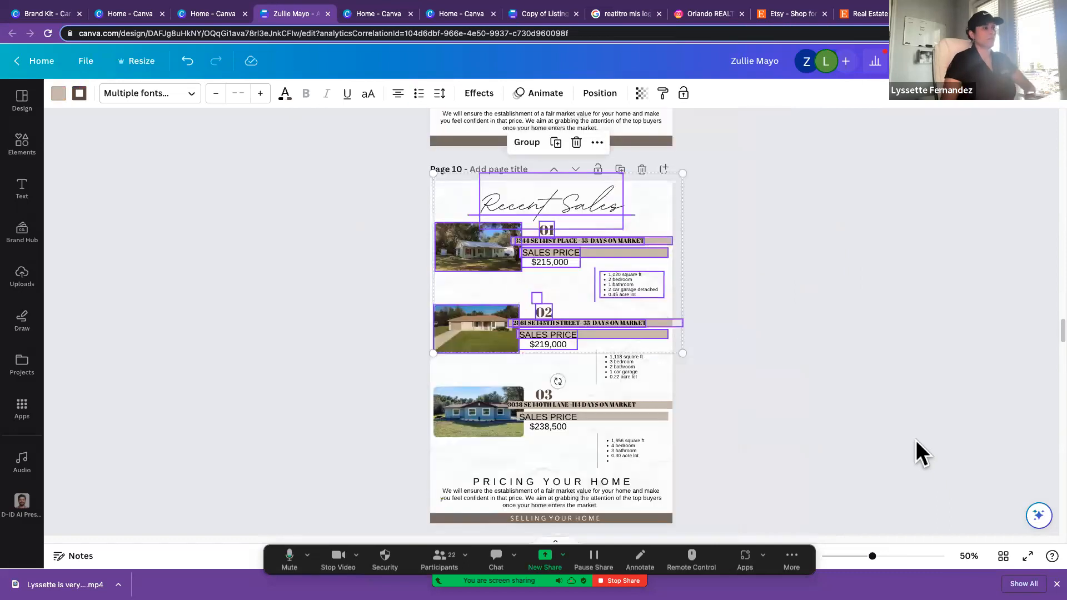
pyautogui.click(745, 483)
pyautogui.moveTo(727, 524); pyautogui.dragTo(408, 183)
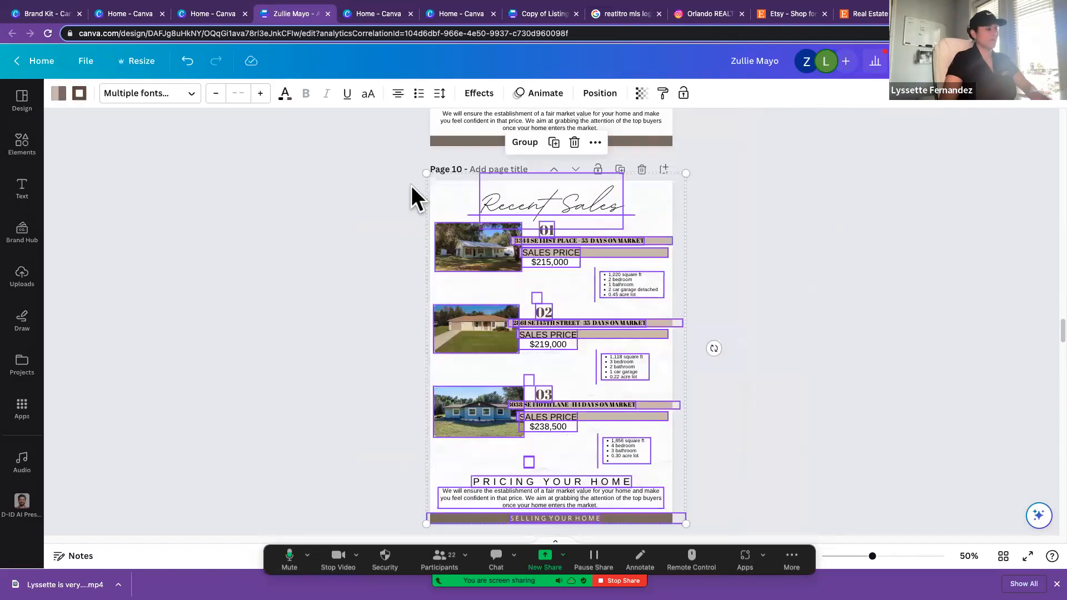
# Step: Create a new Doc and paste the copied Recent Sales elements into it
pyautogui.click(86, 64)
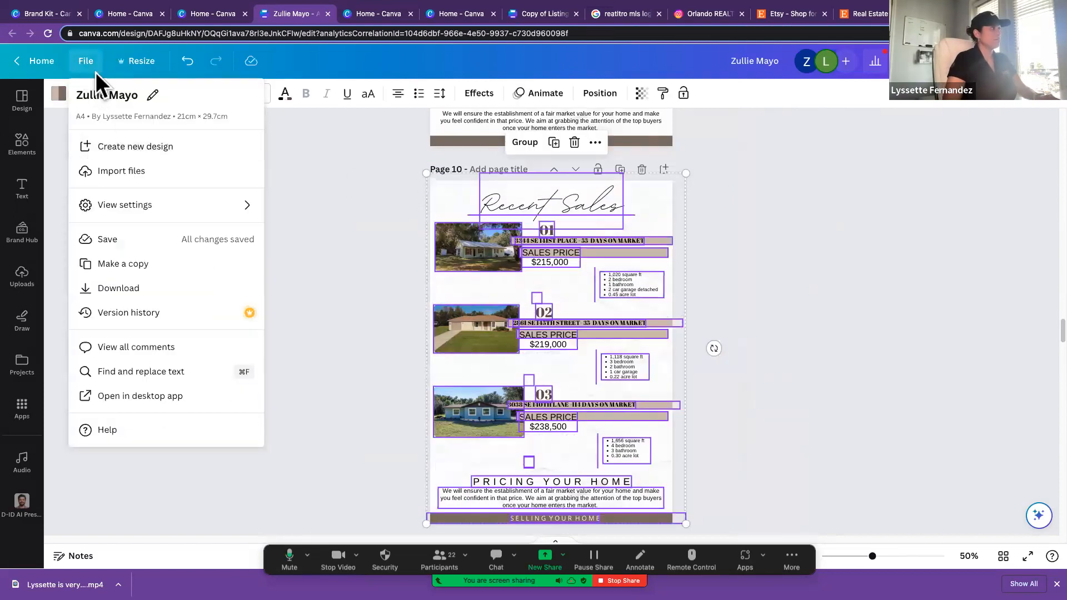
pyautogui.click(133, 148)
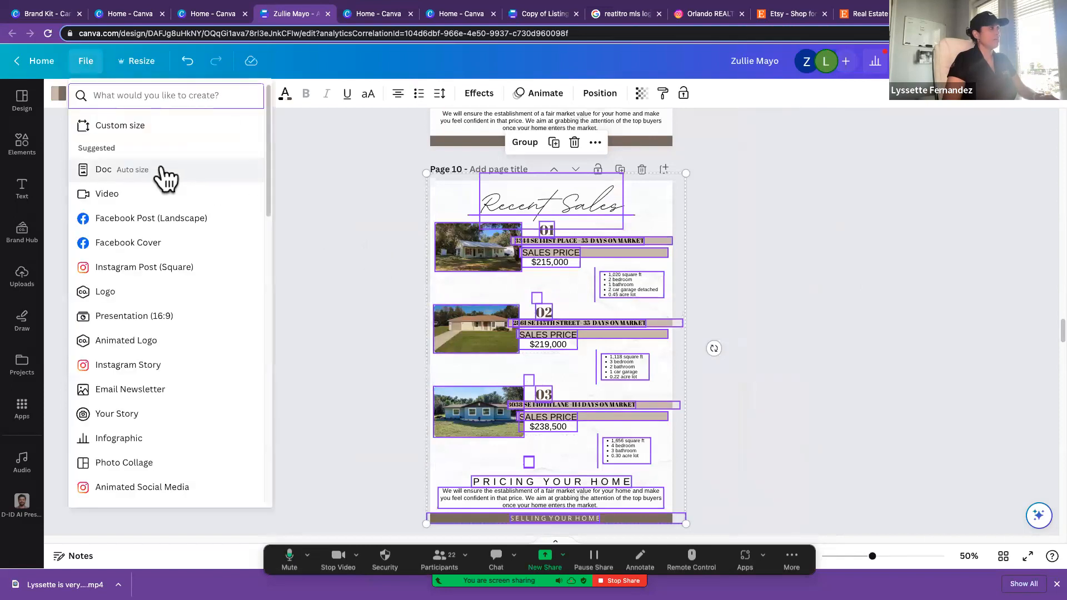
pyautogui.click(111, 170)
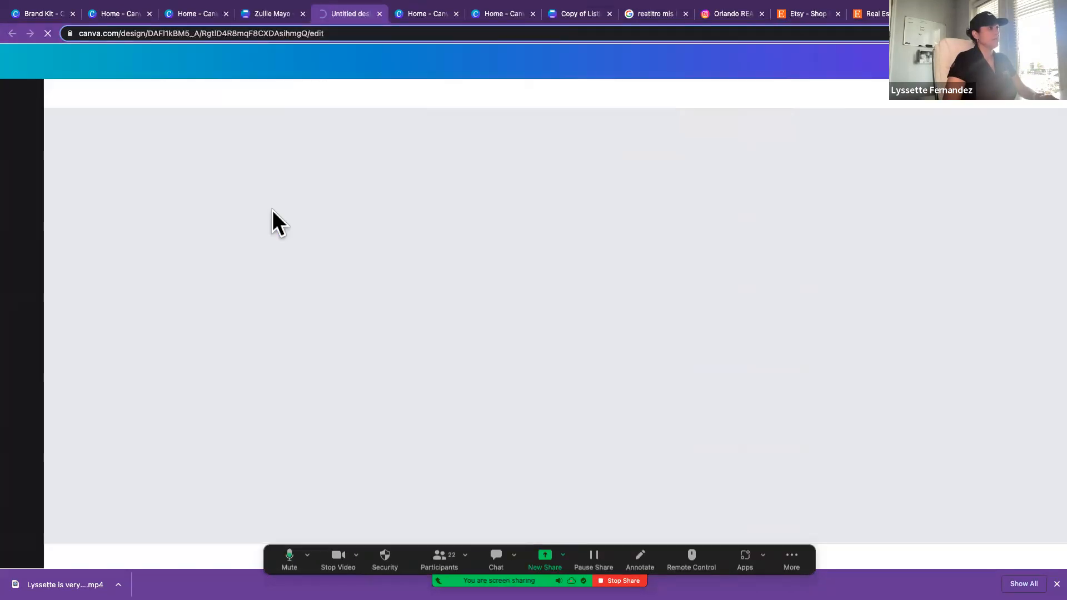
pyautogui.press('super+v')
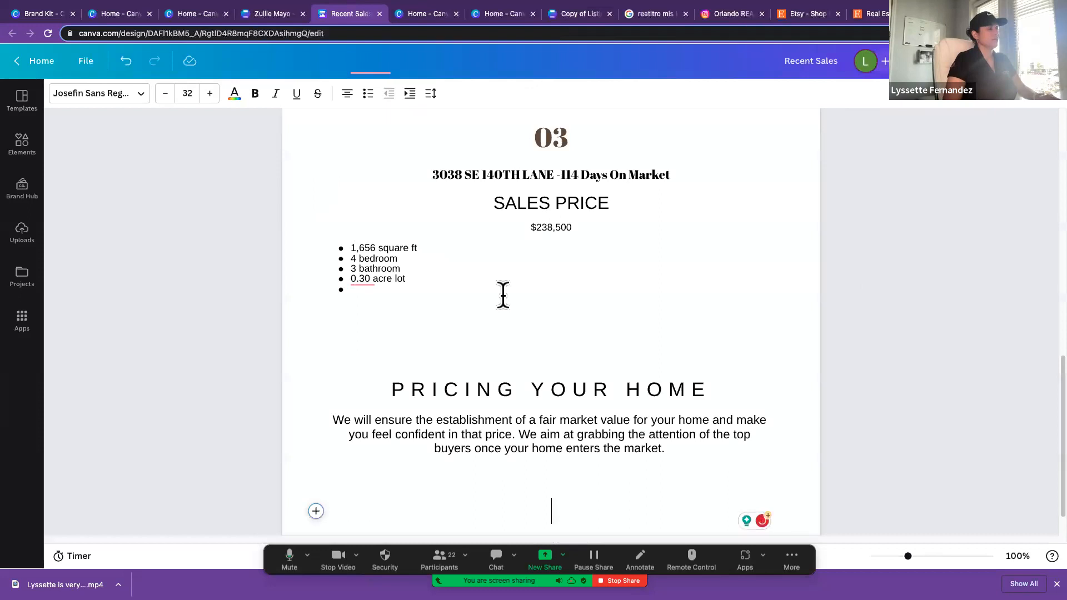
# Step: Clear all the pasted Recent Sales content from the Doc
pyautogui.scroll(10, 503, 295)
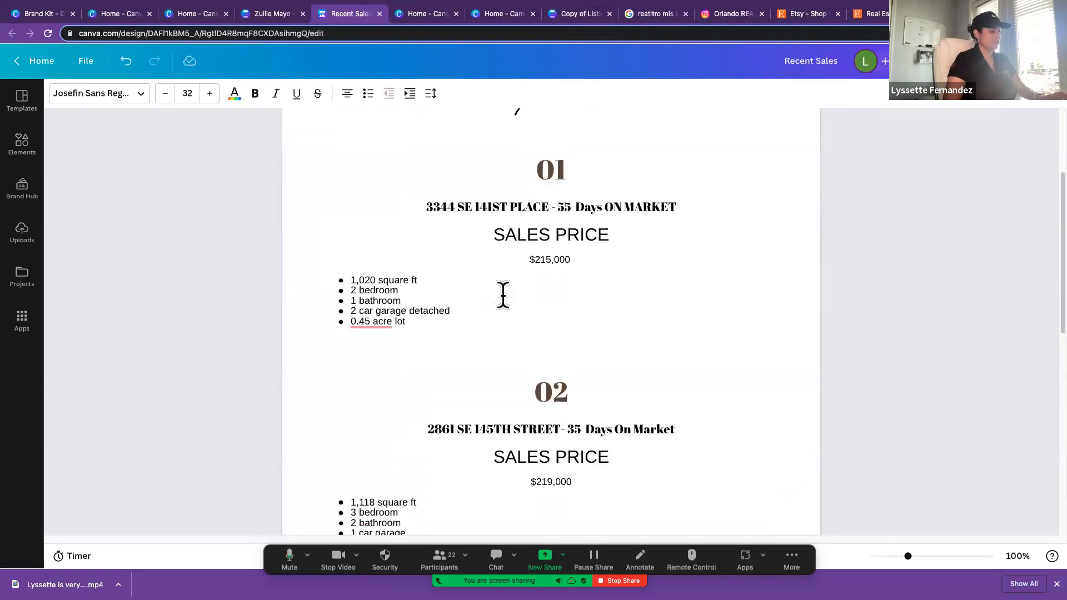
pyautogui.press('super+a')
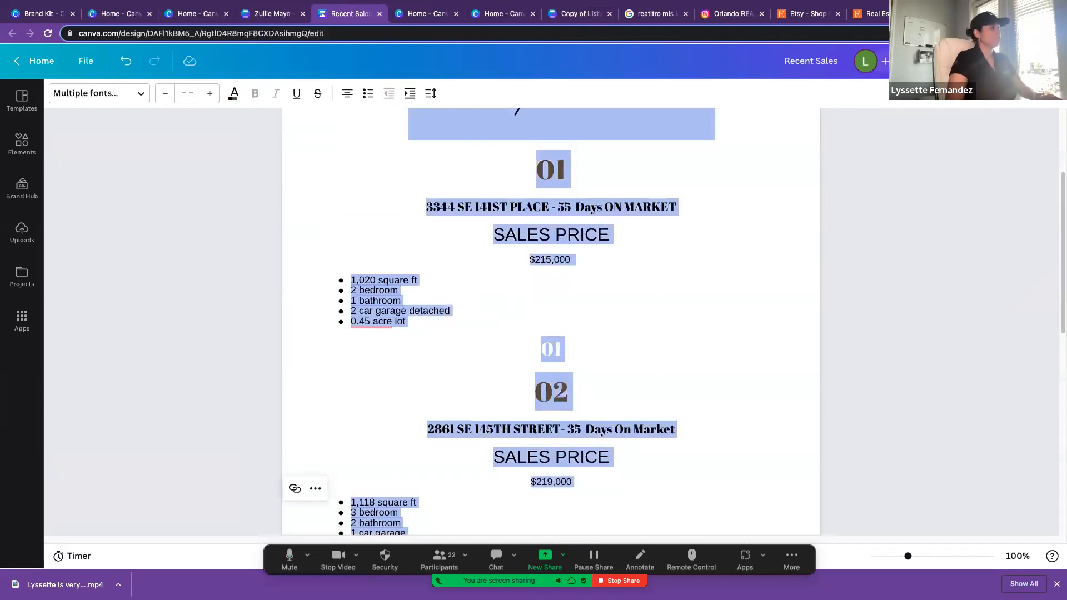
pyautogui.press('BackSpace')
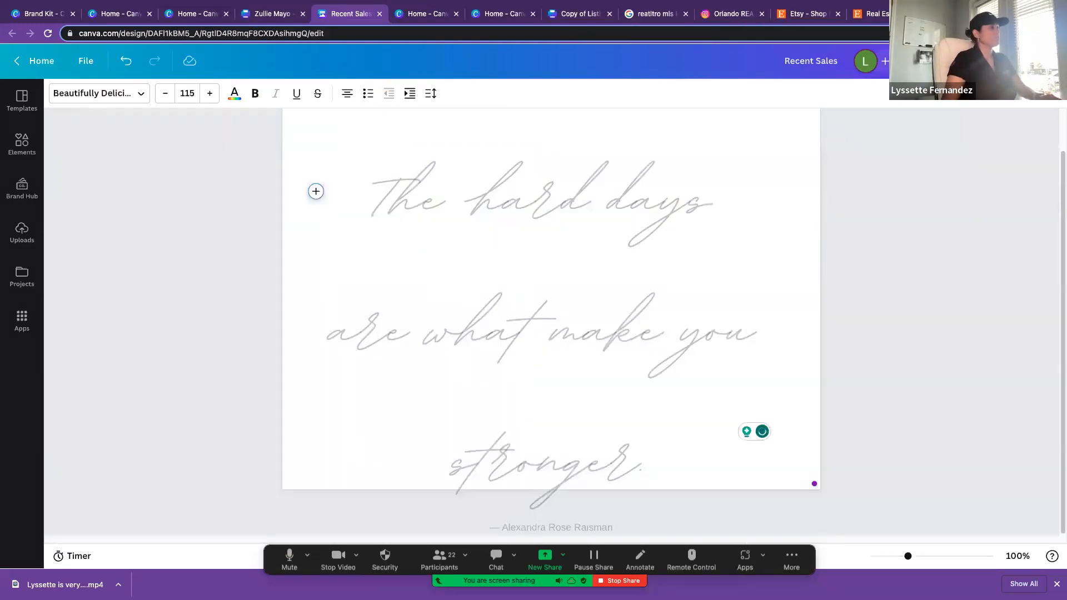
# Step: Create another new Doc and apply the sky blue, pink and red Newsletter Doc template to it
pyautogui.click(87, 63)
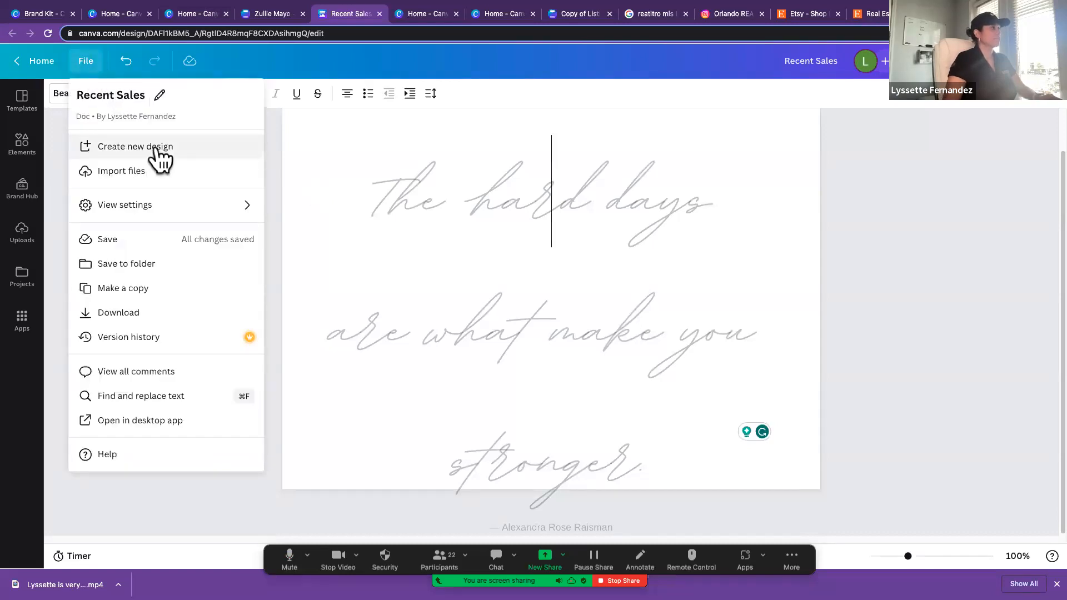
pyautogui.click(157, 146)
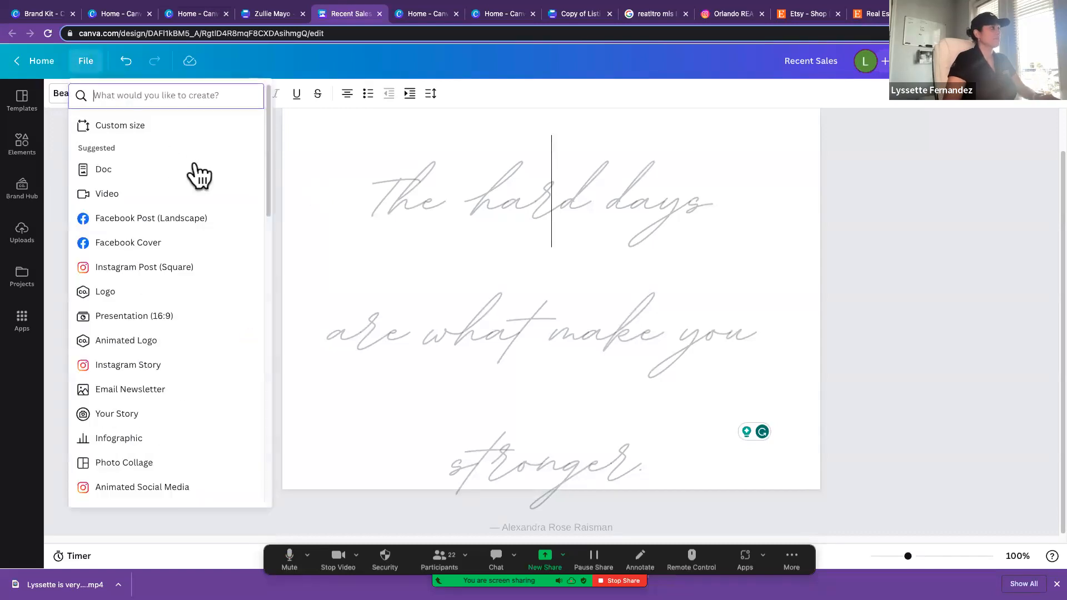
pyautogui.click(105, 170)
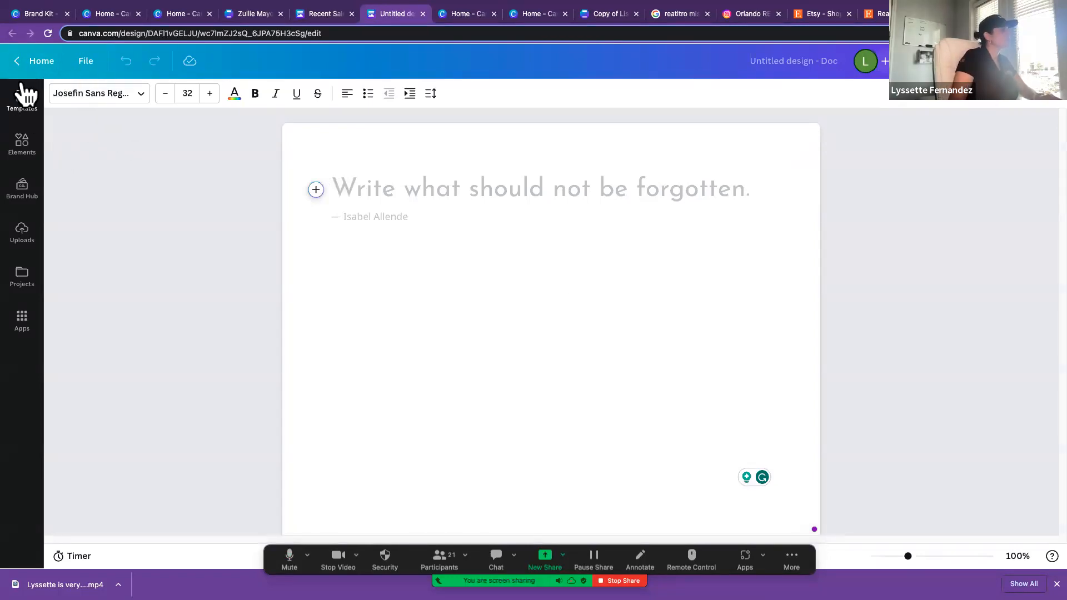
pyautogui.click(23, 104)
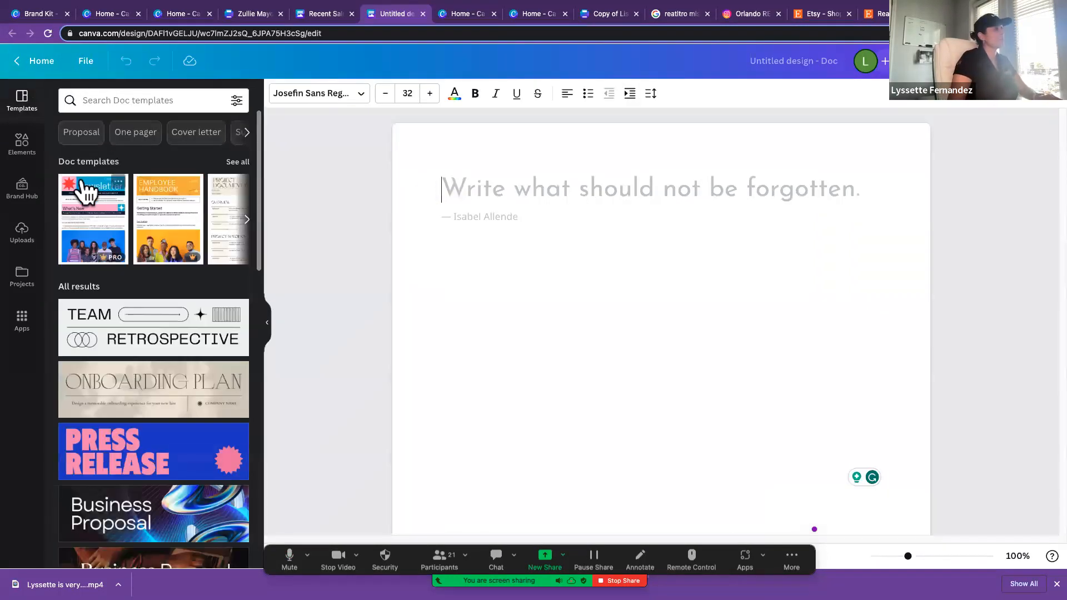
pyautogui.click(85, 188)
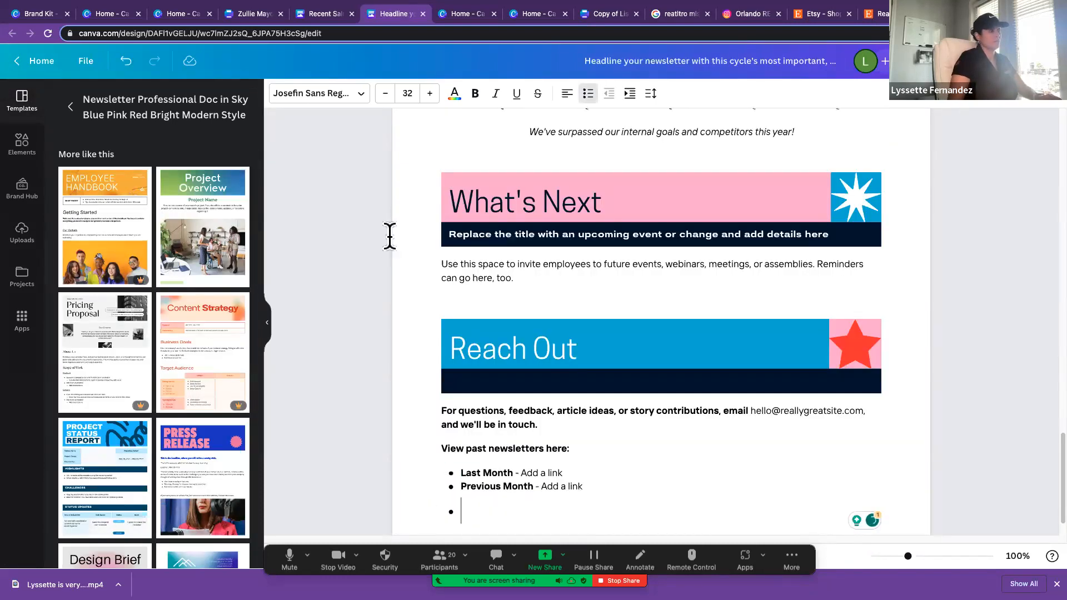
# Step: Clear the newsletter template's content from the Doc and paste the copied Recent Sales content in its place
pyautogui.hotkey('ctrl', 'a')
pyautogui.press('BackSpace')
pyautogui.press('BackSpace')
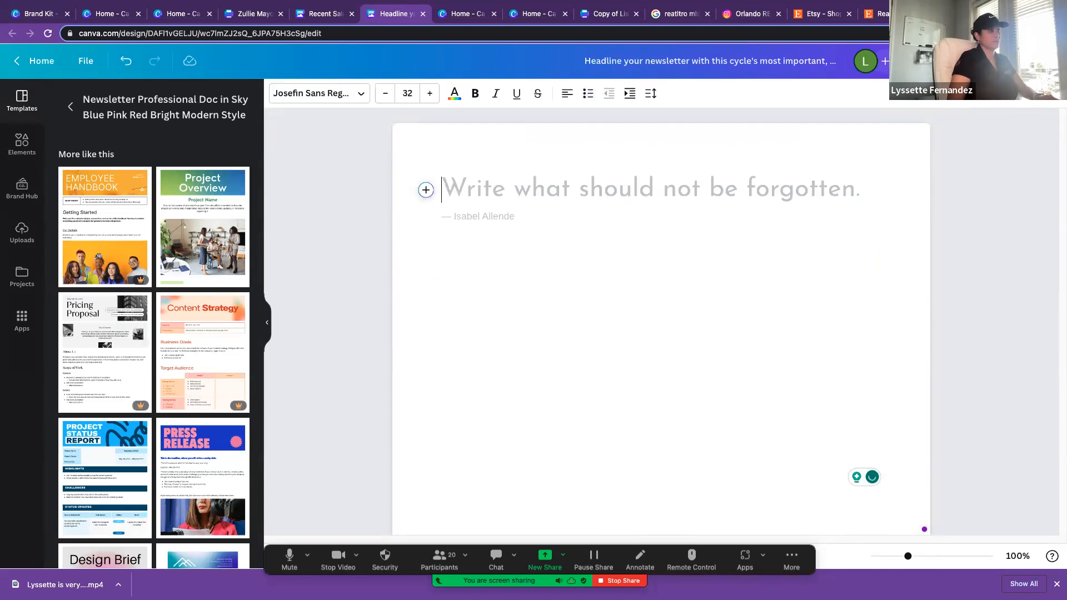
pyautogui.hotkey('ctrl', 'z')
pyautogui.hotkey('ctrl', 'z')
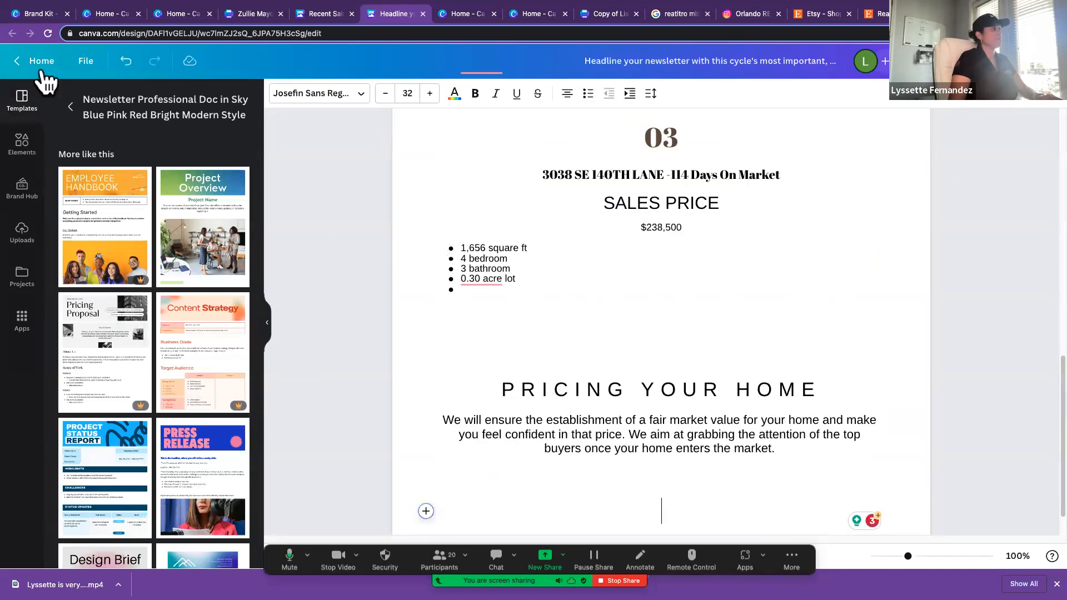
# Step: Return to the home page and open the completed A4 Selling your home listing presentation from the recent designs
pyautogui.click(36, 62)
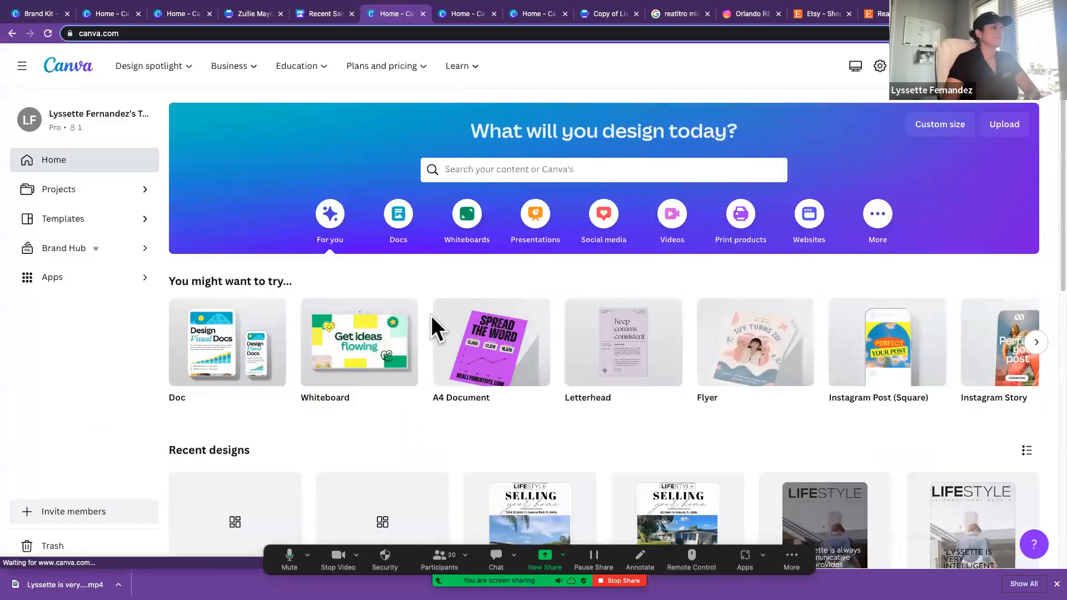
pyautogui.scroll(-3, 431, 327)
pyautogui.scroll(-2, 435, 330)
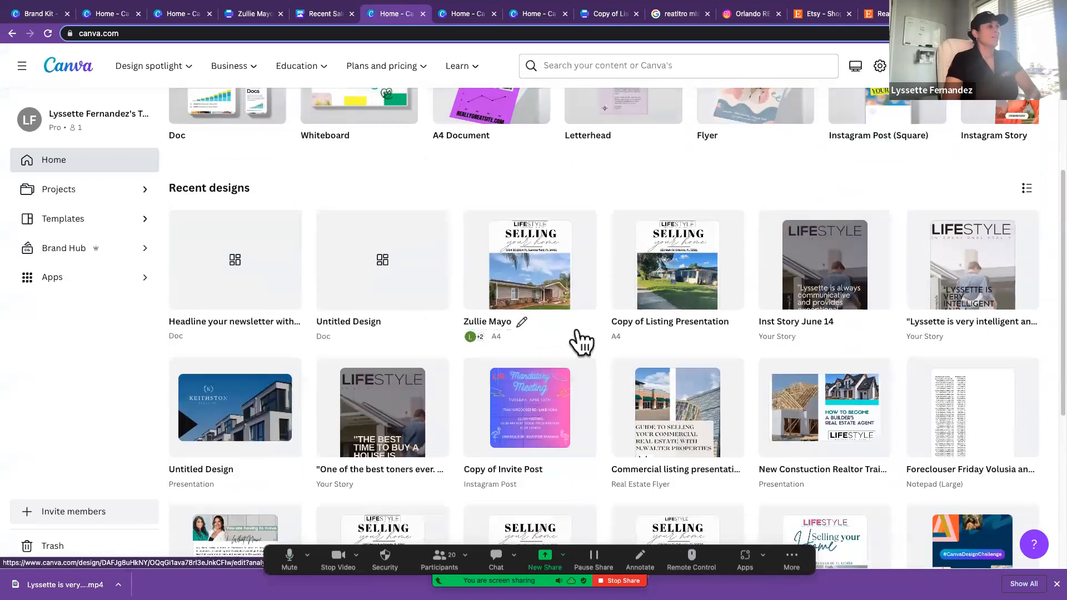
pyautogui.click(532, 291)
pyautogui.click(640, 222)
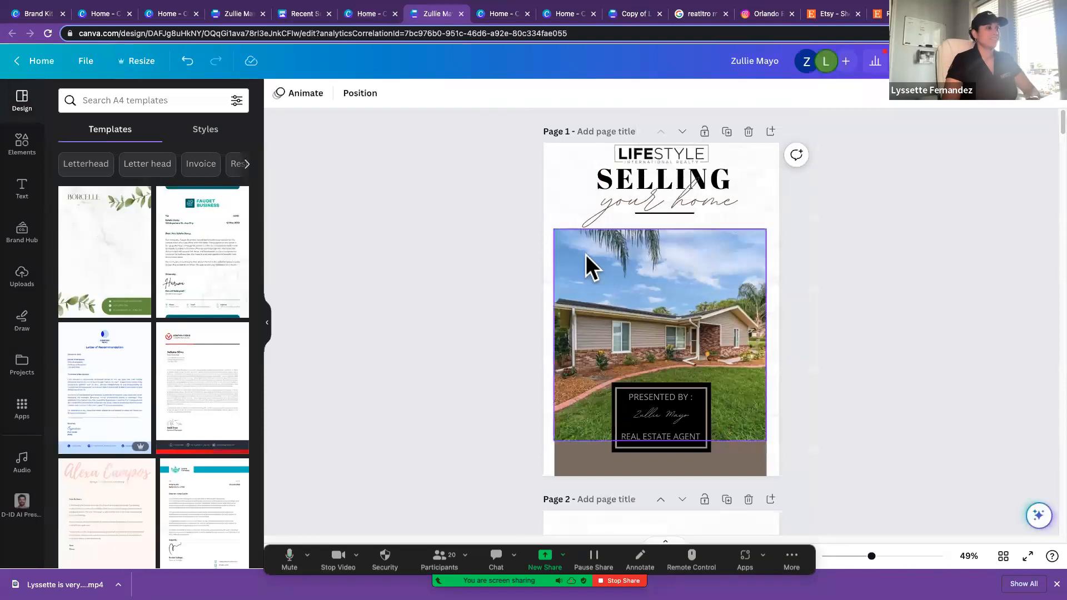
# Step: Delete the About Me page and the Selling your home cover page from the listing presentation
pyautogui.scroll(-6, 588, 267)
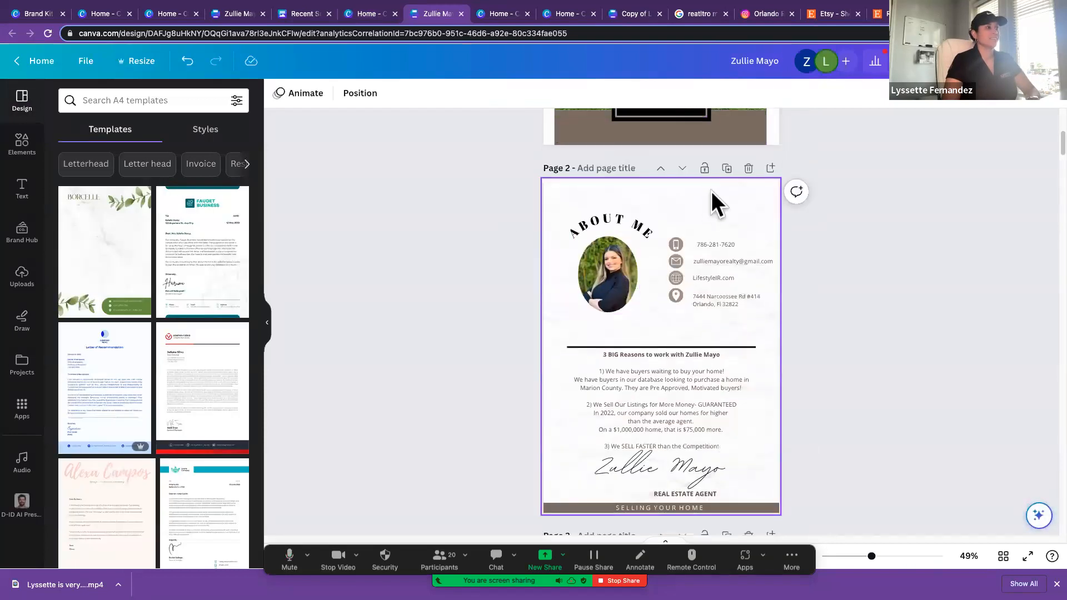
pyautogui.click(749, 168)
pyautogui.scroll(3, 749, 187)
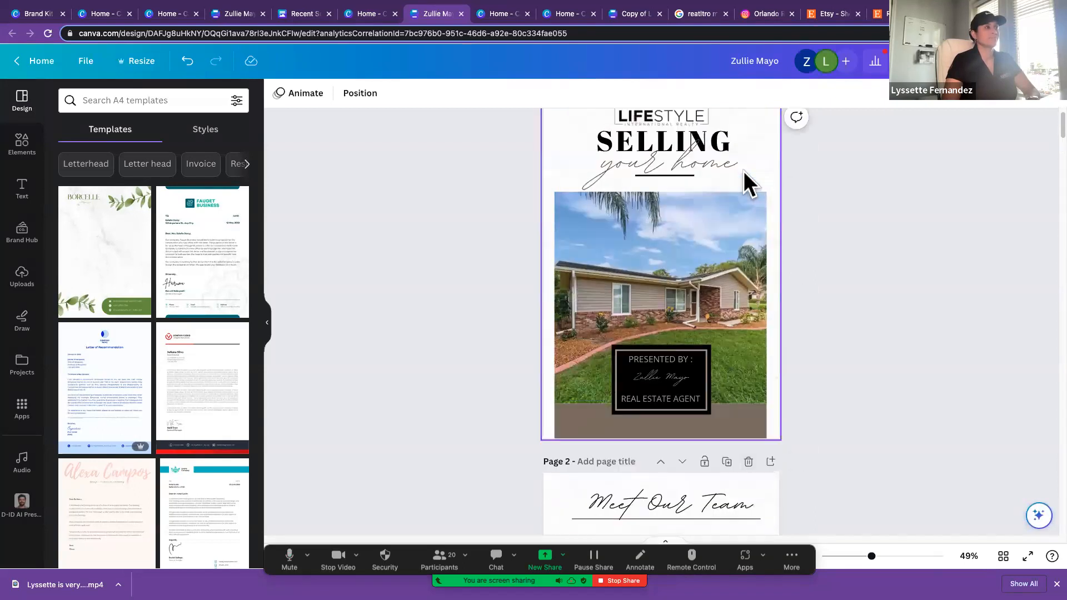
pyautogui.click(749, 134)
# Step: Delete the closing page, page 16, with the kitchen photo and the agent's thank-you message
pyautogui.scroll(-20, 738, 292)
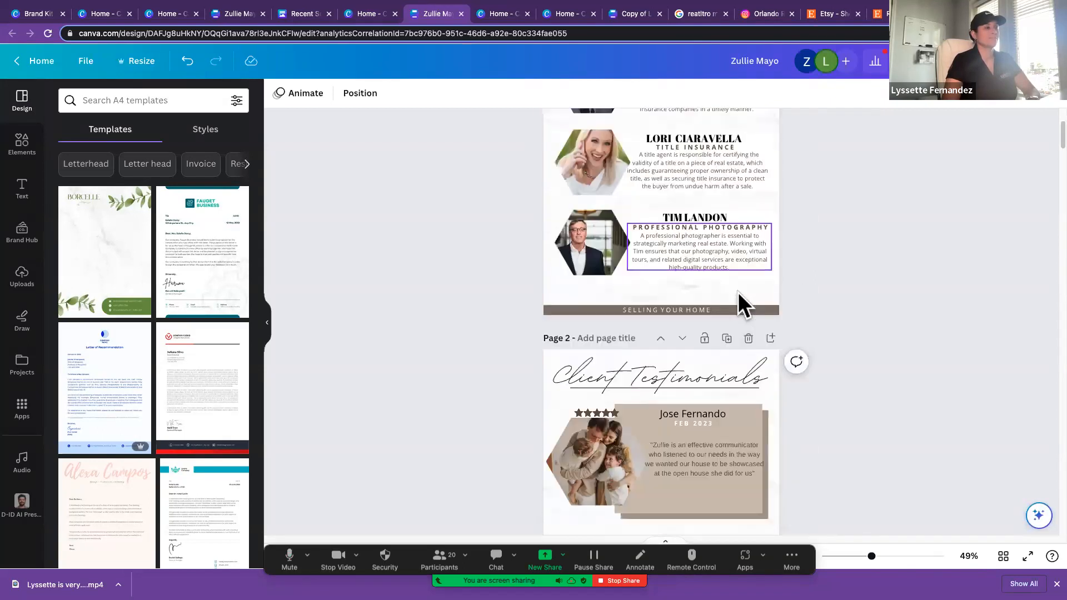
pyautogui.scroll(-20, 738, 293)
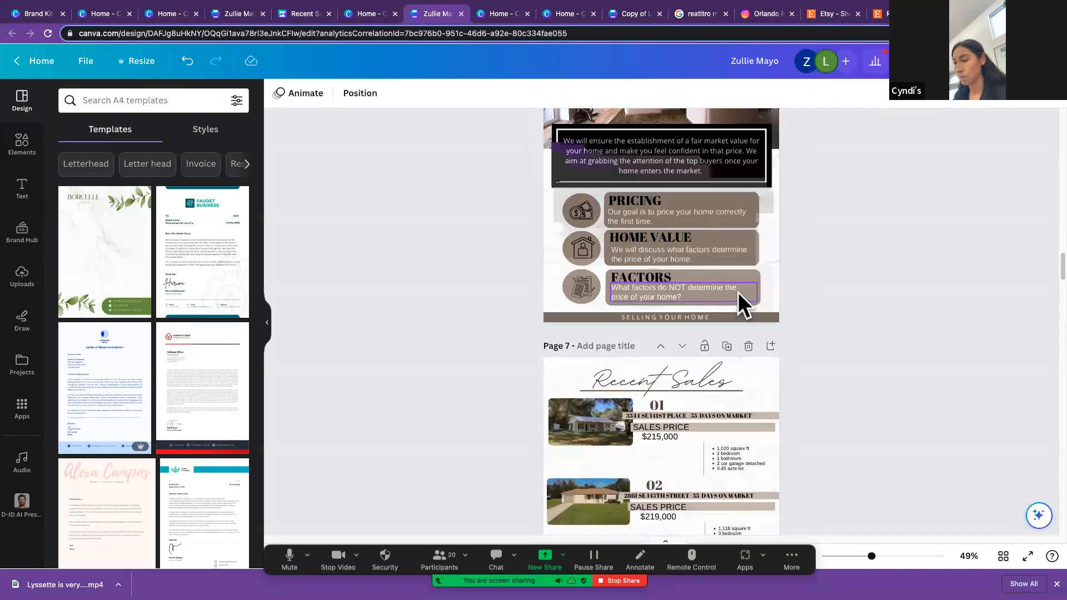
pyautogui.scroll(20, 738, 292)
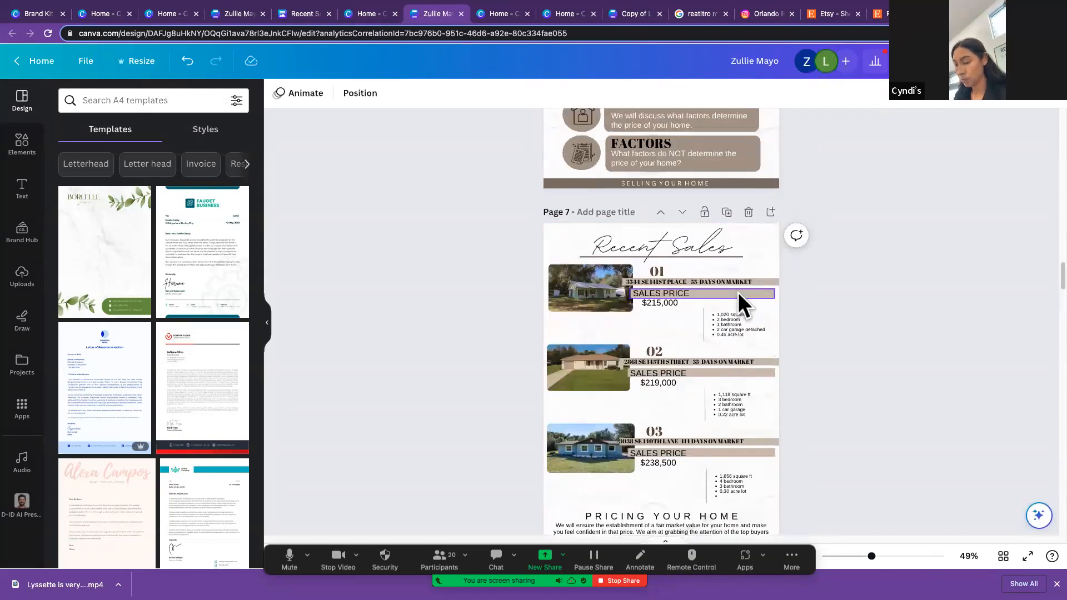
pyautogui.scroll(-8, 738, 292)
pyautogui.scroll(-20, 738, 292)
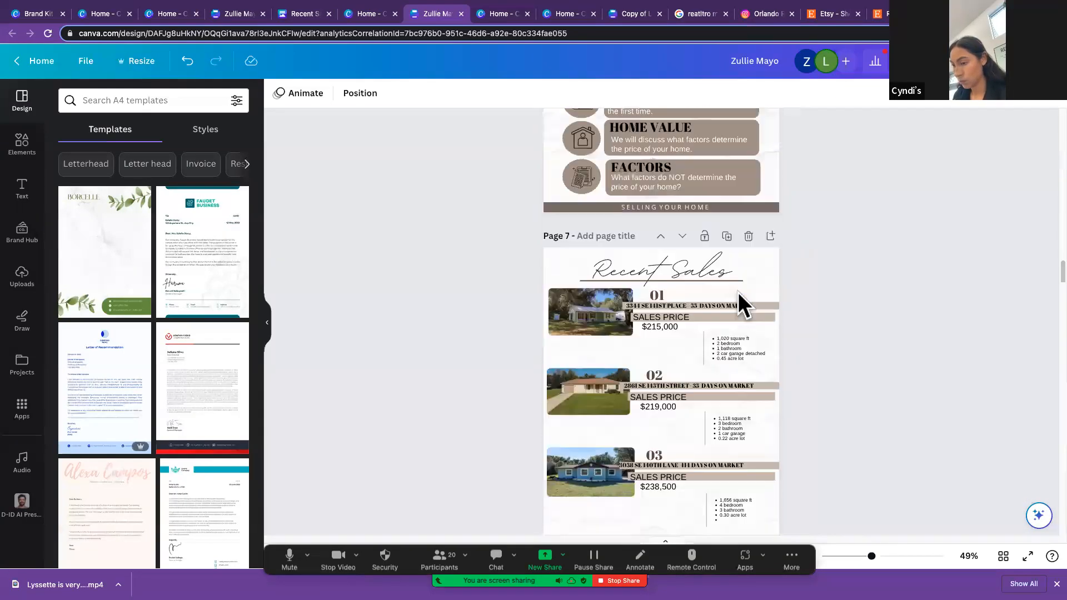
pyautogui.scroll(-20, 738, 292)
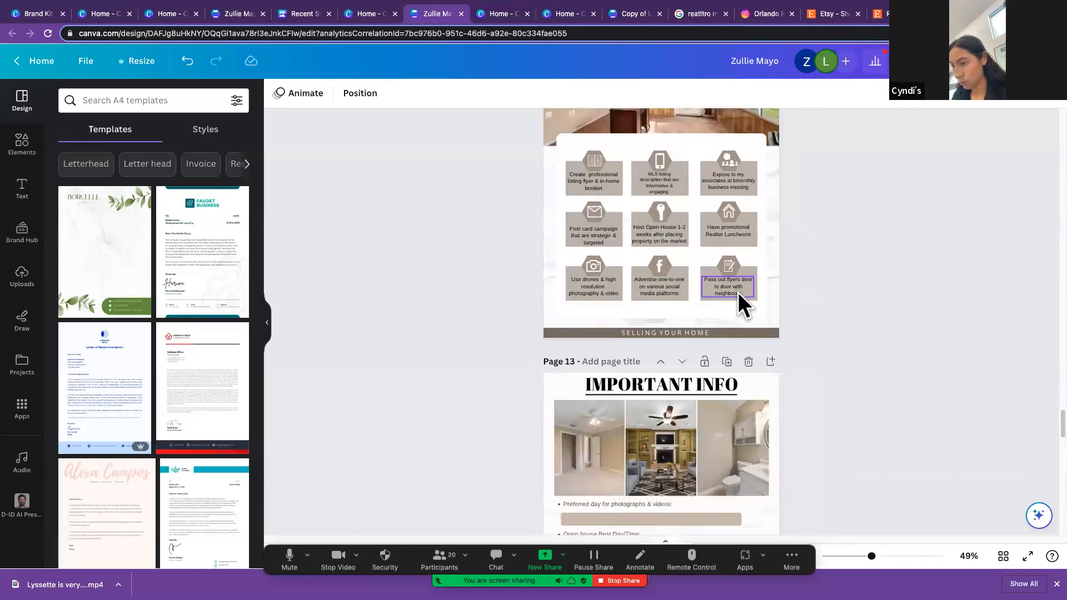
pyautogui.scroll(-10, 738, 293)
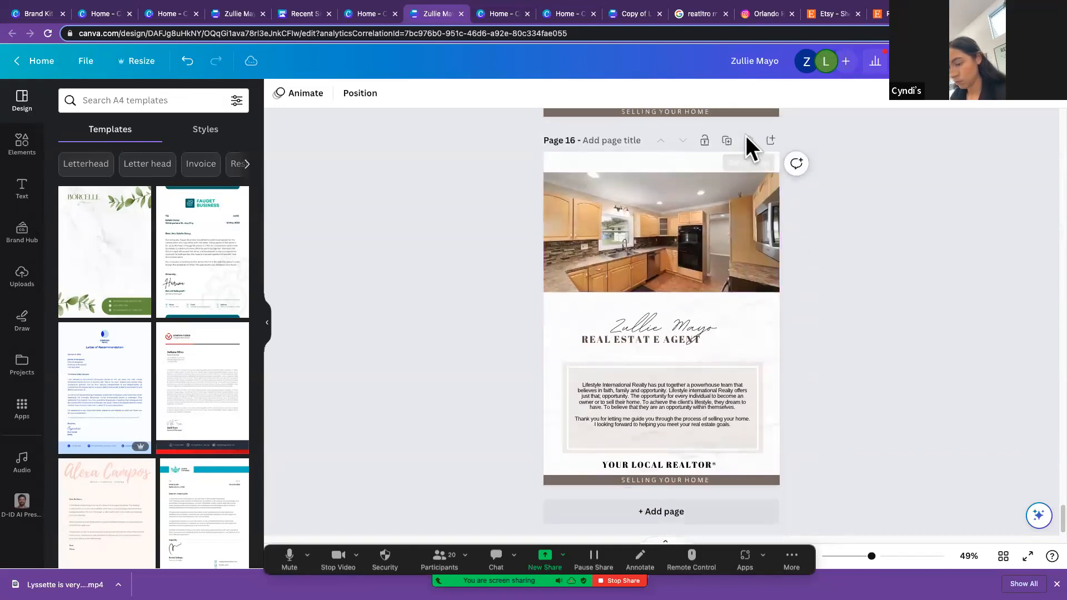
pyautogui.click(748, 139)
# Step: Set the listing presentation's collaboration link so that anyone with the link can edit
pyautogui.click(1033, 61)
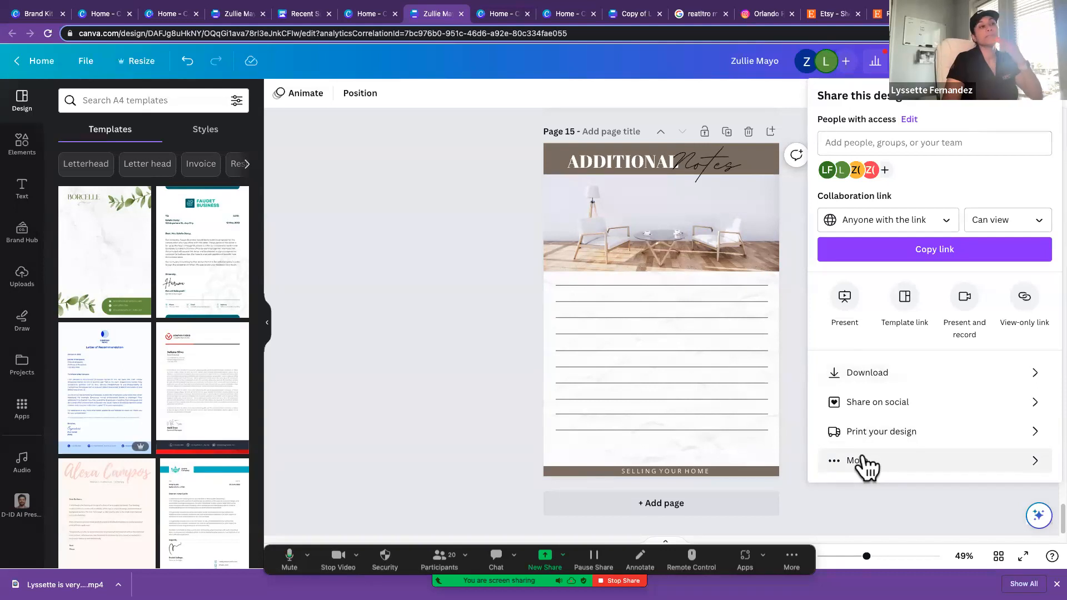
pyautogui.click(900, 222)
pyautogui.click(1031, 220)
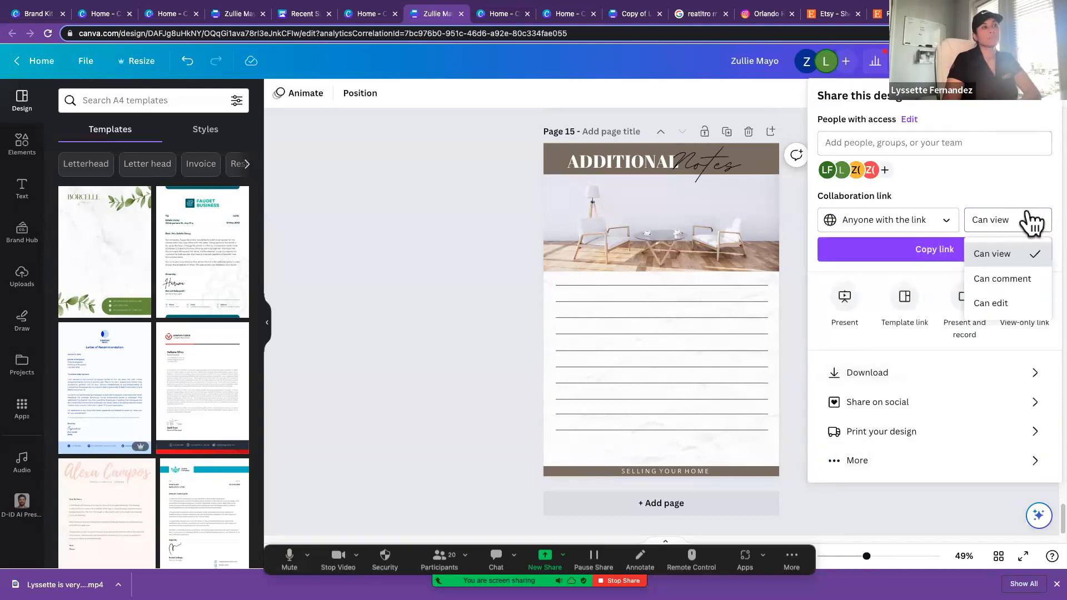
pyautogui.click(1013, 304)
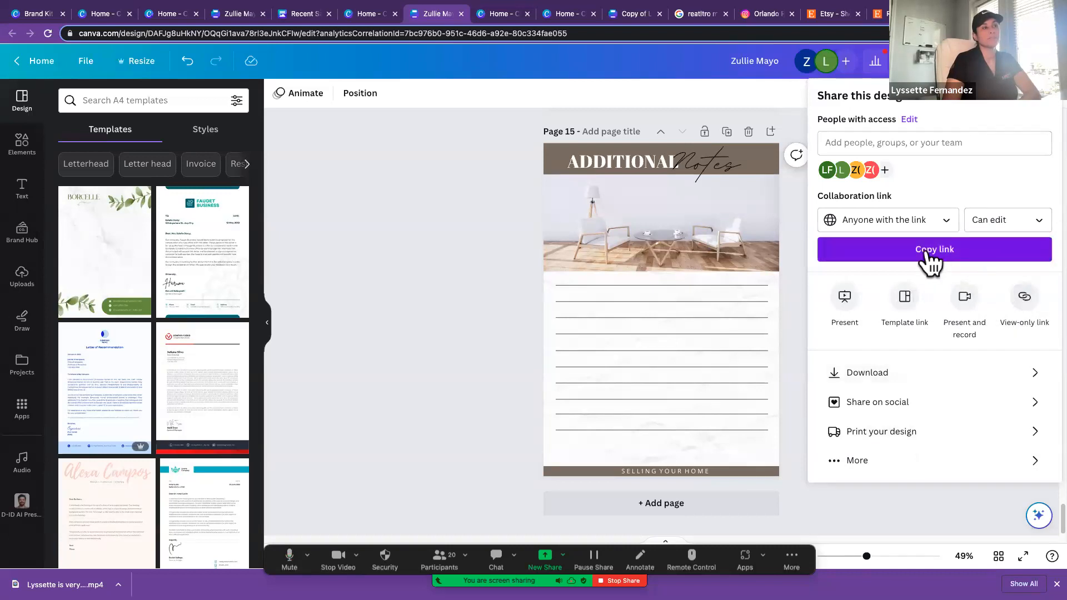
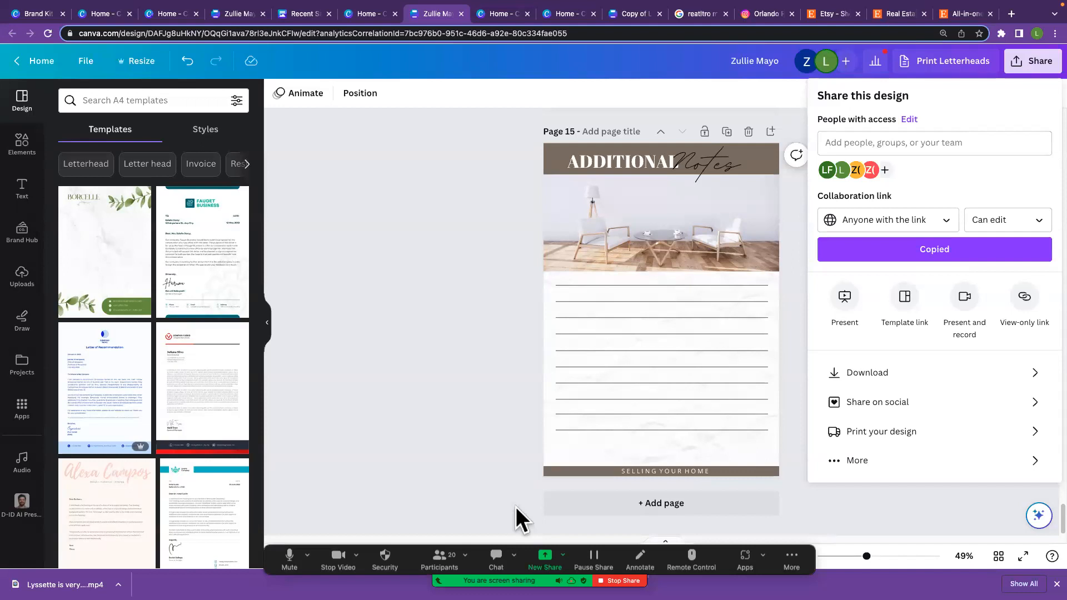
# Step: Post the copied design link to Everyone in the Zoom meeting chat under the heading Comps, and close the chat window
pyautogui.click(496, 557)
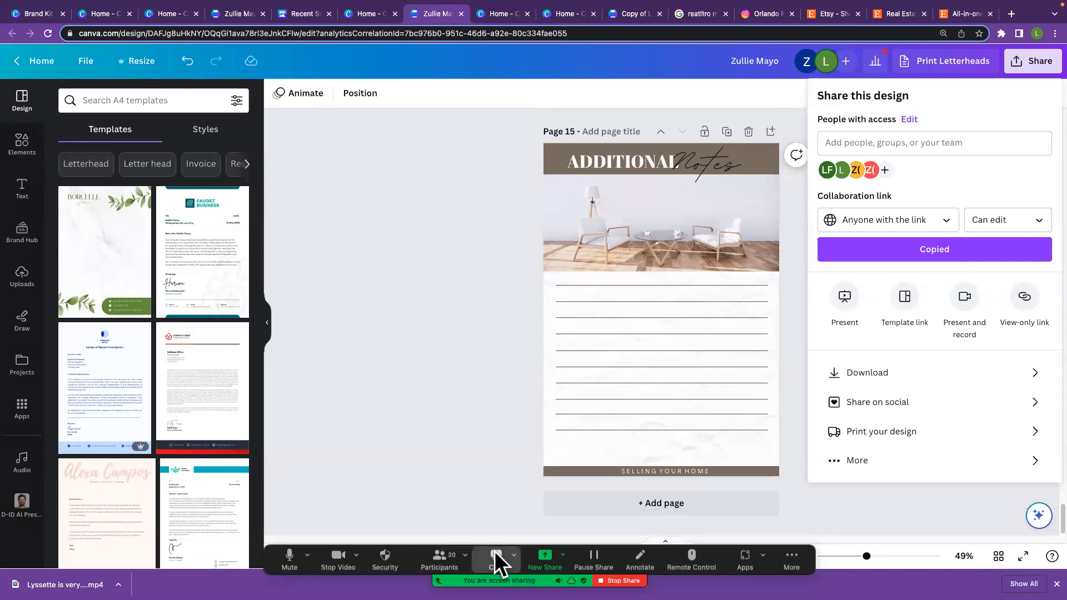
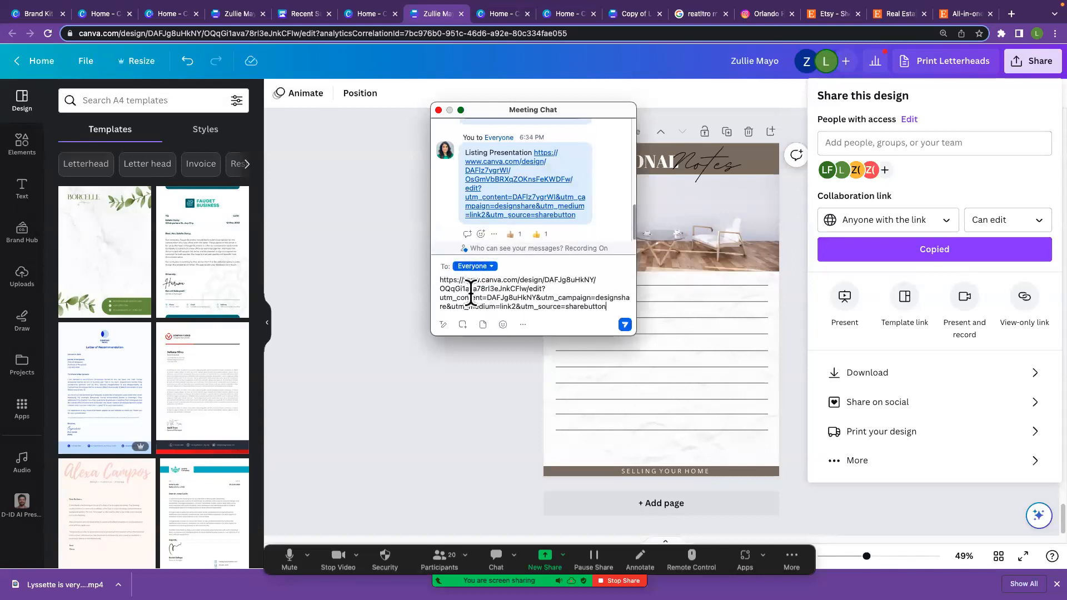
pyautogui.write('CMA ')
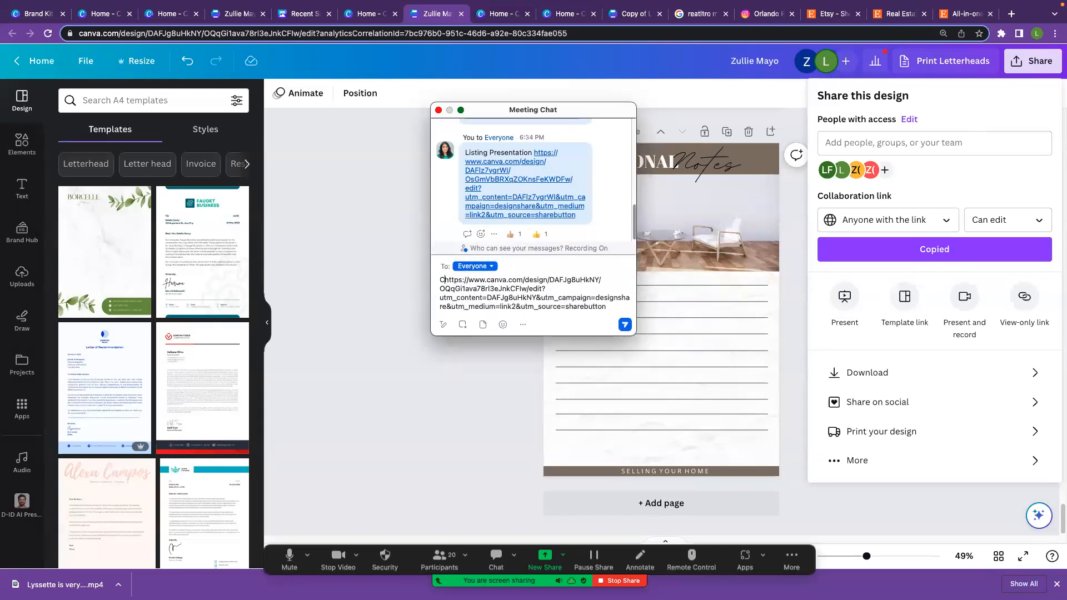
pyautogui.write('omps')
pyautogui.press('Return')
pyautogui.press('Return')
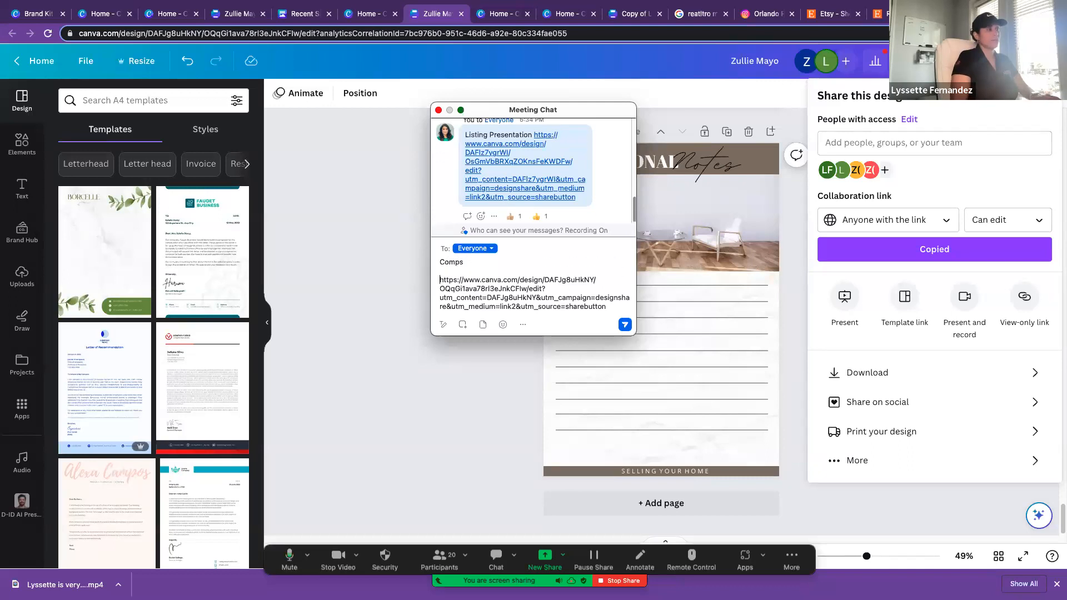
pyautogui.press('Return')
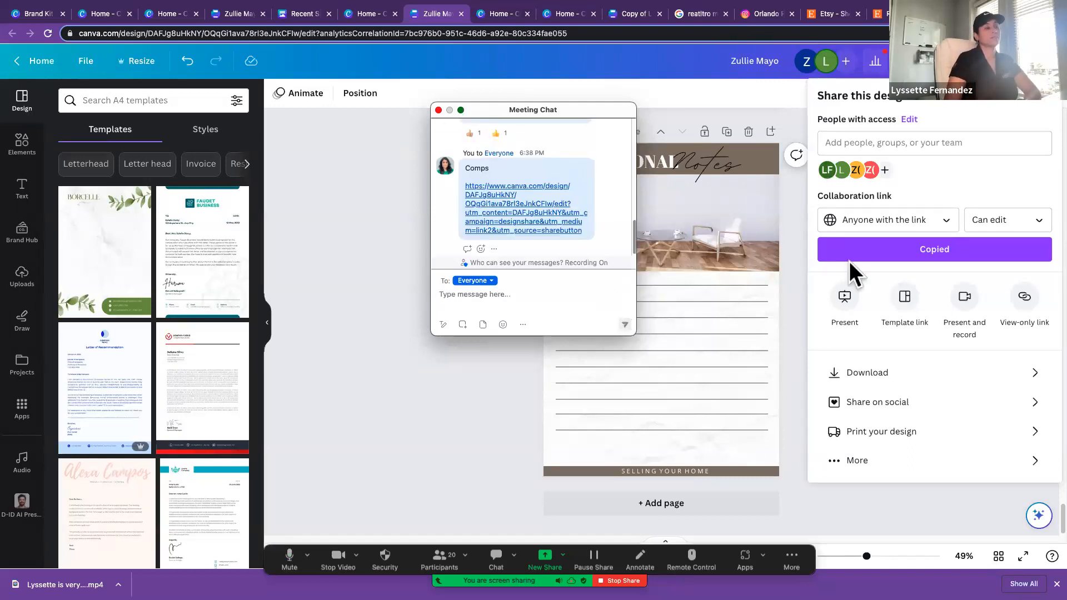
pyautogui.click(382, 133)
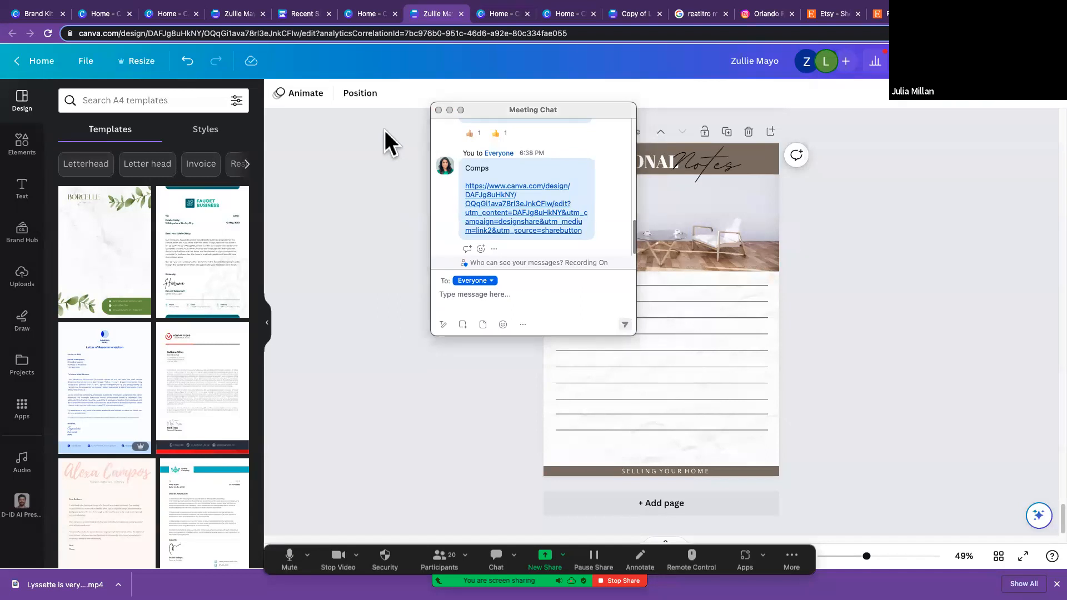
pyautogui.click(439, 109)
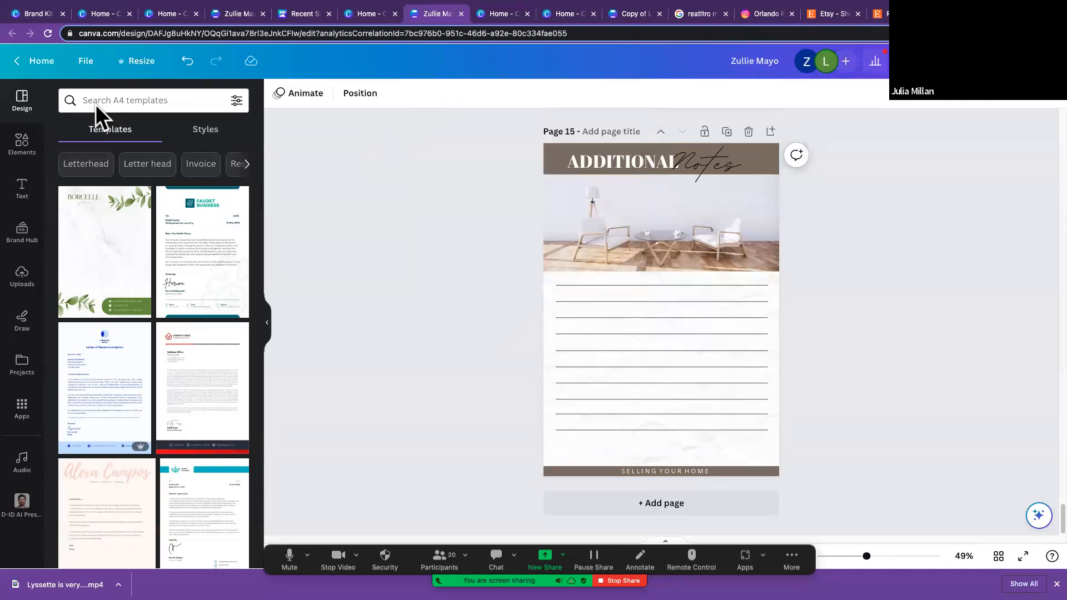
# Step: Return to the Canva home page and look through the recent designs
pyautogui.click(45, 58)
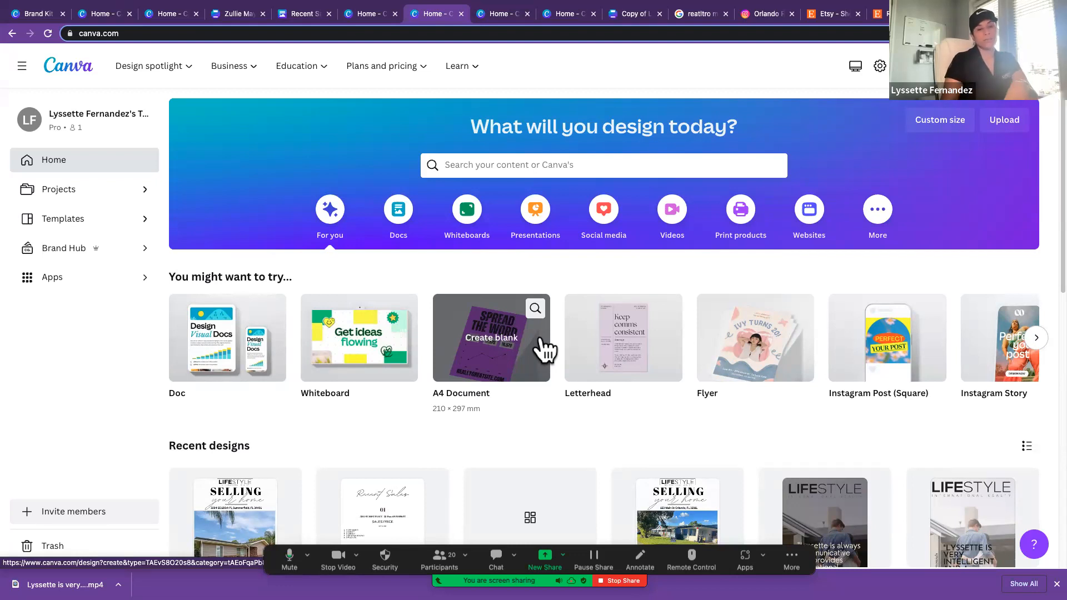
pyautogui.scroll(1, 546, 351)
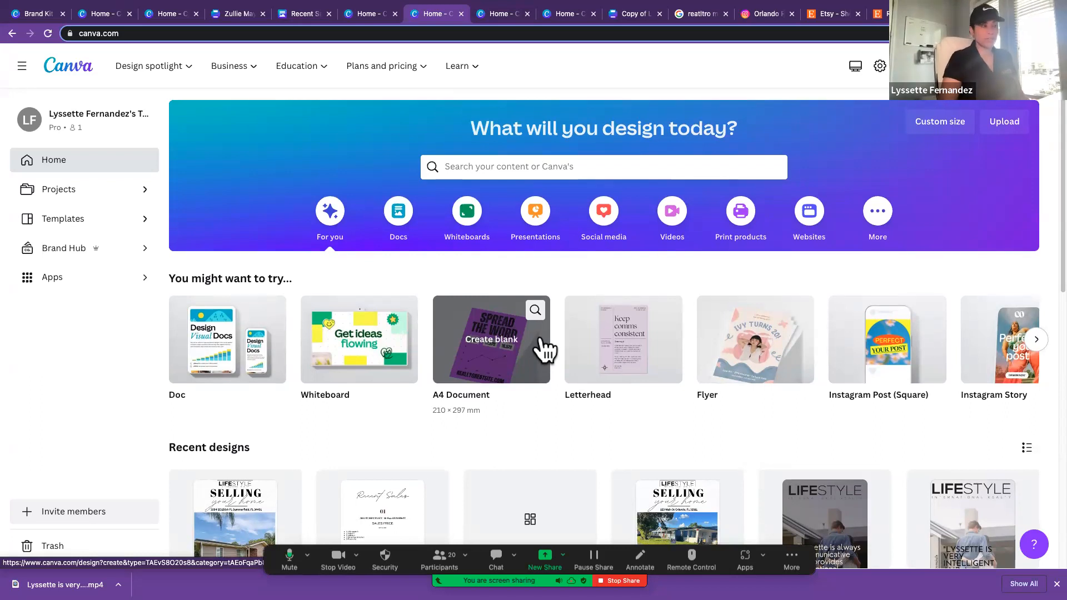
pyautogui.scroll(-3, 560, 355)
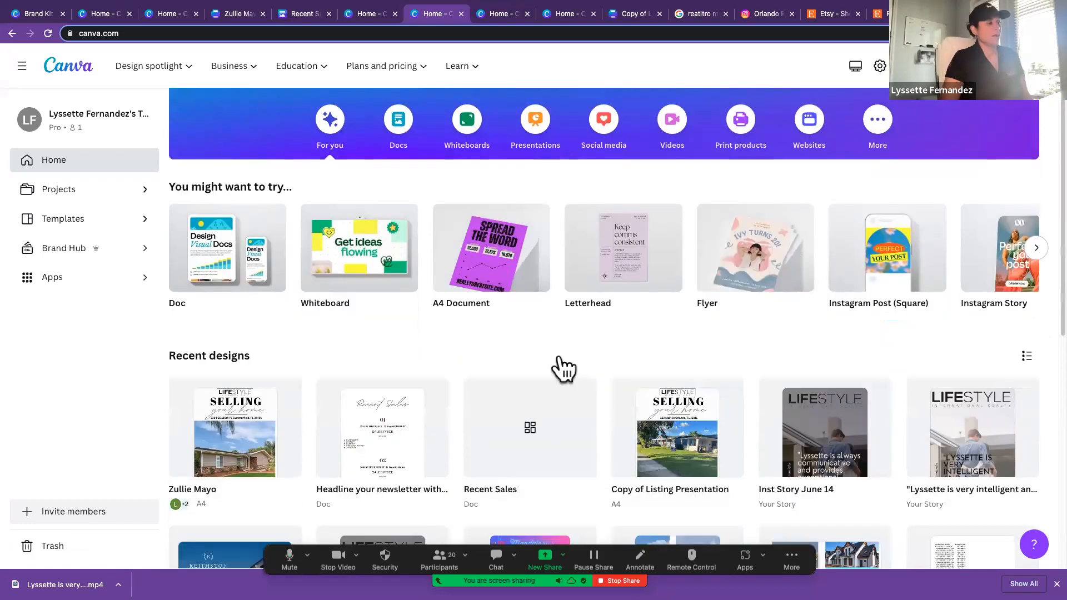
pyautogui.scroll(-3, 563, 367)
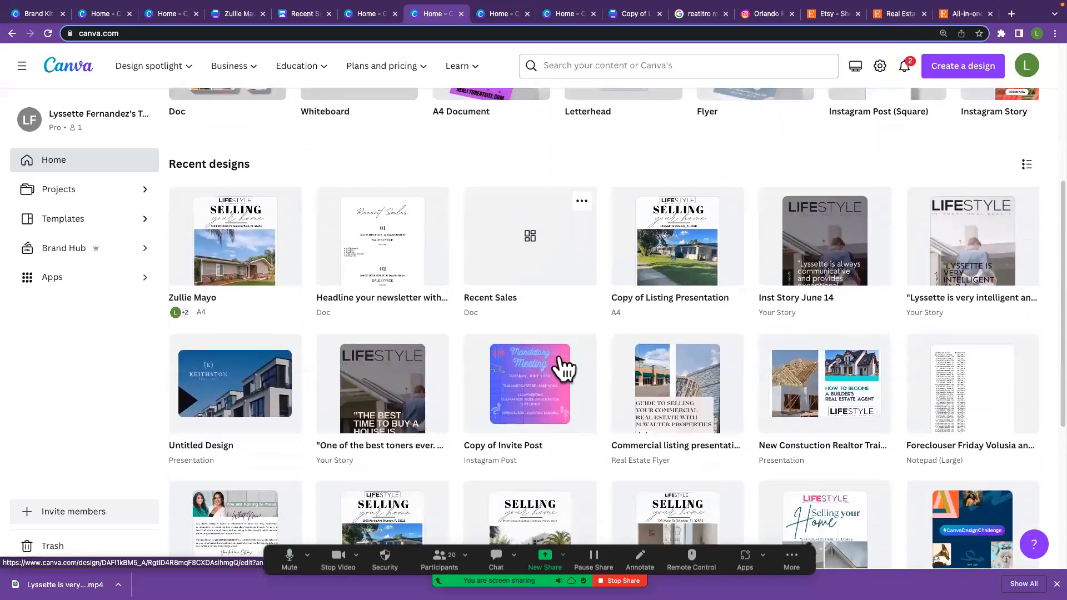
pyautogui.scroll(-2, 562, 367)
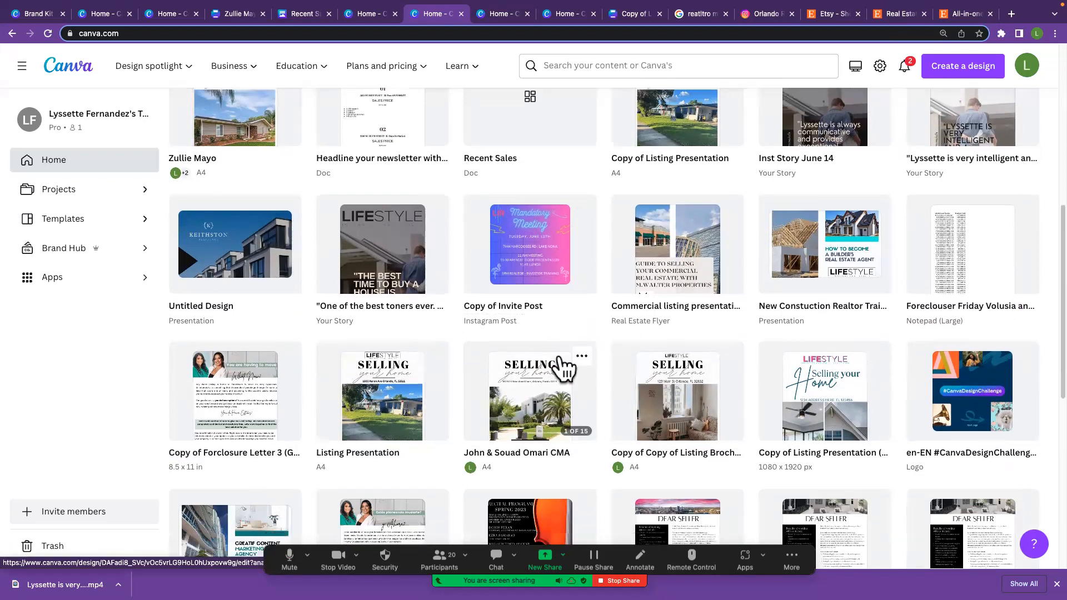
pyautogui.scroll(-3, 564, 366)
pyautogui.scroll(-3, 562, 364)
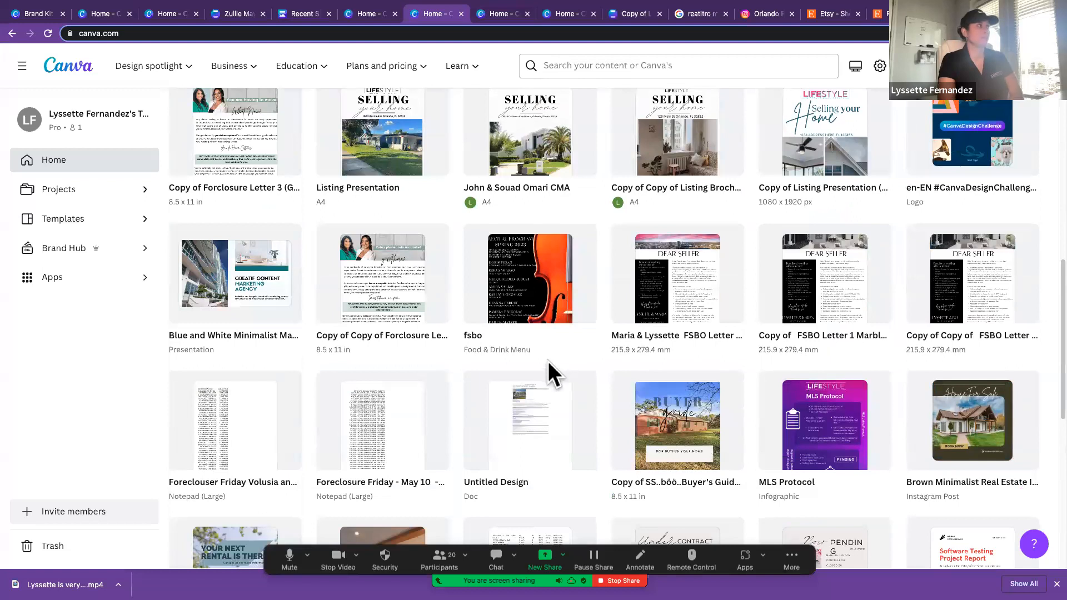
# Step: Switch to another open Canva home page tab and load facebook.com there
pyautogui.click(502, 15)
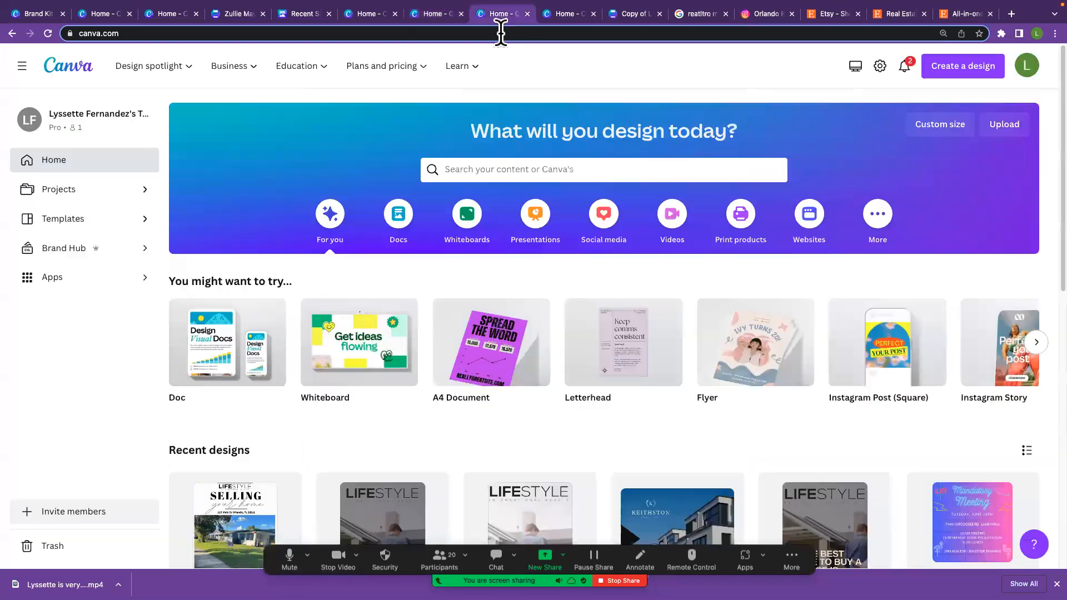
pyautogui.write('facebook.com')
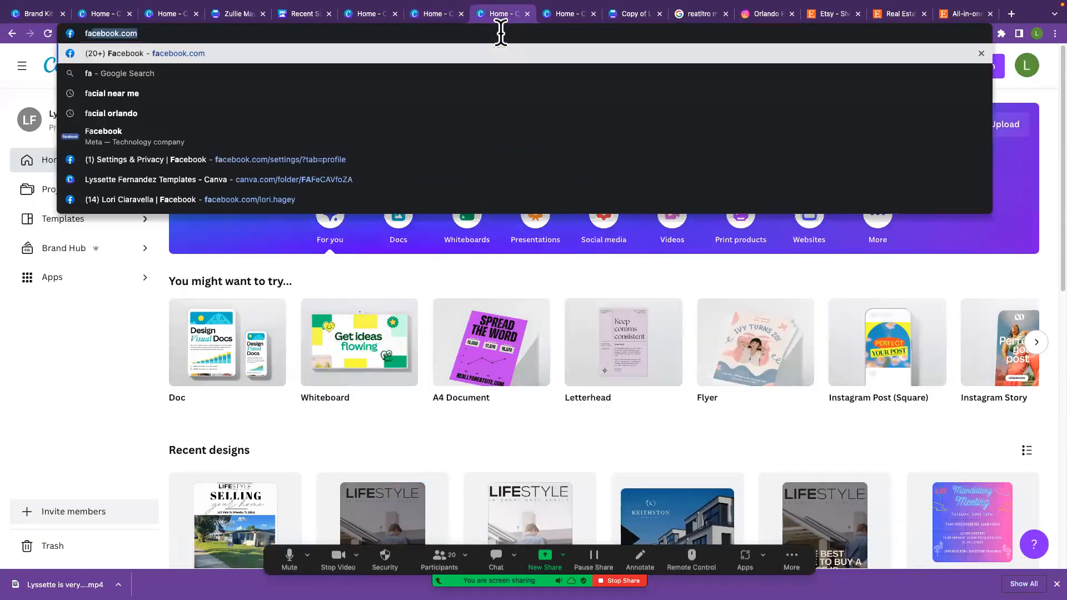
pyautogui.press('Return')
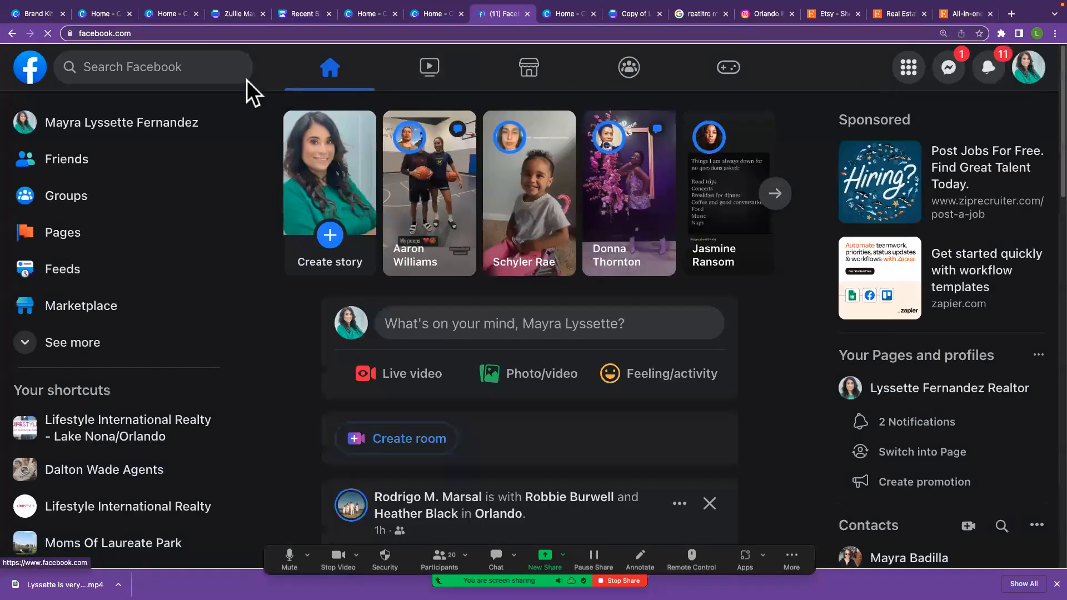
pyautogui.scroll(-3, 143, 321)
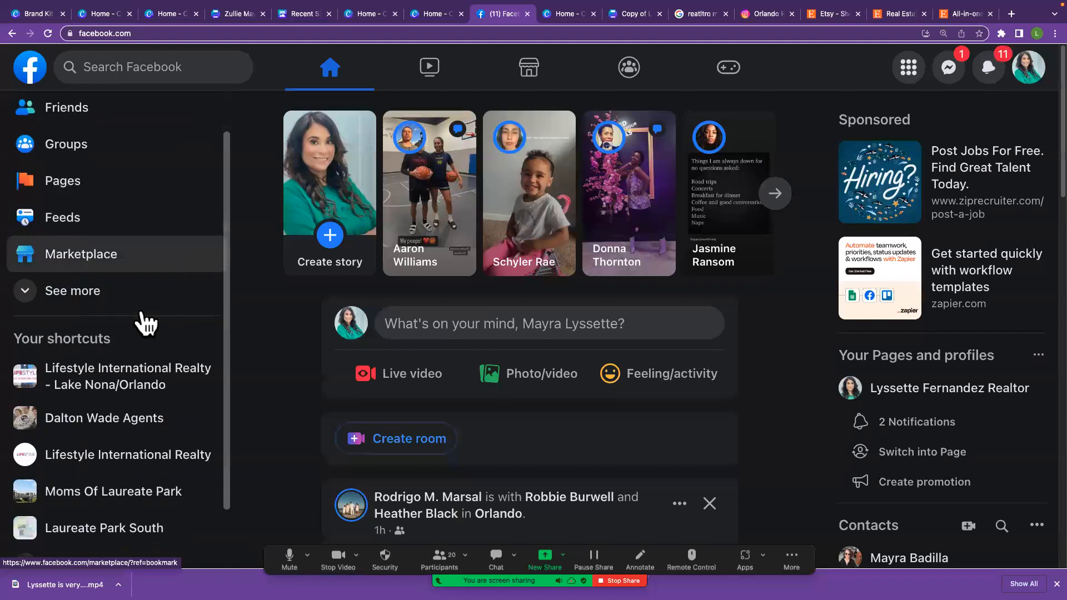
pyautogui.scroll(-2, 144, 322)
pyautogui.scroll(5, 144, 319)
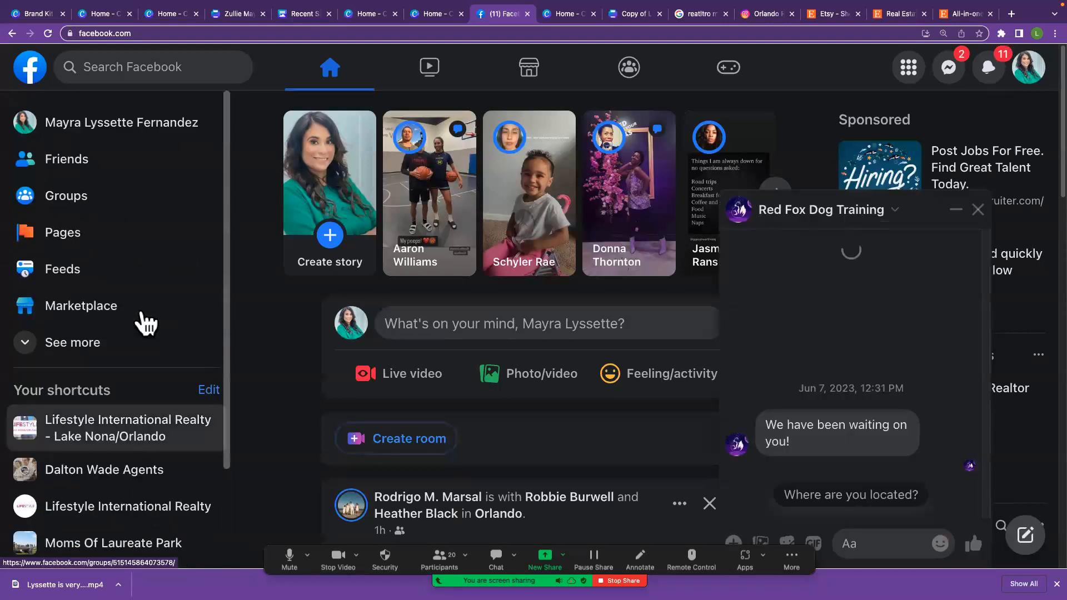
# Step: Search Facebook for "forec", open the Foreclosure Fridays group and dismiss the chat popup
pyautogui.click(167, 67)
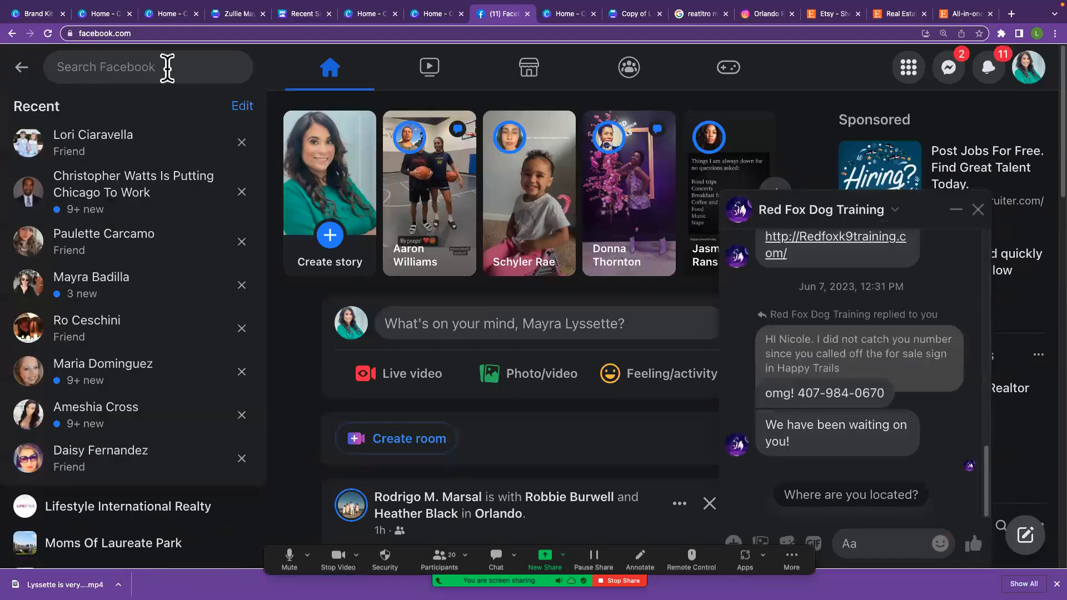
pyautogui.write('forec')
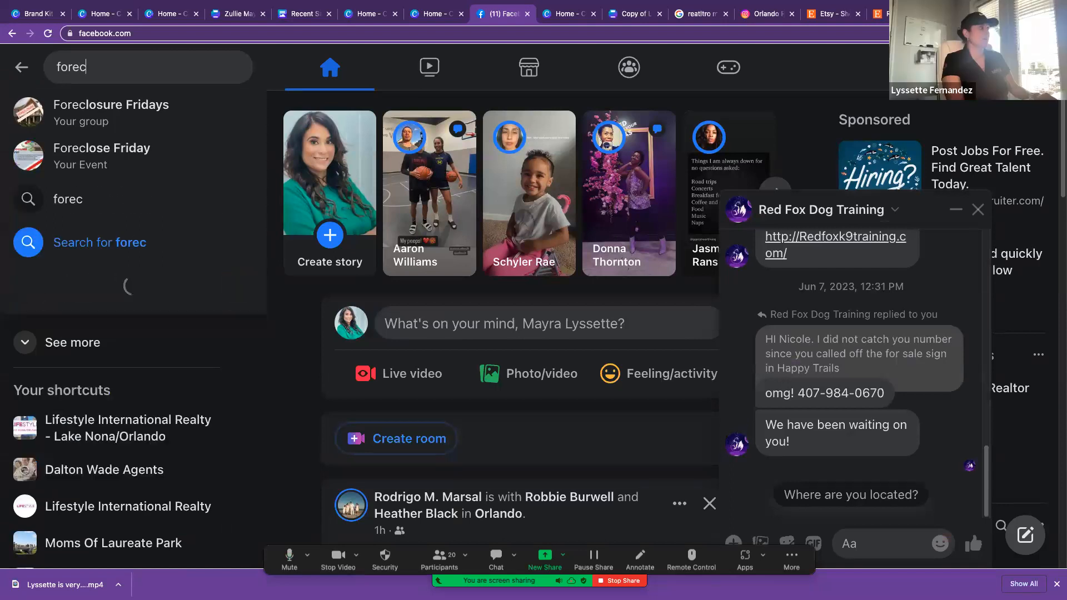
pyautogui.click(146, 114)
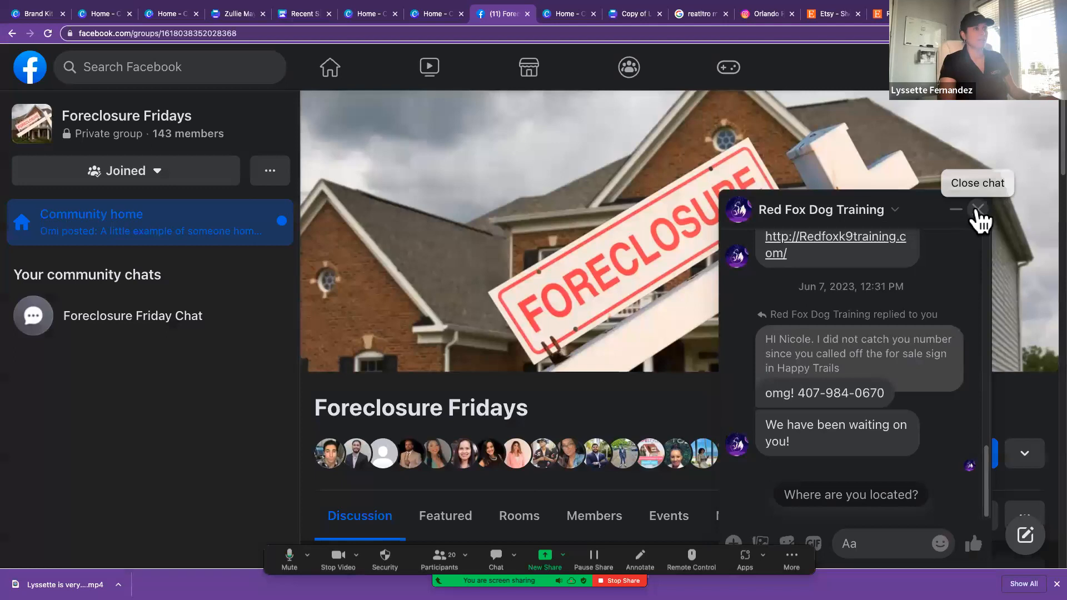
pyautogui.click(976, 211)
# Step: Find the Osceola FC list post in the group's discussion and open its author's group profile
pyautogui.scroll(-4, 662, 345)
pyautogui.scroll(-12, 667, 345)
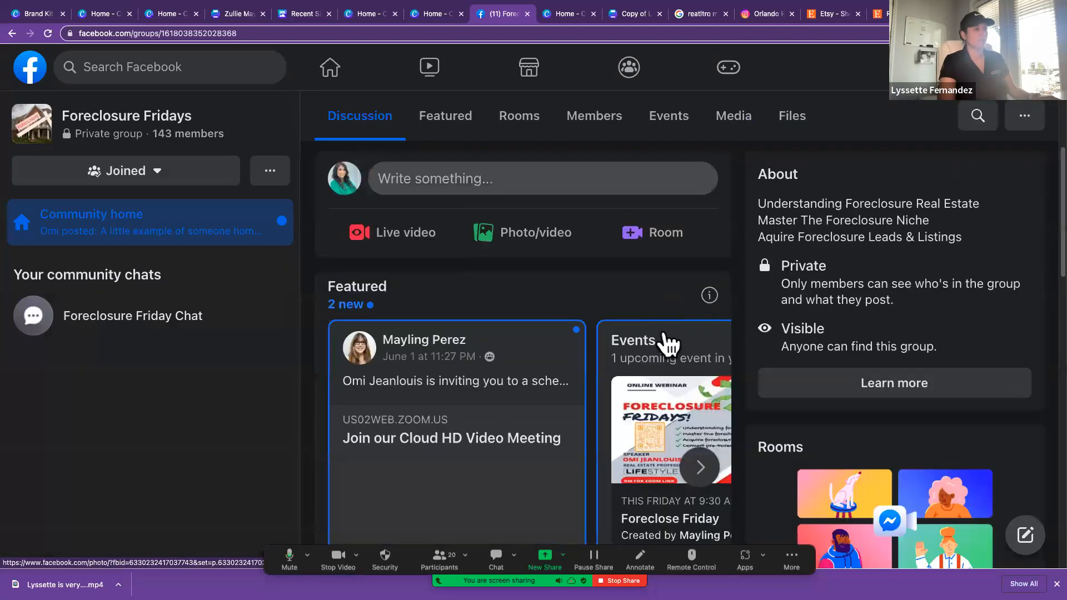
pyautogui.scroll(-15, 664, 330)
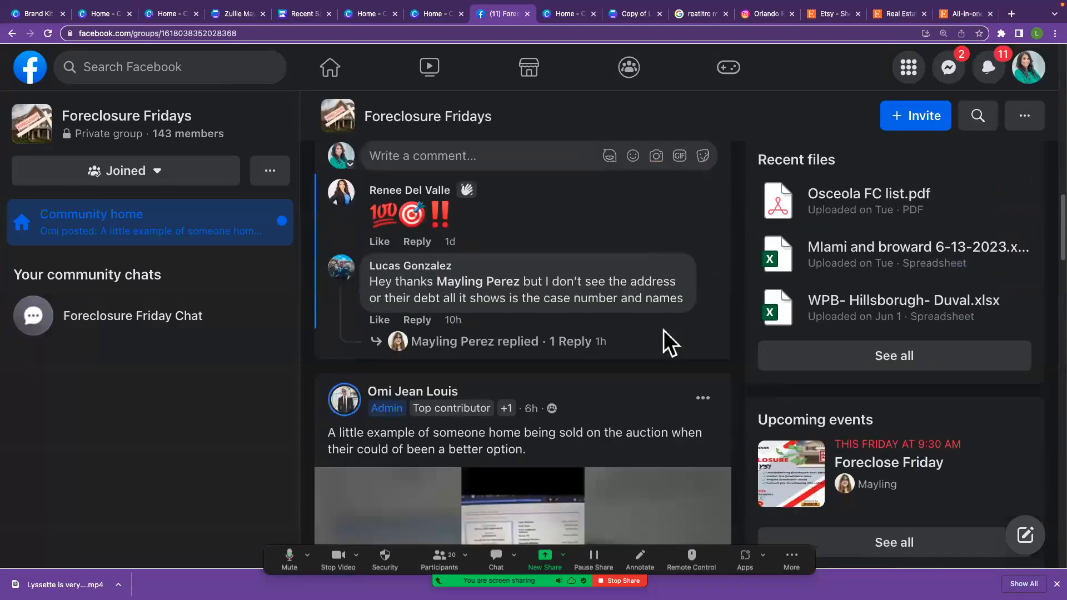
pyautogui.scroll(12, 667, 345)
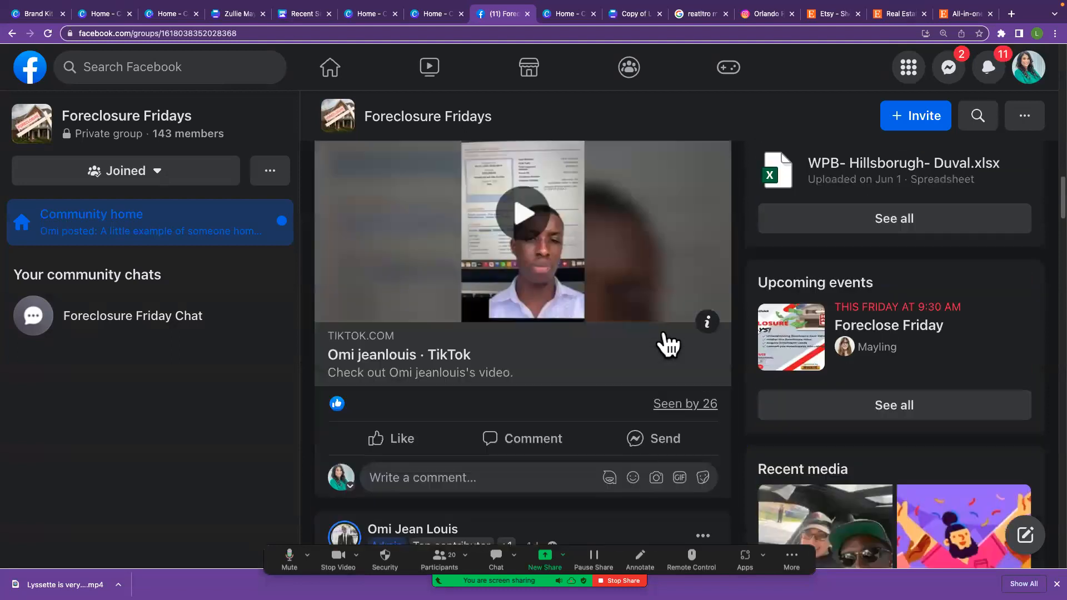
pyautogui.scroll(-1, 659, 344)
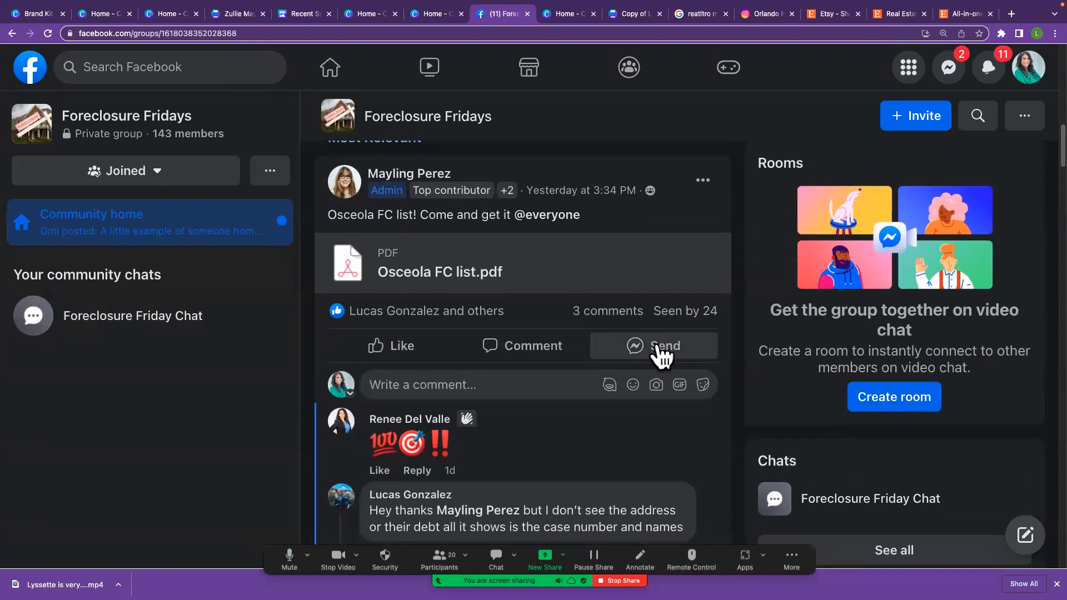
pyautogui.click(398, 170)
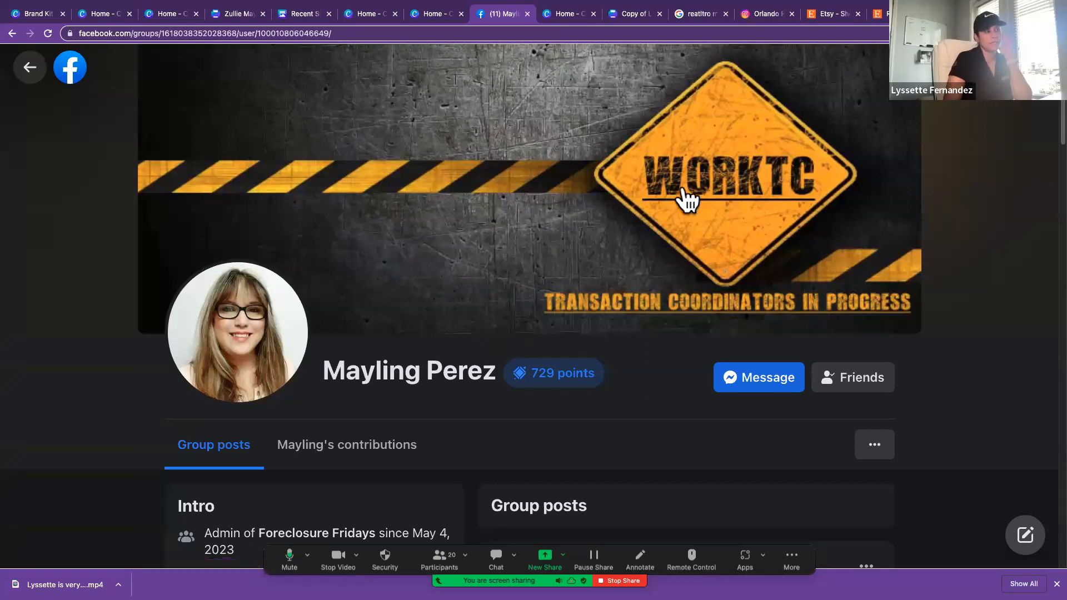
# Step: Look over the admin's group posts, open their main Facebook profile and select its web address
pyautogui.scroll(-3, 698, 255)
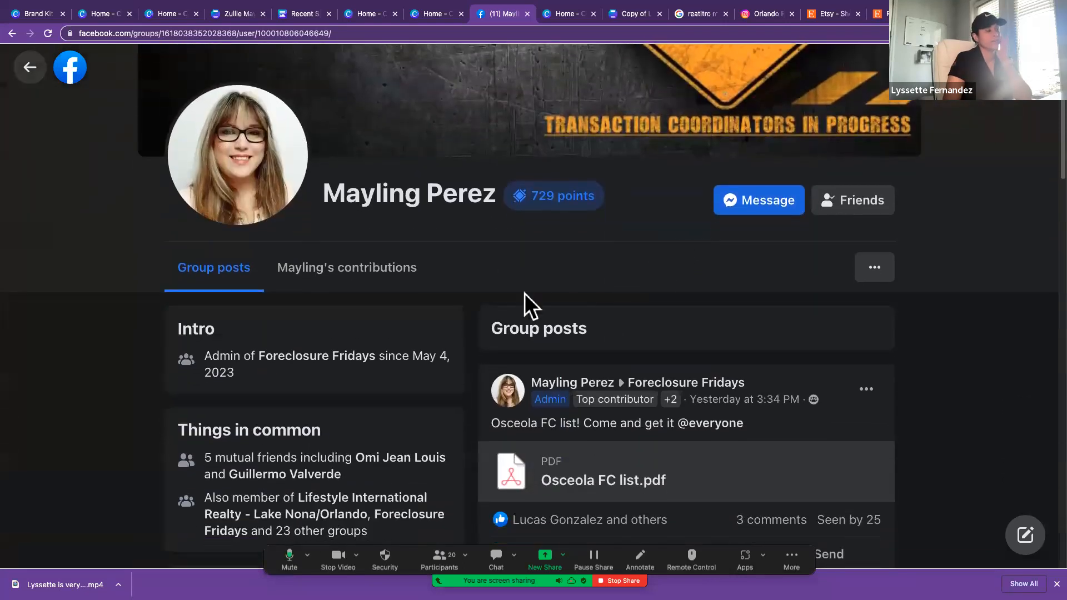
pyautogui.scroll(-2, 523, 291)
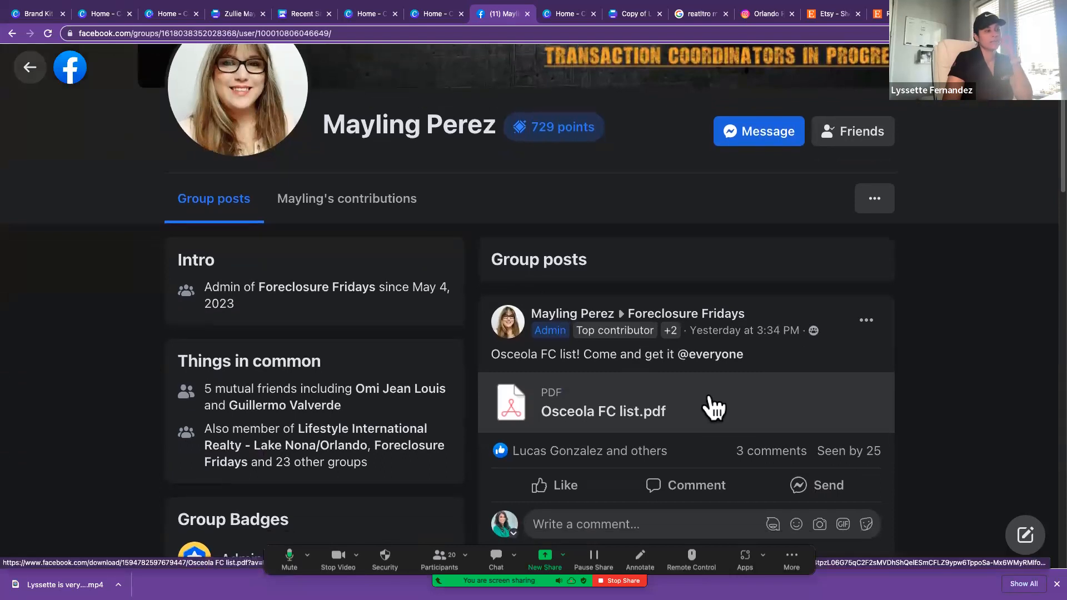
pyautogui.scroll(-5, 710, 396)
pyautogui.scroll(-4, 710, 403)
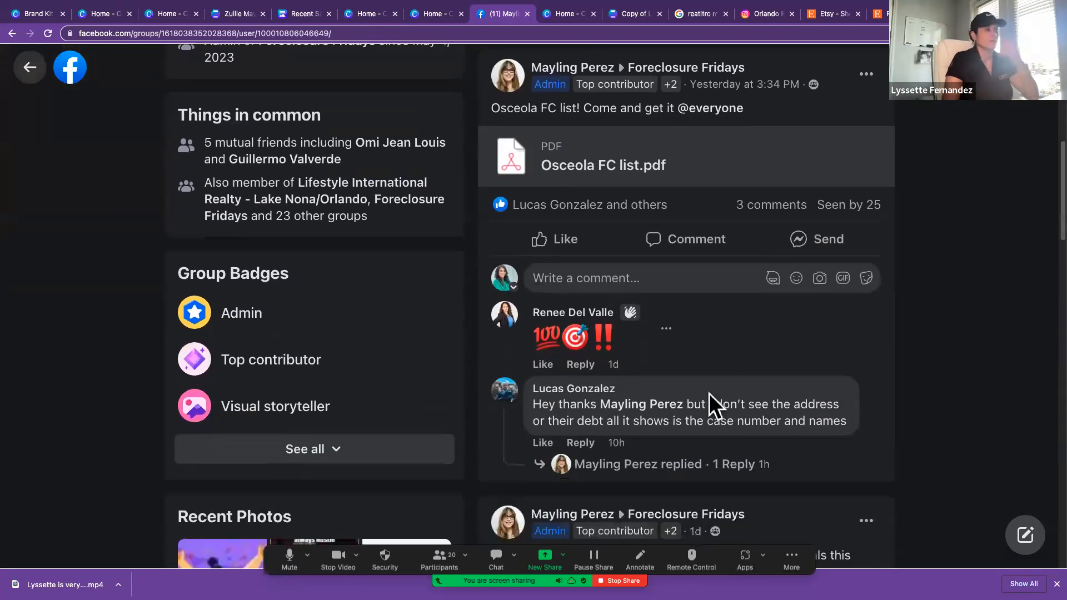
pyautogui.scroll(10, 710, 406)
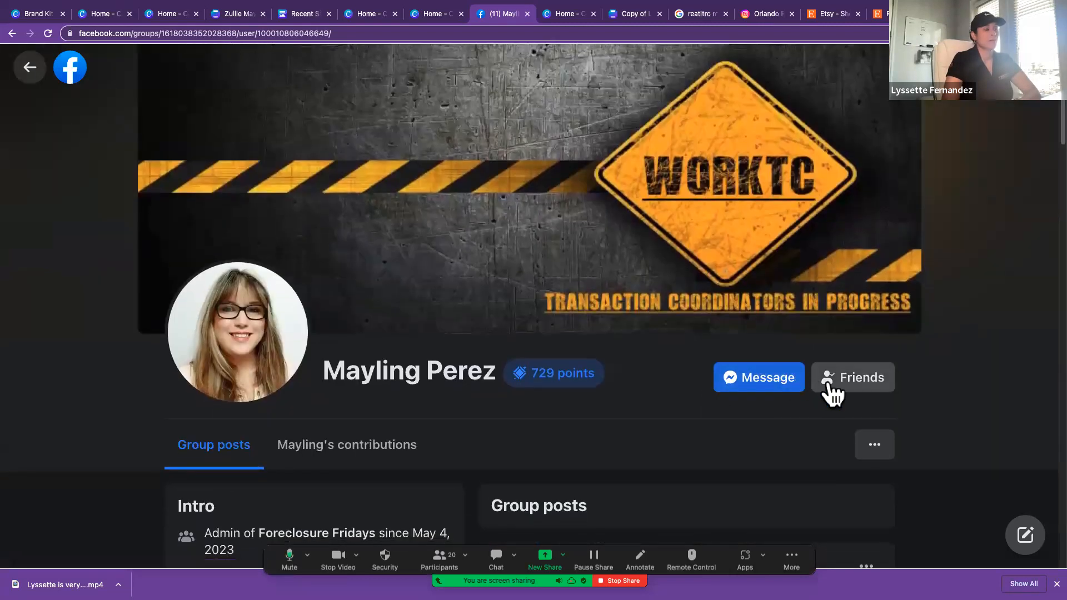
pyautogui.click(877, 445)
pyautogui.click(845, 496)
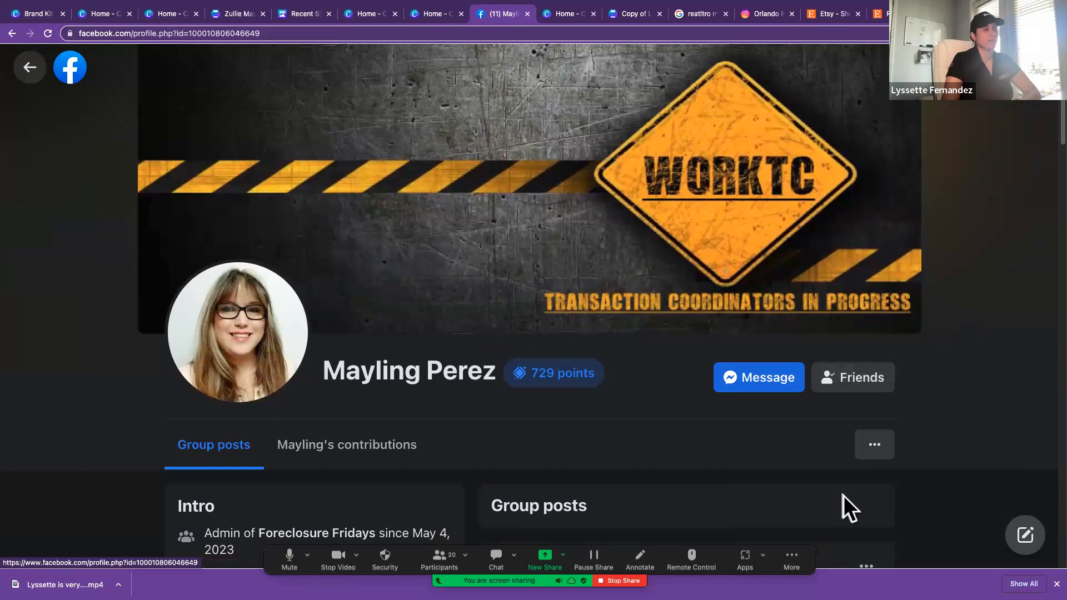
pyautogui.click(194, 33)
pyautogui.press('super+c')
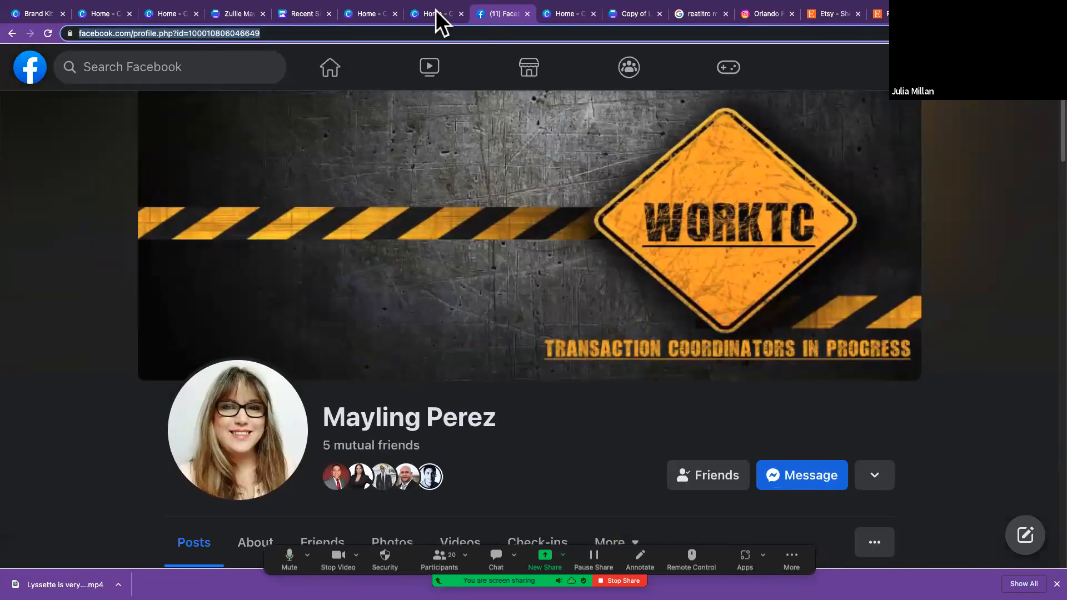
# Step: Send the group admin's name and Facebook profile link to everyone in the meeting chat
pyautogui.scroll(-1, 567, 358)
pyautogui.click(504, 556)
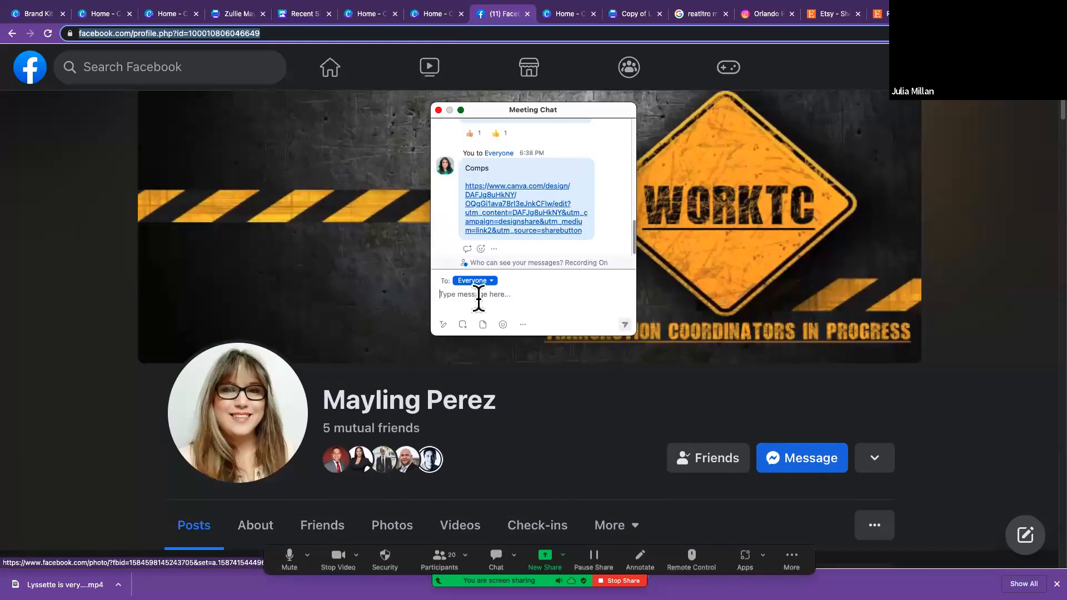
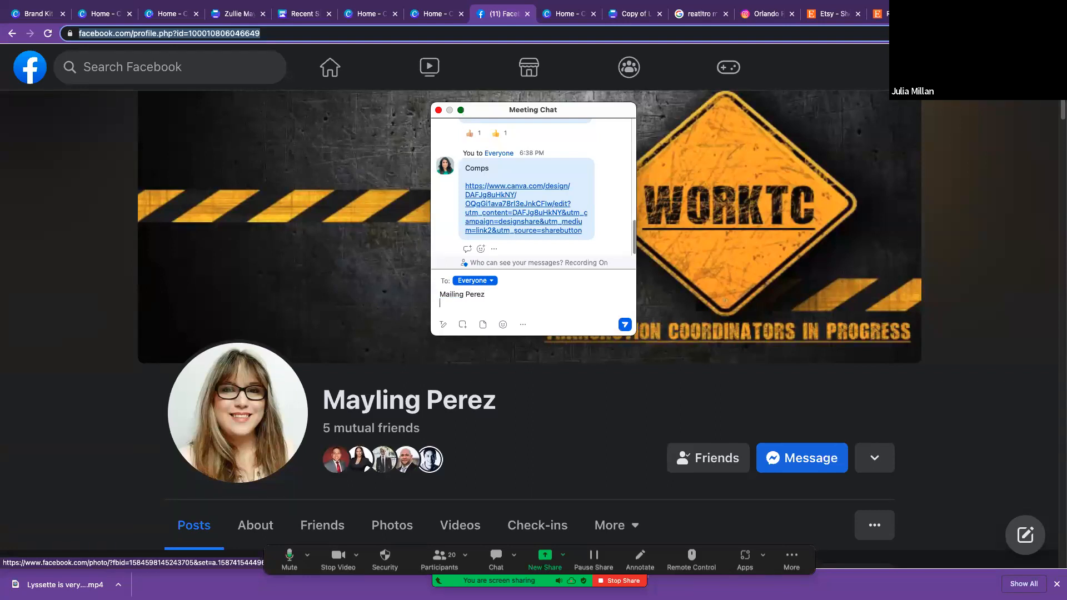
pyautogui.press('super+v')
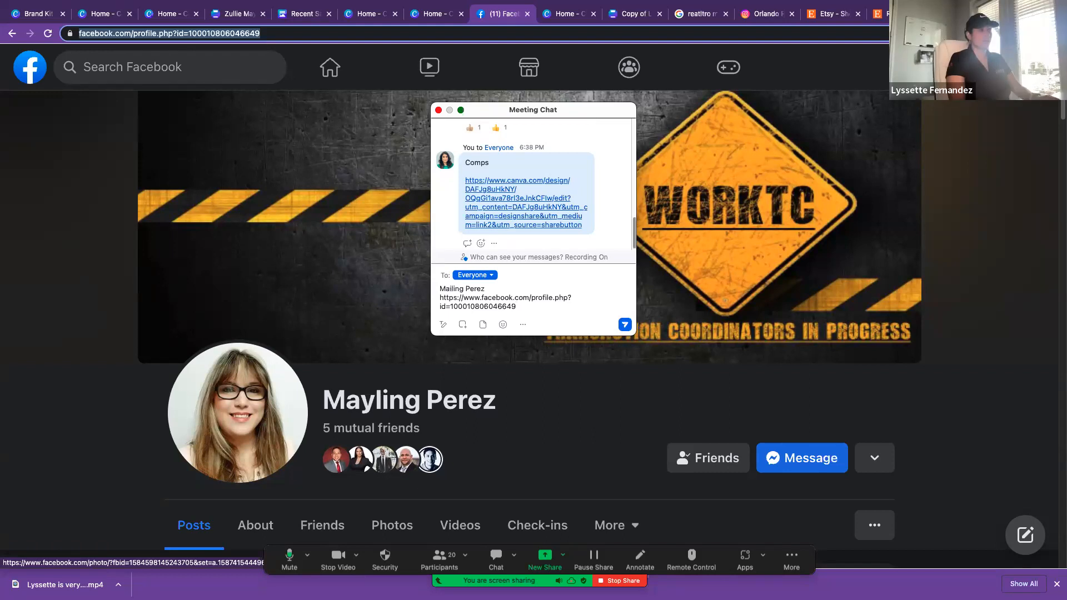
pyautogui.press('Return')
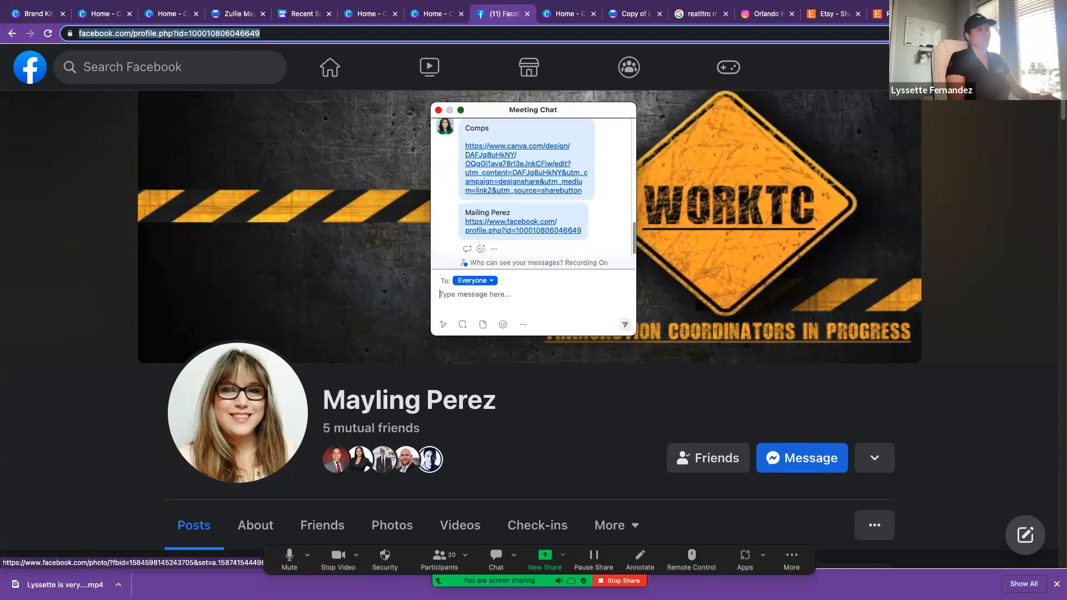
# Step: Look through the message conversation with the group admin, and close both it and the meeting chat
pyautogui.click(815, 456)
pyautogui.scroll(3, 848, 401)
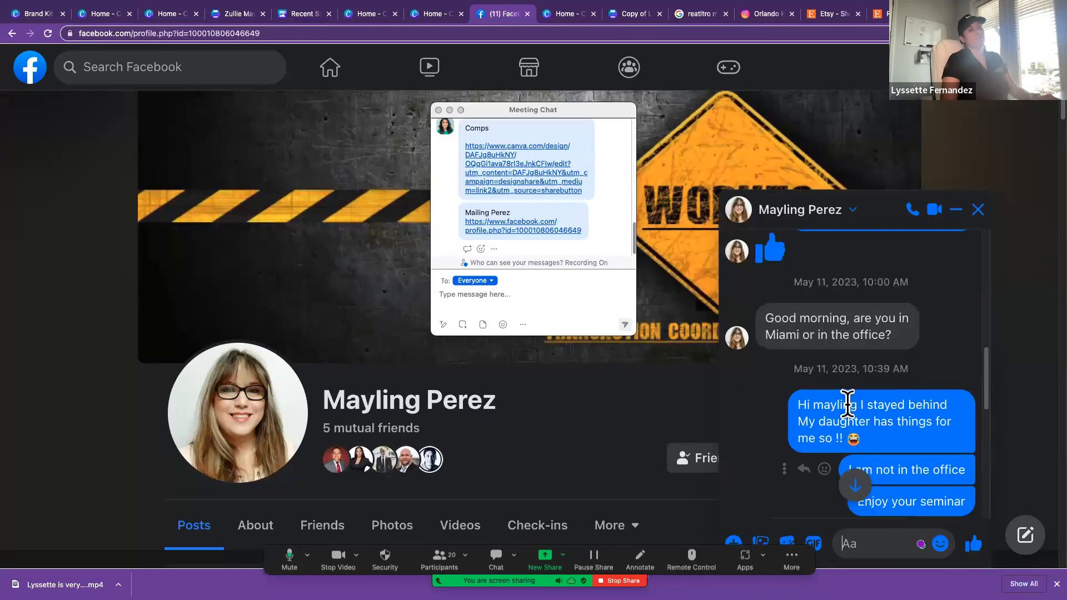
pyautogui.scroll(15, 848, 401)
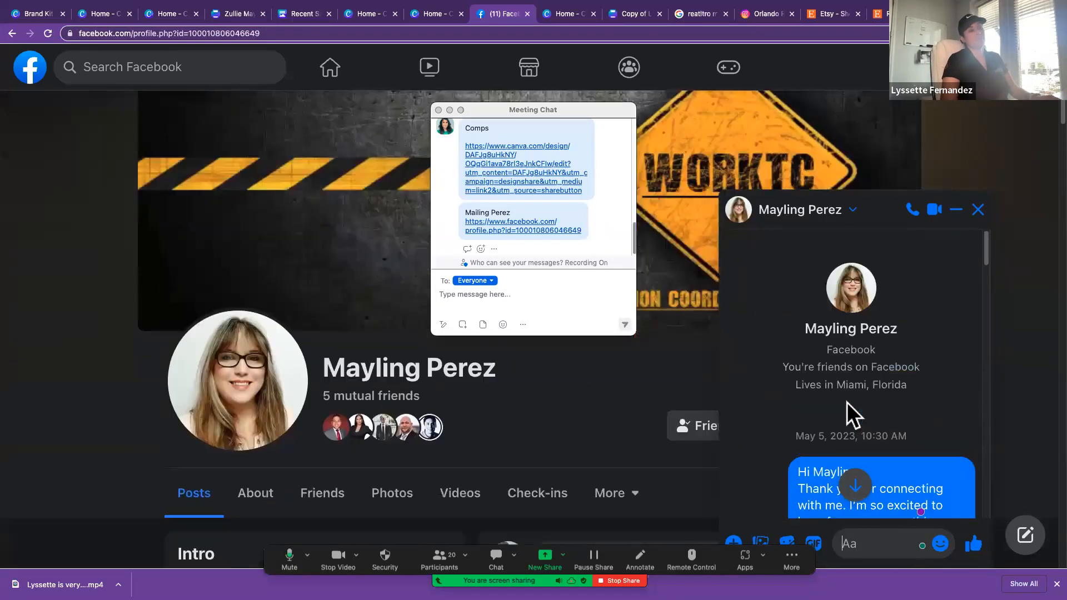
pyautogui.scroll(-10, 847, 403)
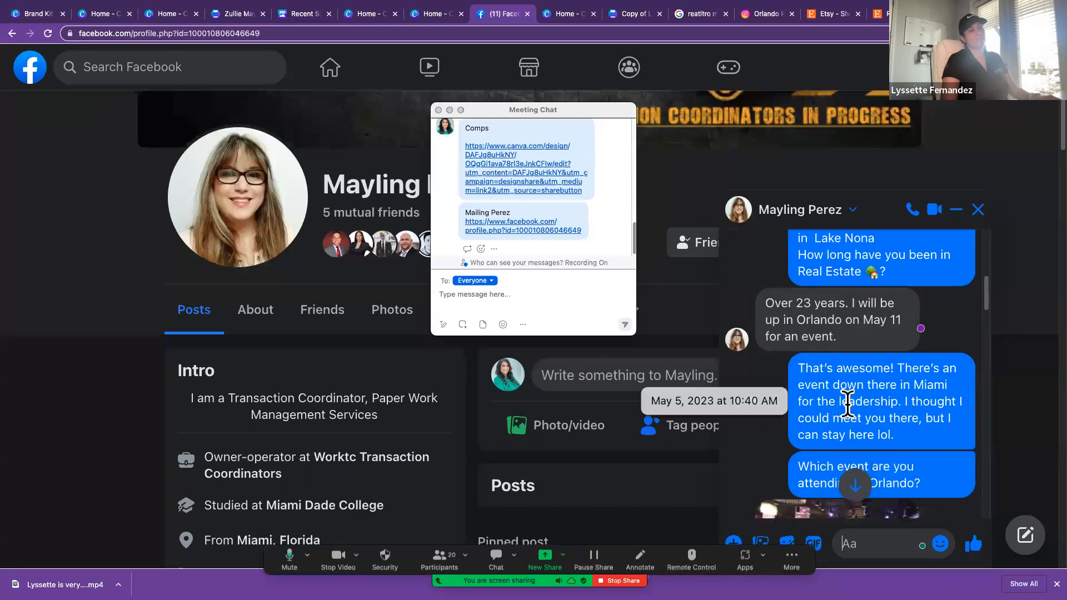
pyautogui.scroll(-8, 847, 402)
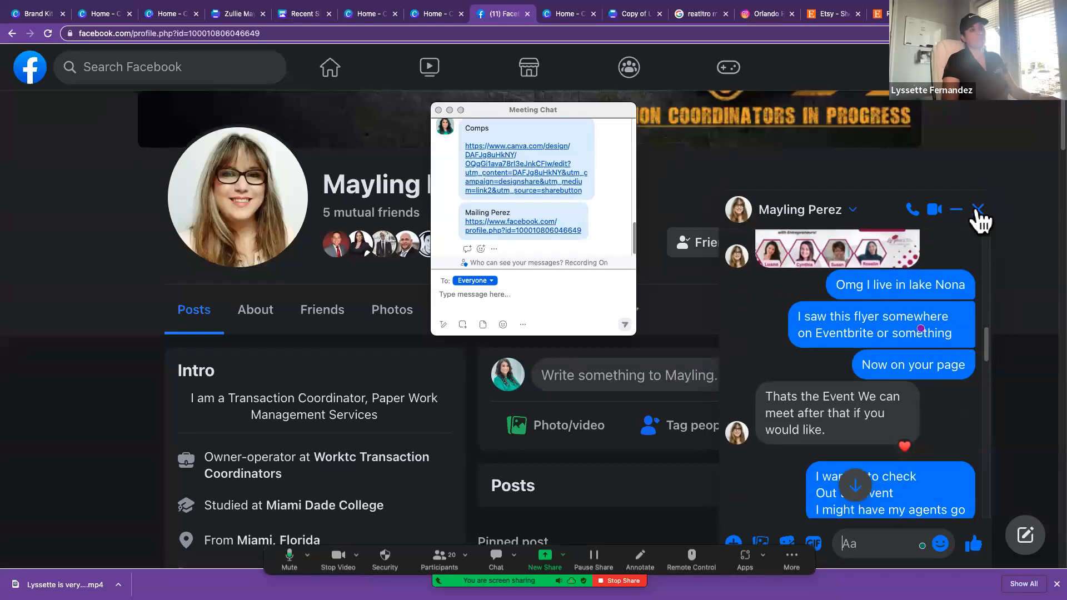
pyautogui.click(979, 210)
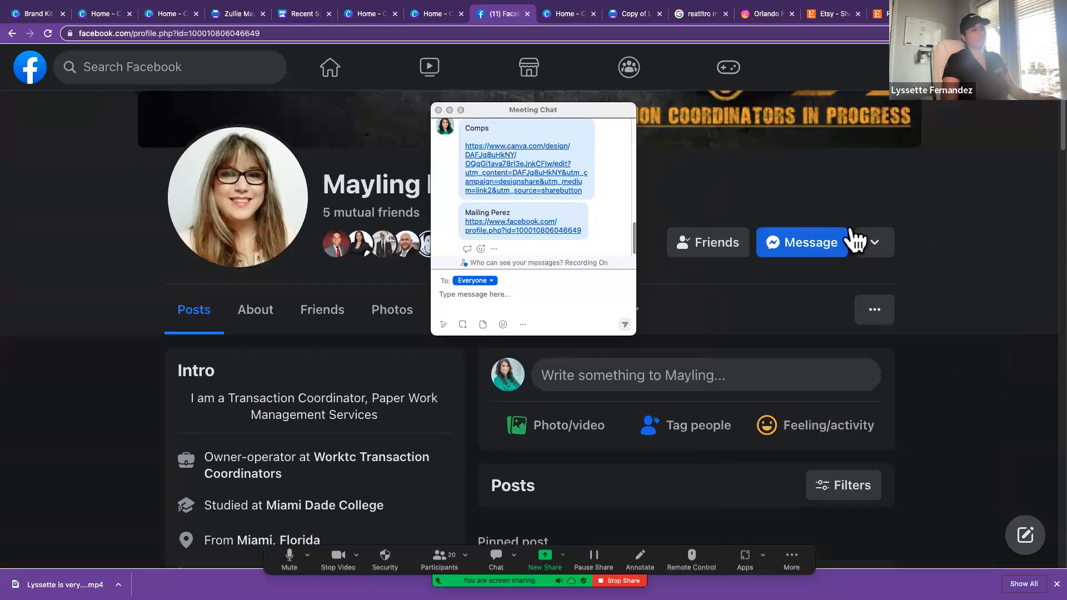
pyautogui.click(439, 110)
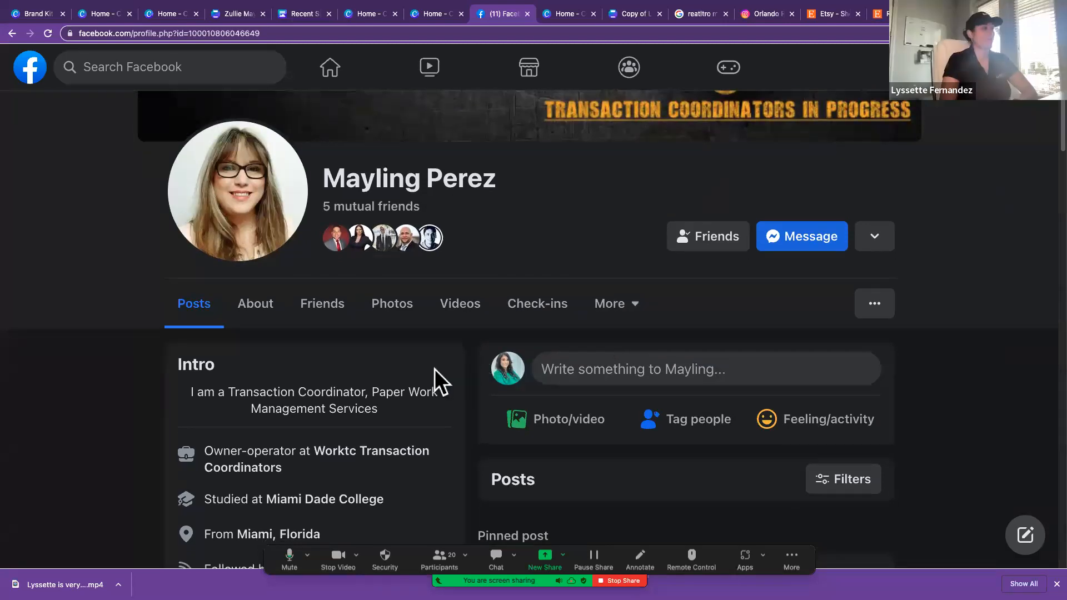
# Step: Open the Worktc Transaction Coordinators page from the profile's intro and examine its contact details
pyautogui.scroll(-2, 435, 369)
pyautogui.click(386, 375)
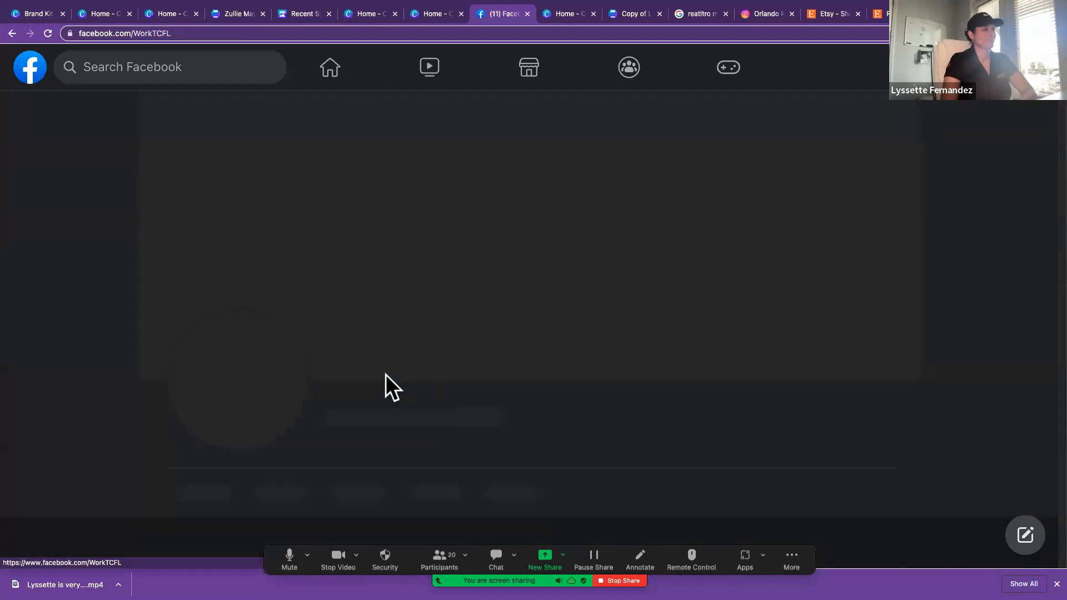
pyautogui.scroll(-5, 603, 350)
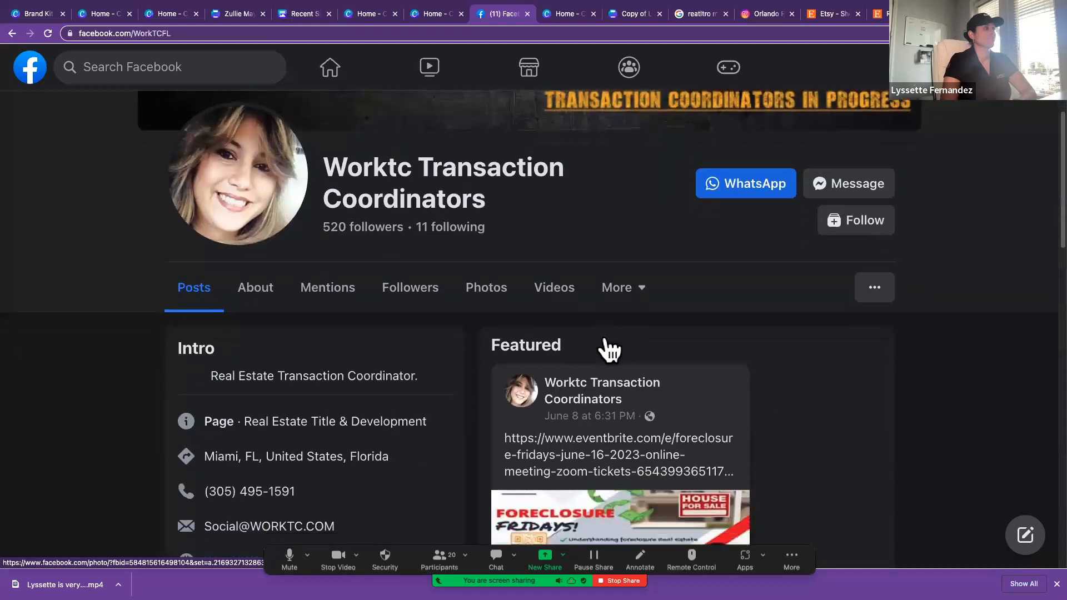
pyautogui.scroll(-6, 610, 349)
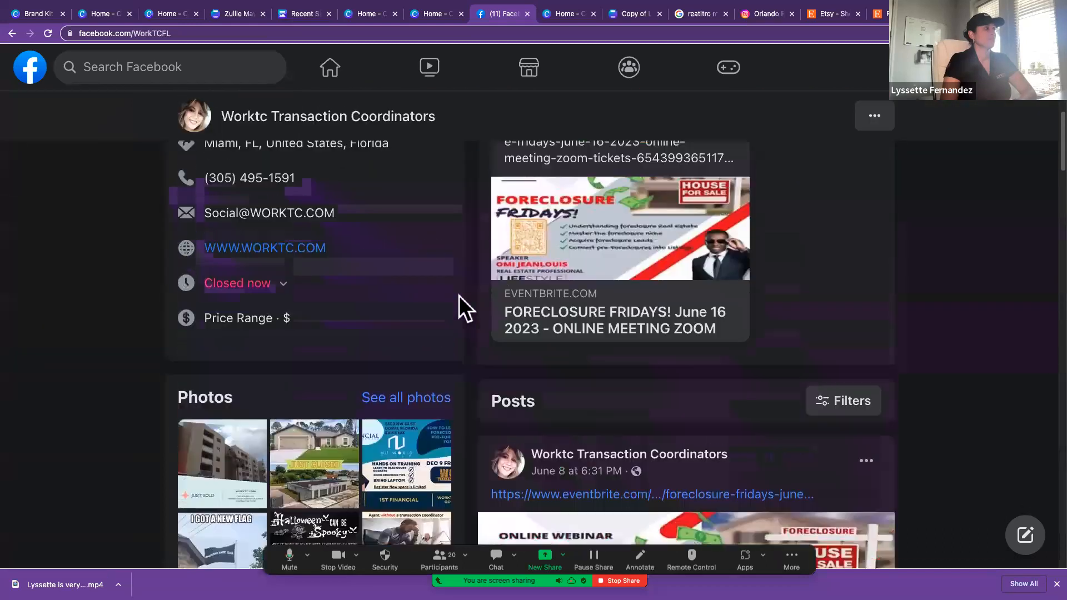
pyautogui.scroll(4, 459, 296)
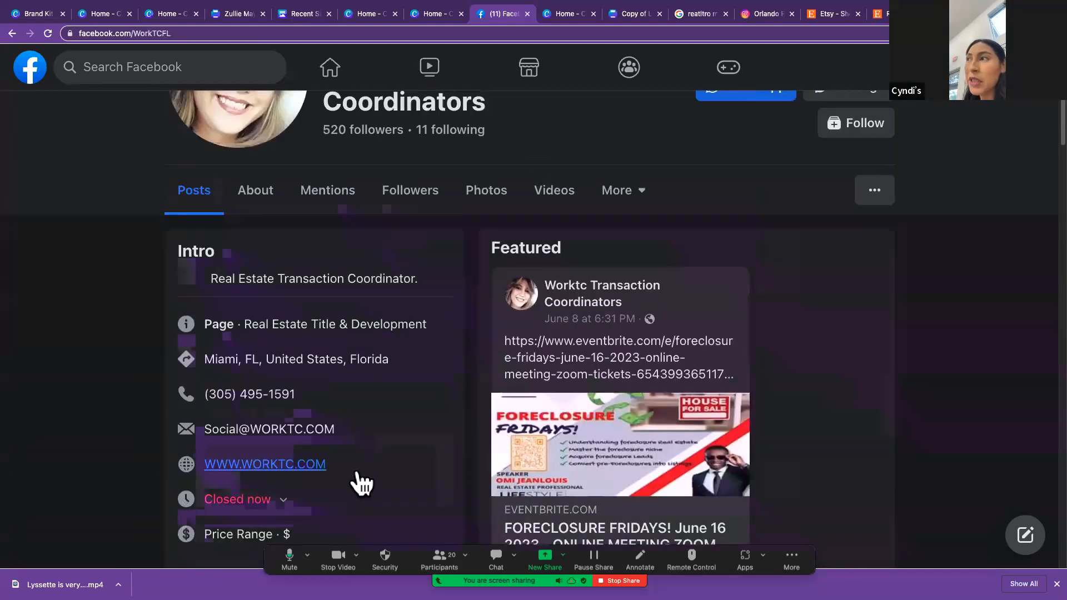
# Step: Try to paste the page's intro block, from page category to website, into a meeting chat message
pyautogui.moveTo(163, 315); pyautogui.dragTo(367, 483)
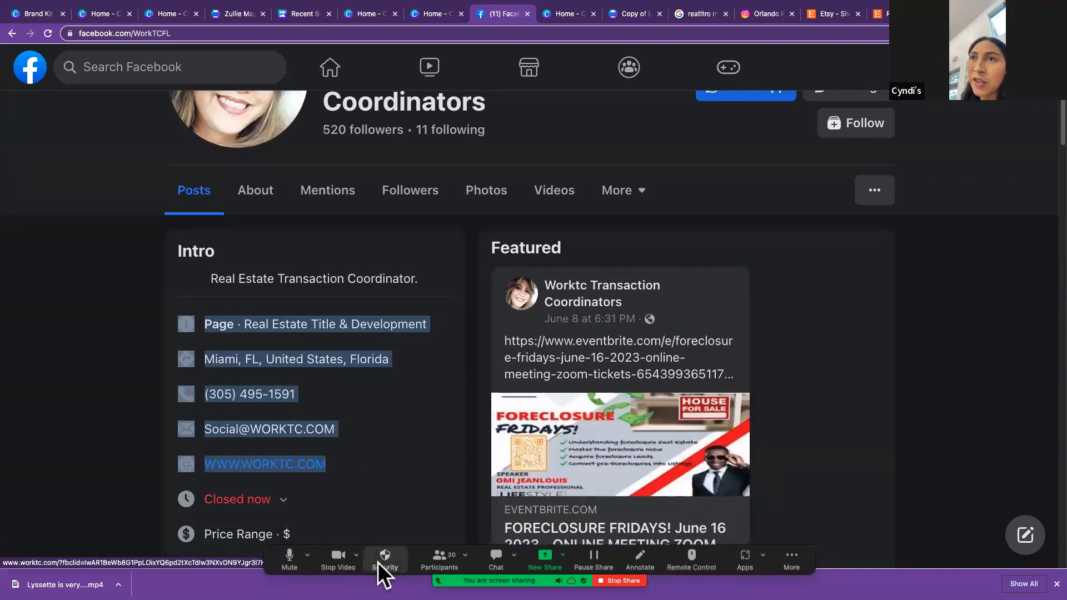
pyautogui.click(498, 556)
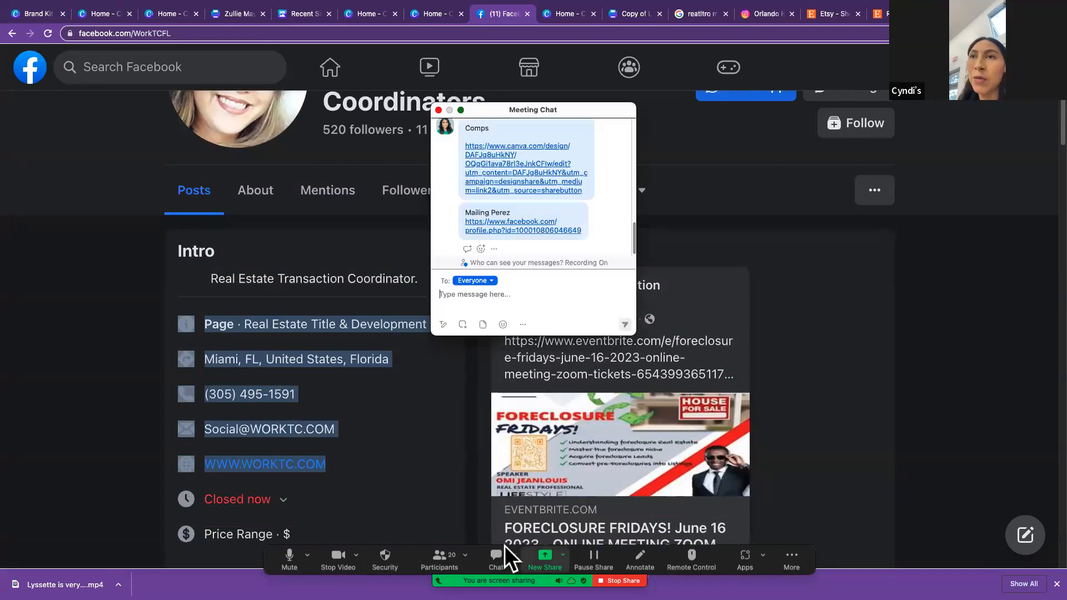
pyautogui.click(495, 308)
pyautogui.press('super+v')
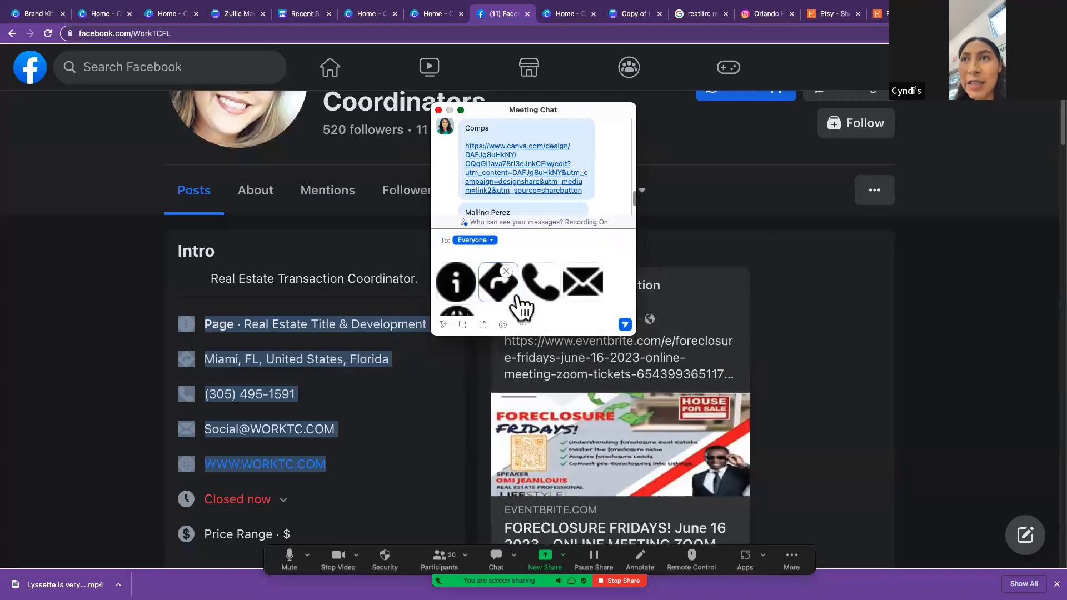
pyautogui.scroll(-2, 522, 308)
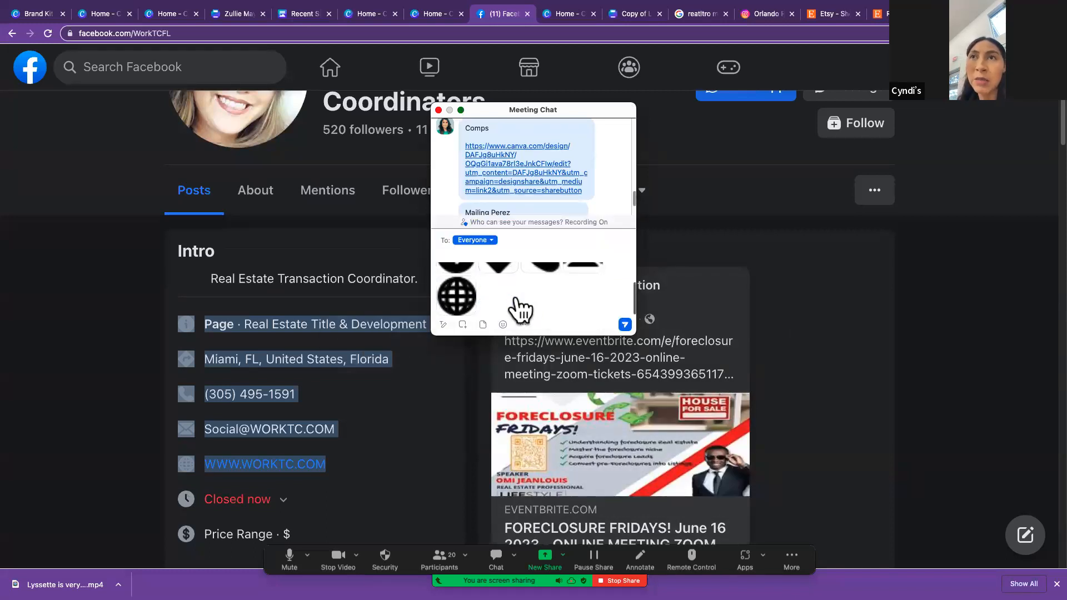
pyautogui.scroll(2, 522, 309)
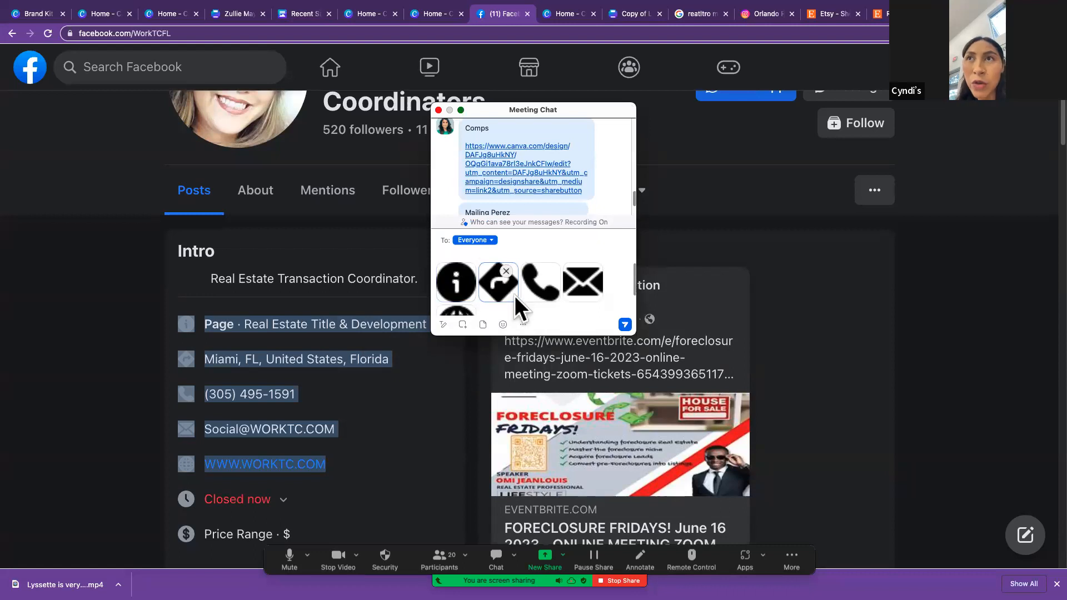
# Step: Remove the pasted text and all icon images from the chat message and close the meeting chat
pyautogui.press('super+a')
pyautogui.press('BackSpace')
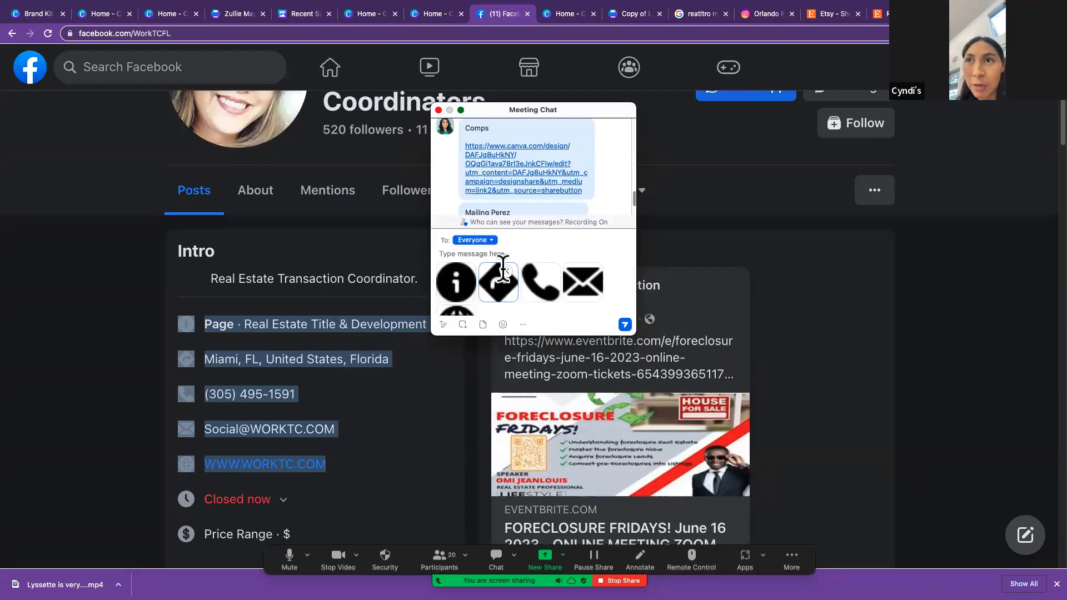
pyautogui.click(505, 270)
pyautogui.click(464, 285)
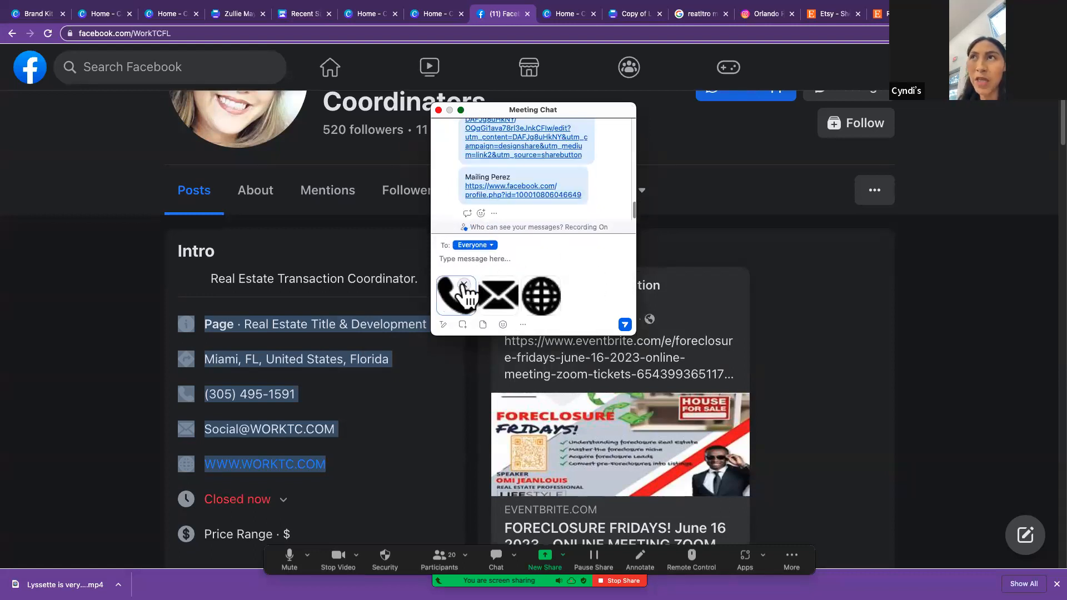
pyautogui.click(464, 285)
pyautogui.click(465, 285)
pyautogui.click(464, 284)
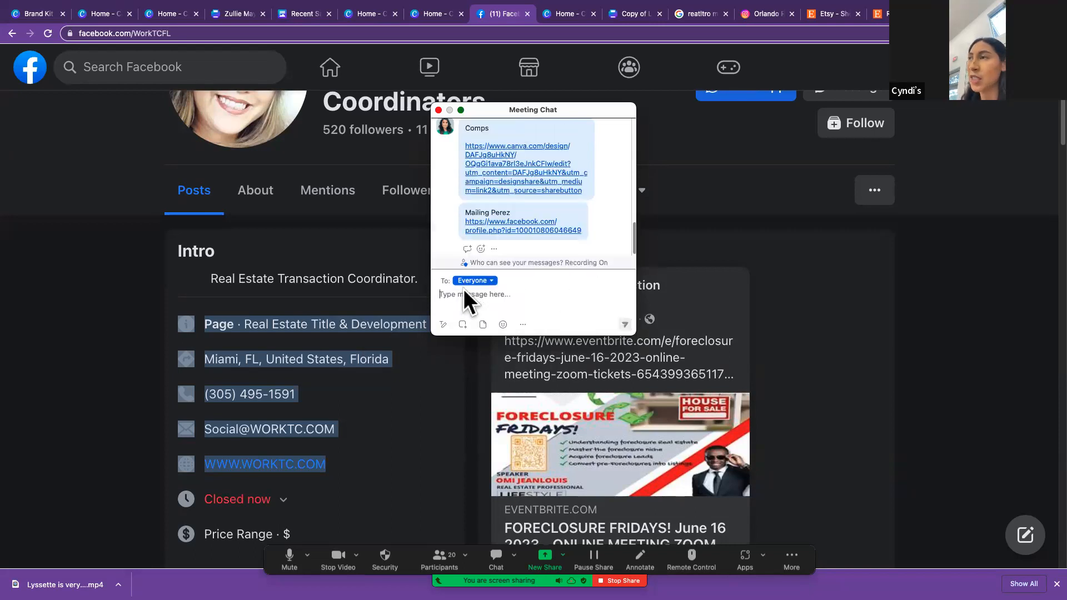
pyautogui.click(438, 110)
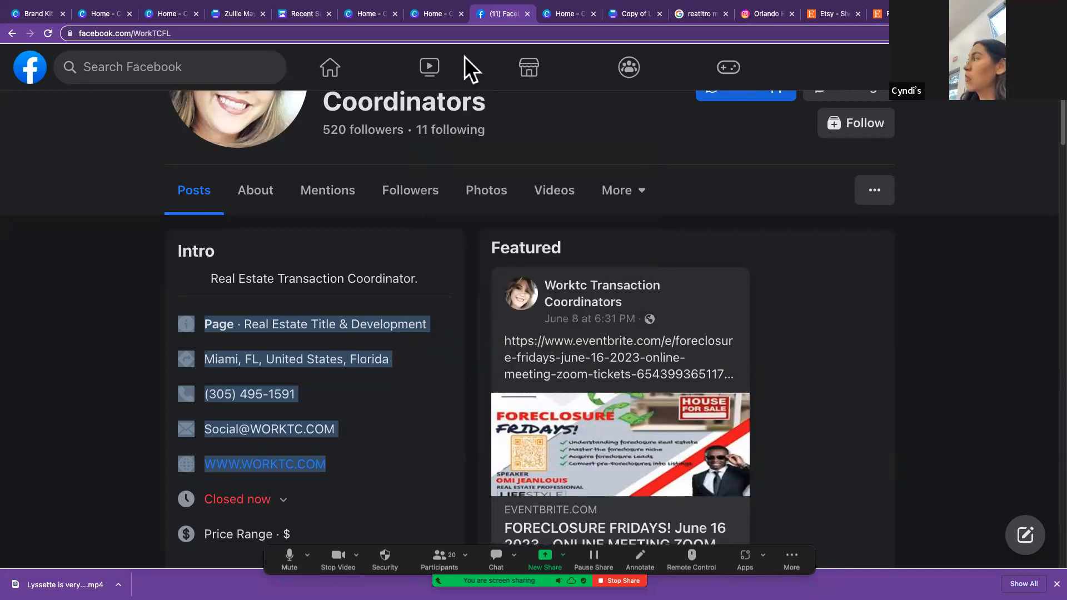
# Step: Load lircloud.com in place of the Facebook page
pyautogui.click(441, 34)
pyautogui.write('li')
pyautogui.press('Return')
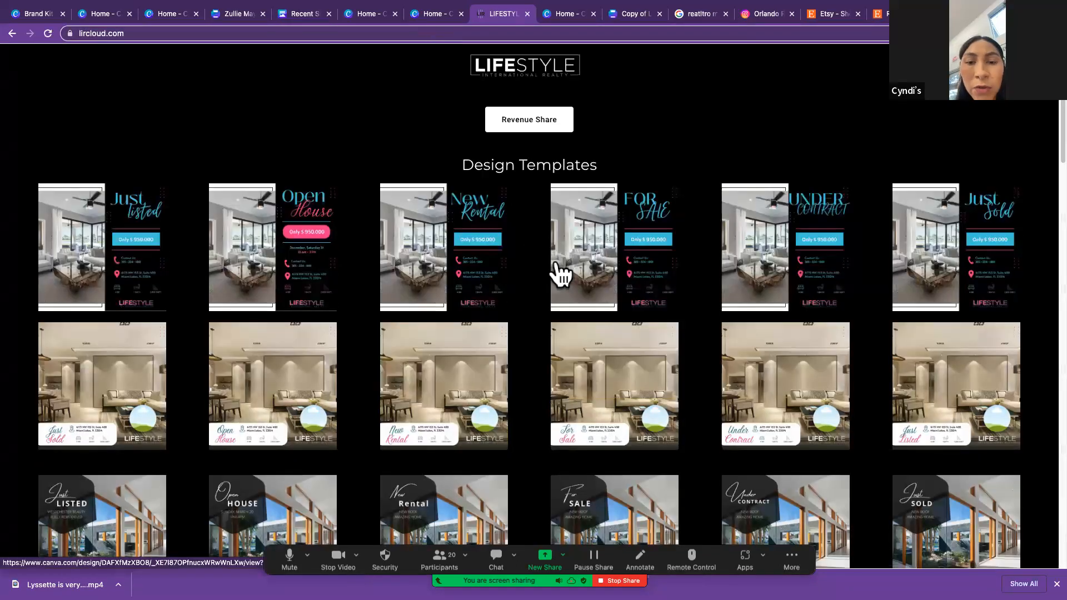
# Step: Share the lircloud.com link with everyone in the meeting chat and close the chat
pyautogui.click(131, 34)
pyautogui.press('super+c')
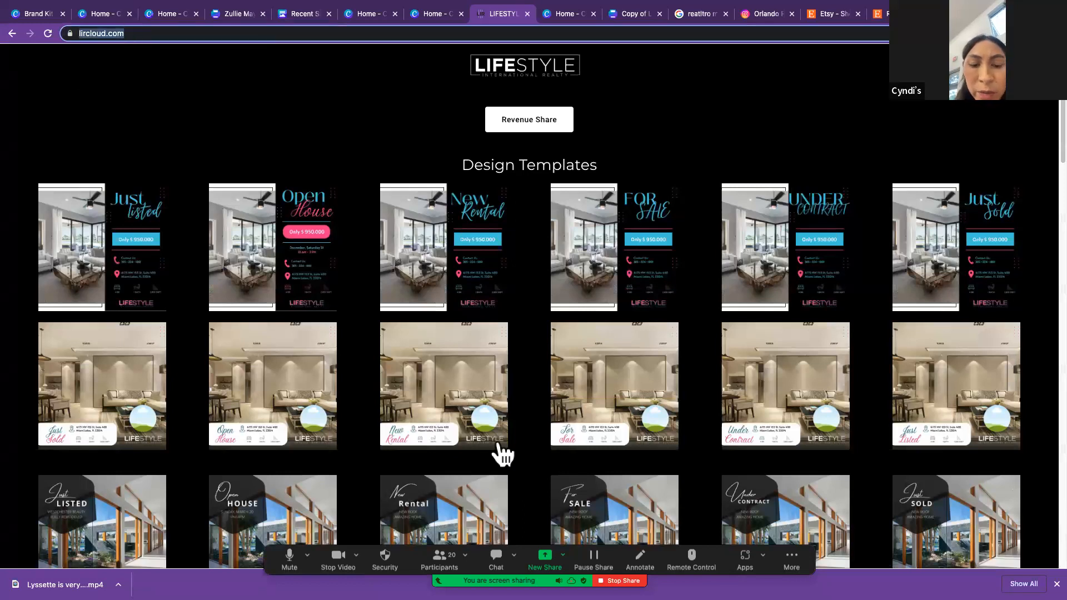
pyautogui.click(491, 555)
pyautogui.click(477, 296)
pyautogui.press('super+v')
pyautogui.press('Return')
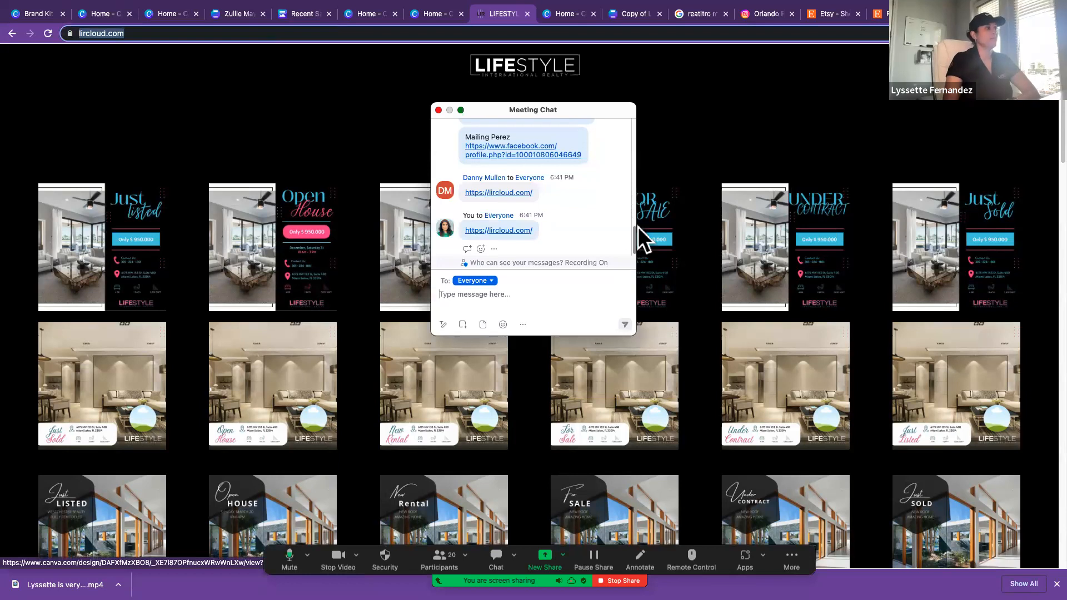
pyautogui.click(438, 109)
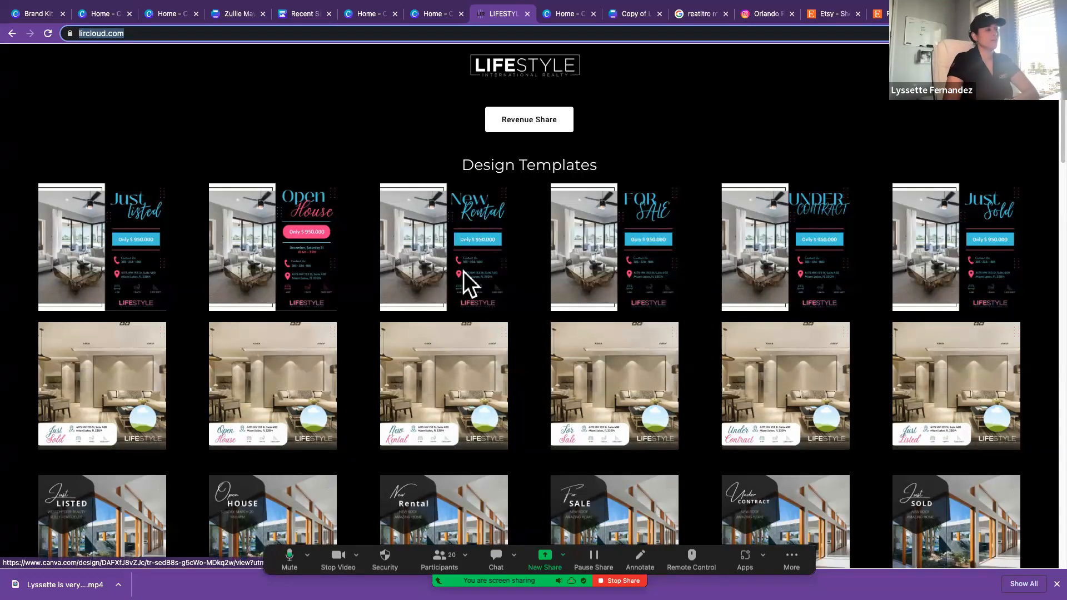
# Step: Open the Open House design with the pink price label from the first template row and use it as a Canva template
pyautogui.click(282, 255)
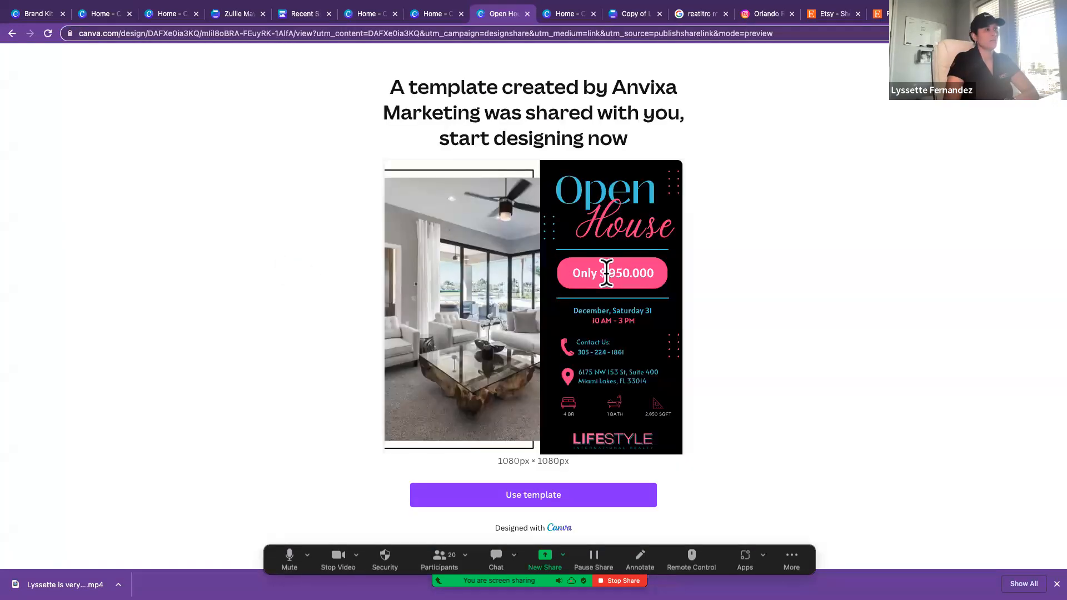
pyautogui.click(576, 491)
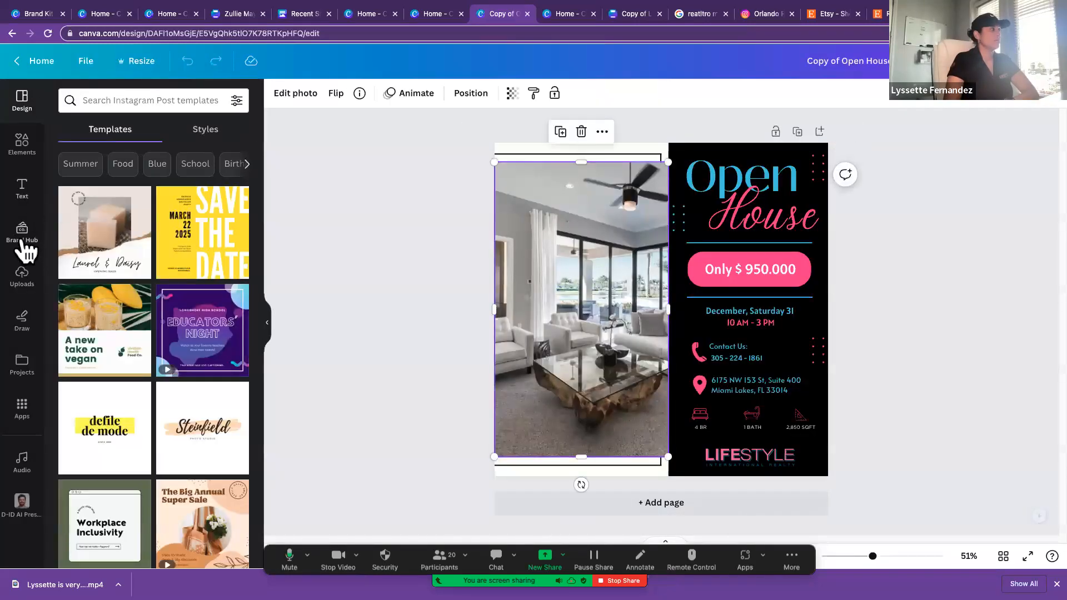
# Step: Add the gold monogram logo from the brand kit to the Open House design and delete it again
pyautogui.click(21, 239)
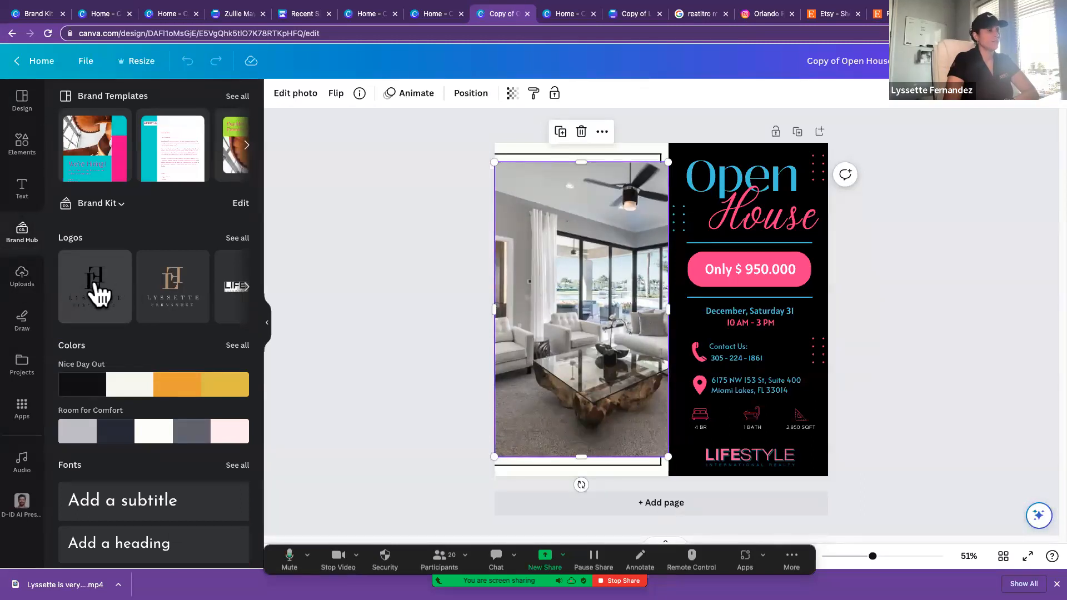
pyautogui.click(172, 292)
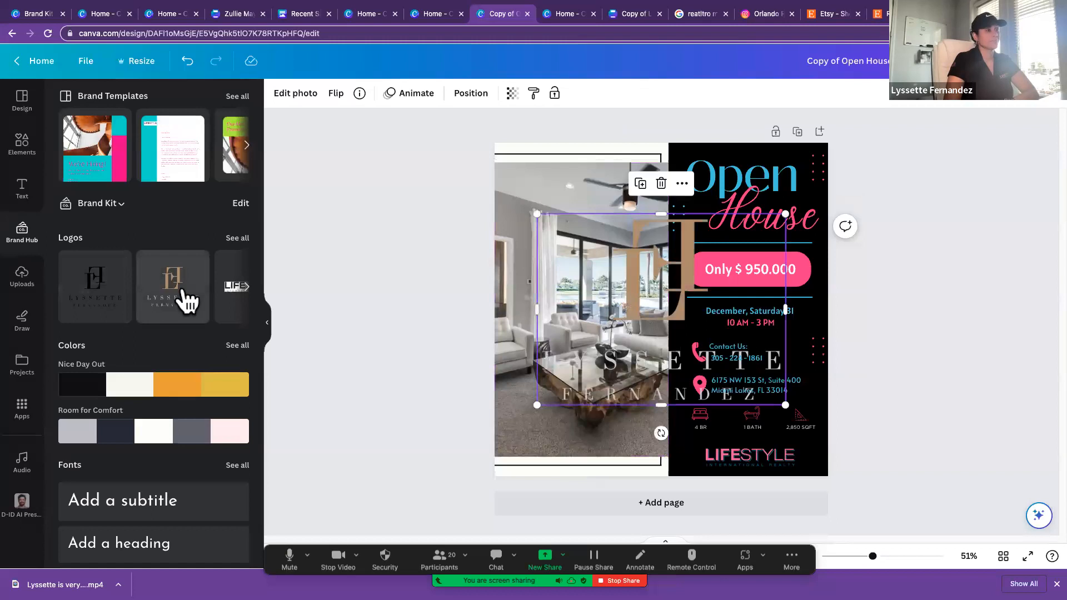
pyautogui.press('Delete')
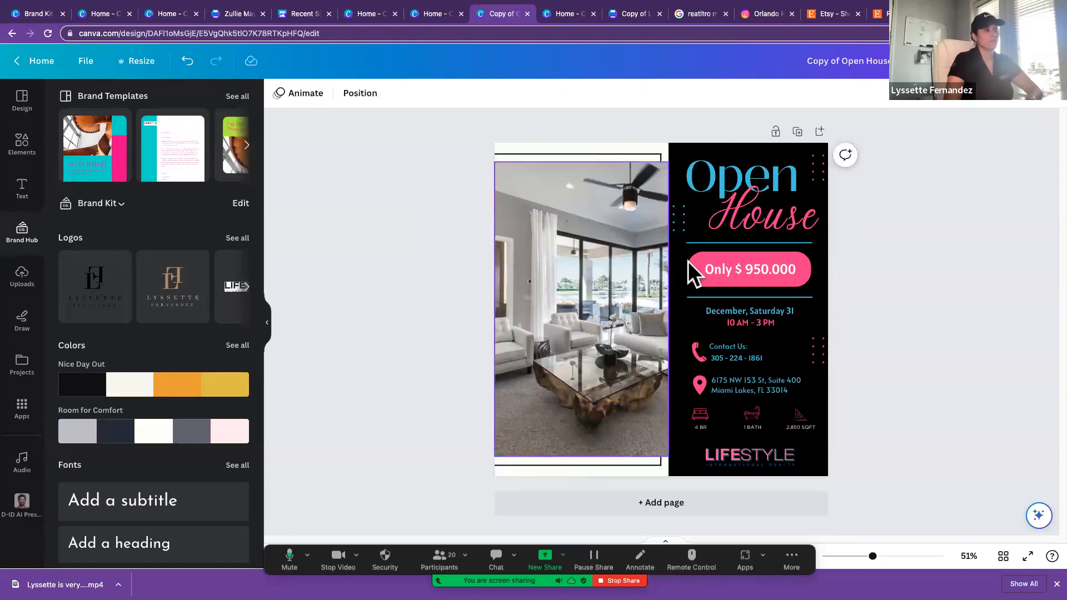
# Step: Replace the living-room photo in the Open House design with the uploaded sunset townhouse photo, followed by the blue house with the lawn
pyautogui.click(615, 307)
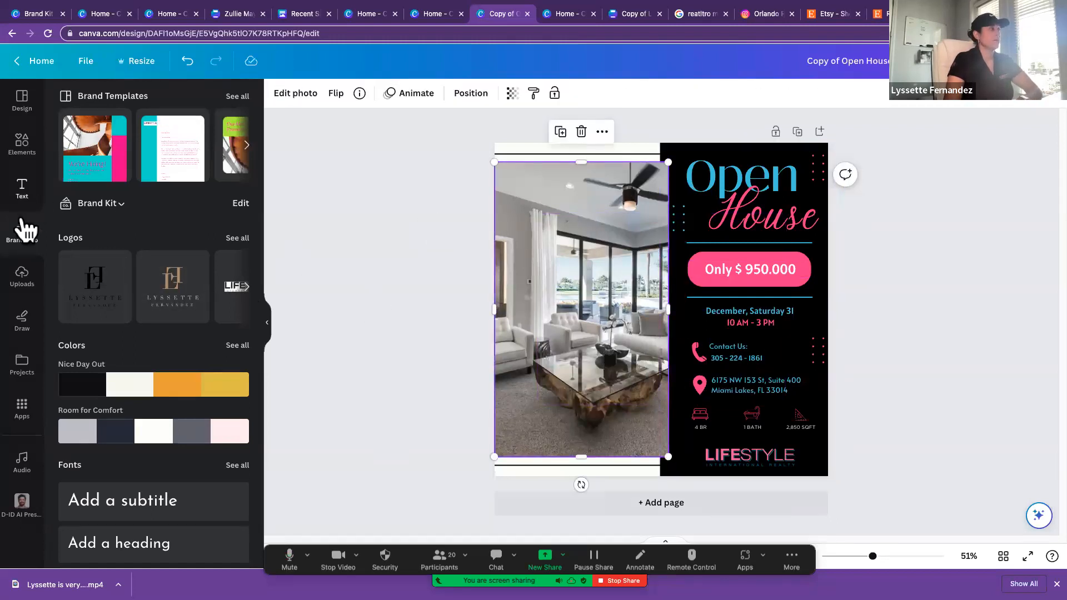
pyautogui.click(22, 277)
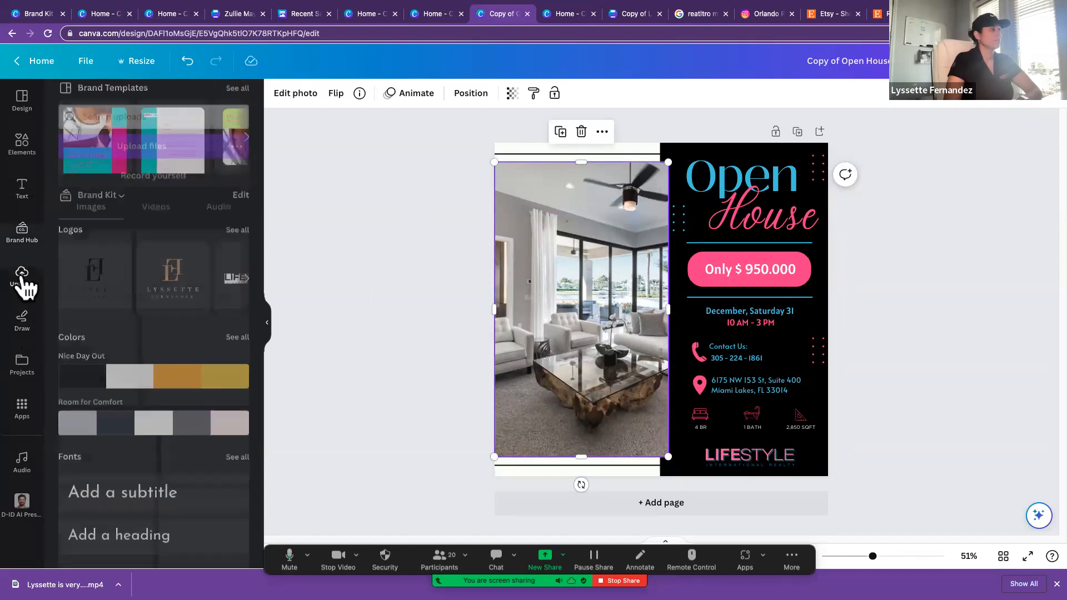
pyautogui.click(164, 129)
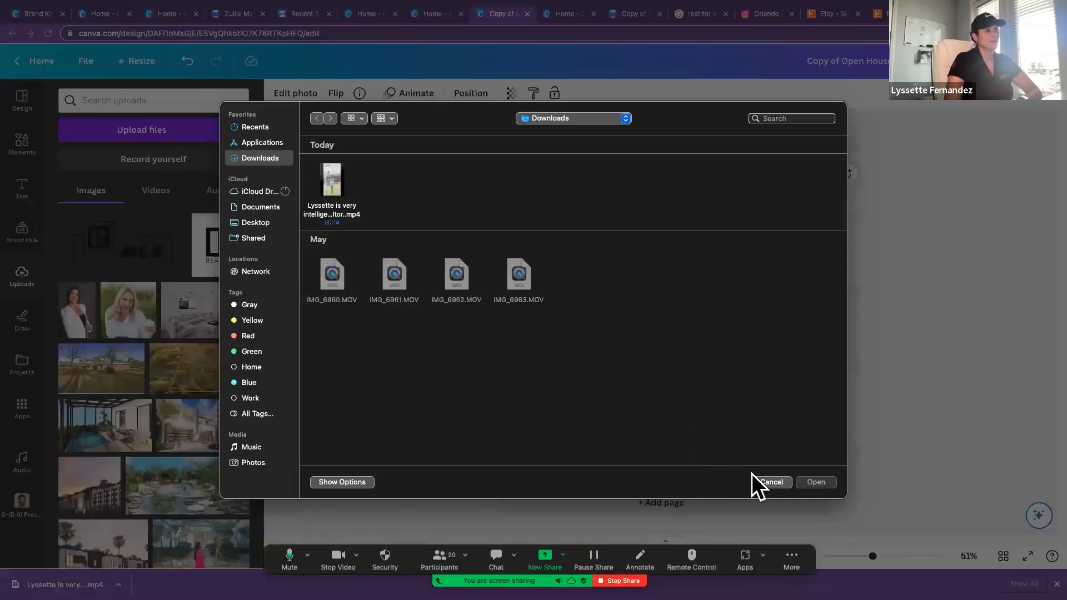
pyautogui.click(767, 483)
pyautogui.scroll(-3, 189, 445)
pyautogui.moveTo(110, 382); pyautogui.dragTo(543, 357)
pyautogui.scroll(-5, 186, 401)
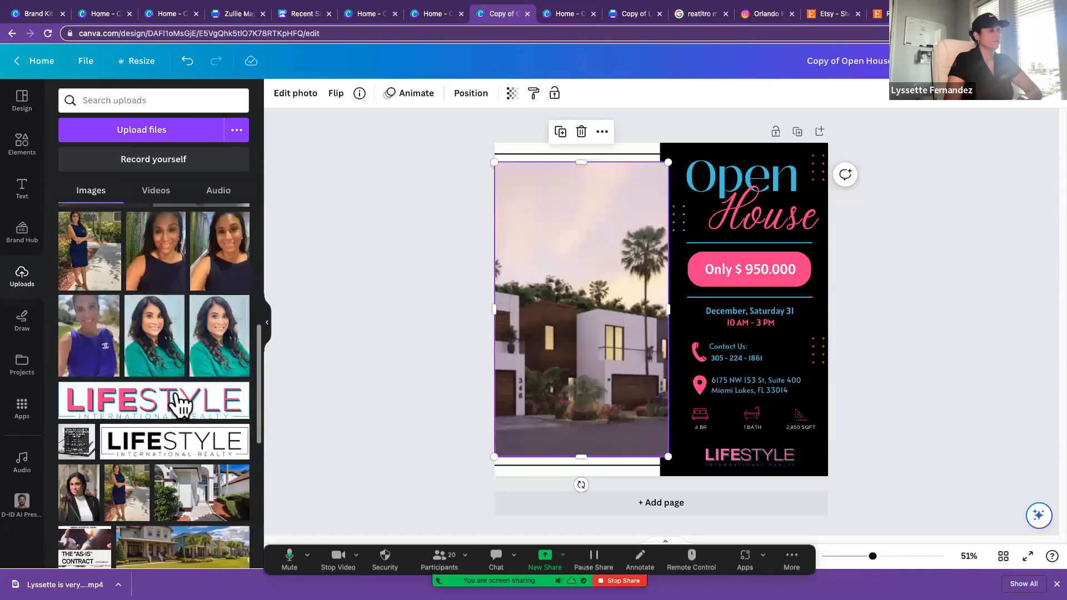
pyautogui.moveTo(203, 488); pyautogui.dragTo(582, 417)
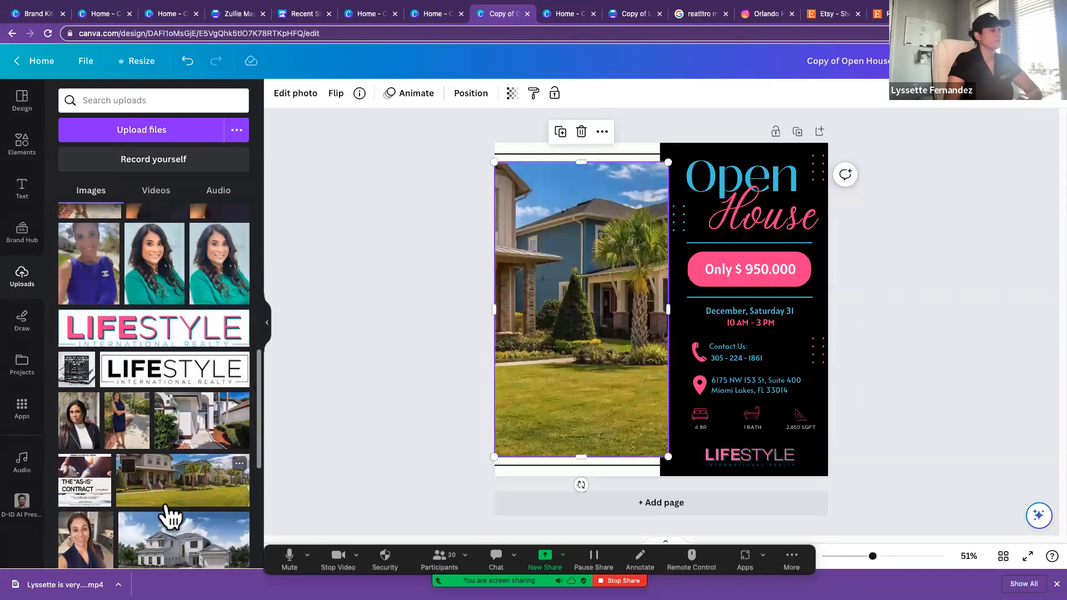
# Step: Replace the Open House photo with the uploaded two-storey house with red shutters and deselect it
pyautogui.scroll(-3, 172, 523)
pyautogui.moveTo(219, 461); pyautogui.dragTo(526, 405)
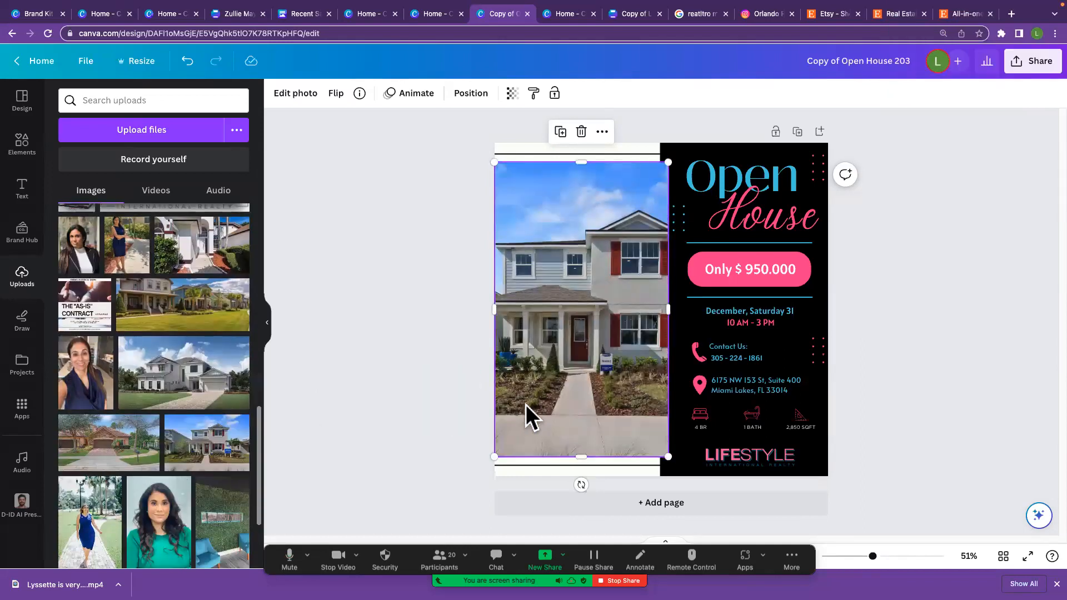
pyautogui.click(429, 412)
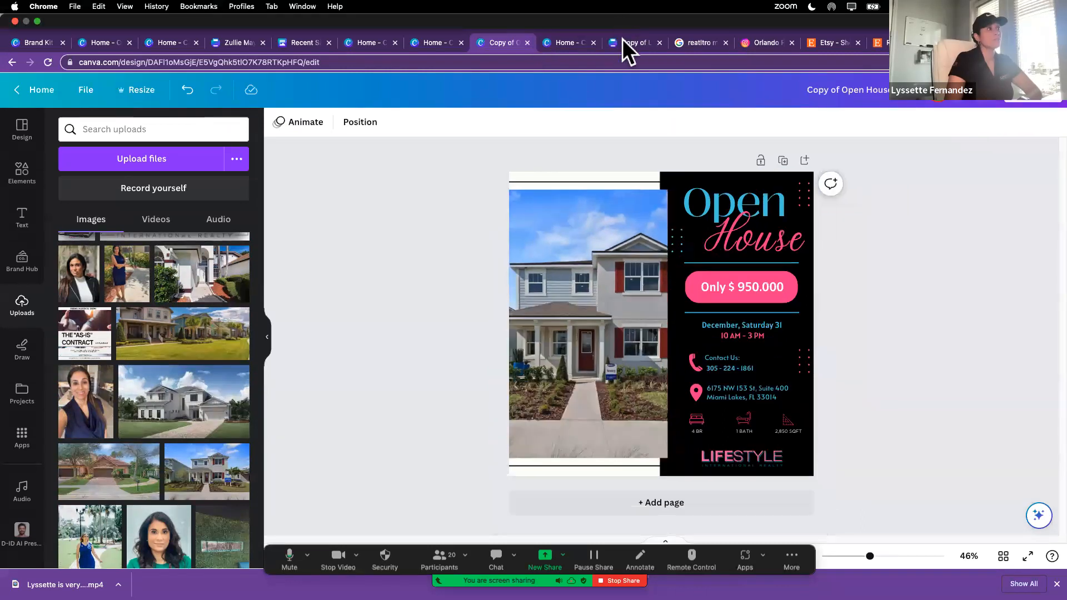
# Step: Load lircloud.com in another browser tab and use the New Rental design from the first template row as a Canva template
pyautogui.click(437, 46)
pyautogui.write('li')
pyautogui.press('Return')
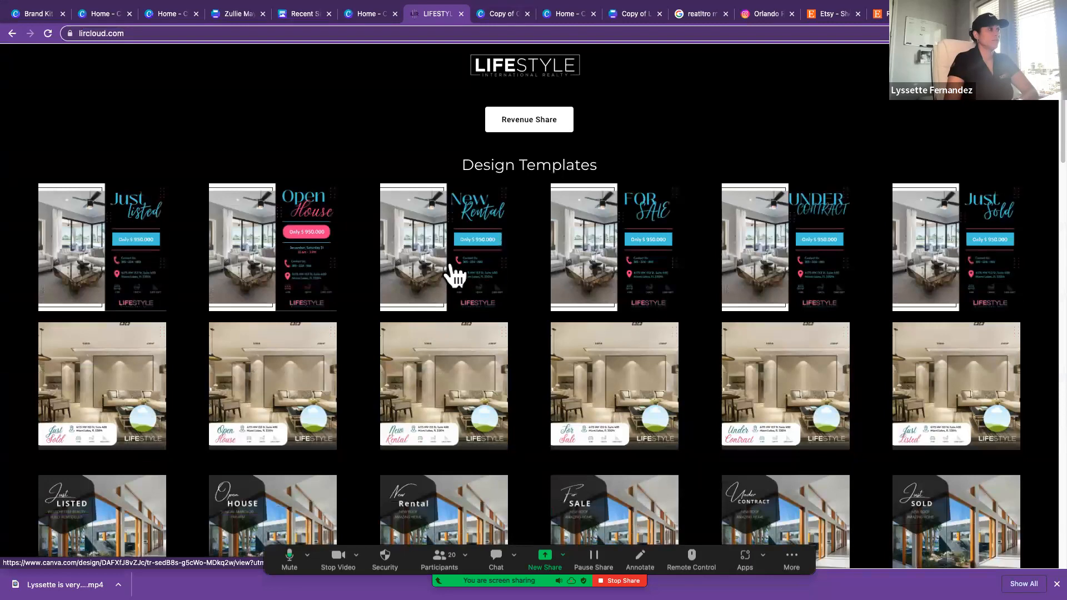
pyautogui.click(450, 273)
pyautogui.click(556, 495)
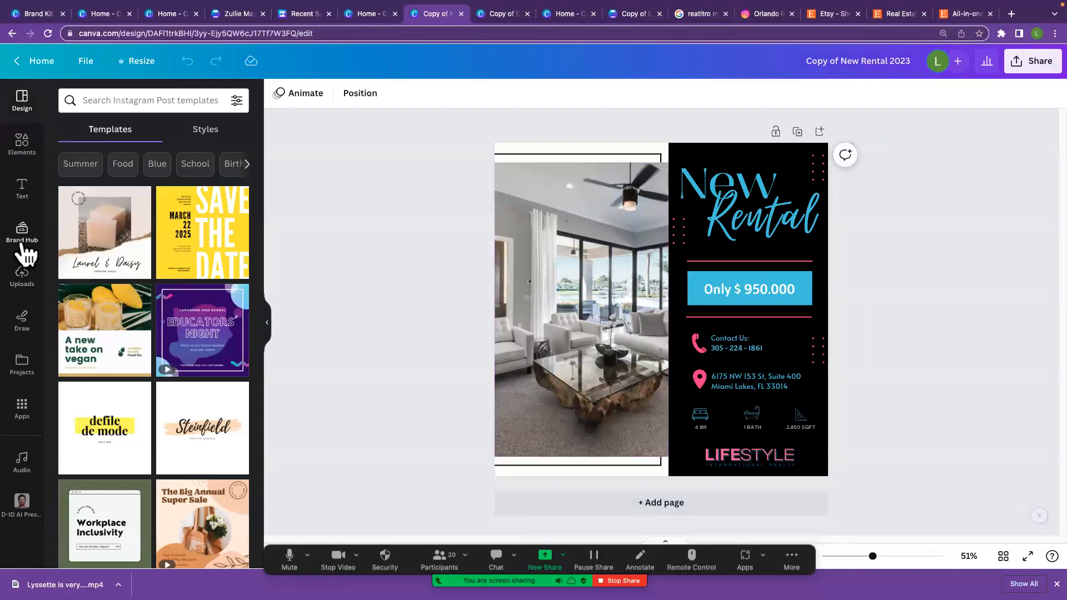
# Step: Show the uploaded images, shrink the New Rental living-room photo slightly and shift it toward the page's left edge
pyautogui.click(23, 278)
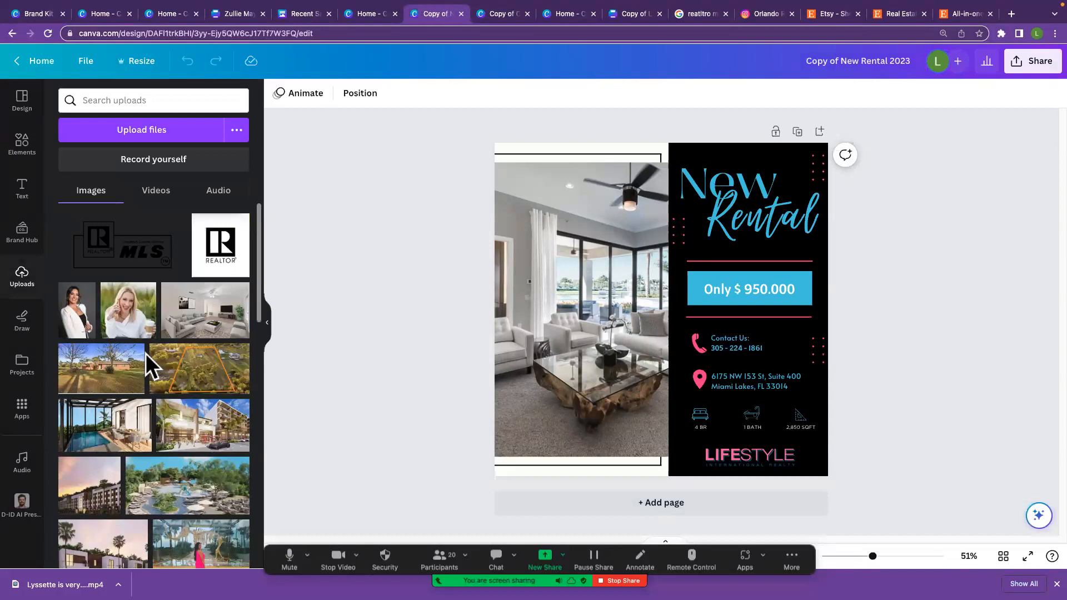
pyautogui.click(574, 356)
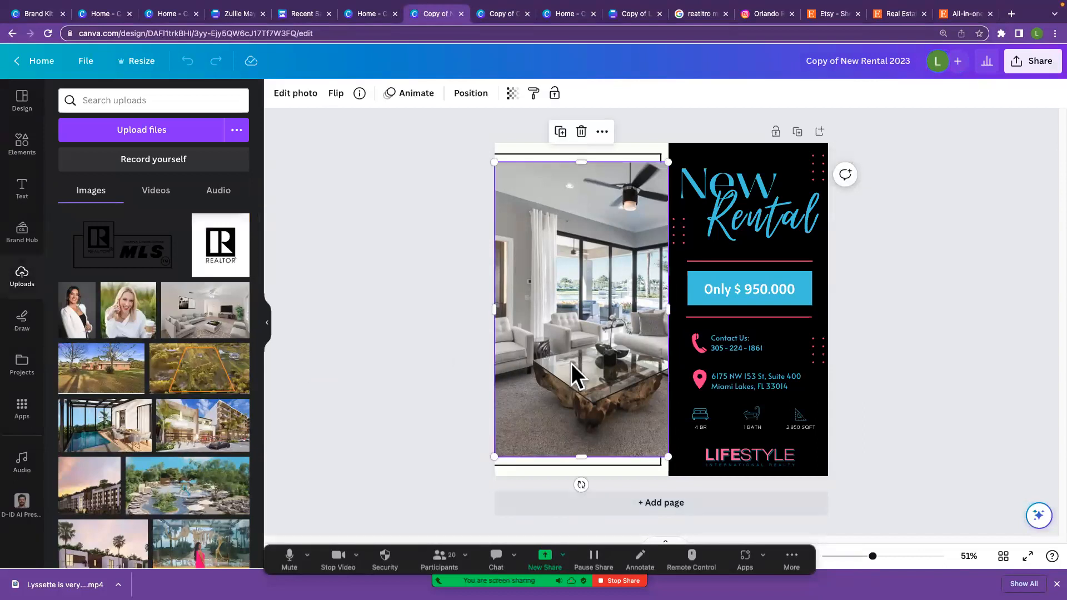
pyautogui.moveTo(495, 456); pyautogui.dragTo(502, 446)
pyautogui.moveTo(562, 424); pyautogui.dragTo(541, 420)
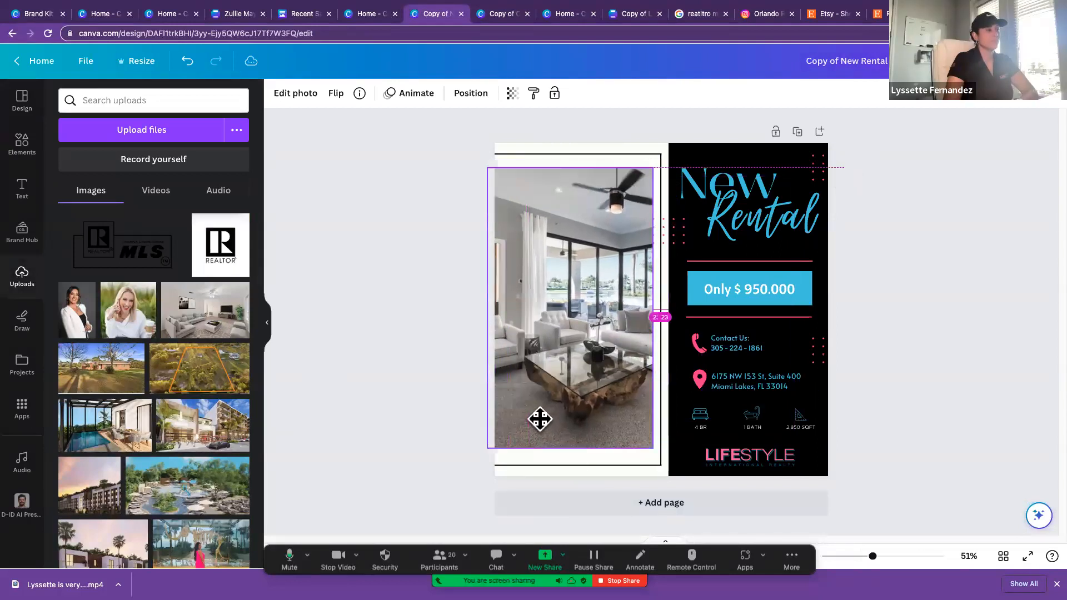
# Step: Try to move the left end of the frame line below the photo, undo it and reselect the photo
pyautogui.click(516, 465)
pyautogui.moveTo(495, 463); pyautogui.dragTo(509, 459)
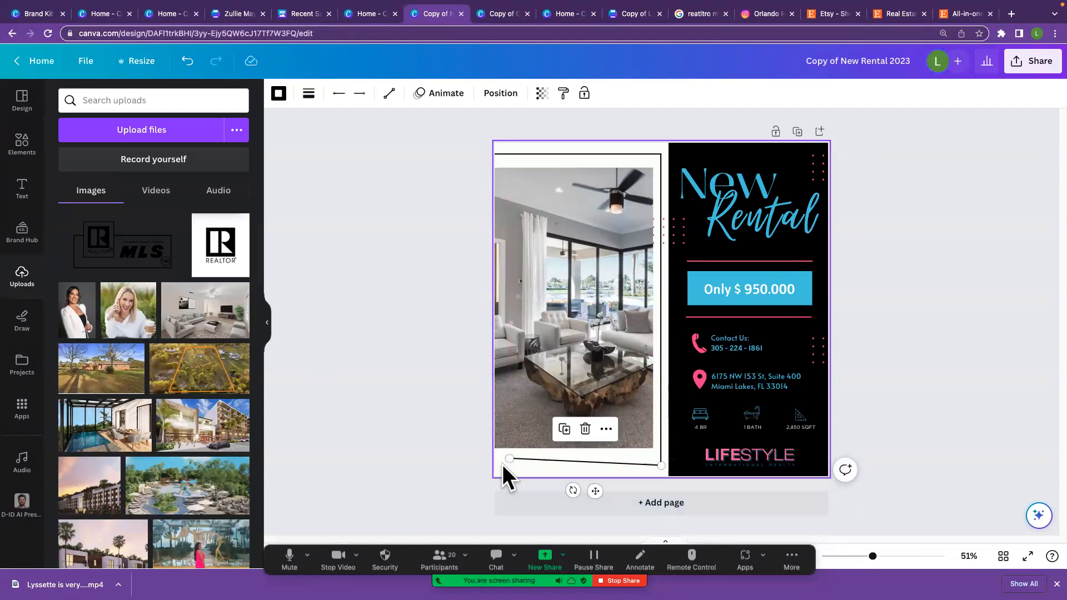
pyautogui.hotkey('ctrl', 'z')
pyautogui.click(525, 410)
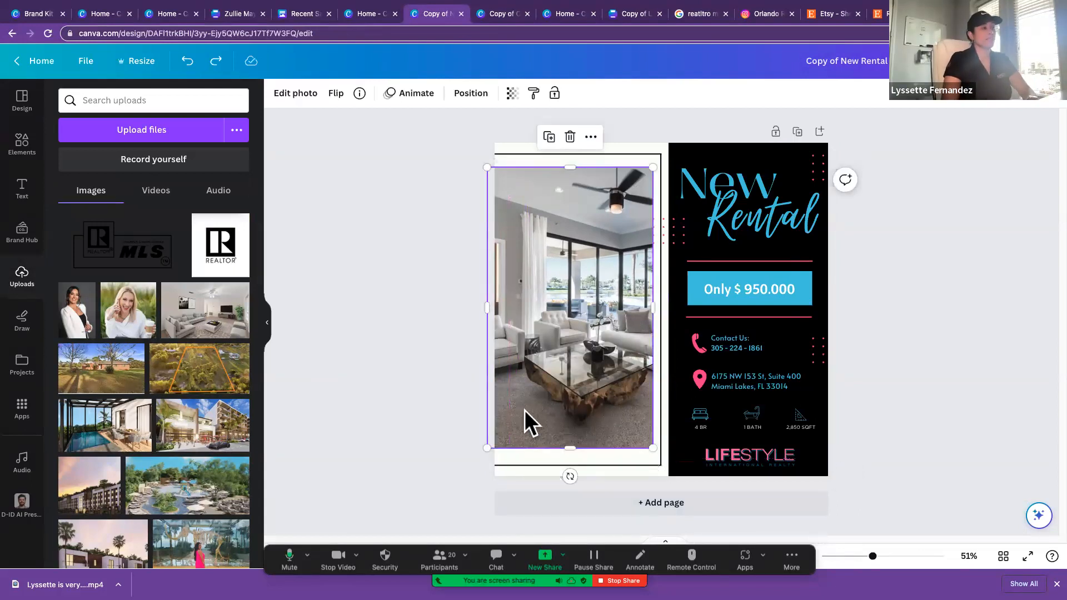
# Step: Delete the three black frame lines above, beside and below the living-room photo
pyautogui.click(636, 154)
pyautogui.press('Delete')
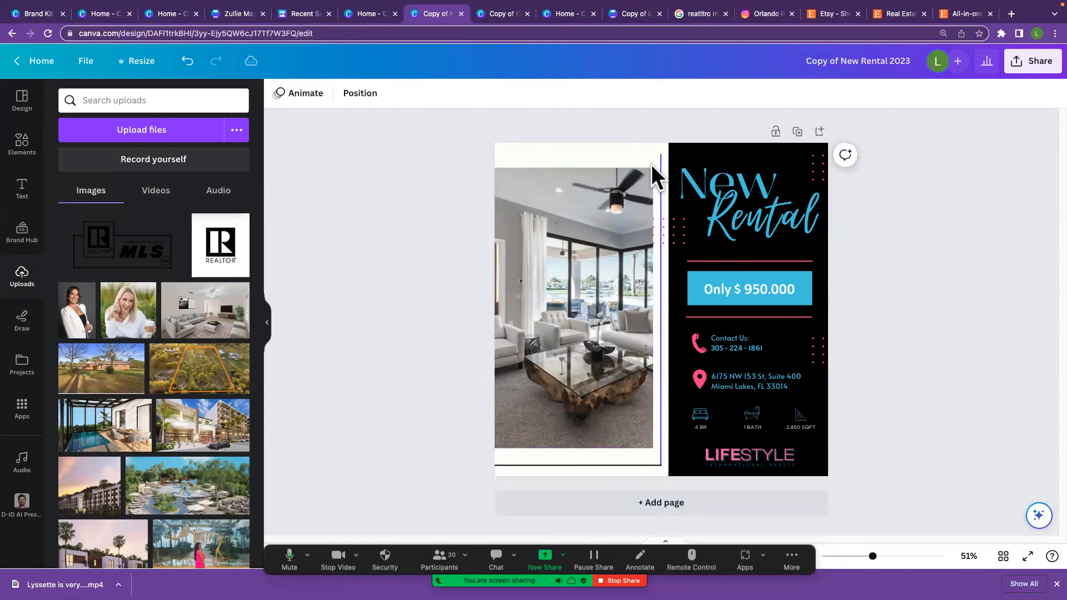
pyautogui.click(660, 175)
pyautogui.press('Delete')
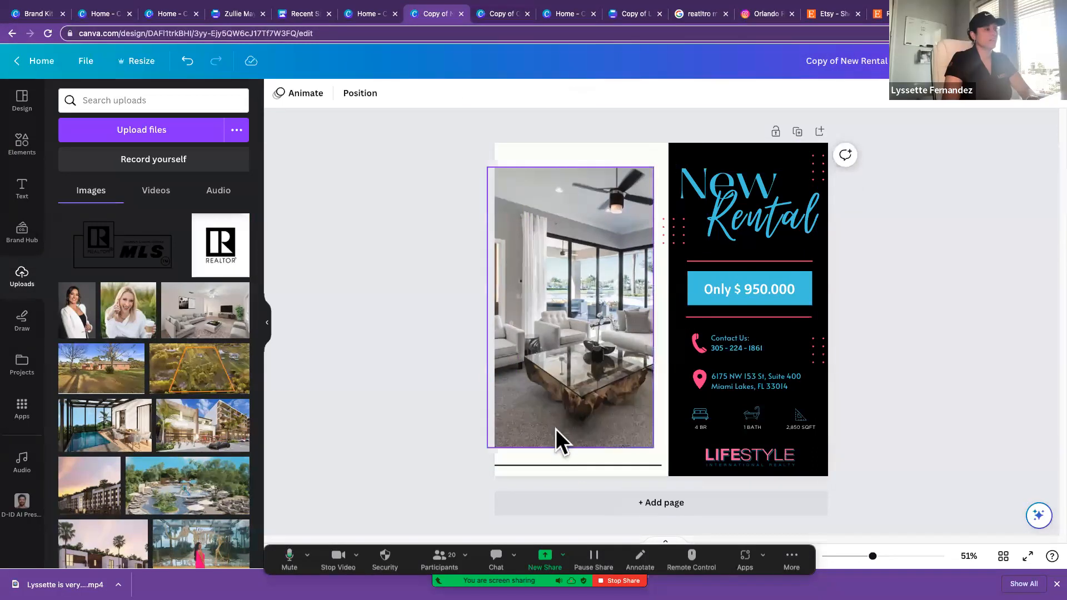
pyautogui.click(558, 461)
pyautogui.press('Delete')
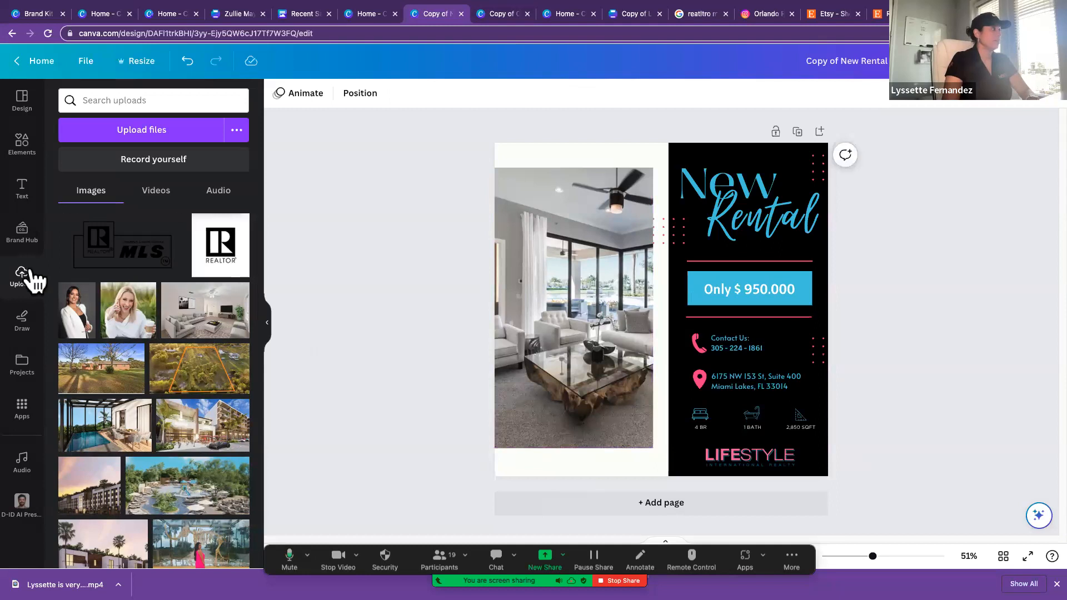
# Step: Reposition the living-room photo and enlarge it to about 751 × 1,272 px so it covers the full page height
pyautogui.moveTo(528, 331); pyautogui.dragTo(538, 319)
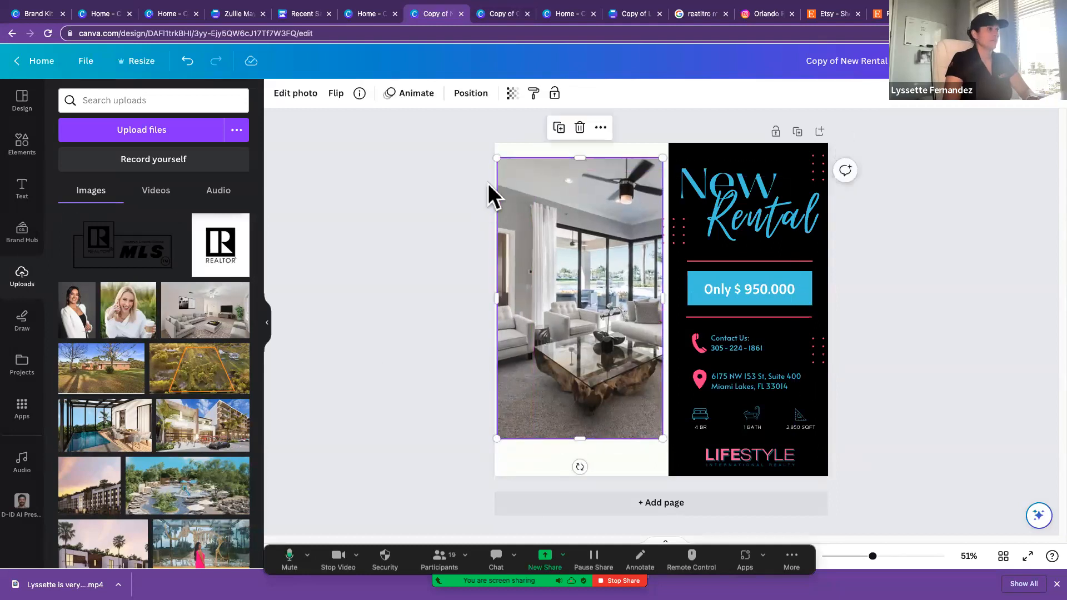
pyautogui.moveTo(500, 153); pyautogui.dragTo(463, 101)
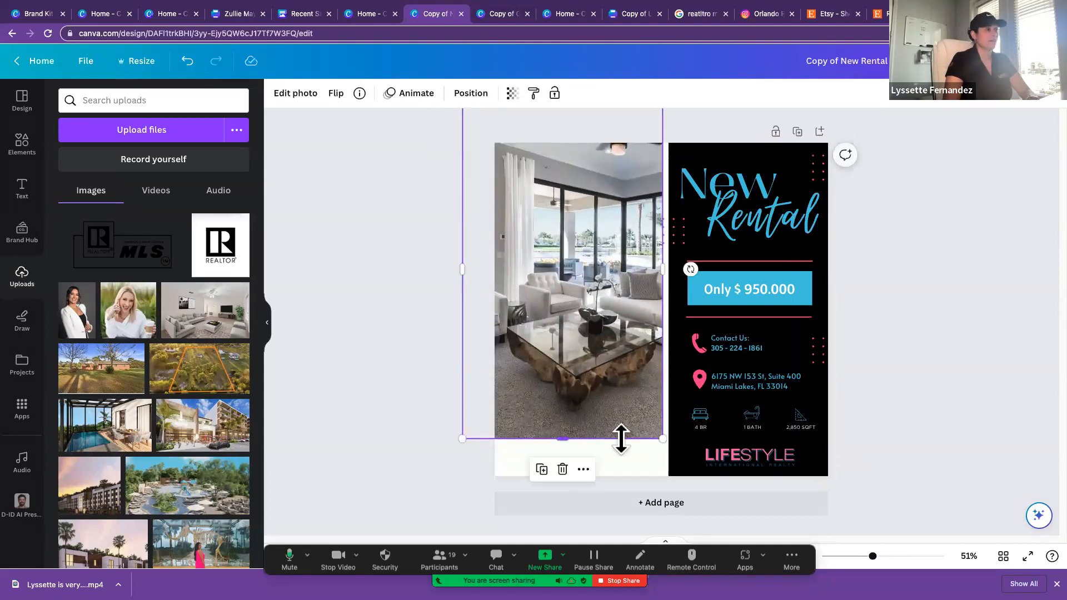
pyautogui.moveTo(662, 439); pyautogui.dragTo(695, 492)
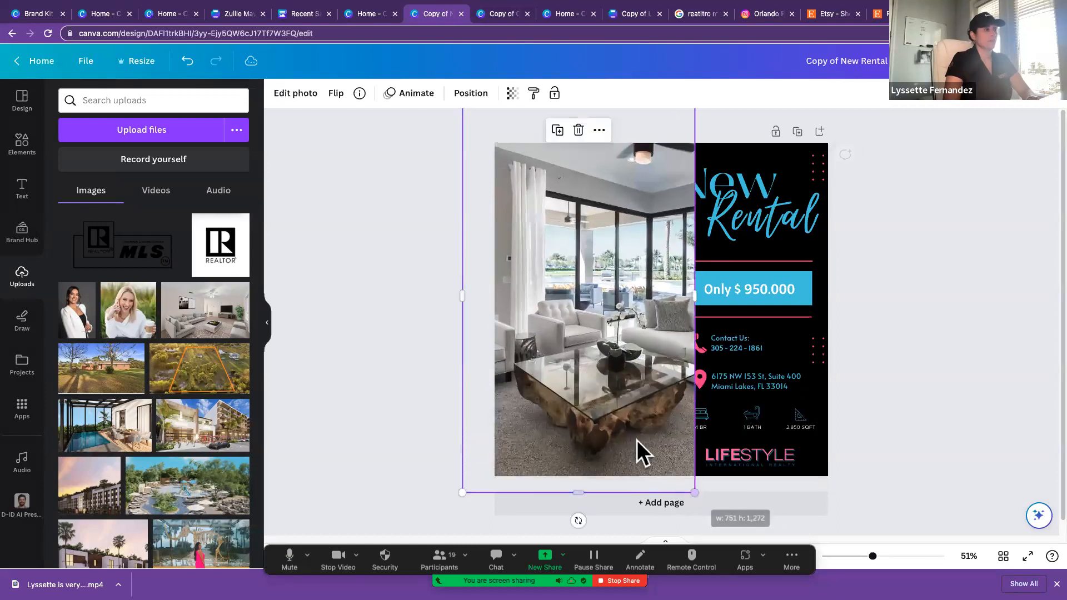
# Step: Send the enlarged living-room photo to the back, behind the black New Rental panel, and deselect it
pyautogui.click(479, 98)
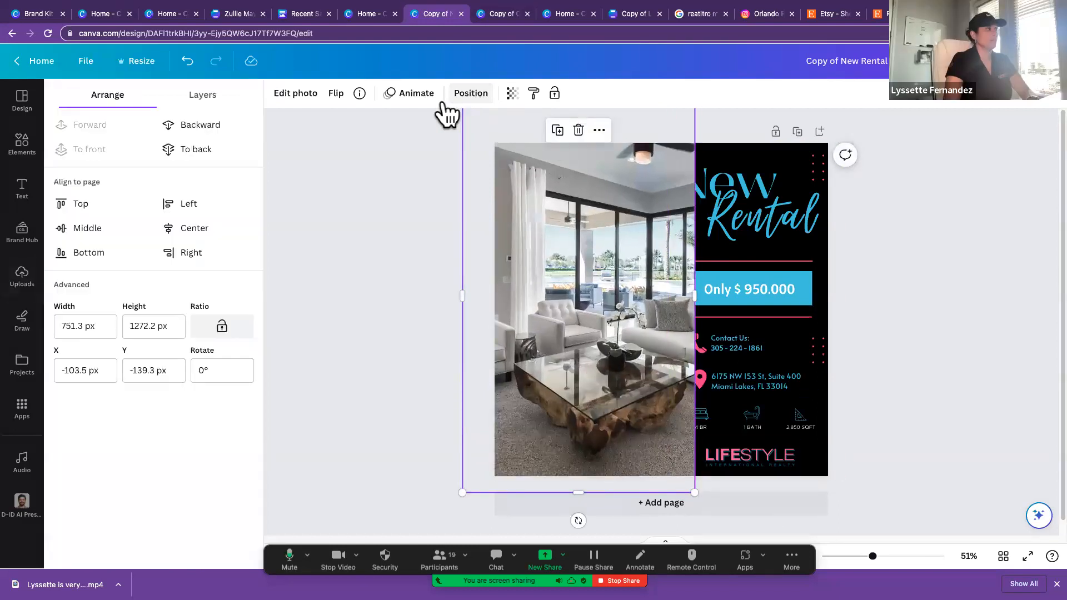
pyautogui.click(200, 150)
pyautogui.click(863, 272)
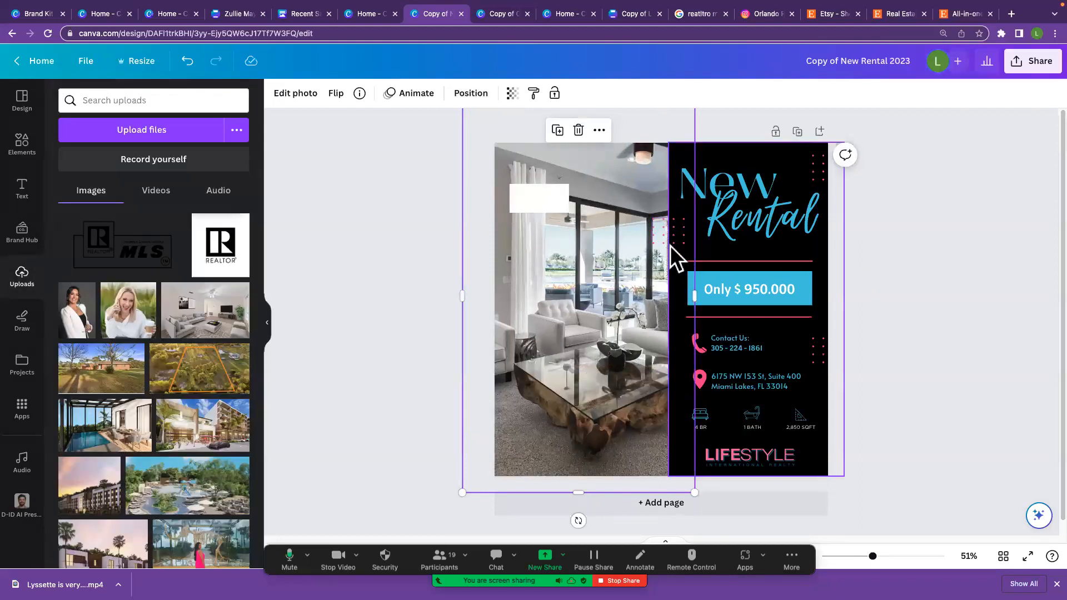
pyautogui.click(362, 319)
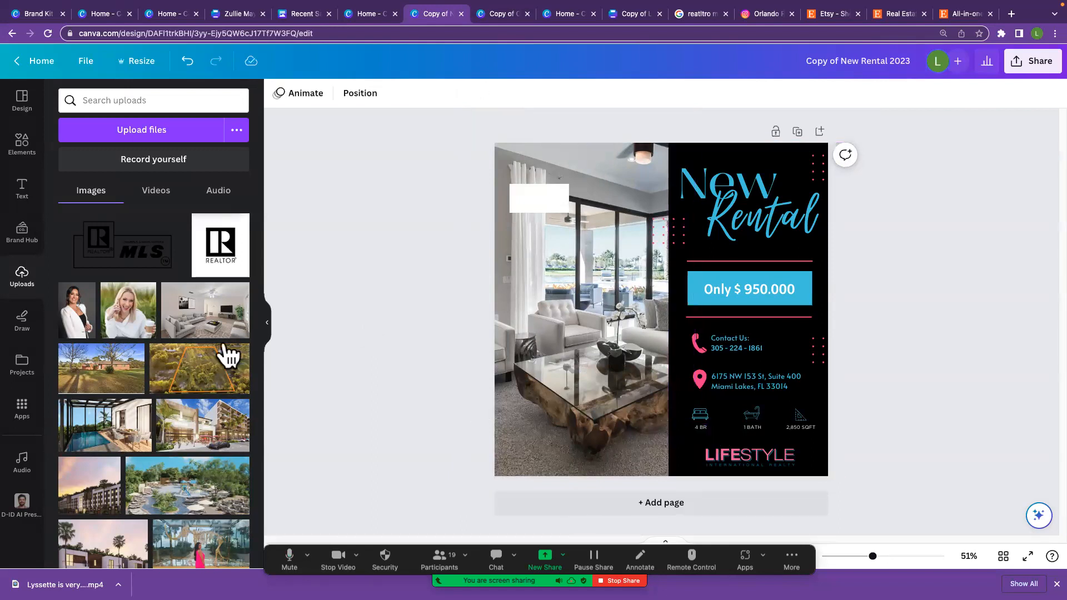
# Step: Add the uploaded portrait of the woman in the white blazer, shrink it into the photo's lower-left corner and delete it again
pyautogui.click(78, 322)
pyautogui.moveTo(599, 323); pyautogui.dragTo(546, 381)
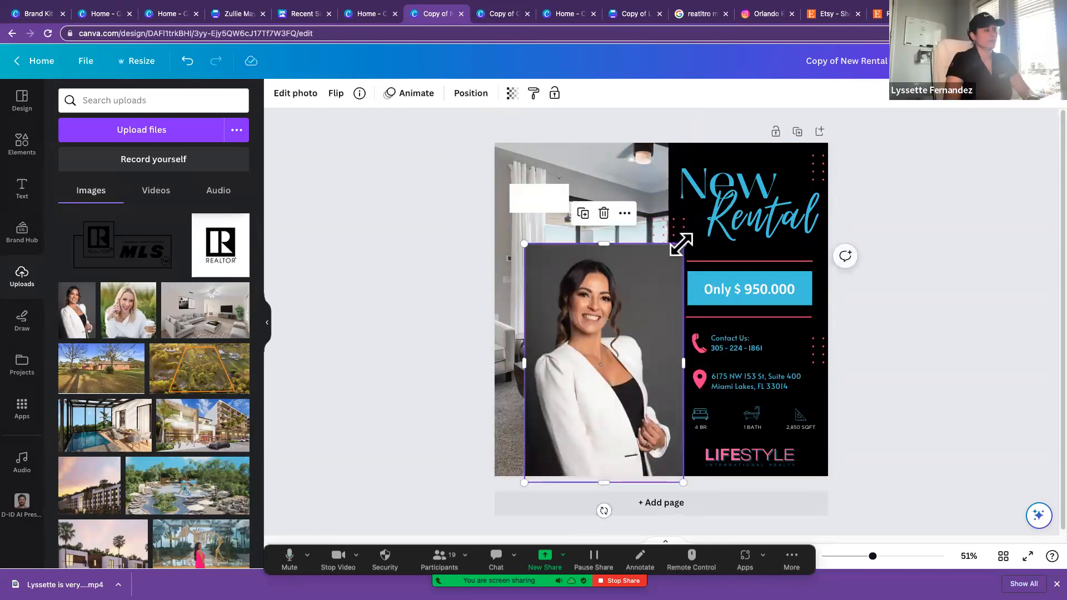
pyautogui.moveTo(683, 244); pyautogui.dragTo(588, 335)
pyautogui.moveTo(564, 373); pyautogui.dragTo(537, 373)
pyautogui.click(799, 428)
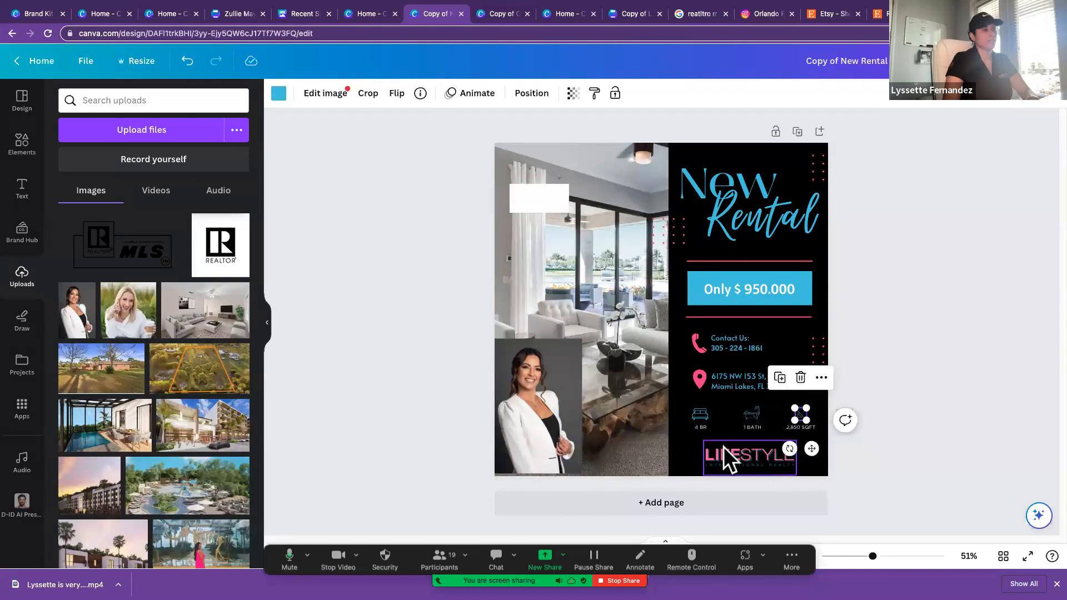
pyautogui.click(559, 364)
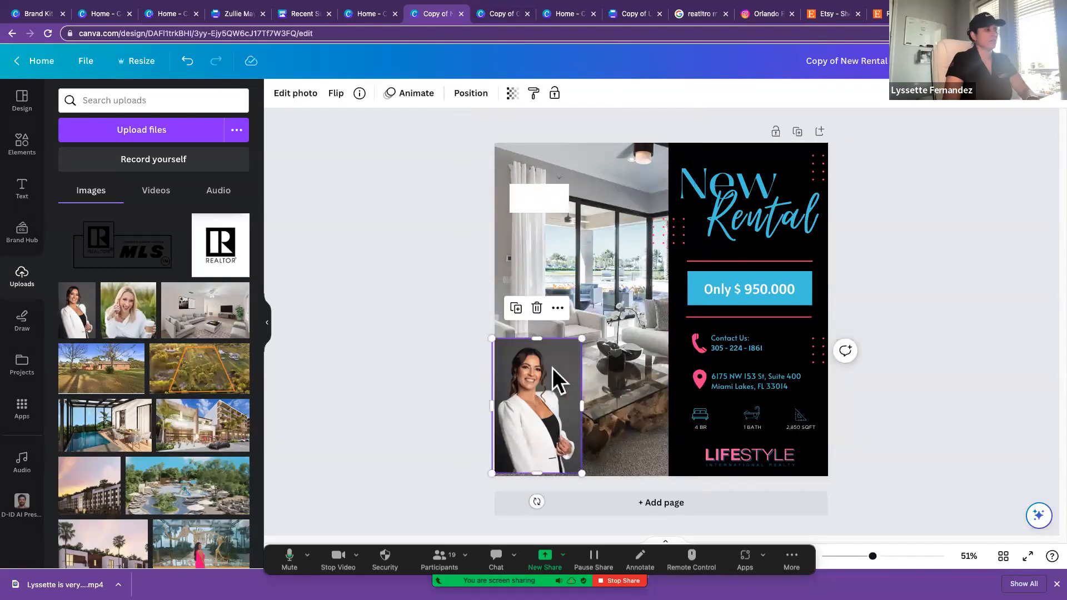
pyautogui.moveTo(549, 367); pyautogui.dragTo(557, 361)
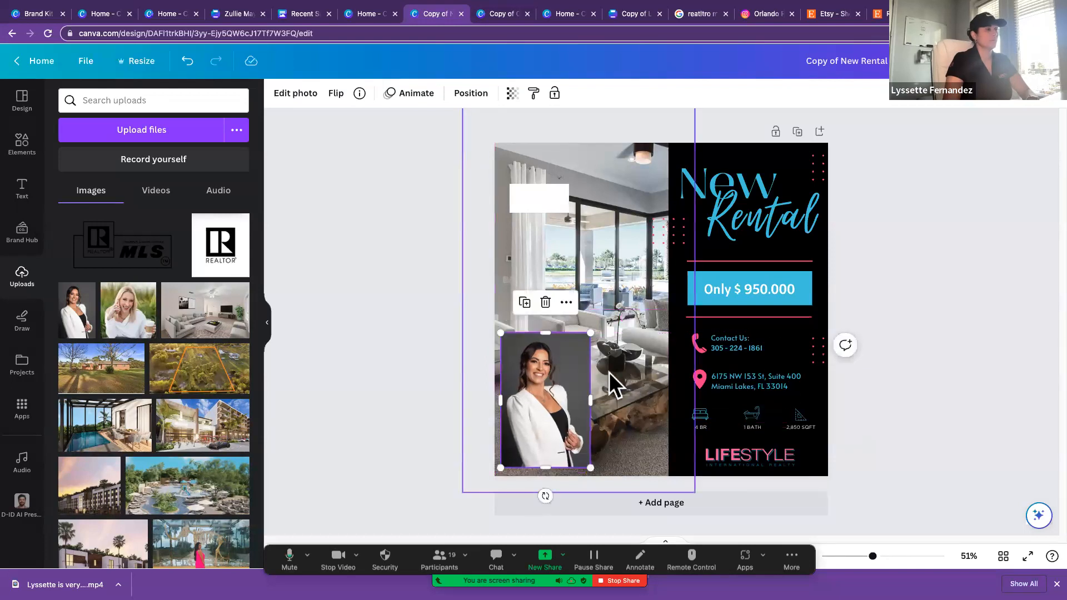
pyautogui.press('Delete')
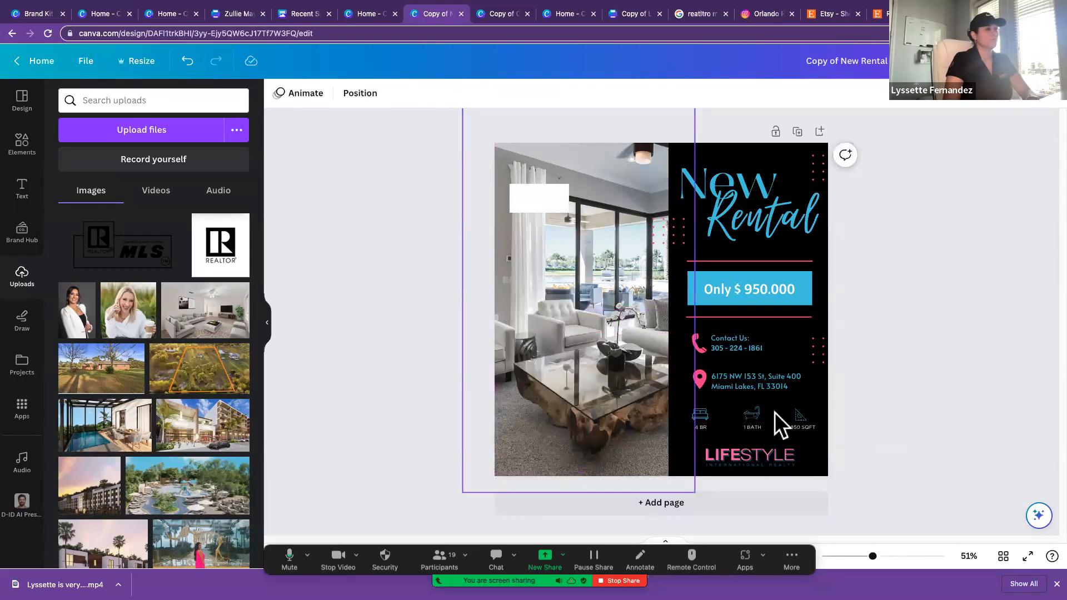
# Step: Delete the square-footage icon and its label from the property details on the black panel
pyautogui.click(801, 430)
pyautogui.press('Delete')
pyautogui.press('super+z')
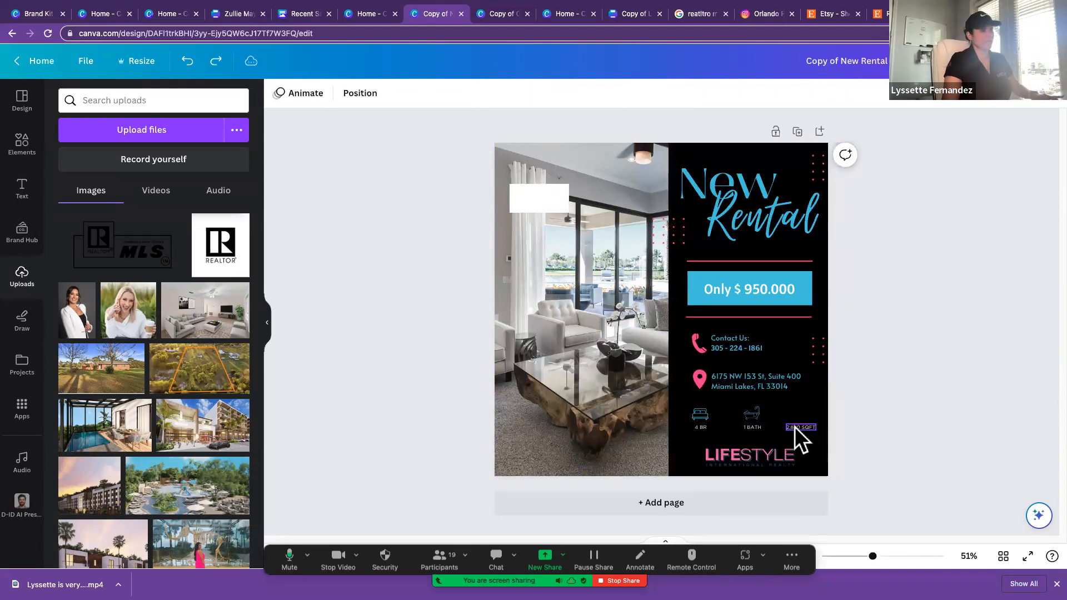
pyautogui.click(795, 427)
pyautogui.press('Delete')
# Step: Delete the bathtub icon and the 1 BATH label, undoing the accidental deletion of the black panel
pyautogui.click(758, 418)
pyautogui.press('Delete')
pyautogui.click(756, 428)
pyautogui.press('Delete')
pyautogui.press('Delete')
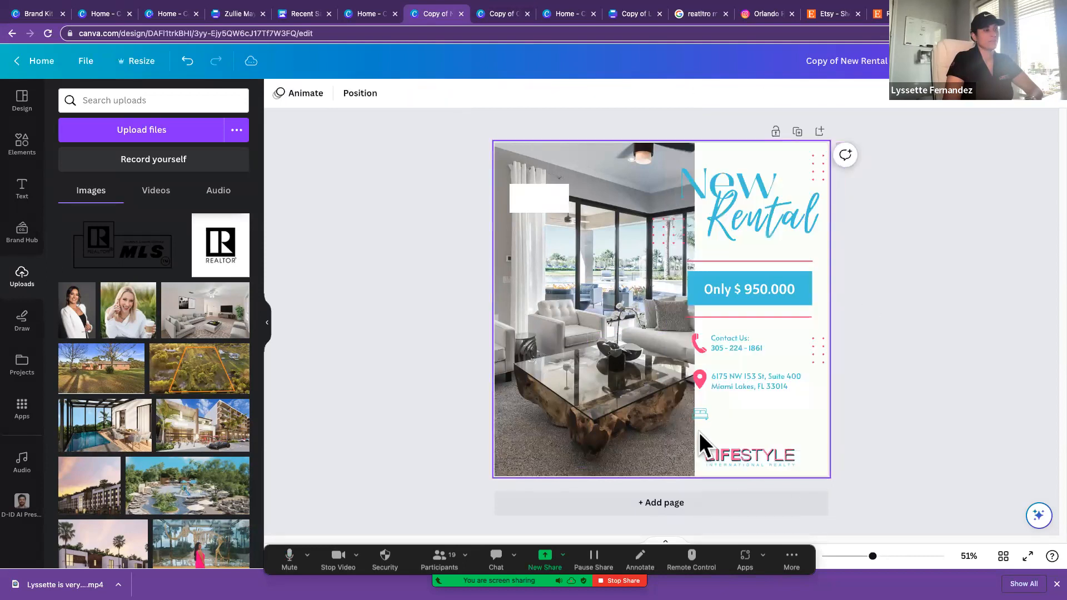
pyautogui.press('super+z')
# Step: Delete the 4 BR label and the bed icon from the black panel
pyautogui.click(701, 428)
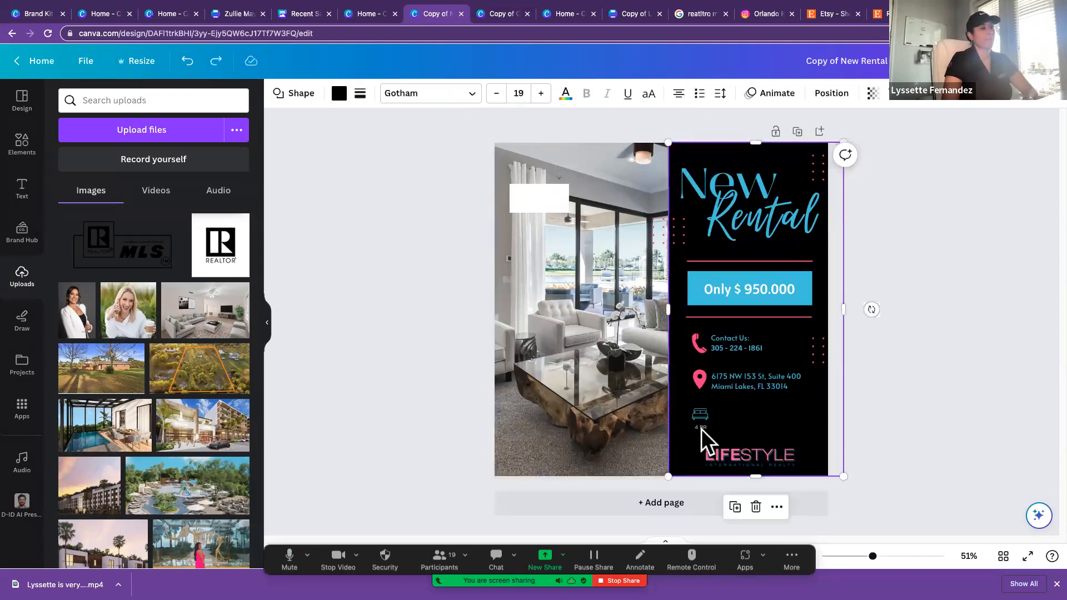
pyautogui.press('Delete')
pyautogui.click(699, 415)
pyautogui.press('Delete')
pyautogui.click(286, 374)
# Step: Add the uploaded portrait of the blonde woman, shrink it to a small thumbnail and place it above the right end of the LIFESTYLE logo
pyautogui.scroll(-2, 148, 334)
pyautogui.scroll(-10, 149, 337)
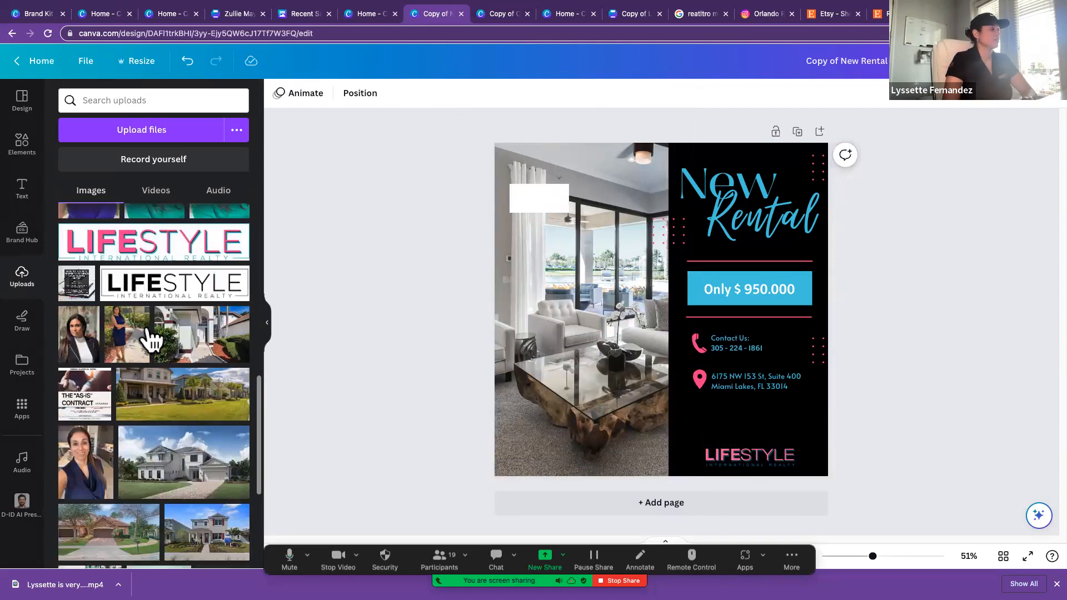
pyautogui.scroll(-5, 149, 337)
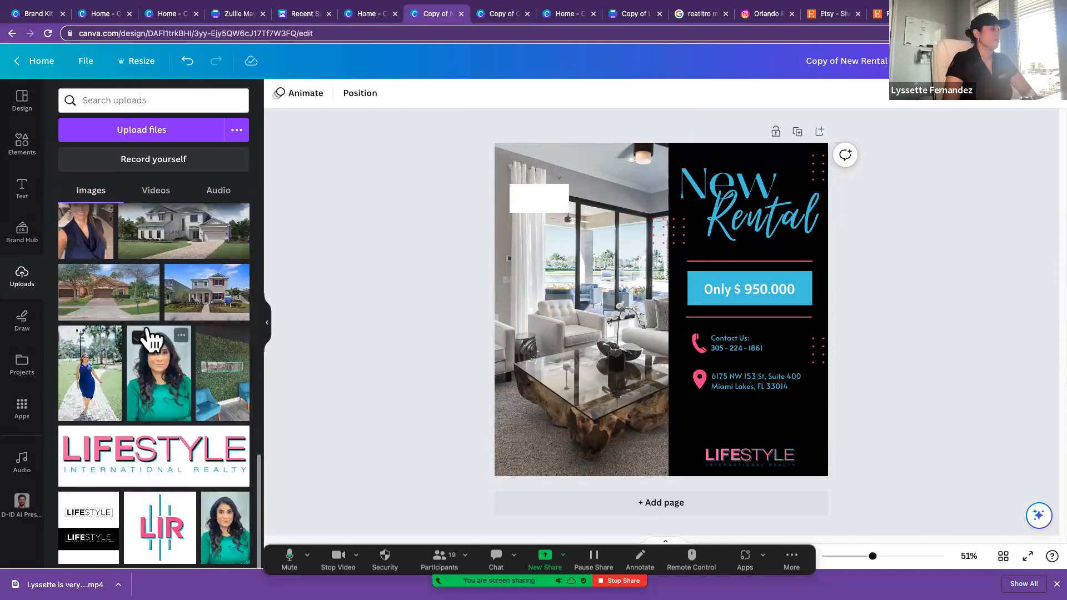
pyautogui.scroll(8, 149, 336)
pyautogui.scroll(6, 149, 337)
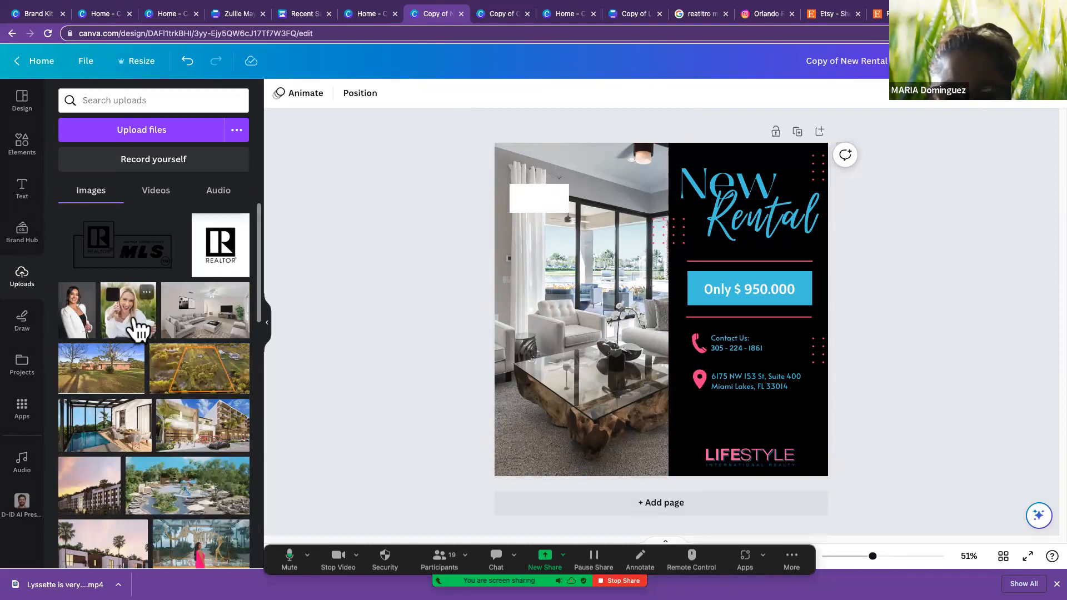
pyautogui.click(136, 328)
pyautogui.moveTo(568, 217); pyautogui.dragTo(692, 329)
pyautogui.moveTo(721, 367); pyautogui.dragTo(806, 419)
pyautogui.moveTo(758, 385); pyautogui.dragTo(790, 424)
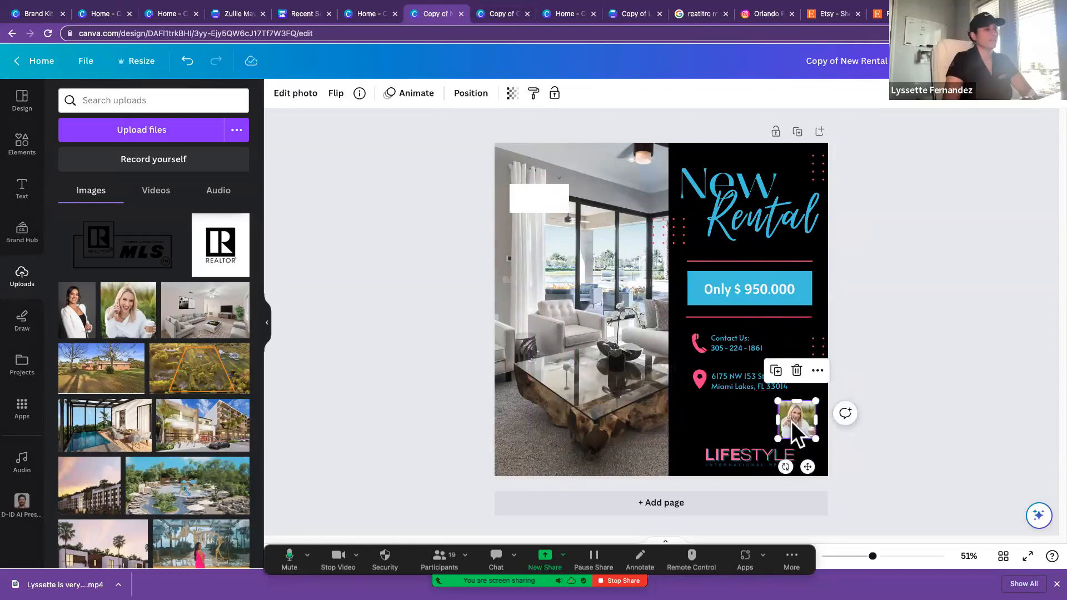
# Step: Move the LIFESTYLE logo above the New Rental title and enlarge the portrait in the bottom-left corner of the black panel
pyautogui.moveTo(756, 457); pyautogui.dragTo(749, 151)
pyautogui.click(789, 421)
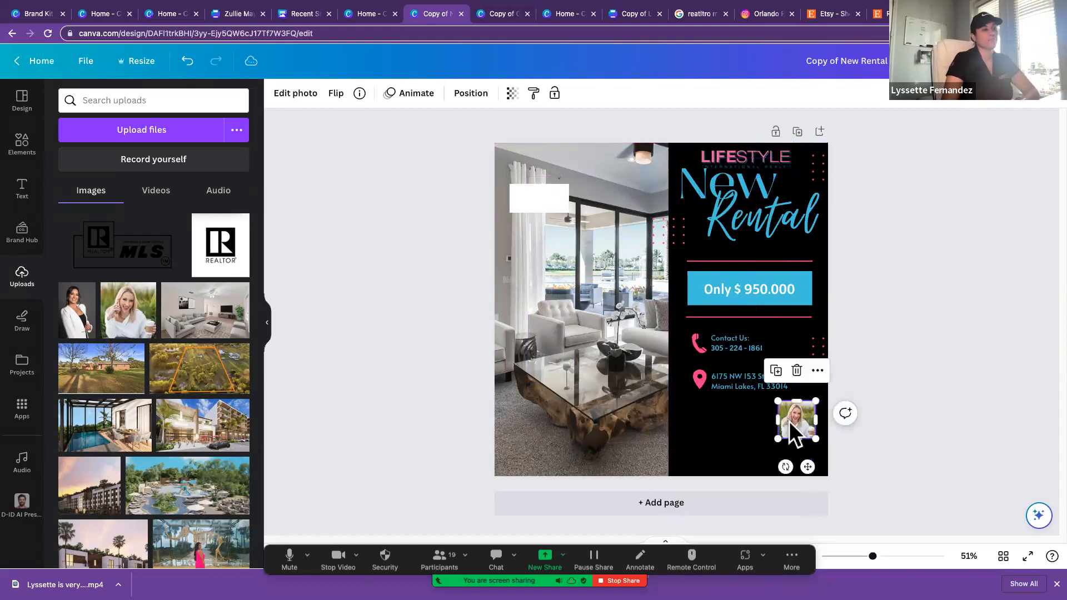
pyautogui.moveTo(778, 440); pyautogui.dragTo(711, 445)
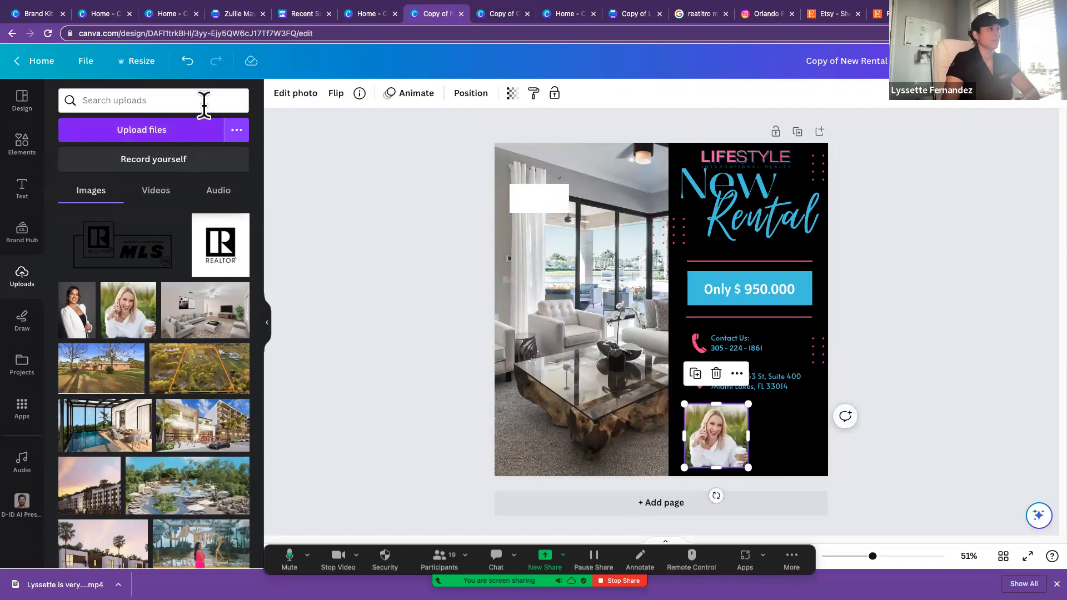
# Step: Remove the background from the woman's portrait, and delete the portrait from the black panel
pyautogui.click(286, 106)
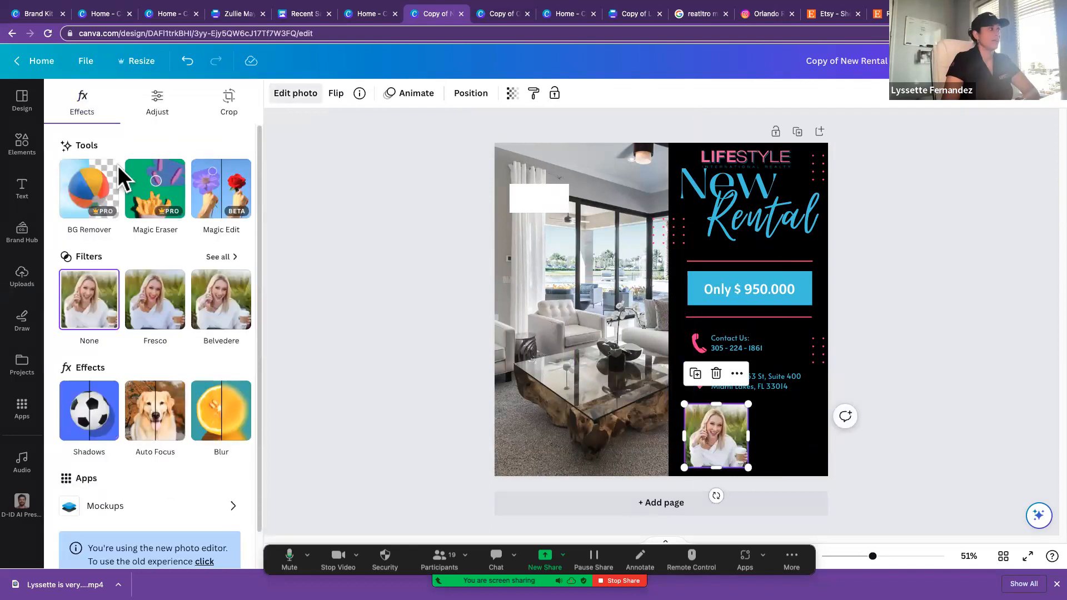
pyautogui.click(95, 187)
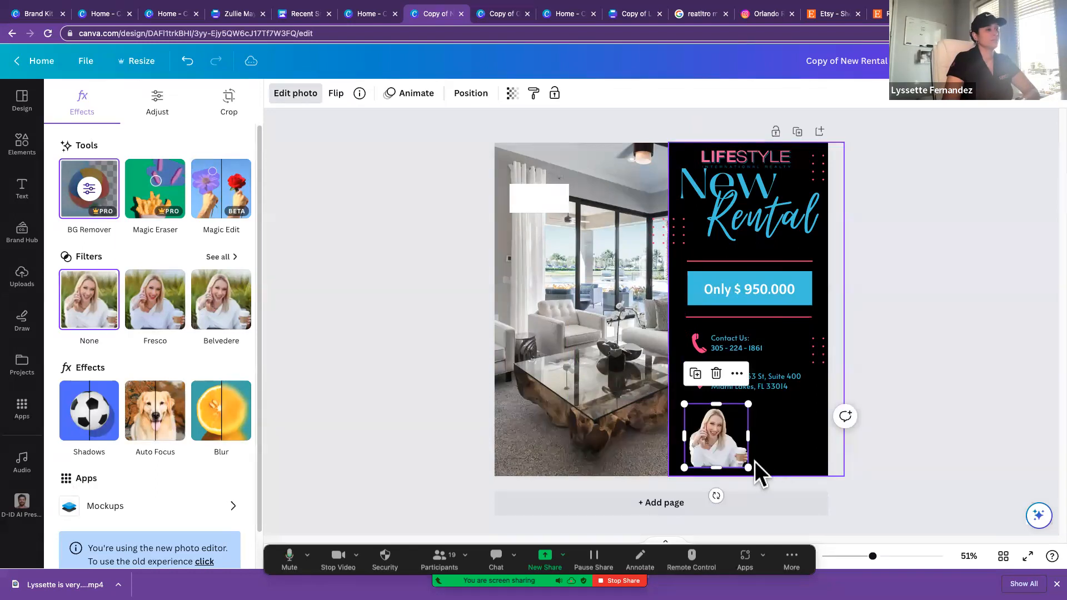
pyautogui.press('Delete')
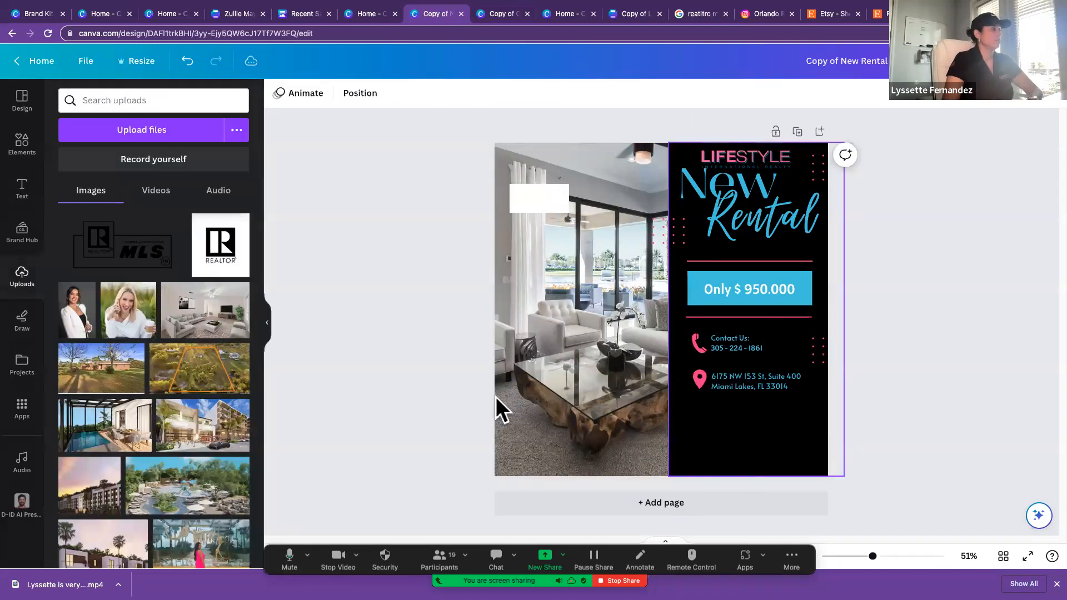
# Step: Return to the home page and create a new blank Facebook Post (Landscape) design
pyautogui.click(48, 65)
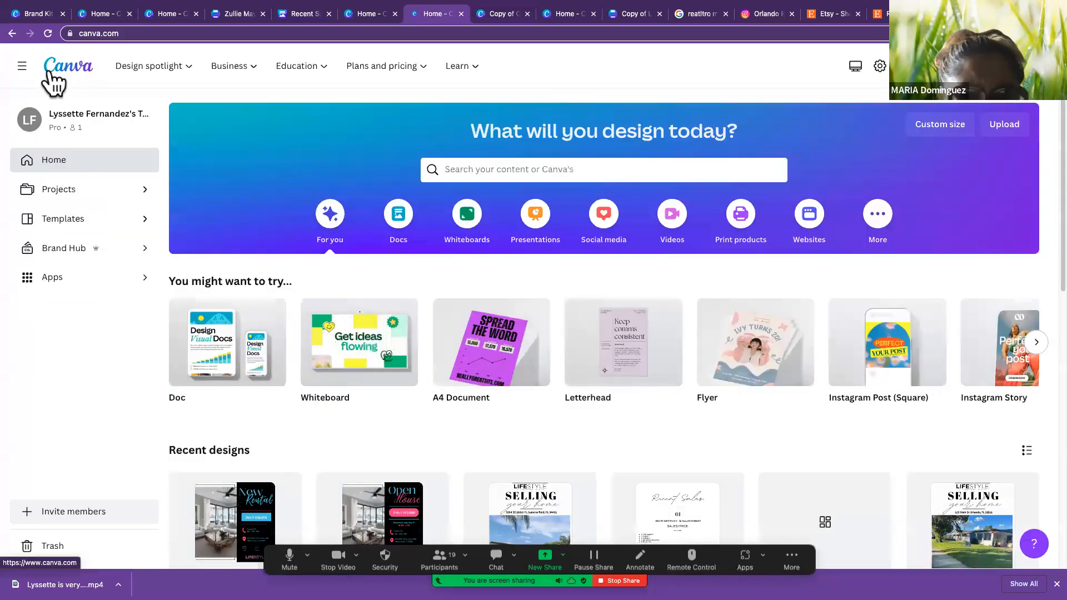
pyautogui.scroll(-3, 572, 364)
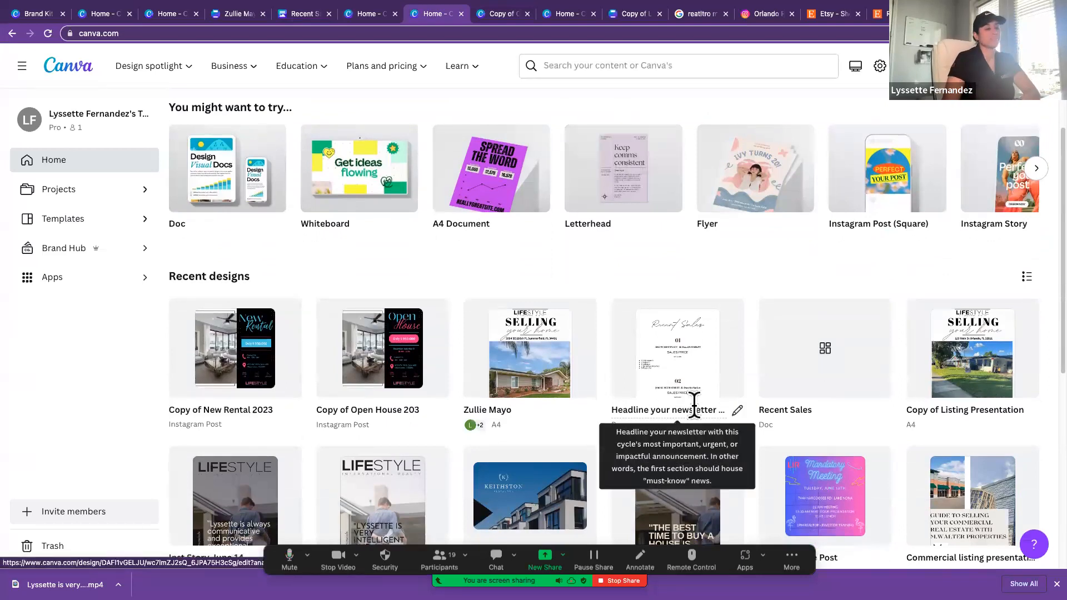
pyautogui.scroll(-2, 694, 407)
pyautogui.scroll(-5, 694, 405)
pyautogui.scroll(10, 695, 405)
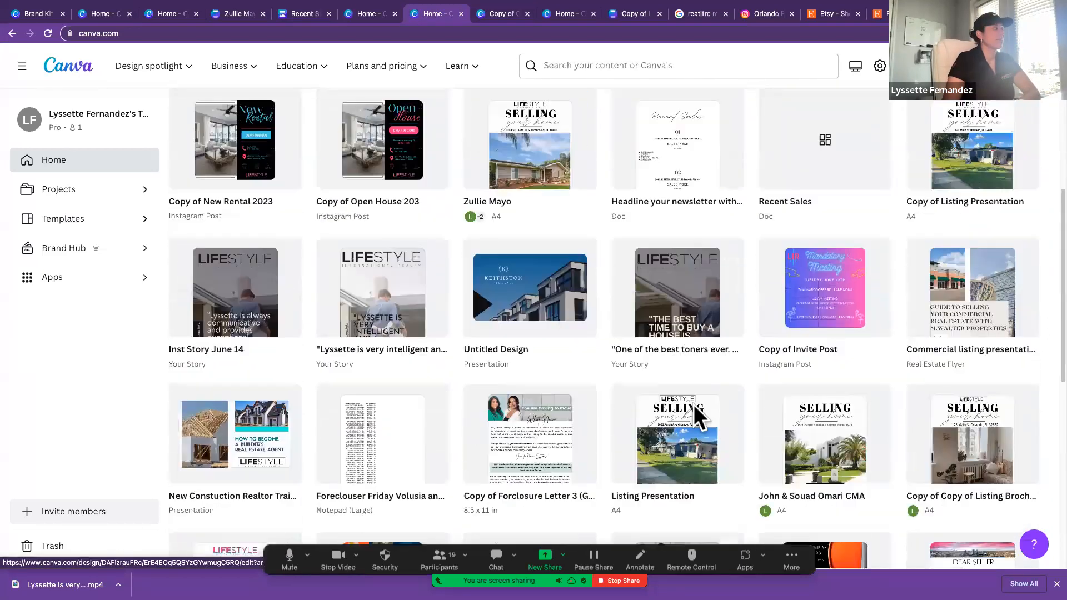
pyautogui.click(955, 66)
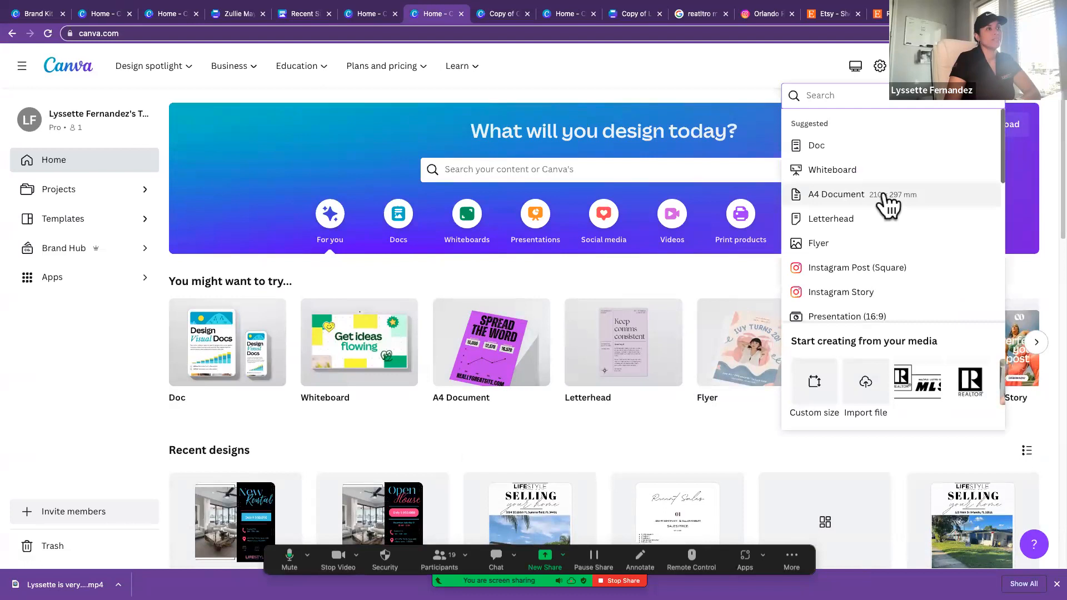
pyautogui.scroll(-3, 868, 239)
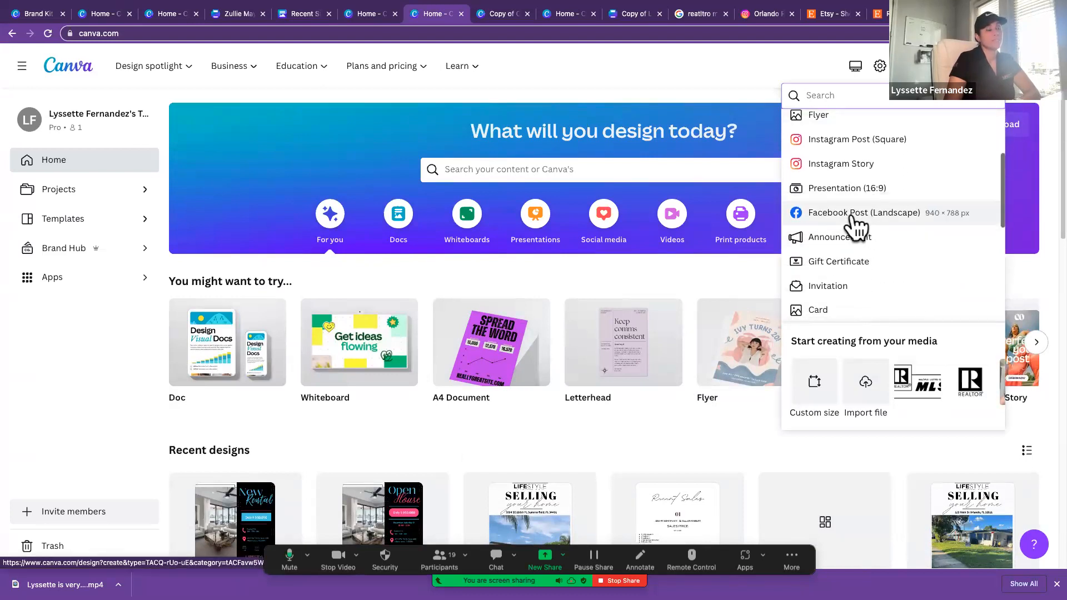
pyautogui.scroll(-3, 857, 267)
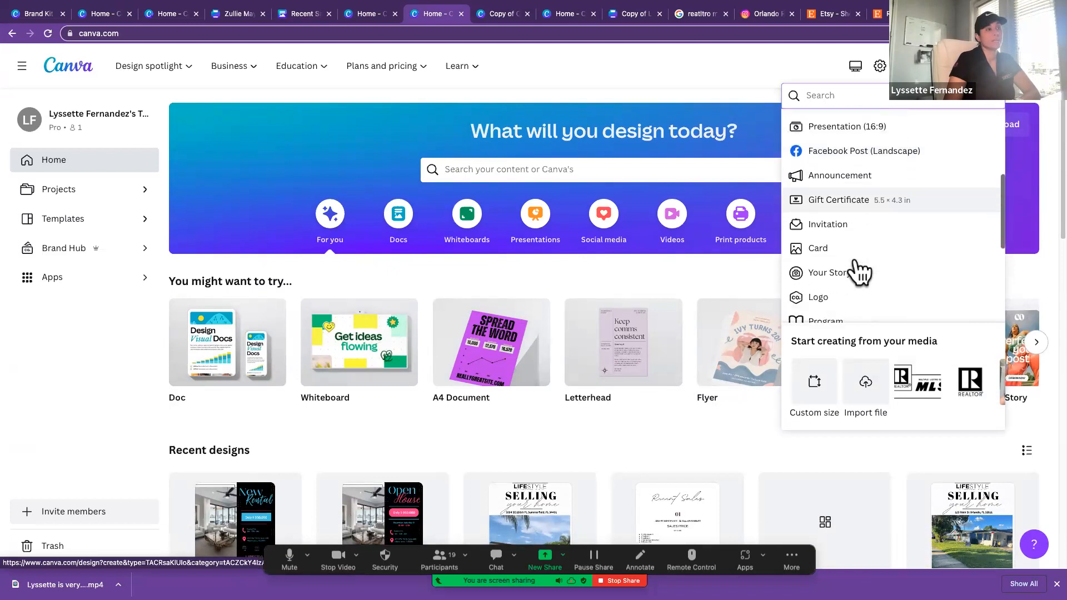
pyautogui.scroll(-2, 856, 263)
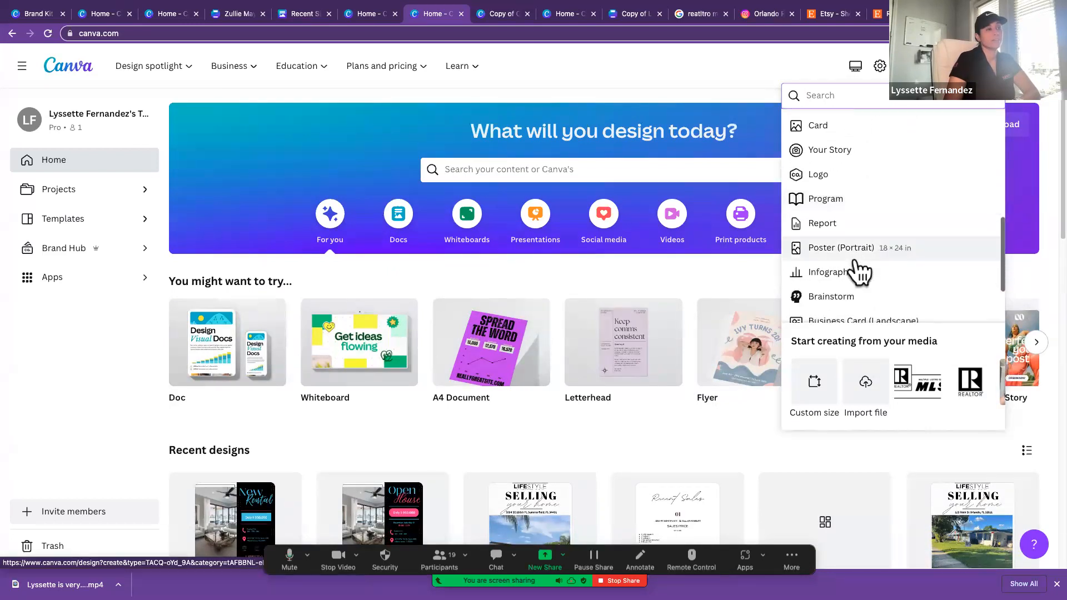
pyautogui.scroll(-2, 859, 273)
pyautogui.scroll(2, 859, 273)
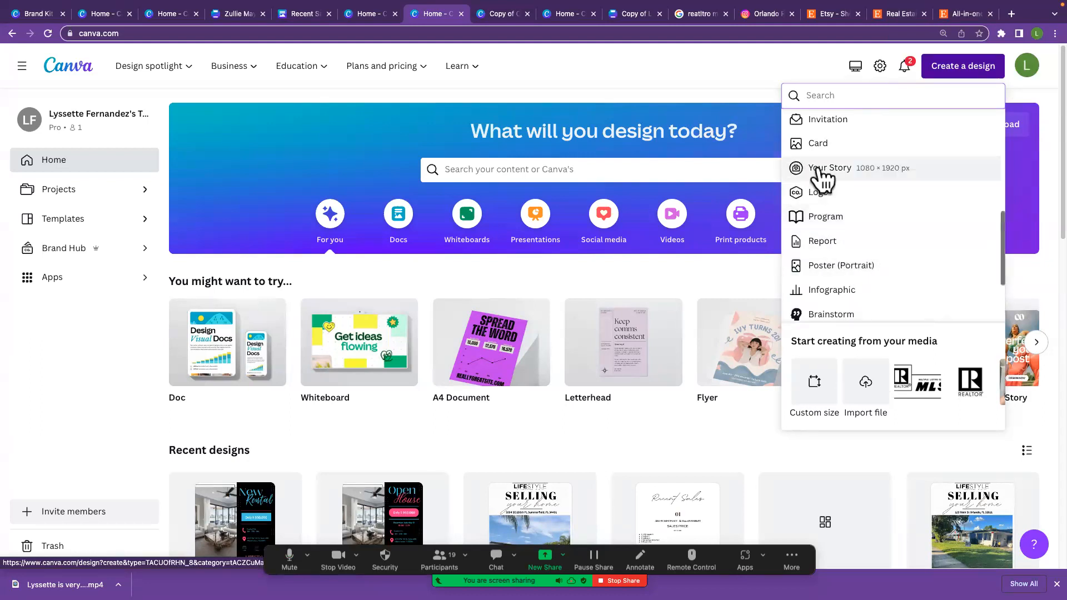
pyautogui.scroll(1, 825, 180)
pyautogui.scroll(3, 824, 181)
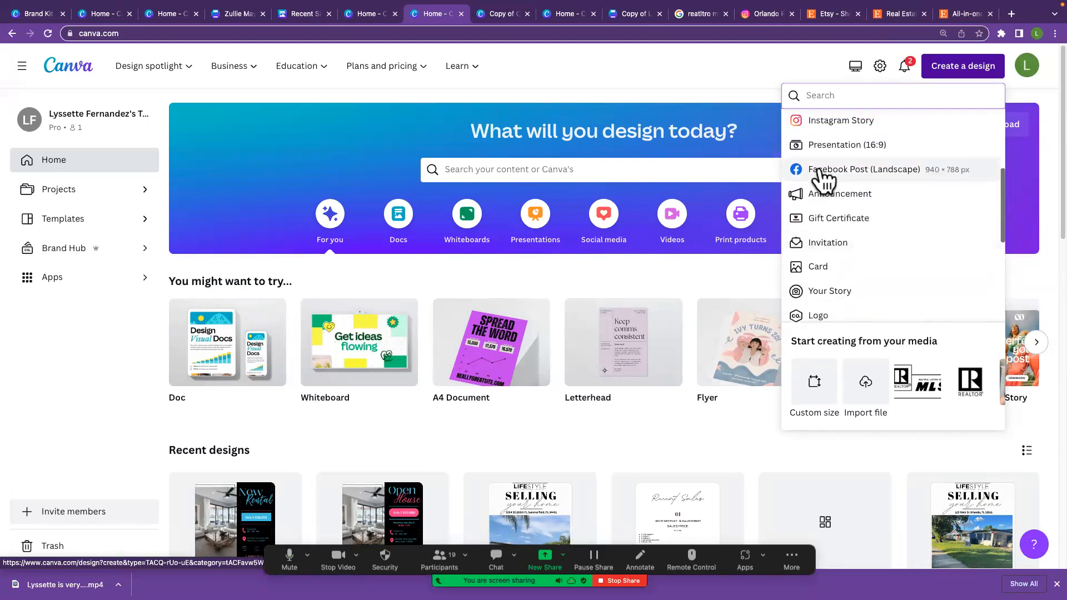
pyautogui.click(819, 170)
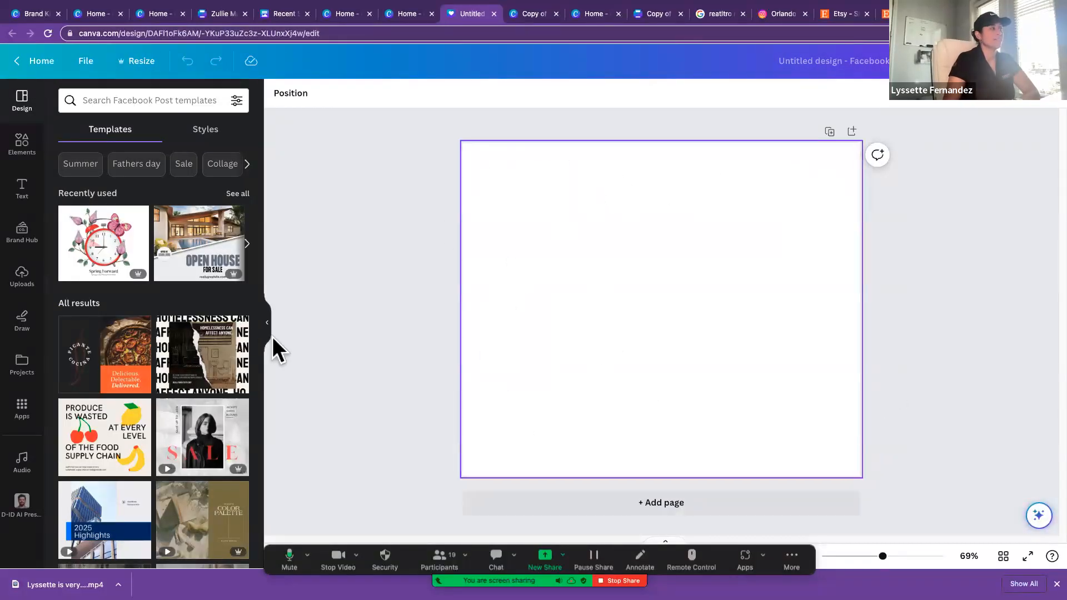
# Step: Apply the recently used White Geometric Open House for Sale template to the blank page and open the Brand Hub
pyautogui.click(202, 236)
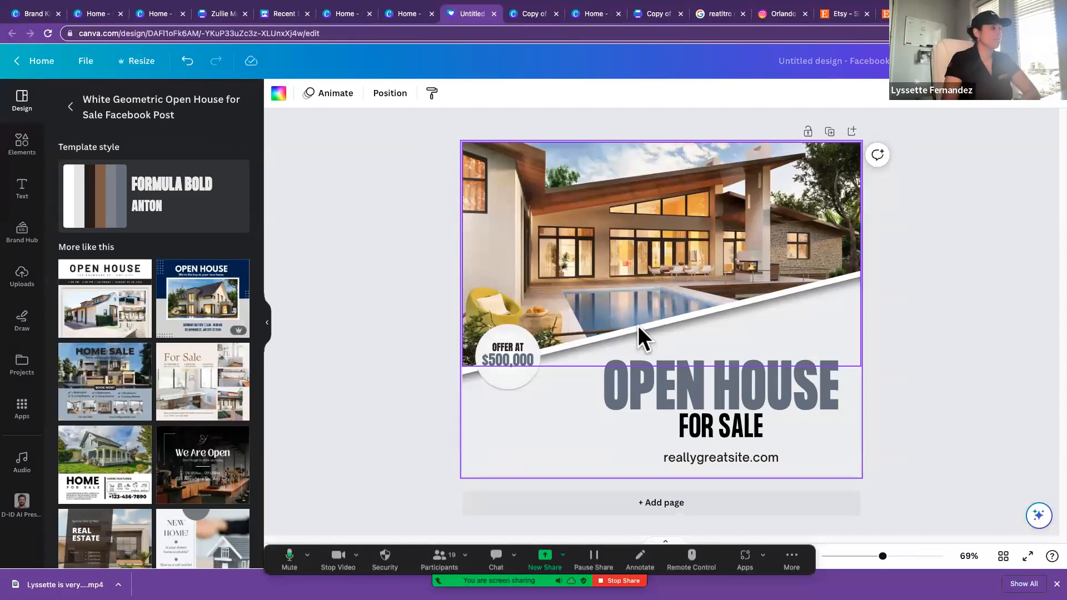
pyautogui.click(616, 276)
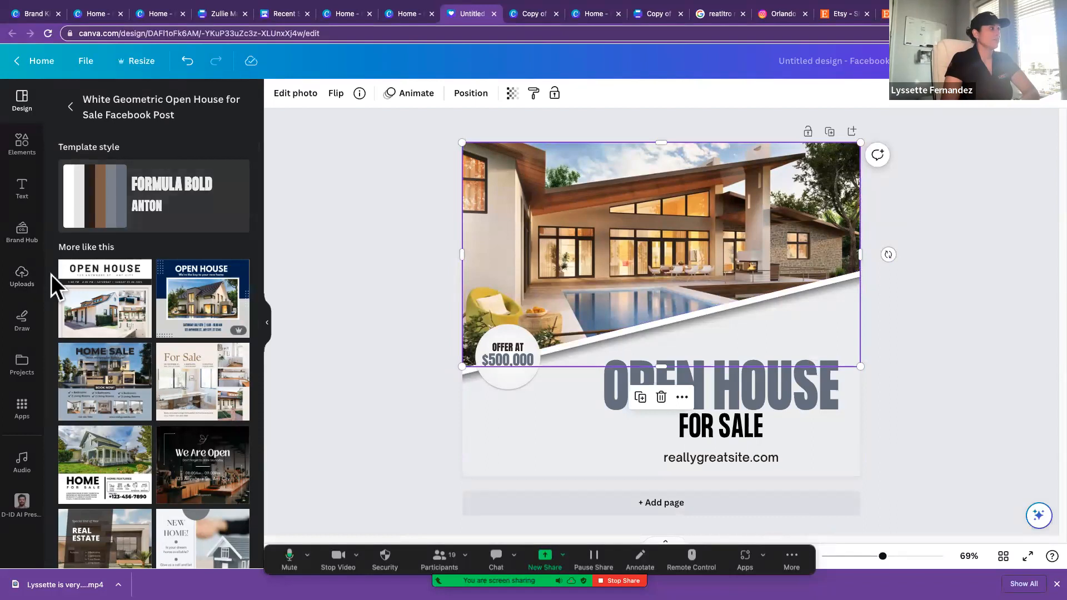
pyautogui.click(21, 231)
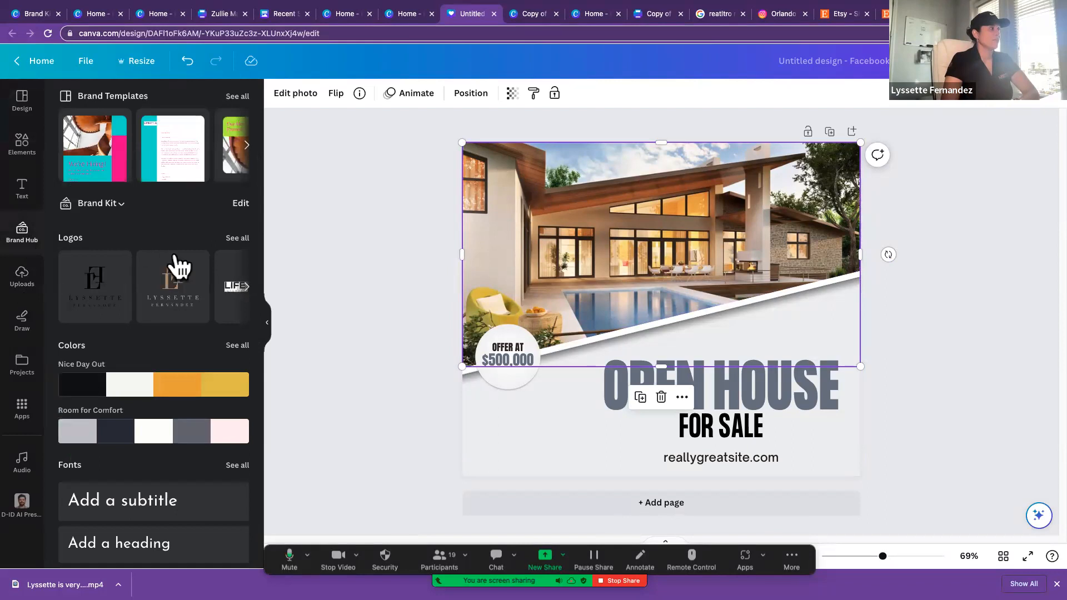
# Step: Recolor the open house post with shuffles of the Nice Day Out palette, and switch it to a shuffle of Room for Comfort
pyautogui.click(187, 396)
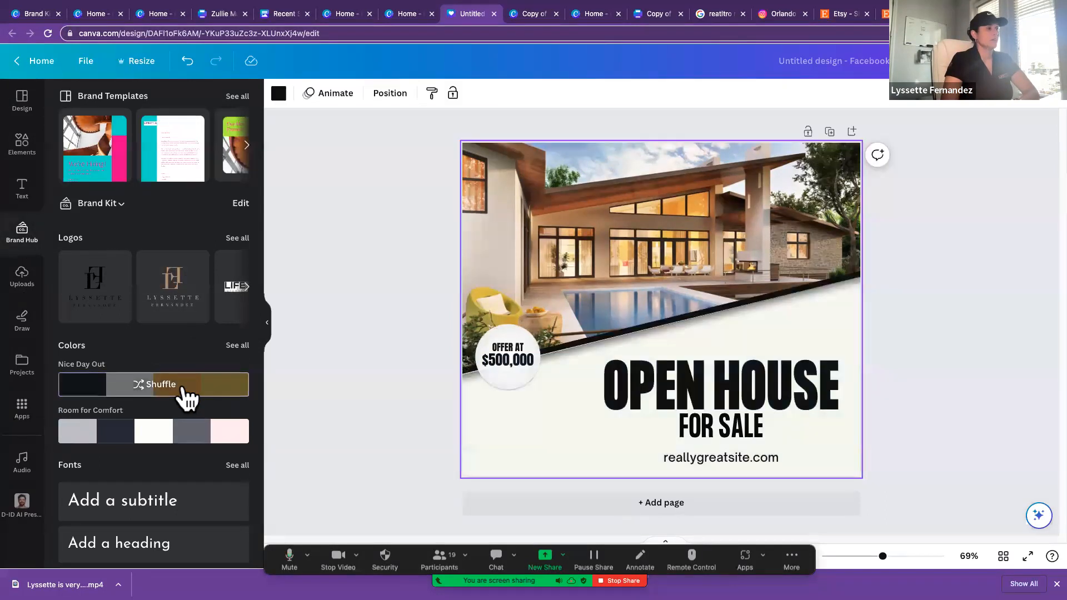
pyautogui.click(161, 392)
pyautogui.click(162, 393)
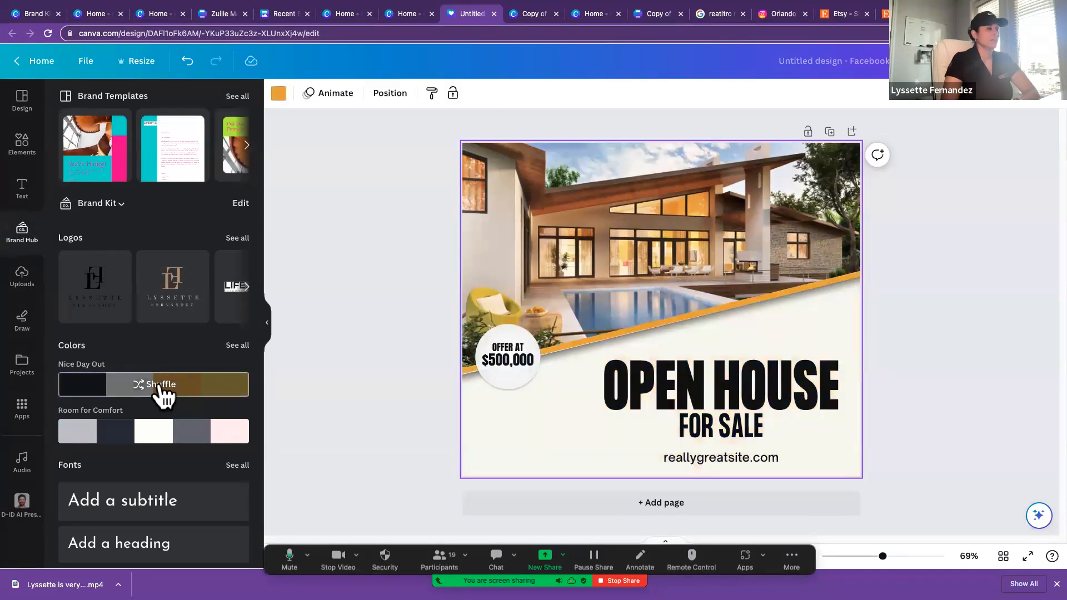
pyautogui.click(157, 432)
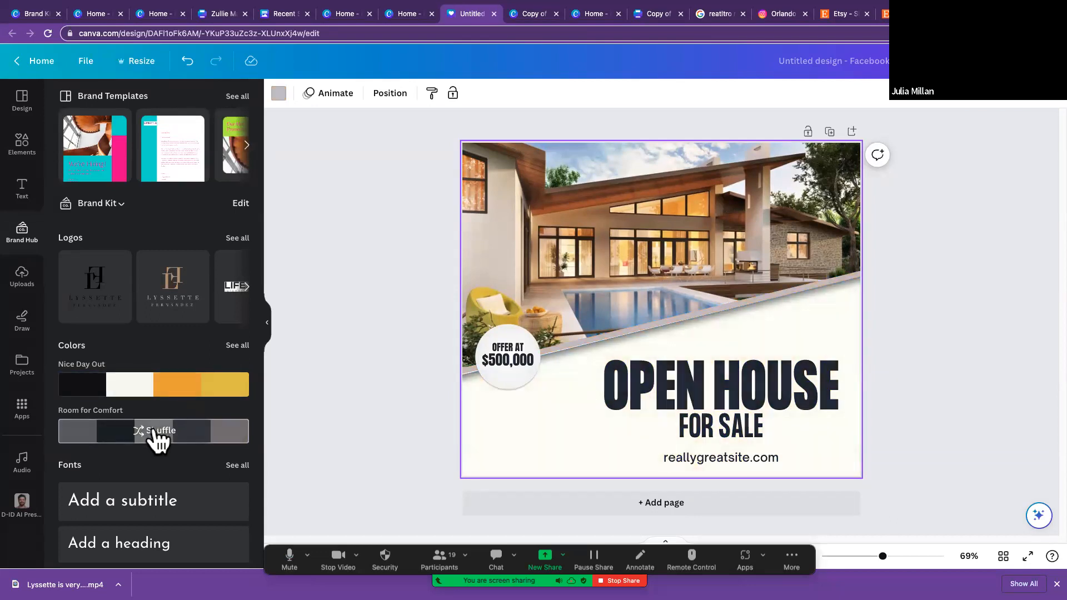
pyautogui.click(158, 436)
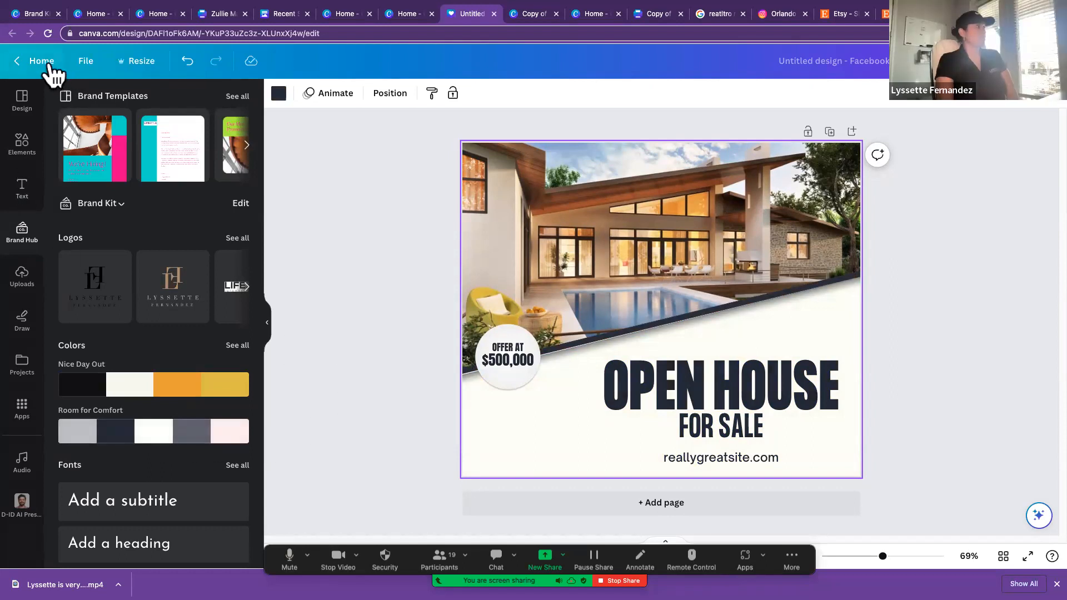
# Step: Return to the home page and create another blank Facebook Post (Landscape) design
pyautogui.click(19, 62)
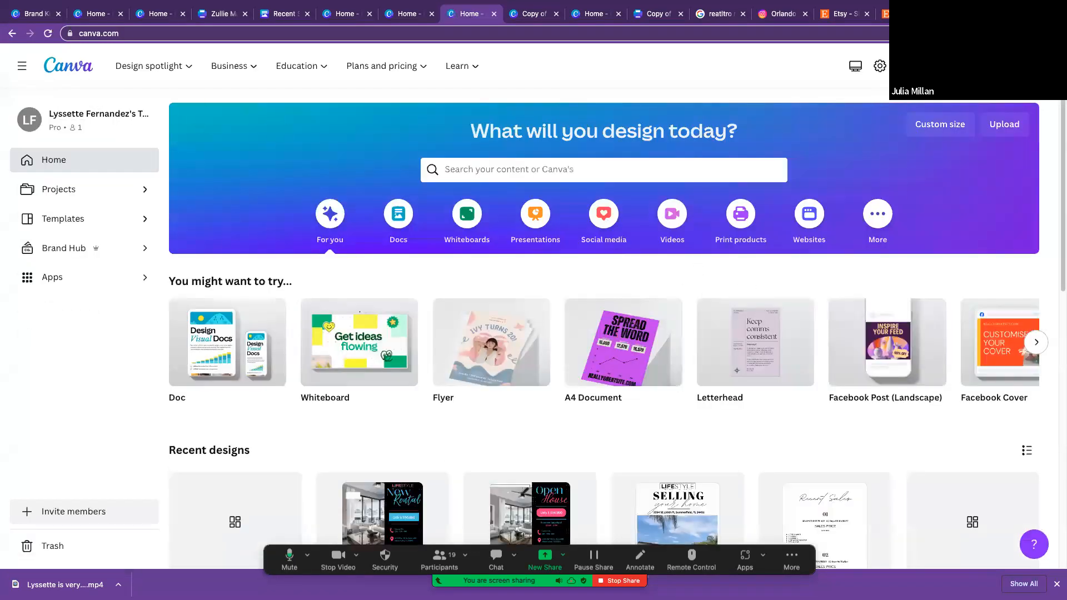
pyautogui.click(940, 124)
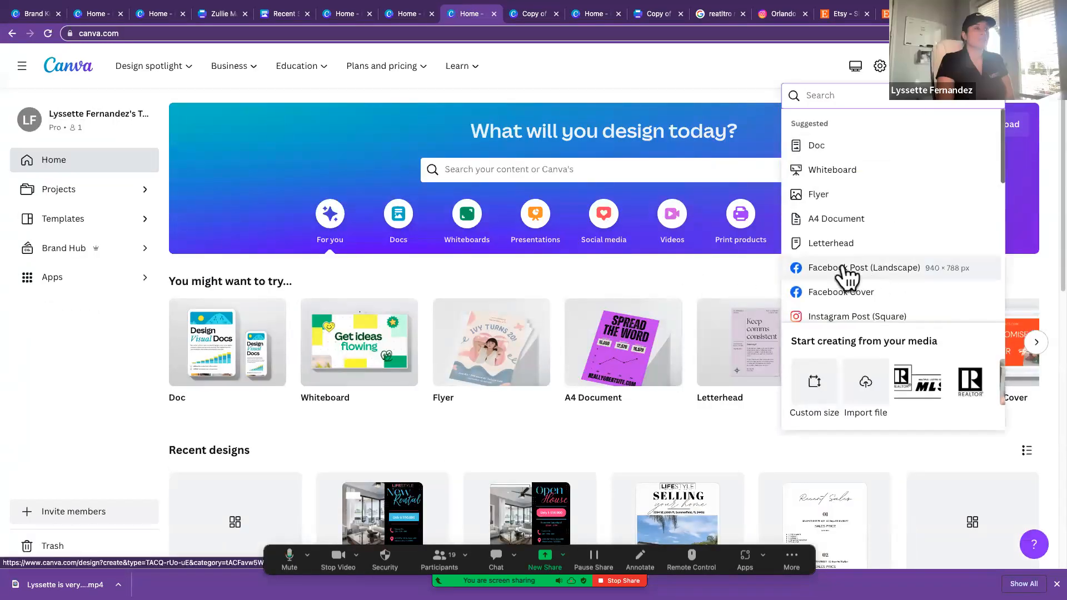
pyautogui.click(844, 268)
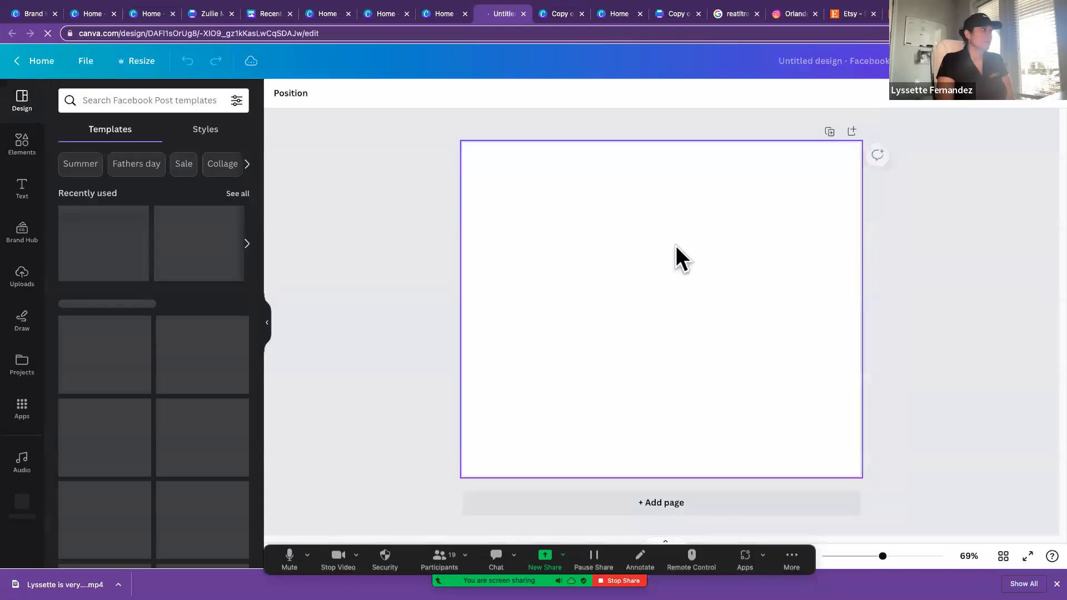
# Step: Search the Facebook Post templates for "open house"
pyautogui.click(100, 100)
pyautogui.write('re')
pyautogui.press('BackSpace')
pyautogui.press('BackSpace')
pyautogui.write('open jou')
pyautogui.press('BackSpace')
pyautogui.press('BackSpace')
pyautogui.press('BackSpace')
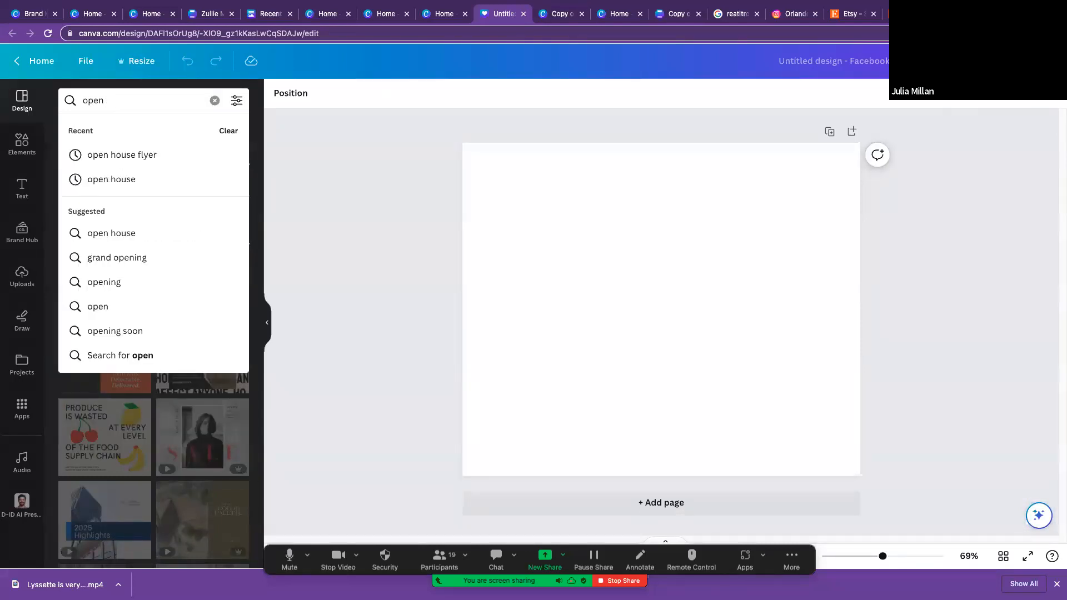
pyautogui.write('jo')
pyautogui.press('BackSpace')
pyautogui.press('BackSpace')
pyautogui.write('house')
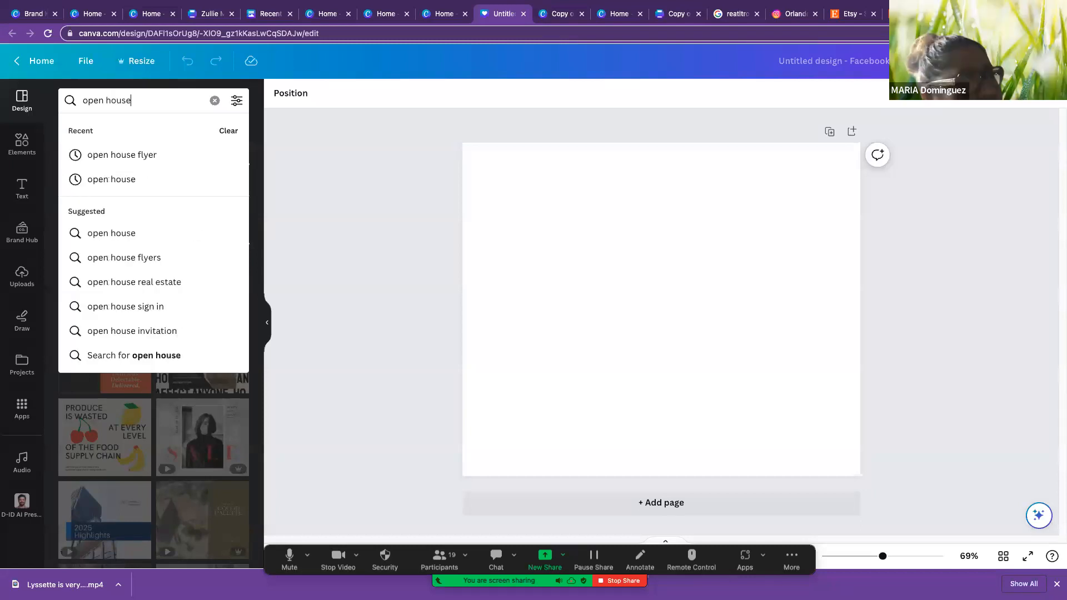
pyautogui.click(100, 233)
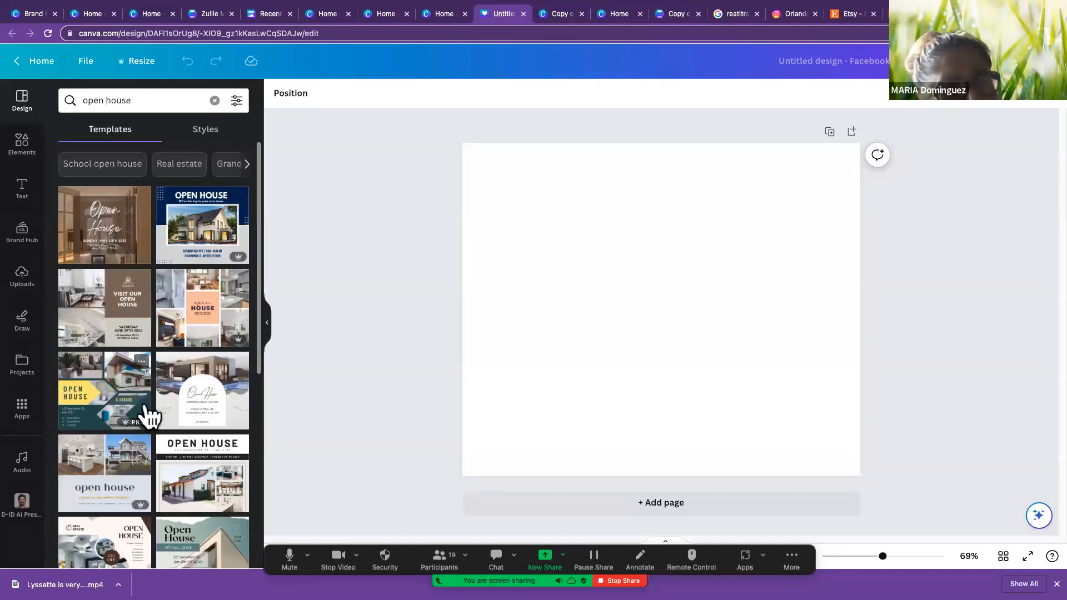
# Step: Apply the Simple Open House template, and replace it with the similar White Modern House For Sale template
pyautogui.scroll(-3, 148, 416)
pyautogui.click(198, 425)
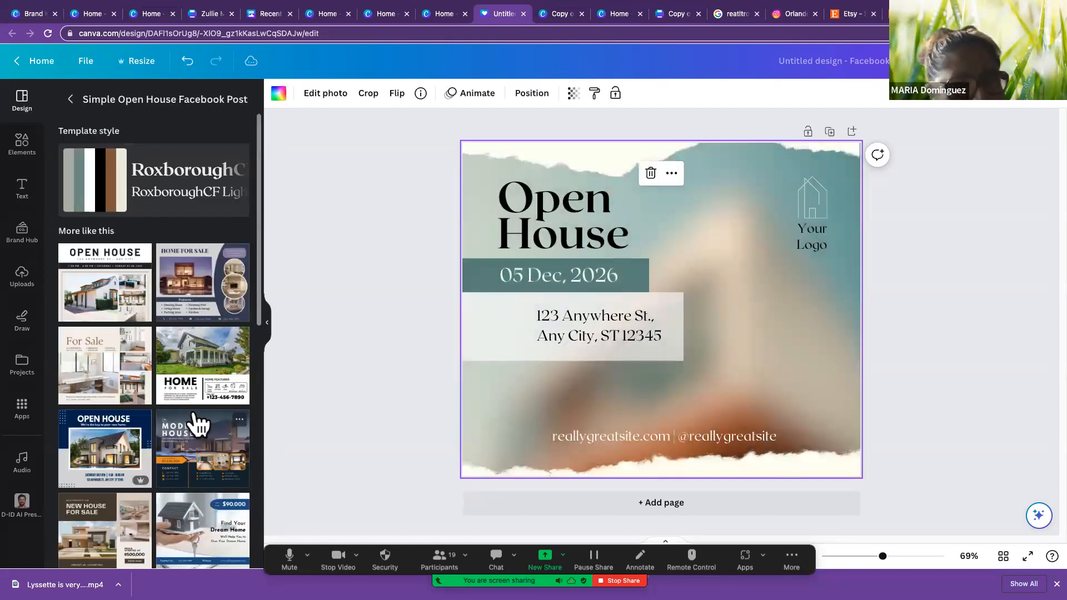
pyautogui.click(191, 393)
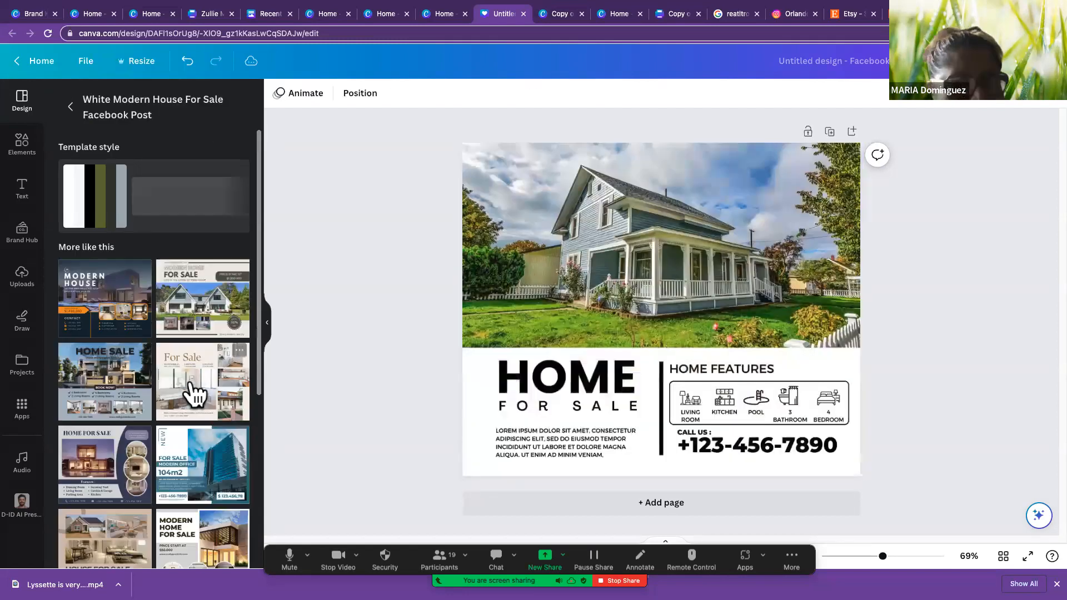
# Step: Recolor the Home For Sale post with the Room for Comfort palette from the brand kit
pyautogui.click(368, 381)
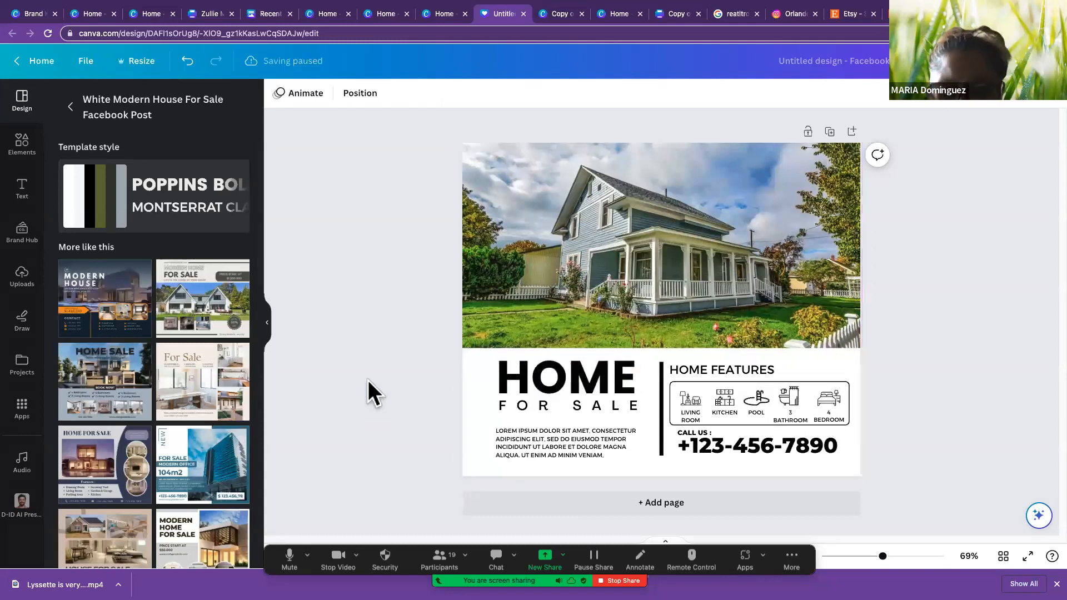
pyautogui.click(22, 233)
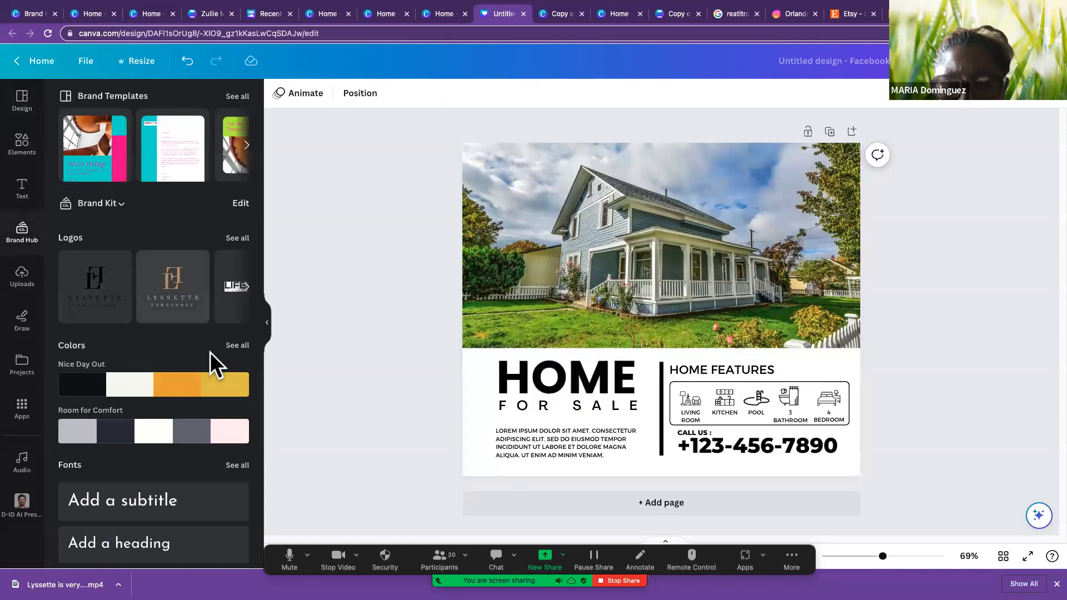
pyautogui.click(170, 439)
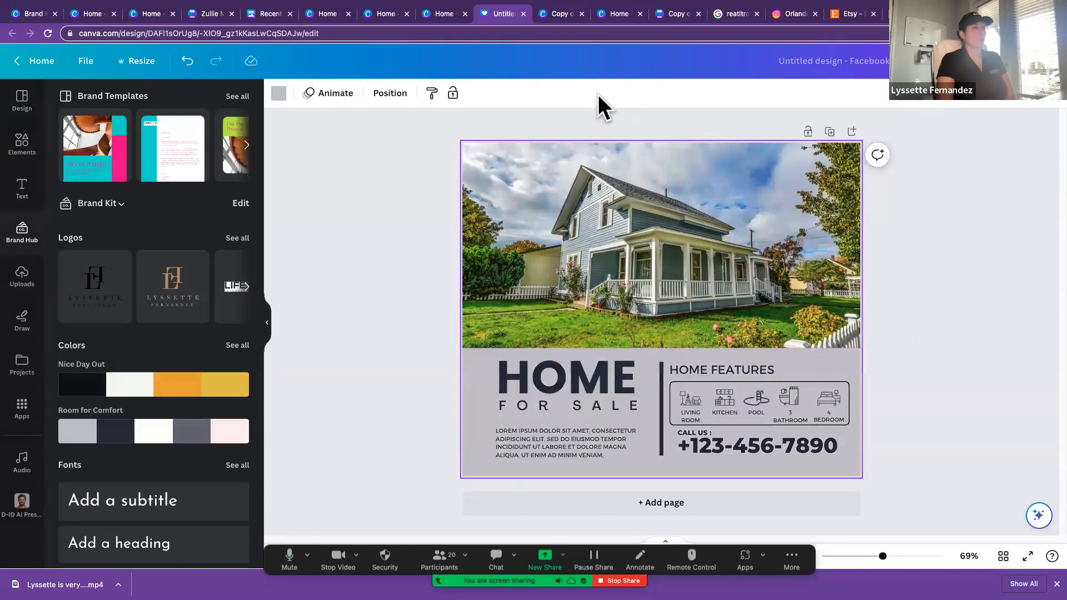
# Step: Switch to the open home page tab, load lircloud.com there and view its Design Templates
pyautogui.click(445, 16)
pyautogui.write('lircloud.com')
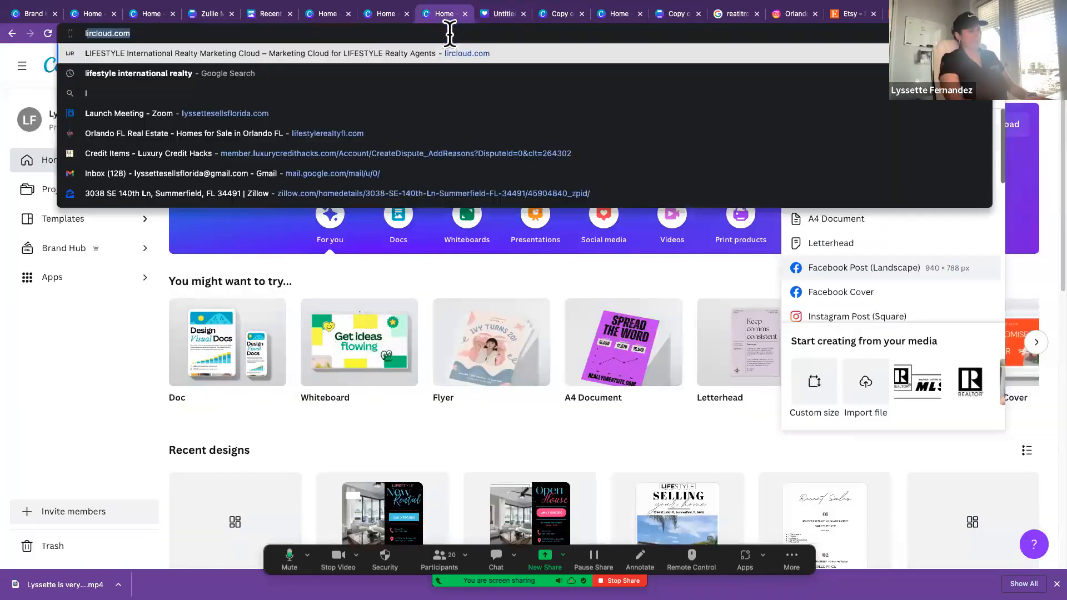
pyautogui.press('Return')
pyautogui.scroll(-1, 774, 232)
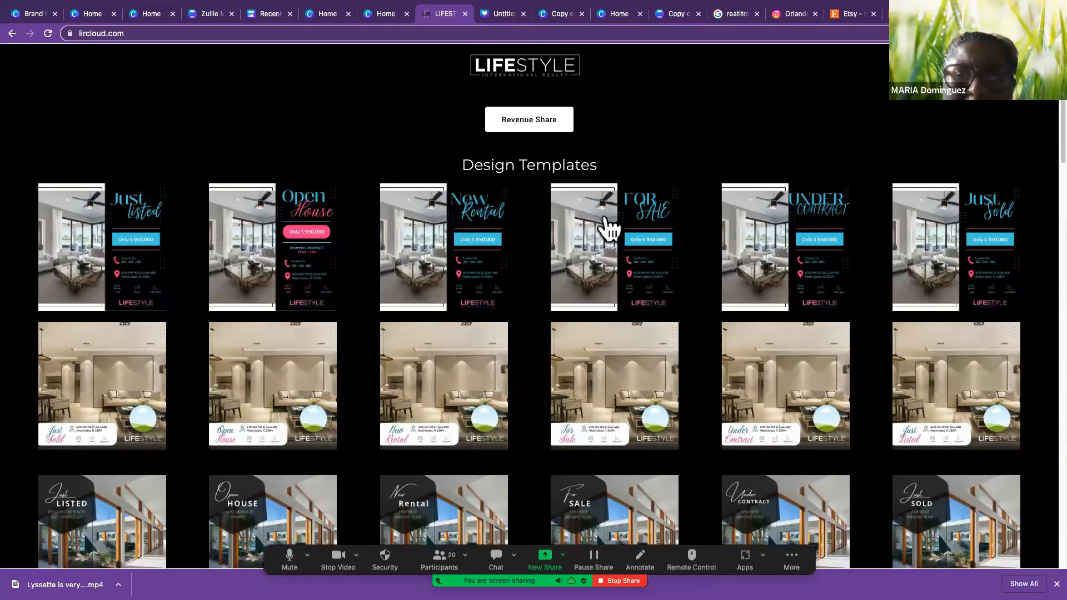
# Step: Look through the remaining Design Templates on lircloud.com and switch back to the Home For Sale Facebook post
pyautogui.scroll(-3, 603, 233)
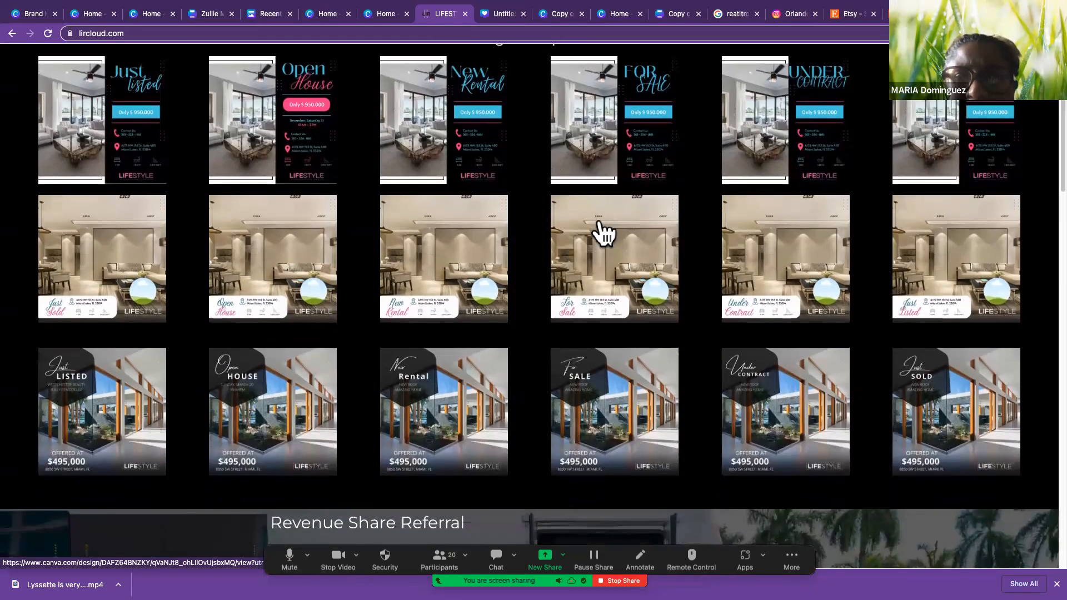
pyautogui.scroll(-3, 604, 232)
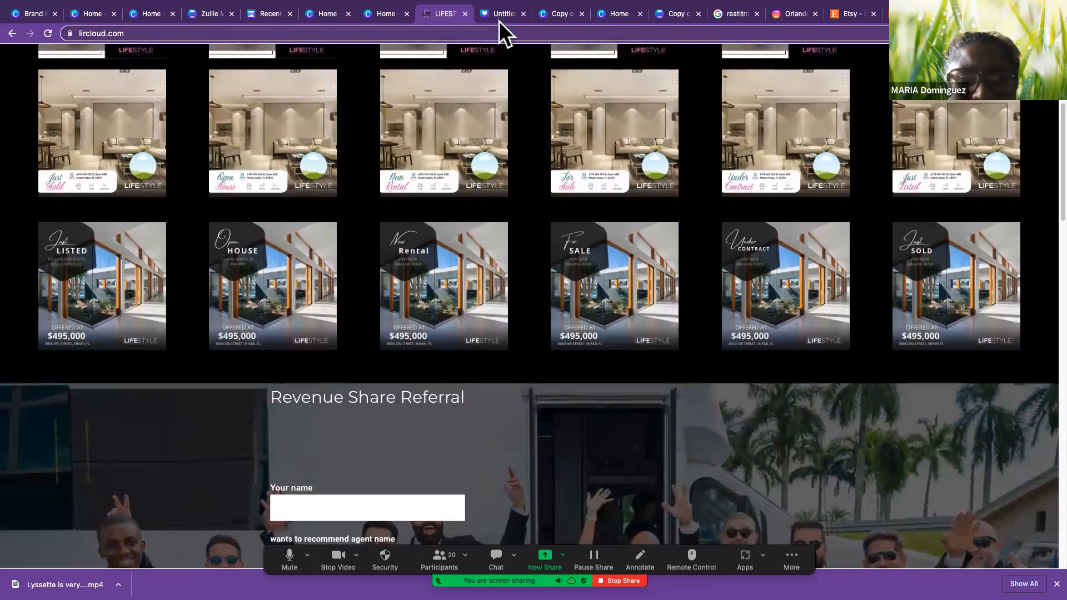
pyautogui.click(499, 16)
pyautogui.click(952, 257)
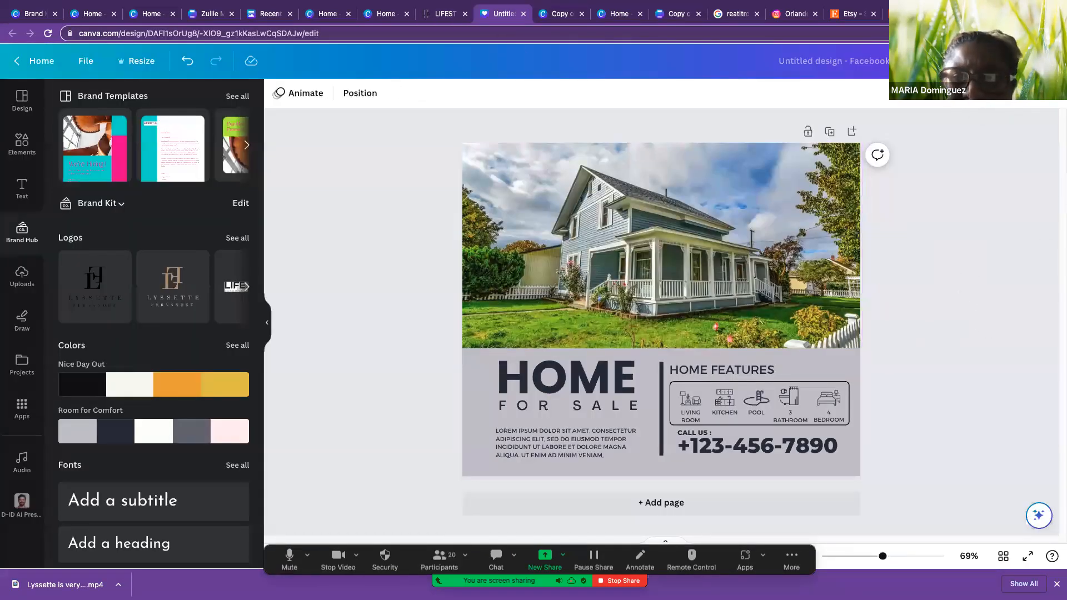
# Step: Set the Home For Sale post's collaboration link access to Anyone with the link
pyautogui.click(1035, 62)
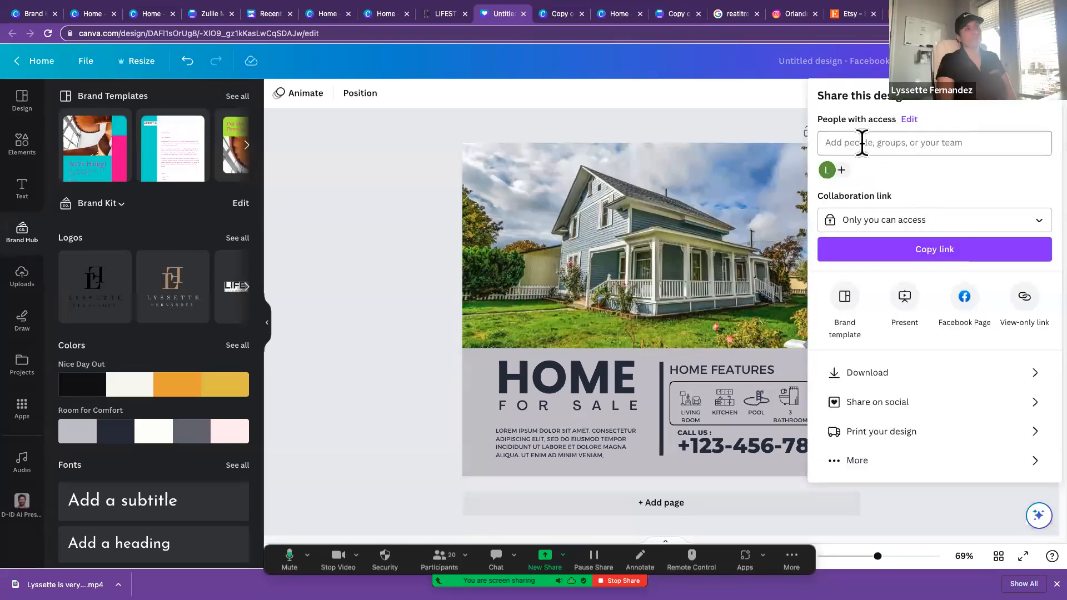
pyautogui.click(930, 222)
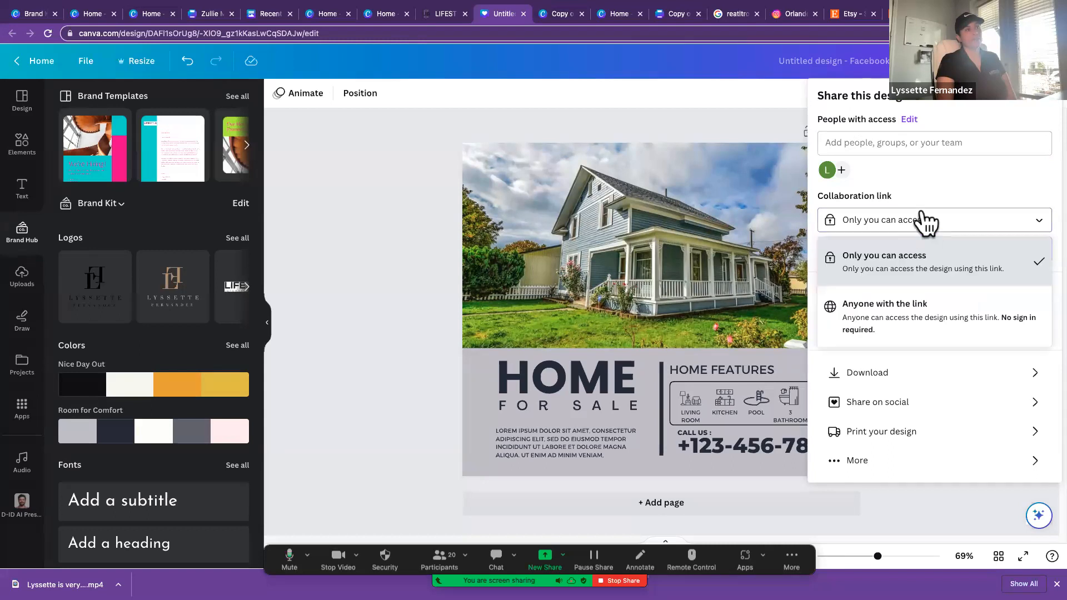
pyautogui.click(937, 316)
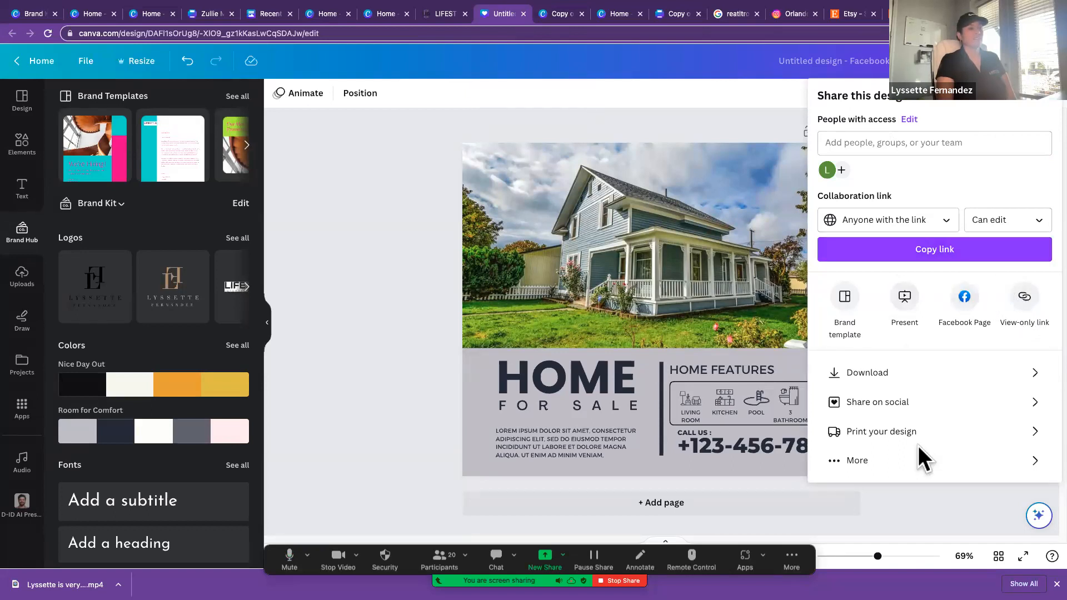
# Step: View all publishing options for the post, including the requirements for connecting Instagram Business, and close the sharing options
pyautogui.click(845, 470)
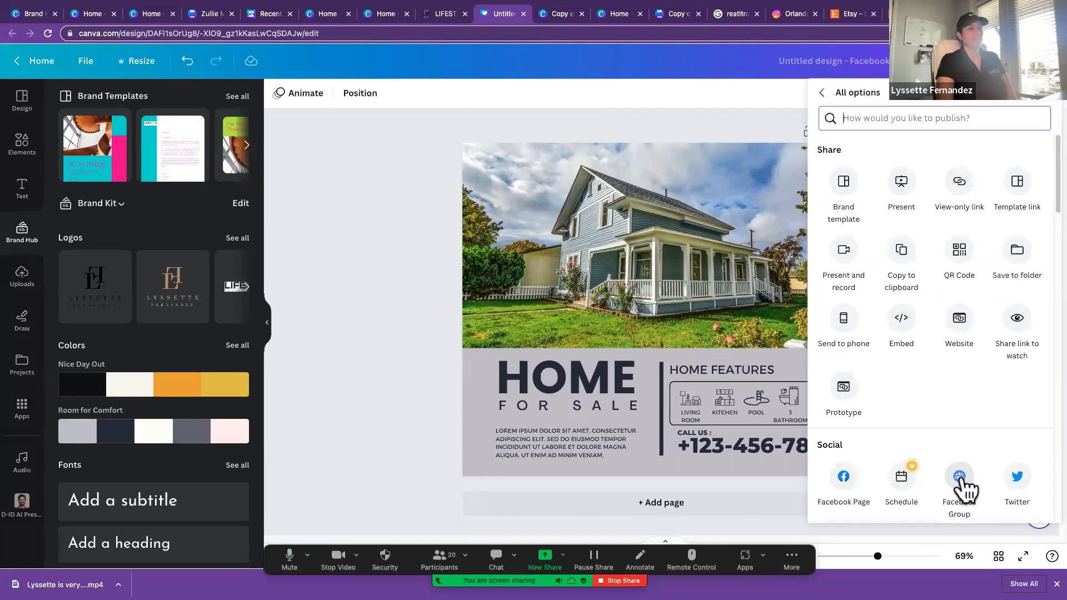
pyautogui.click(902, 482)
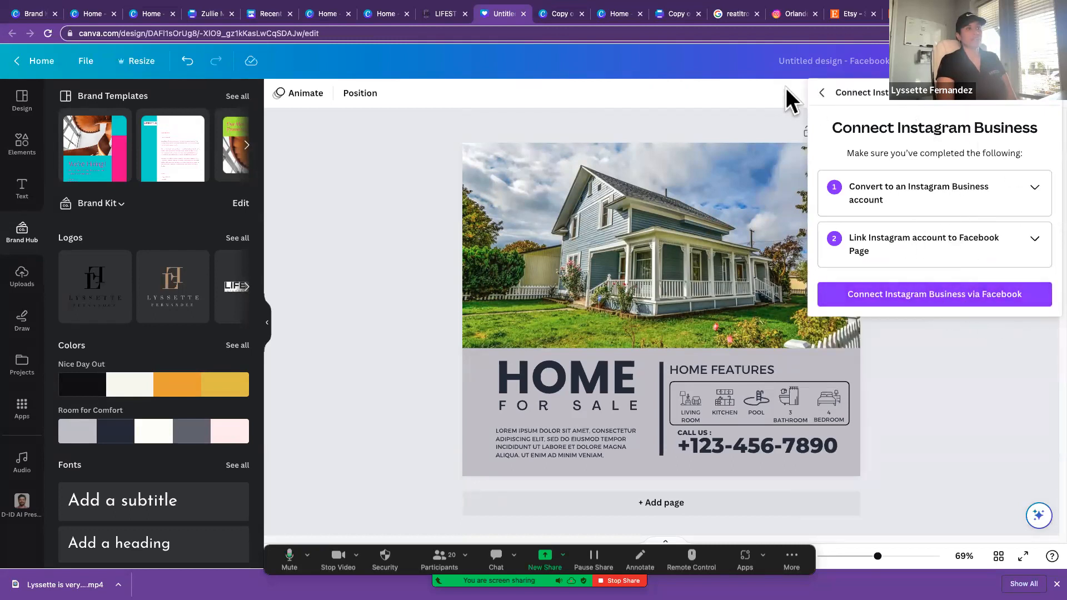
pyautogui.click(1041, 107)
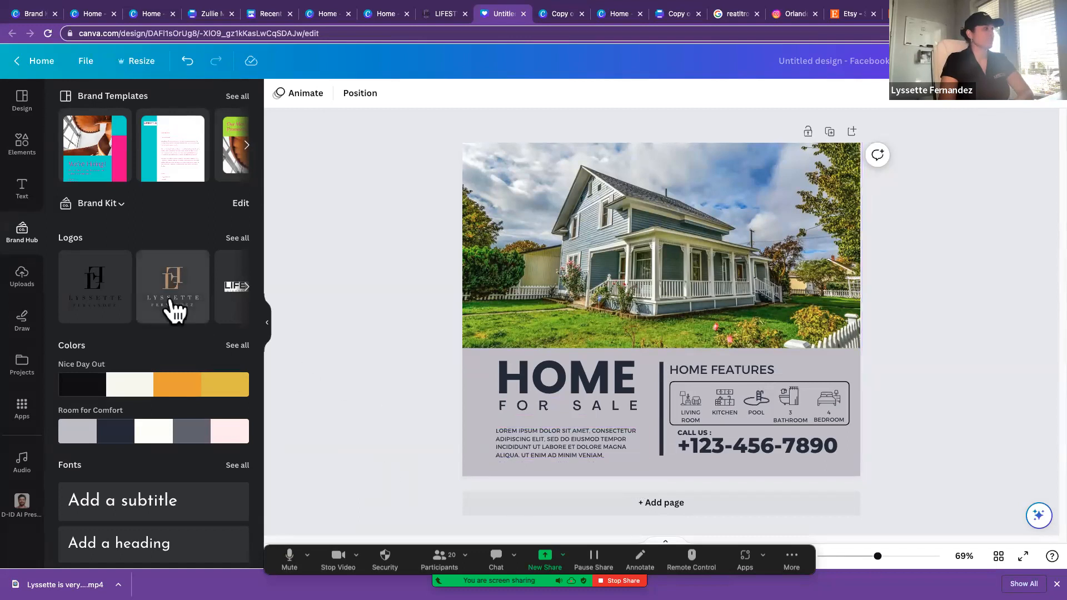
# Step: Add the Lifestyle International Realty logo from the brand kit at a reduced size and remove its white background
pyautogui.click(237, 295)
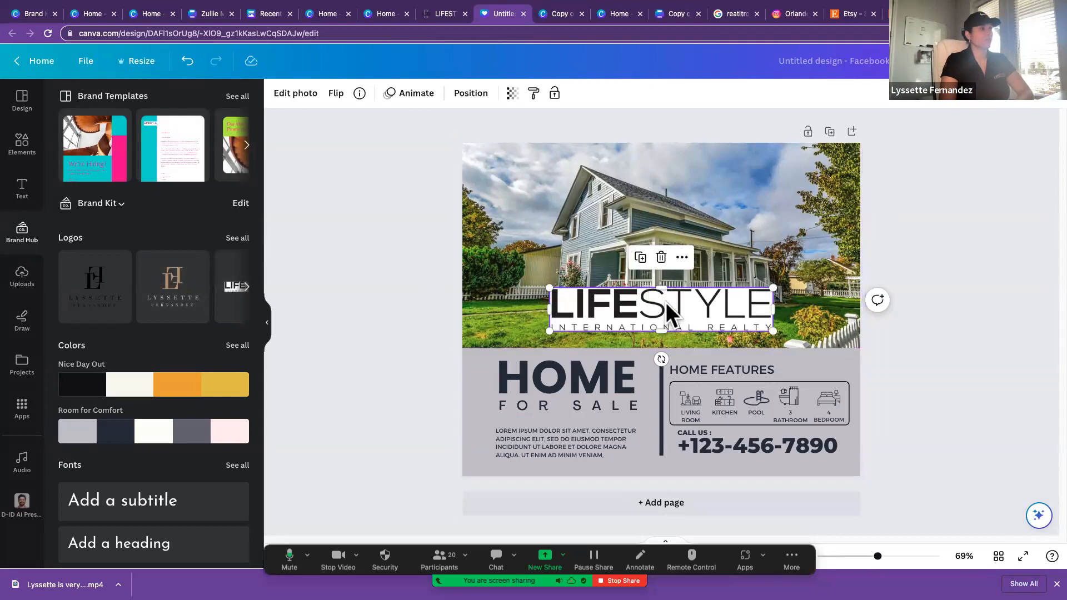
pyautogui.moveTo(669, 311); pyautogui.dragTo(671, 334)
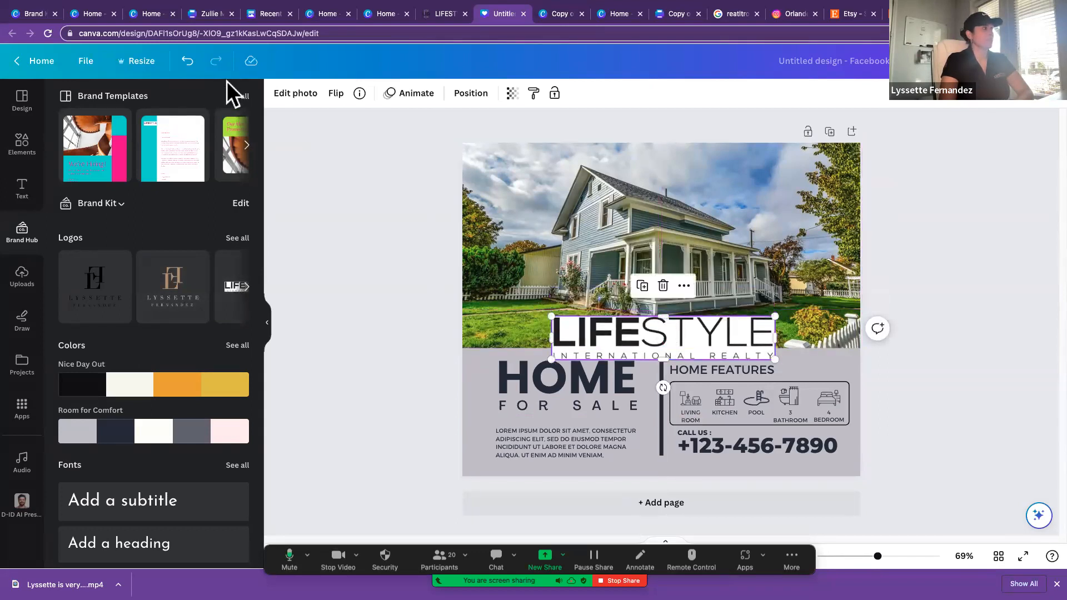
pyautogui.moveTo(552, 318); pyautogui.dragTo(631, 332)
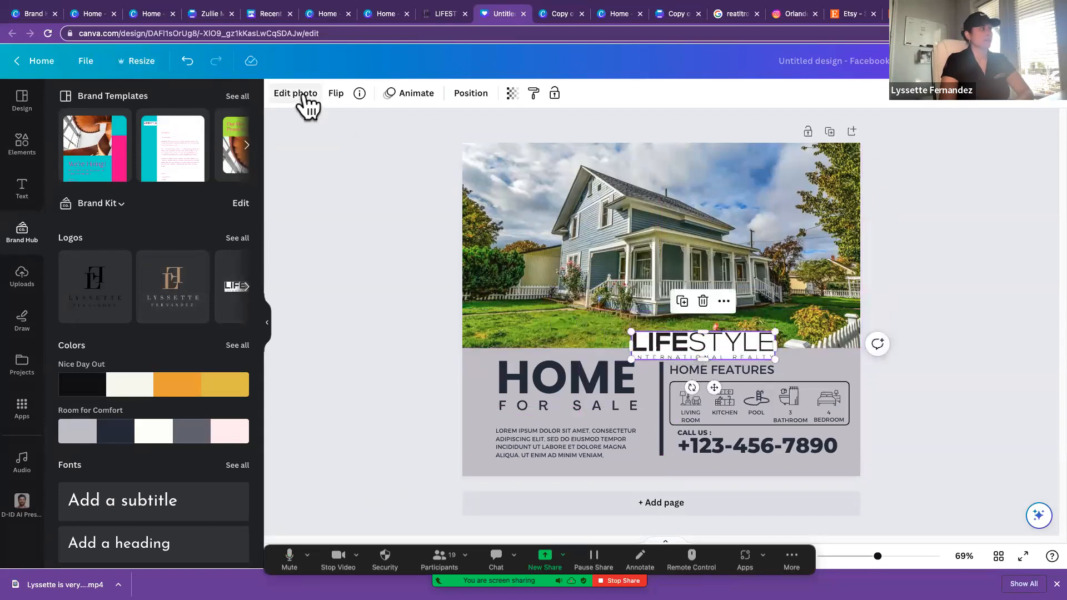
pyautogui.click(305, 95)
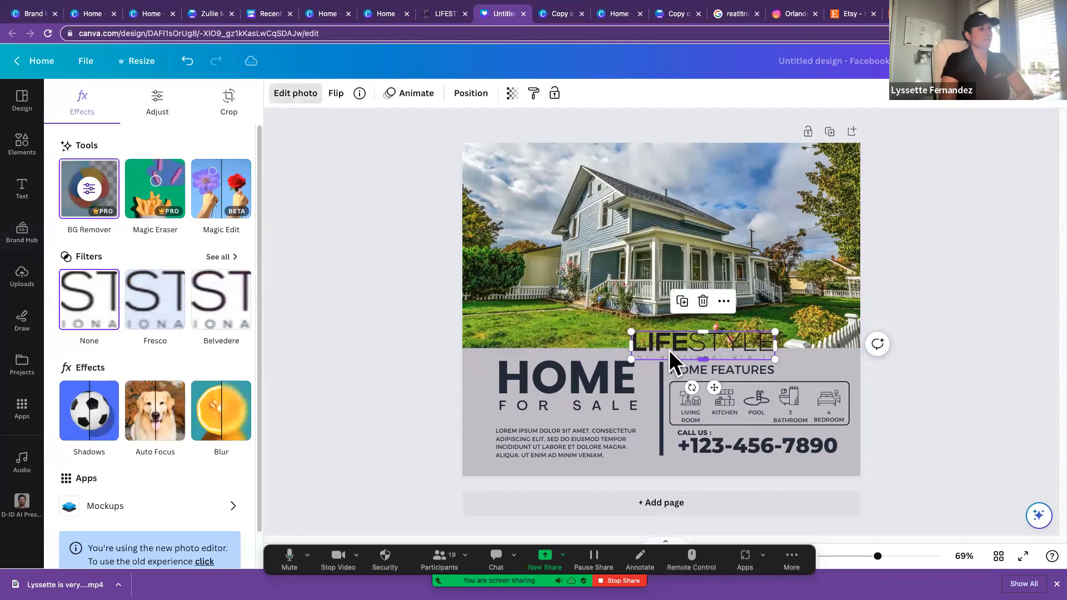
pyautogui.moveTo(668, 342); pyautogui.dragTo(645, 181)
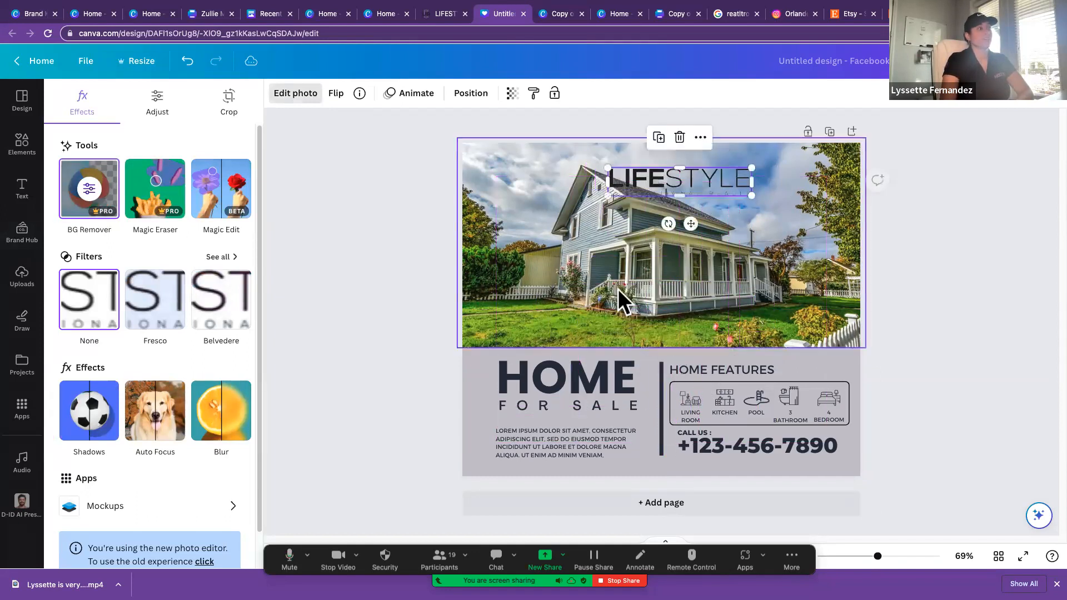
# Step: Replace the Home Features heading with the Lifestyle logo, placing it just above the features box
pyautogui.click(550, 394)
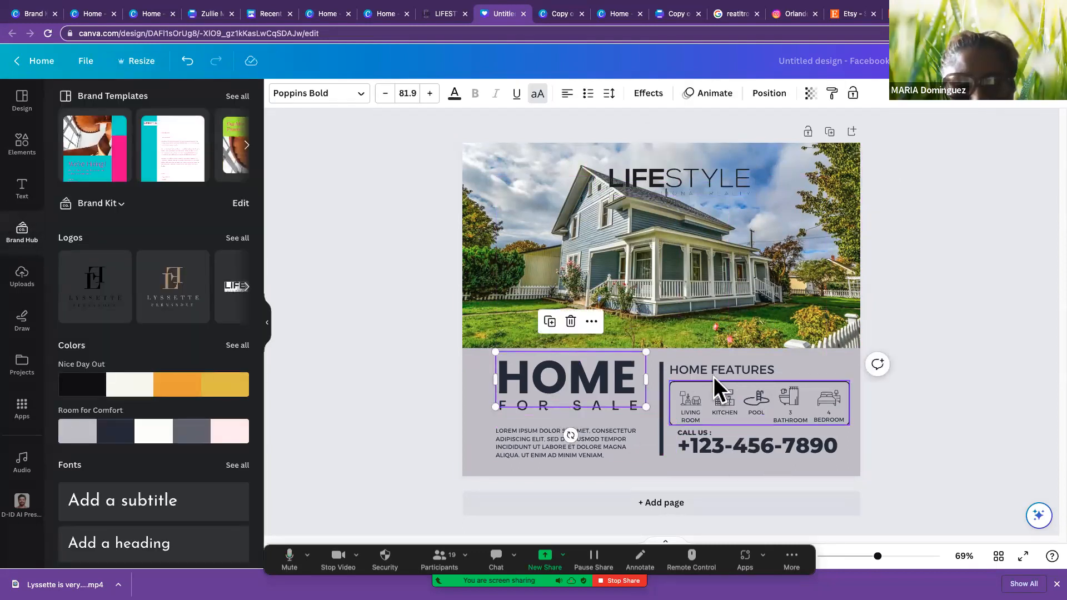
pyautogui.moveTo(682, 172); pyautogui.dragTo(778, 357)
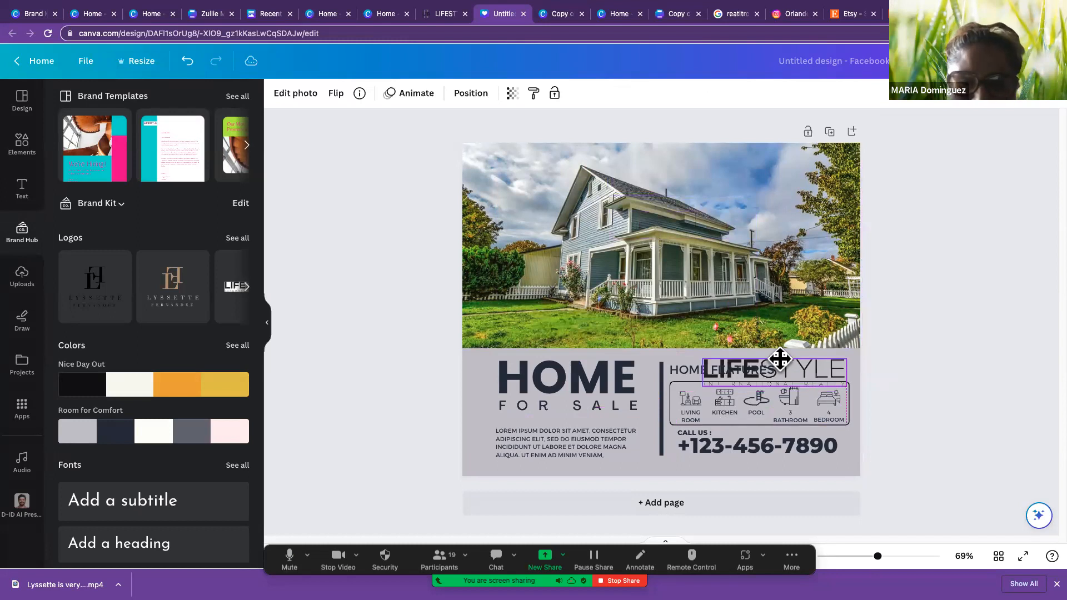
pyautogui.click(683, 372)
pyautogui.press('Delete')
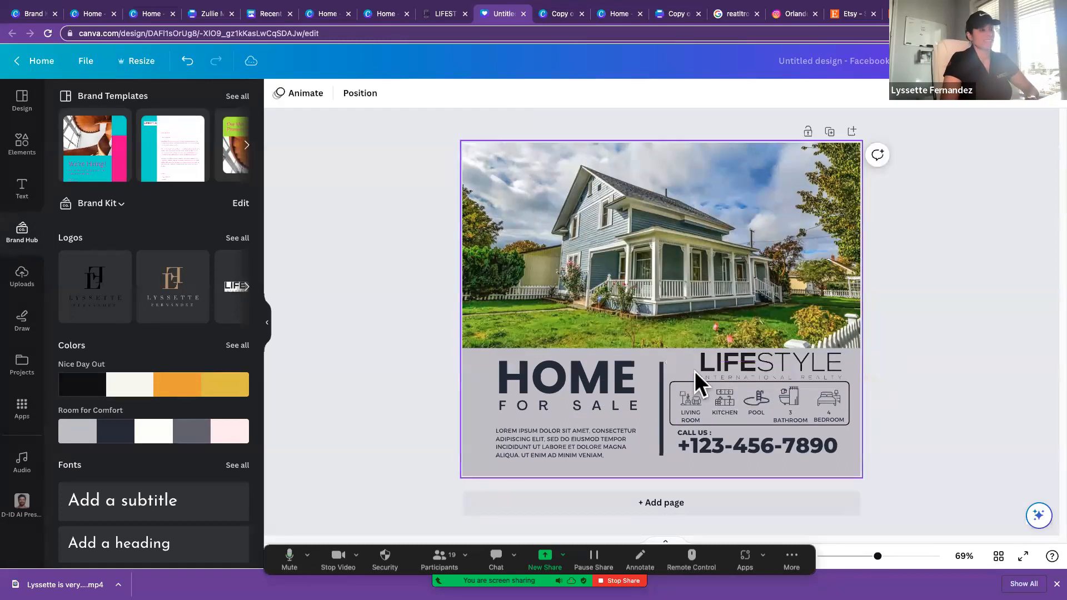
pyautogui.moveTo(760, 361); pyautogui.dragTo(747, 363)
pyautogui.click(912, 390)
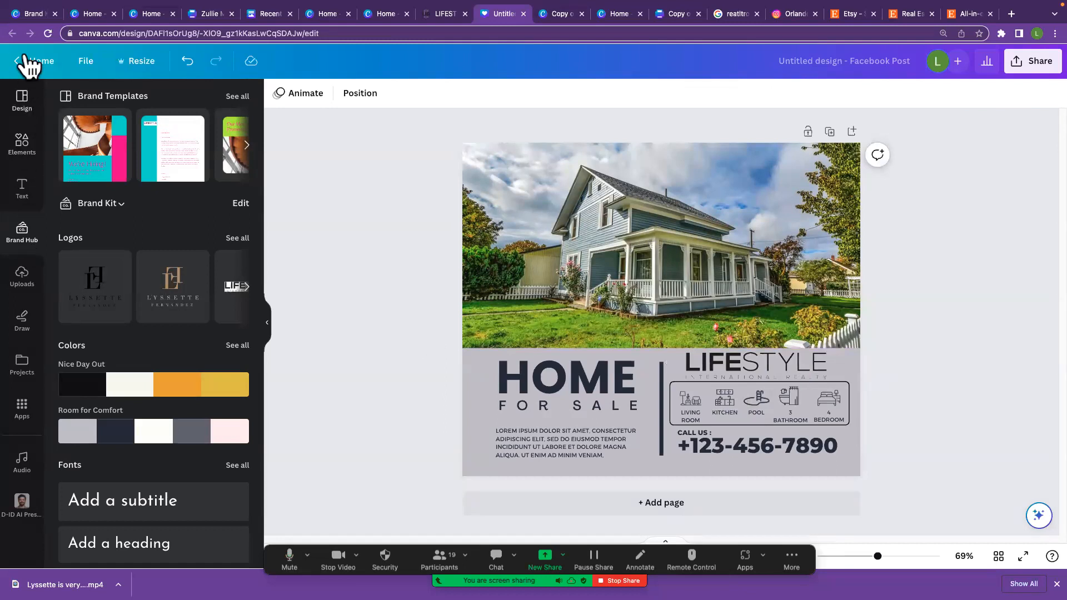
# Step: Create a new Instagram Post (Square) design, 1080 × 1080 px, from within the open Facebook post
pyautogui.click(86, 62)
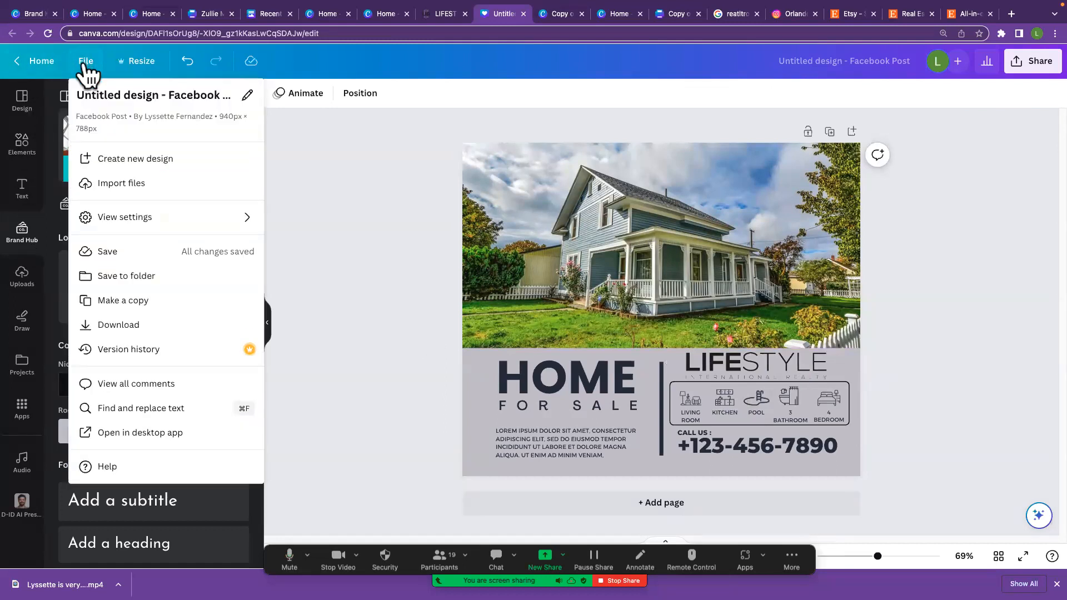
pyautogui.click(159, 165)
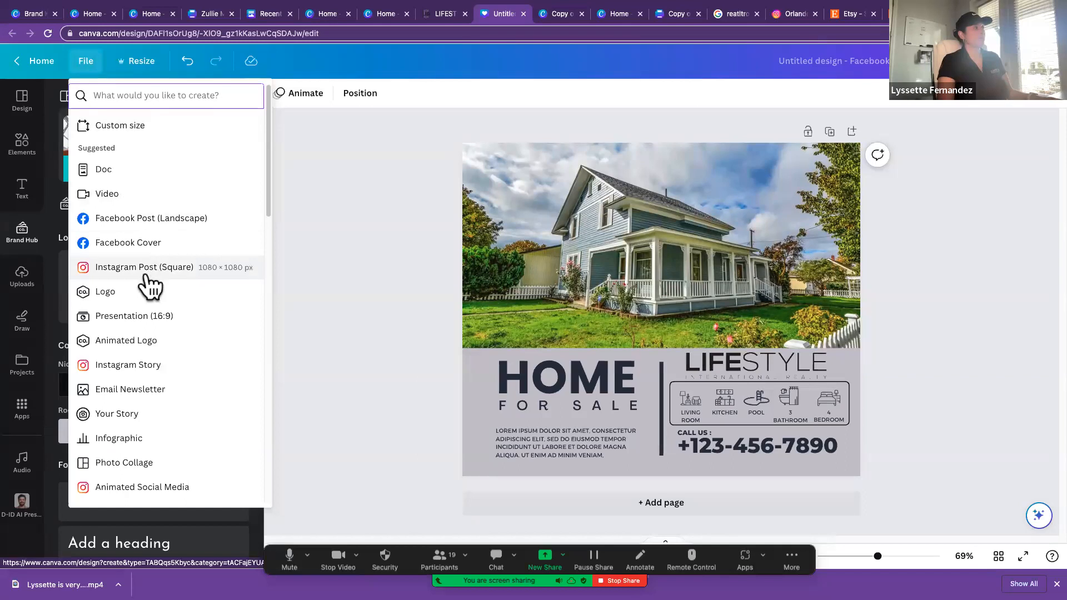
pyautogui.scroll(-1, 132, 296)
pyautogui.scroll(1, 109, 267)
pyautogui.scroll(-1, 110, 264)
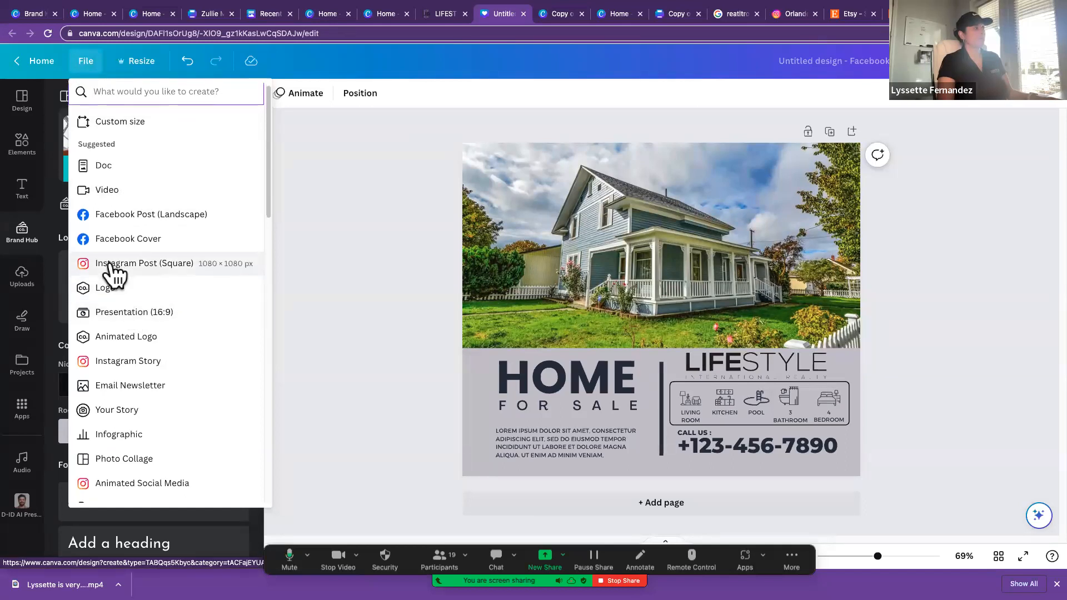
pyautogui.click(110, 263)
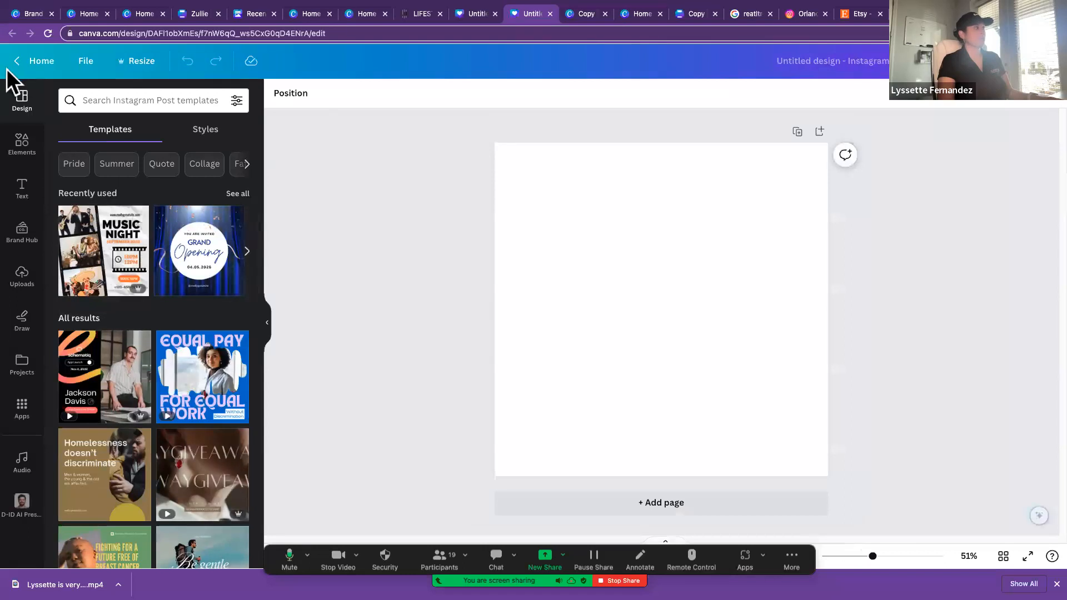
# Step: Return to the Canva home page, search the new design types for "insta" and create an Instagram Reel
pyautogui.click(39, 61)
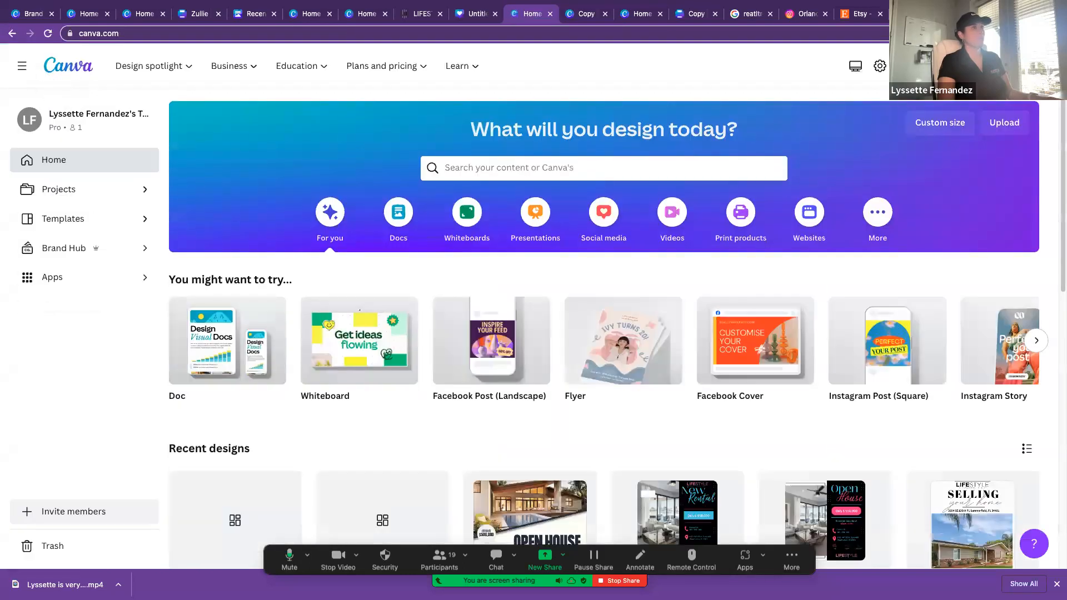
pyautogui.click(963, 65)
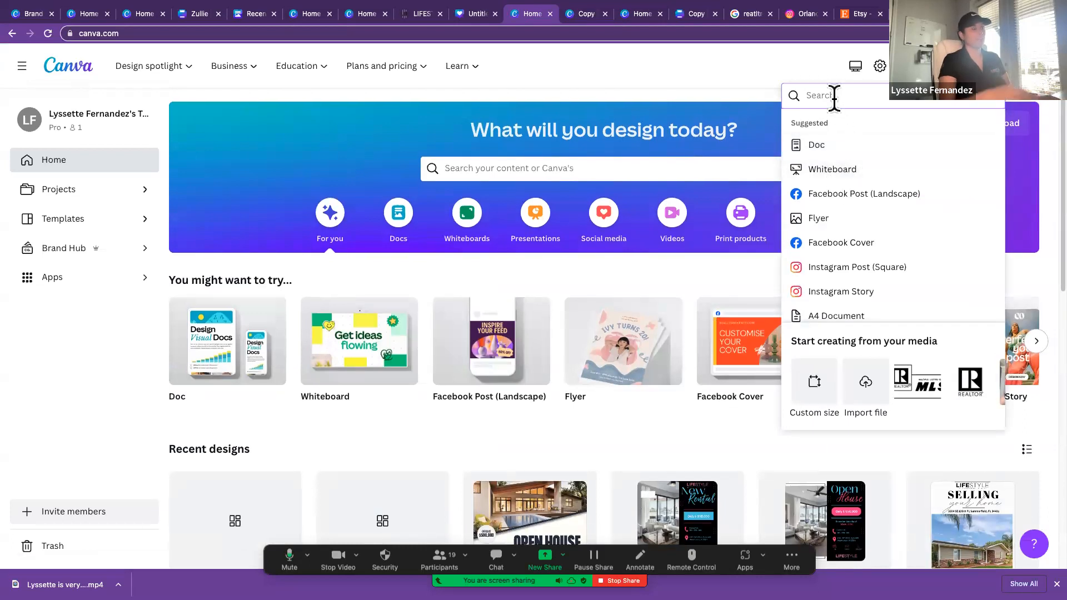
pyautogui.write('iin')
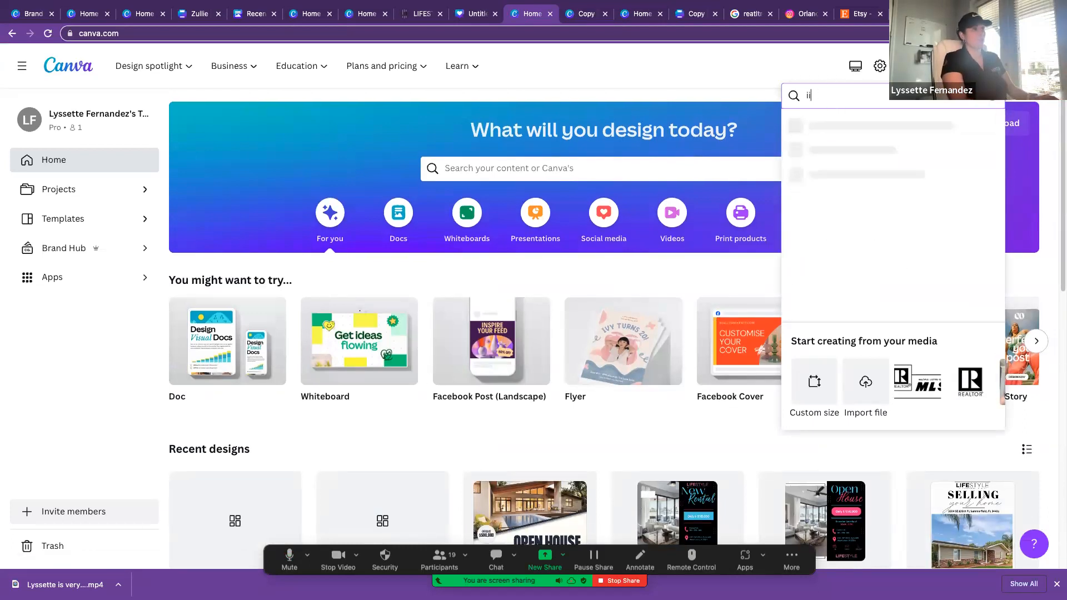
pyautogui.write('ta')
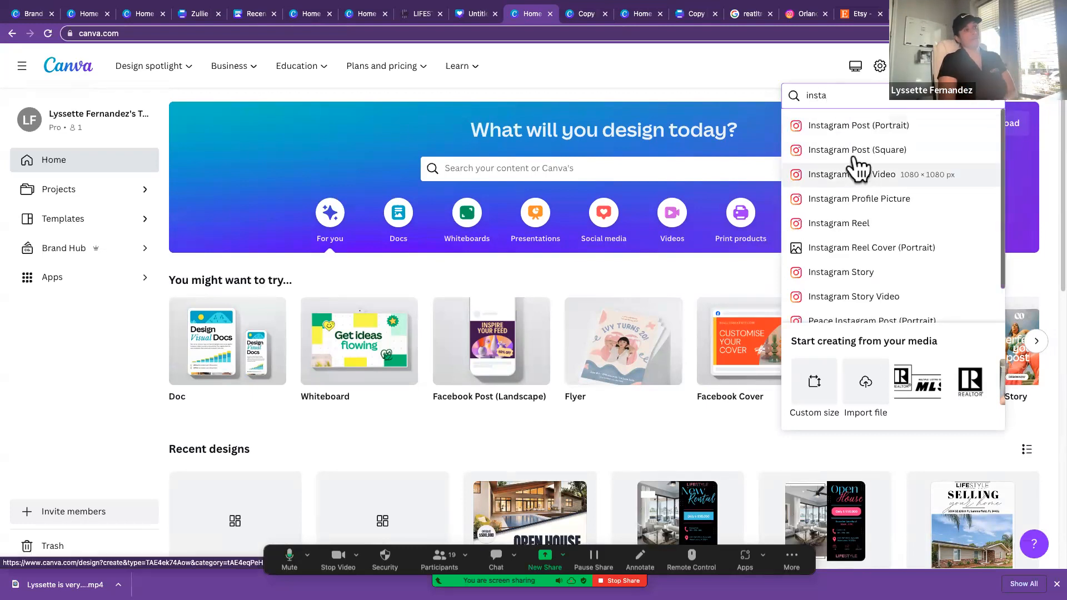
pyautogui.click(840, 224)
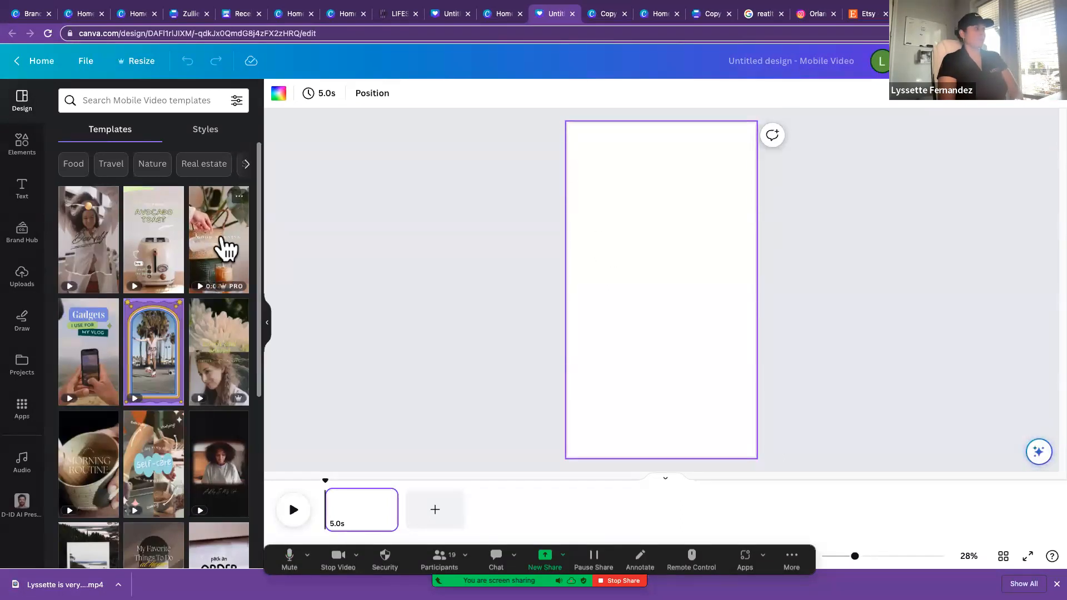
# Step: Apply the Good Morning Mobile Video template, and replace it with the Lucky's Kitchen page of the Beige White Mobile Video template
pyautogui.click(225, 247)
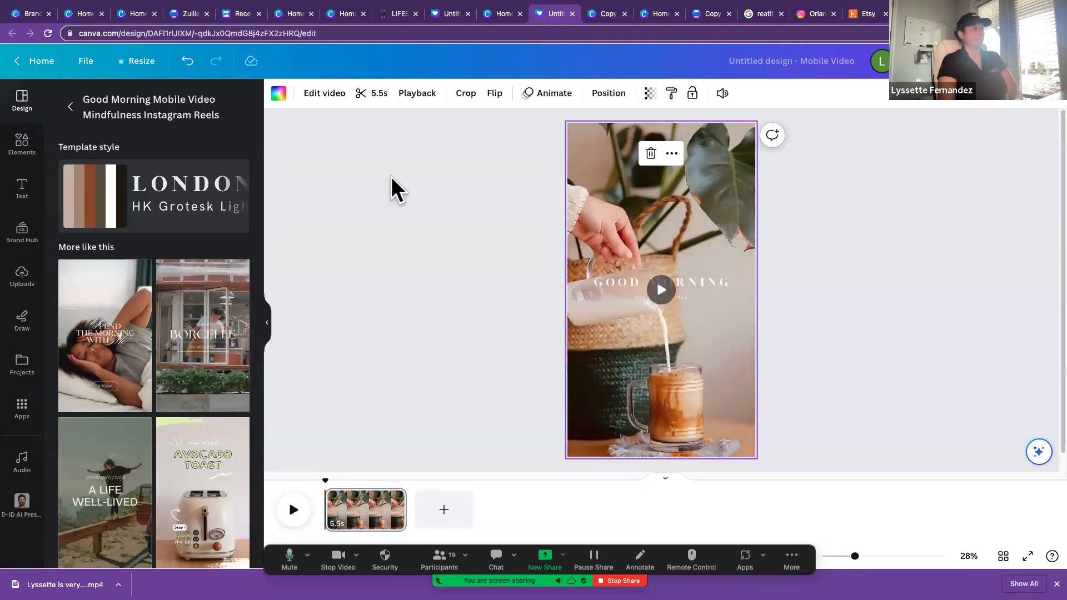
pyautogui.scroll(-6, 208, 374)
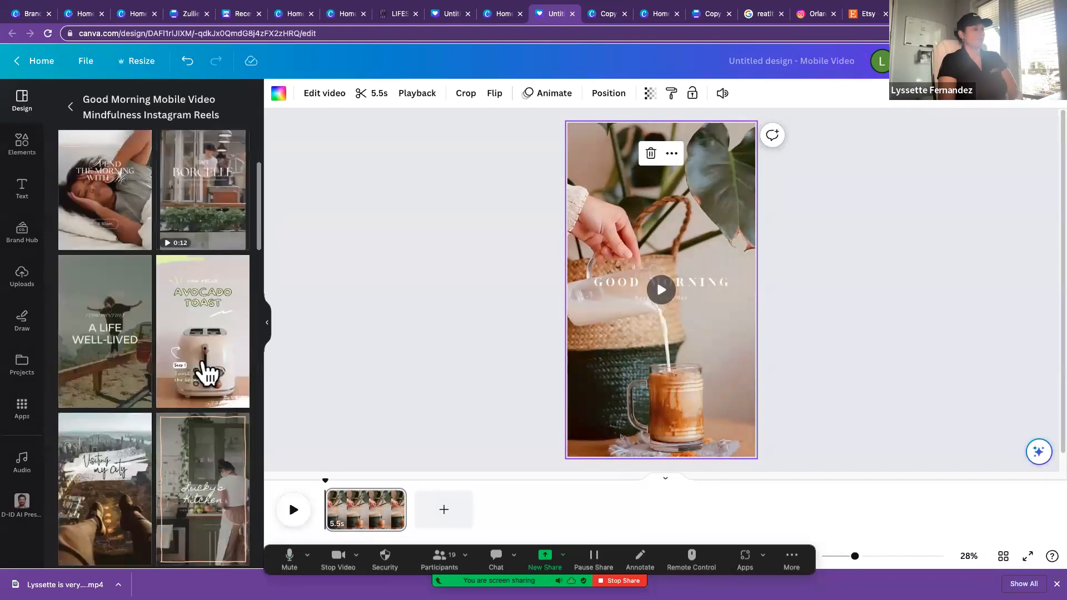
pyautogui.click(200, 356)
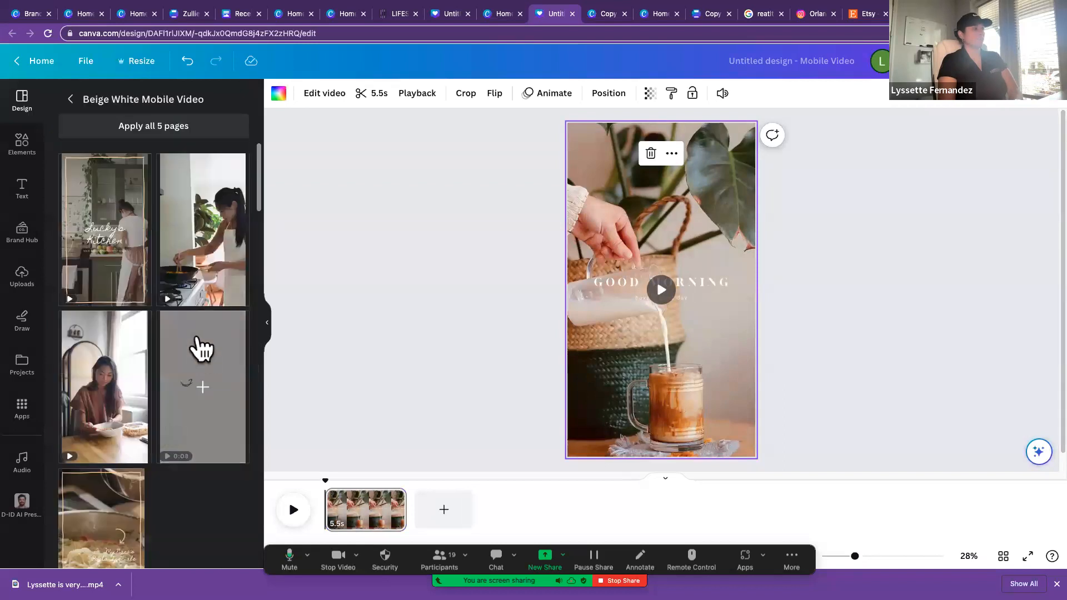
pyautogui.click(102, 255)
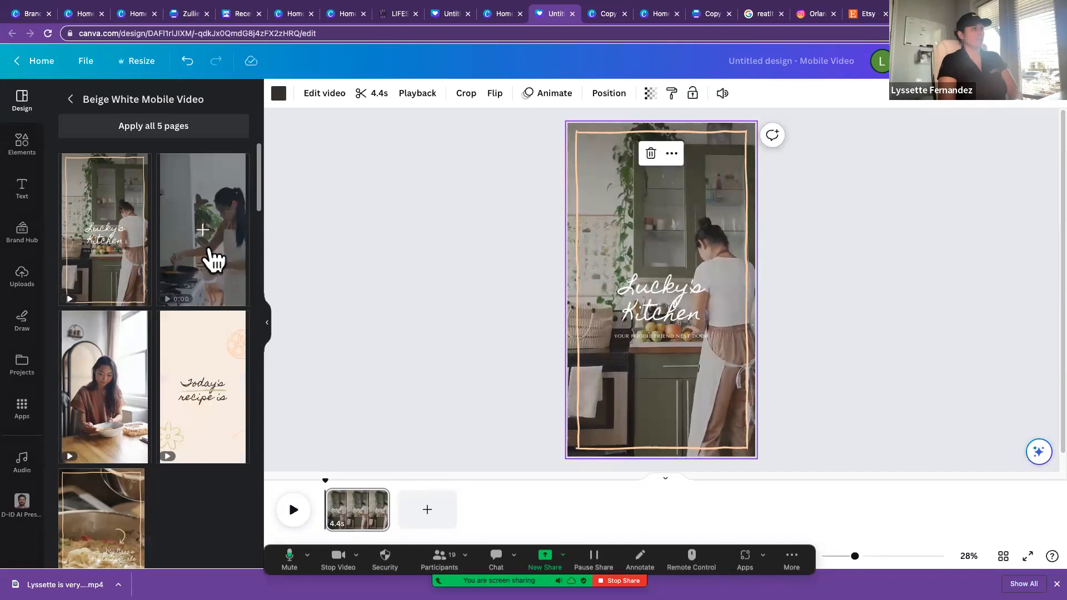
pyautogui.click(211, 253)
pyautogui.click(115, 257)
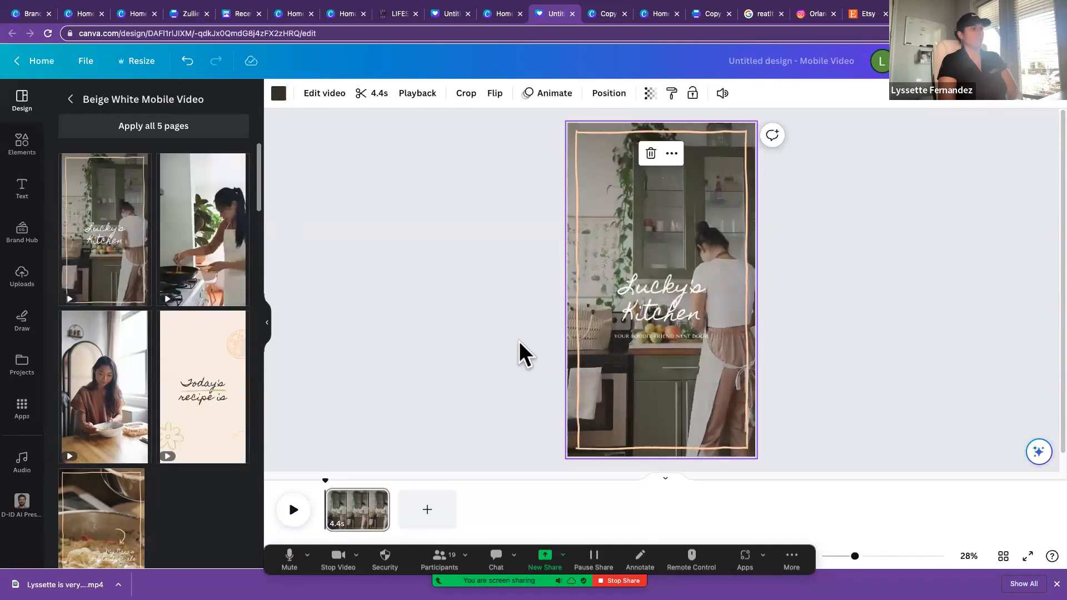
# Step: Look through the uploaded images and the elements library for material for the mobile video
pyautogui.scroll(-1, 522, 344)
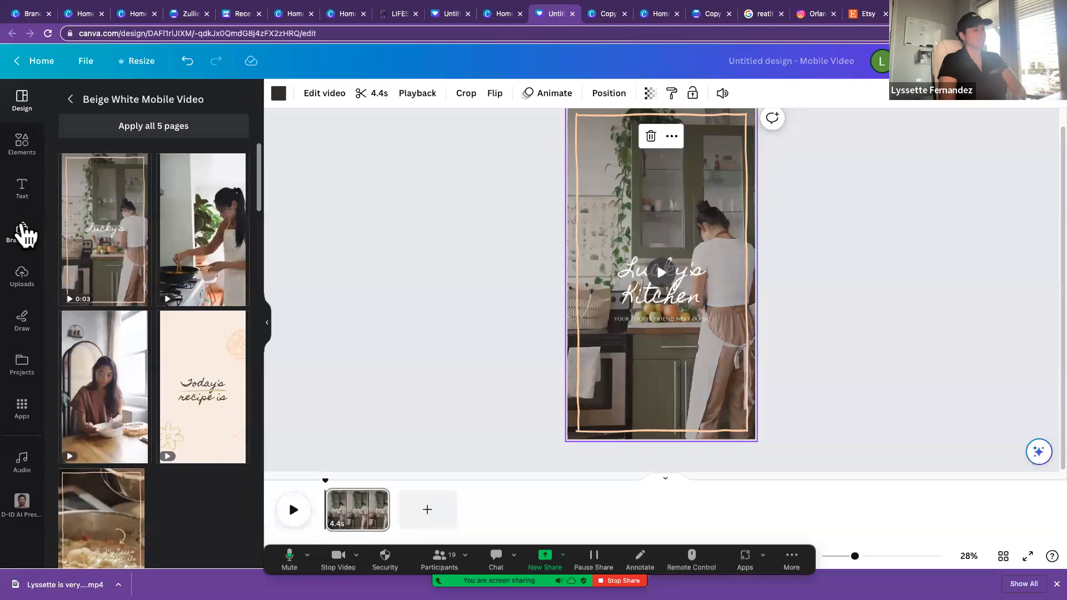
pyautogui.scroll(1, 741, 345)
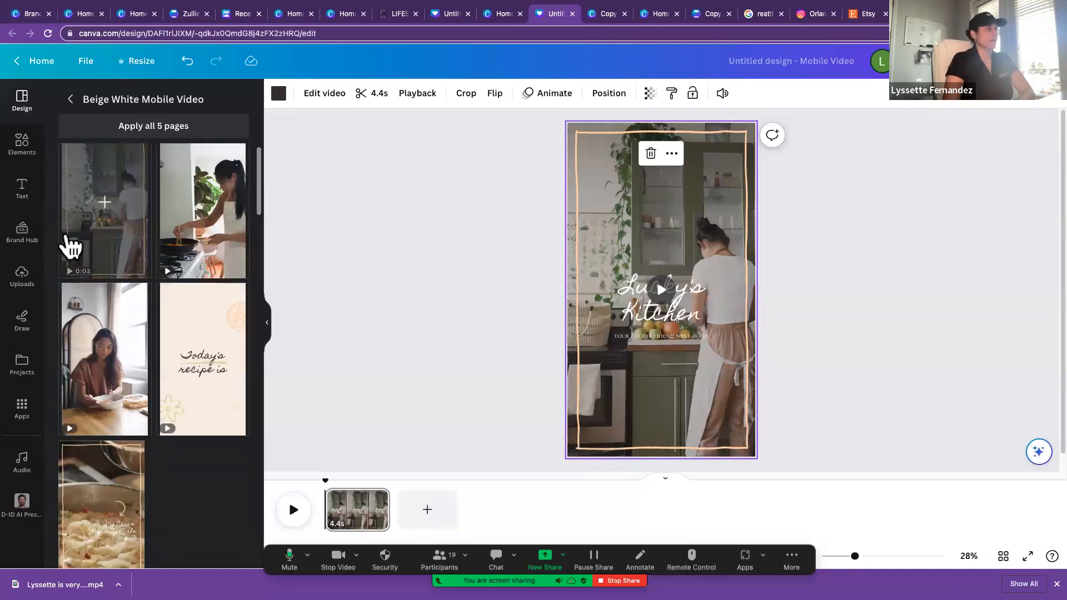
pyautogui.click(23, 276)
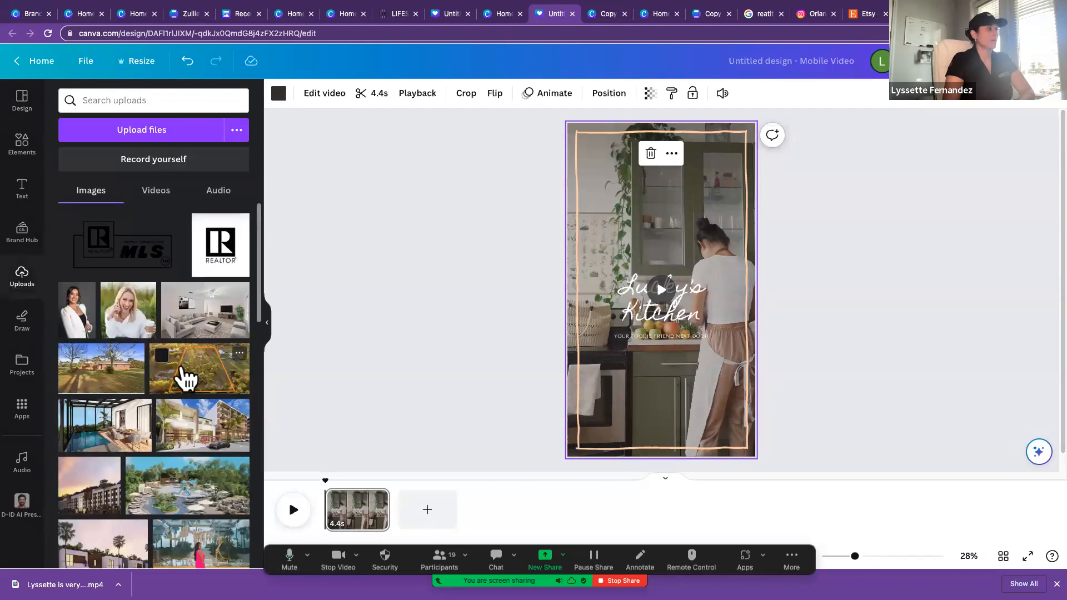
pyautogui.scroll(-5, 185, 376)
pyautogui.scroll(6, 109, 316)
pyautogui.click(24, 144)
# Step: Play back the Lucky's Kitchen mobile video page to preview it
pyautogui.click(670, 292)
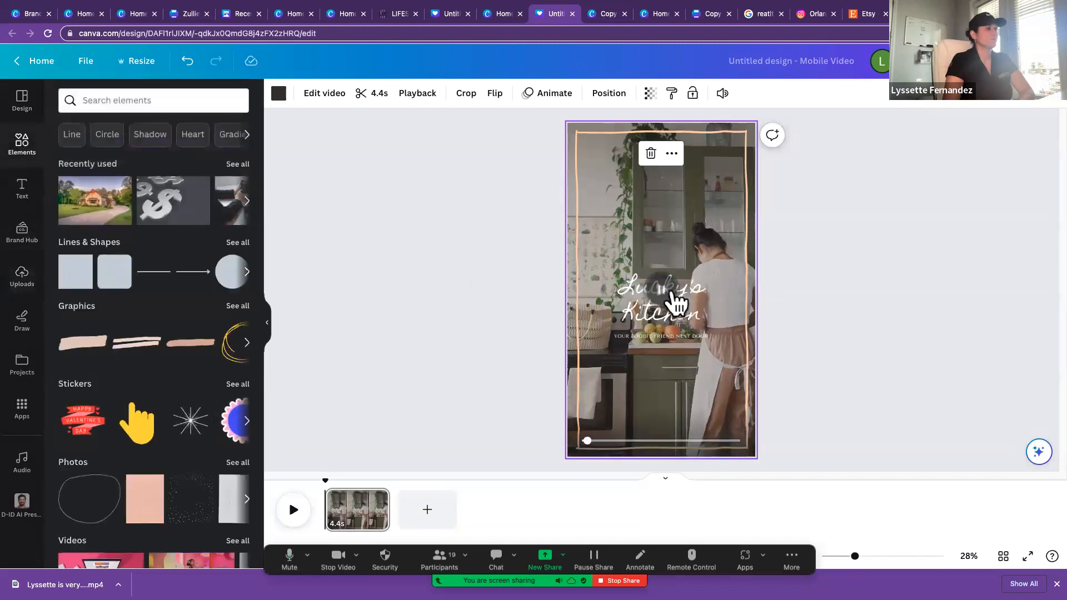
pyautogui.doubleClick(579, 129)
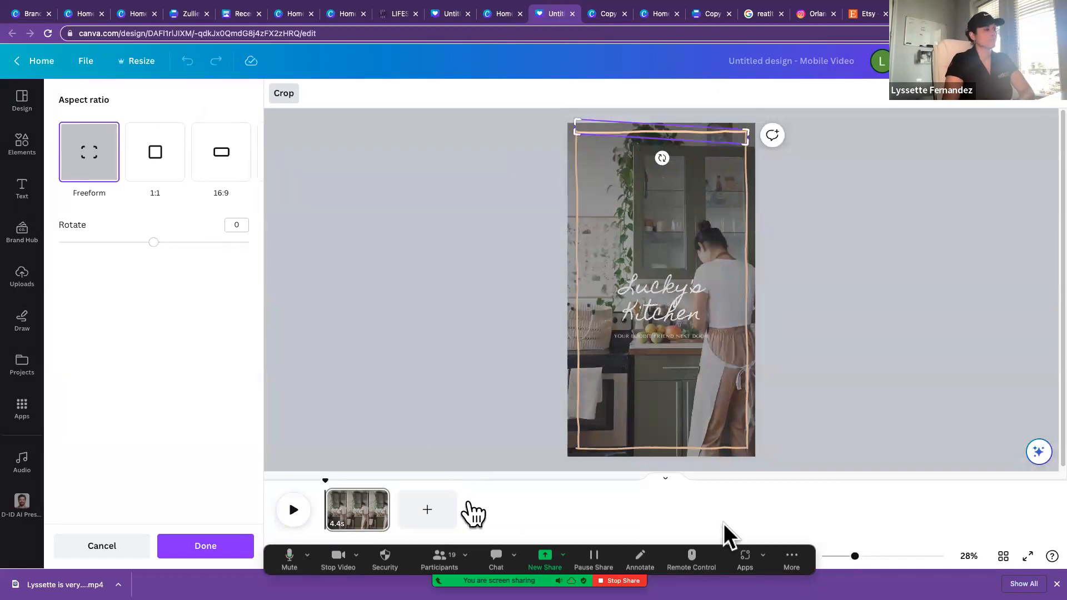
pyautogui.click(294, 511)
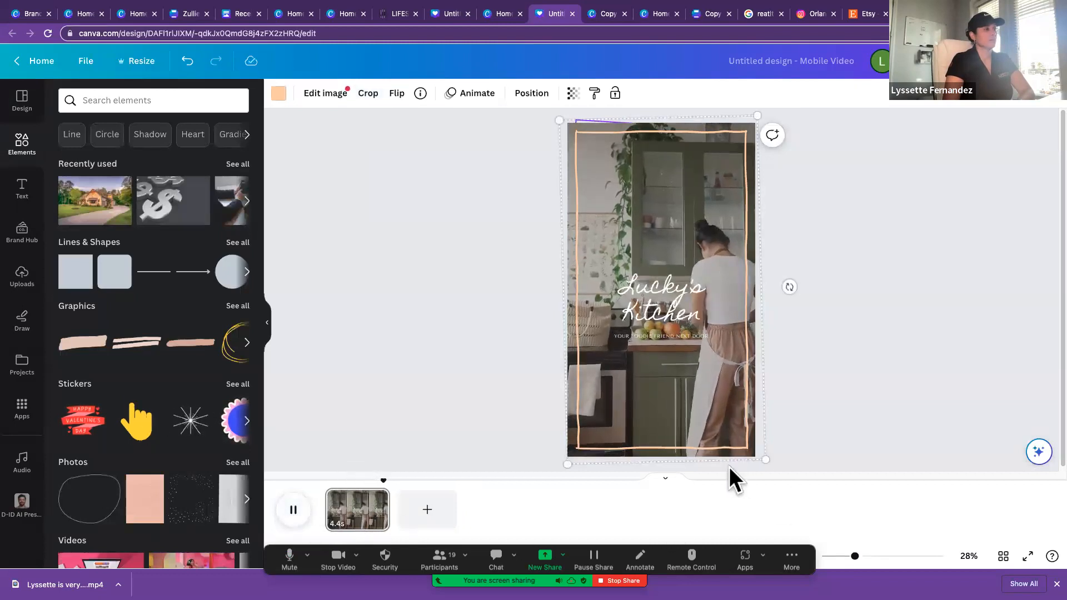
pyautogui.click(359, 350)
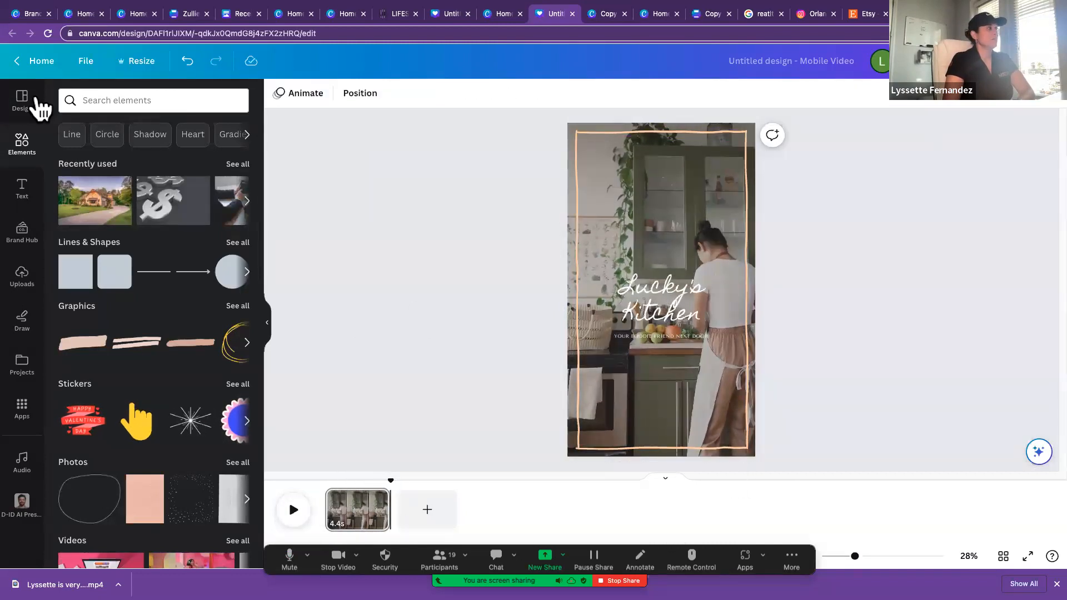
# Step: Create a new Newsletter design from within the open mobile video design
pyautogui.click(87, 62)
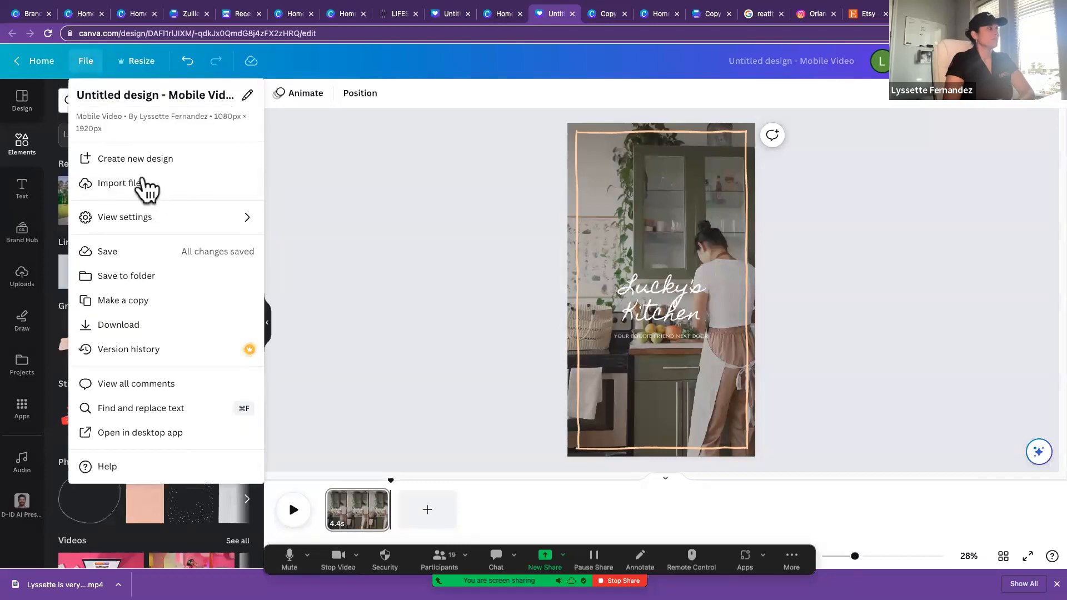
pyautogui.click(140, 160)
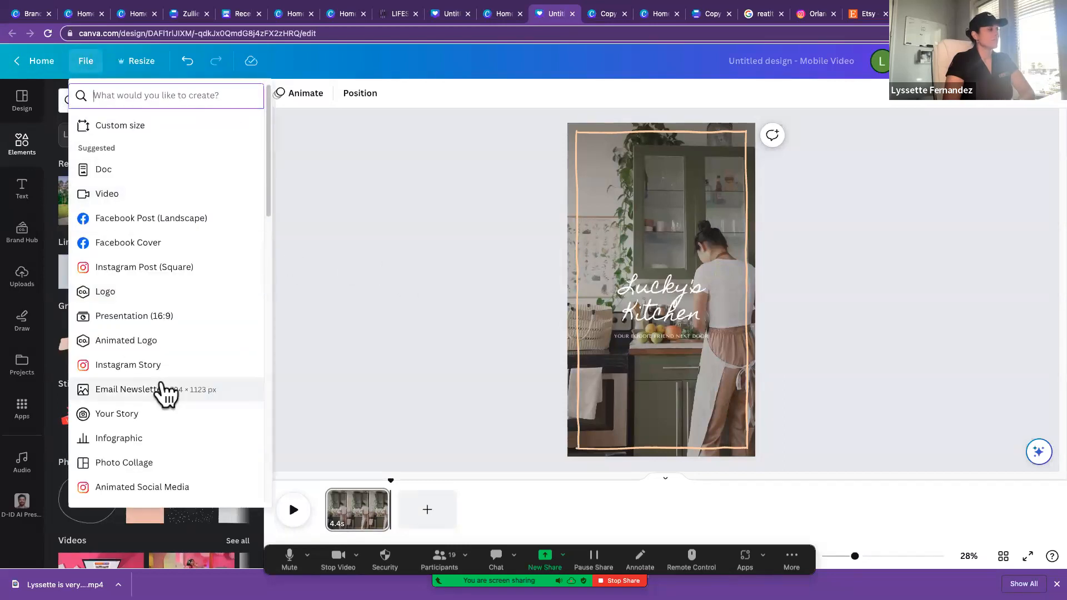
pyautogui.scroll(-3, 164, 392)
pyautogui.scroll(-4, 162, 389)
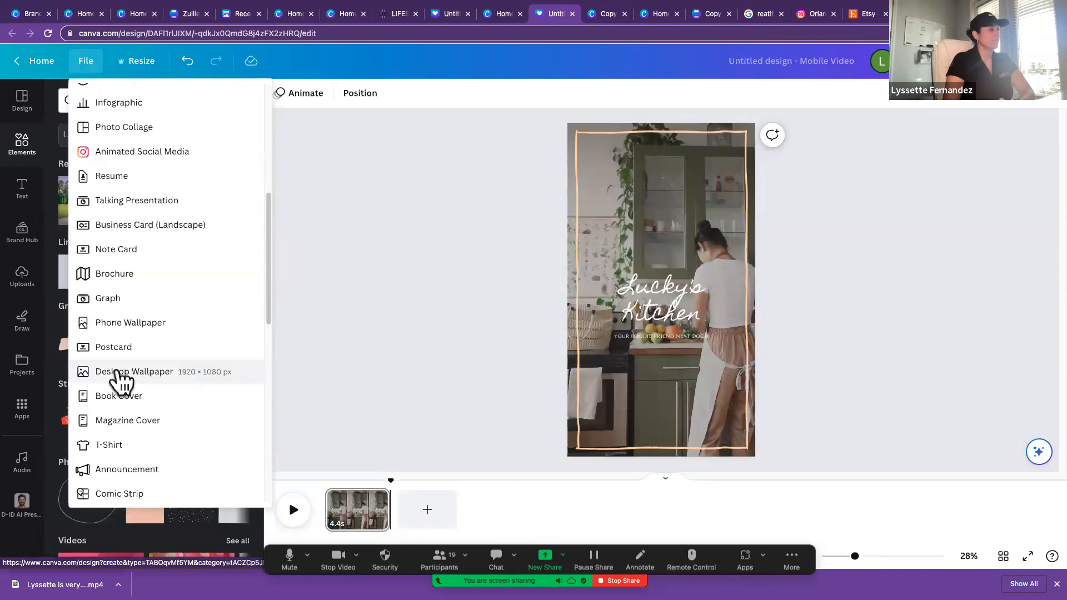
pyautogui.scroll(1, 147, 458)
pyautogui.scroll(-2, 145, 458)
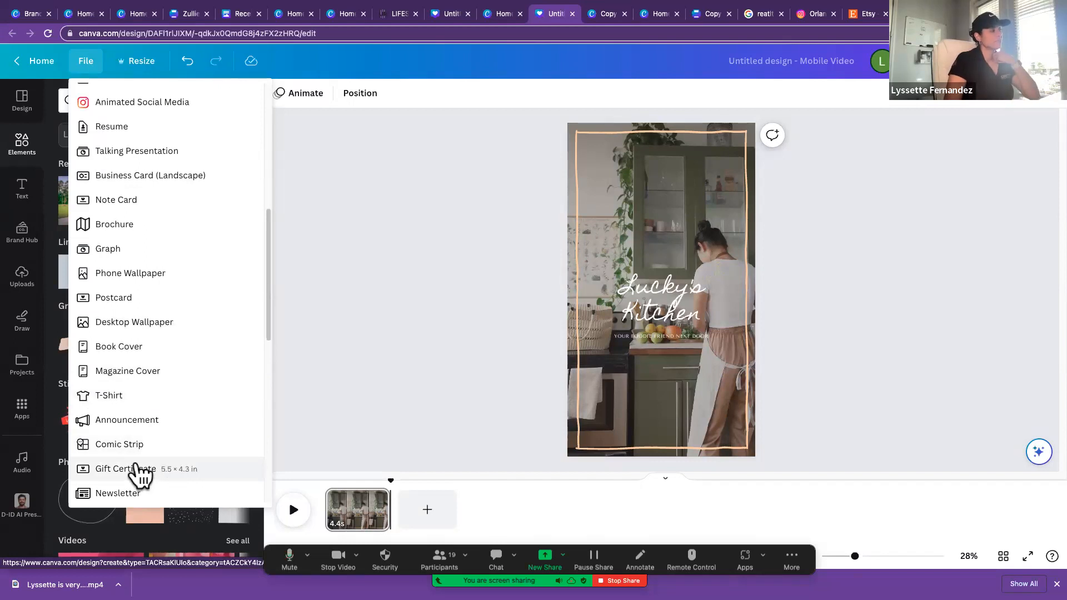
pyautogui.click(137, 494)
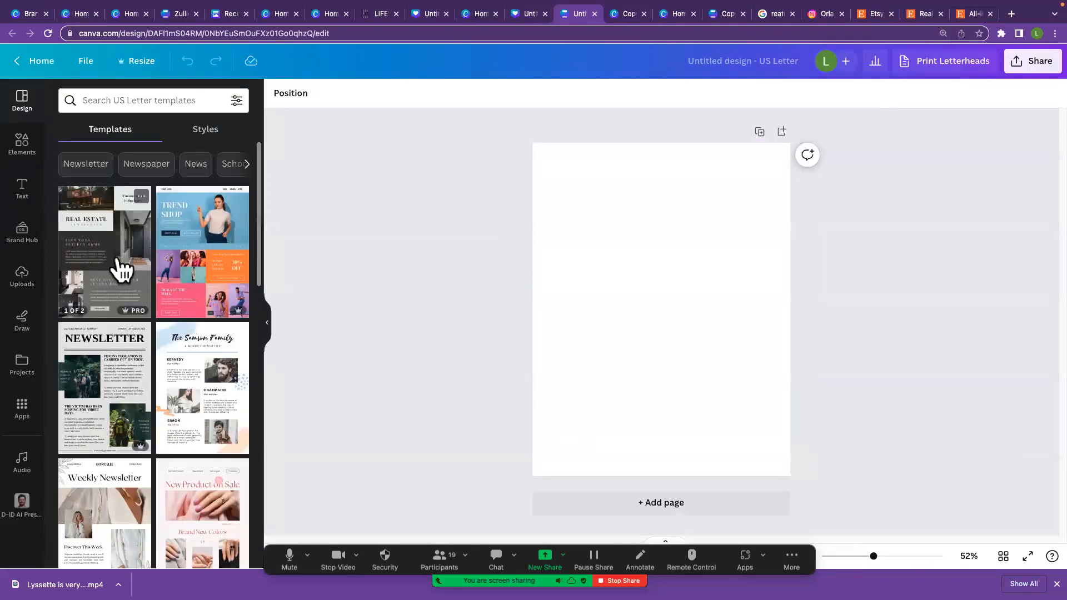
# Step: Apply the first page of the Green & Brown Modern Real Estate Newsletter template to the blank page
pyautogui.click(119, 267)
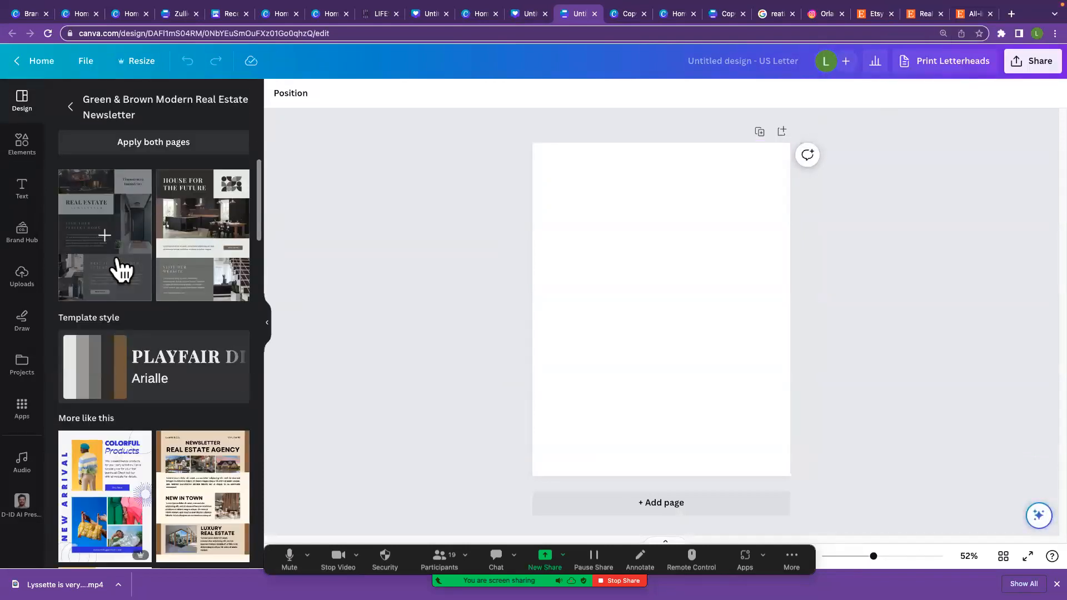
pyautogui.click(106, 240)
pyautogui.click(421, 313)
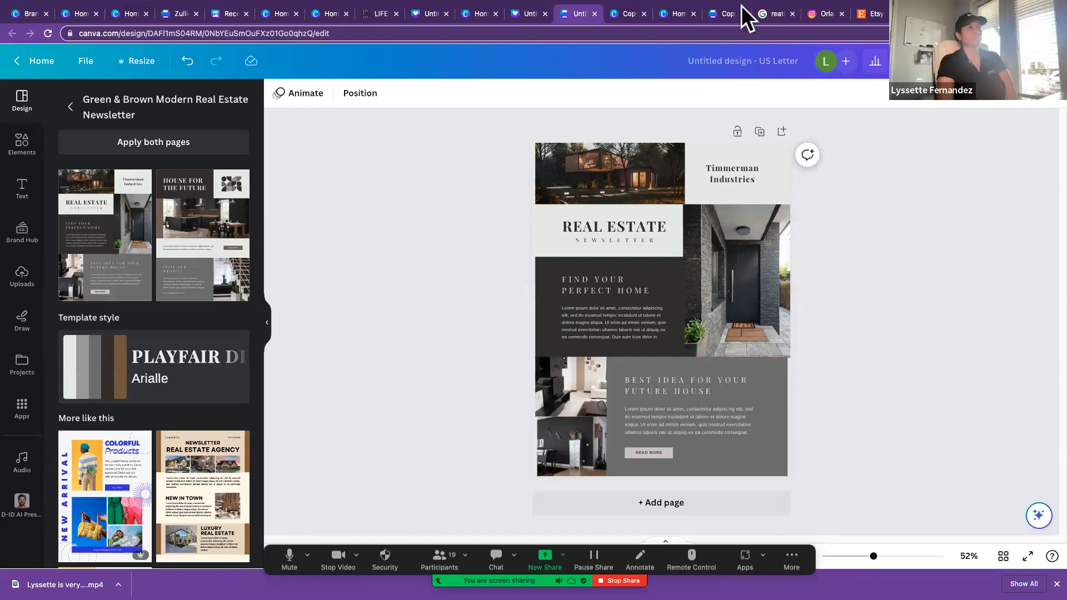
# Step: Search the new design types for "brochure" and create a Bifold Brochure
pyautogui.moveTo(875, 8)
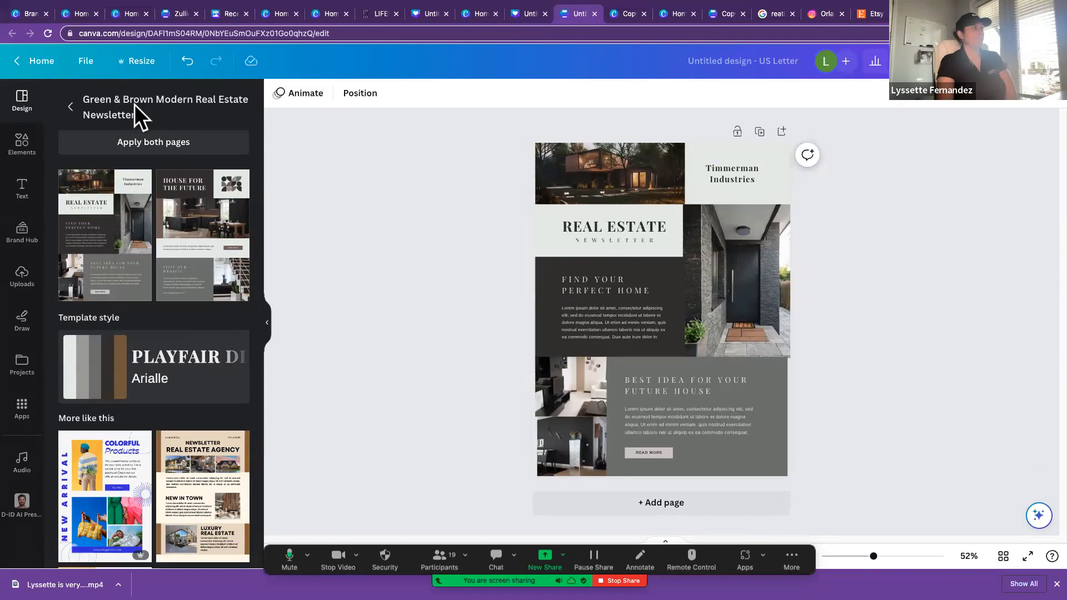
pyautogui.click(86, 61)
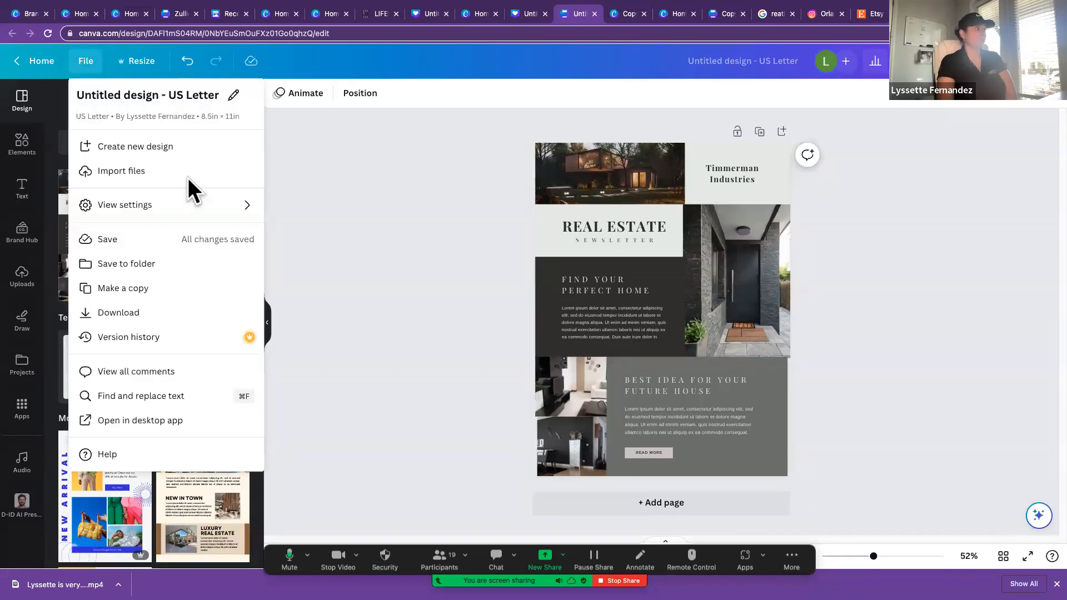
pyautogui.click(154, 154)
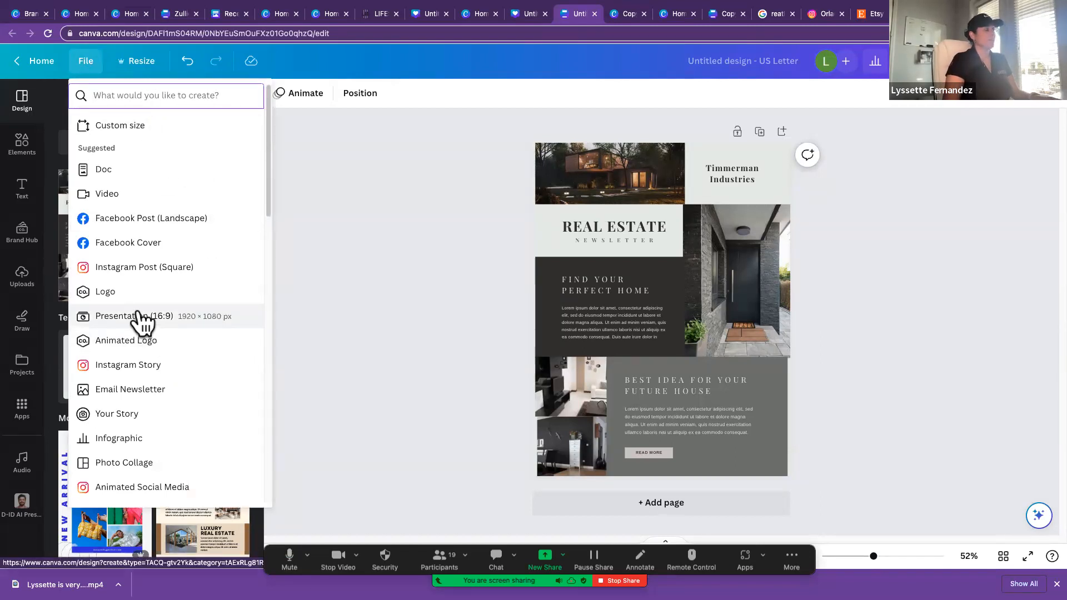
pyautogui.write('bro')
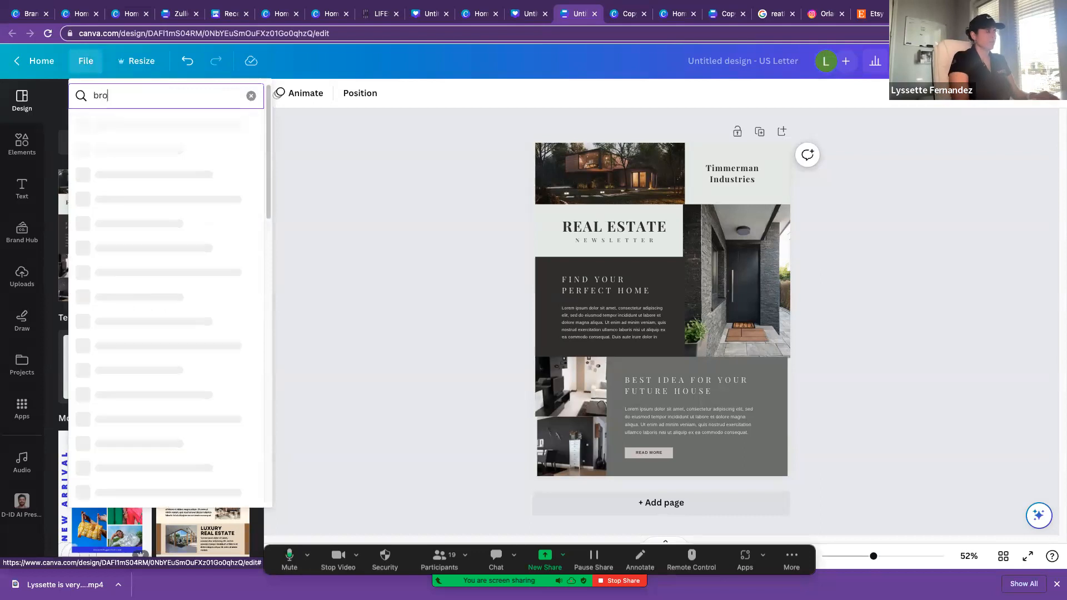
pyautogui.write('chure')
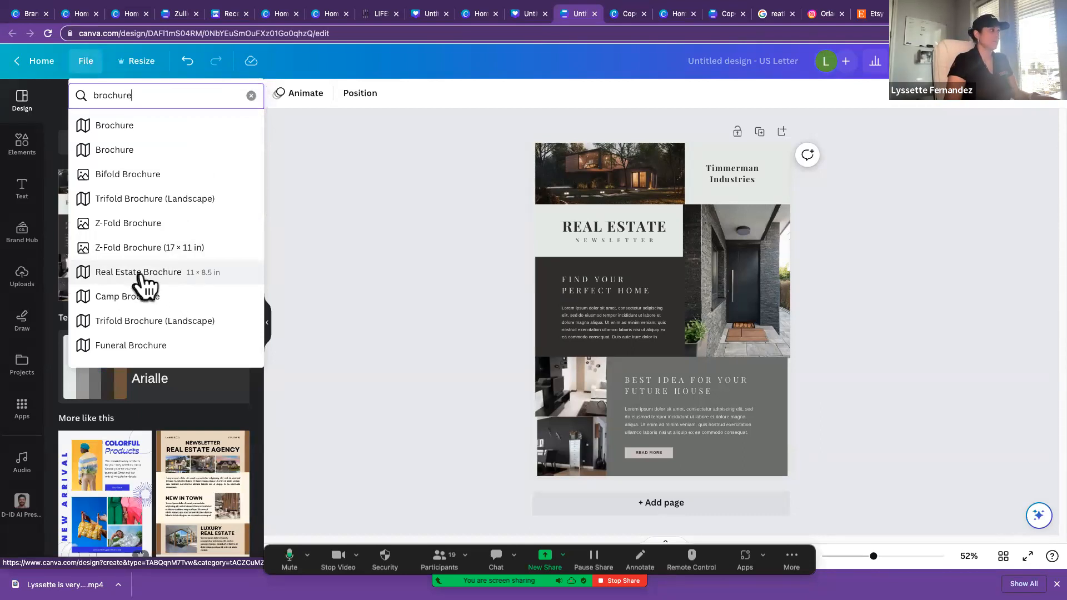
pyautogui.click(140, 181)
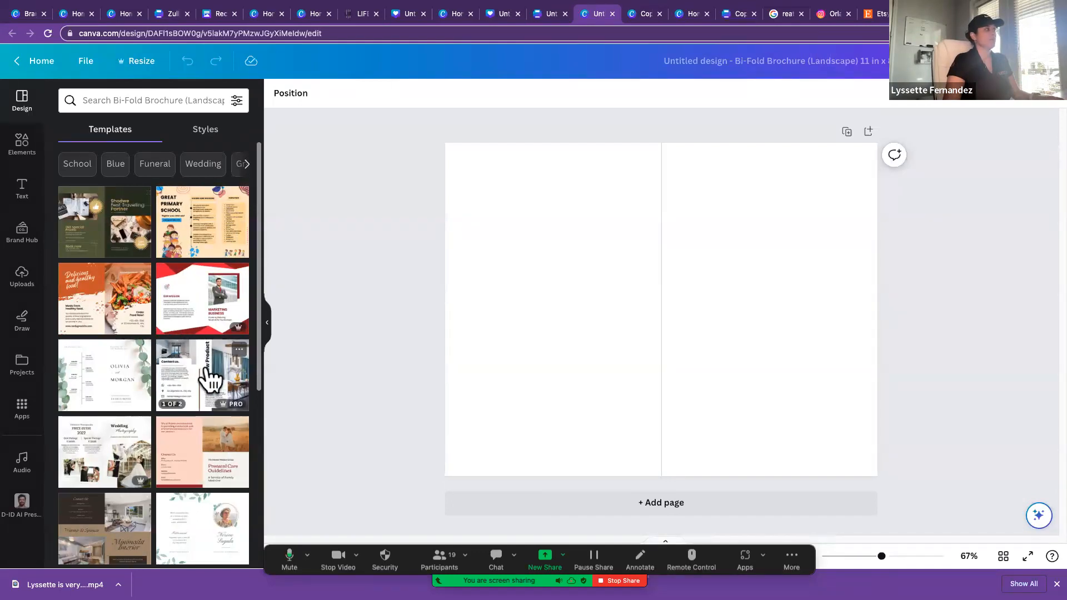
# Step: Search the brochure templates for "real estate" and apply the first page of the Dark Brown Modern Real Estate Bifold Brochure
pyautogui.click(162, 98)
pyautogui.write('re')
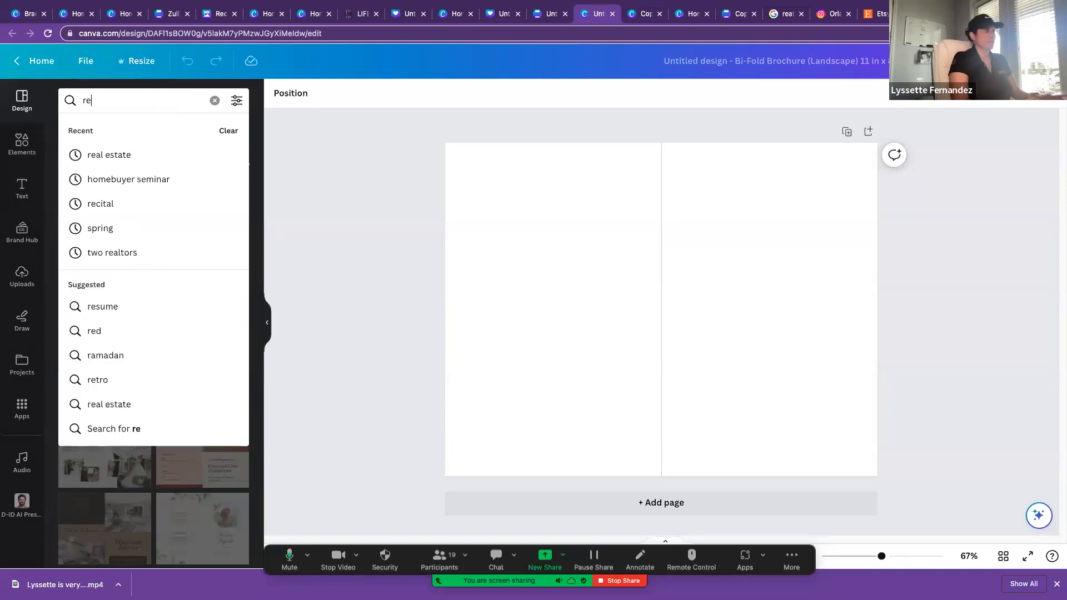
pyautogui.write('a')
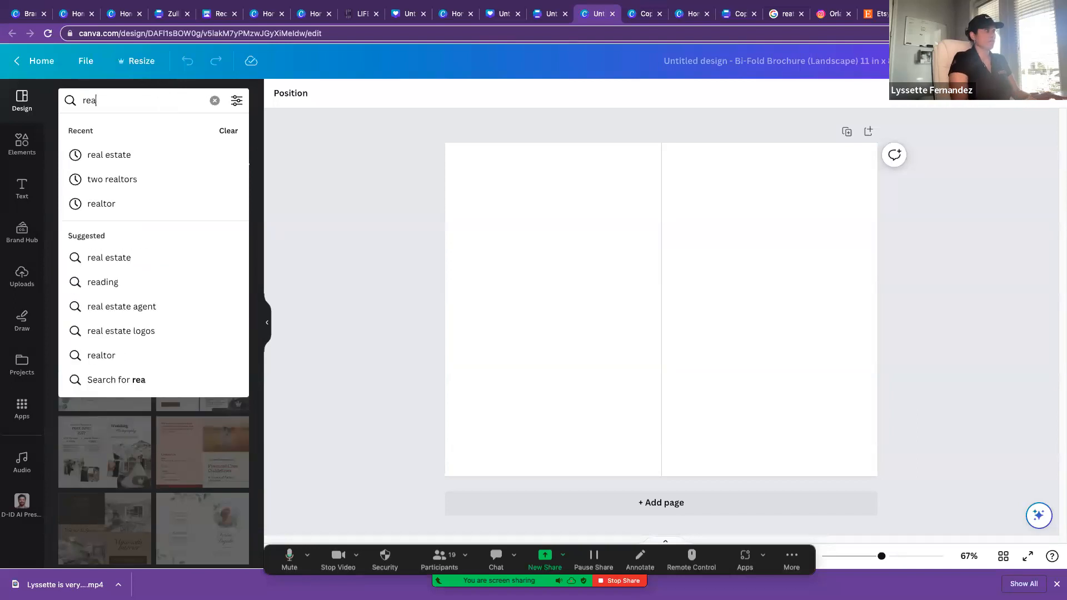
pyautogui.click(159, 156)
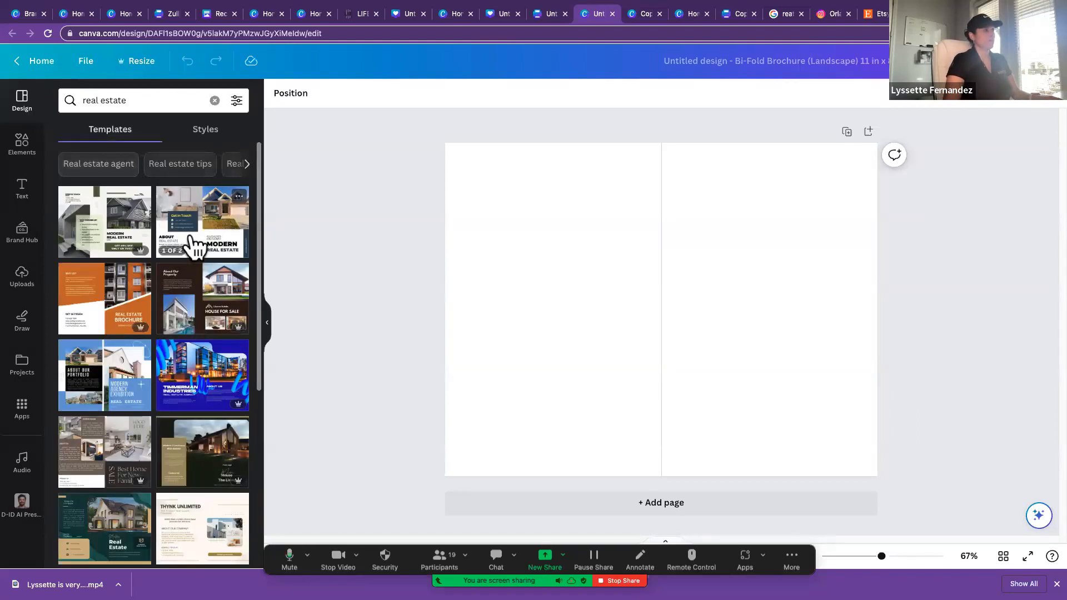
pyautogui.click(207, 318)
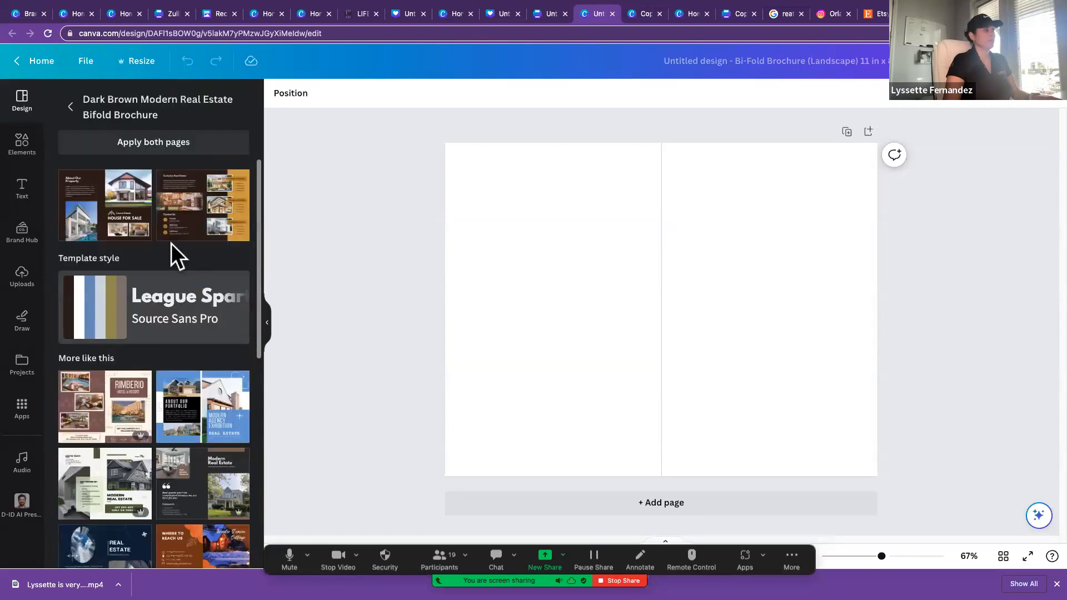
pyautogui.click(114, 211)
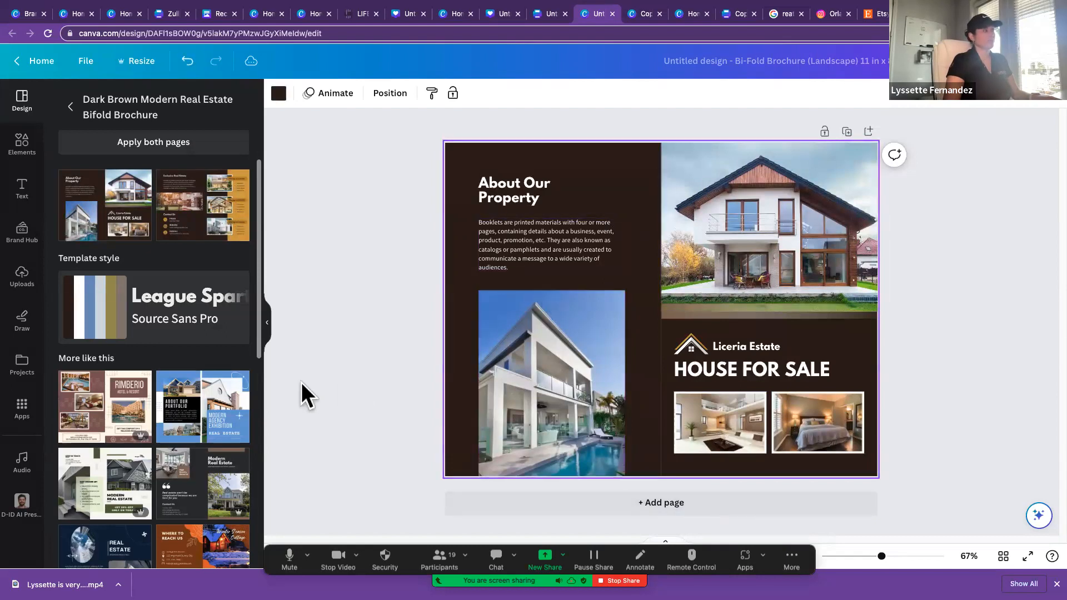
# Step: Look through similar brochure templates, opening the Pastel Blue Modern Real Estate 2023 and Green and Dark Blue Simple Vegan Food brochures
pyautogui.click(191, 408)
pyautogui.click(198, 392)
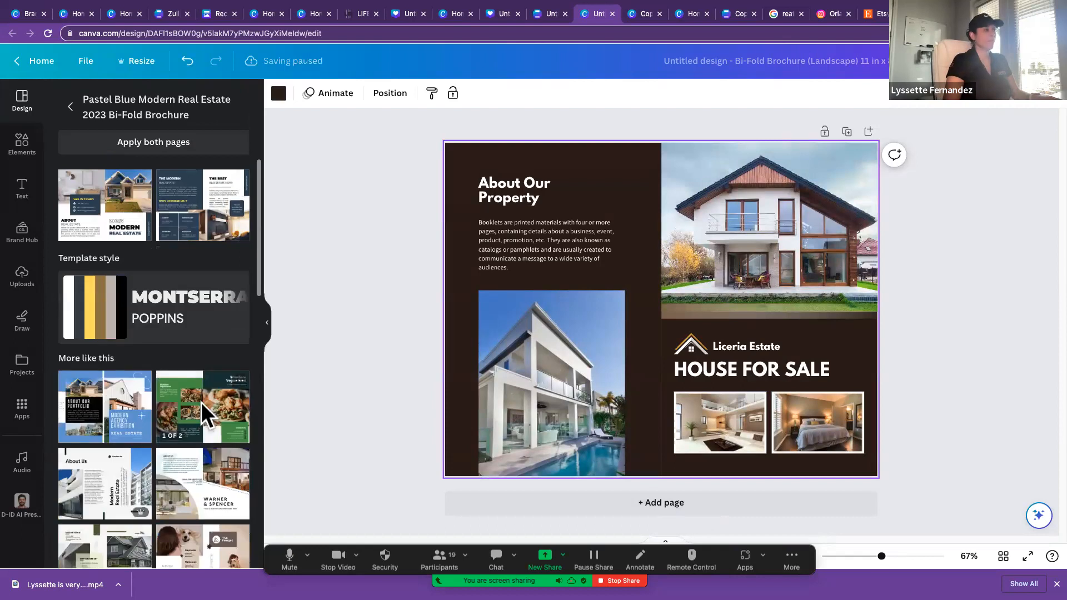
pyautogui.click(202, 402)
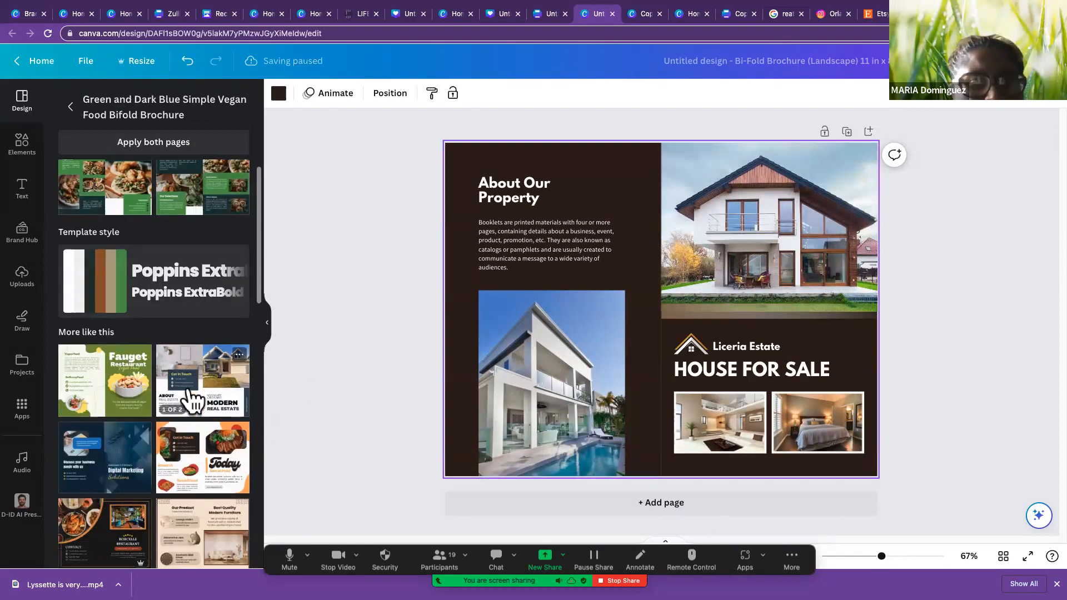
pyautogui.scroll(-1, 189, 396)
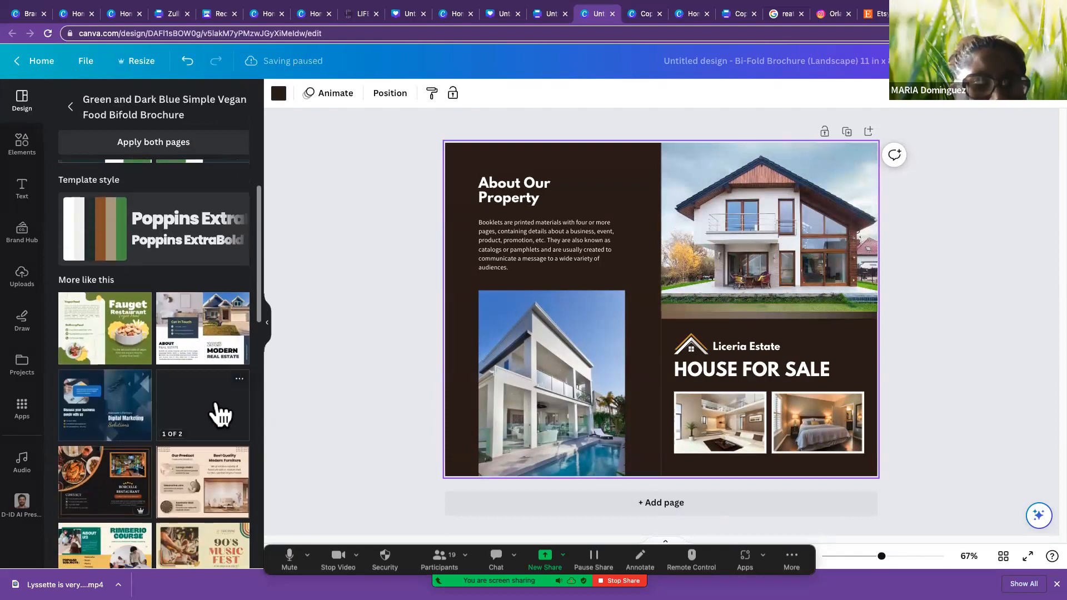
# Step: Return to the real estate brochure results and replace the page with the first page of the Pastel Blue Modern Real Estate 2023 Bi-Fold Brochure
pyautogui.click(71, 107)
pyautogui.click(144, 104)
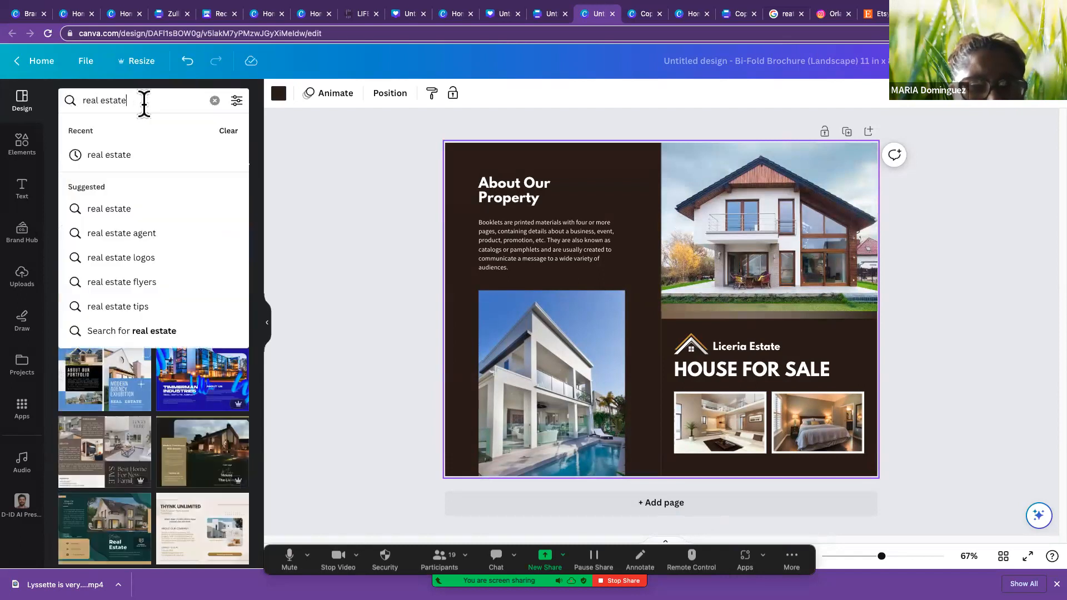
pyautogui.press('Return')
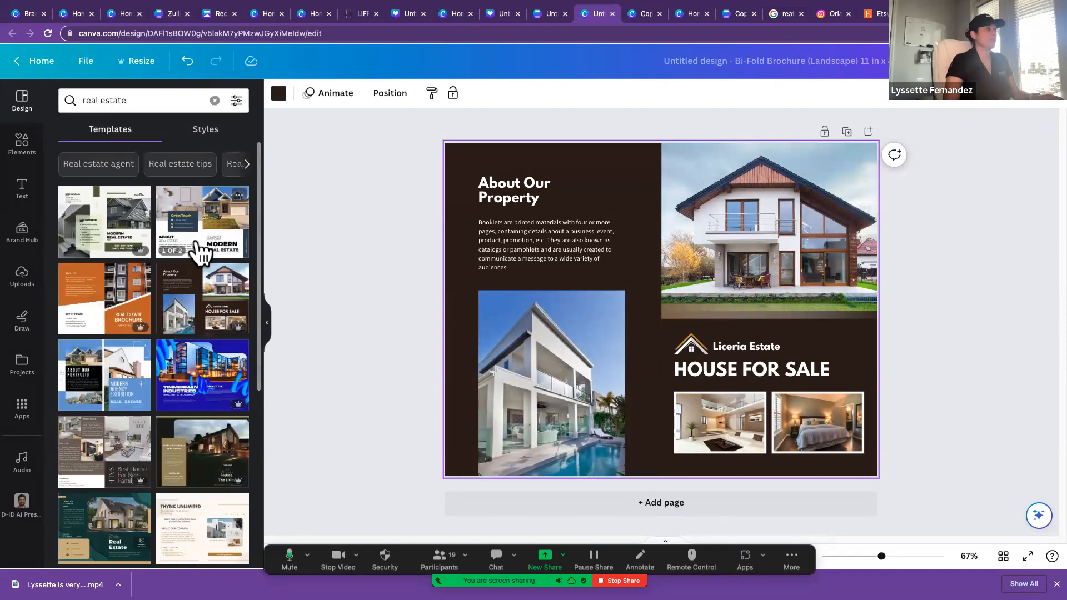
pyautogui.click(215, 227)
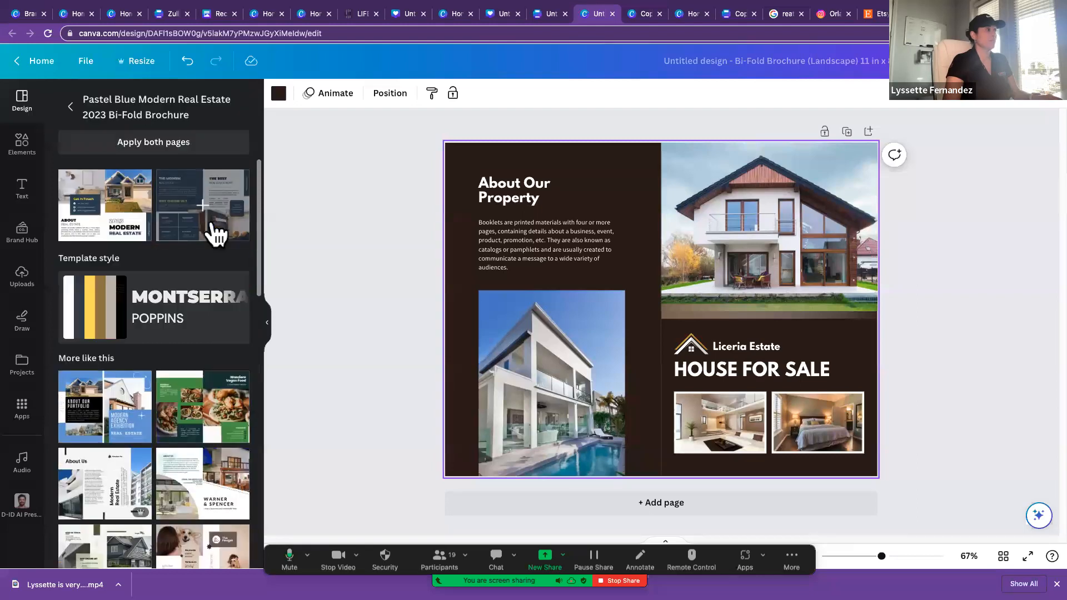
pyautogui.click(108, 217)
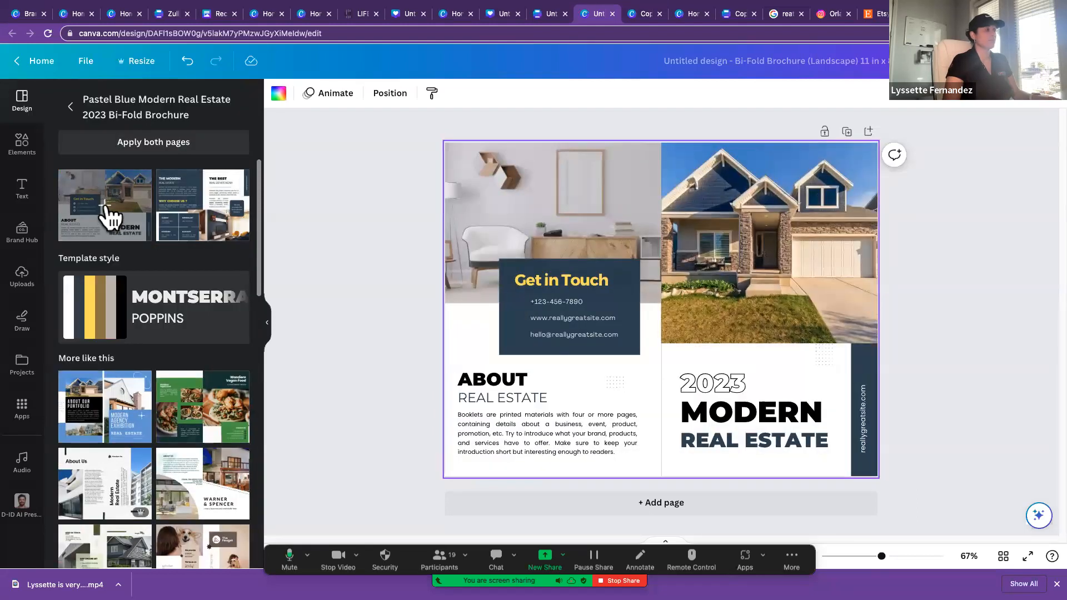
pyautogui.scroll(-3, 171, 421)
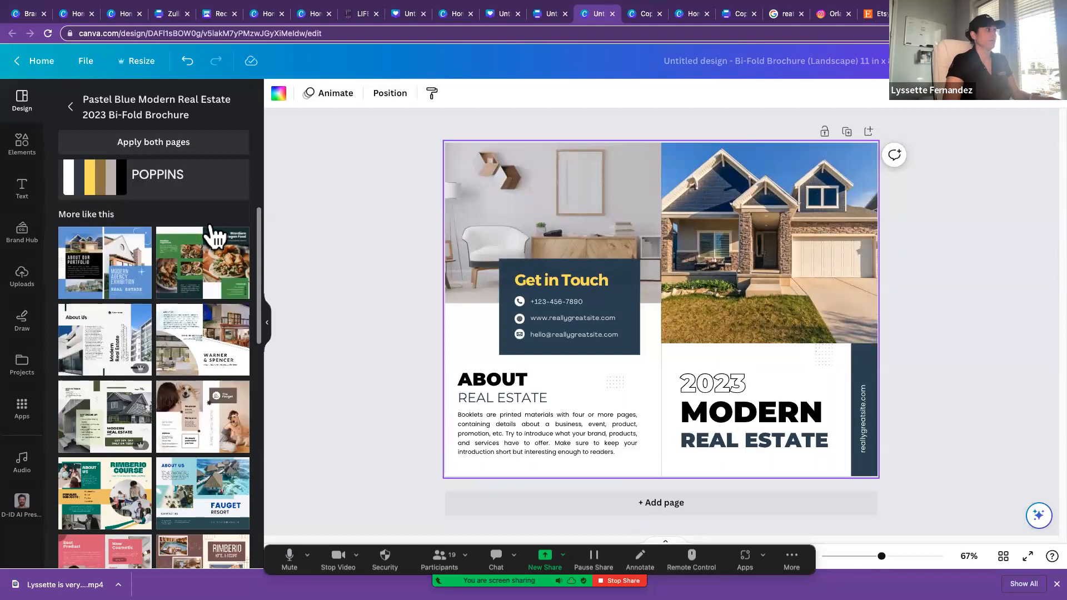
# Step: Return to the real estate template results and open the Beige & Green Minimalist Property Bifold Brochure
pyautogui.click(70, 107)
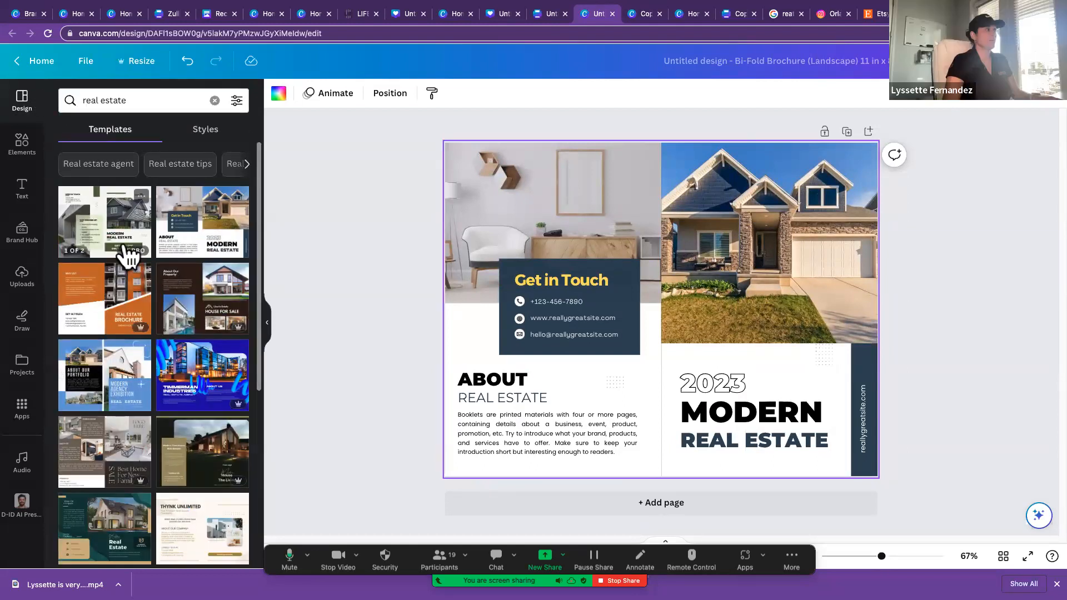
pyautogui.click(126, 247)
# Step: Search the elements for "luxury" and replace the cover's house photo with the palm-tree resort at dusk
pyautogui.click(721, 240)
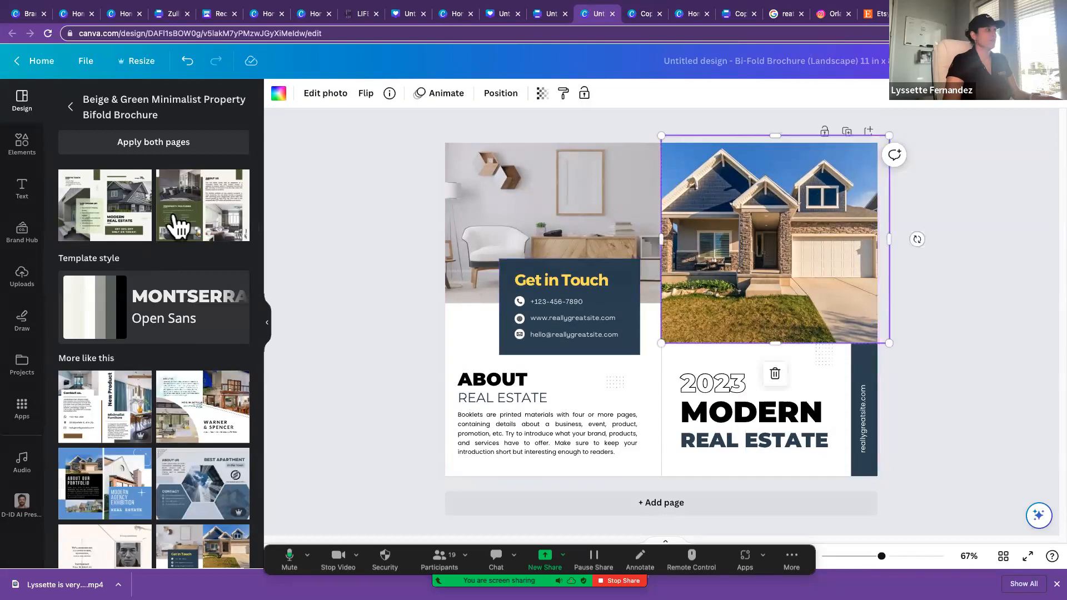
pyautogui.click(23, 276)
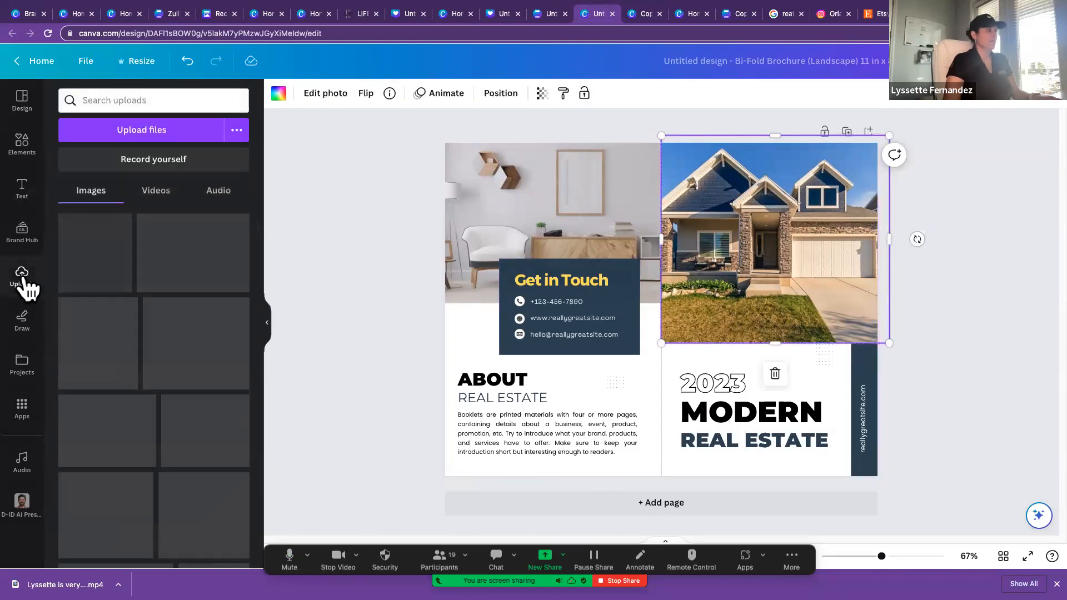
pyautogui.click(23, 146)
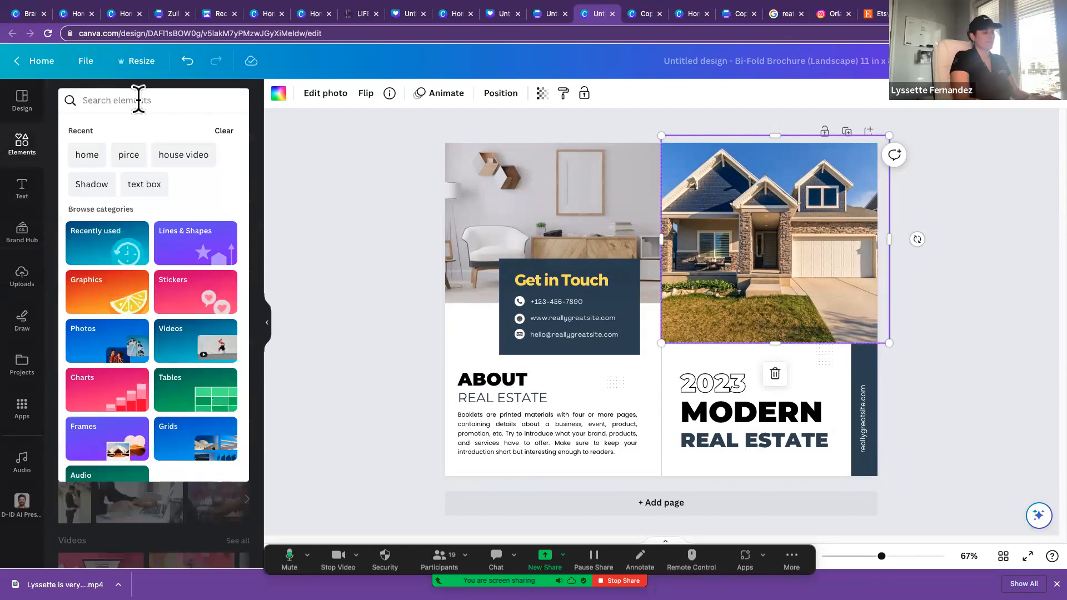
pyautogui.write('luxu')
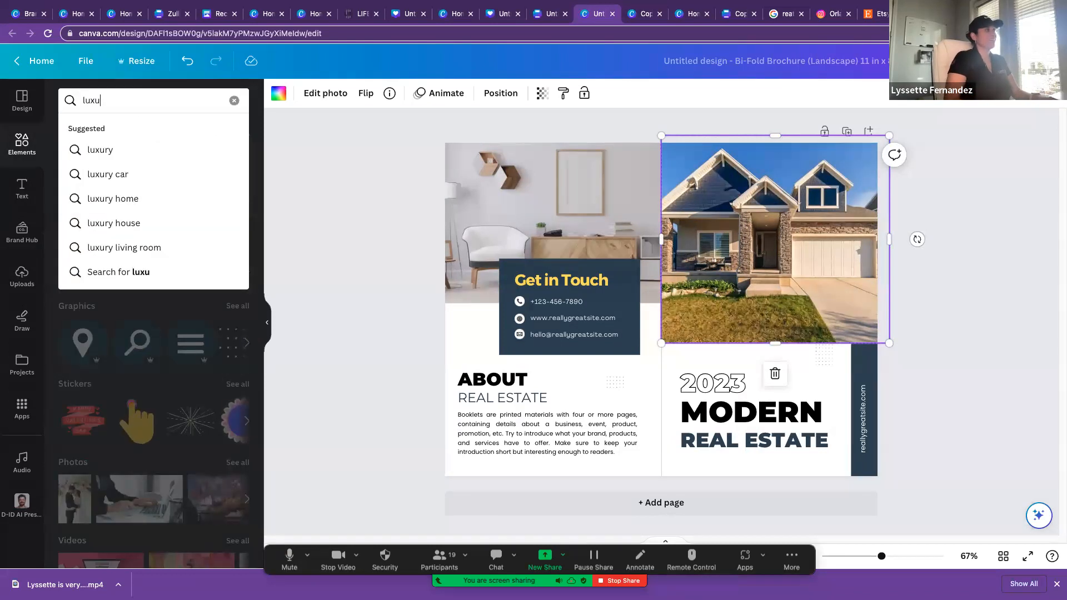
pyautogui.write('ry')
pyautogui.press('Return')
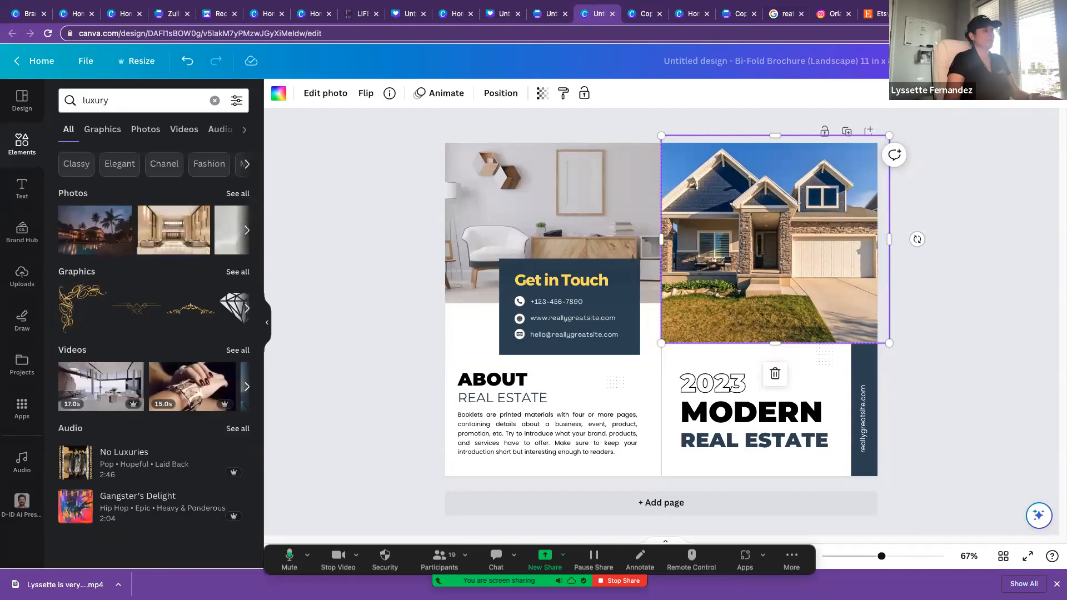
pyautogui.moveTo(97, 233); pyautogui.dragTo(723, 212)
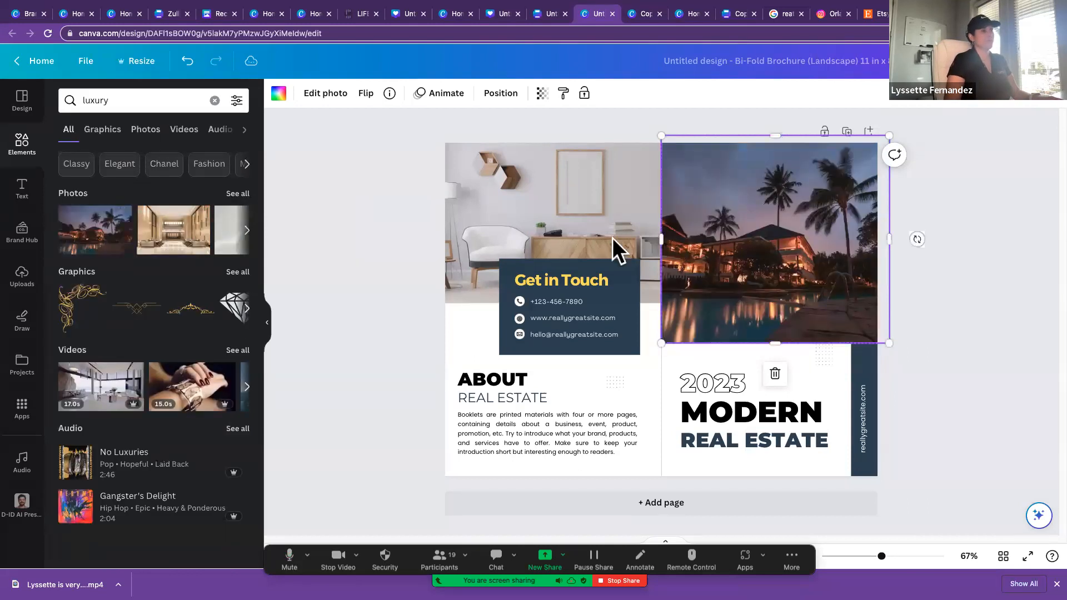
# Step: Show all luxury photos and try the diamonds and the curved-staircase interior as the cover photo
pyautogui.click(238, 193)
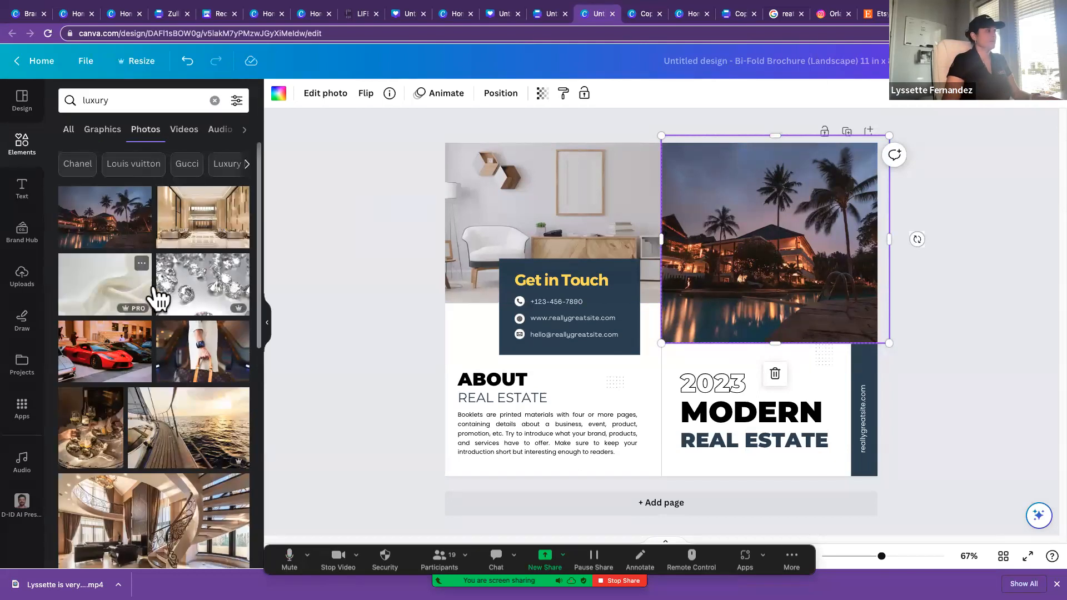
pyautogui.moveTo(198, 294); pyautogui.dragTo(726, 296)
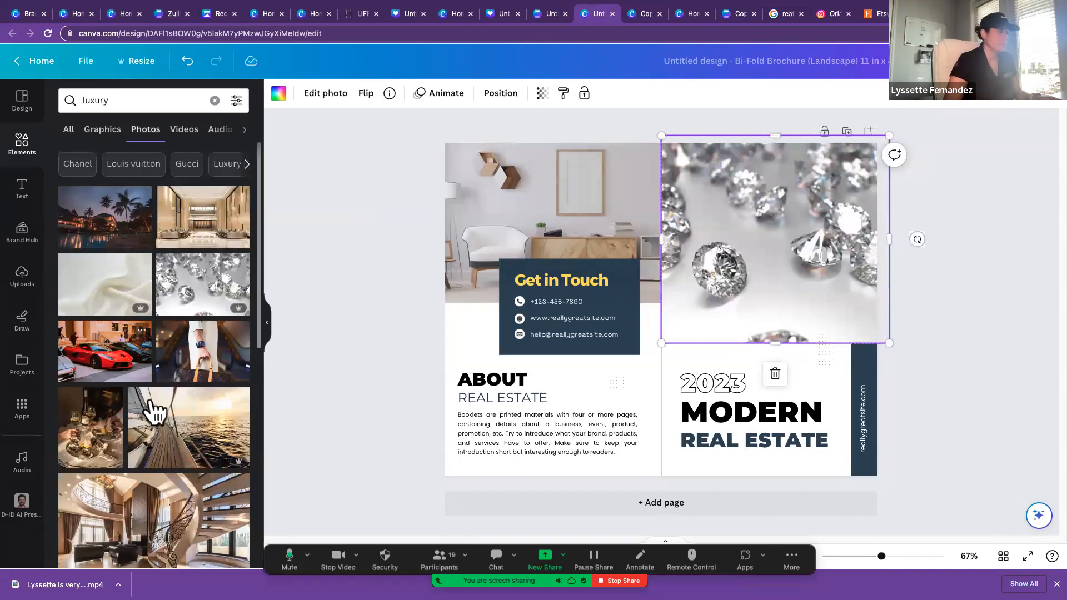
pyautogui.scroll(-3, 153, 439)
pyautogui.moveTo(105, 250); pyautogui.dragTo(731, 308)
pyautogui.scroll(-1, 232, 410)
pyautogui.moveTo(150, 405); pyautogui.dragTo(693, 279)
# Step: Replace the brochure's cover photo with the yacht deck photo showing white loungers
pyautogui.scroll(-2, 166, 437)
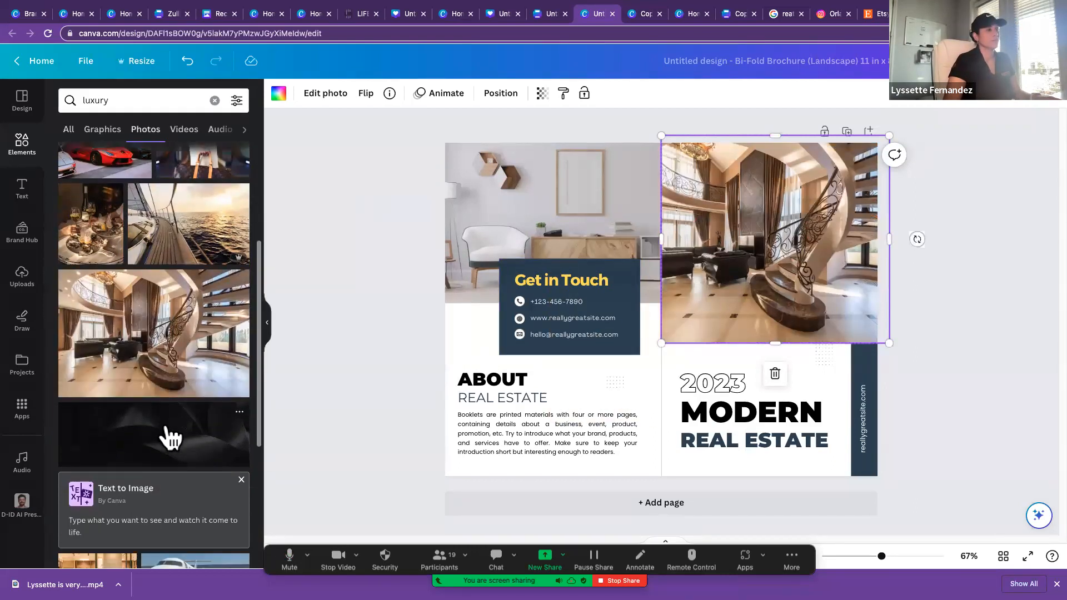
pyautogui.scroll(-3, 169, 437)
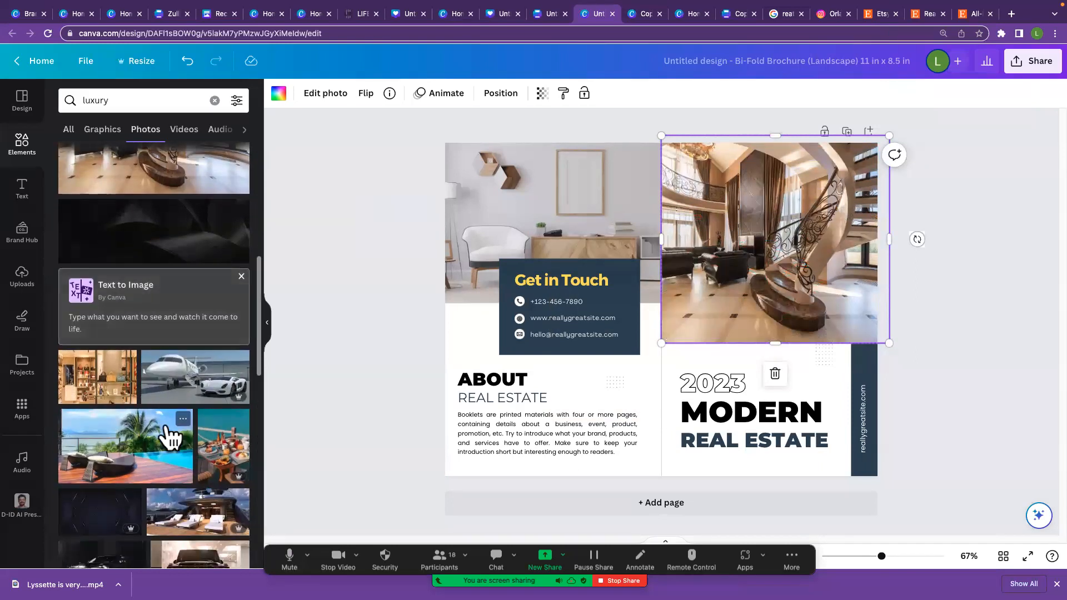
pyautogui.scroll(-3, 167, 431)
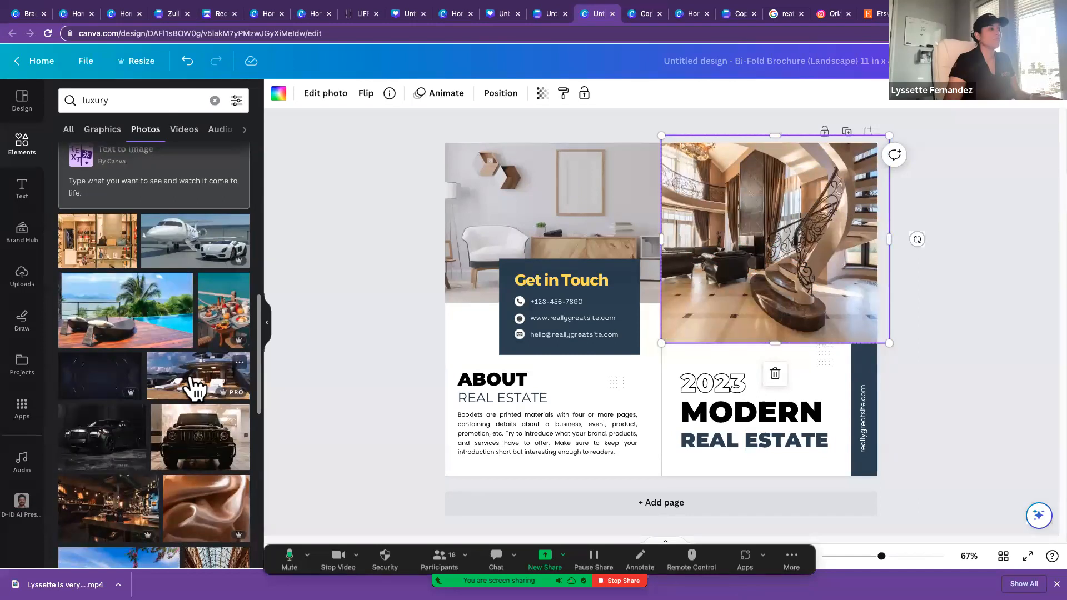
pyautogui.moveTo(195, 388); pyautogui.dragTo(734, 298)
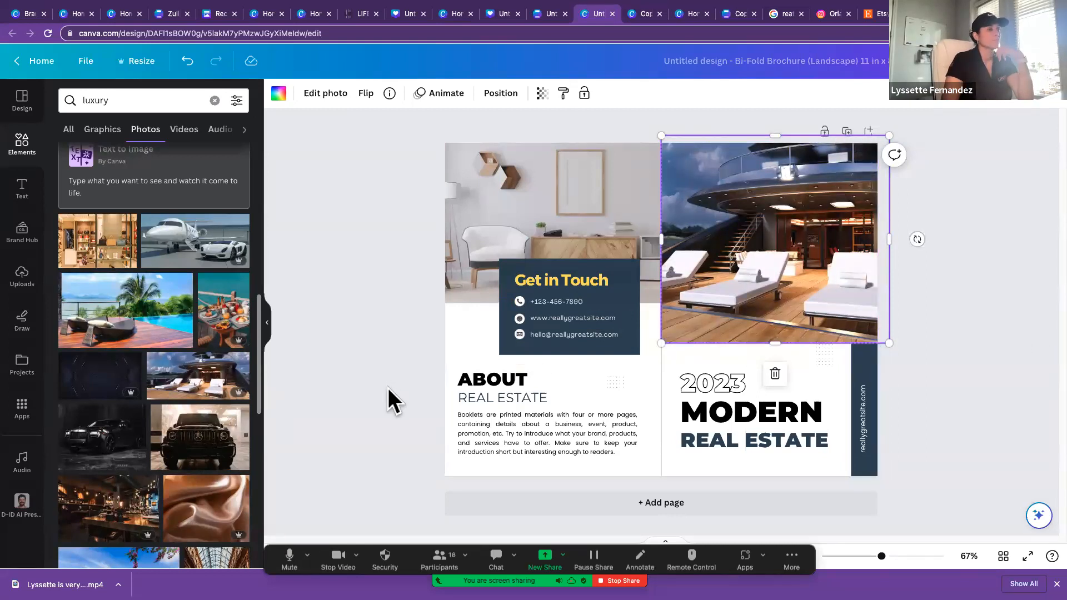
# Step: Add a second page and apply the first page of the Gray Modern Apartment Bifold Brochure to it
pyautogui.click(693, 511)
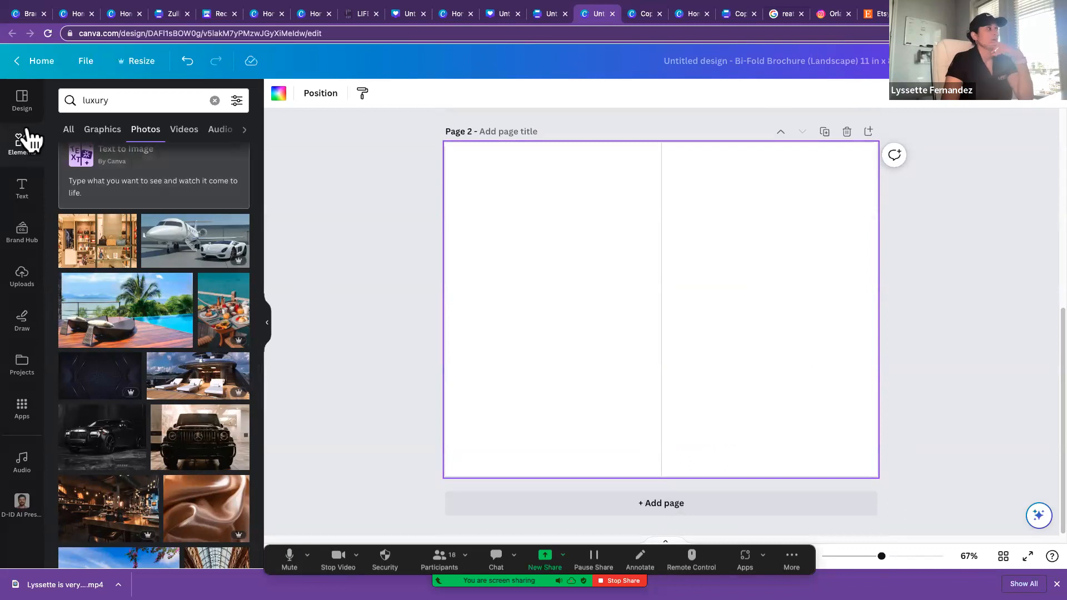
pyautogui.click(23, 105)
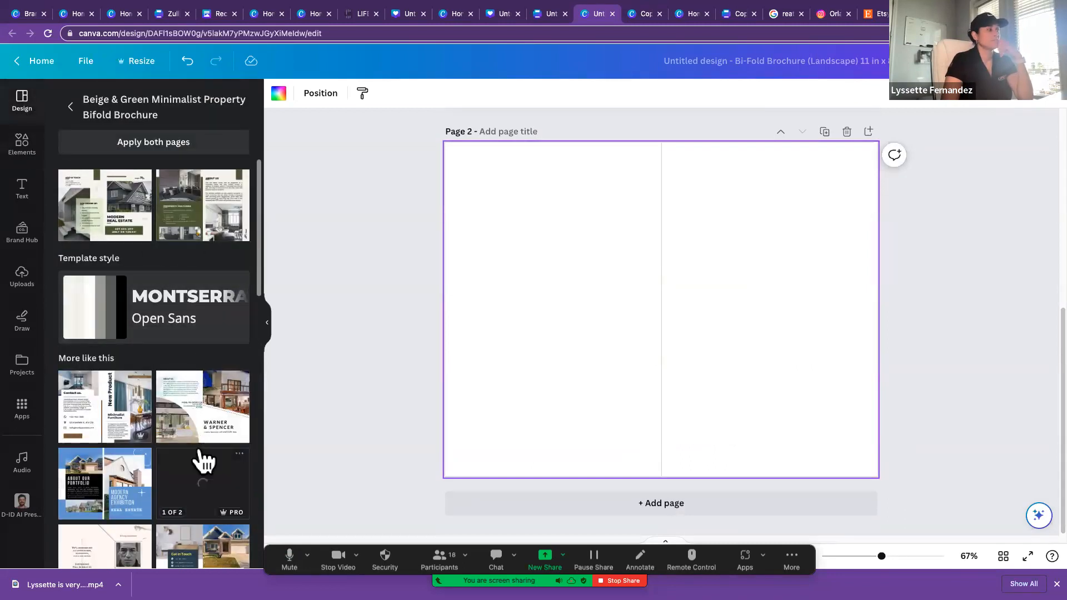
pyautogui.moveTo(203, 460); pyautogui.dragTo(493, 329)
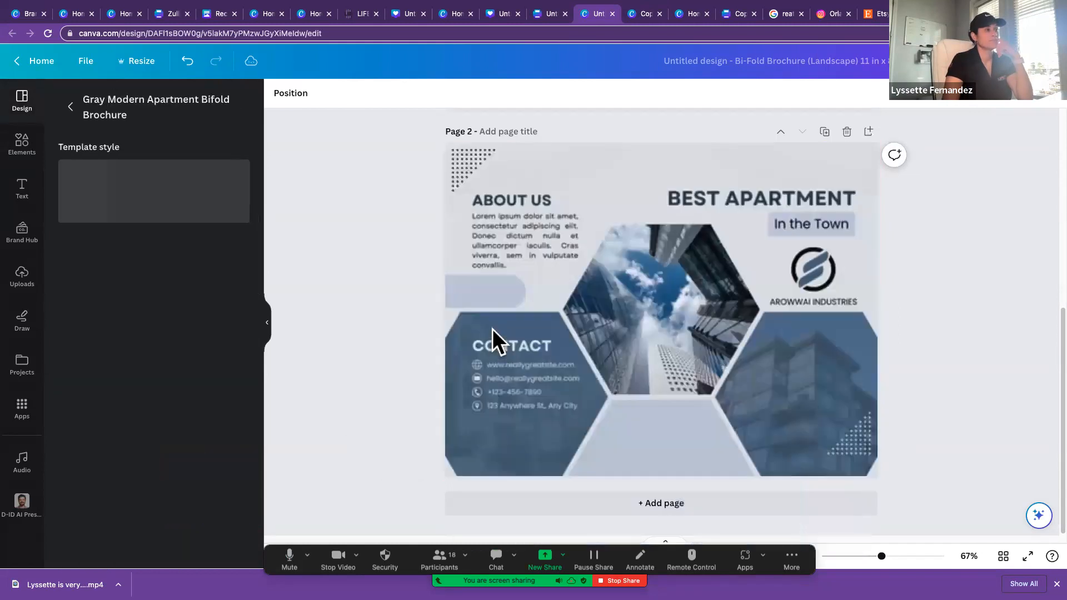
pyautogui.scroll(5, 342, 369)
pyautogui.scroll(-5, 343, 369)
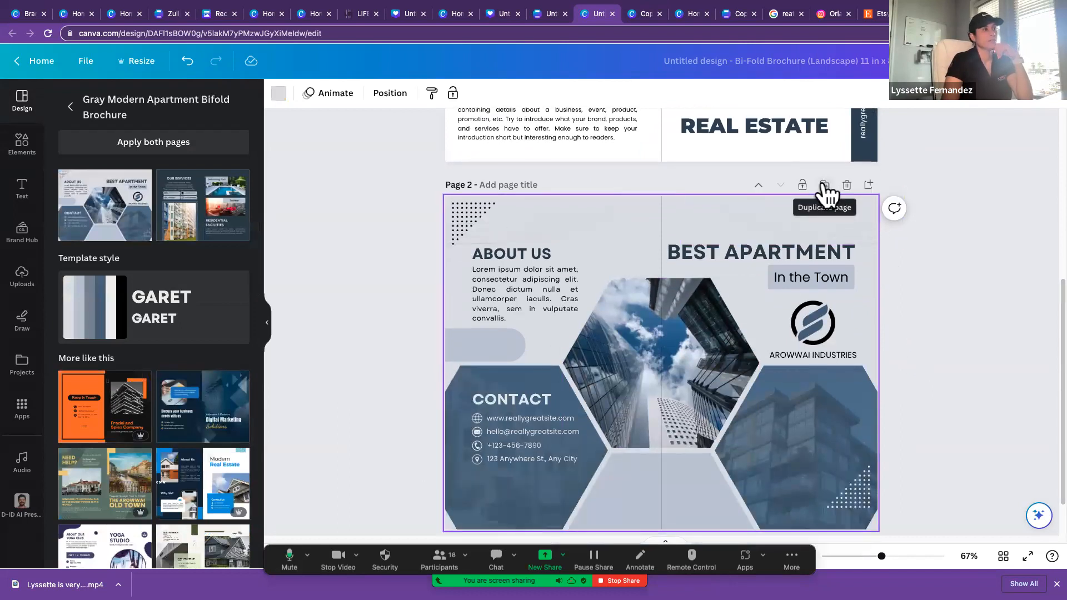
# Step: Add another page and apply both pages of the Gray Modern Apartment Bifold Brochure to the design
pyautogui.click(869, 186)
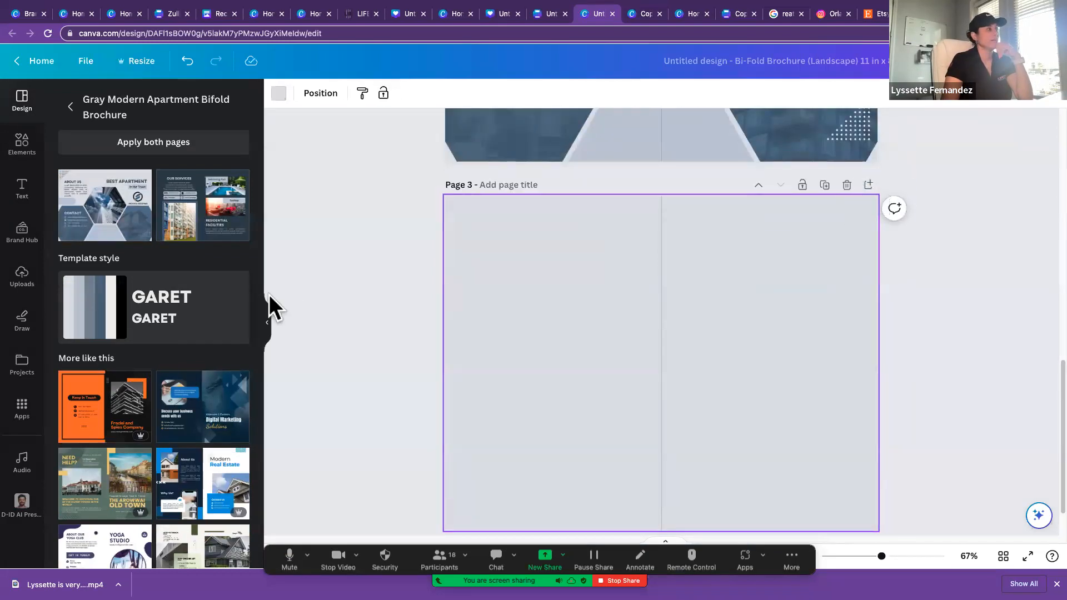
pyautogui.click(139, 153)
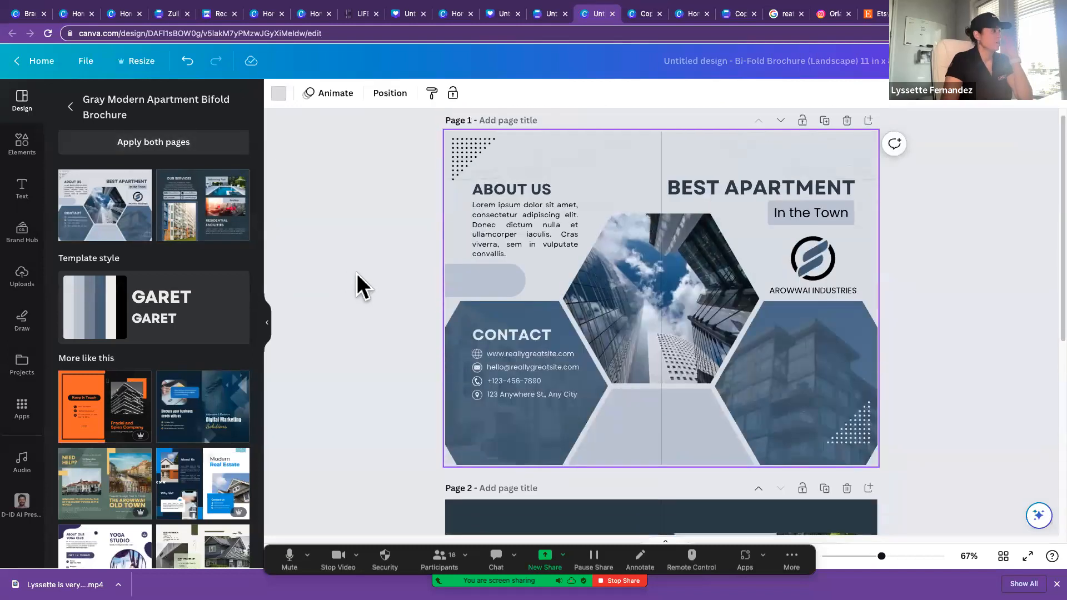
pyautogui.scroll(-6, 357, 273)
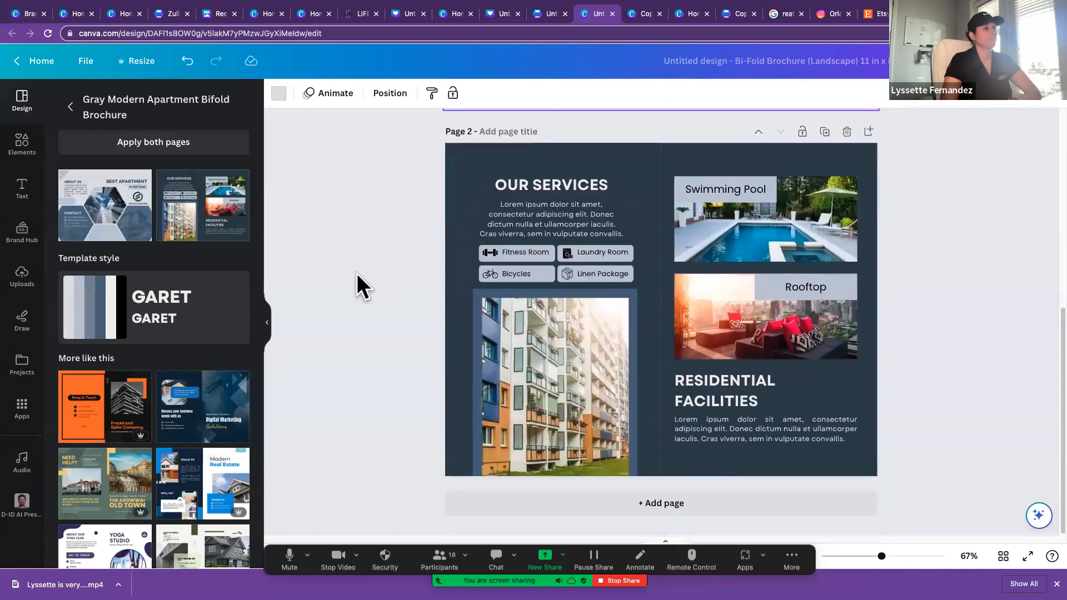
# Step: Add a third page and place the luxury pool deck photo in the upper part of its right half
pyautogui.click(871, 132)
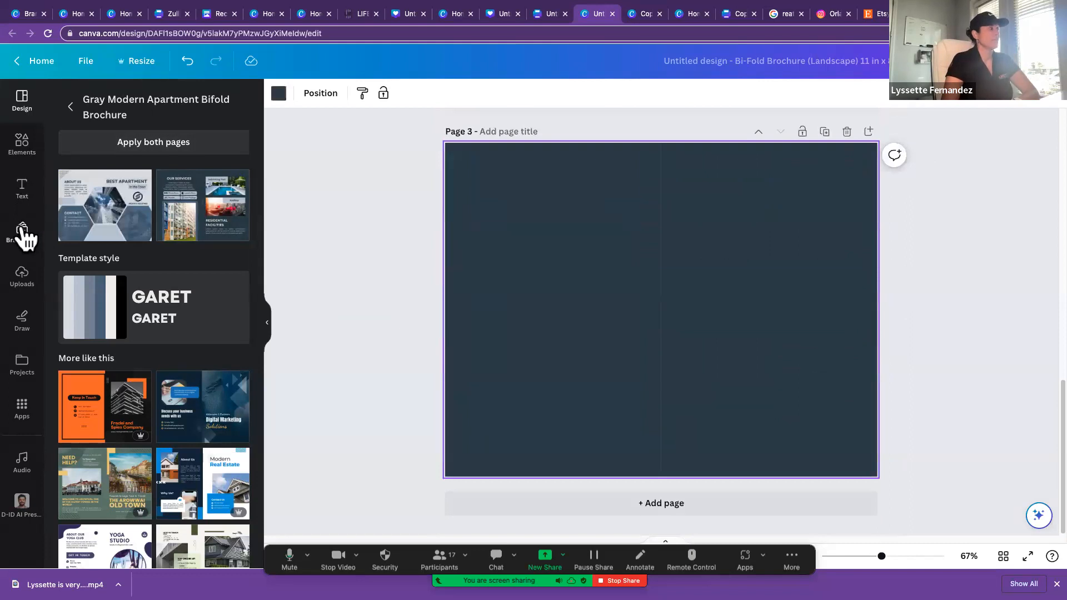
pyautogui.click(25, 154)
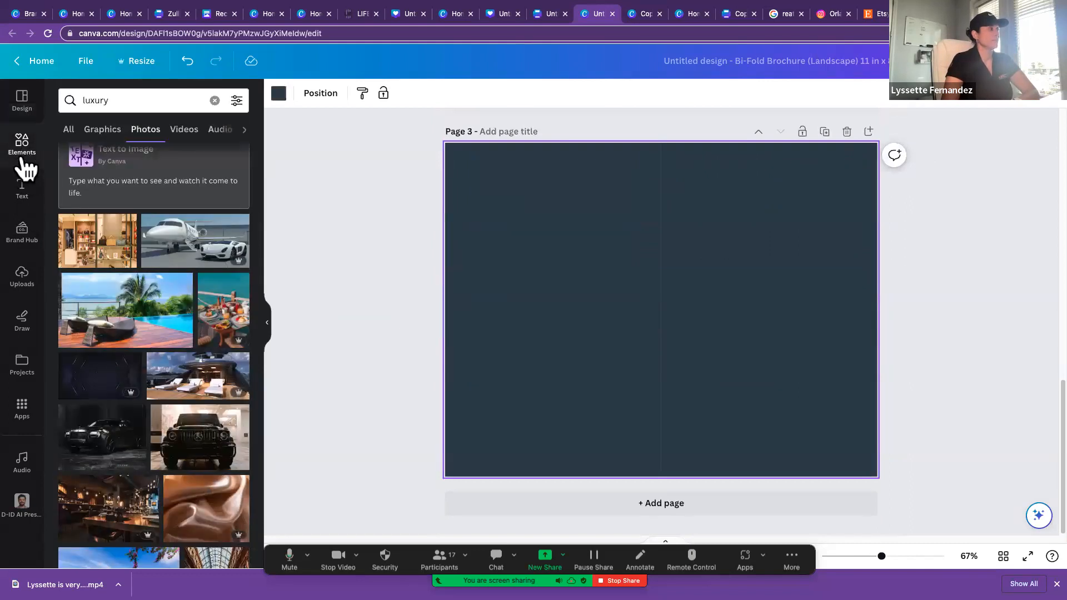
pyautogui.moveTo(125, 322); pyautogui.dragTo(615, 224)
pyautogui.moveTo(509, 352); pyautogui.dragTo(685, 259)
pyautogui.moveTo(765, 239); pyautogui.dragTo(754, 237)
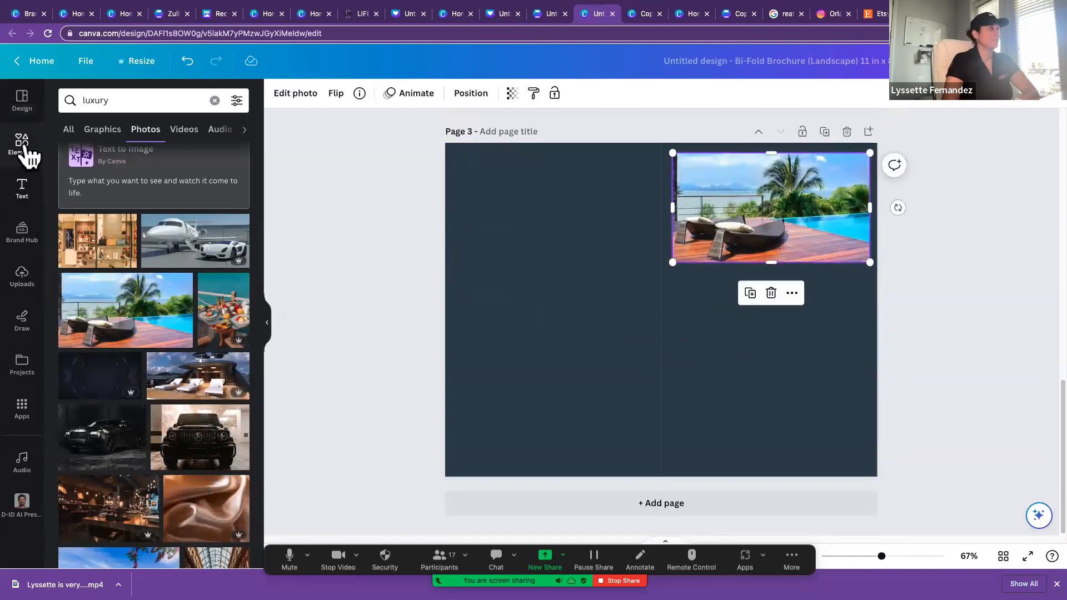
# Step: Replace page 3 with the first page of the Simple Yoga Bi-Fold Brochure (Landscape) from the similar templates
pyautogui.click(25, 114)
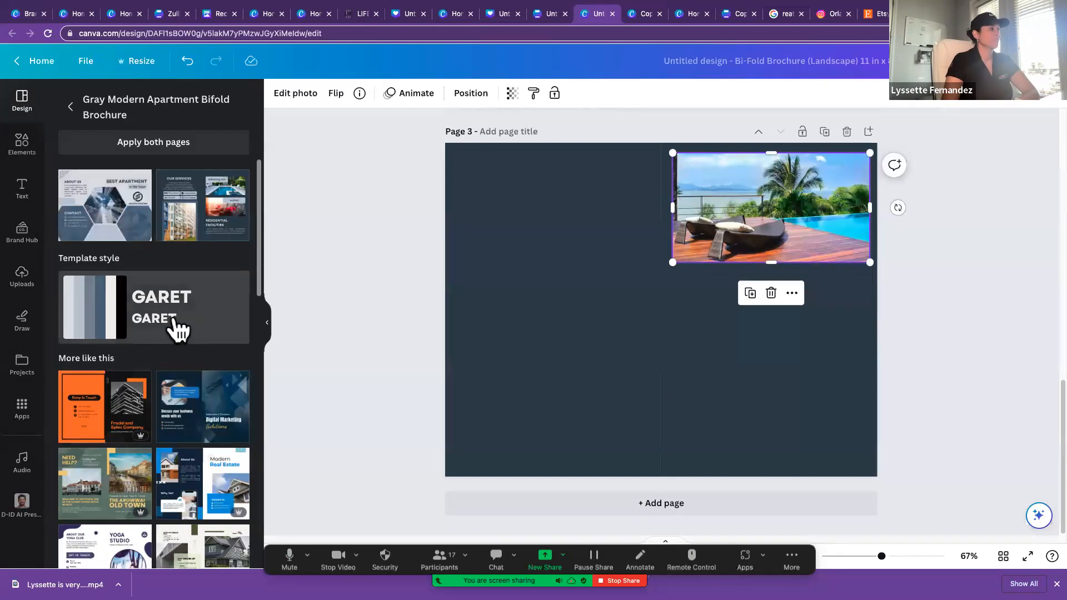
pyautogui.scroll(-4, 194, 389)
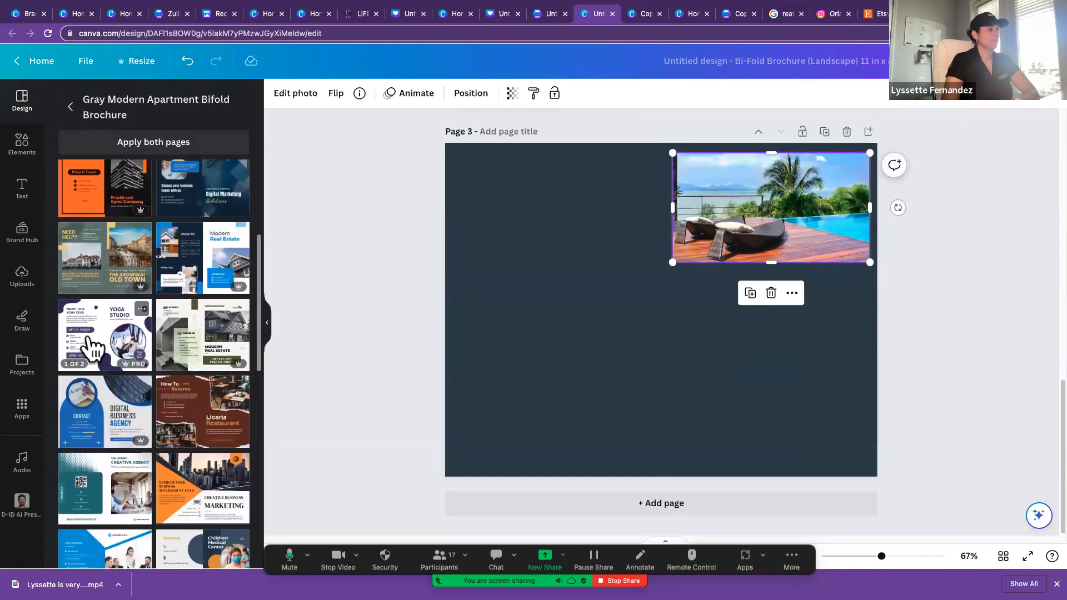
pyautogui.scroll(1, 112, 344)
pyautogui.moveTo(116, 353); pyautogui.dragTo(568, 333)
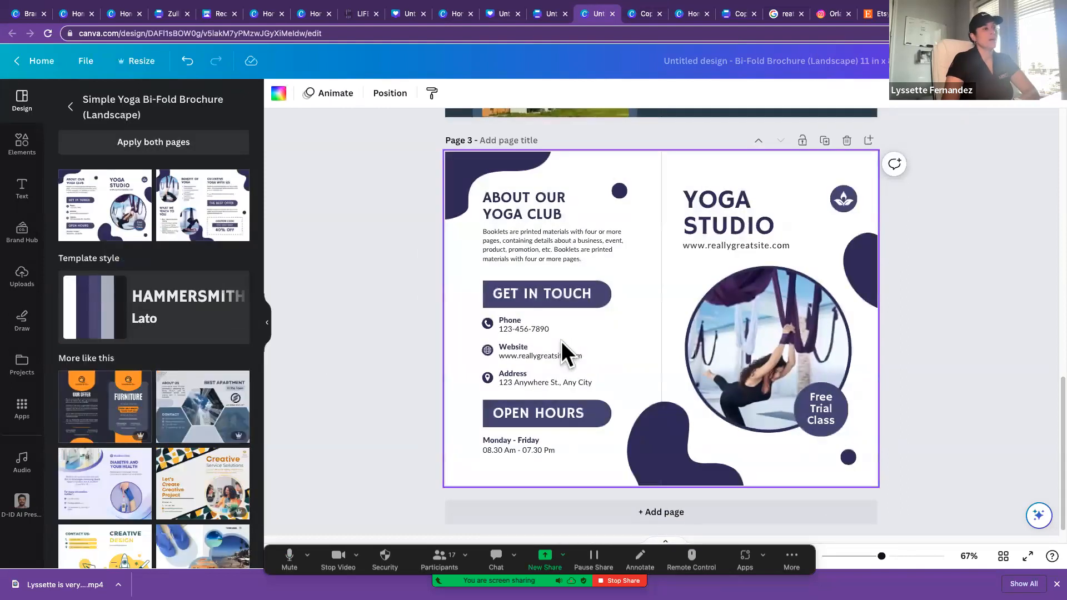
# Step: Delete the yoga studio page and return to page 1 of the brochure
pyautogui.scroll(3, 764, 361)
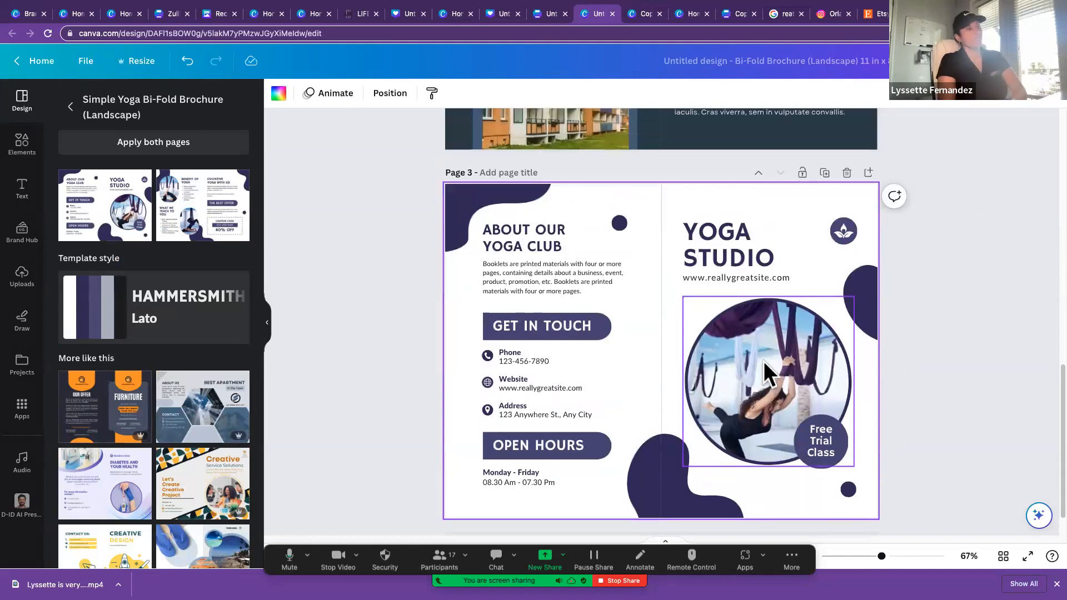
pyautogui.scroll(-1, 763, 361)
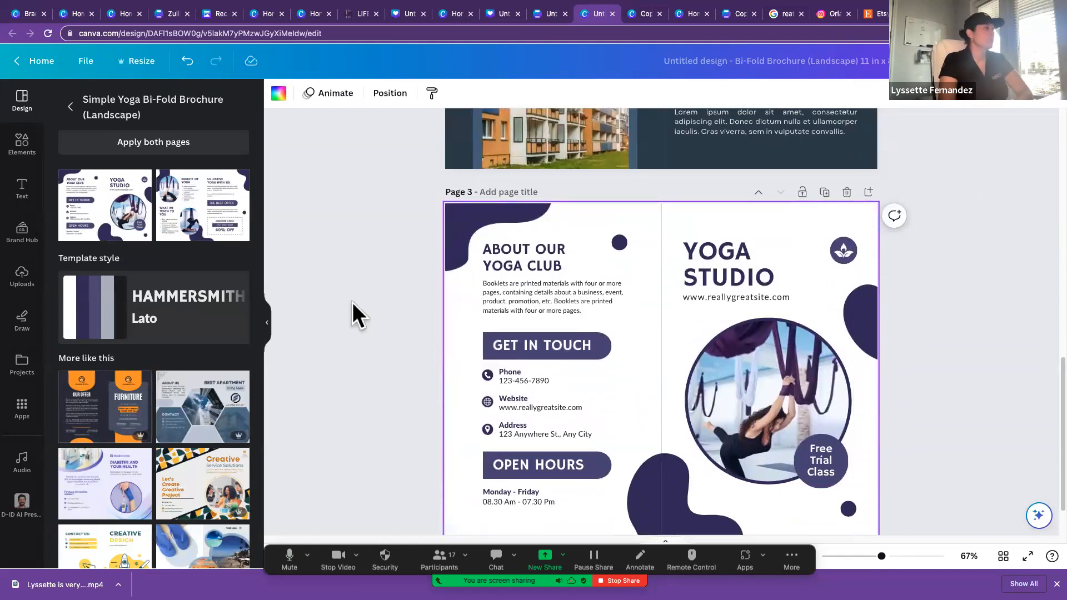
pyautogui.click(847, 192)
pyautogui.scroll(6, 803, 324)
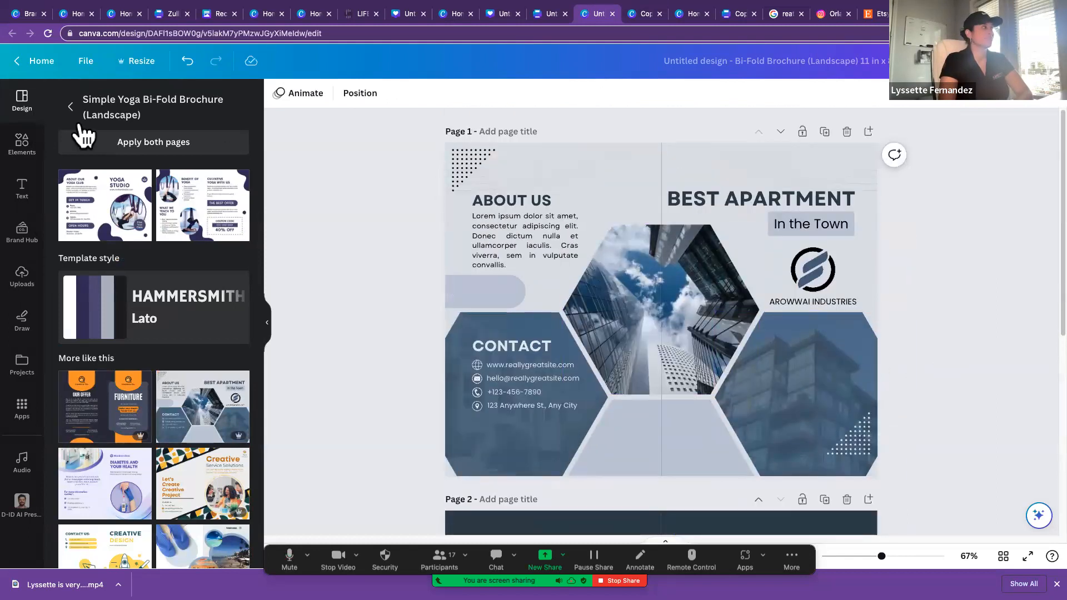
# Step: Go back to the home page and open "Copy of FSBO Letter 1 Marble 2 US Letter" from the recent designs
pyautogui.click(85, 62)
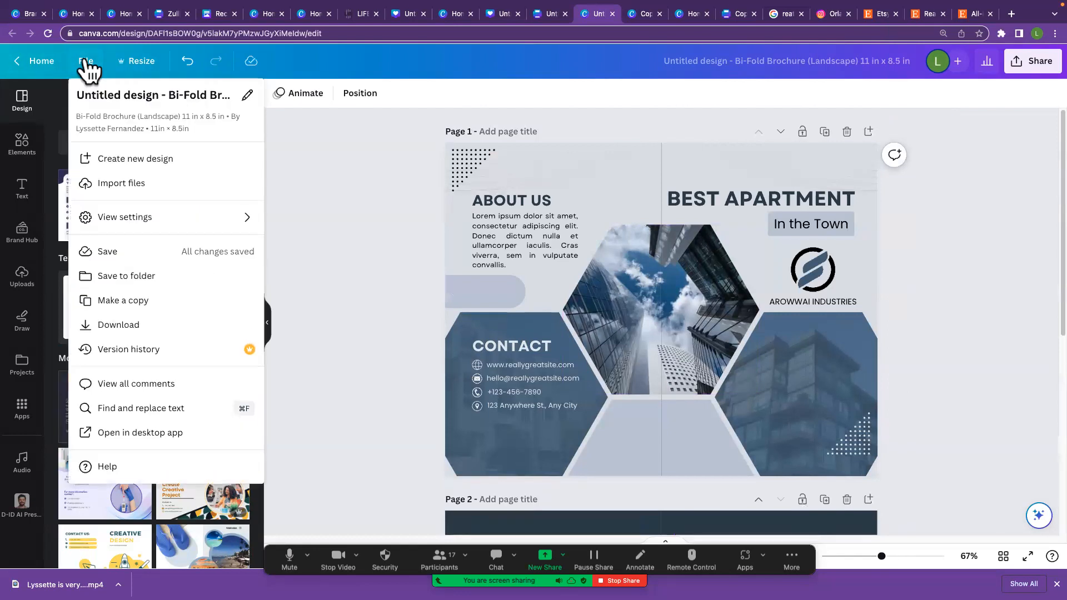
pyautogui.click(53, 60)
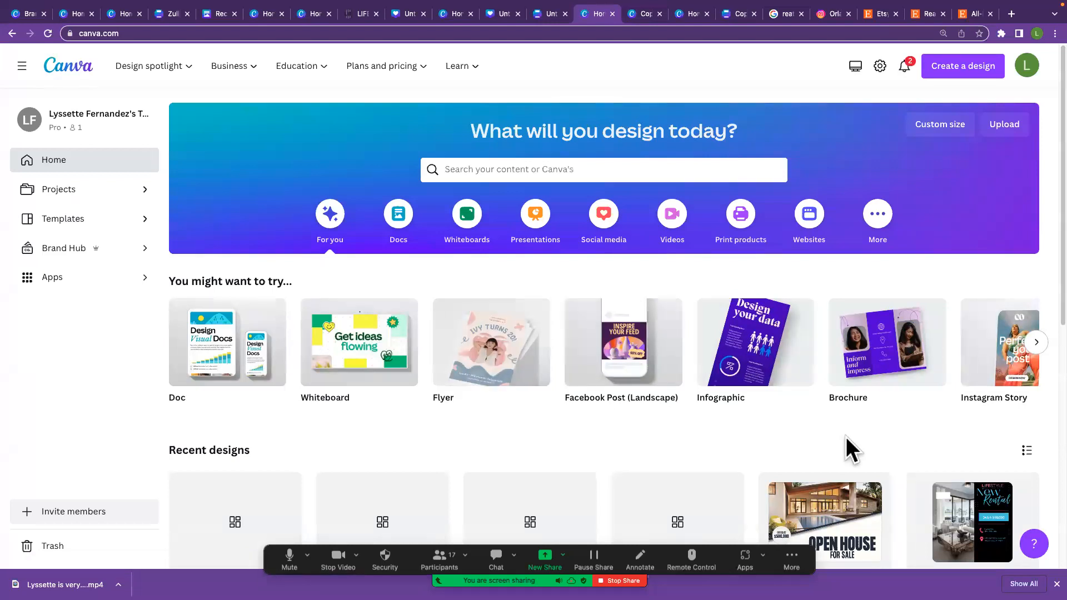
pyautogui.scroll(-3, 846, 437)
pyautogui.scroll(-6, 846, 437)
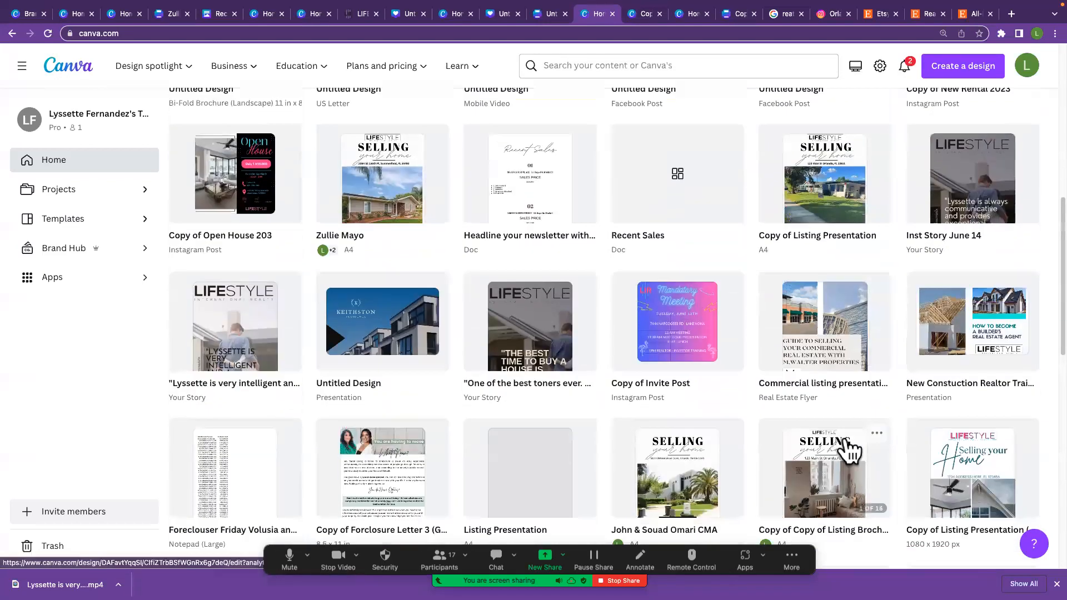
pyautogui.scroll(-1, 847, 451)
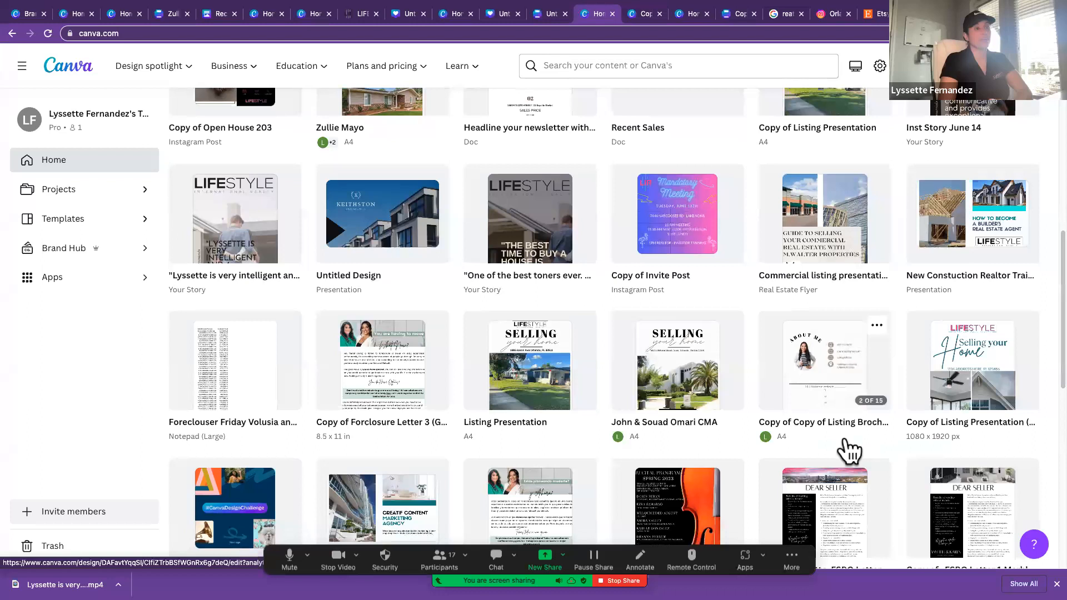
pyautogui.scroll(-3, 849, 451)
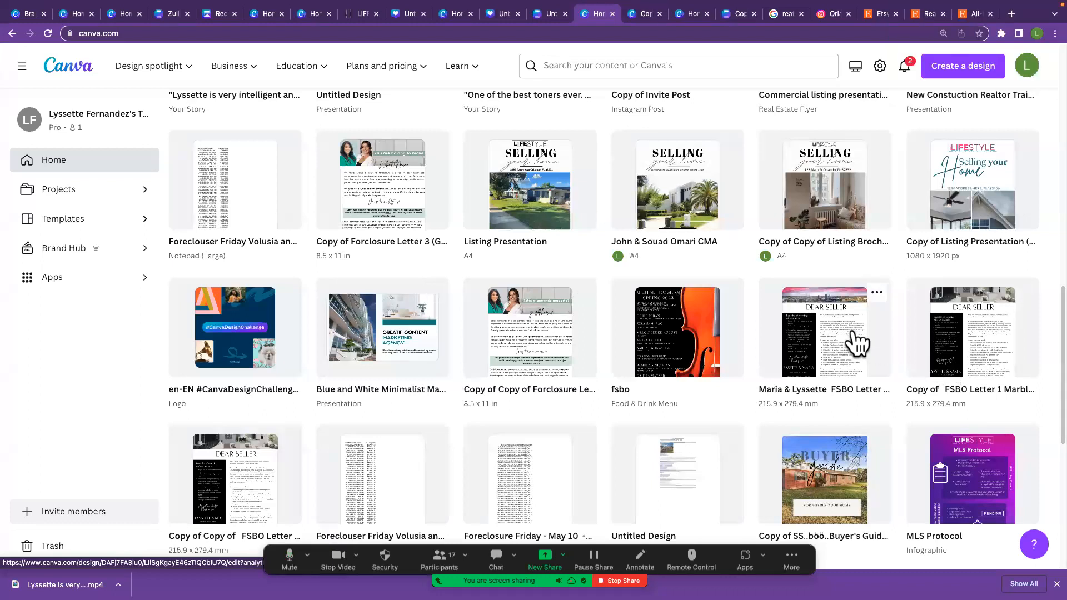
pyautogui.click(950, 349)
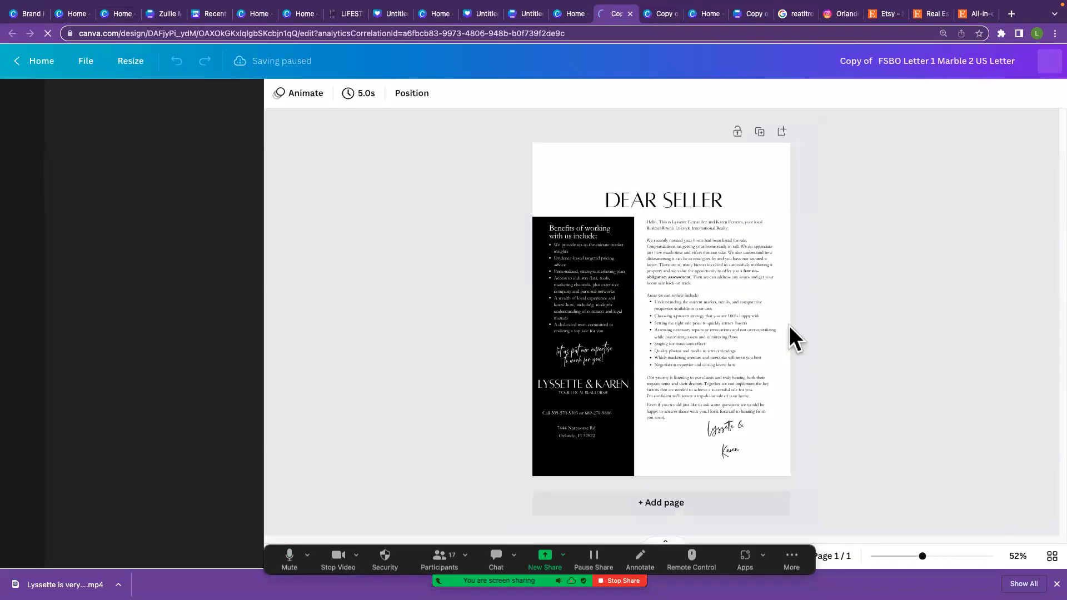
# Step: Go back to the home page and open the "White Grey Minimalist Property Just Listed" Instagram post from the recent designs
pyautogui.click(31, 60)
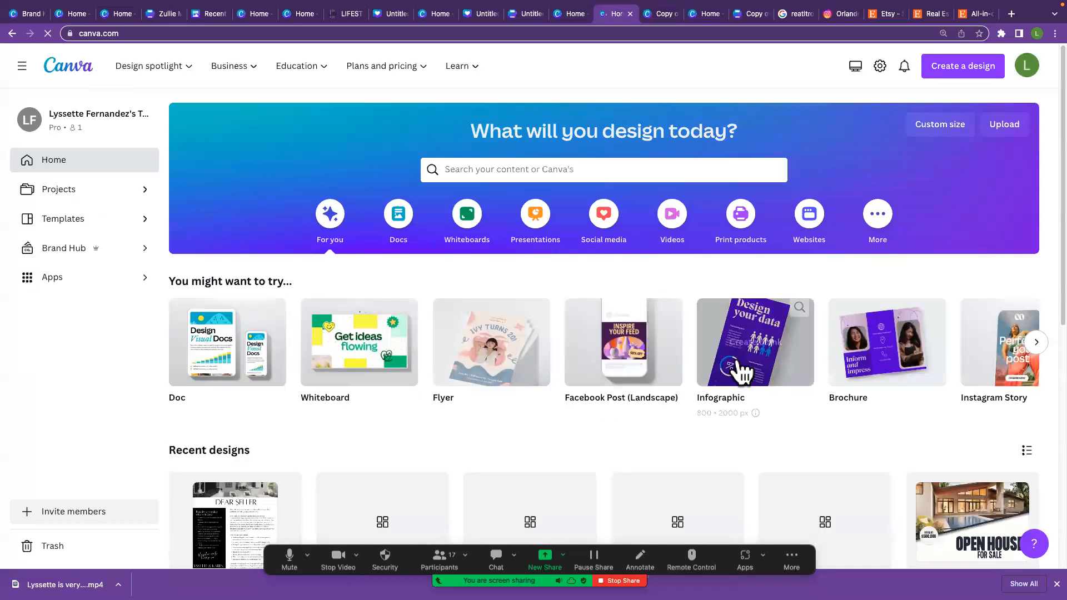
pyautogui.scroll(-2, 742, 371)
pyautogui.scroll(-7, 742, 372)
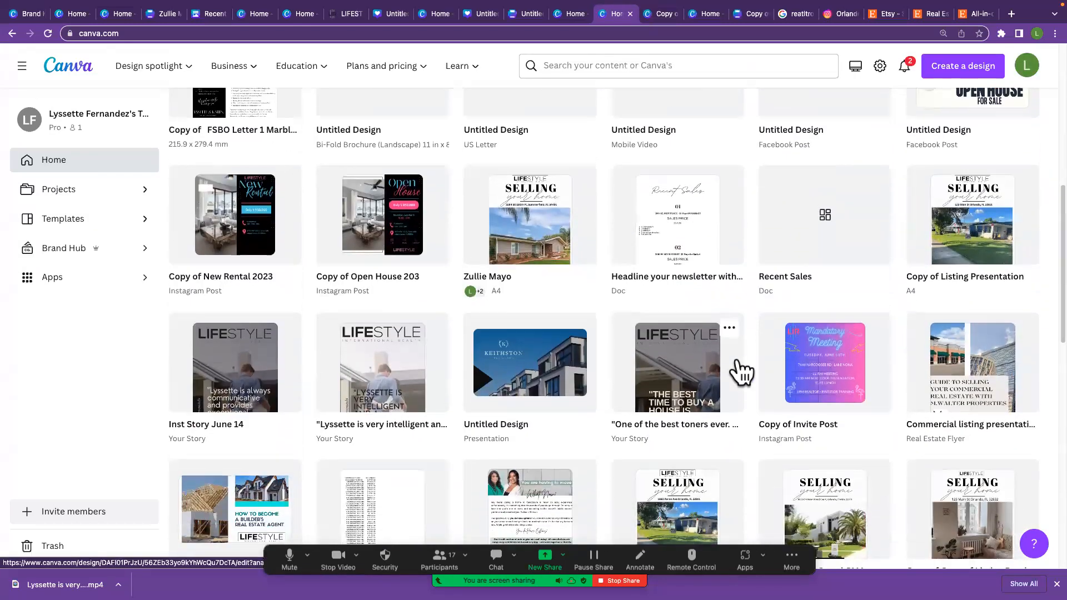
pyautogui.scroll(-3, 742, 372)
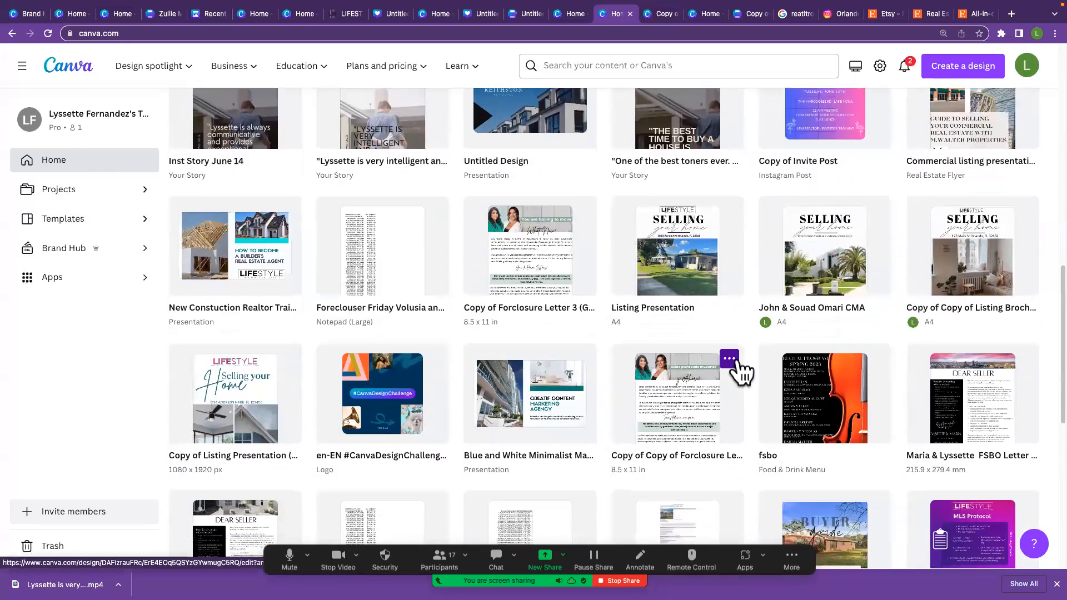
pyautogui.scroll(-8, 742, 372)
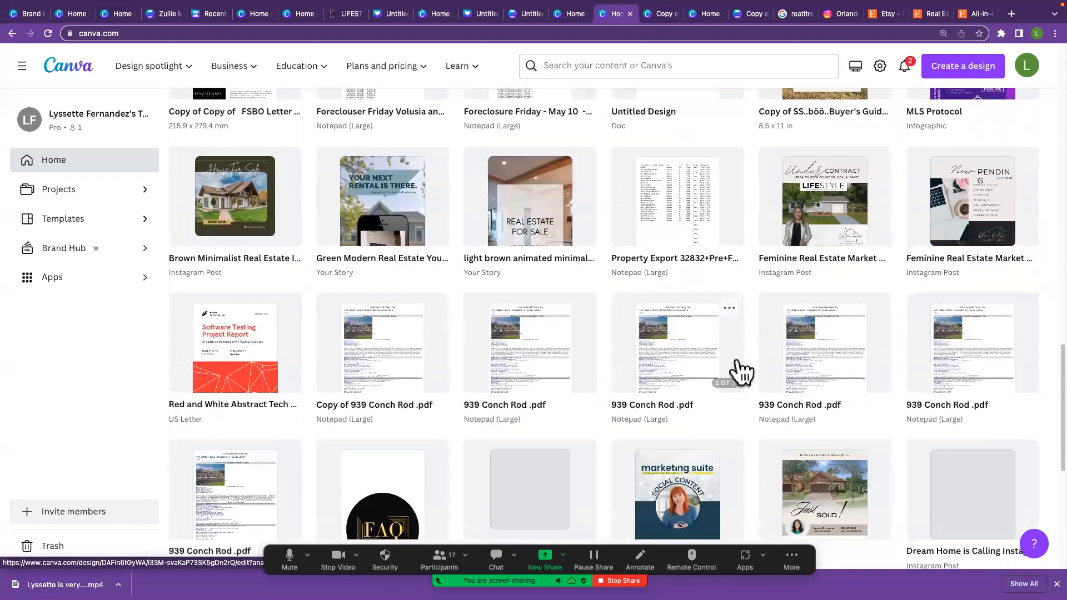
pyautogui.scroll(-2, 741, 371)
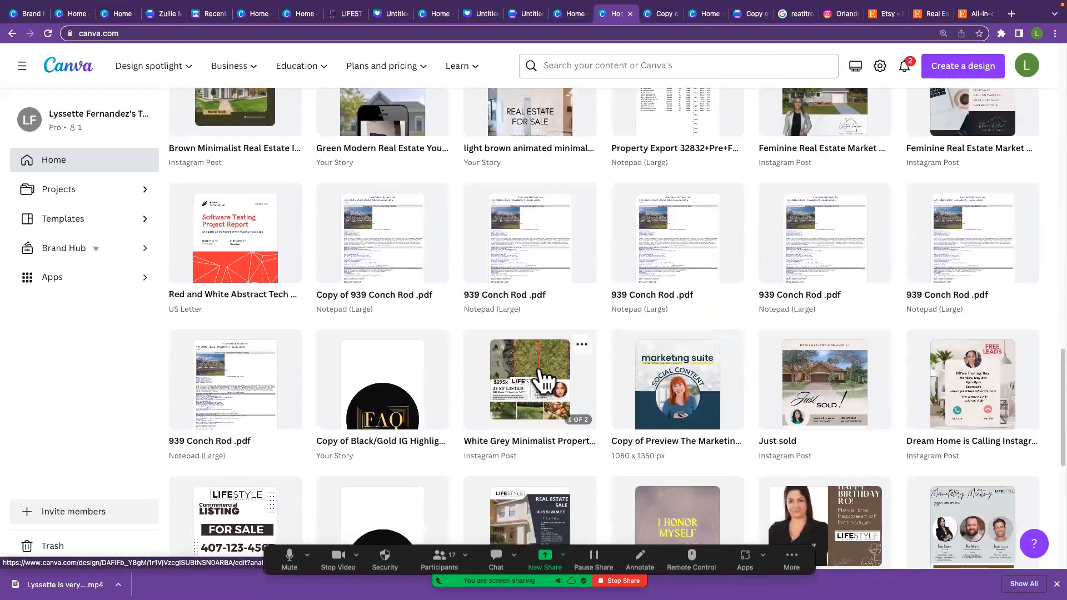
pyautogui.click(539, 371)
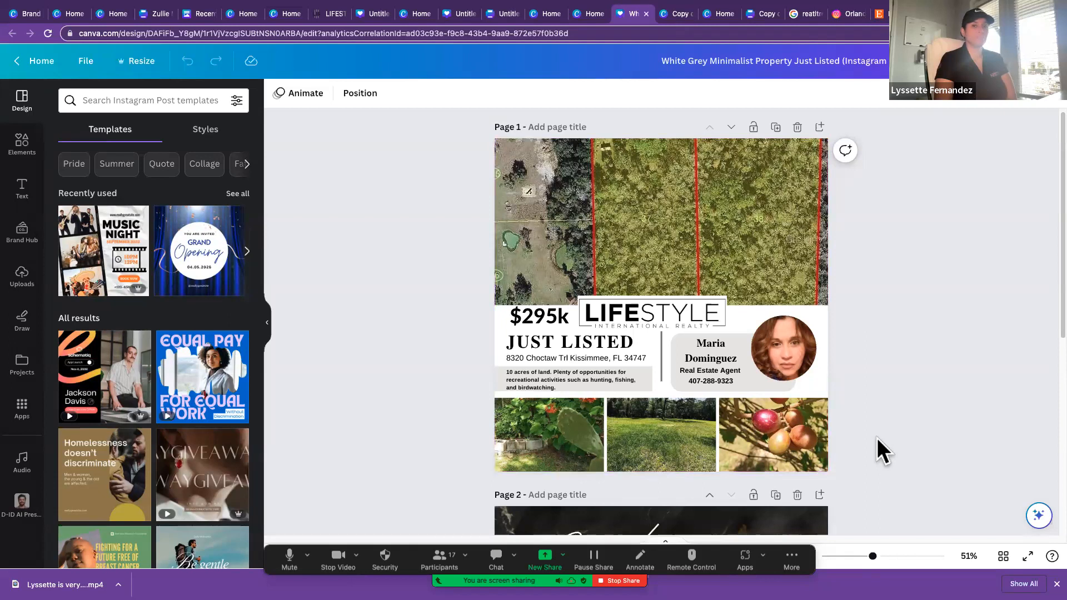
# Step: Examine the layout, photos and logo placement on both pages of the Just Listed post
pyautogui.scroll(-5, 870, 436)
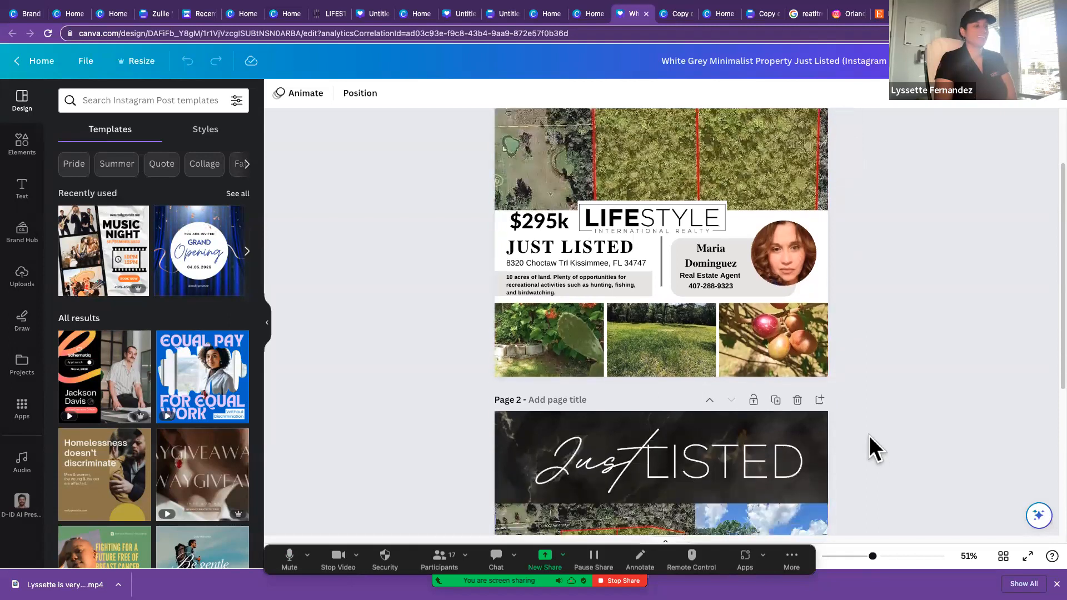
pyautogui.scroll(5, 869, 436)
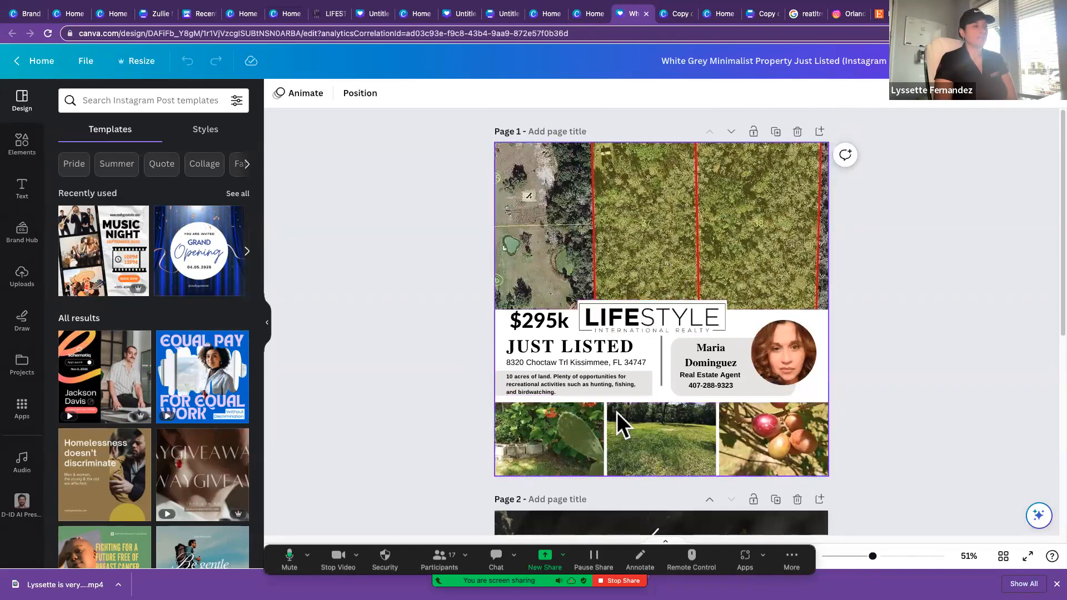
pyautogui.scroll(-2, 617, 413)
pyautogui.scroll(-5, 617, 412)
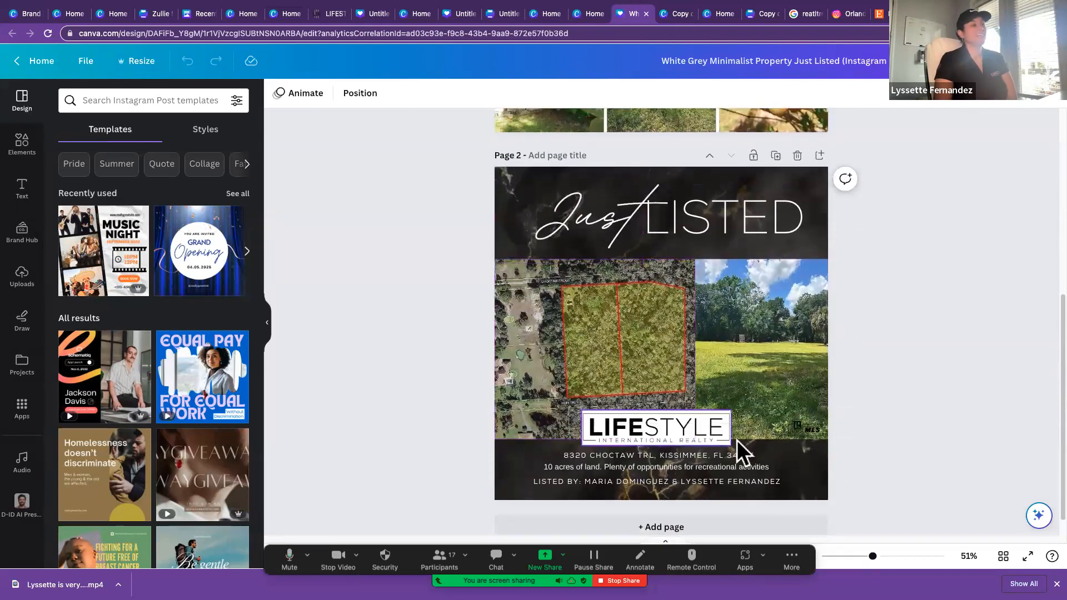
pyautogui.scroll(1, 803, 422)
pyautogui.scroll(5, 801, 415)
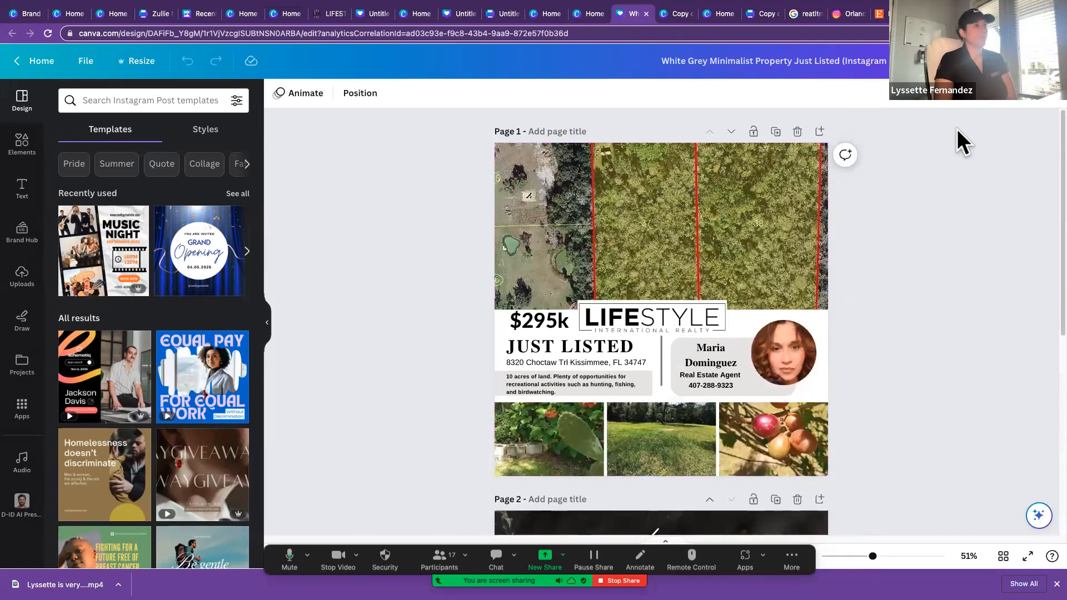
pyautogui.click(794, 223)
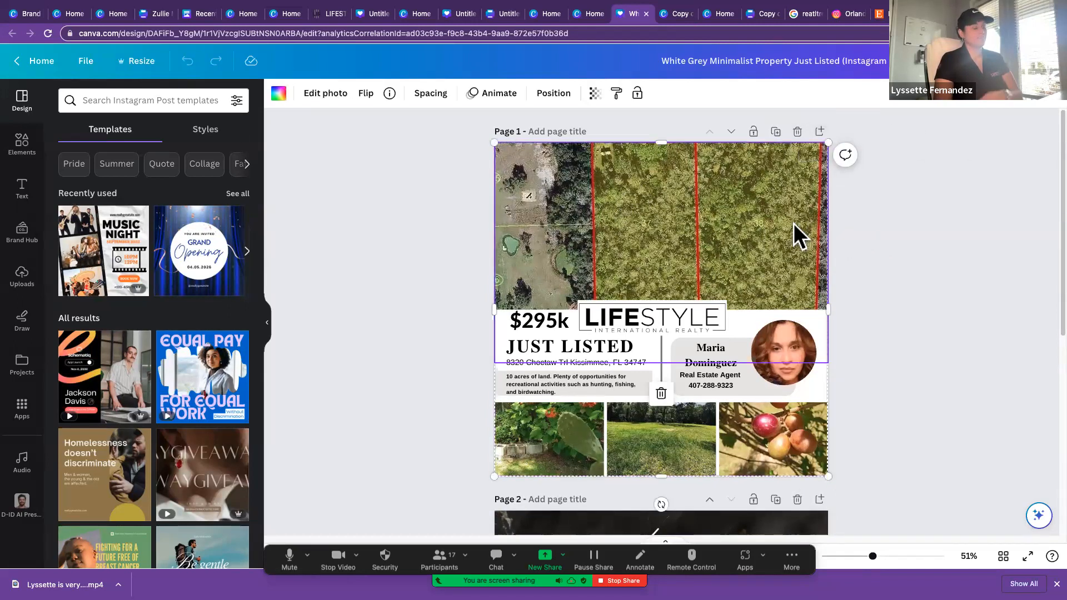
pyautogui.scroll(-7, 797, 226)
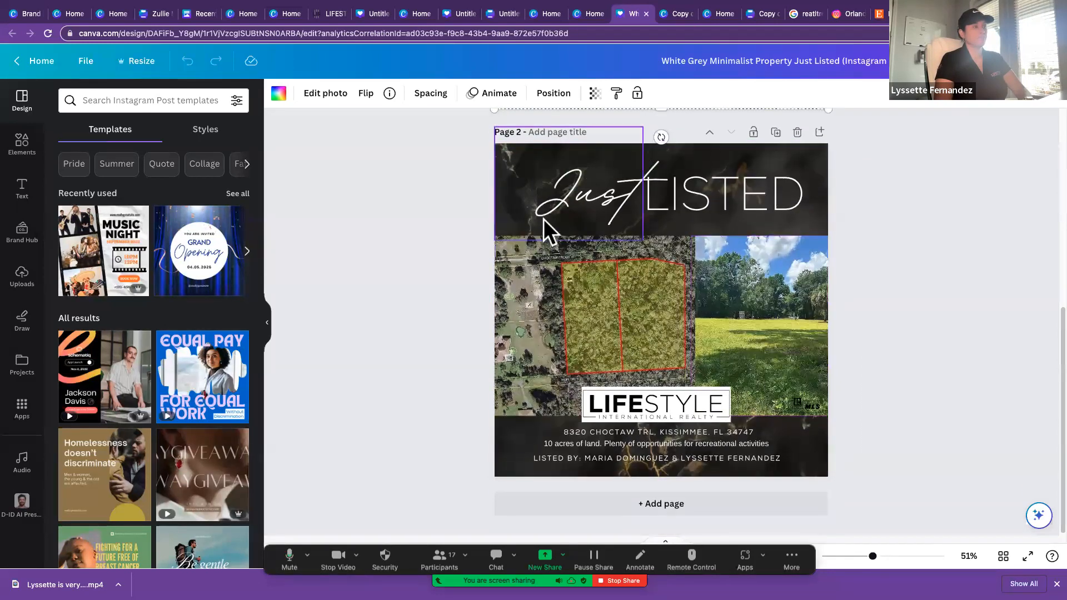
pyautogui.click(524, 187)
pyautogui.click(772, 150)
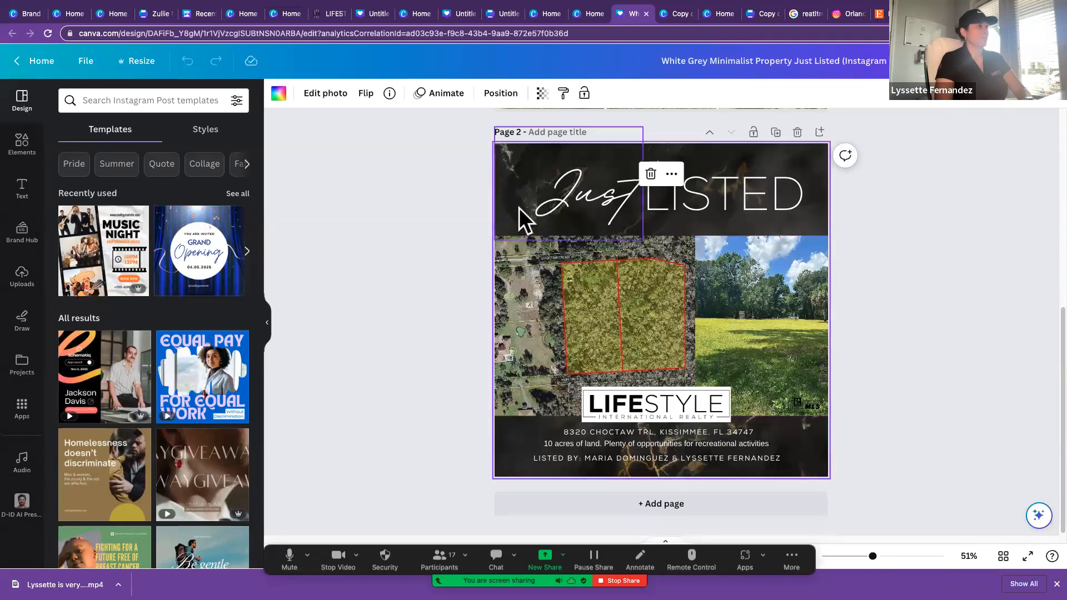
pyautogui.doubleClick(785, 151)
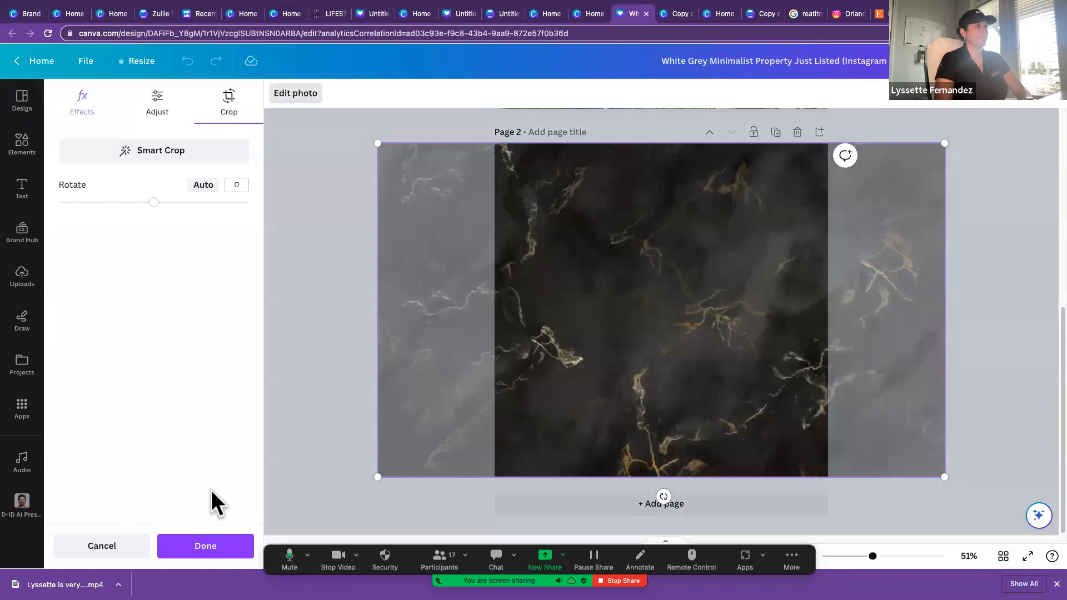
pyautogui.click(116, 545)
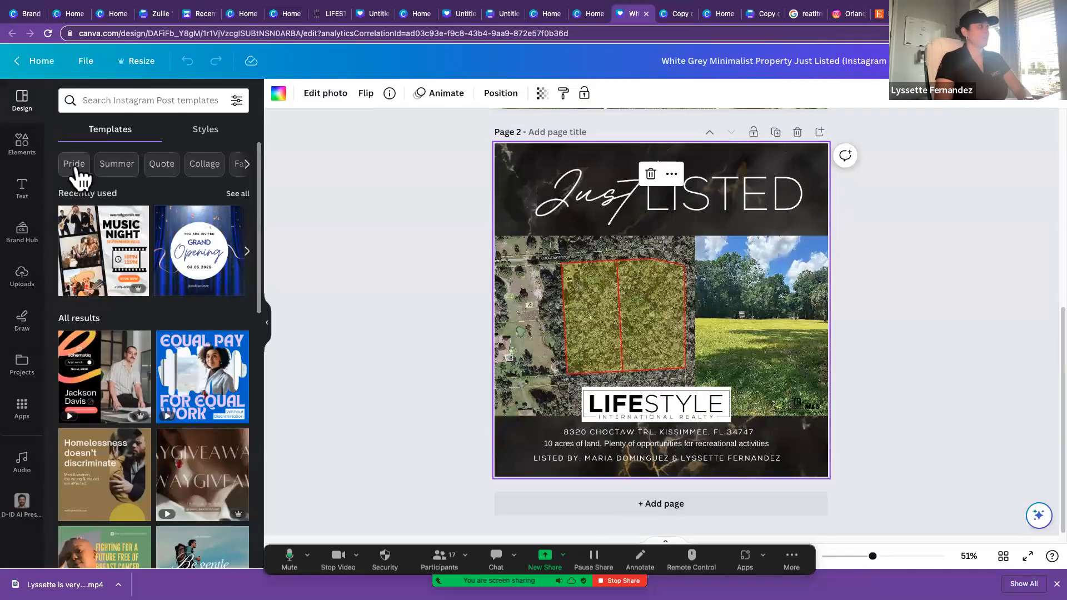
# Step: Search the elements library for "background"
pyautogui.click(24, 143)
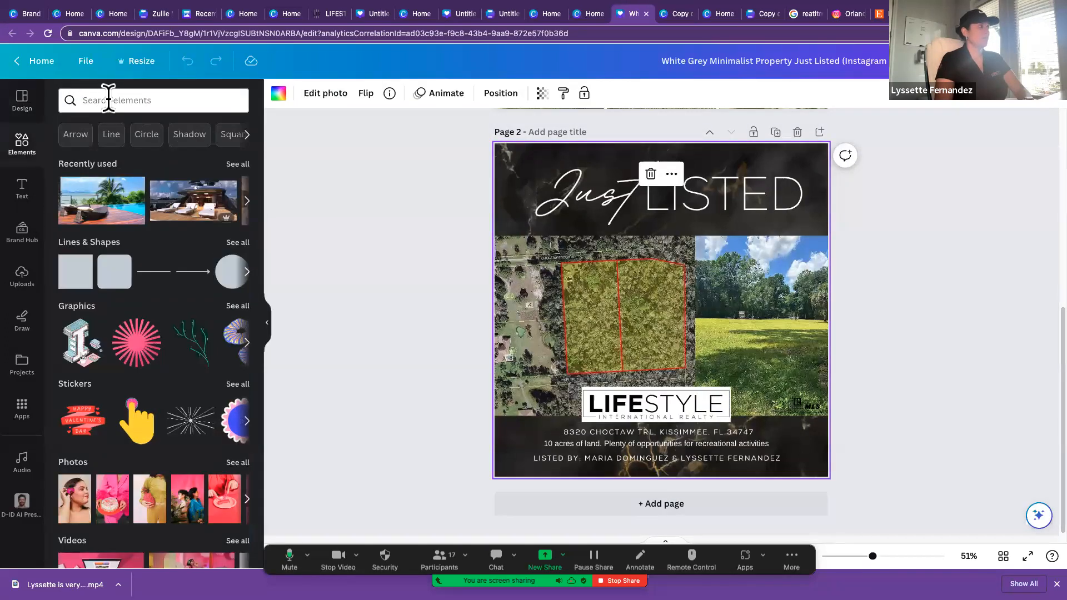
pyautogui.click(109, 100)
pyautogui.write('v')
pyautogui.press('BackSpace')
pyautogui.write('bac')
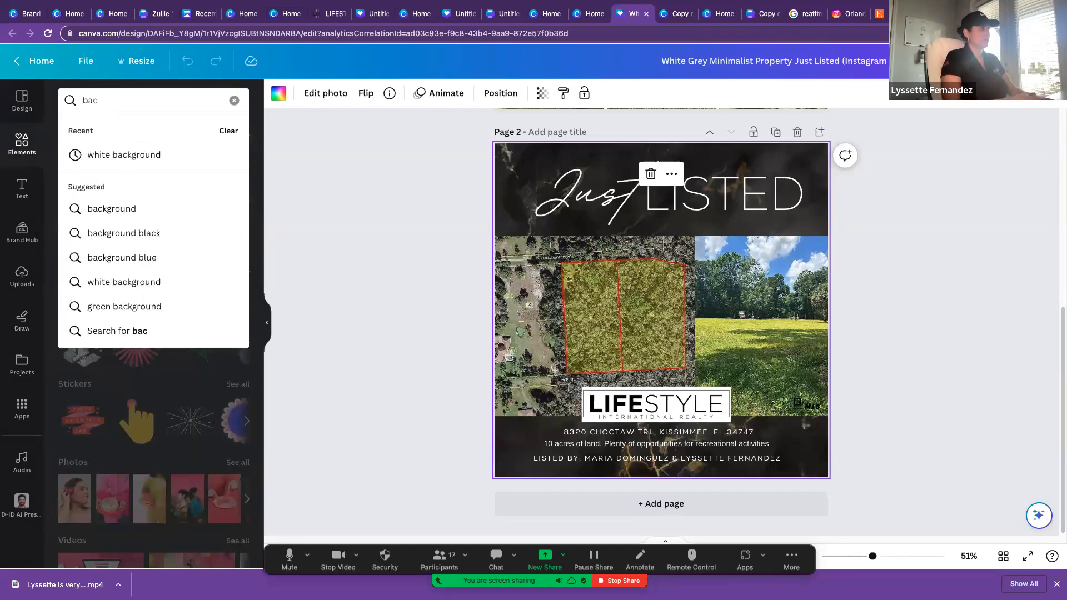
pyautogui.click(133, 208)
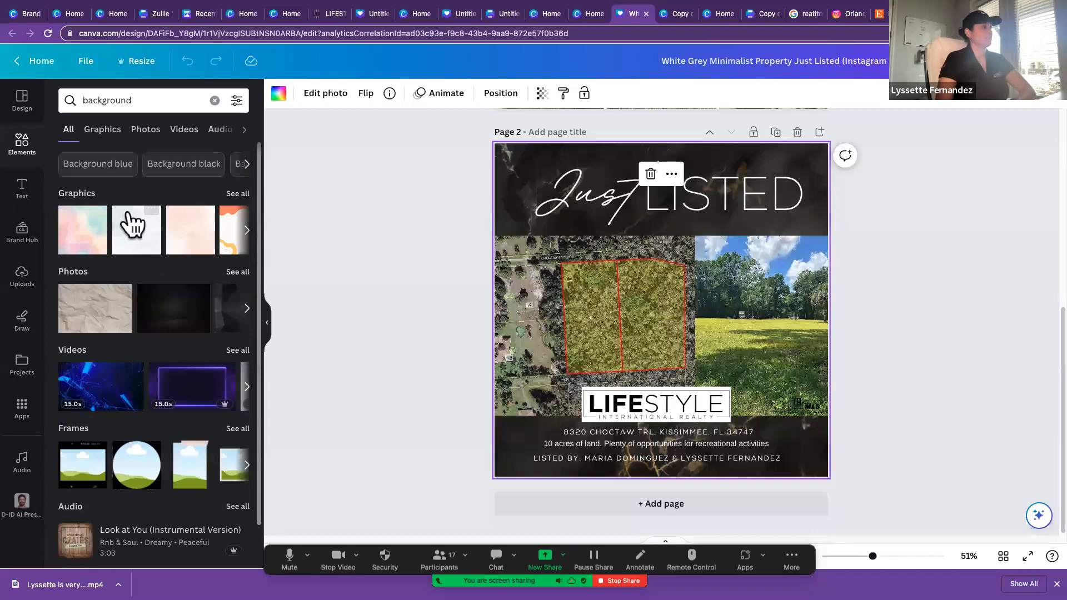
# Step: Try the crumpled paper photo behind the Just Listed heading on page 2, then delete it
pyautogui.moveTo(103, 317); pyautogui.dragTo(522, 158)
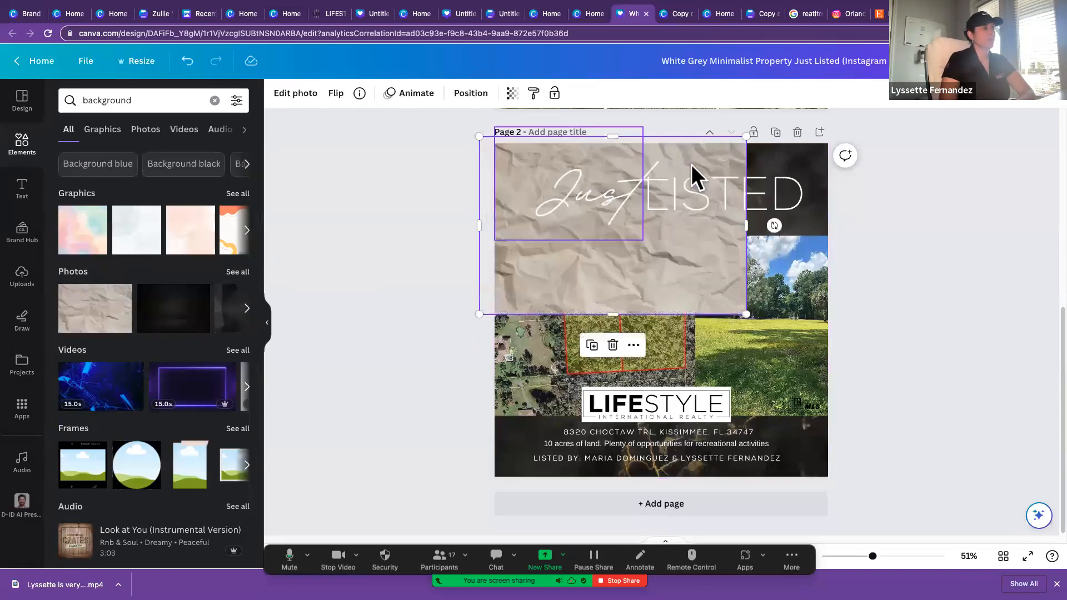
pyautogui.moveTo(712, 154); pyautogui.dragTo(591, 169)
pyautogui.click(818, 161)
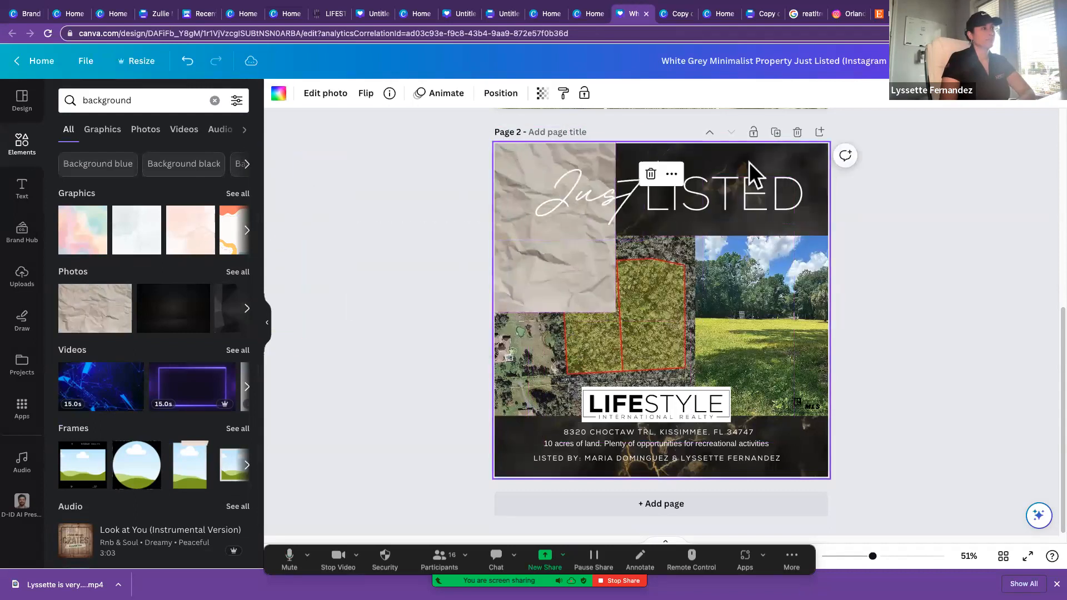
pyautogui.click(533, 187)
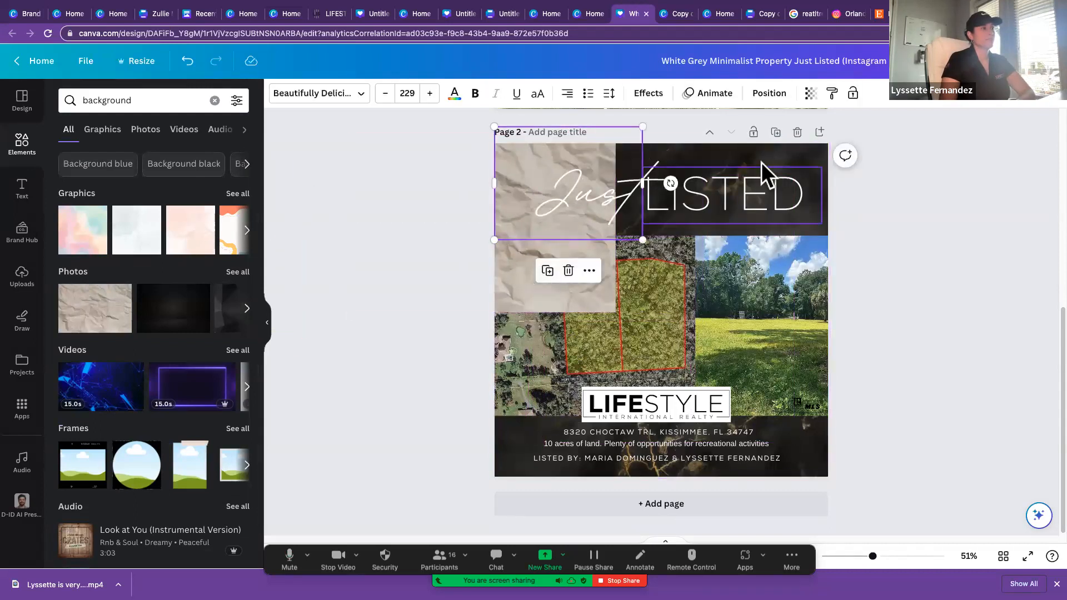
pyautogui.click(777, 151)
pyautogui.moveTo(528, 277); pyautogui.dragTo(738, 203)
pyautogui.press('Delete')
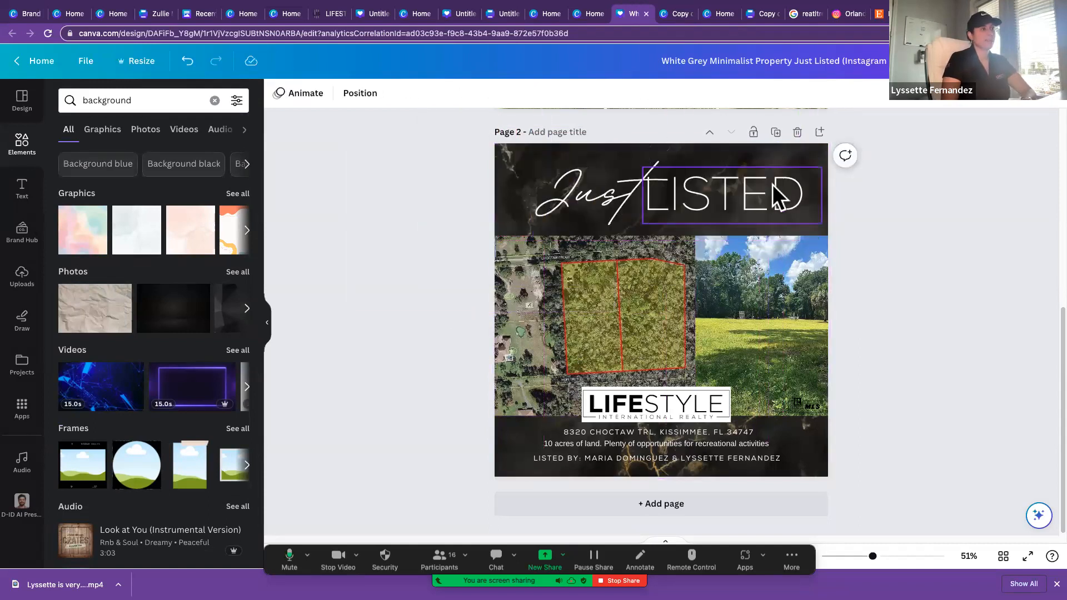
# Step: Try the plain black photo on page 2, and delete it along with the existing black marble background
pyautogui.click(689, 149)
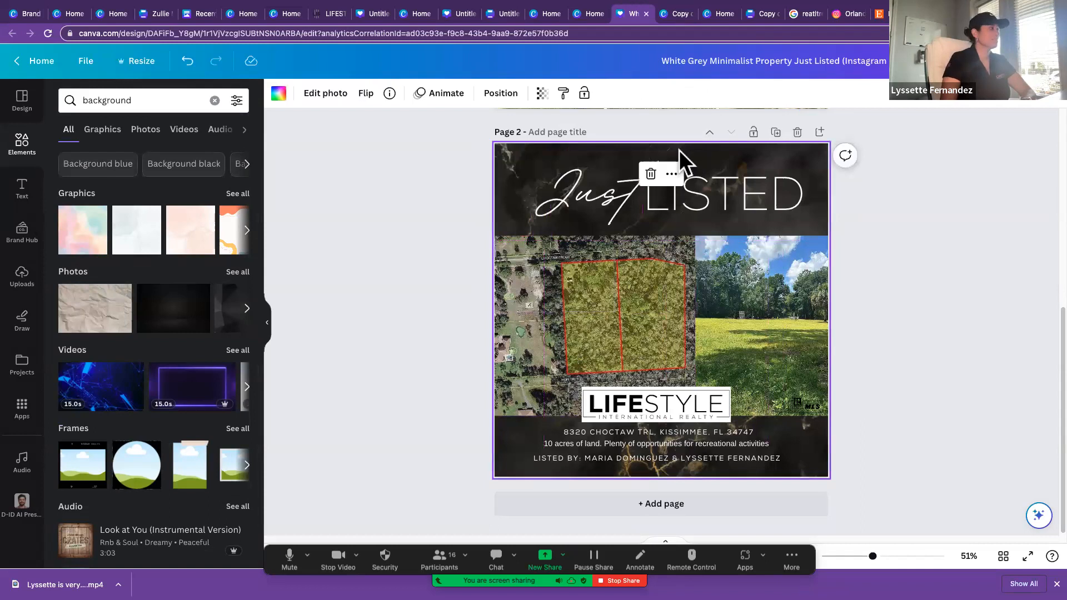
pyautogui.moveTo(172, 317); pyautogui.dragTo(524, 164)
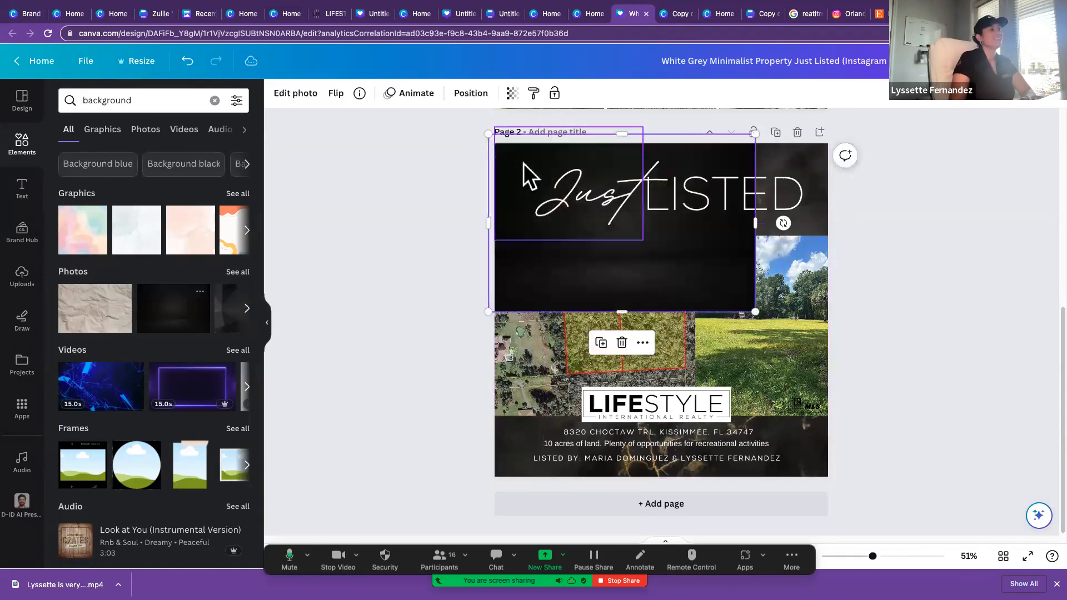
pyautogui.click(715, 152)
pyautogui.press('Delete')
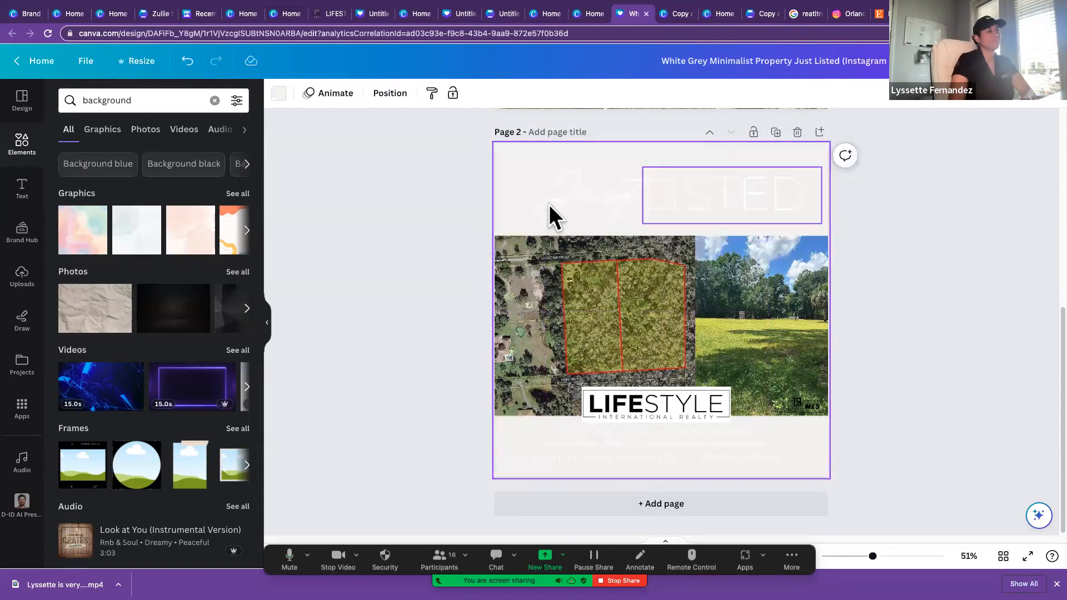
pyautogui.moveTo(172, 298); pyautogui.dragTo(517, 191)
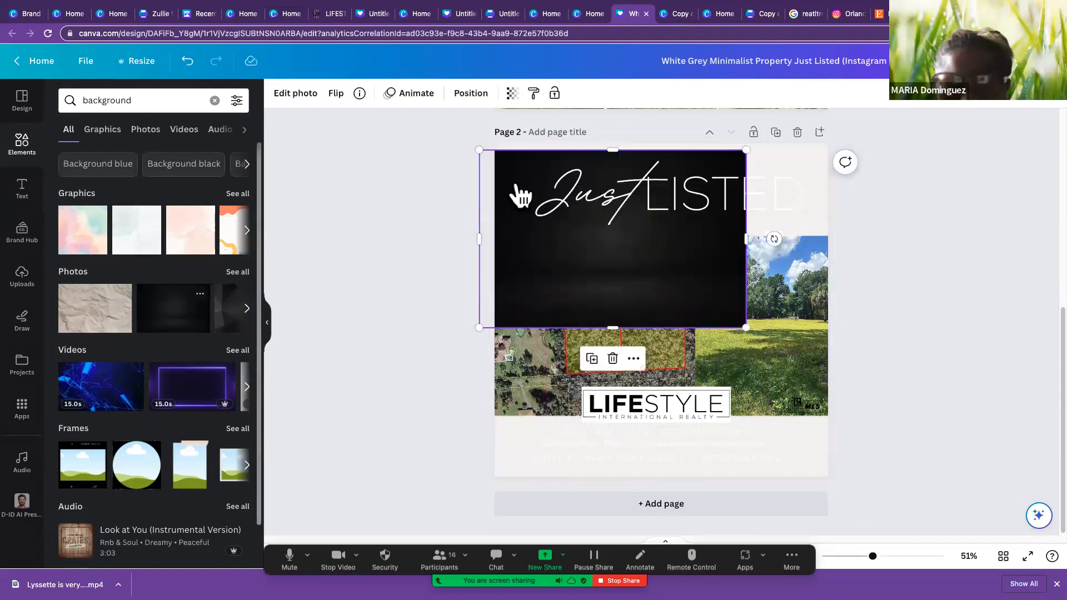
pyautogui.press('Delete')
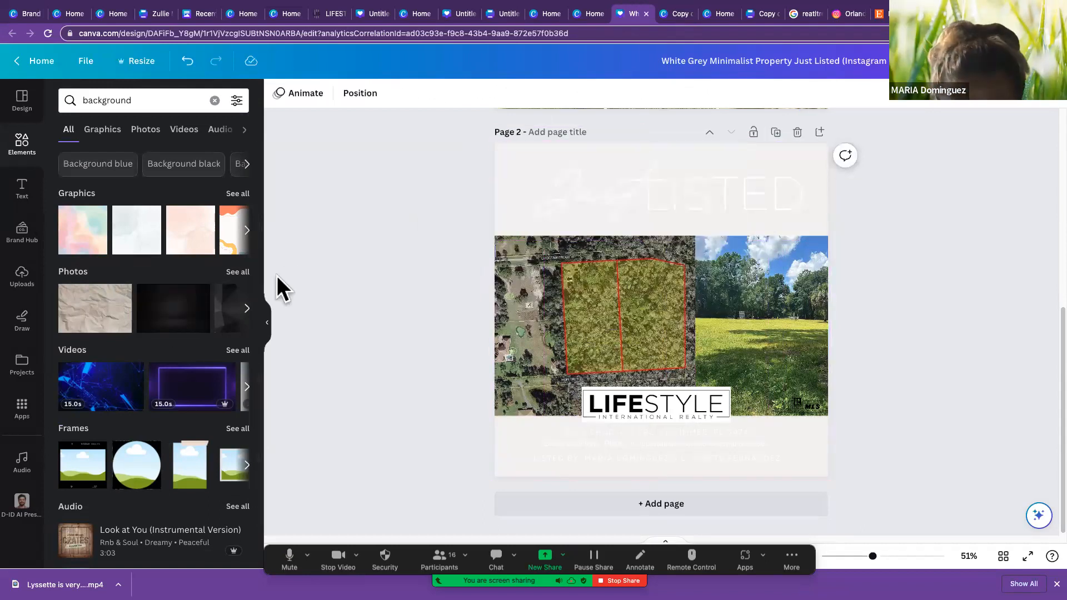
# Step: Add the dark geometric polygon photo to page 2 and enlarge it to about 2200 × 1238 px, covering the whole page
pyautogui.click(246, 310)
pyautogui.click(118, 318)
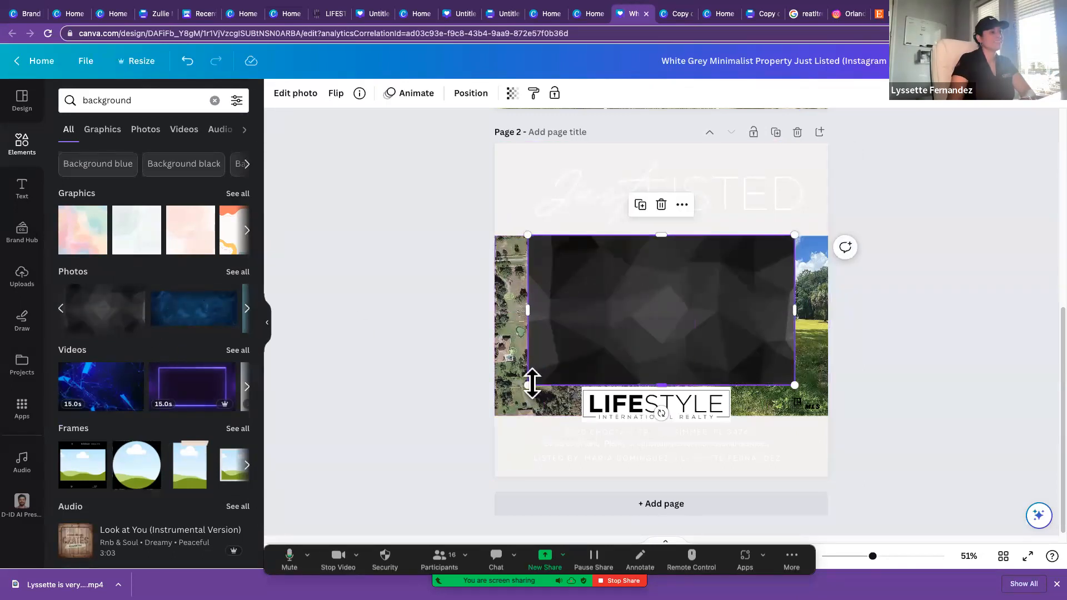
pyautogui.moveTo(528, 384); pyautogui.dragTo(405, 454)
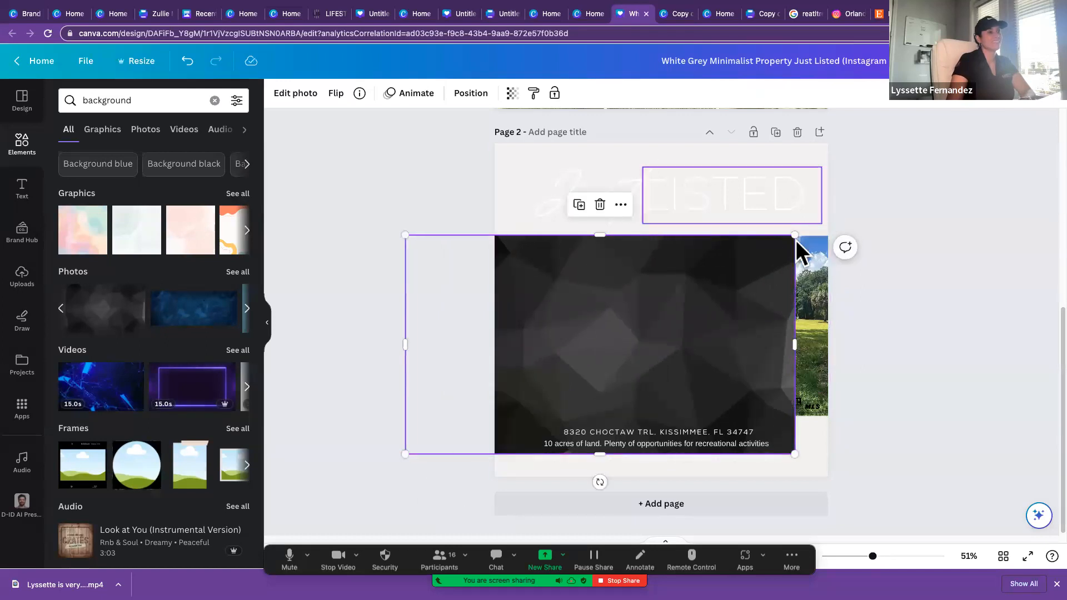
pyautogui.moveTo(793, 236); pyautogui.dragTo(874, 102)
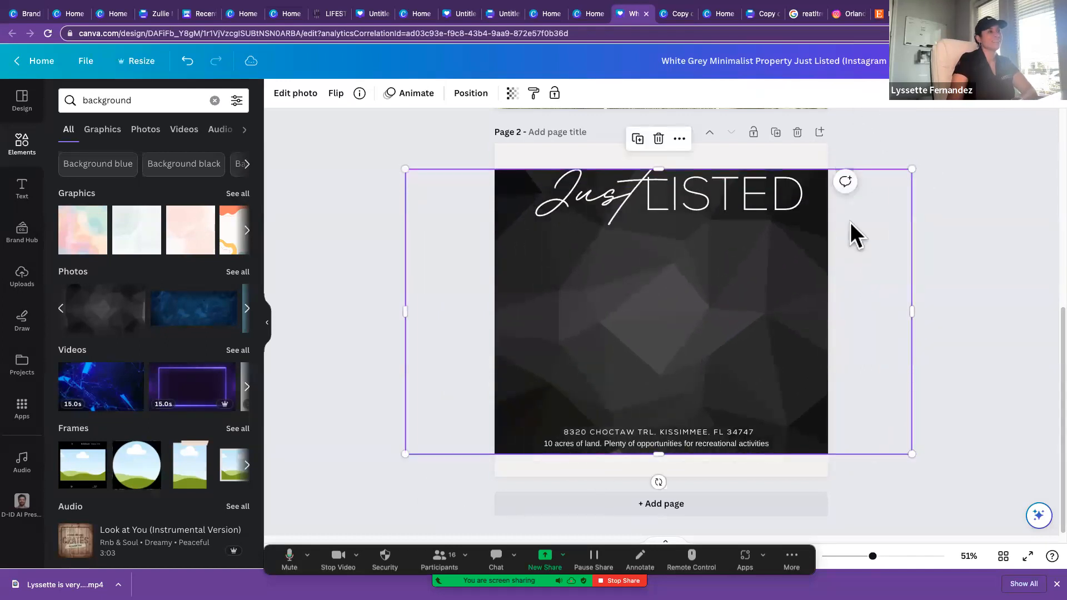
pyautogui.moveTo(408, 172); pyautogui.dragTo(316, 119)
pyautogui.moveTo(912, 451); pyautogui.dragTo(994, 501)
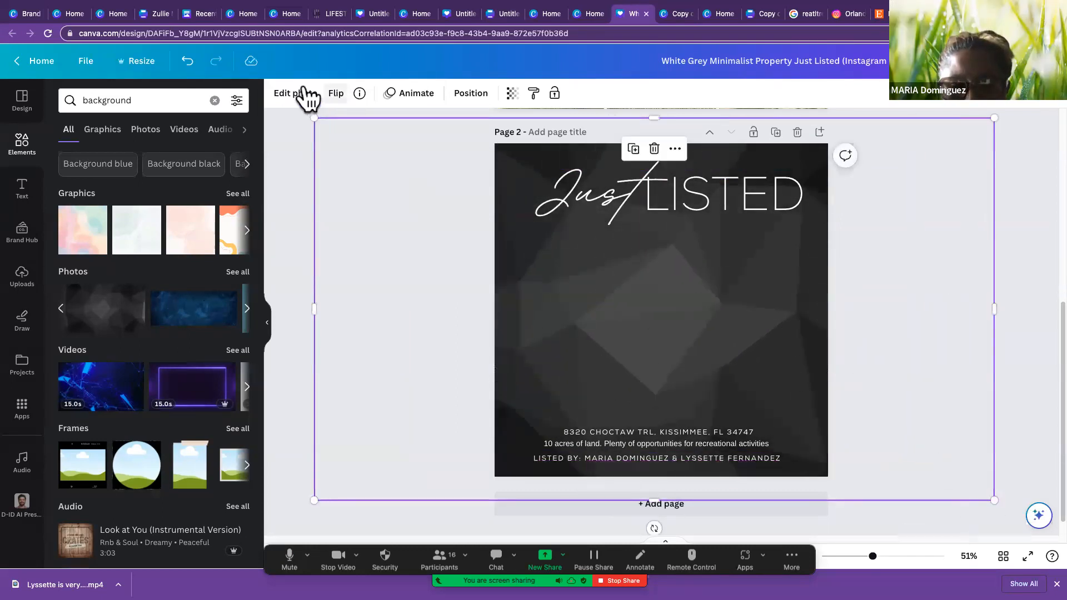
# Step: Send the dark polygon photo to the back of page 2, behind the heading, photos and logo, and deselect it
pyautogui.click(470, 93)
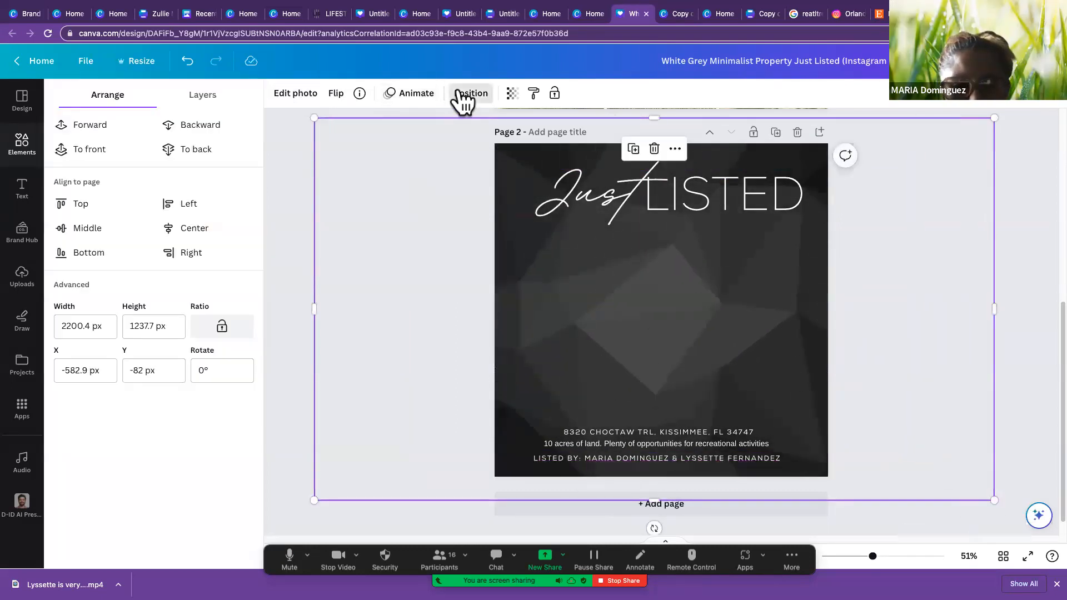
pyautogui.click(192, 148)
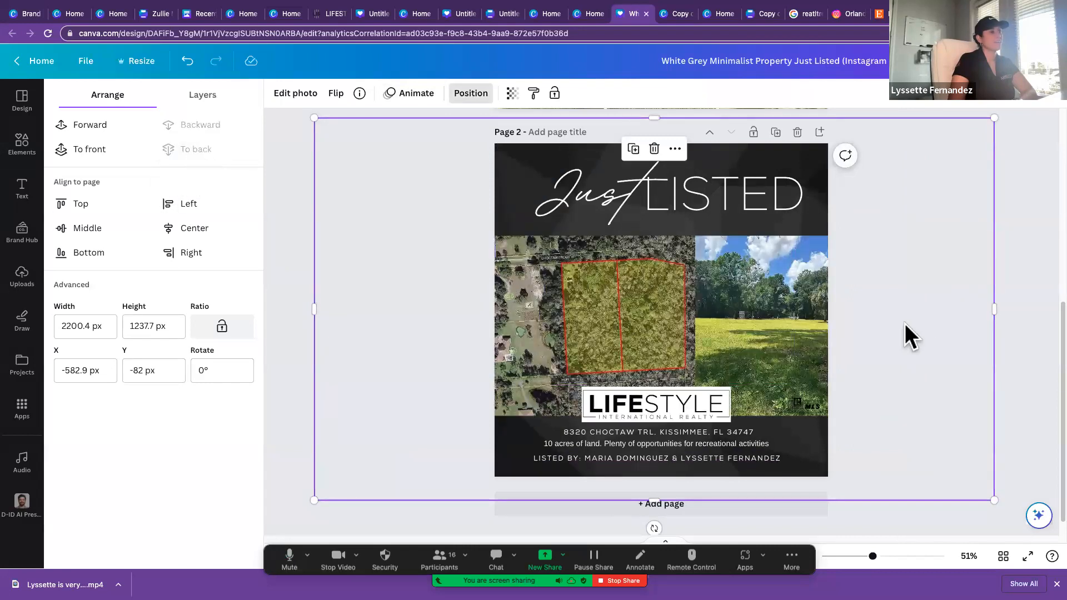
pyautogui.click(1022, 370)
pyautogui.click(1022, 370)
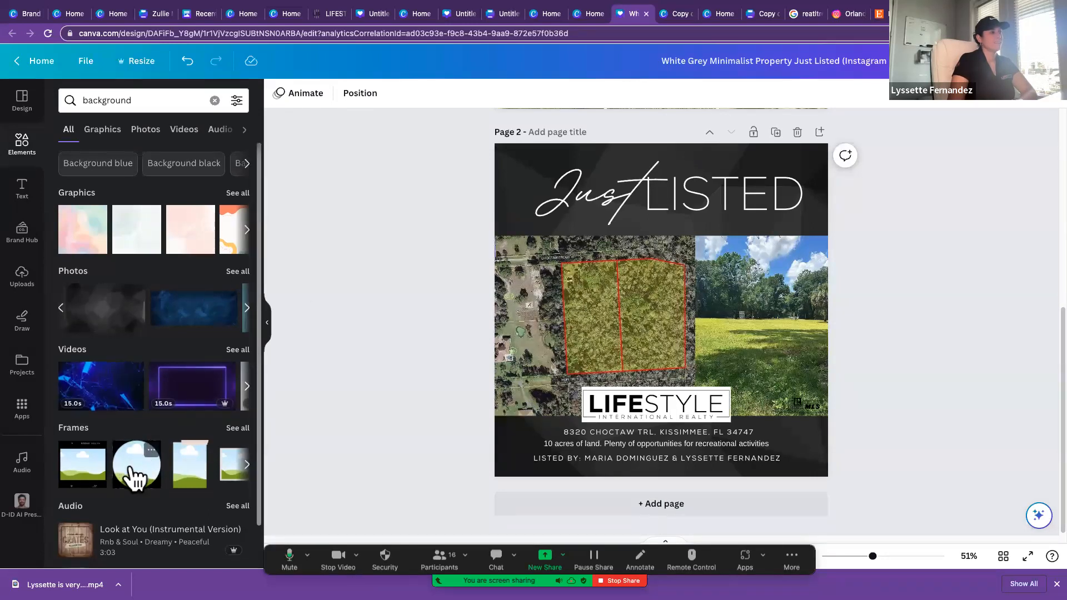
# Step: Try a small circular frame filled with the blonde woman's portrait on page 2, then delete it
pyautogui.click(150, 457)
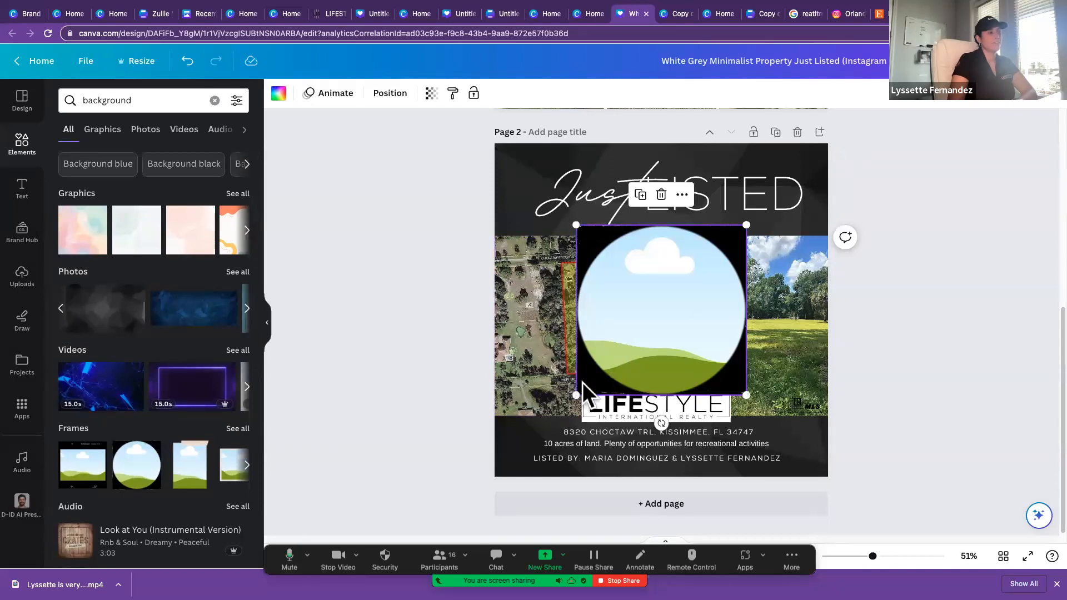
pyautogui.moveTo(578, 394); pyautogui.dragTo(551, 343)
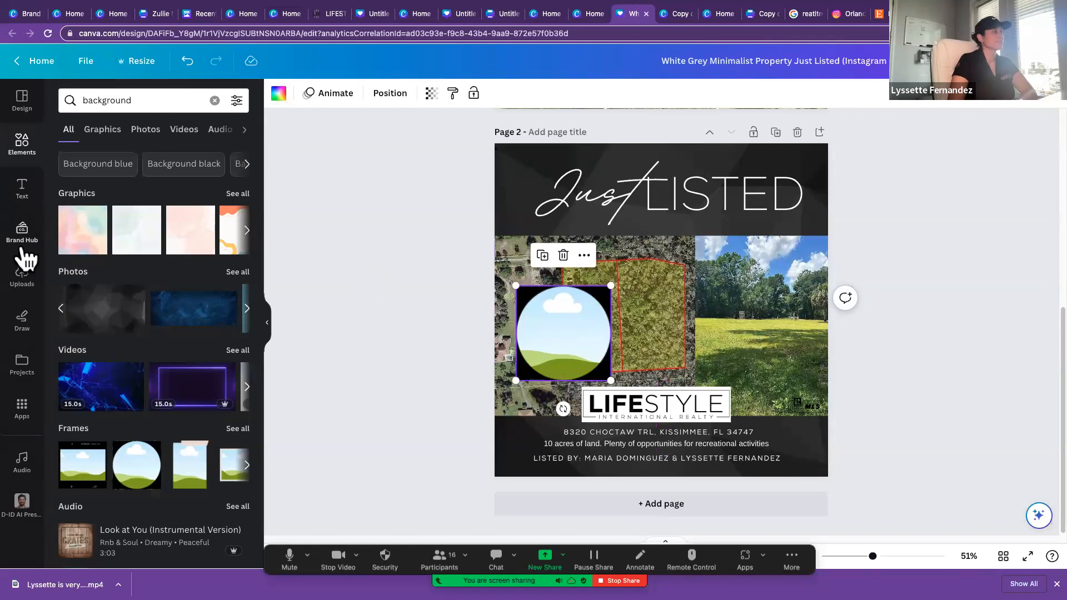
pyautogui.click(23, 275)
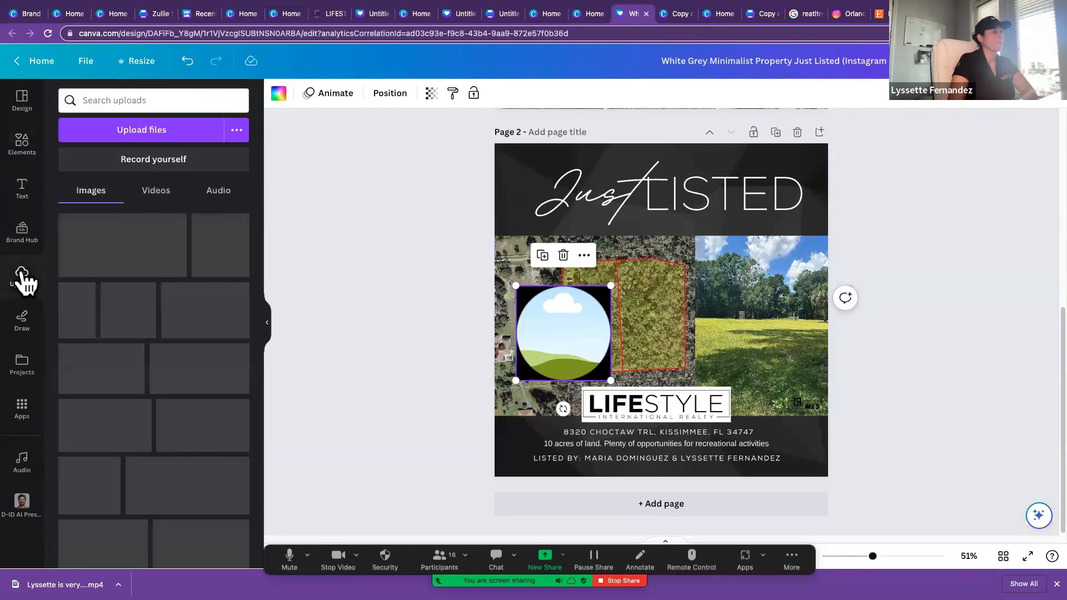
pyautogui.moveTo(125, 331); pyautogui.dragTo(540, 374)
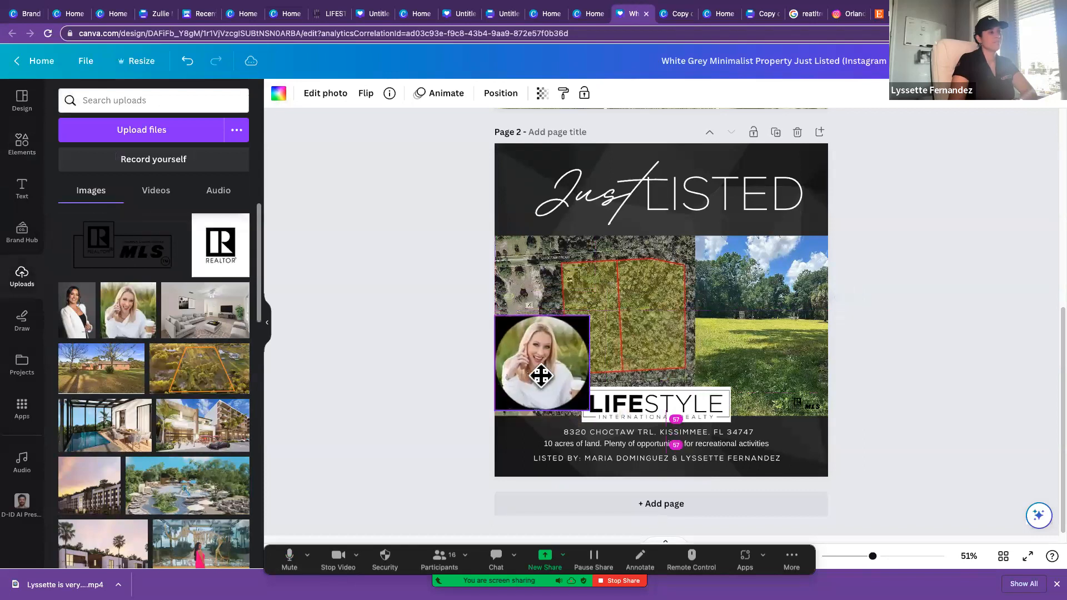
pyautogui.press('Delete')
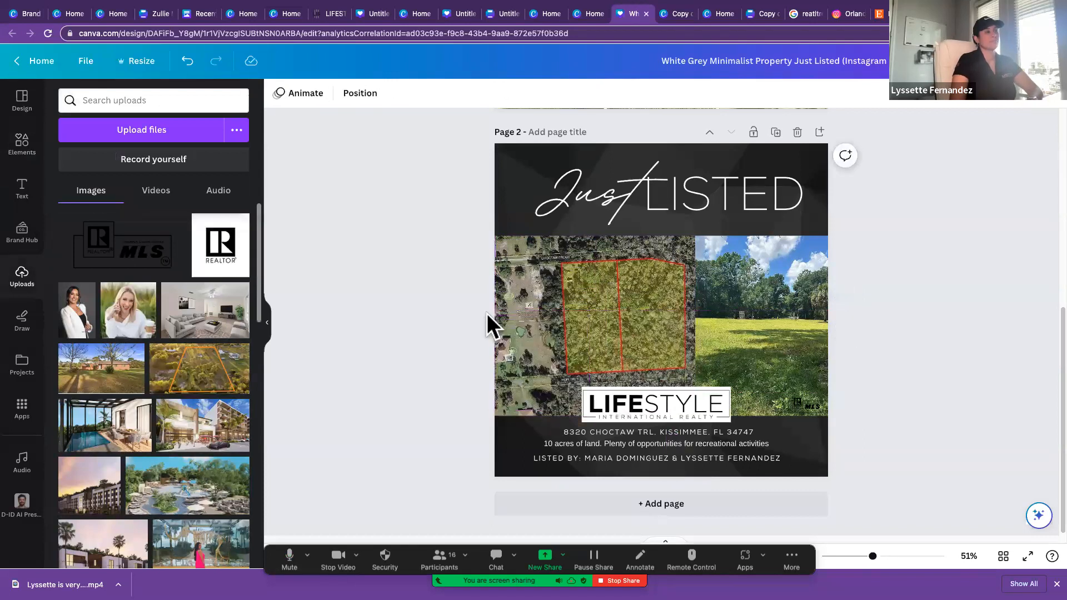
# Step: Leave the Just Listed design for the home page and create a blank Instagram Story
pyautogui.scroll(5, 487, 314)
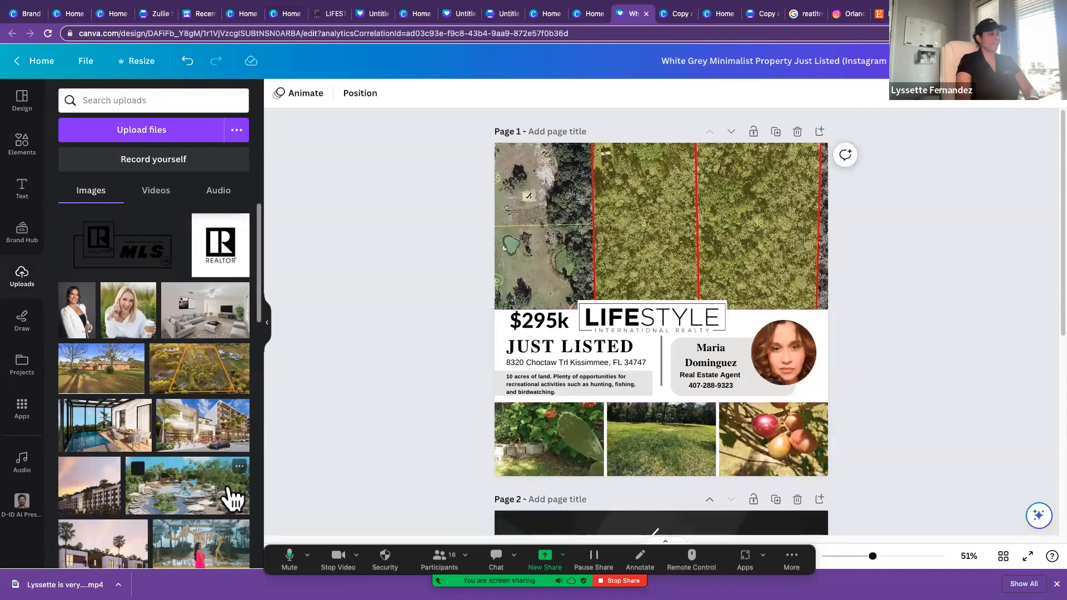
pyautogui.click(83, 63)
pyautogui.click(30, 60)
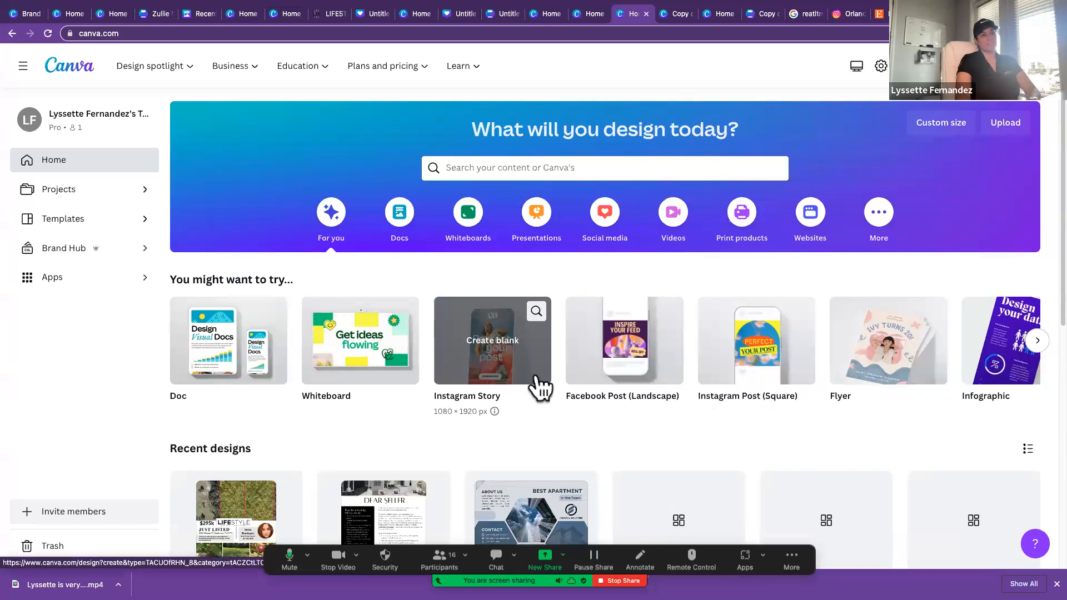
pyautogui.click(496, 356)
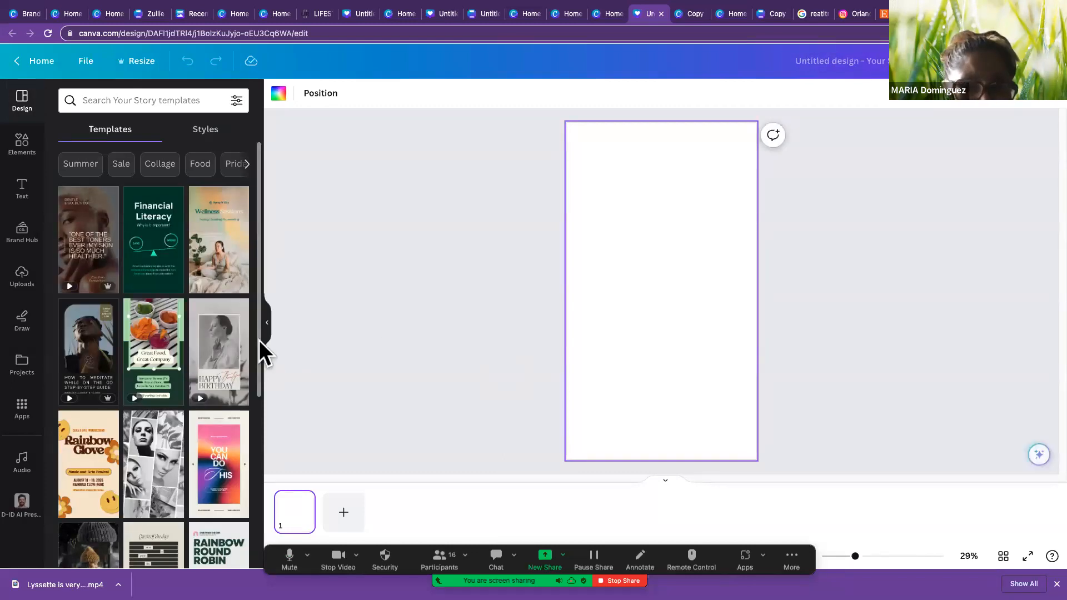
# Step: Apply the Colorful Gradient Noise Motivational Quote template to the story and inspect its picture, text box and similar templates
pyautogui.click(216, 453)
pyautogui.click(735, 264)
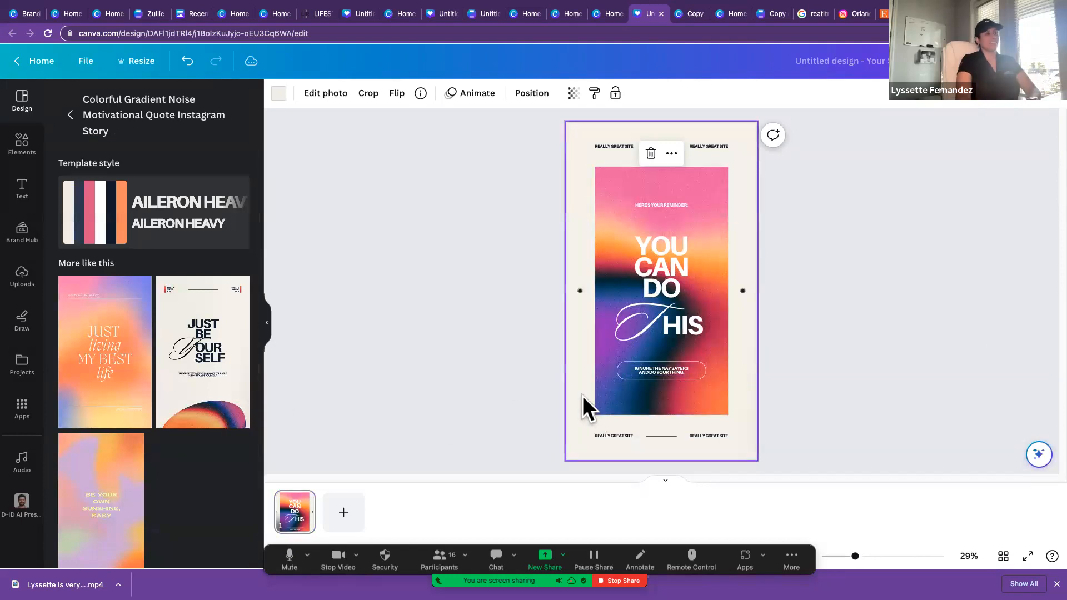
pyautogui.click(660, 382)
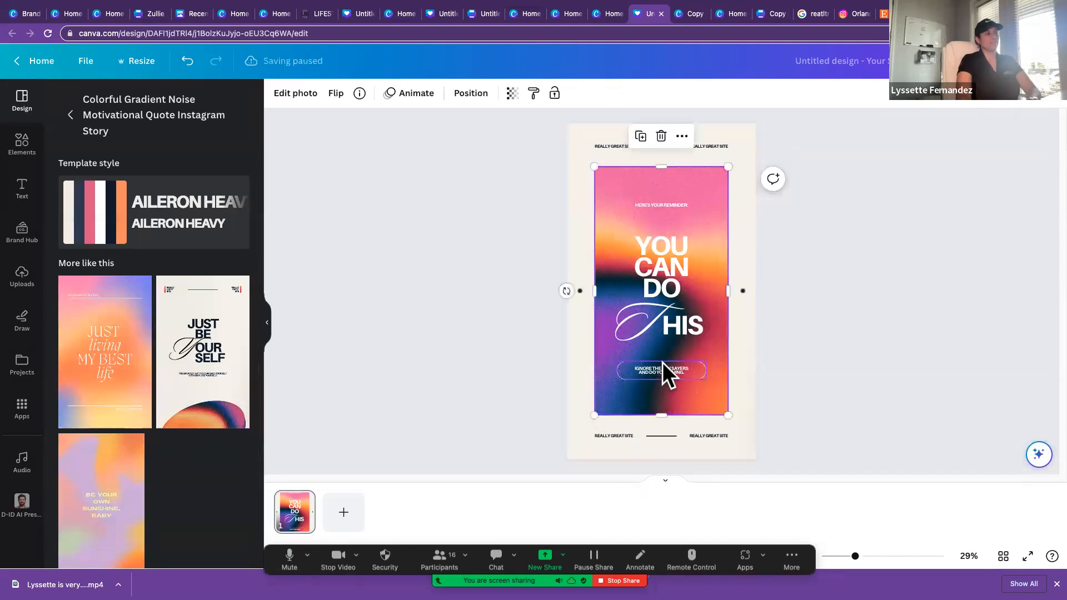
pyautogui.click(662, 369)
pyautogui.scroll(-1, 162, 401)
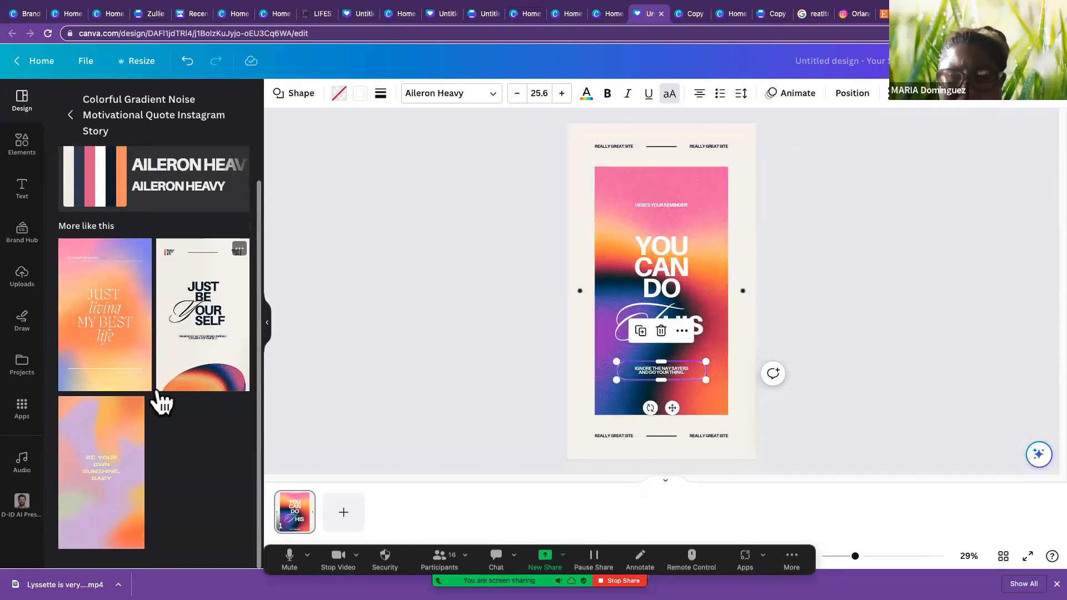
pyautogui.scroll(1, 189, 403)
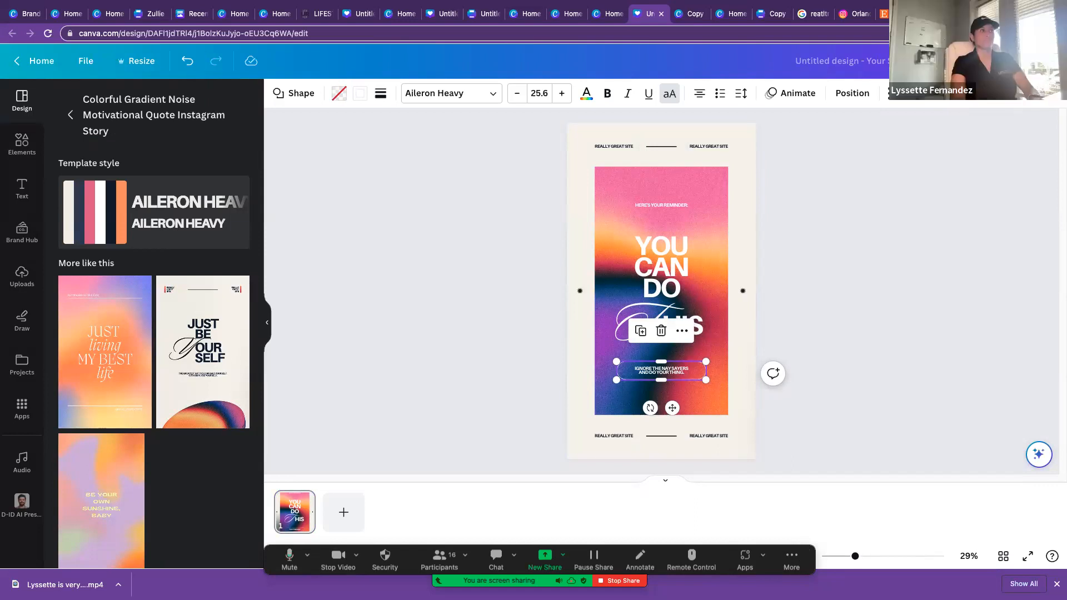
# Step: Browse the Canva apps on offer, open D-ID AI Presenters, and deselect the text box on the story
pyautogui.click(25, 410)
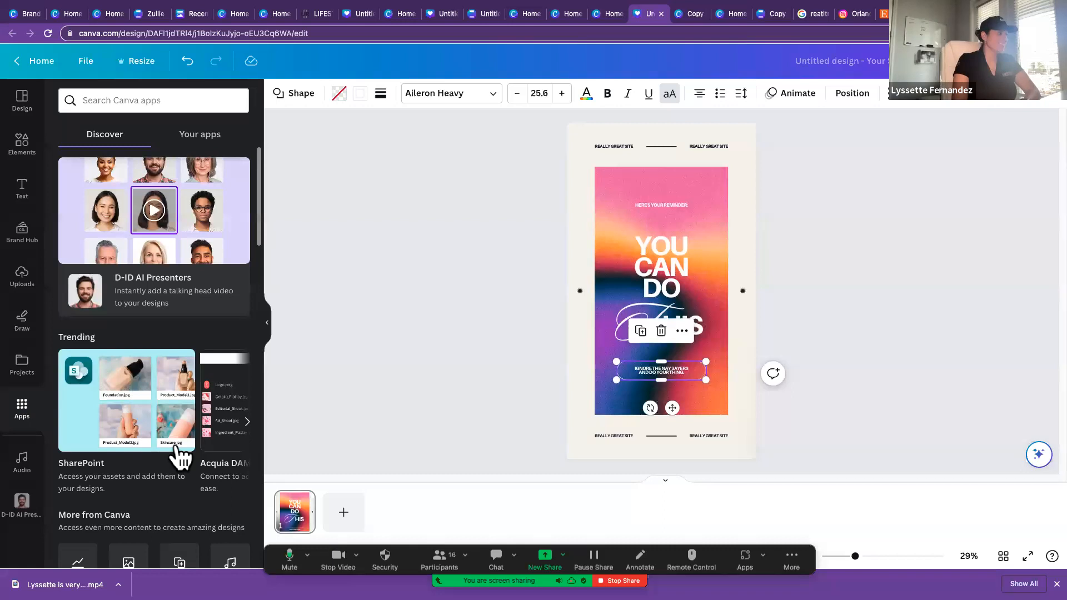
pyautogui.scroll(-2, 178, 453)
pyautogui.scroll(-10, 177, 448)
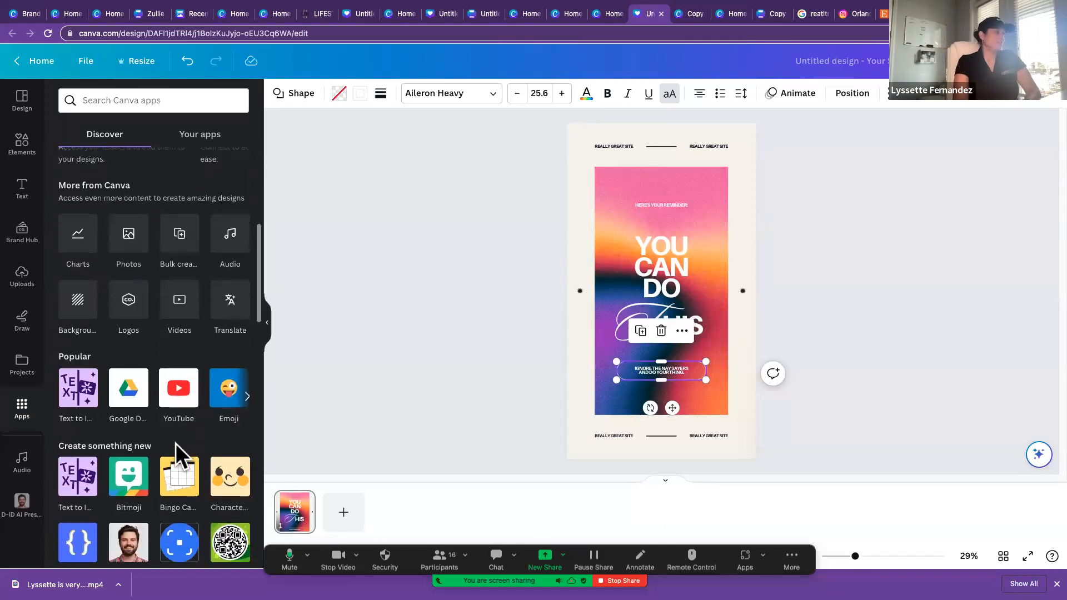
pyautogui.scroll(-1, 176, 443)
pyautogui.scroll(8, 170, 456)
pyautogui.scroll(5, 167, 462)
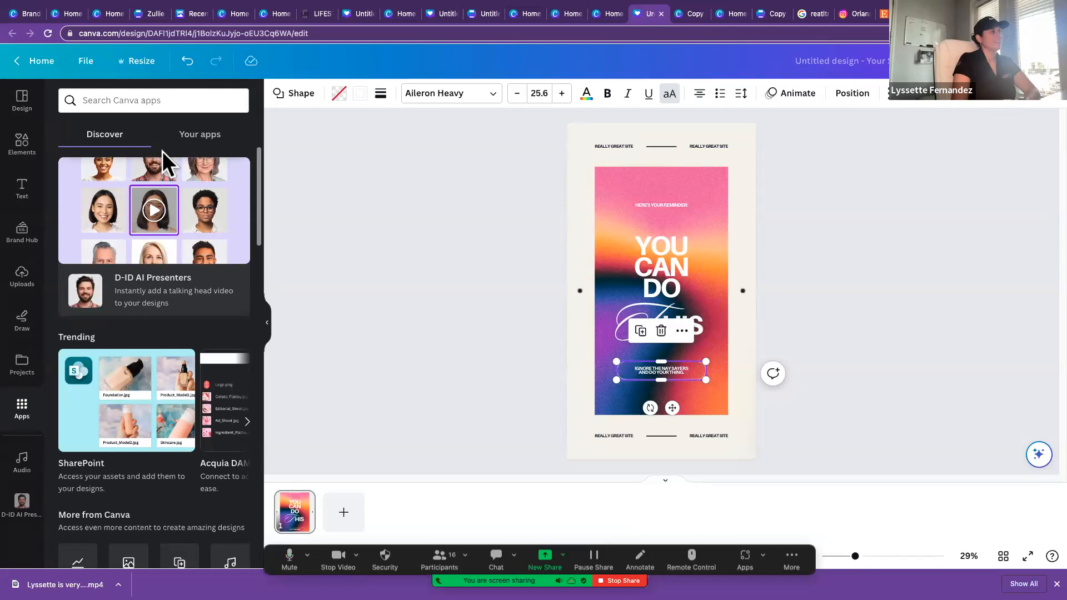
pyautogui.click(210, 192)
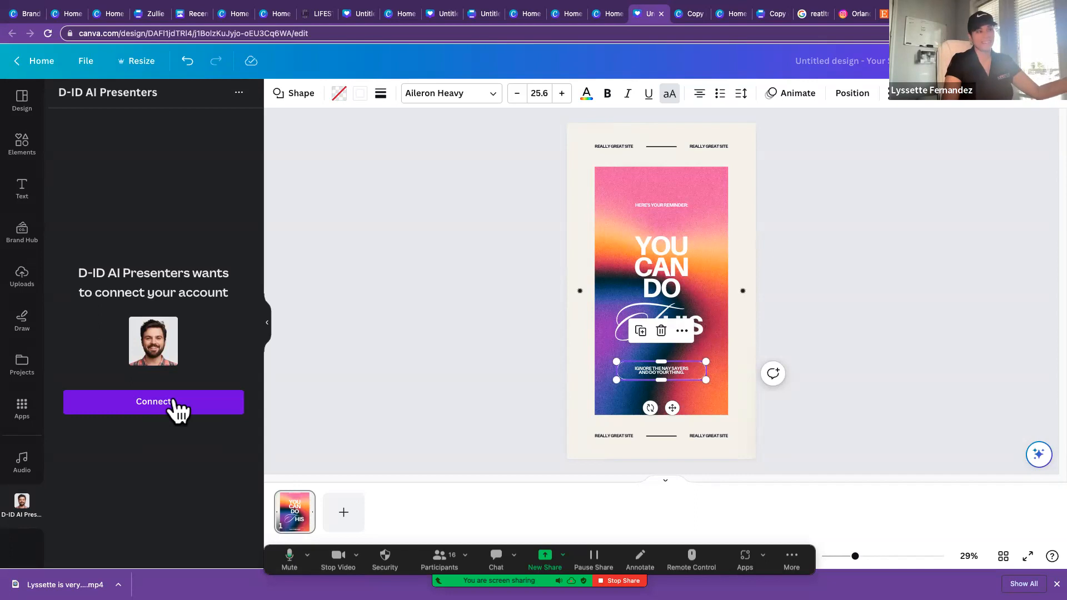
pyautogui.click(719, 425)
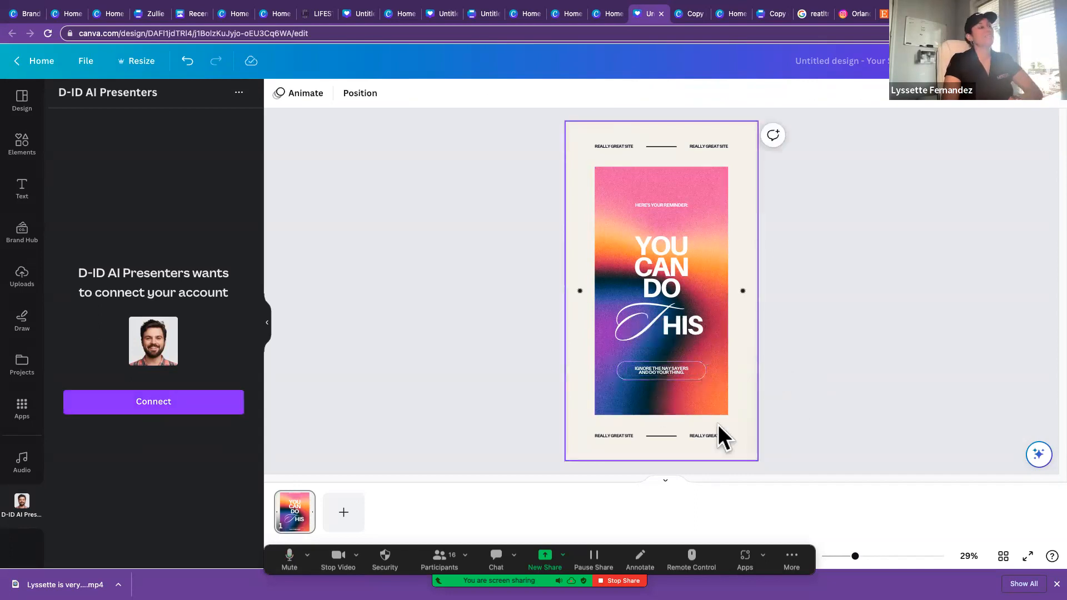
# Step: Close the Instagram Story design and the neighbouring Canva pages to reach the Google results for the Realtor MLS logo
pyautogui.click(662, 13)
pyautogui.click(661, 12)
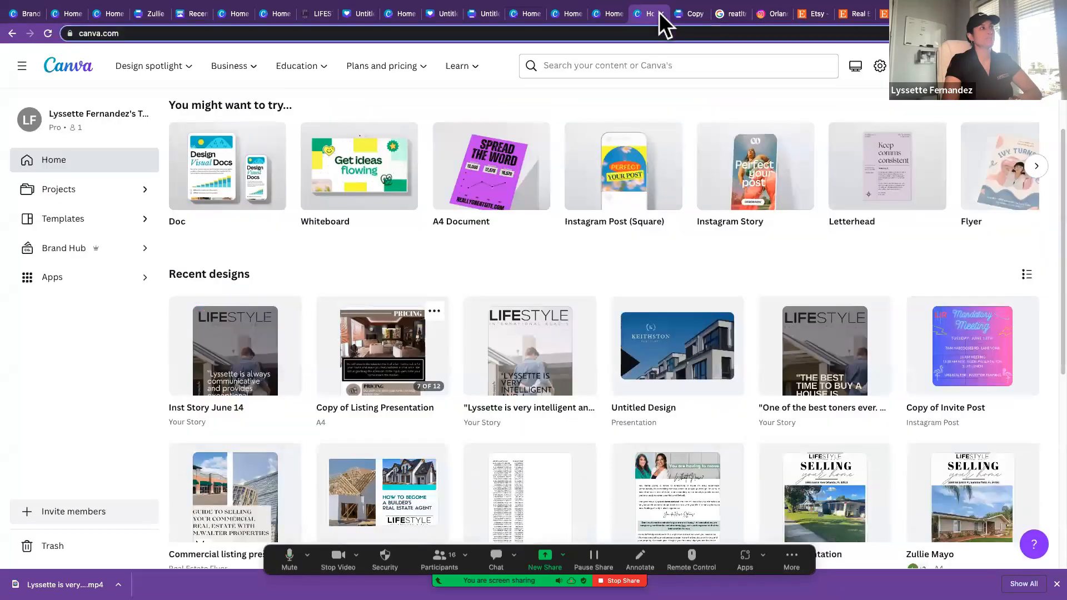
pyautogui.click(661, 12)
pyautogui.click(660, 12)
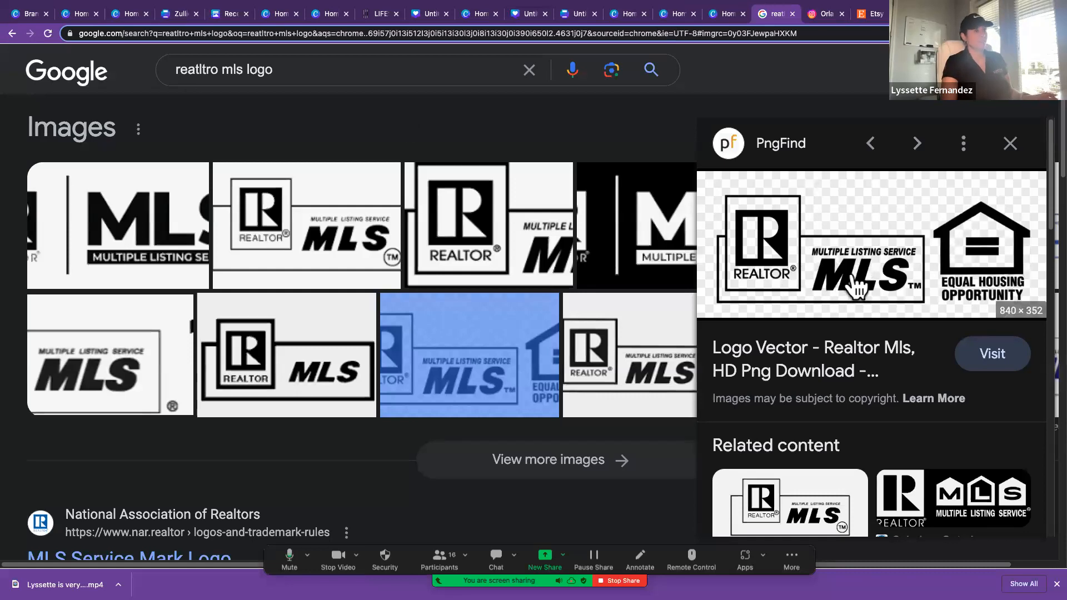
# Step: Try to save the previewed Realtor MLS and Equal Housing Opportunity image to the Desktop as "logo", then cancel
pyautogui.rightClick(855, 240)
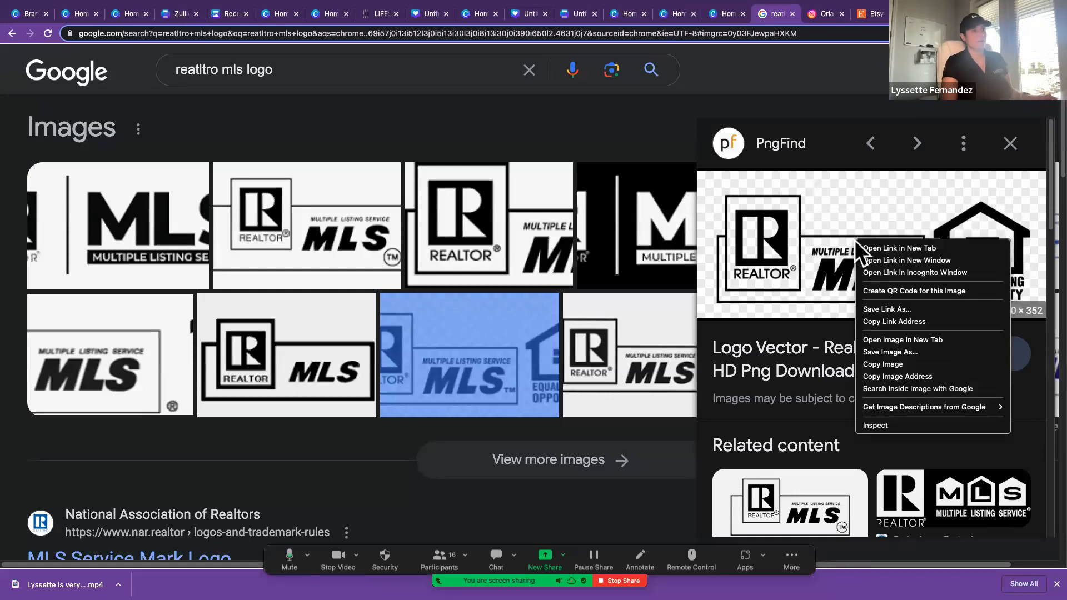
pyautogui.click(921, 347)
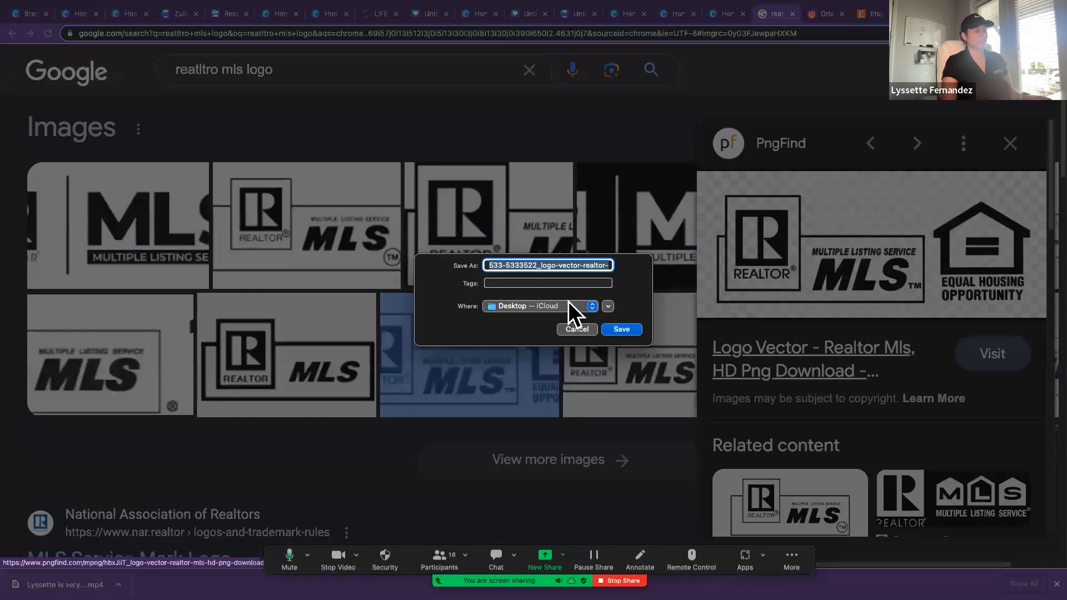
pyautogui.write('logo')
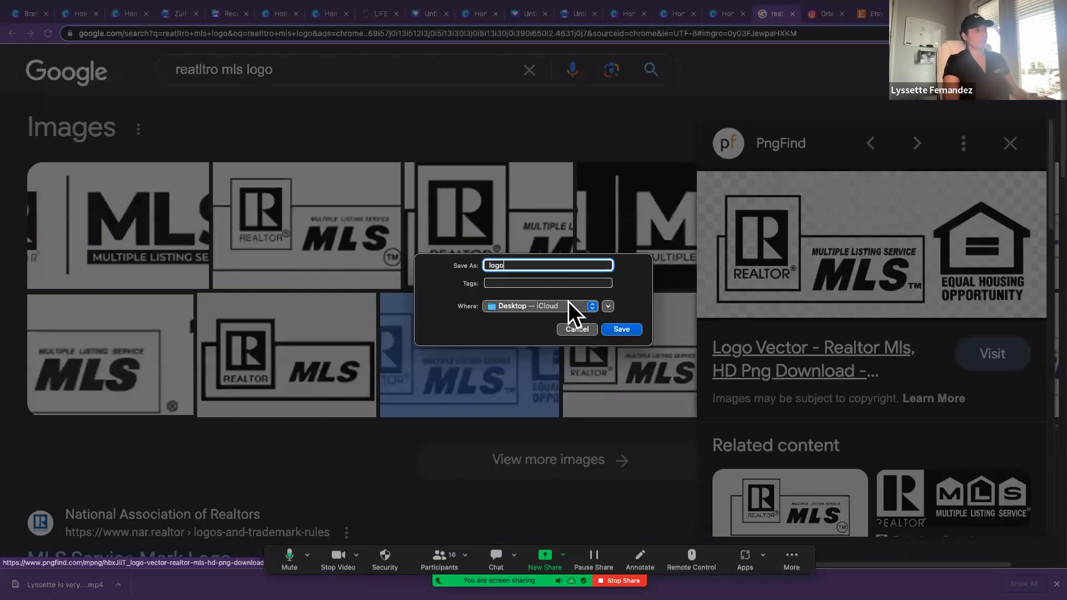
pyautogui.press('Return')
pyautogui.click(512, 347)
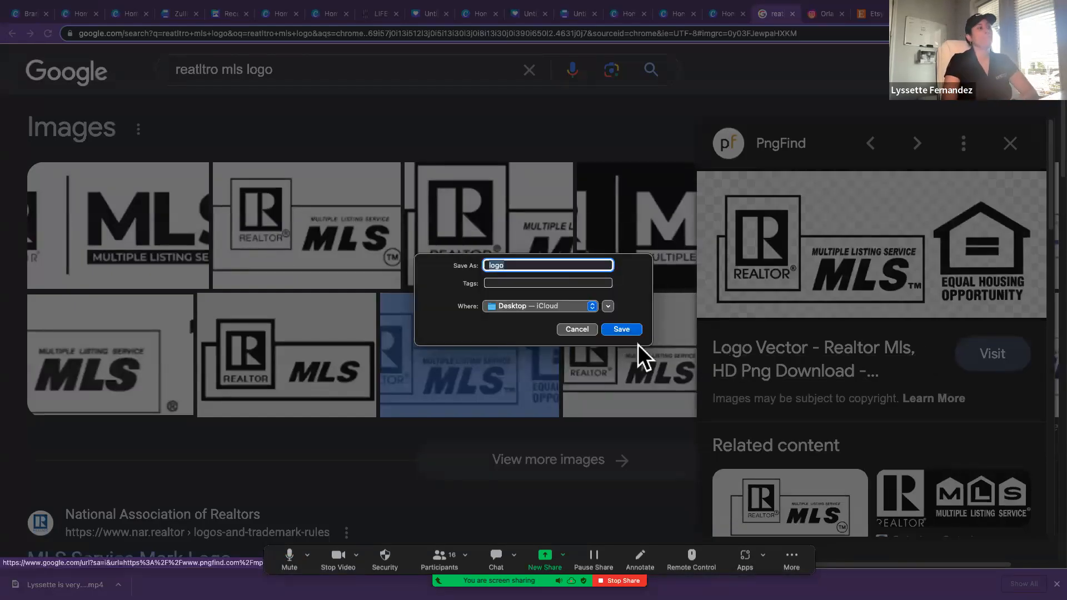
pyautogui.click(576, 332)
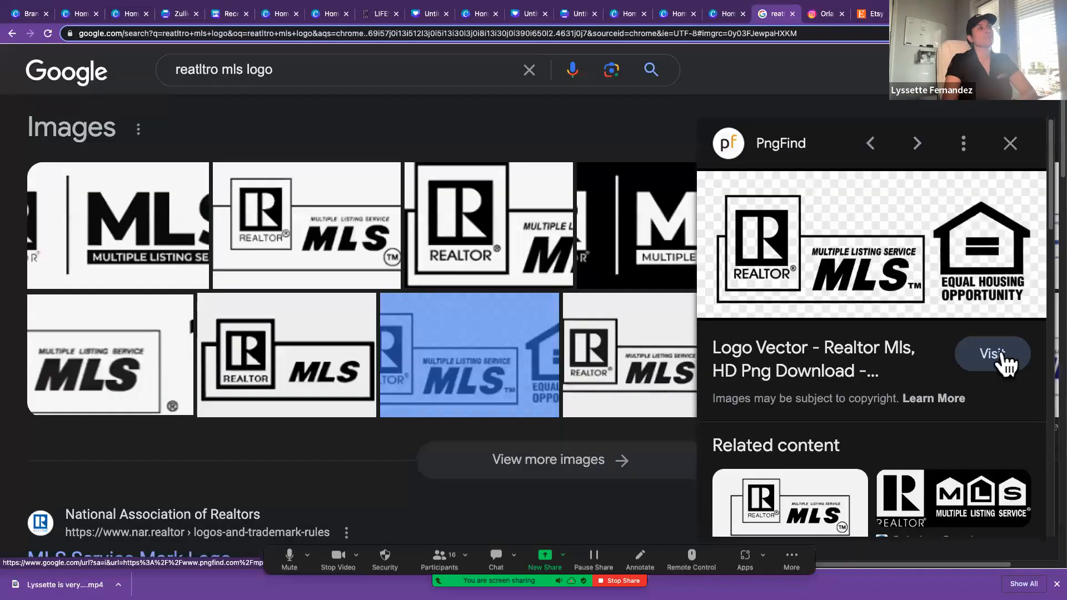
# Step: Close the Google, Instagram and Etsy pages and the last Canva pages down to the mobile video design, and stop the Zoom screen share
pyautogui.click(793, 13)
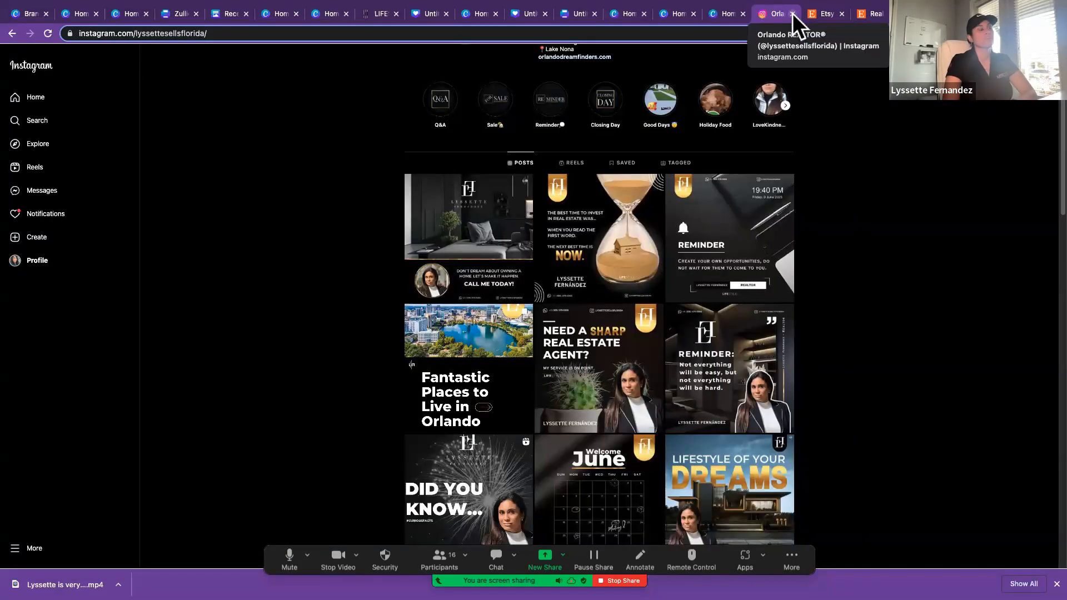
pyautogui.click(793, 13)
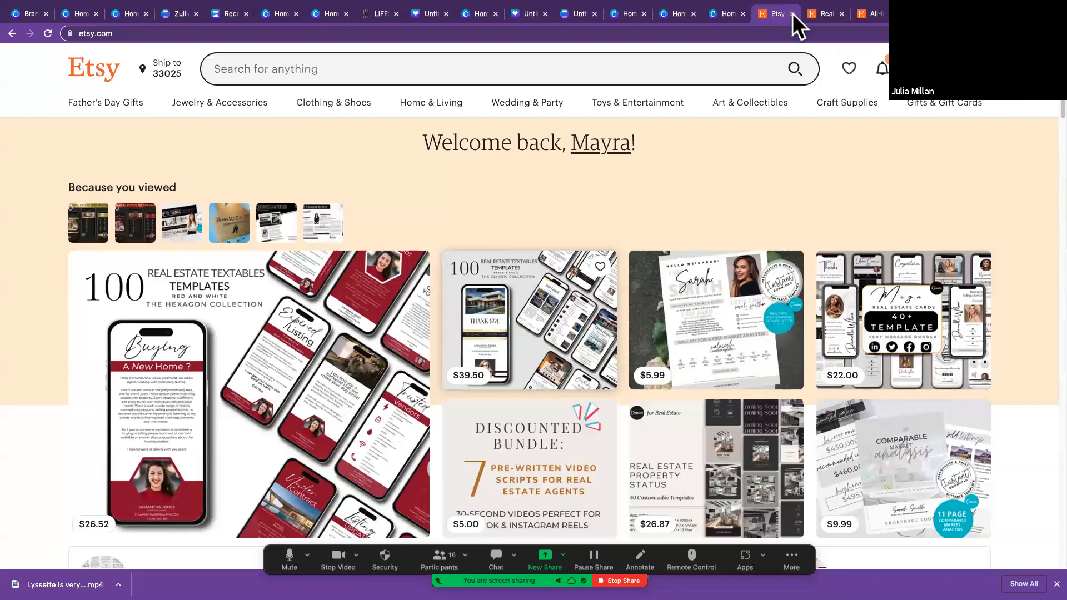
pyautogui.click(793, 14)
pyautogui.click(793, 13)
pyautogui.click(793, 13)
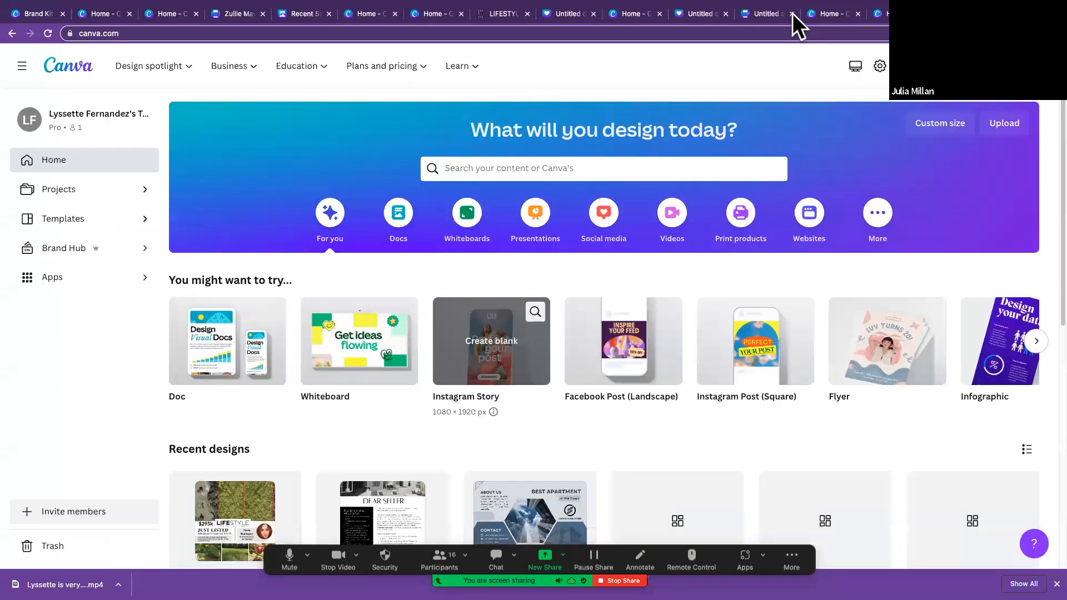
pyautogui.click(793, 14)
pyautogui.click(793, 13)
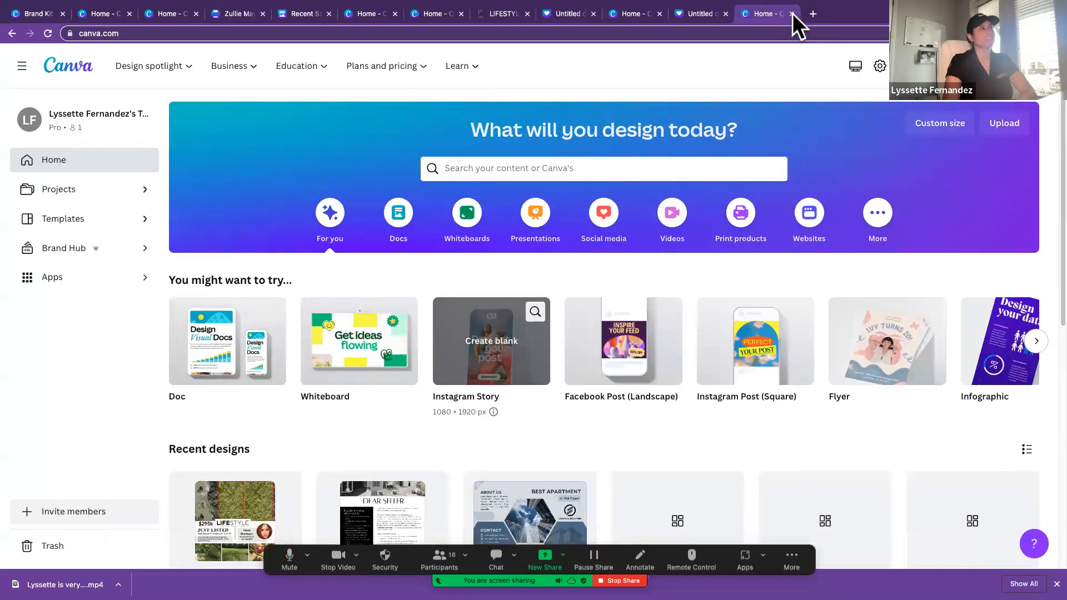
pyautogui.click(793, 13)
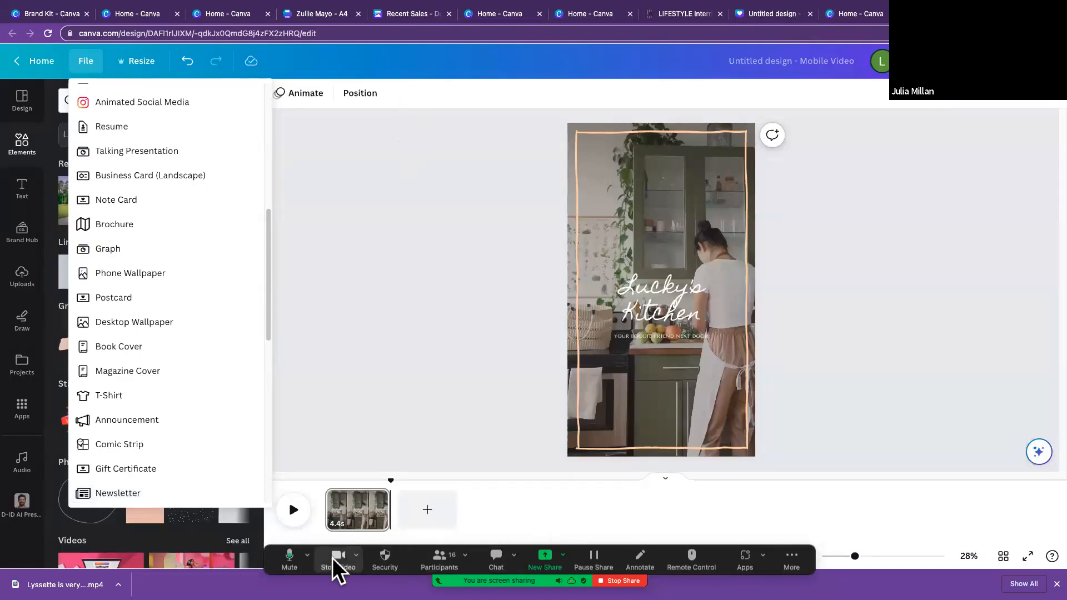
pyautogui.click(619, 581)
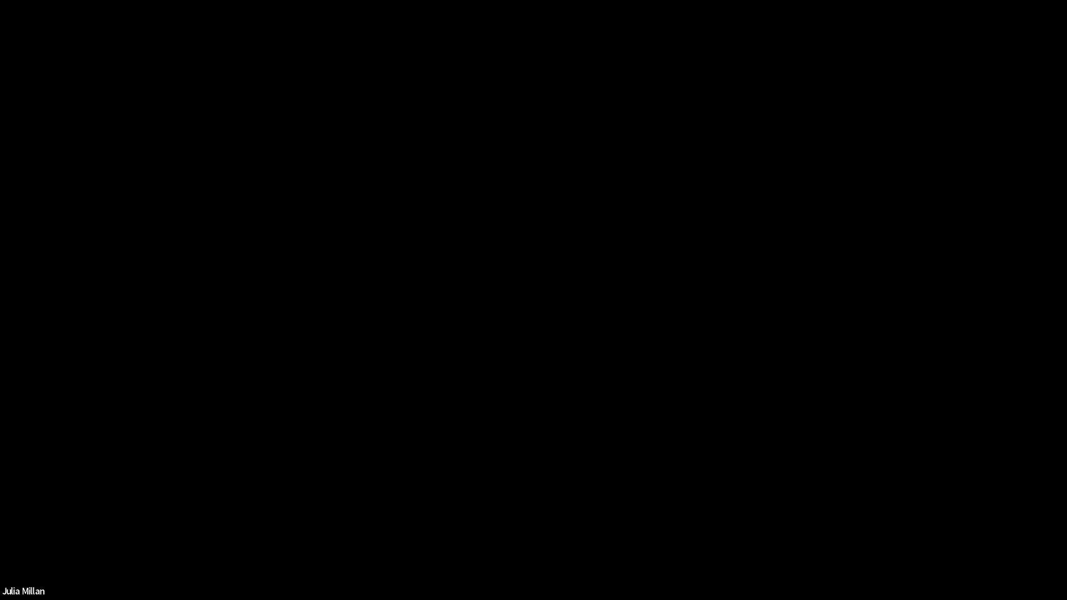